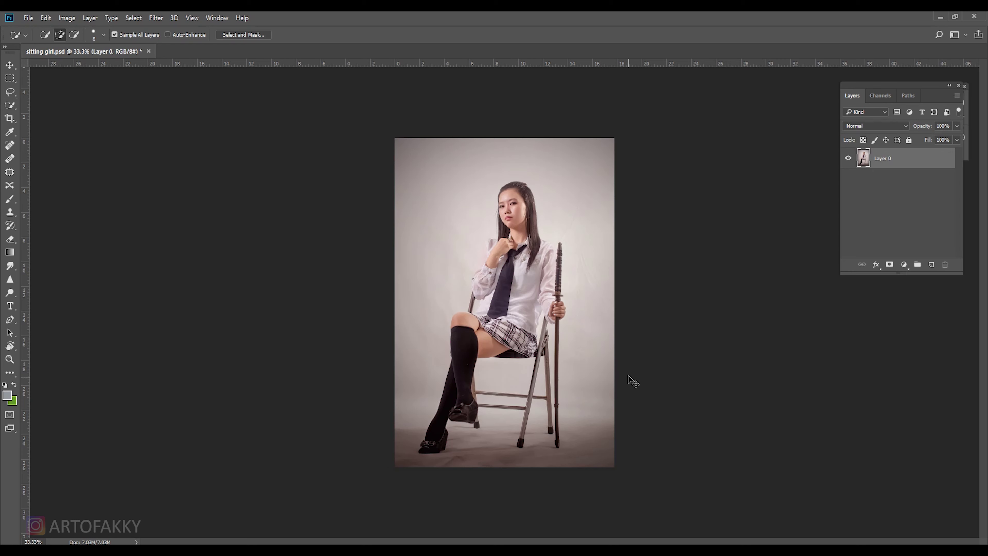
Duplicate the girl photo layer and fully desaturate the copy to greyscale.
key("v")
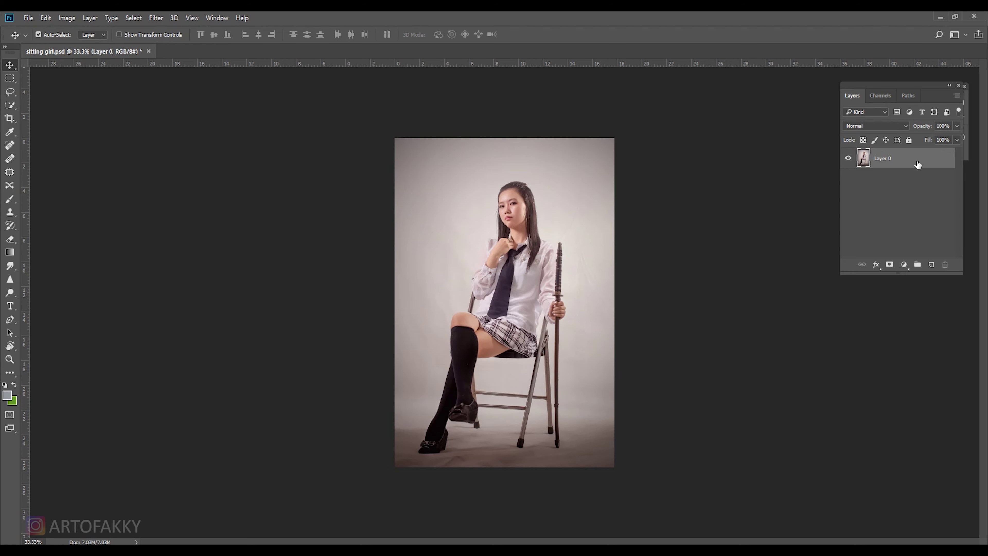
key("ctrl+j")
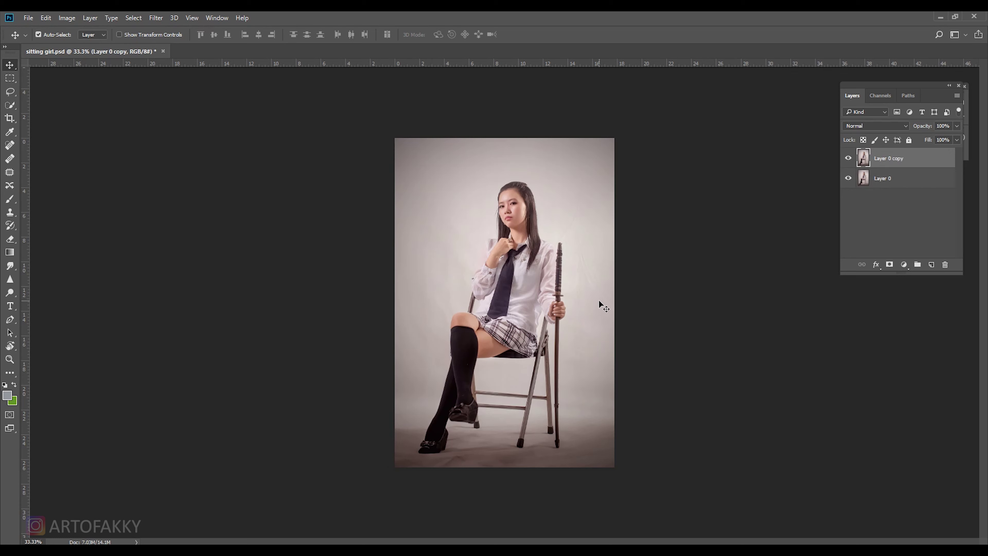
key("ctrl+u")
left_click_drag(613, 238, 569, 235)
left_click(733, 163)
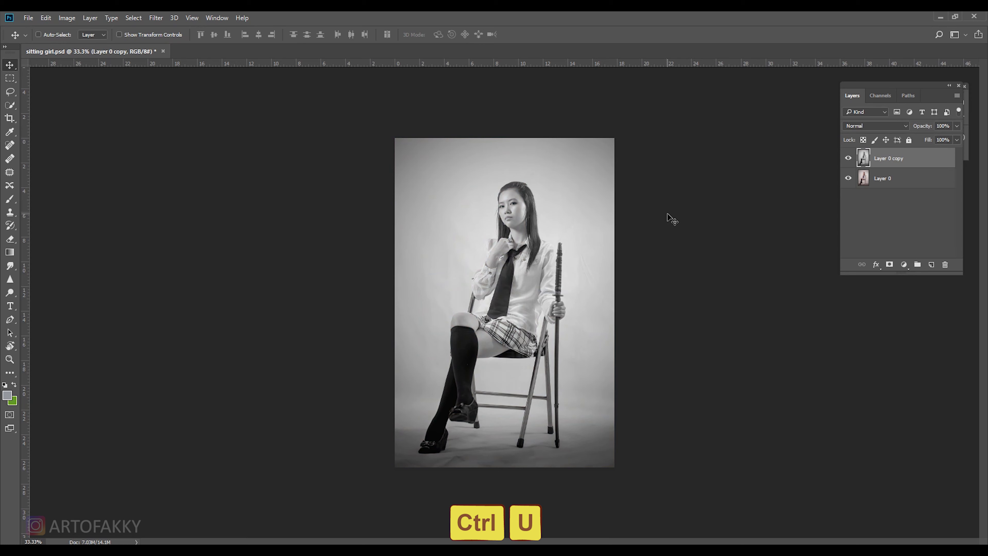
Boost the greyscale copy's contrast with Levels, lifting the darkest tones slightly.
key("ctrl+l")
left_click_drag(631, 244, 694, 244)
left_click_drag(760, 244, 756, 244)
left_click_drag(630, 286, 642, 286)
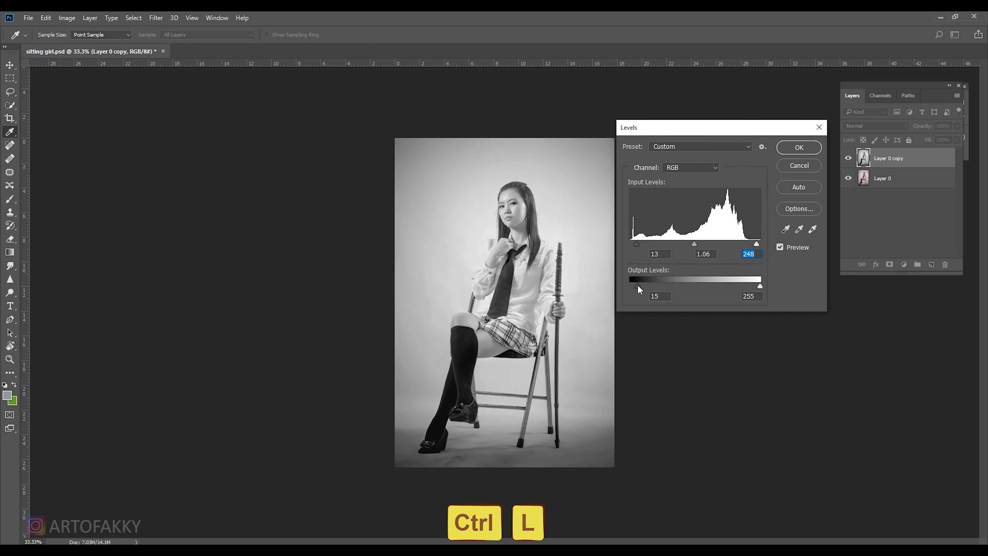
key("Return")
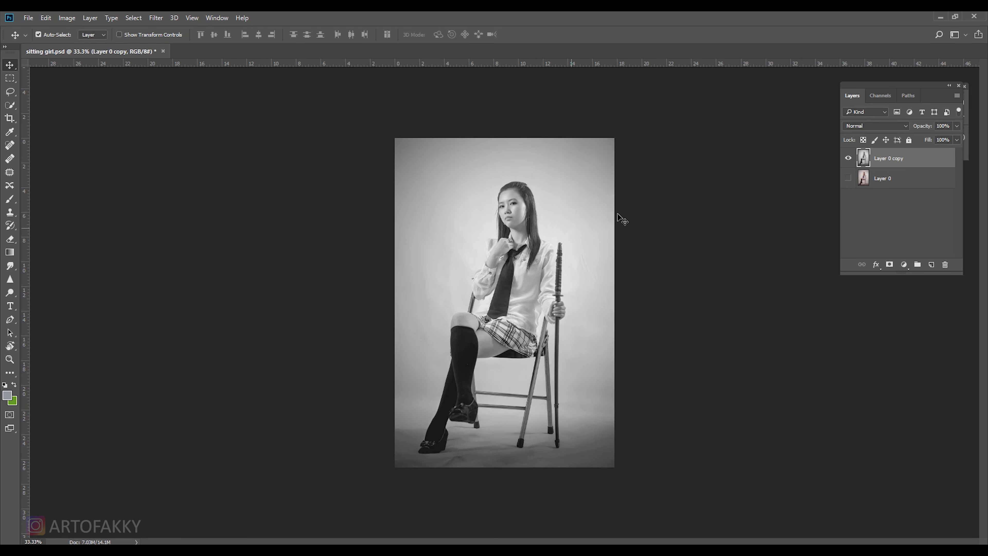
Quick-select the girl's shirt, arm, skirt, sword and chair, and mask the copy to that selection.
left_click(10, 105)
left_click(511, 162)
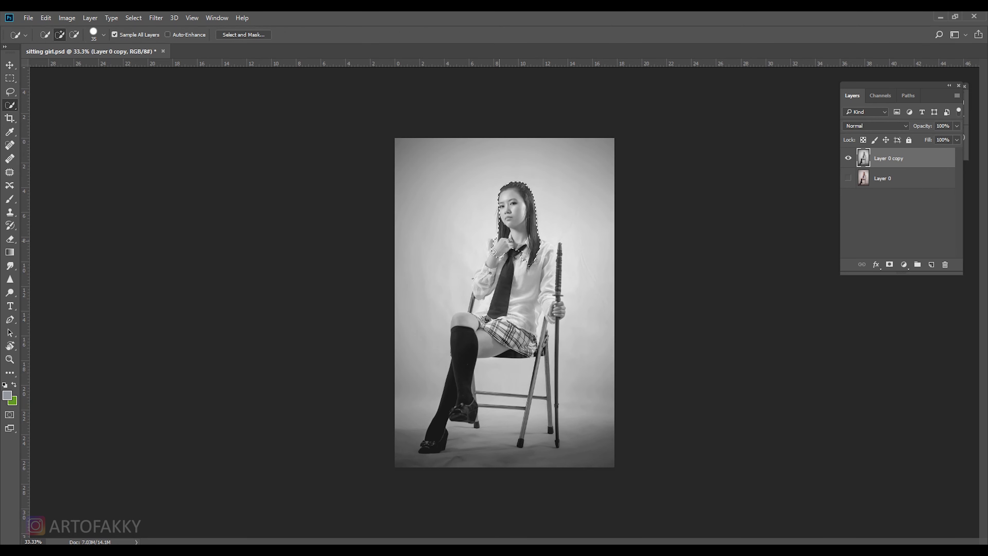
key("ctrl+plus")
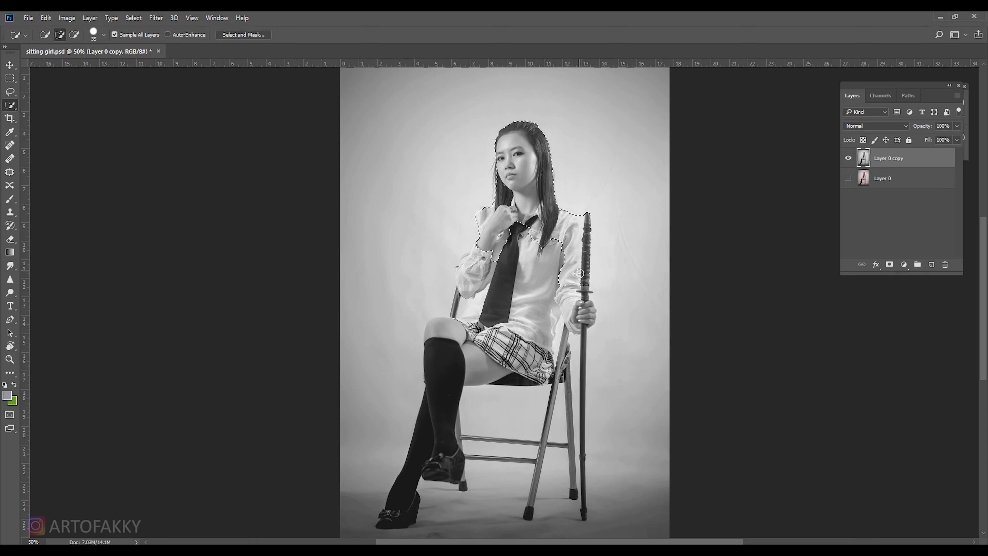
mouse_move(550, 314)
left_mouse_down()
mouse_move(579, 421)
mouse_move(531, 453)
mouse_move(535, 500)
left_mouse_up()
key("bracketleft")
key("bracketleft")
key("bracketleft")
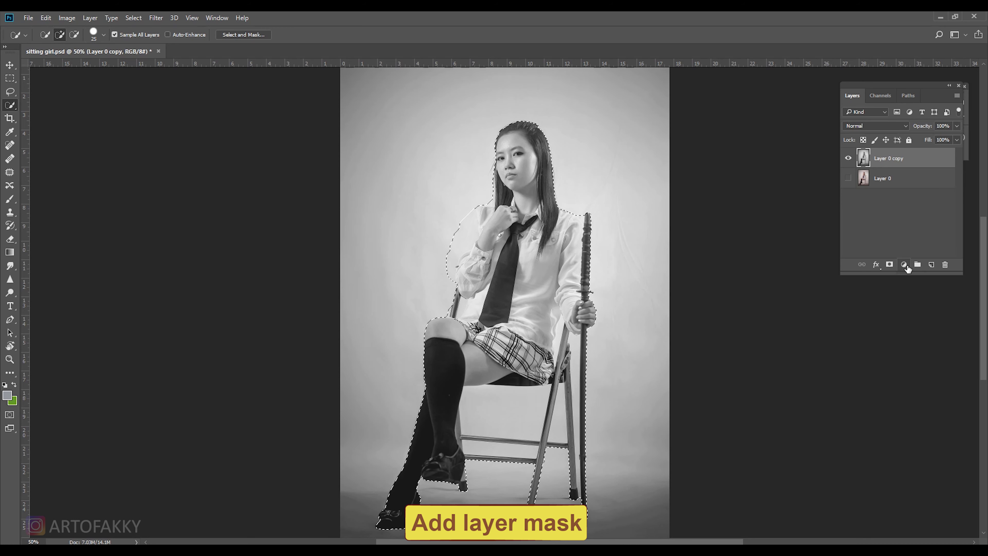
left_click(890, 265)
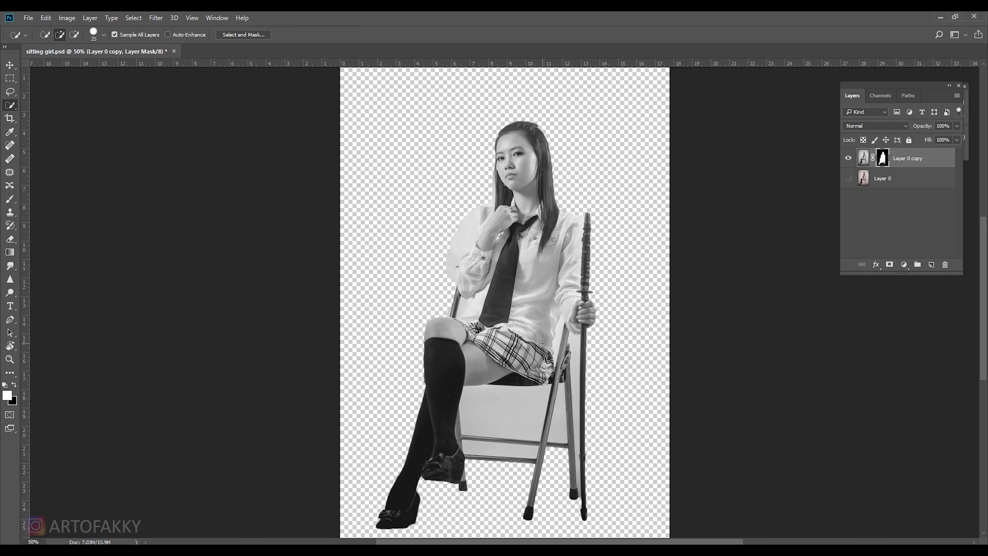
key("ctrl+plus")
Fill the gaps between chair leg and sword and under the seat black on the mask.
key("x")
left_click(533, 385)
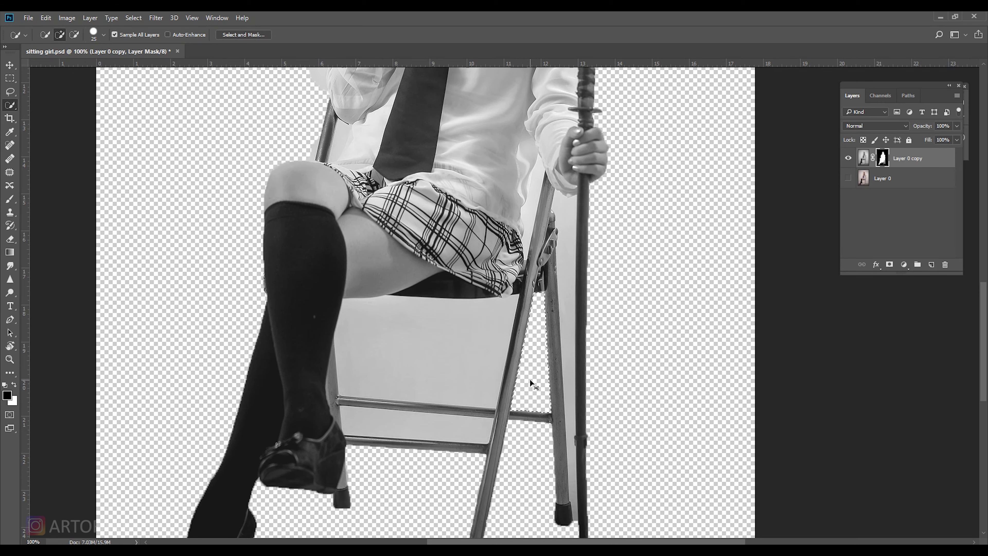
key("alt+BackSpace")
key("ctrl+d")
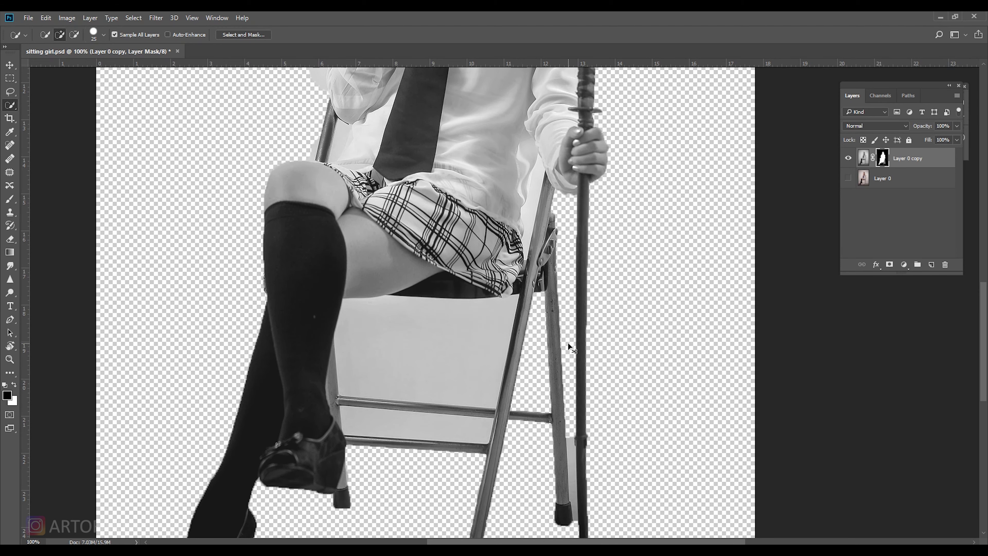
key("alt+BackSpace")
key("alt+BackSpace")
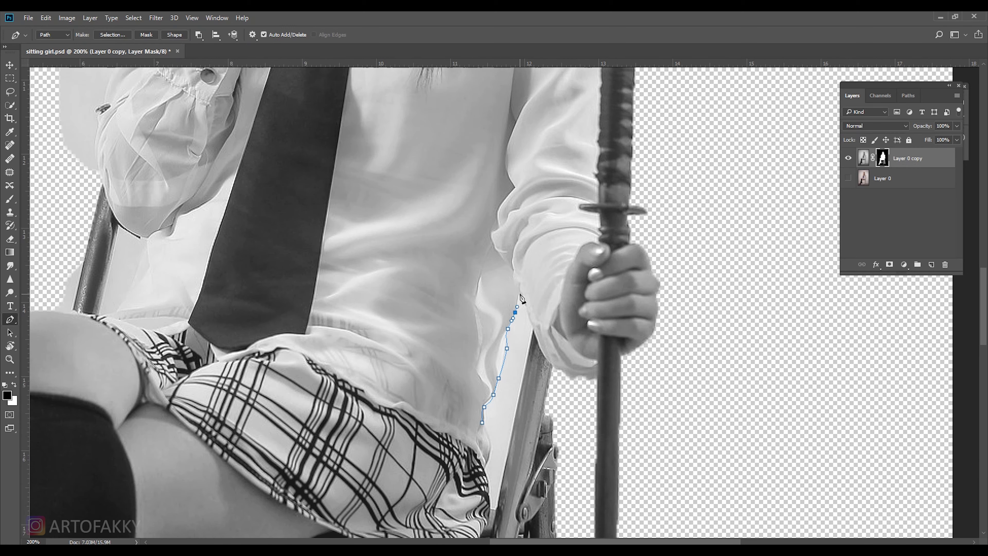
Outline the chair edge and the gap beside the chair, and mask them out.
left_click(485, 464)
key("ctrl+Return")
key("ctrl+minus")
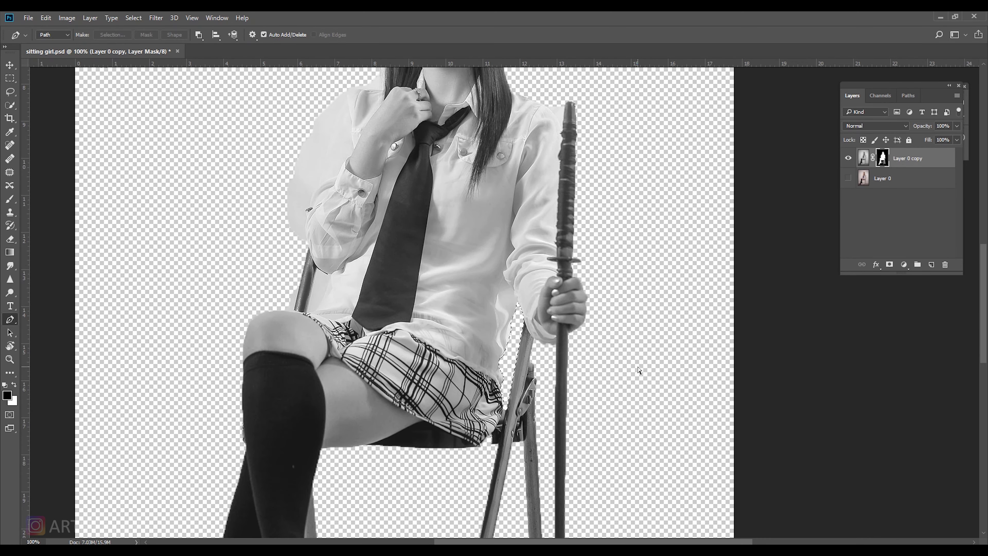
key("ctrl+plus")
key("ctrl+plus")
left_click(422, 422)
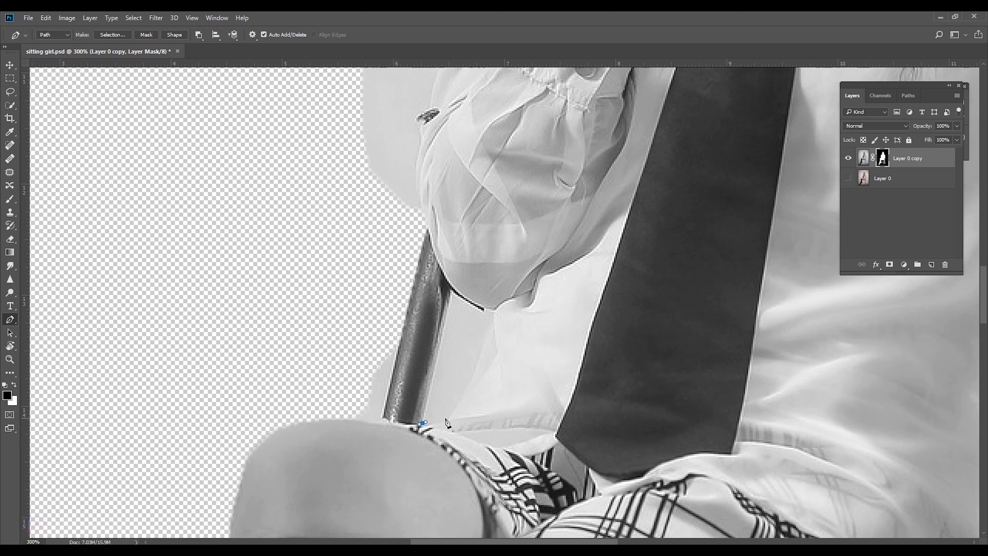
key("ctrl+Return")
key("alt+BackSpace")
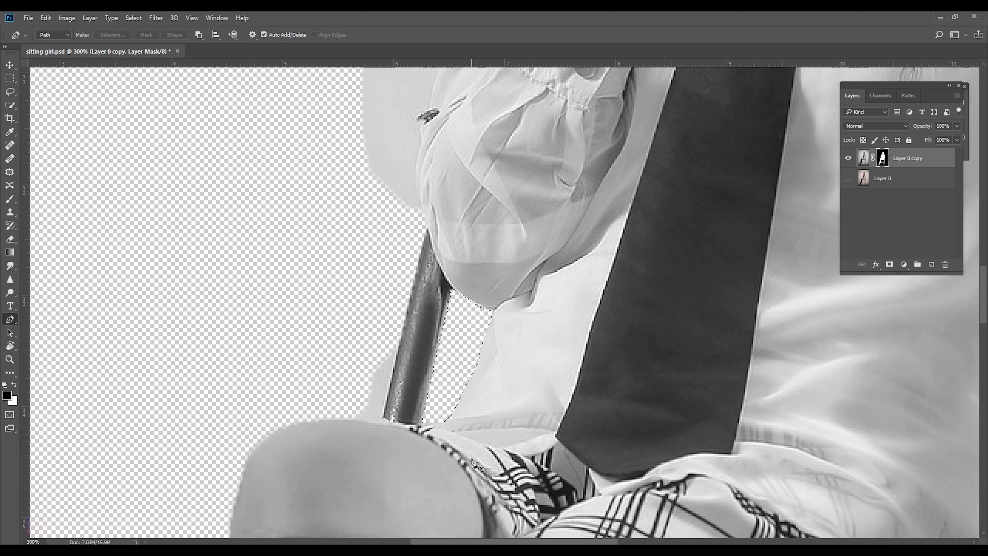
key("ctrl+d")
Outline the background along the sleeve, shoulder and hair edge as a selection.
key("ctrl+minus")
key("ctrl+minus")
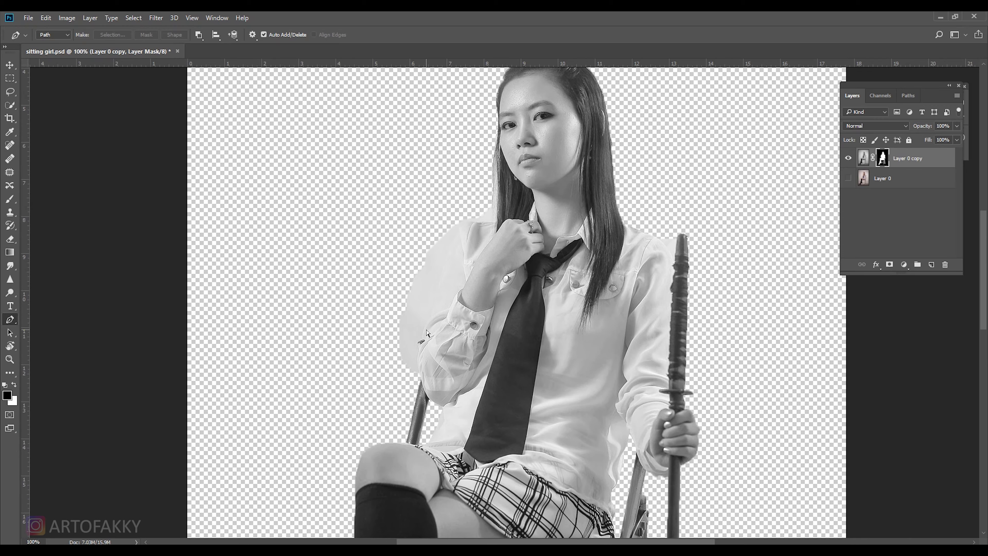
key("ctrl+plus")
left_click(336, 394)
left_click(414, 145)
left_click(465, 141)
left_click(490, 142)
scroll(491, 233, "up", 3)
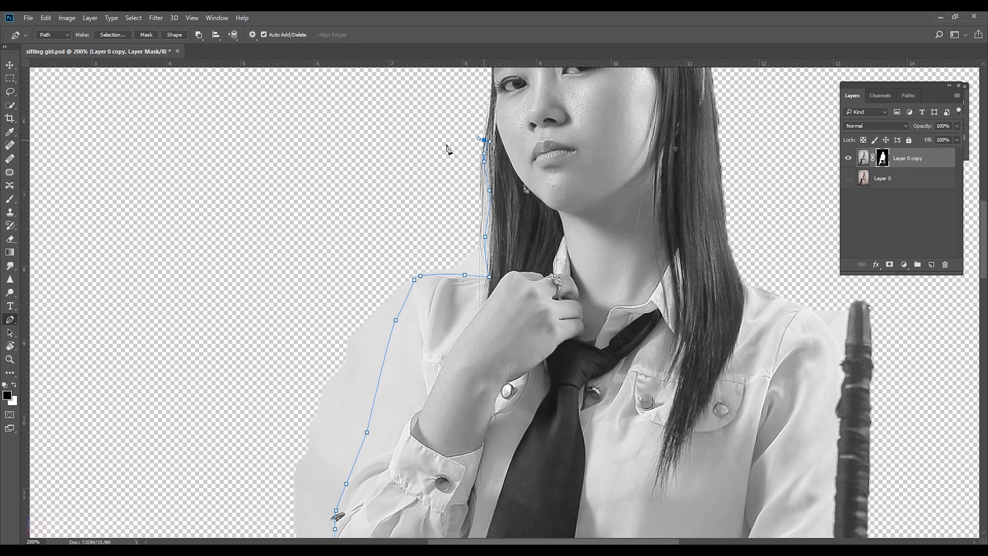
key("ctrl+minus")
key("ctrl+minus")
key("ctrl+Return")
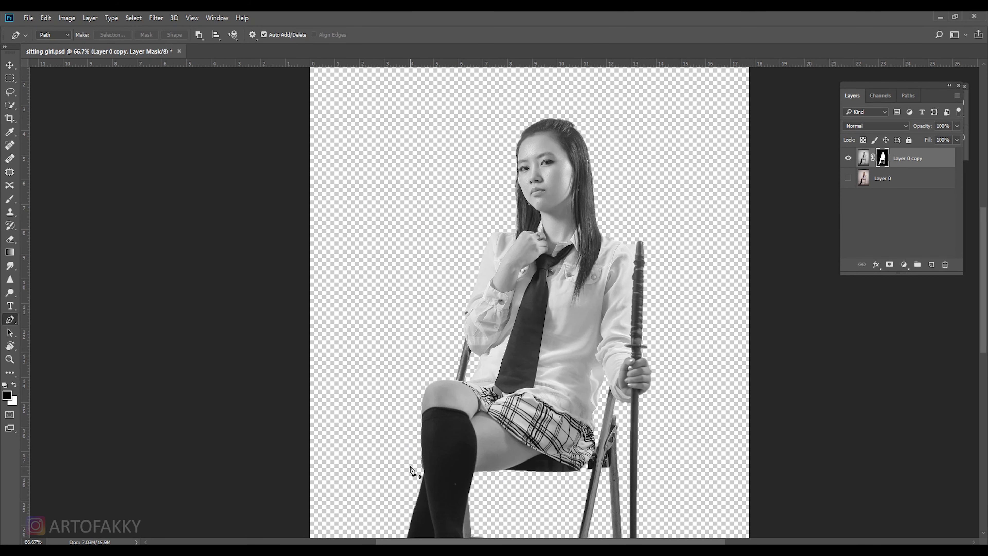
scroll(413, 471, "down", 5)
scroll(413, 471, "up", 5)
Paint the skirt edge back into view with a white brush on the mask.
key("ctrl+plus")
key("ctrl+plus")
key("l")
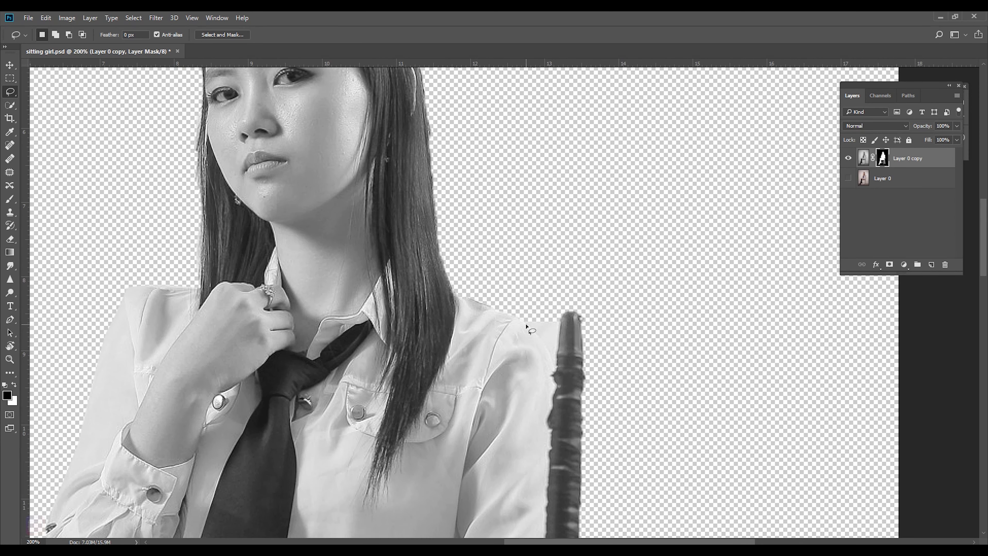
key("ctrl+minus")
key("ctrl+minus")
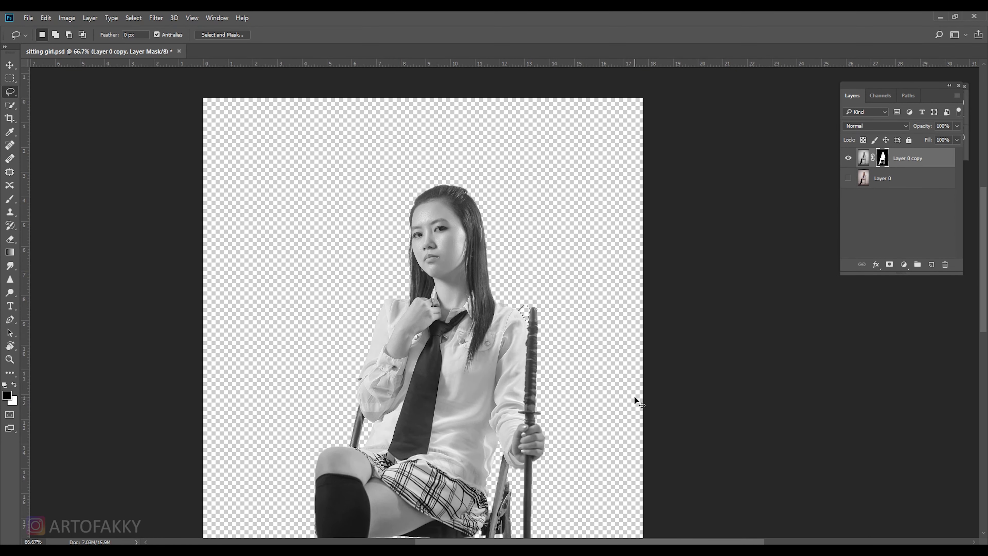
key("ctrl+plus")
key("ctrl+plus")
scroll(111, 323, "down", 5)
key("ctrl+plus")
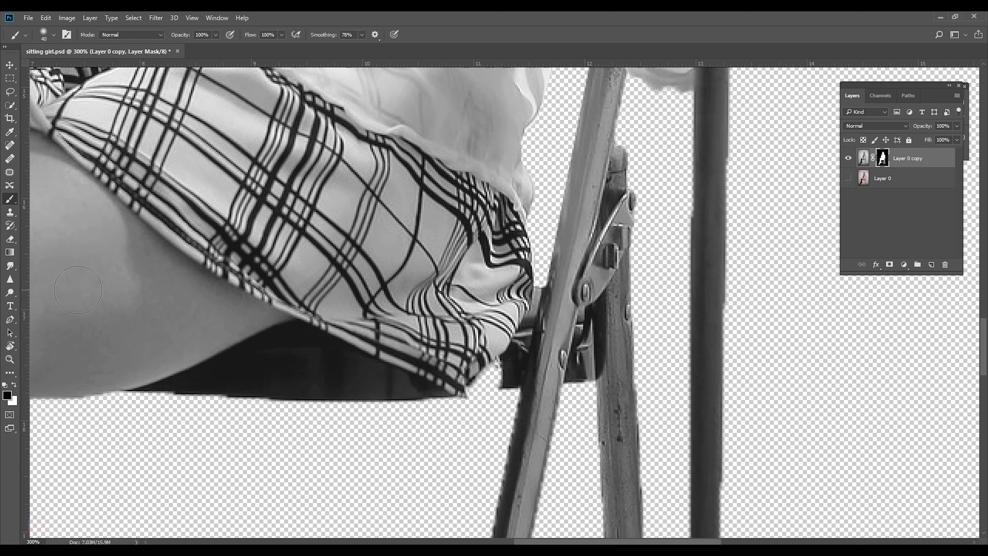
key("x")
key("c")
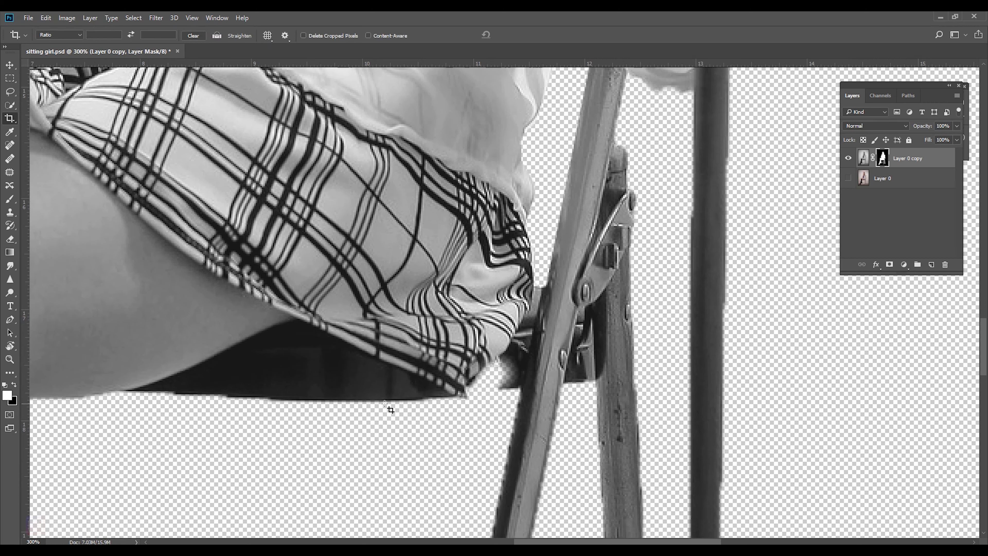
key("b")
left_click_drag(491, 375, 477, 383)
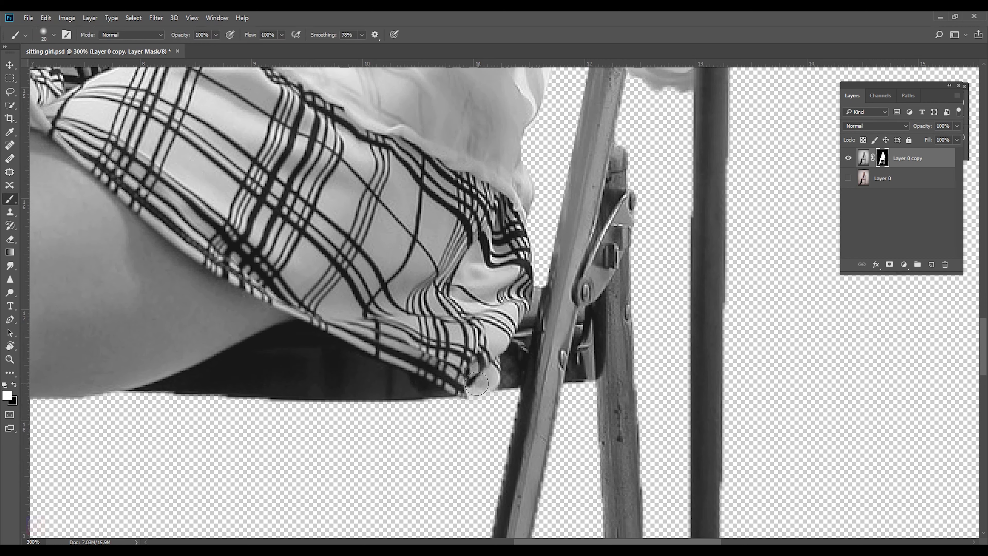
scroll(435, 373, "down", 5)
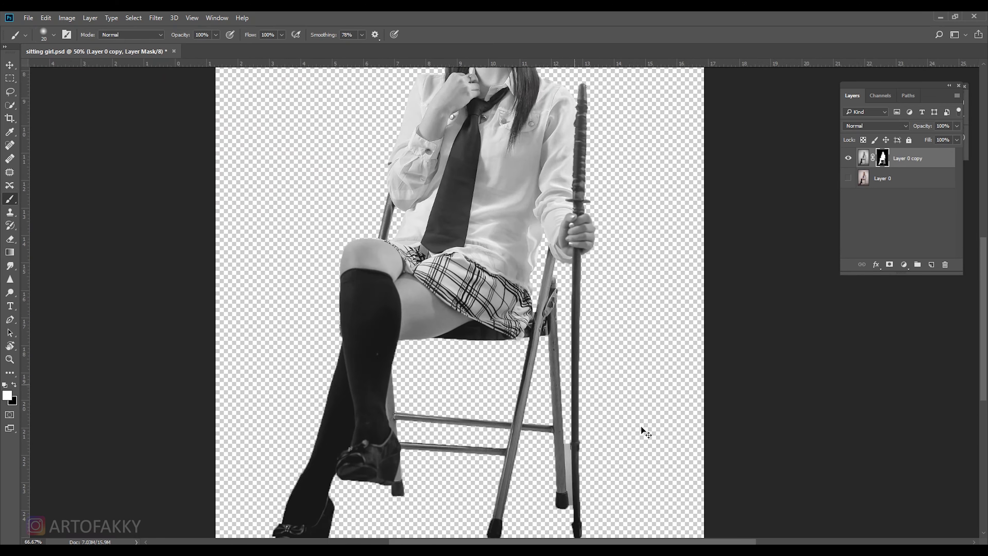
scroll(569, 249, "up", 3)
scroll(557, 322, "up", 2)
Select the sliver beside the chair leg for black masking, then select the original photo layer.
key("p")
left_click(509, 279)
left_click(517, 409)
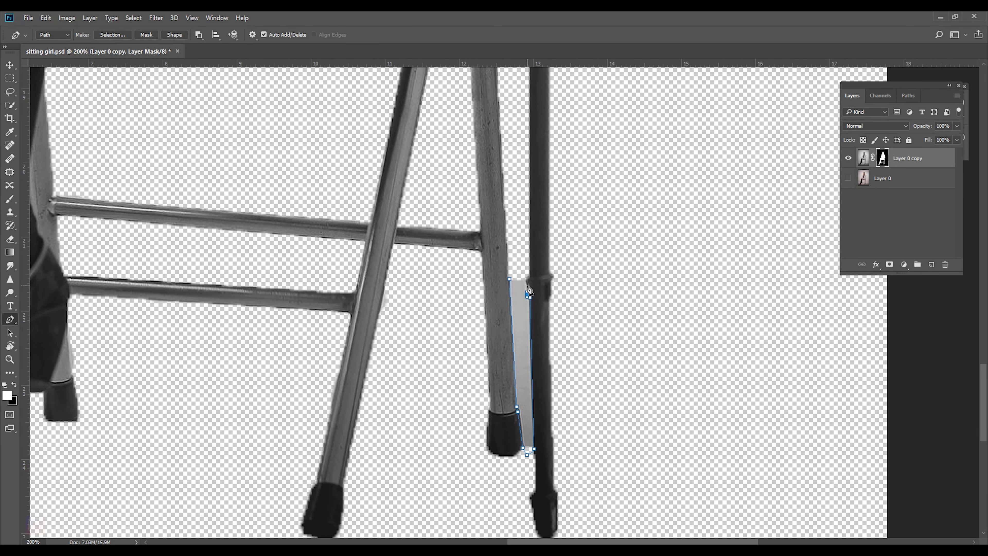
key("ctrl+Return")
key("x")
key("ctrl+0")
key("v")
key("ctrl+minus")
left_click(855, 179)
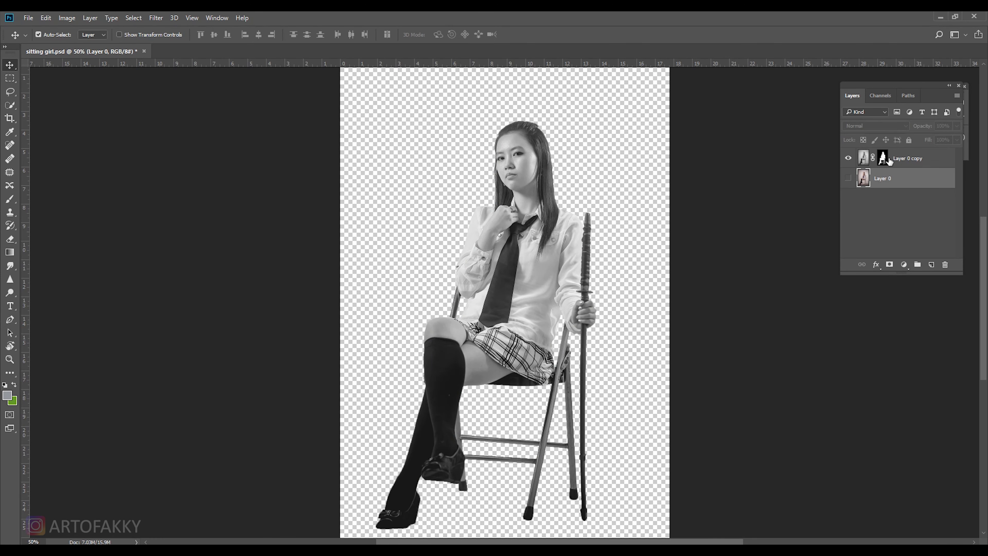
Apply the cut-out mask to the original colour photo and delete the greyscale copy.
left_click(883, 158, "ctrl")
left_click(848, 158)
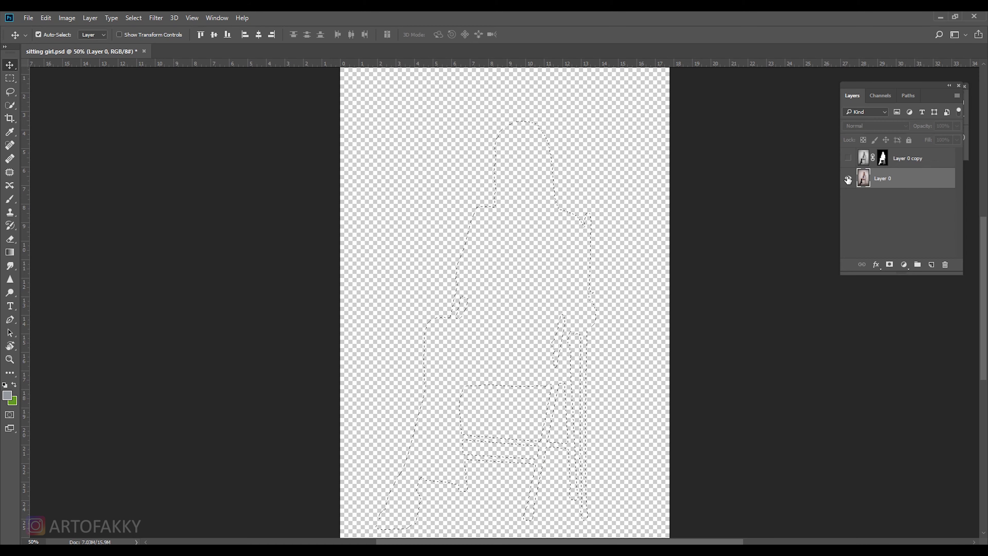
left_click(848, 178)
left_click(889, 265)
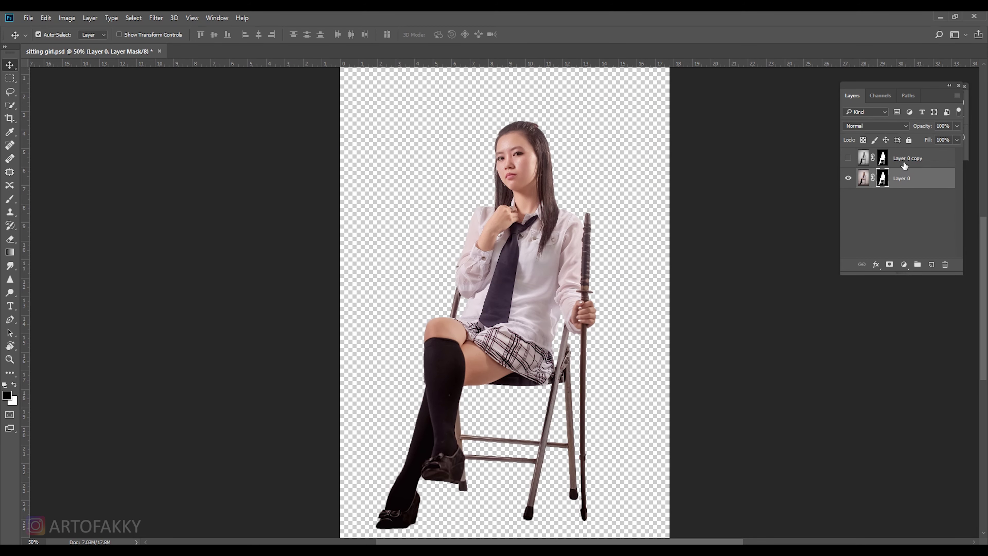
left_click_drag(904, 166, 944, 264)
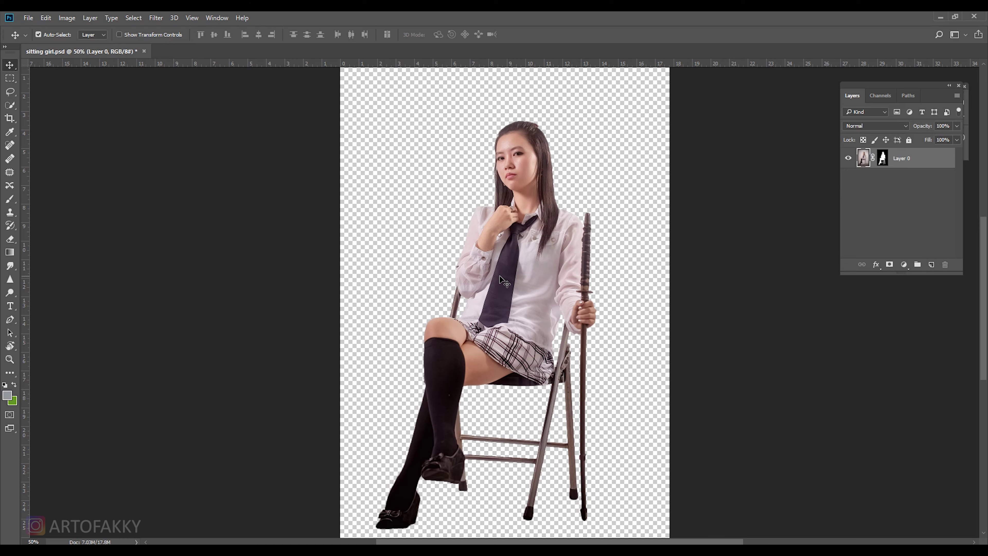
Shrink the girl, then crop-widen the canvas on both sides into a landscape frame.
key("ctrl+t")
key("ctrl+minus")
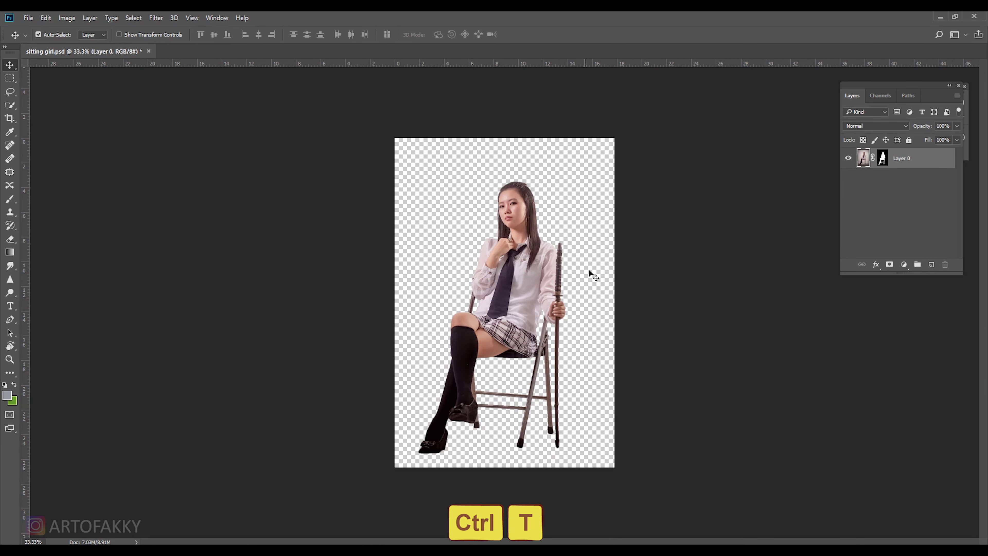
left_click_drag(614, 139, 580, 191)
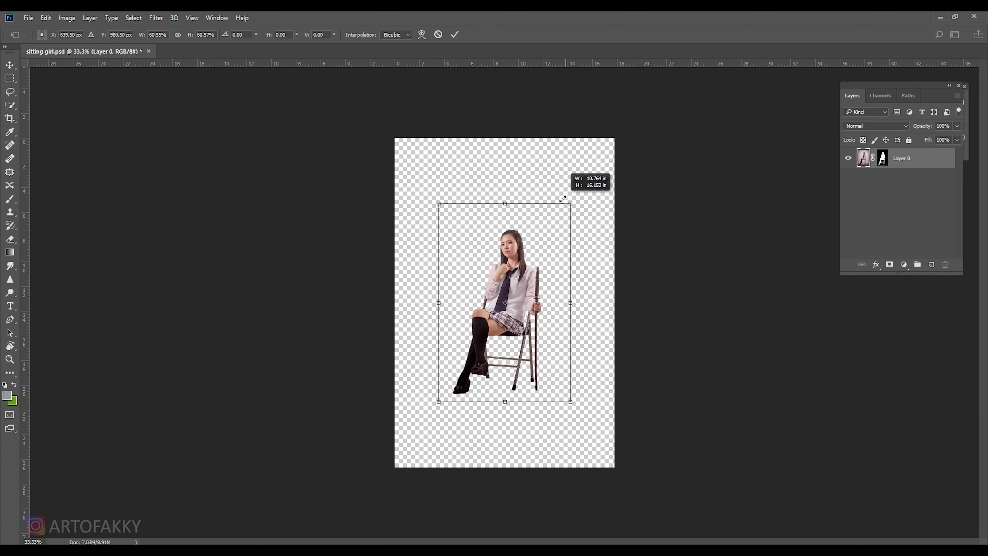
key("Return")
key("c")
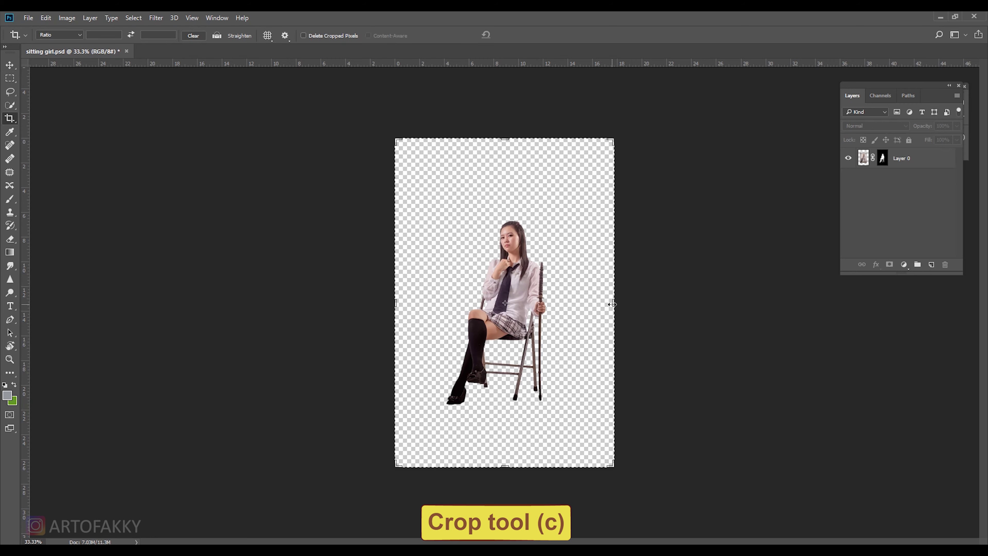
left_click_drag(614, 303, 668, 302)
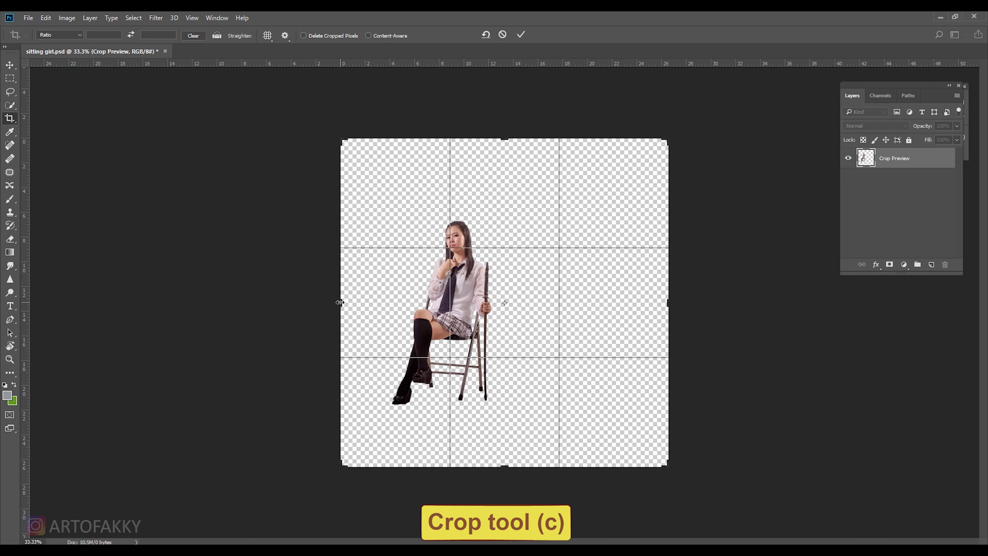
left_click_drag(340, 302, 271, 302)
key("Return")
Enlarge the girl toward the lower left of the wider canvas.
key("v")
key("ctrl+t")
left_click_drag(460, 405, 441, 440)
key("Return")
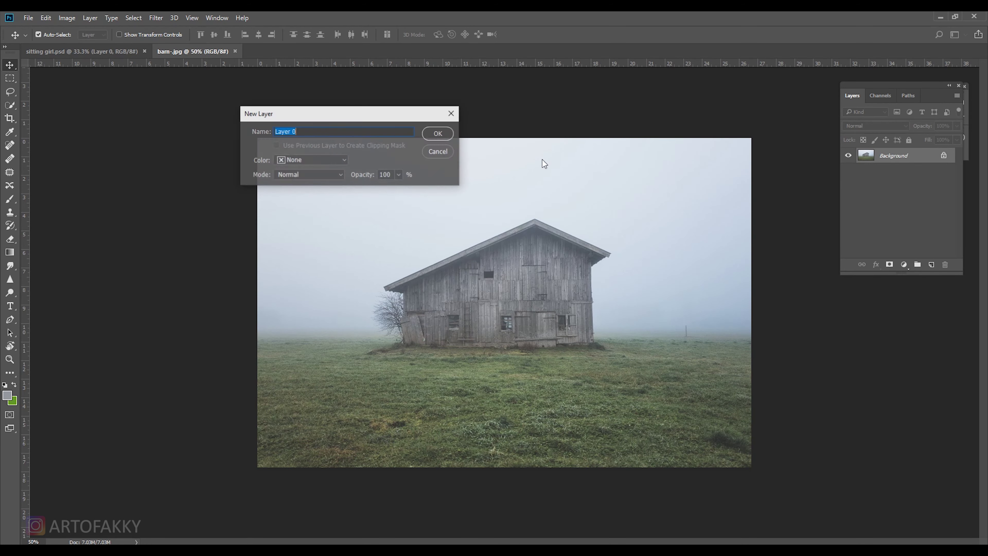
Unlock the barn photo, drag it into the girl document, and enlarge it.
key("Return")
mouse_move(452, 202)
left_mouse_down()
mouse_move(557, 297)
mouse_move(539, 321)
left_mouse_up()
key("ctrl+r")
key("ctrl+t")
left_click_drag(666, 187, 678, 184)
key("Return")
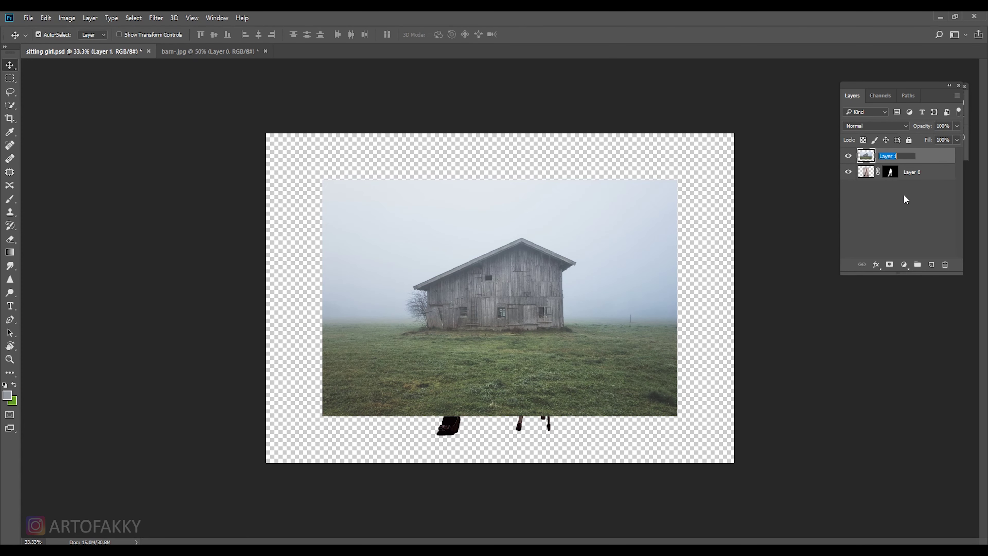
Name the barn layer Grass, place it under the girl, and mask away sky and barn.
type("Grass")
key("Return")
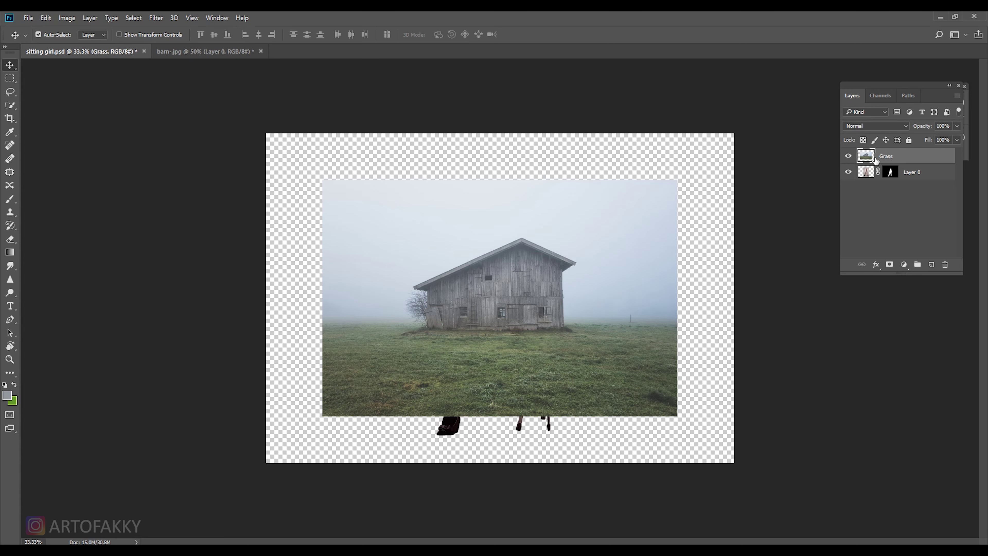
left_click_drag(899, 159, 916, 197)
left_click(889, 264)
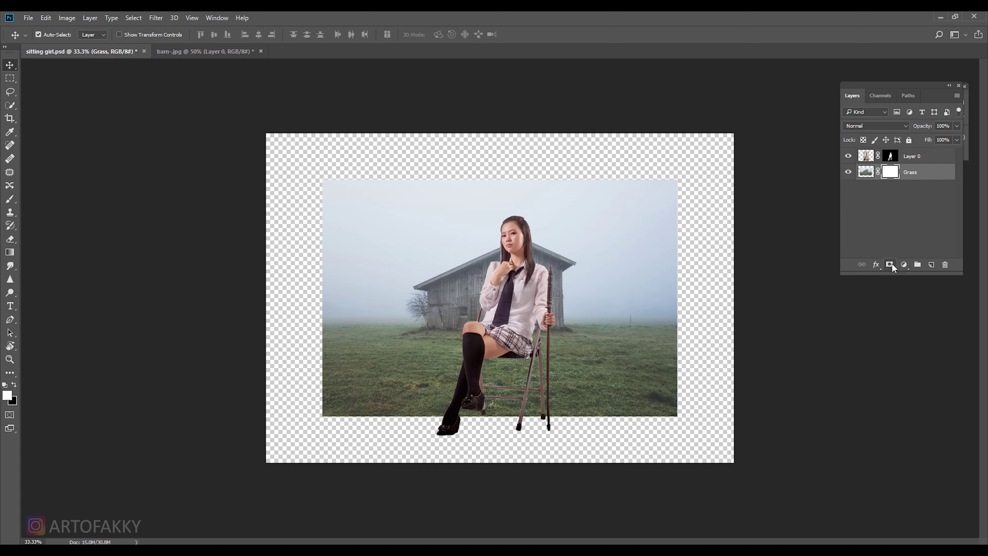
key("b")
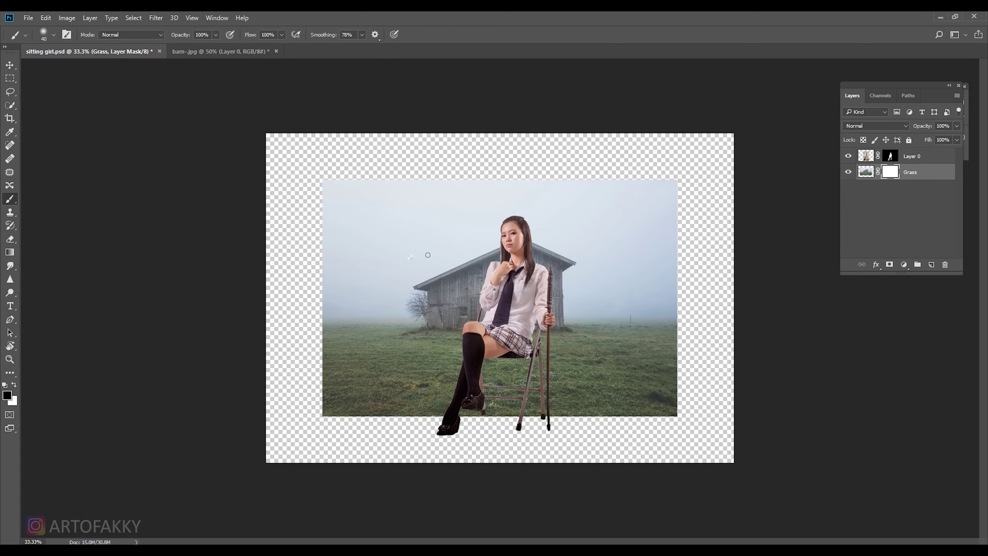
mouse_move(400, 269)
left_mouse_down()
mouse_move(354, 280)
mouse_move(677, 291)
left_mouse_up()
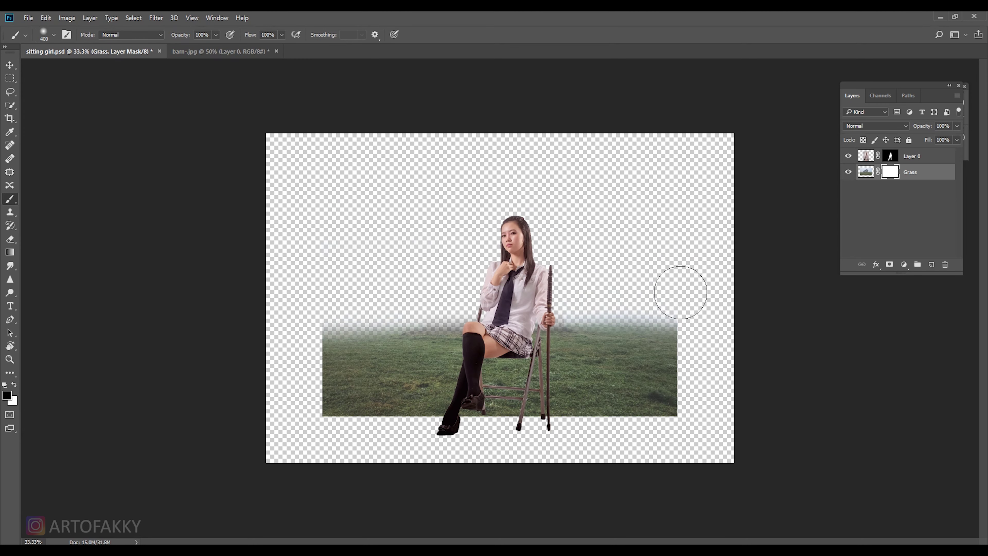
Stretch the grass across the canvas, then shrink and reposition the girl.
key("v")
key("ctrl+t")
mouse_move(677, 415)
left_mouse_down()
mouse_move(730, 429)
mouse_move(669, 431)
left_mouse_up()
key("Return")
left_click(547, 308)
key("ctrl+t")
left_click_drag(576, 215, 530, 236)
key("Return")
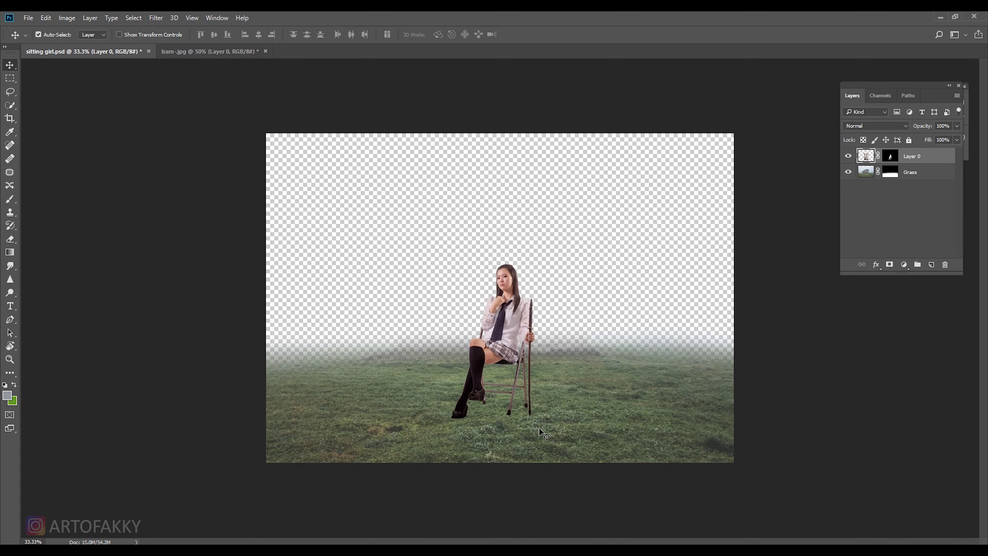
left_click(317, 52)
Unlock the Forest.jpg background, bring it into the composite, and scale it to fill the canvas.
double_click(925, 156)
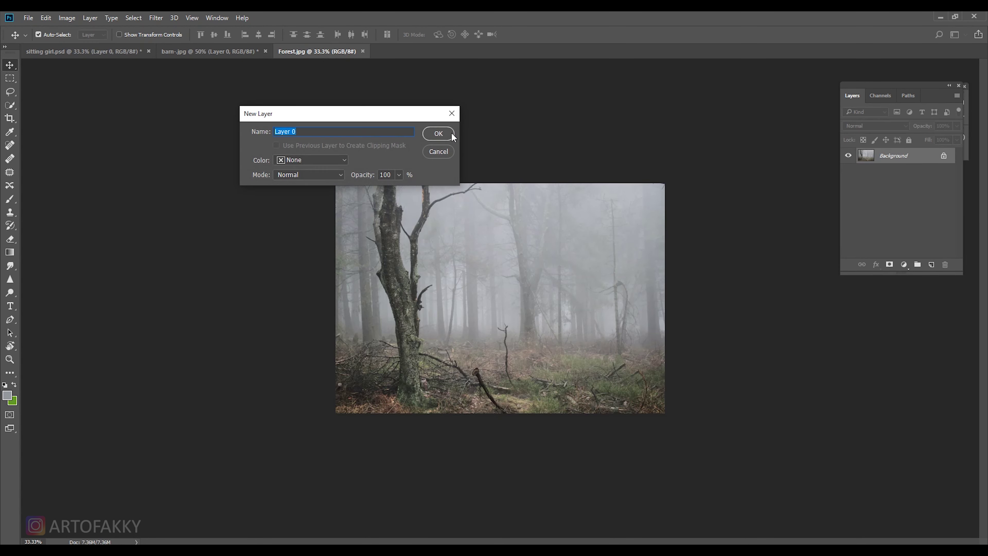
left_click(448, 132)
mouse_move(523, 265)
left_mouse_down()
mouse_move(130, 55)
mouse_move(467, 286)
left_mouse_up()
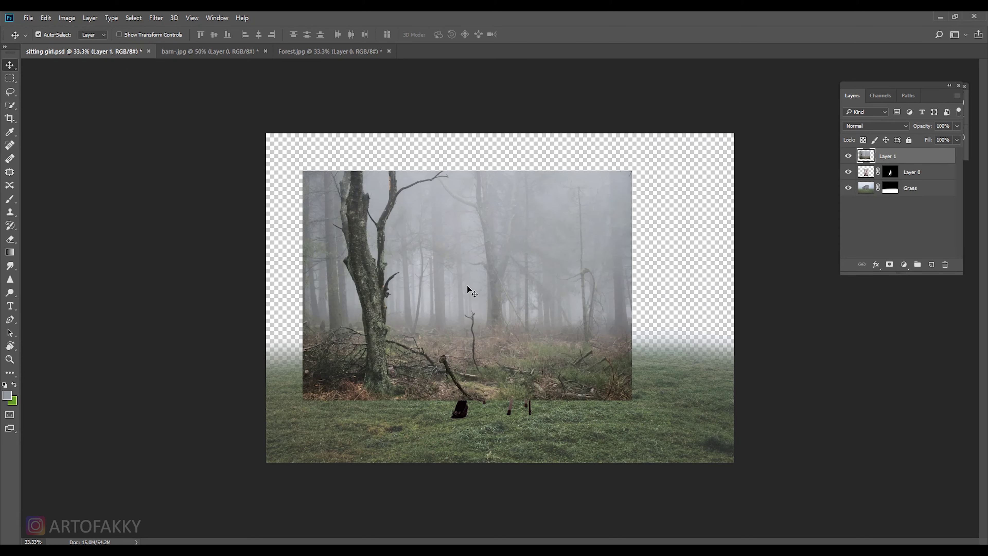
key("ctrl+t")
left_click_drag(543, 298, 566, 297)
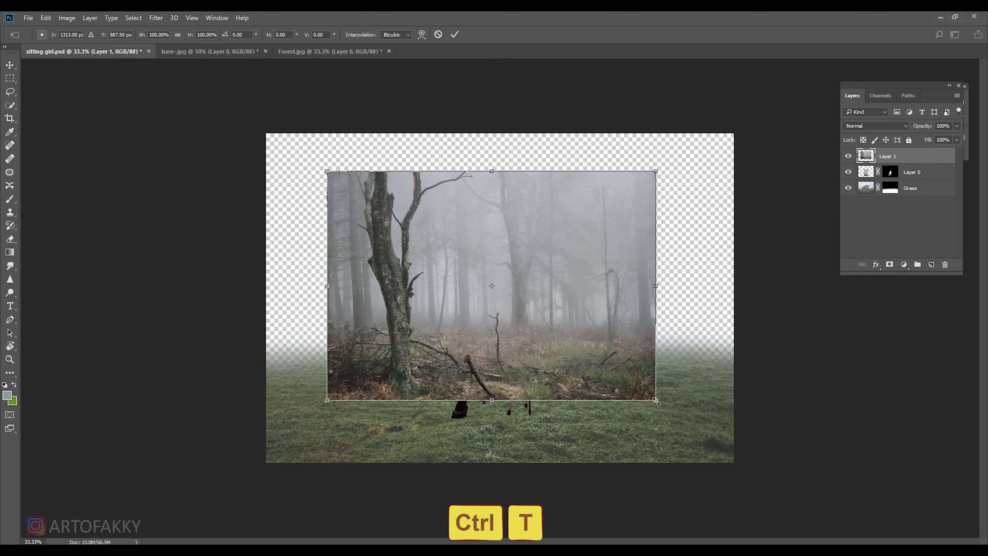
left_click_drag(657, 401, 754, 450)
key("Return")
Move the forest layer beneath the others, then resize it and shift it upward.
left_click_drag(901, 156, 905, 194)
key("ctrl+t")
mouse_move(780, 482)
left_mouse_down()
mouse_move(772, 485)
mouse_move(762, 440)
left_mouse_up()
mouse_move(727, 401)
left_mouse_down()
mouse_move(722, 377)
mouse_move(635, 321)
left_mouse_up()
scroll(635, 321, "down", 2)
key("Return")
Squash the Grass layer to 88.45% height and lower it into place.
key("alt+bracketright")
key("ctrl+t")
left_click_drag(500, 194, 500, 223)
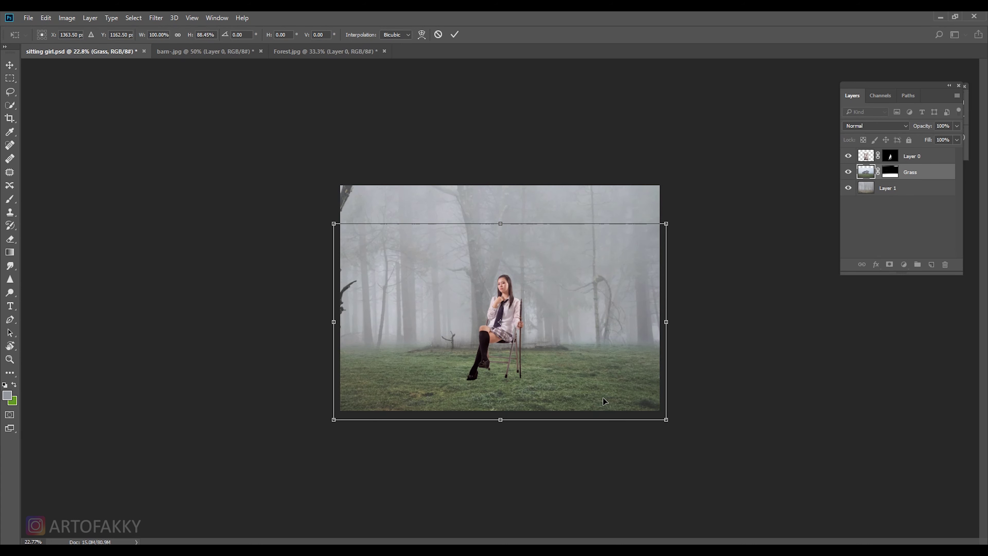
key("Return")
left_click_drag(604, 401, 585, 399)
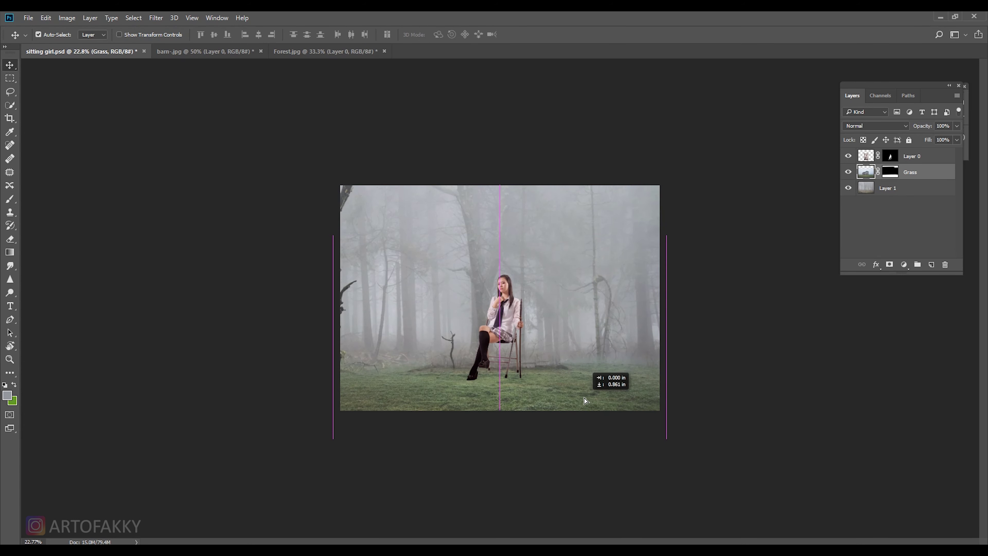
left_click_drag(585, 399, 587, 394)
Nudge the forest, move the girl down-right, and reposition the grass.
right_click(564, 290)
left_click(574, 293)
mouse_move(589, 290)
left_mouse_down()
mouse_move(588, 305)
mouse_move(587, 282)
left_mouse_up()
scroll(590, 325, "up", 2)
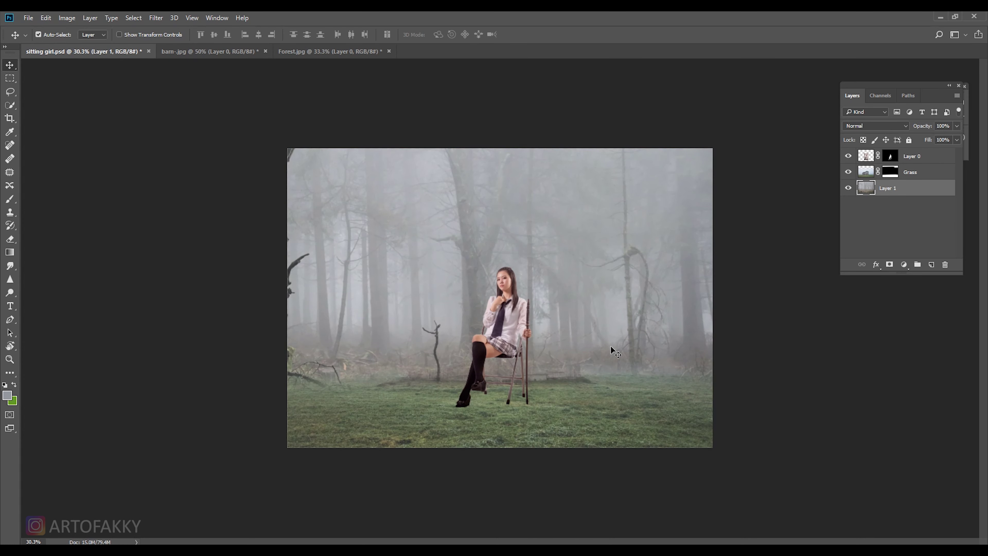
right_click(523, 341)
left_click(519, 347)
left_click_drag(505, 346, 517, 362)
right_click(578, 319)
left_click(618, 329)
mouse_move(618, 330)
left_mouse_down()
mouse_move(584, 385)
mouse_move(608, 359)
left_mouse_up()
Raise the grass horizon under the trees, then select the forest layer.
key("ctrl+t")
key("Return")
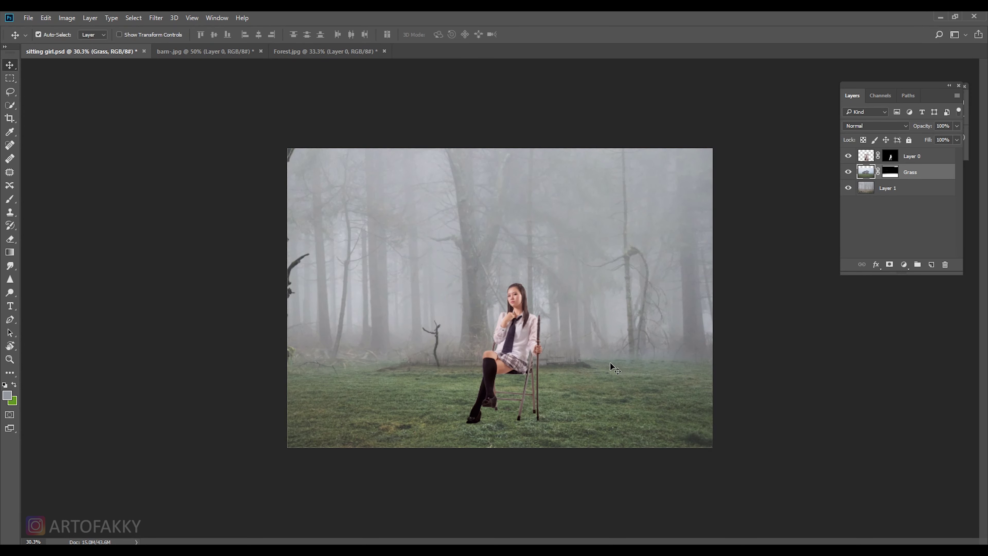
key("alt+bracketleft")
key("ctrl+t")
key("Escape")
key("ctrl+u")
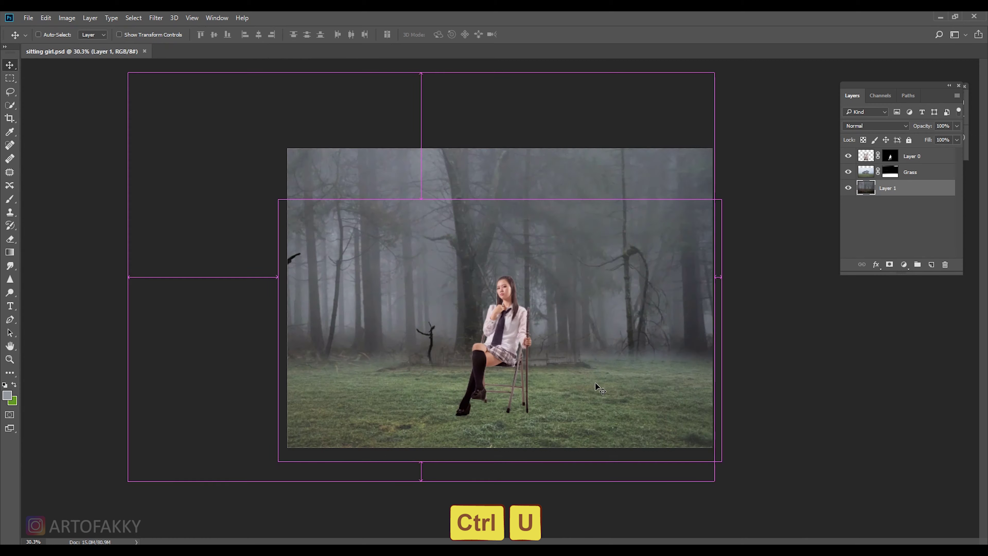
Lower the forest layer's Lightness in Hue/Saturation to darken the background.
left_click_drag(619, 260, 626, 215)
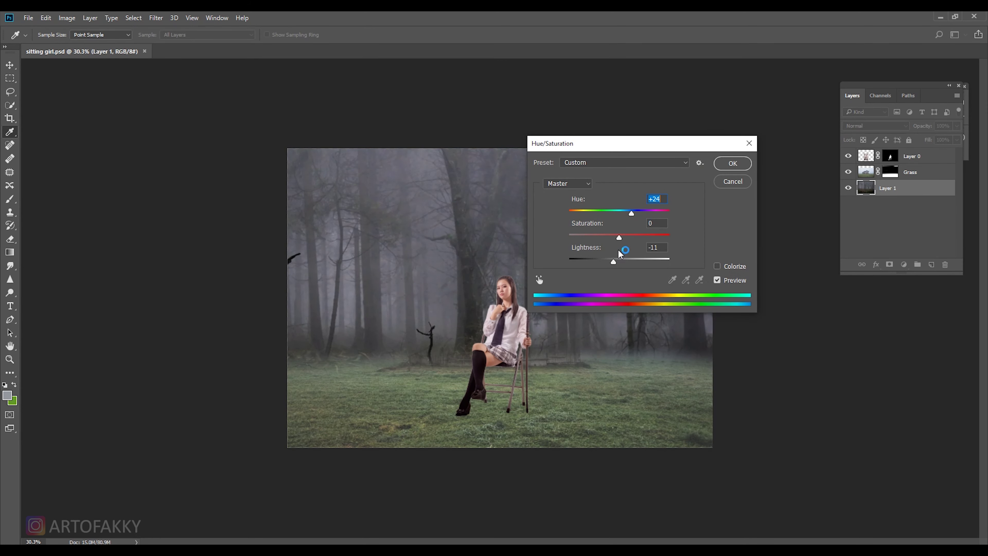
left_click_drag(614, 261, 602, 264)
key("Return")
Reduce the colour saturation of the girl's layer (Layer 0).
key("v")
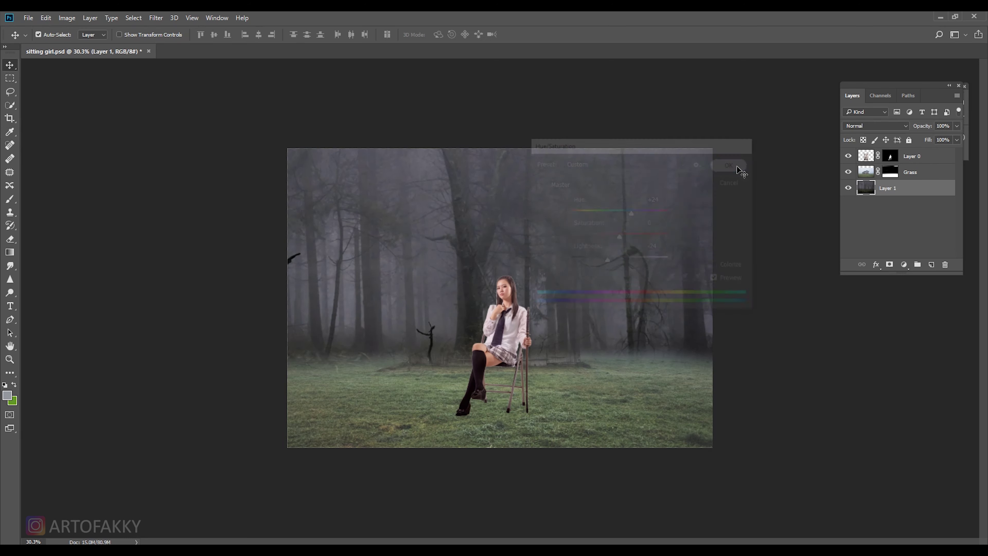
right_click(630, 398)
left_click(661, 405)
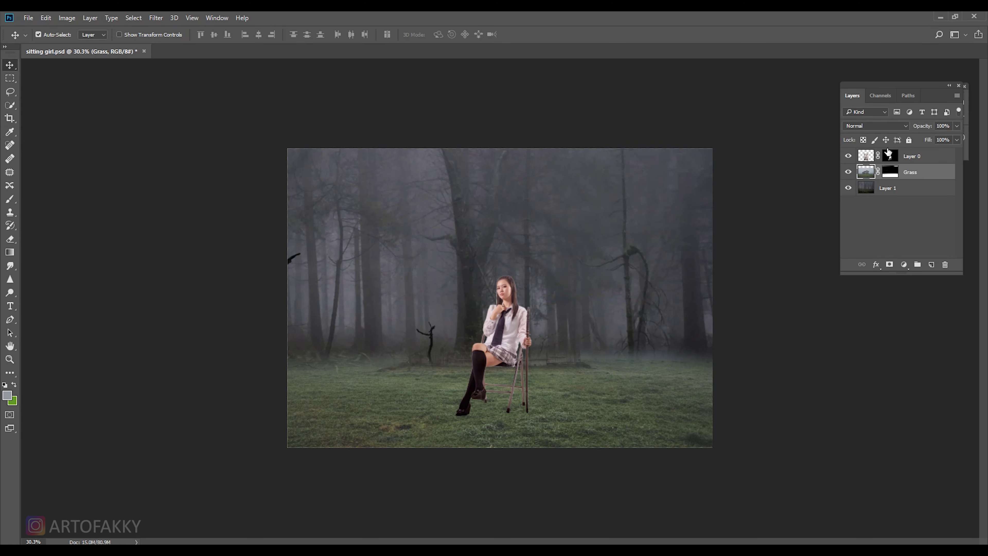
left_click(885, 157)
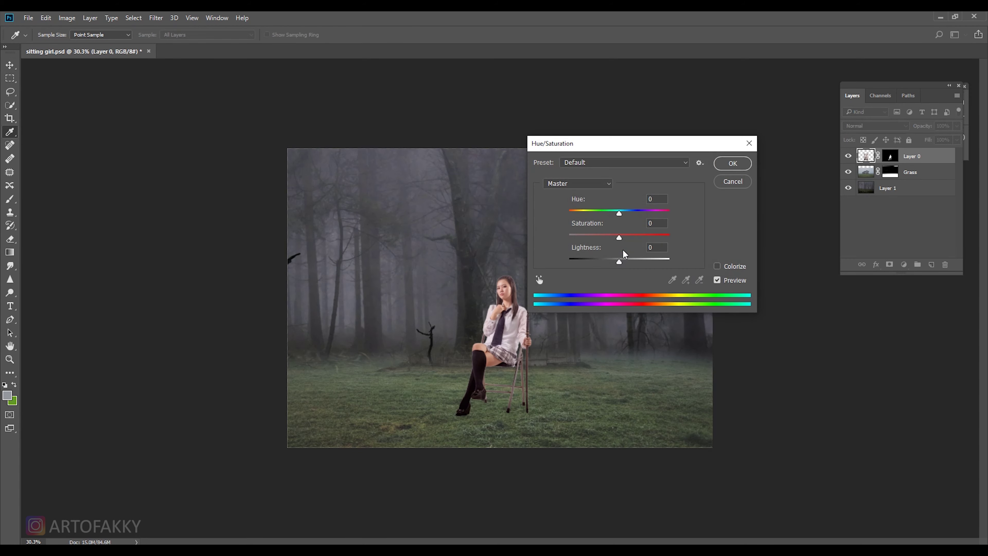
left_click_drag(629, 236, 604, 236)
Crop the composite tighter around the girl by trimming the top and right edges.
key("c")
left_click_drag(501, 148, 502, 147)
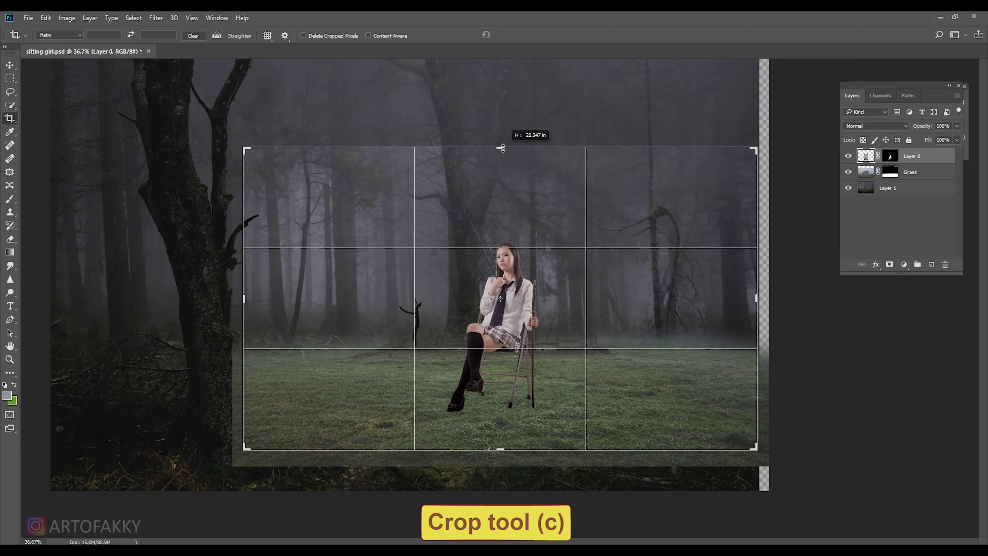
left_click_drag(756, 299, 750, 304)
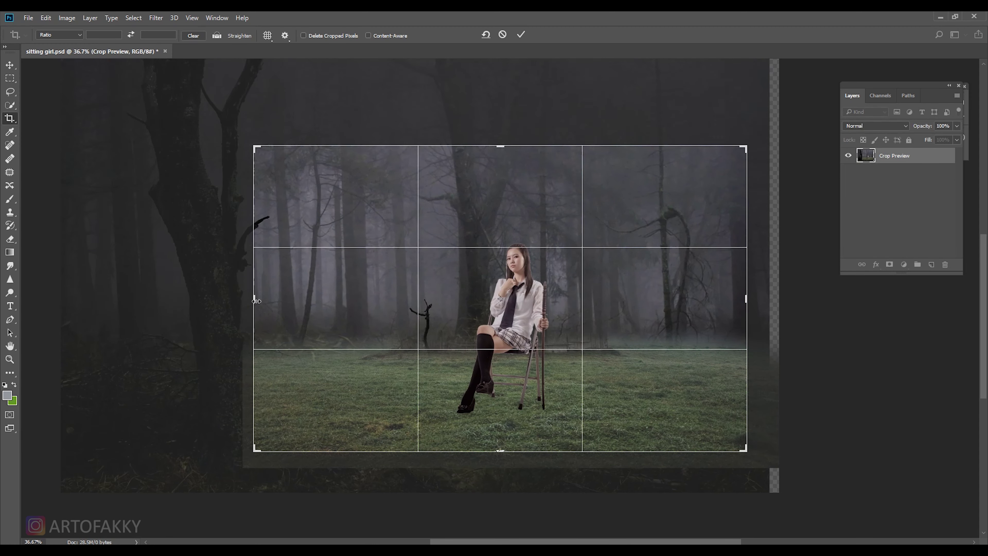
key("Return")
key("v")
key("ctrl+1")
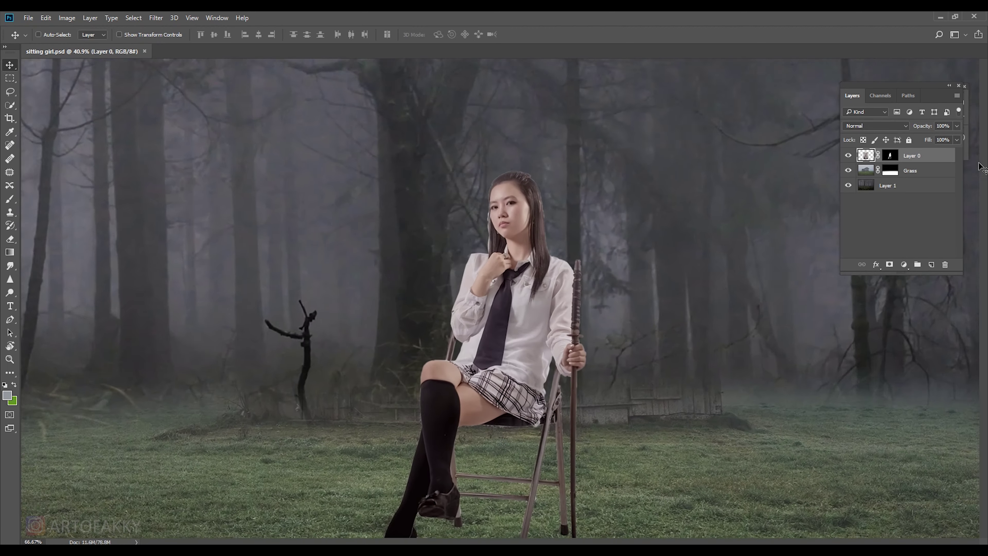
Paint black on the girl's layer mask to hide the light fringe along her hair.
left_click(888, 155)
key("ctrl+plus")
key("ctrl+plus")
mouse_move(411, 150)
left_mouse_down()
mouse_move(443, 463)
mouse_move(446, 432)
left_mouse_up()
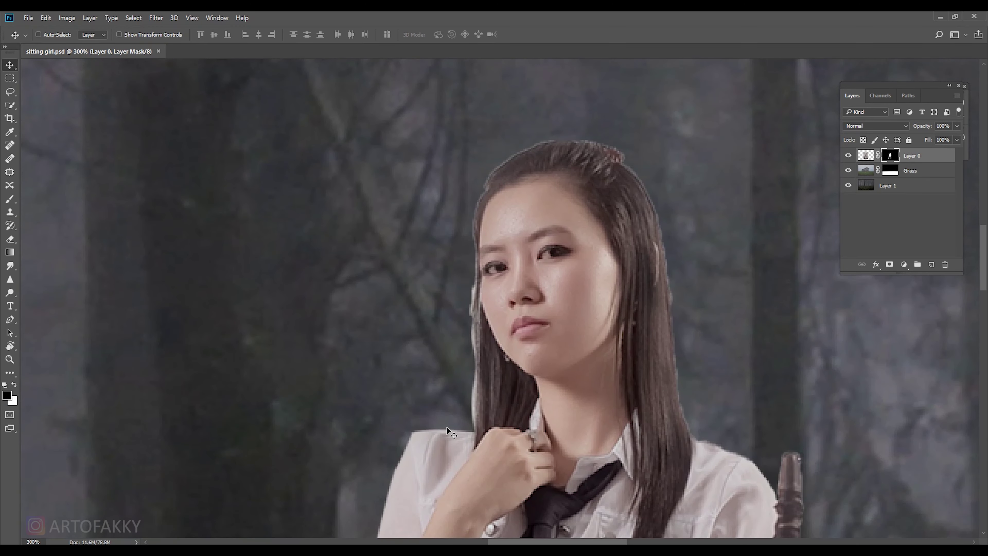
key("b")
left_click_drag(477, 329, 476, 295)
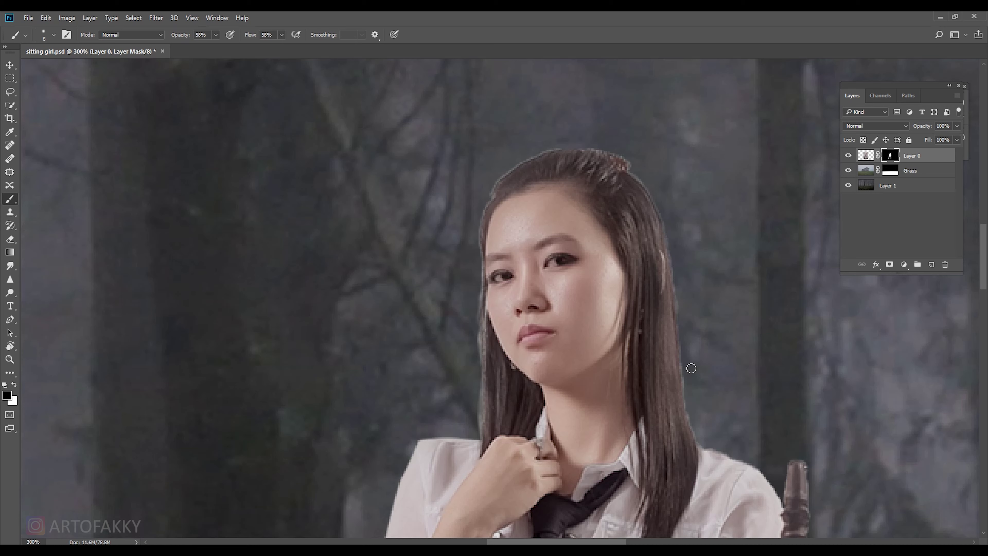
Remove the halo on the left hair edge with a smaller, 100%-opacity black brush.
left_click(282, 35)
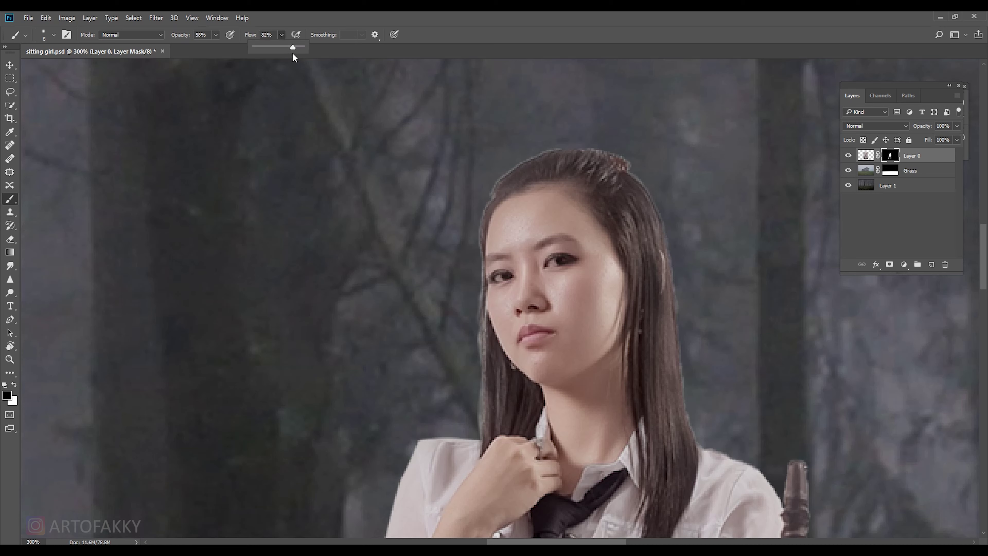
left_click(217, 36)
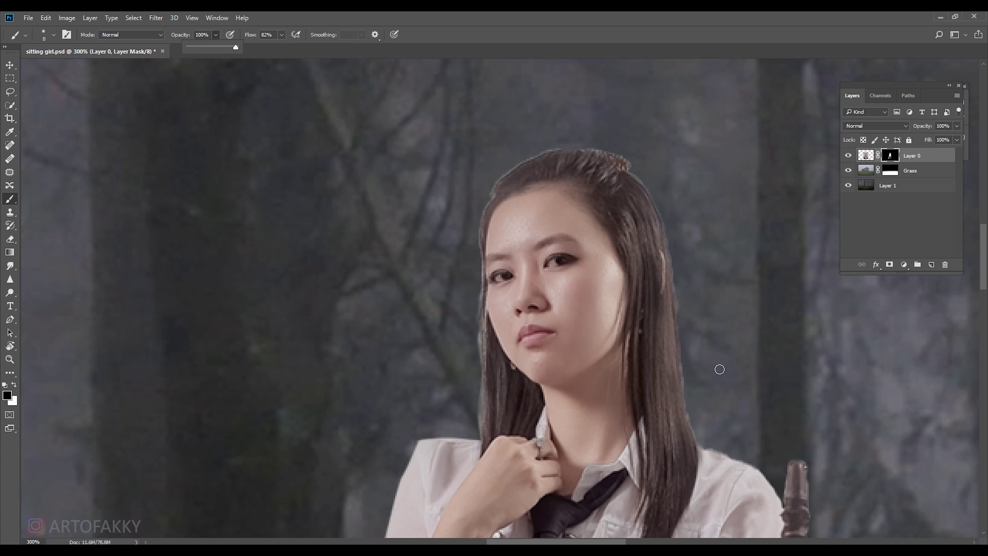
key("bracketleft")
key("bracketleft")
key("bracketleft")
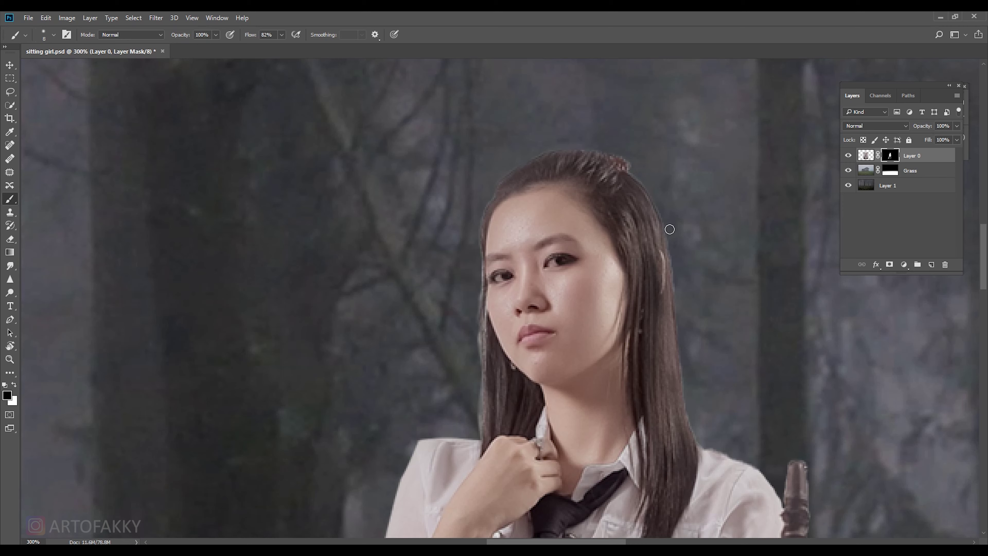
left_click_drag(680, 294, 604, 224)
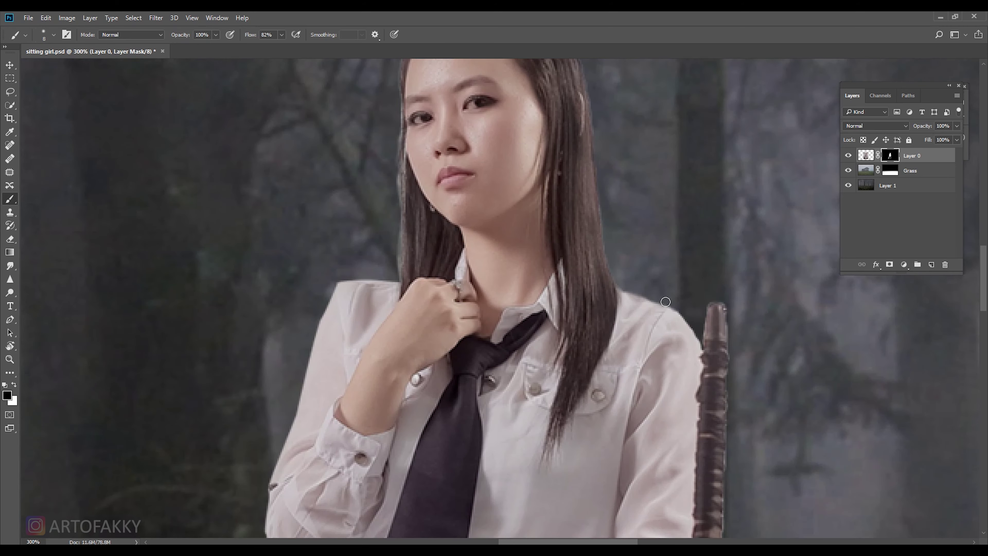
left_click_drag(396, 186, 396, 252)
Mask the shoe sole, chair's front foot and staff tip so they blend into the grass.
scroll(457, 319, "down", 10)
key("ctrl+minus")
scroll(293, 411, "up", 5)
key("ctrl+plus")
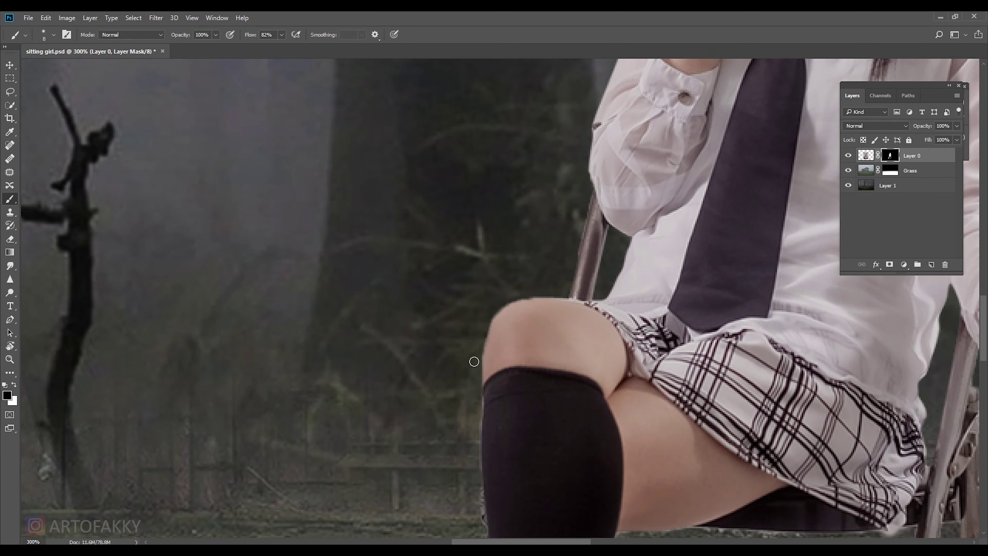
left_click_drag(479, 421, 402, 200)
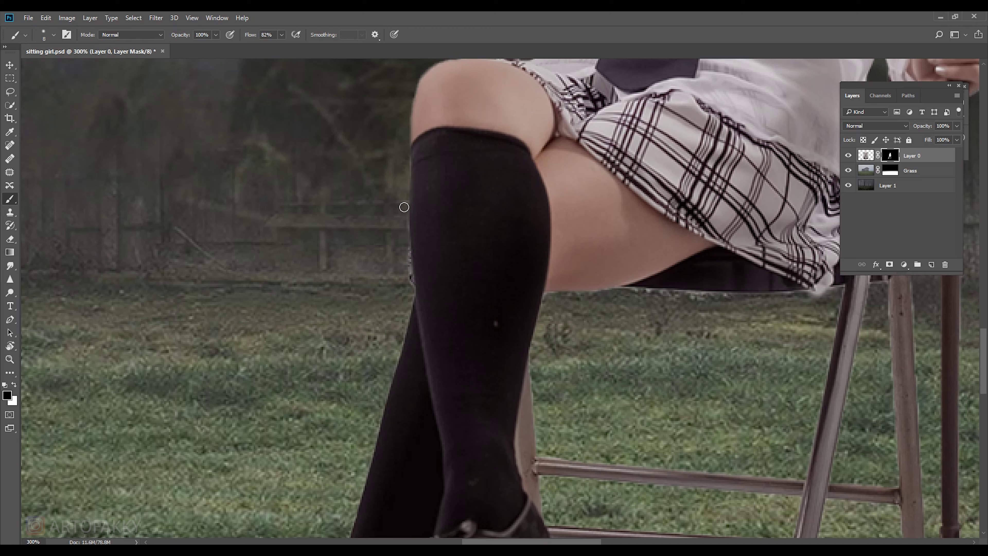
key("ctrl+minus")
key("ctrl+minus")
mouse_move(660, 446)
left_mouse_down()
mouse_move(571, 438)
mouse_move(561, 404)
mouse_move(488, 416)
mouse_move(541, 407)
mouse_move(410, 387)
left_mouse_up()
key("bracketright")
mouse_move(368, 412)
left_mouse_down()
mouse_move(347, 441)
mouse_move(334, 421)
left_mouse_up()
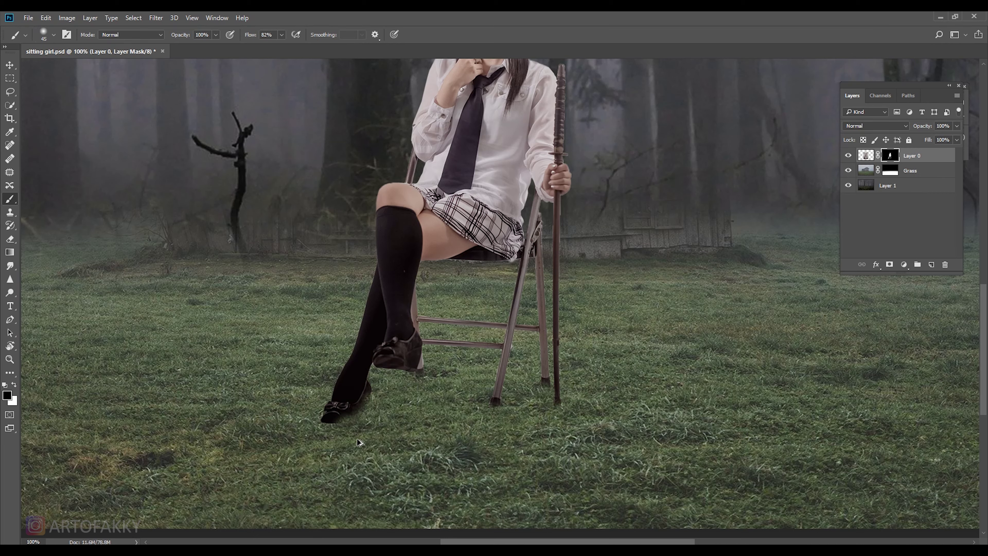
left_click_drag(493, 410, 491, 391)
left_click_drag(556, 405, 554, 411)
key("ctrl+0")
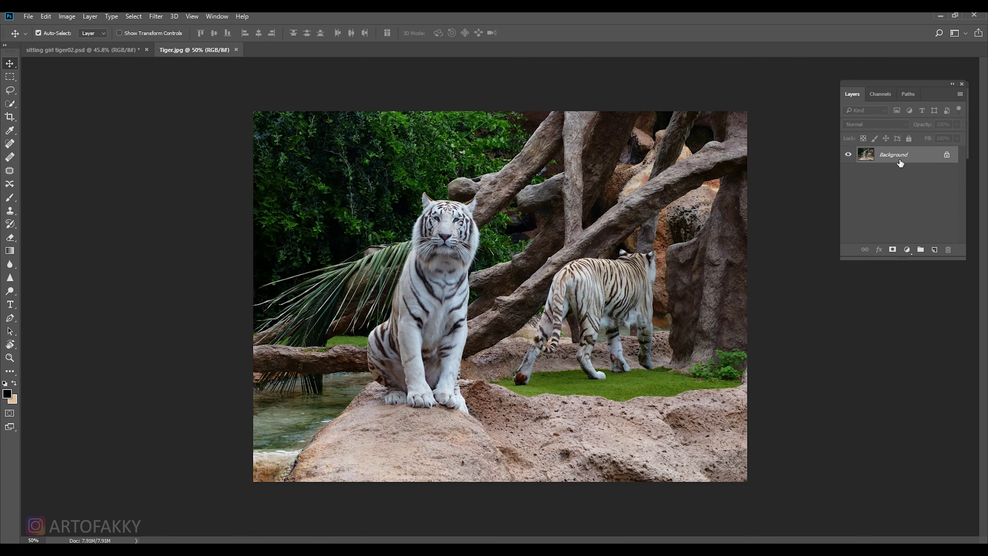
Unlock the tiger photo's Background, converting it into Layer 0.
double_click(920, 160)
left_click(451, 134)
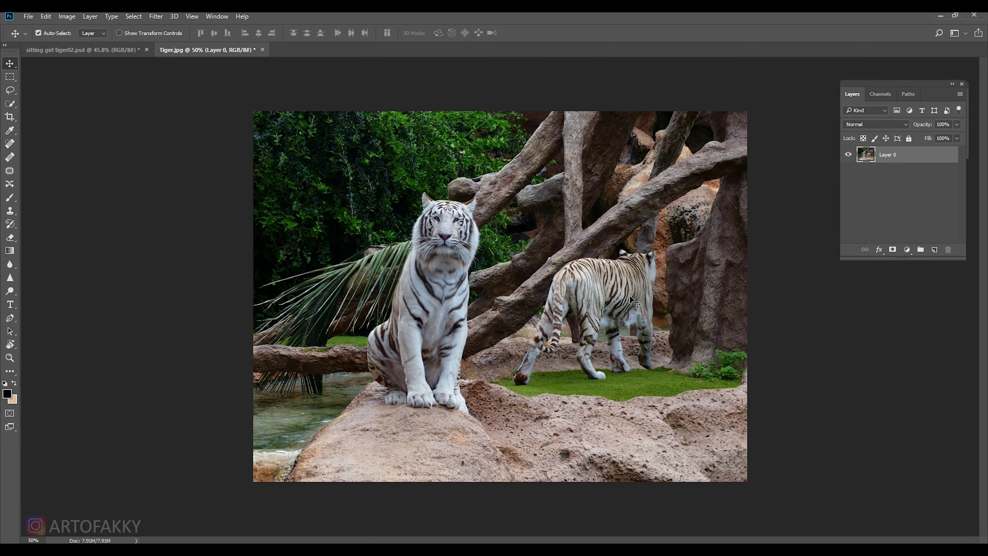
scroll(487, 307, "up", 2)
scroll(451, 311, "up", 2)
scroll(420, 316, "up", 1)
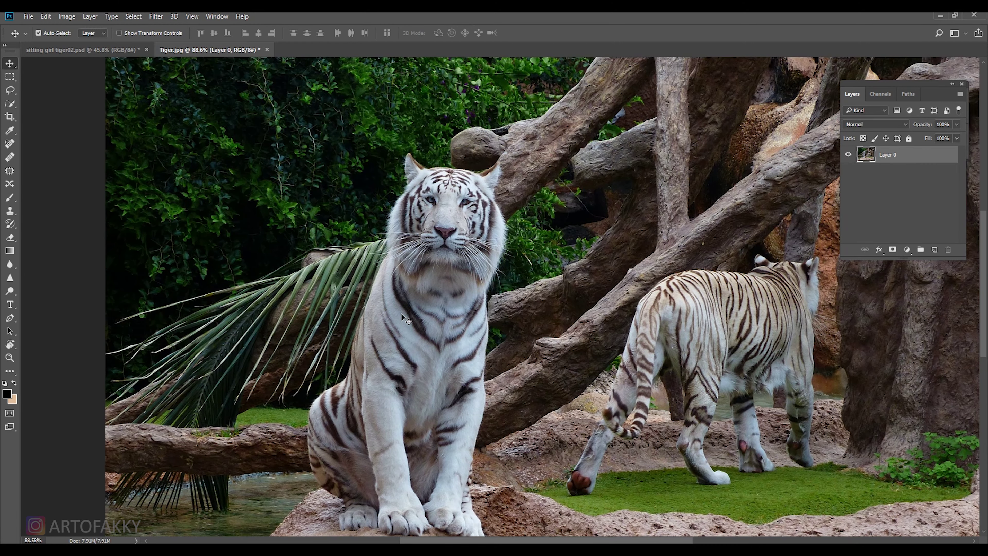
Quick-select the tiger's chest, face, ears and head.
left_click(10, 104)
left_click_drag(427, 318, 454, 232)
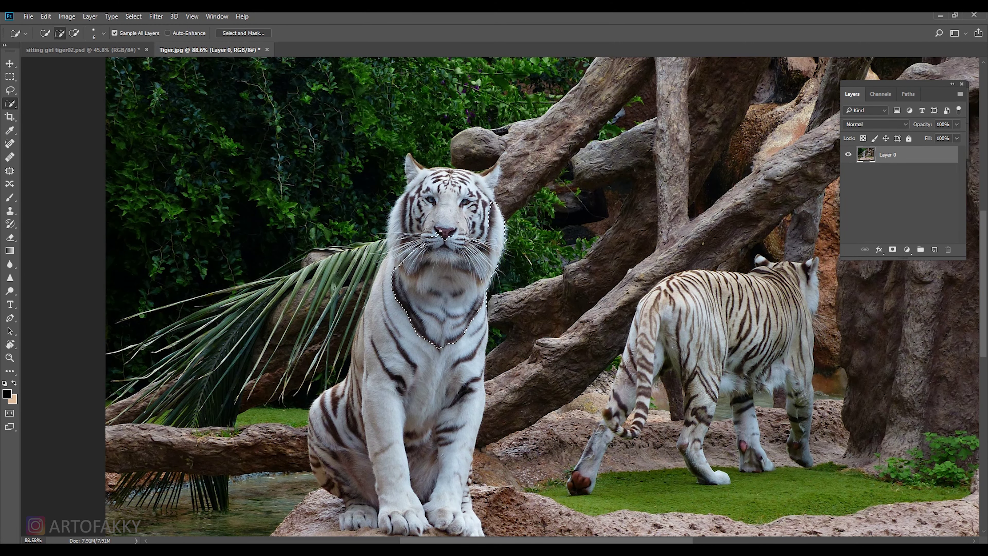
scroll(459, 216, "up", 1)
scroll(459, 216, "up", 1)
scroll(459, 216, "up", 1)
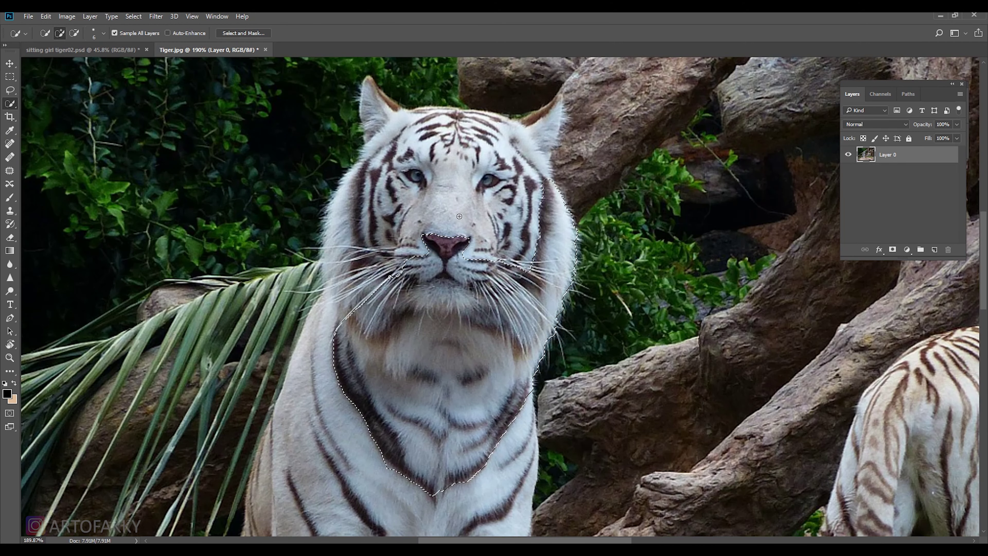
key("bracketright")
key("bracketright")
key("bracketright")
left_click_drag(464, 197, 317, 340)
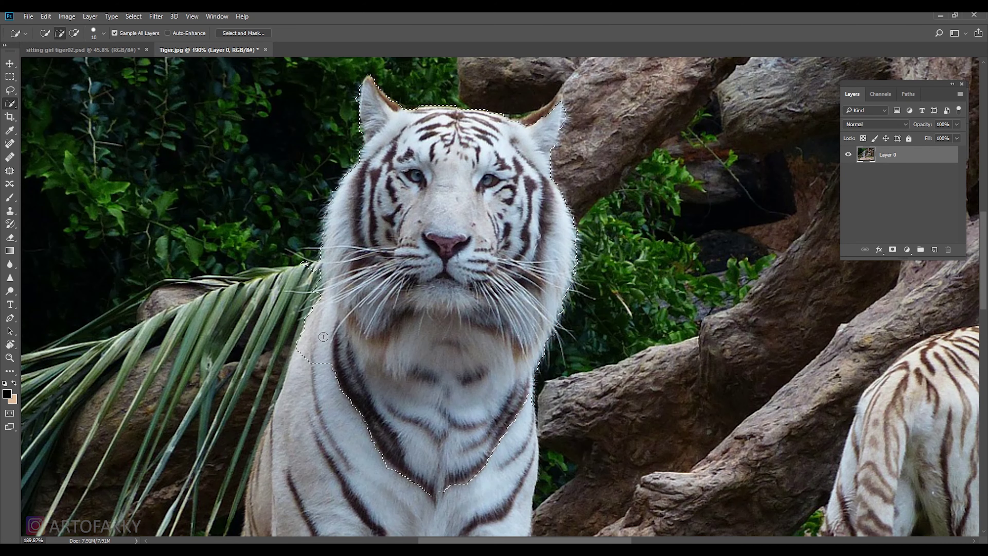
Extend the selection to the tiger's legs and paws, then add a layer mask from it.
scroll(317, 340, "down", 1)
key("bracketleft")
key("bracketleft")
key("bracketleft")
left_click_drag(426, 366, 394, 435)
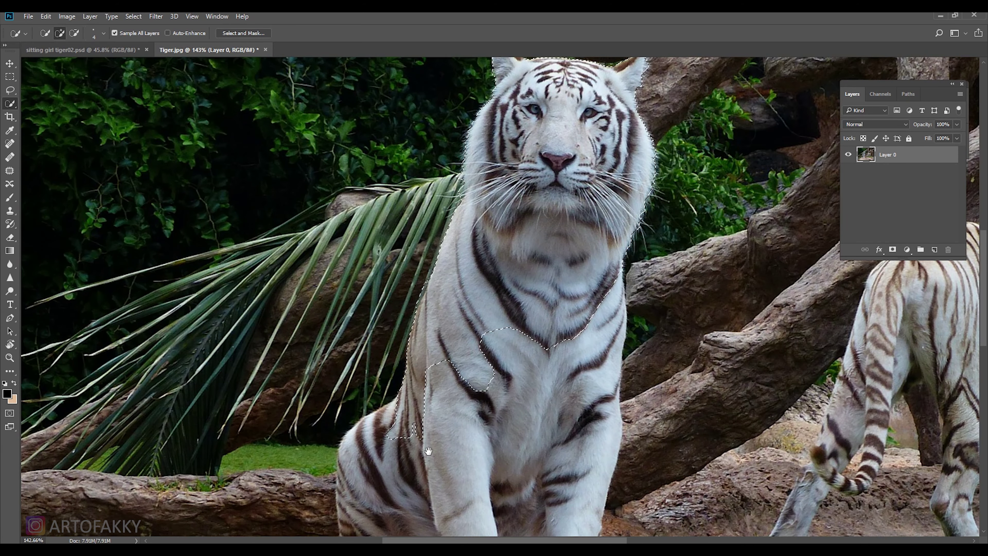
scroll(395, 435, "down", 5)
left_click_drag(501, 234, 564, 374)
scroll(582, 380, "down", 1)
scroll(582, 380, "down", 2)
scroll(582, 379, "up", 3)
scroll(582, 379, "down", 3)
scroll(822, 158, "down", 1)
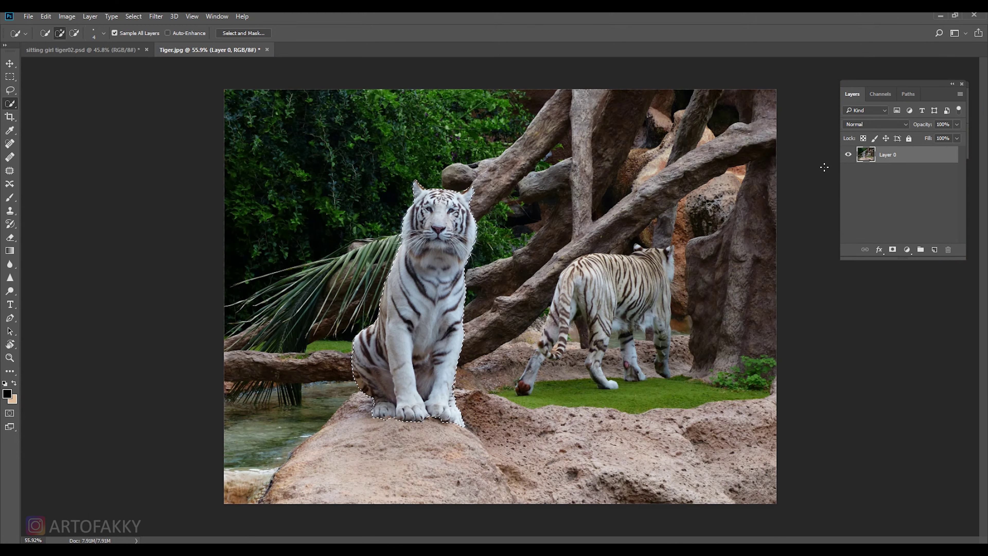
left_click(893, 250)
Bring the masked tiger into the forest composite and name its layer Layer 2.
key("v")
left_click_drag(446, 283, 391, 315)
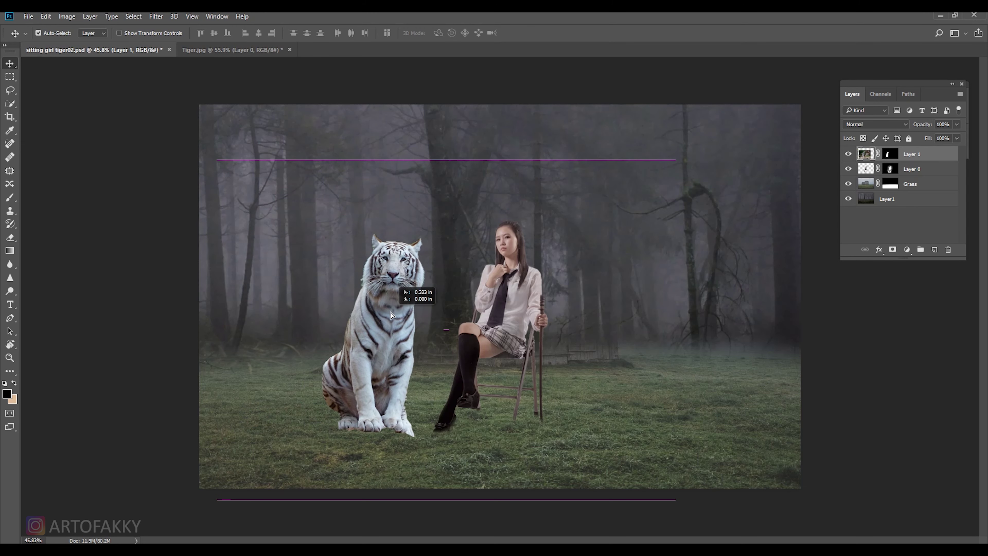
key("ctrl+t")
left_click_drag(669, 159, 599, 215)
key("Escape")
double_click(924, 155)
type("2")
key("Return")
Scale the tiger to about 55% and place it left of the girl's chair.
key("ctrl+t")
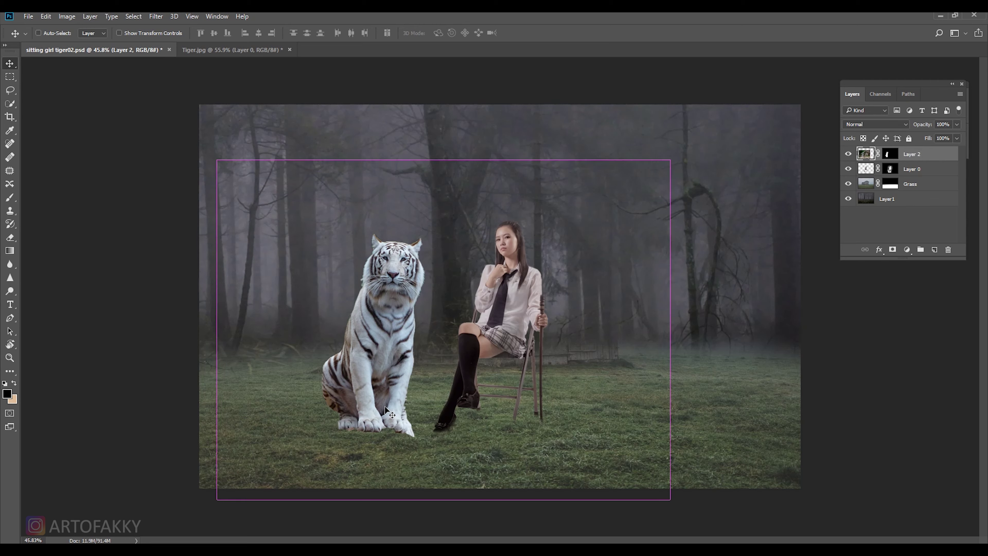
left_click_drag(669, 160, 567, 239)
left_click_drag(391, 342, 394, 339)
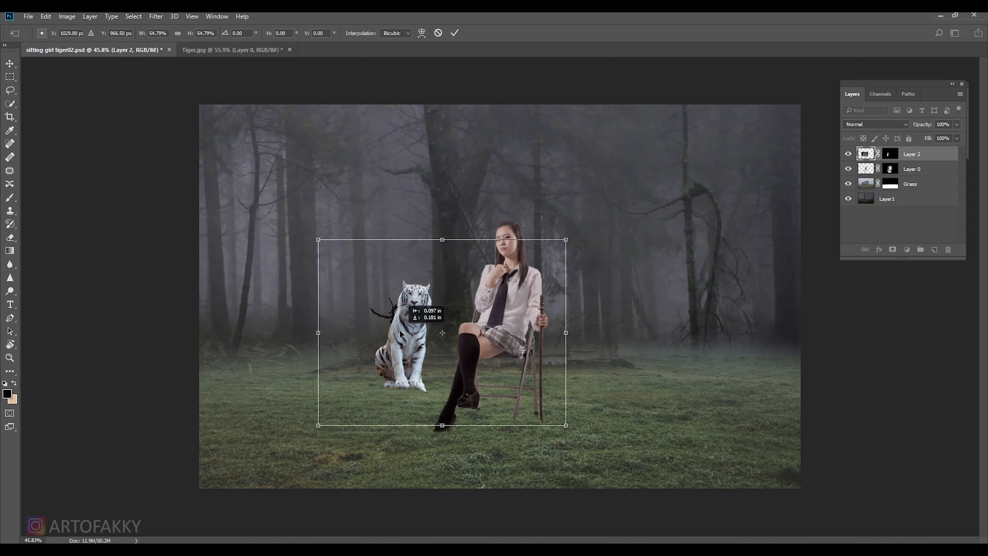
key("Return")
left_click(888, 156, "ctrl")
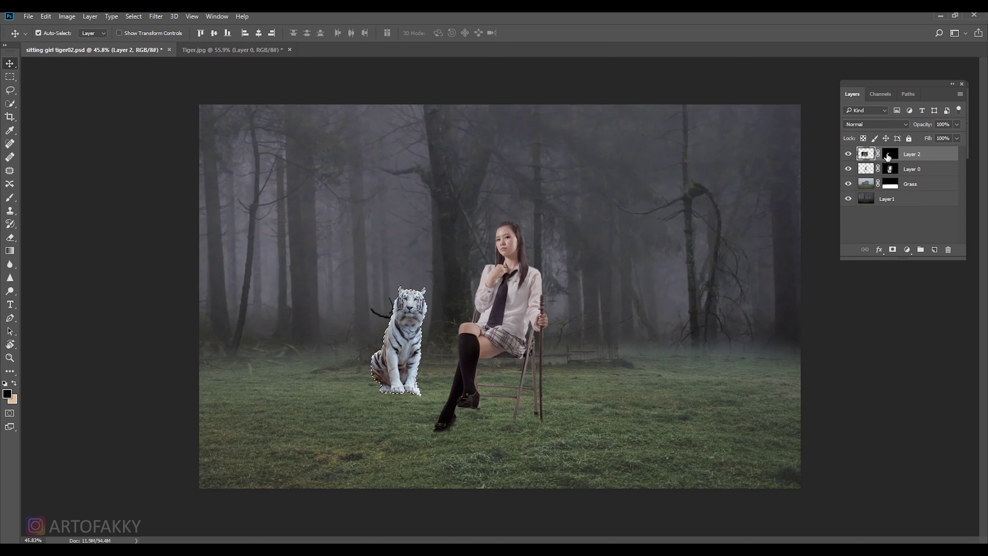
Add a Color Balance adjustment shifting the tiger's midtones slightly toward blue.
left_click(911, 253)
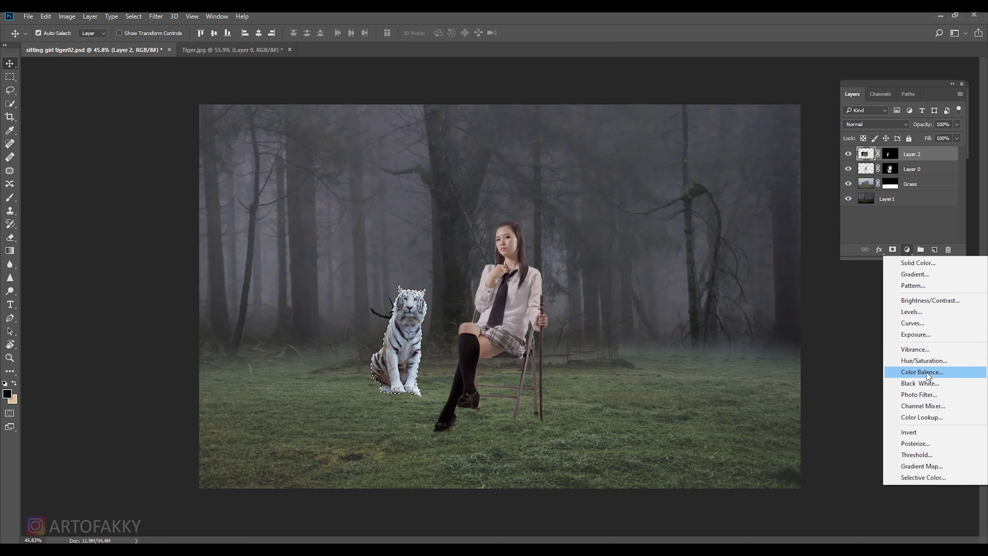
left_click(929, 373)
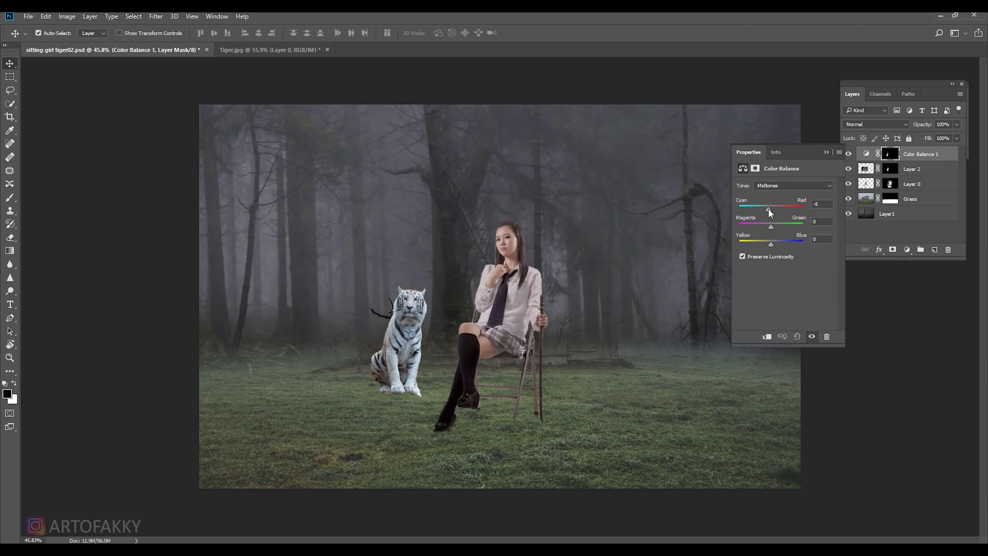
left_click_drag(772, 243, 777, 253)
Add a tiger-masked Levels adjustment that lowers output white and lifts highlights slightly.
left_click(890, 154, "ctrl")
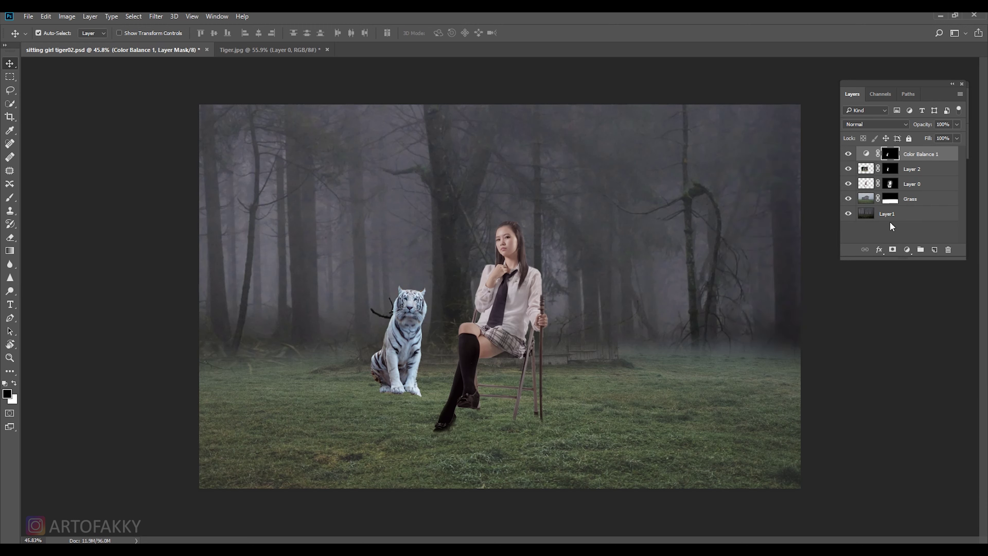
left_click(907, 249)
left_click(915, 311)
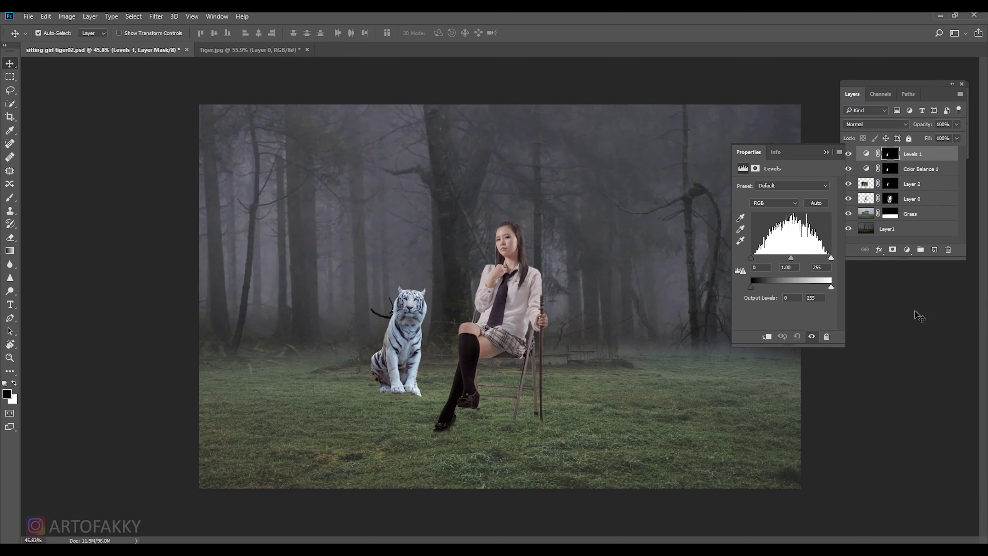
left_click_drag(834, 288, 816, 288)
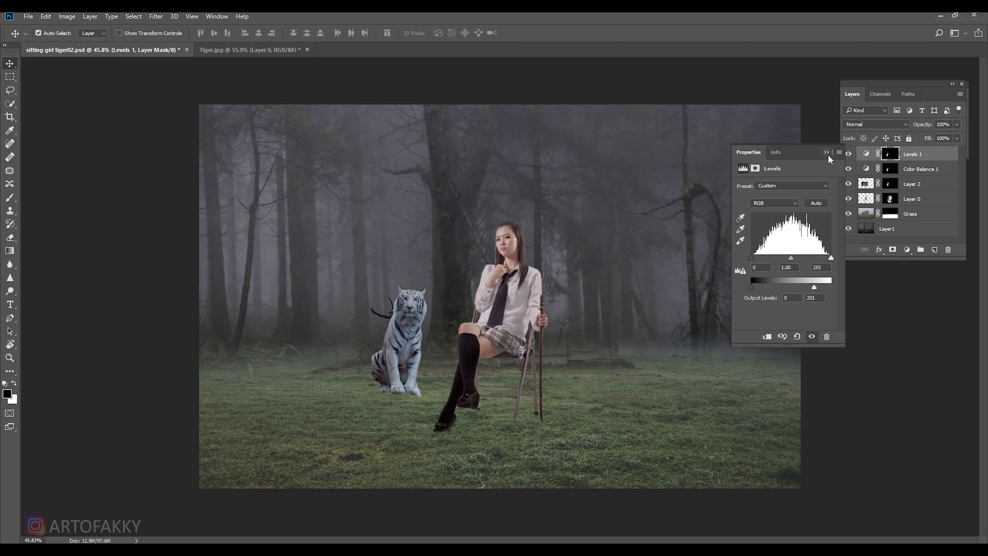
left_click_drag(831, 258, 828, 257)
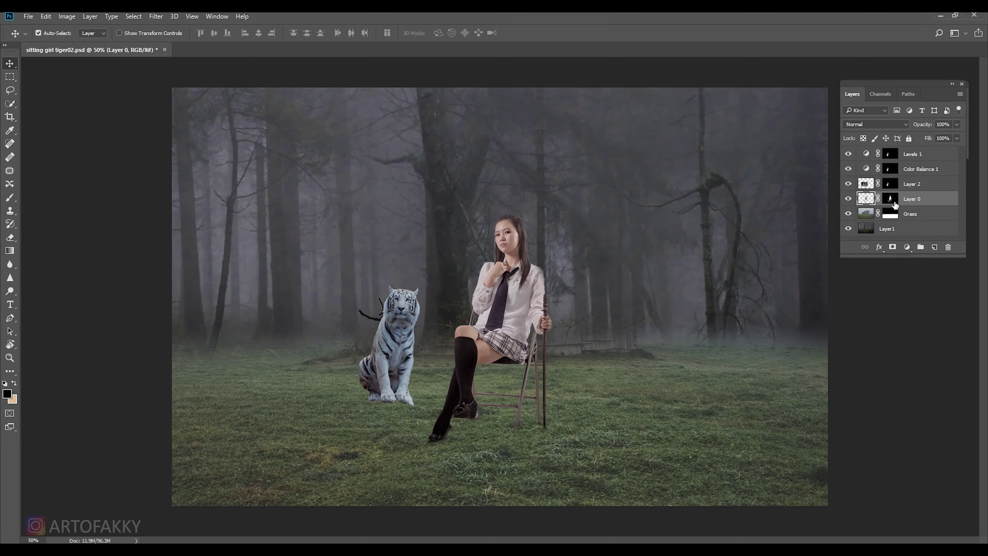
left_click(891, 200, "ctrl")
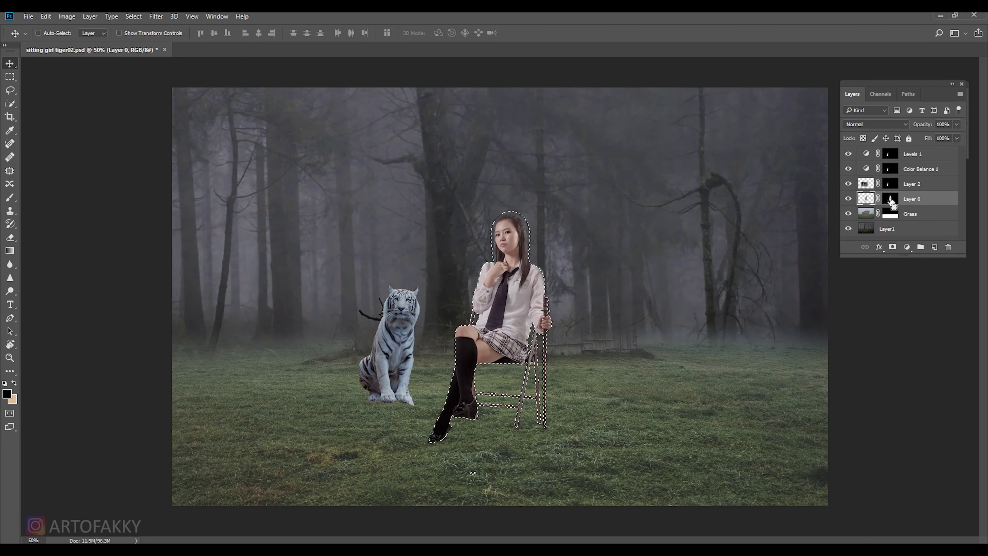
Darken the girl and chair with a masked Levels adjustment of midtones, highlights and output range.
left_click(906, 248)
left_click(924, 310)
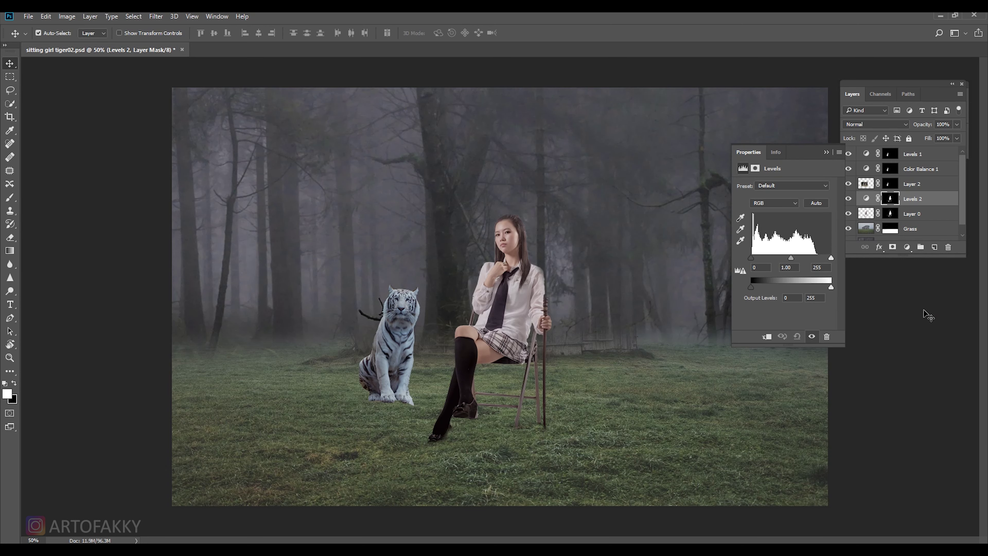
left_click_drag(831, 257, 794, 257)
left_click_drag(831, 287, 814, 287)
left_click_drag(751, 287, 755, 287)
left_click_drag(751, 258, 755, 259)
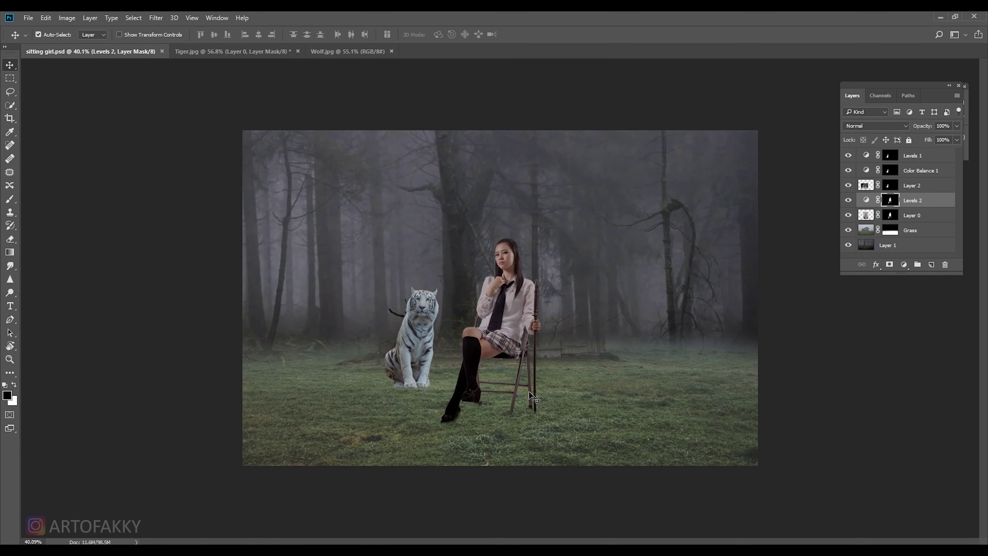
left_click(343, 51)
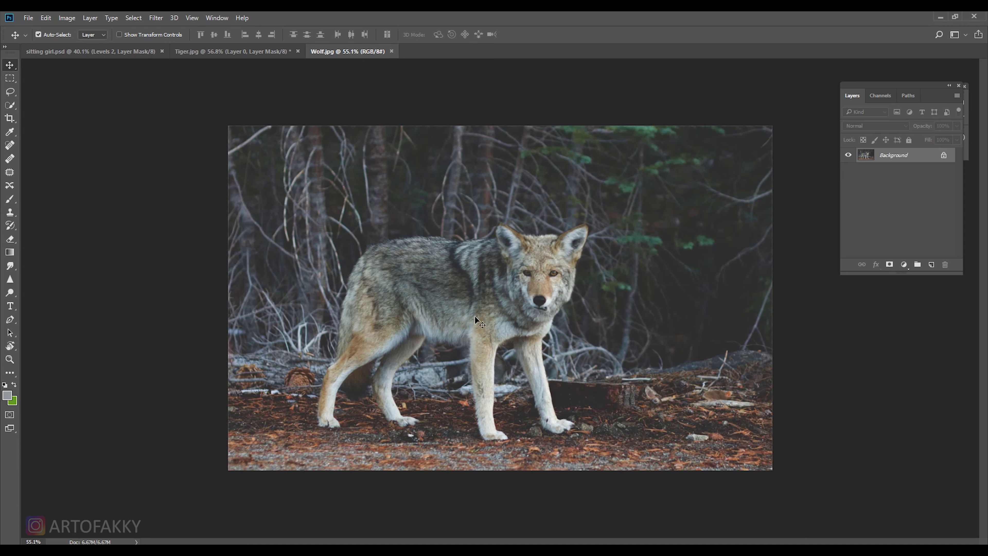
Unlock the wolf photo's Background as Layer 0 and try a first Quick Selection.
double_click(894, 155)
left_click(443, 135)
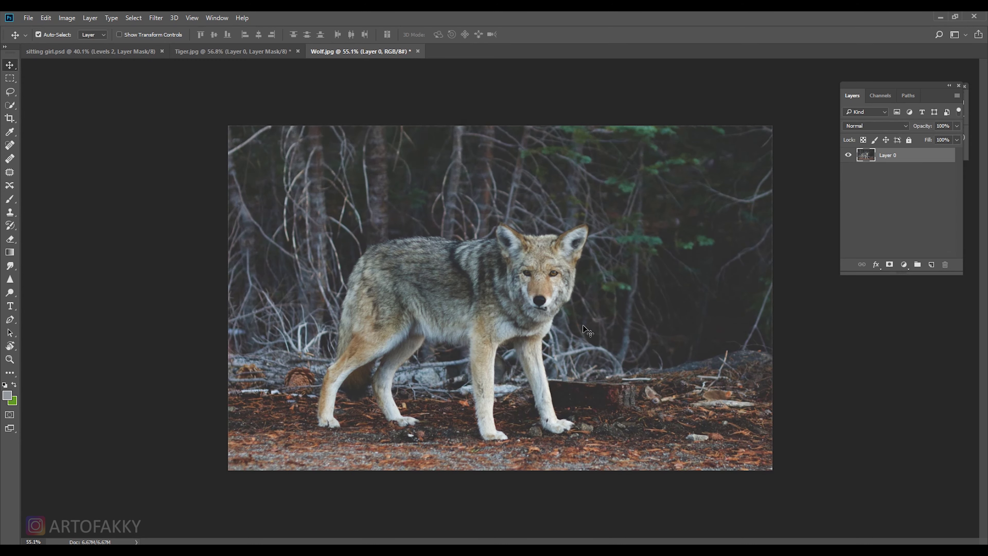
scroll(479, 280, "up", 2)
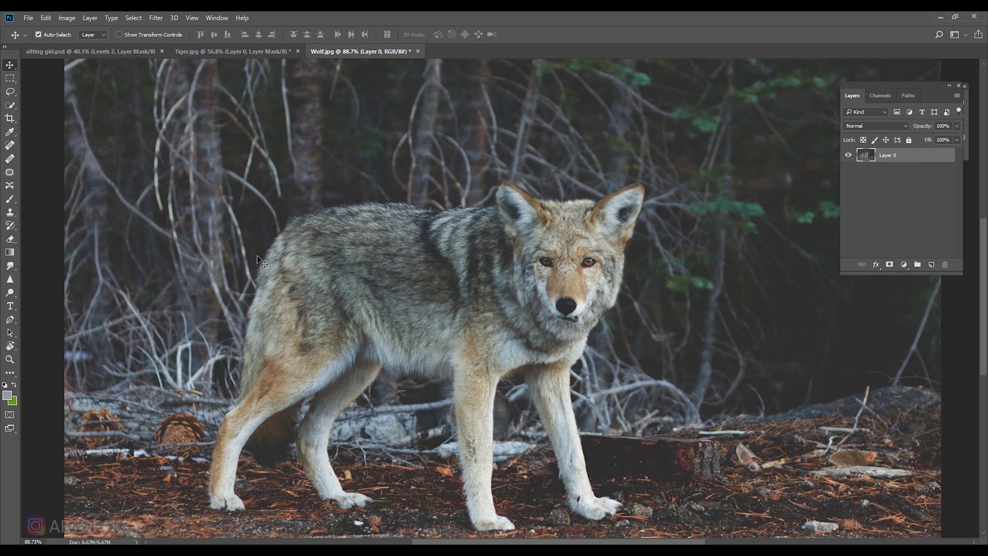
left_click(10, 105)
left_click_drag(457, 292, 525, 205)
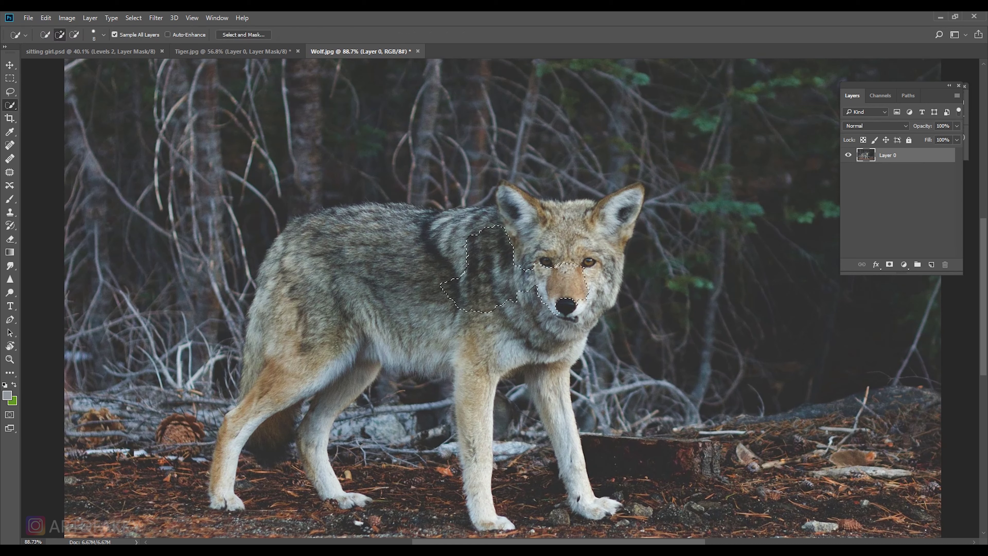
key("ctrl+d")
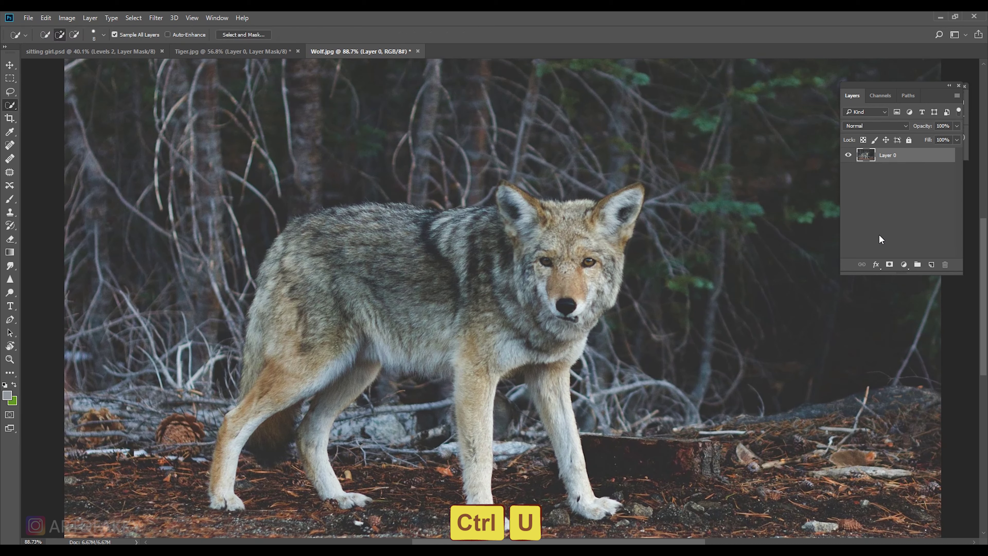
Make a desaturated, higher-contrast Layer 0 copy of the wolf with Hue/Saturation and Levels.
key("ctrl+j")
key("ctrl+u")
left_click_drag(630, 234, 599, 234)
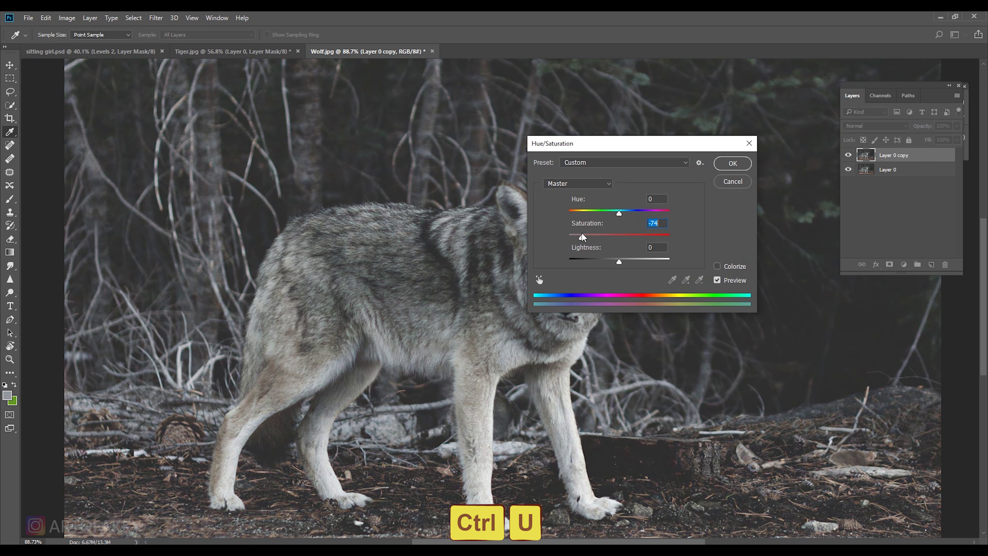
left_click(725, 165)
key("ctrl+l")
left_click_drag(696, 243, 743, 243)
left_click_drag(629, 287, 640, 286)
key("Return")
Quick-select the whole wolf, excluding the background between its legs.
key("w")
left_click_drag(564, 253, 302, 467)
scroll(506, 350, "up", 5)
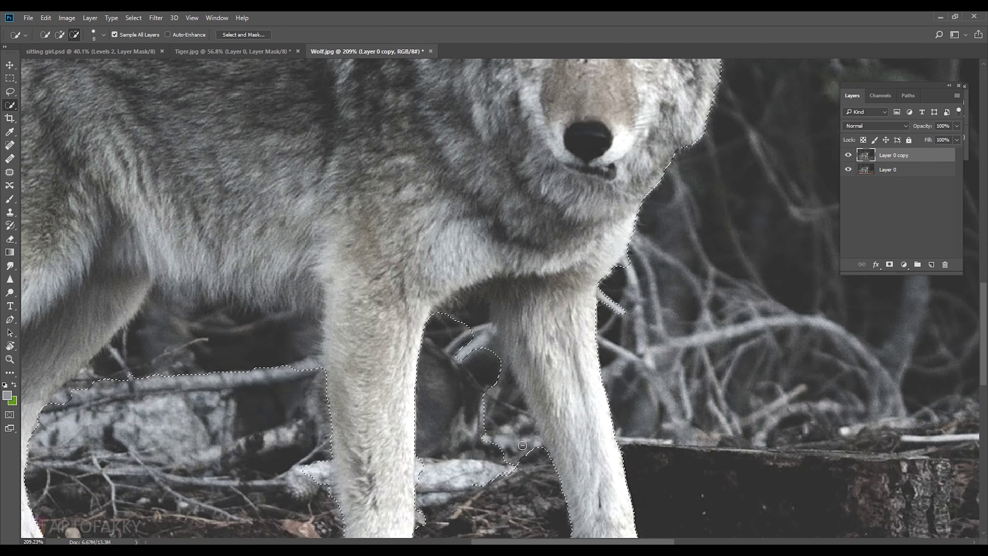
scroll(506, 351, "down", 2)
left_click_drag(462, 350, 274, 356)
scroll(274, 357, "down", 4)
scroll(295, 350, "up", 2)
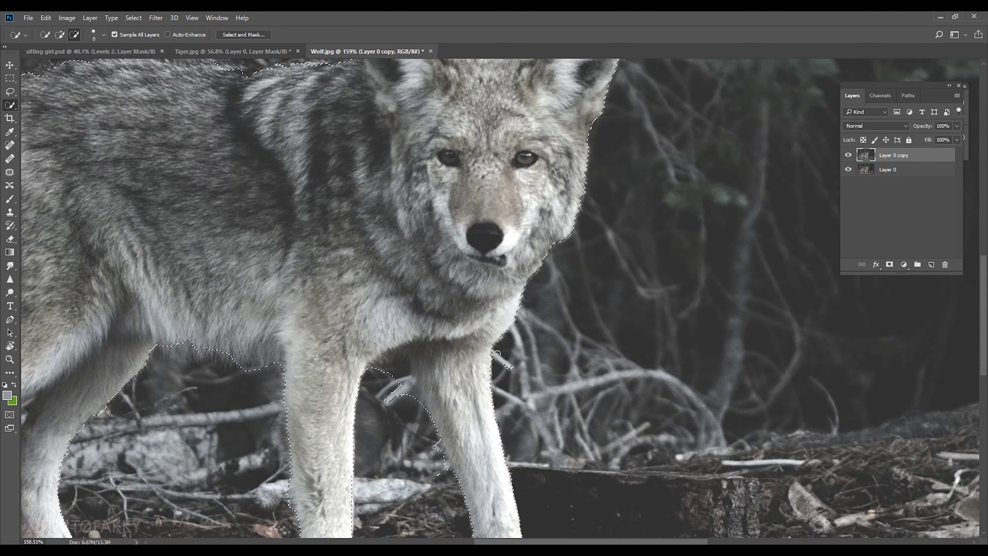
scroll(332, 340, "down", 1)
scroll(331, 340, "down", 2)
Mask the colour wolf layer with the selection and delete the Layer 0 copy.
left_click(848, 154)
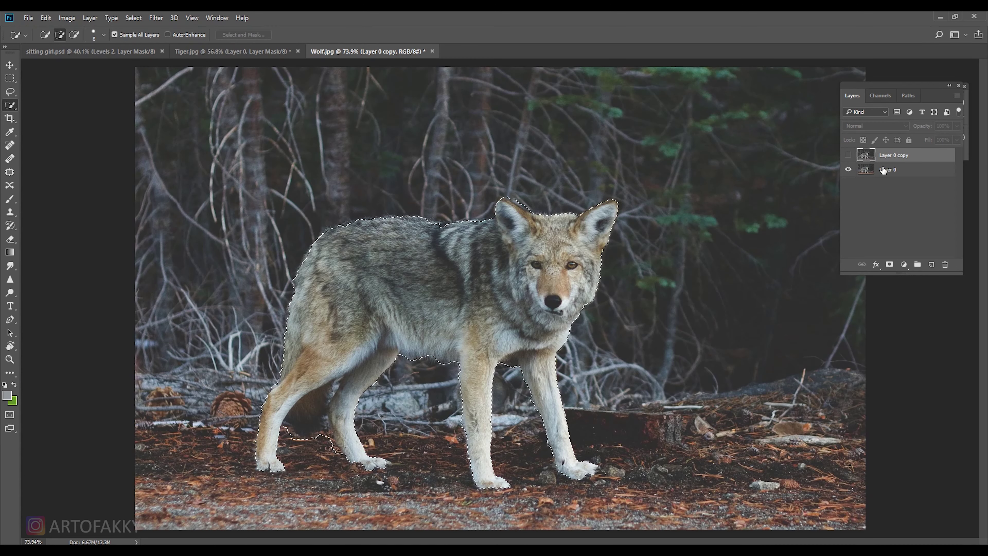
left_click(903, 169)
left_click(906, 266)
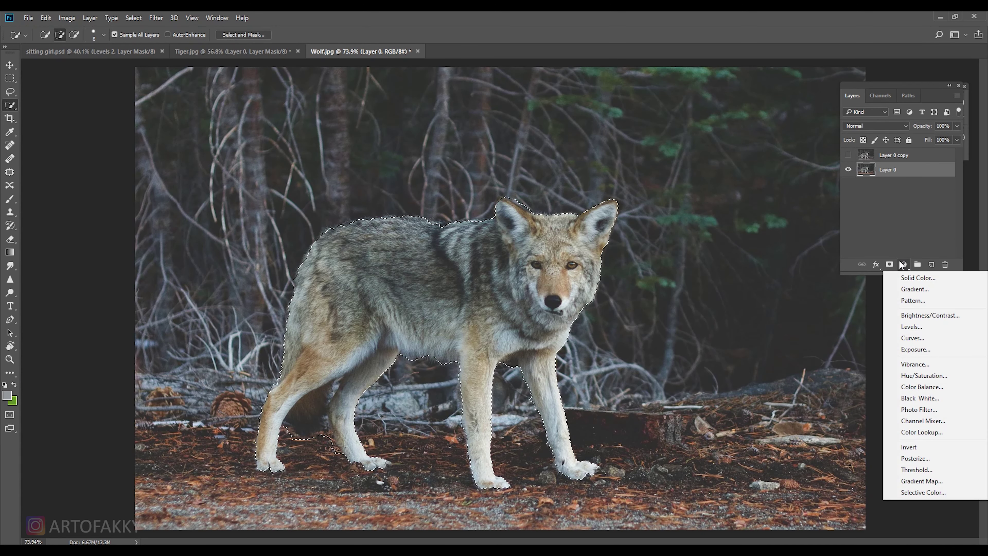
left_click(906, 266)
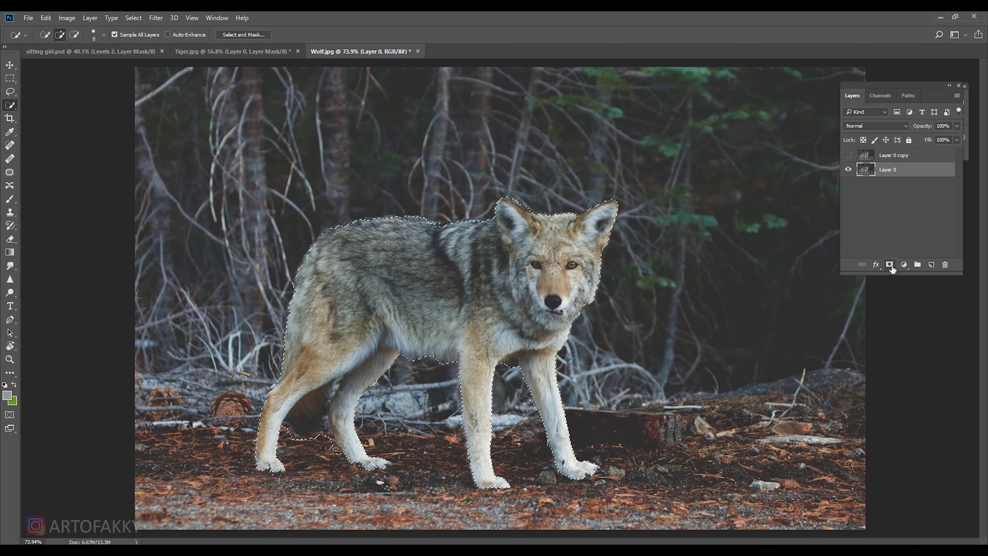
left_click(889, 266)
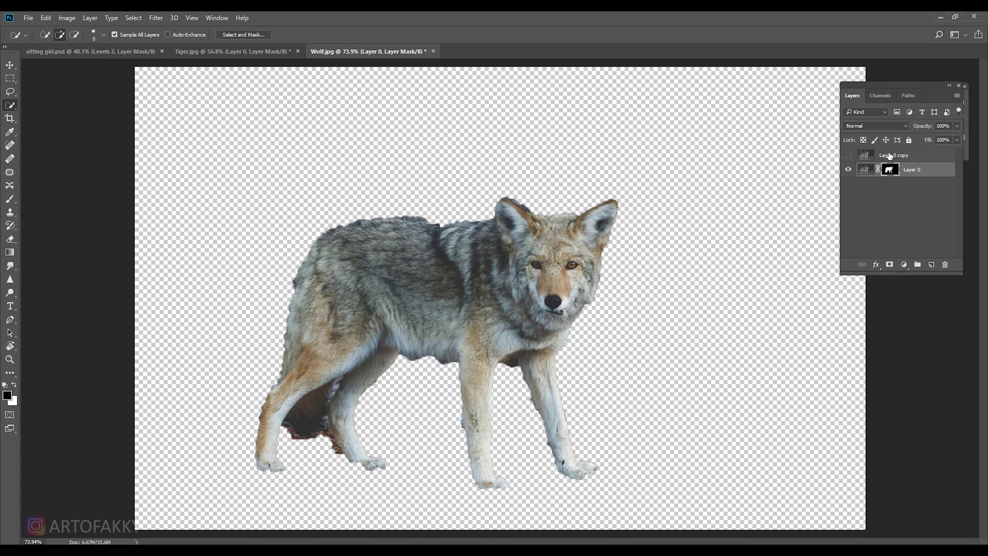
left_click(890, 156)
left_click_drag(903, 160, 945, 265)
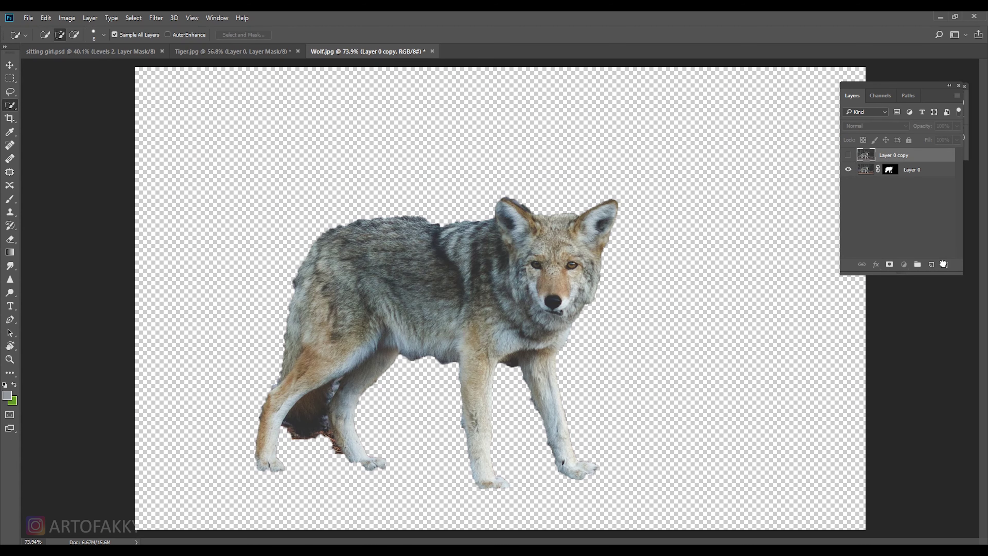
Bring the wolf into sitting girl.psd, resizing and placing it on the grass right of the girl.
left_click(10, 65)
mouse_move(413, 293)
left_mouse_down()
mouse_move(226, 59)
mouse_move(363, 321)
mouse_move(615, 341)
left_mouse_up()
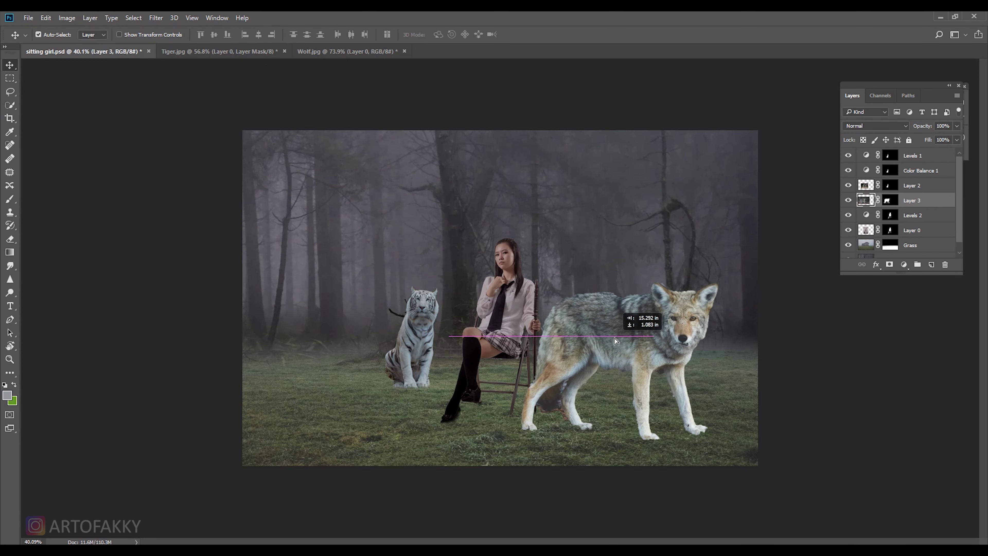
key("ctrl+t")
left_click_drag(452, 214, 560, 310)
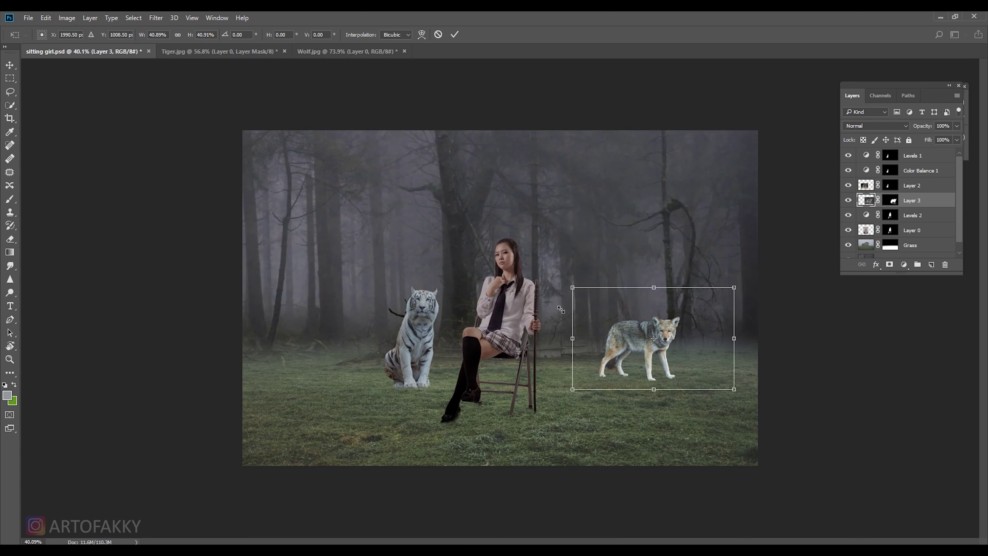
key("Return")
left_click_drag(647, 348, 581, 352)
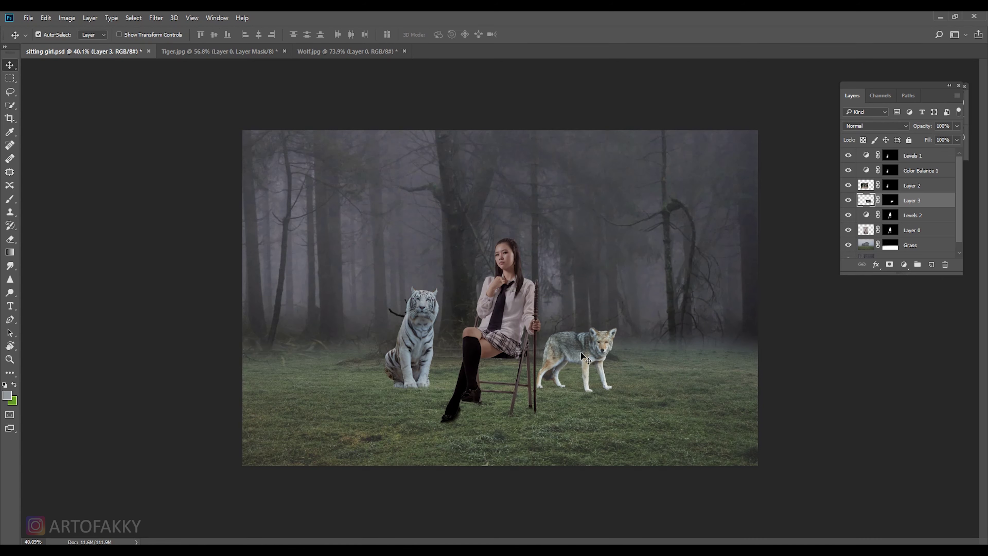
key("ctrl+t")
scroll(648, 363, "up", 2)
left_click_drag(647, 363, 656, 356)
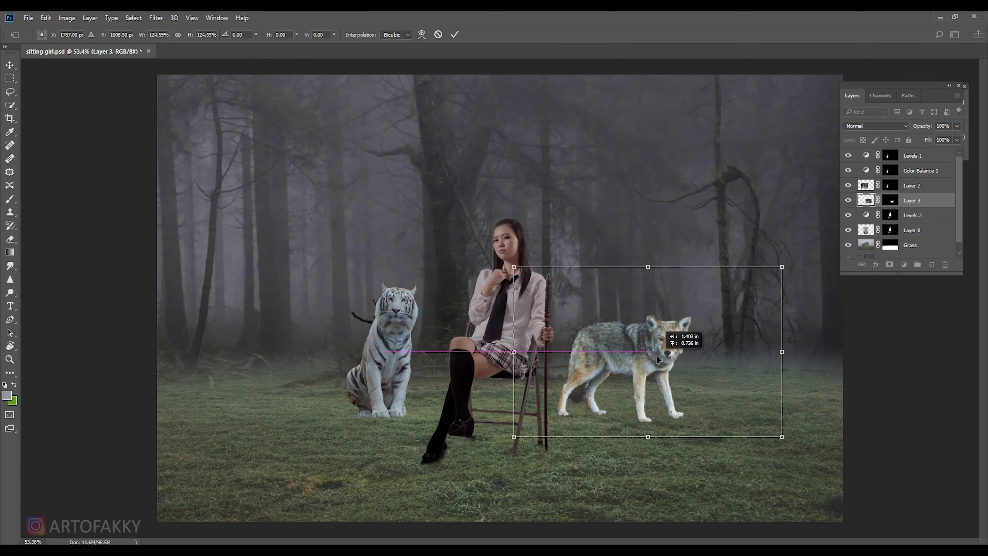
key("Return")
scroll(690, 378, "up", 2)
scroll(690, 378, "up", 4)
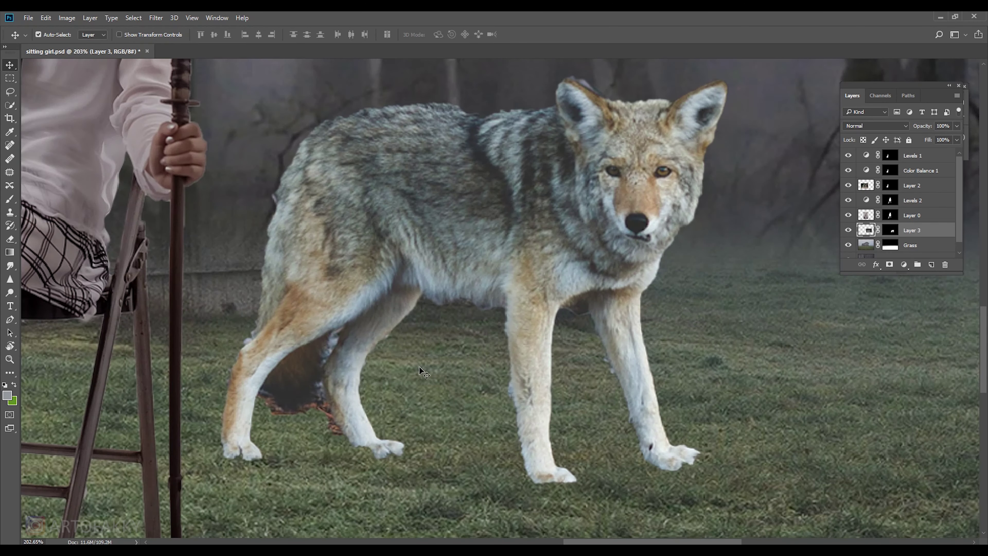
Target the wolf's layer mask with a black brush at about 90% opacity and 47% flow.
scroll(422, 371, "down", 2)
left_click(890, 230)
key("d")
key("b")
scroll(337, 379, "up", 3)
left_click(216, 35)
left_click(281, 35)
left_click_drag(287, 47, 284, 47)
left_click(216, 34)
left_click_drag(216, 47, 212, 47)
left_click(249, 358)
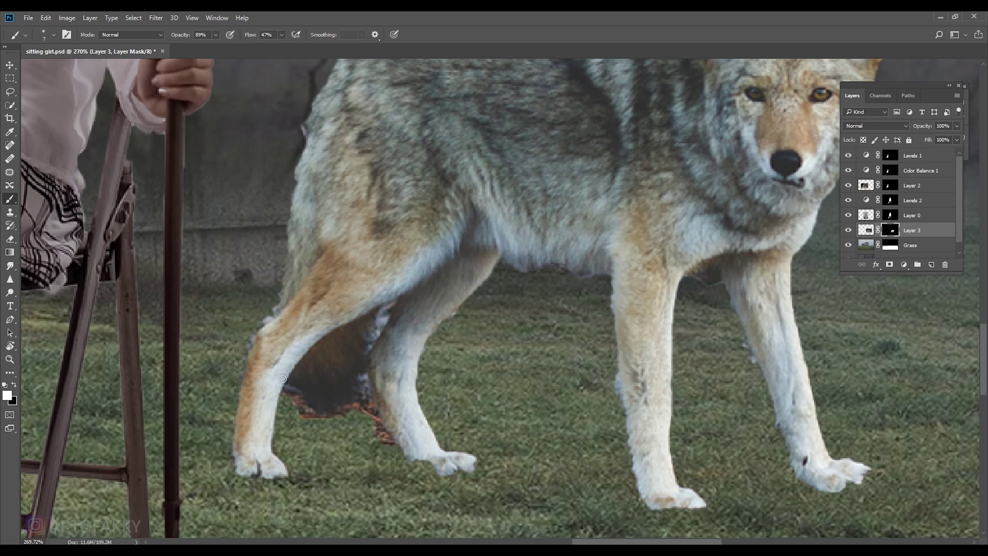
Paint out the reddish fringe near the wolf's paw and along its back edge.
left_click_drag(413, 464, 427, 468)
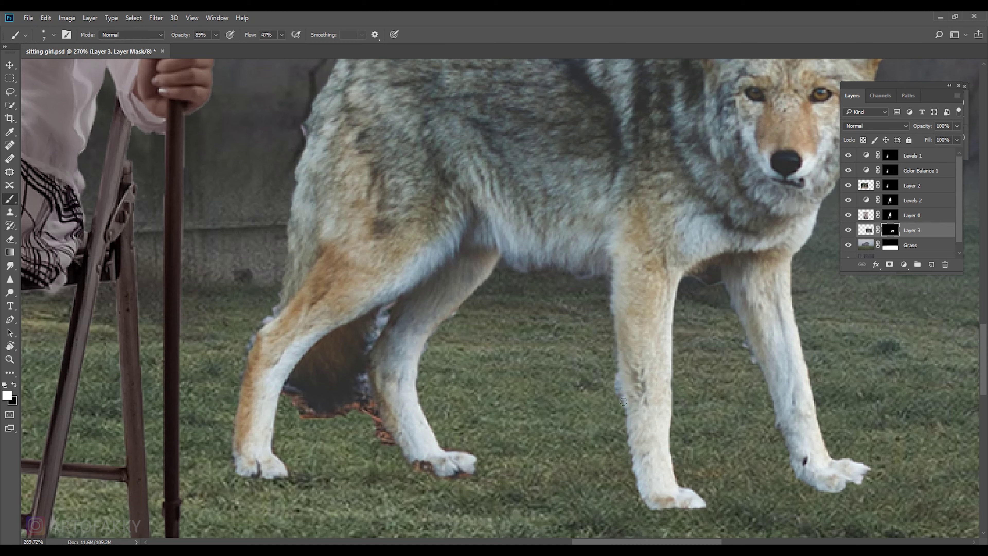
scroll(726, 493, "right", 2)
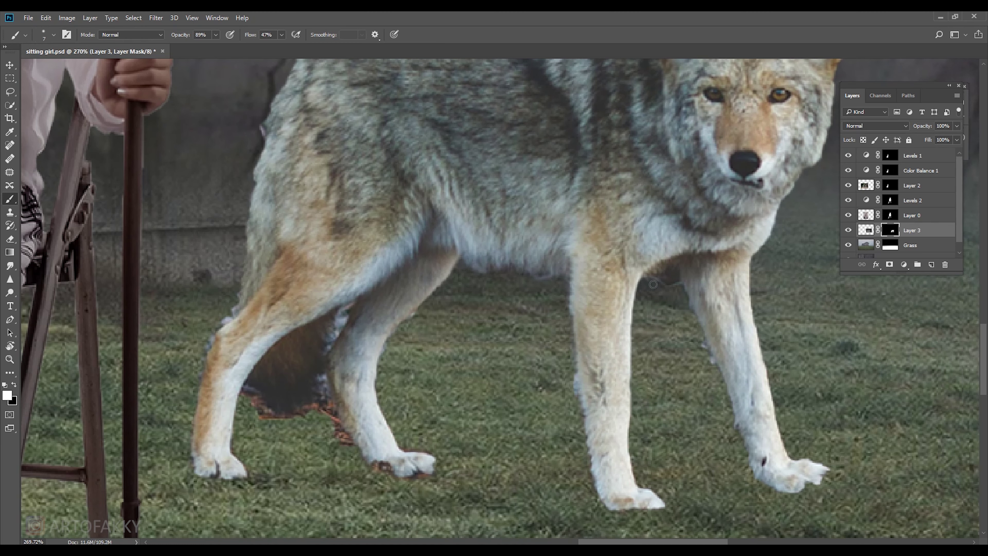
scroll(765, 482, "up", 7)
scroll(617, 401, "right", 6)
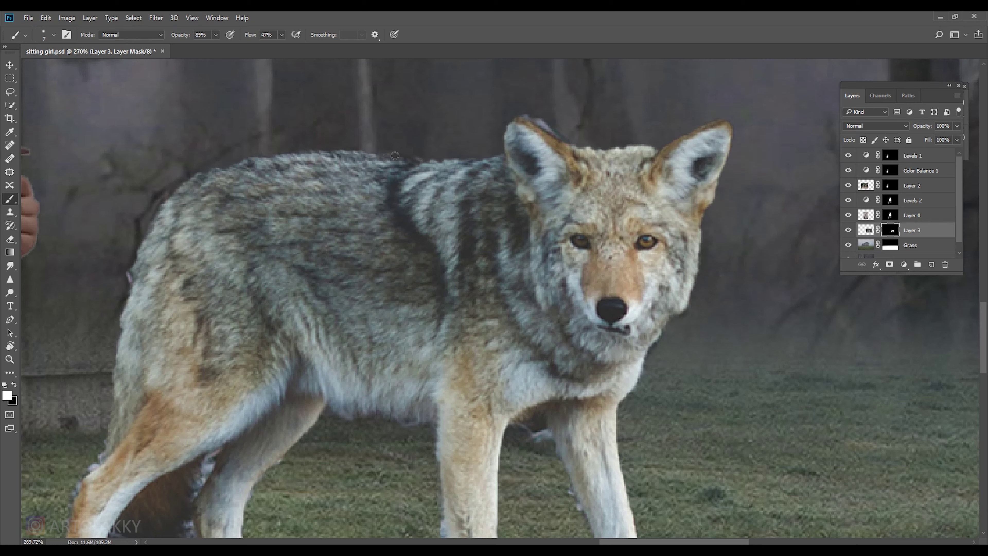
left_click_drag(397, 159, 355, 156)
key("bracketright")
key("bracketright")
key("bracketright")
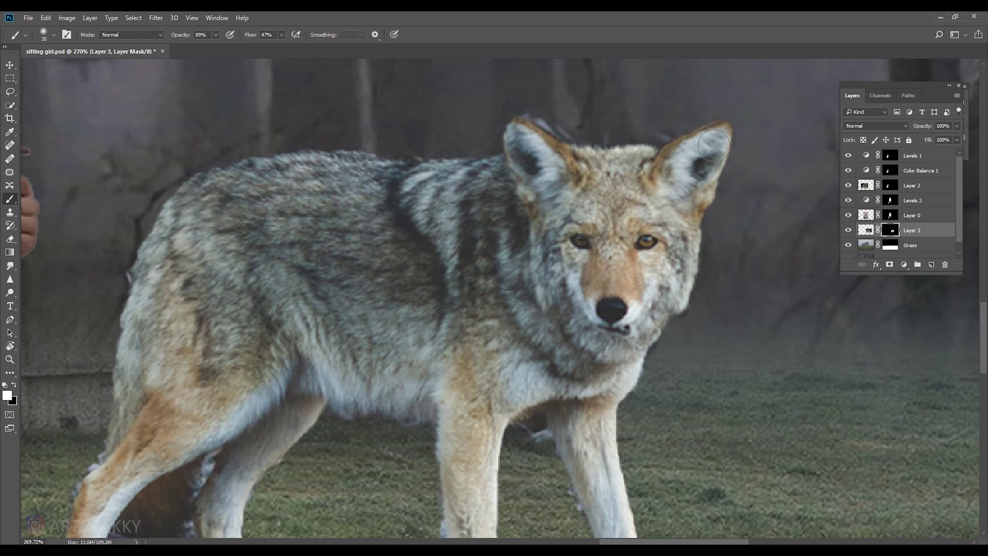
scroll(684, 285, "down", 5)
scroll(573, 155, "up", 5)
Swap the paint colours and set the brush to size 10 at 100% opacity and flow.
key("x")
key("bracketleft")
key("bracketleft")
key("bracketleft")
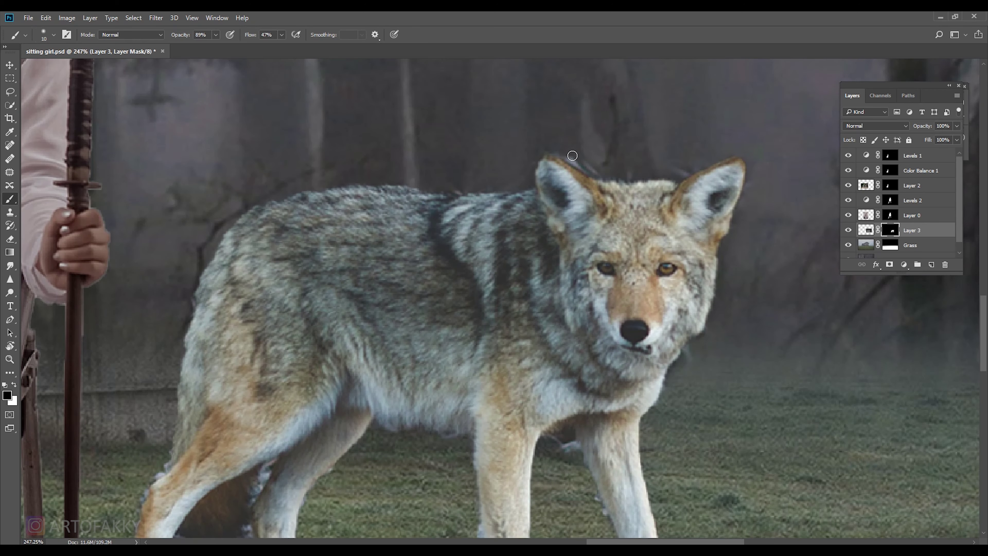
left_click_drag(725, 304, 623, 269)
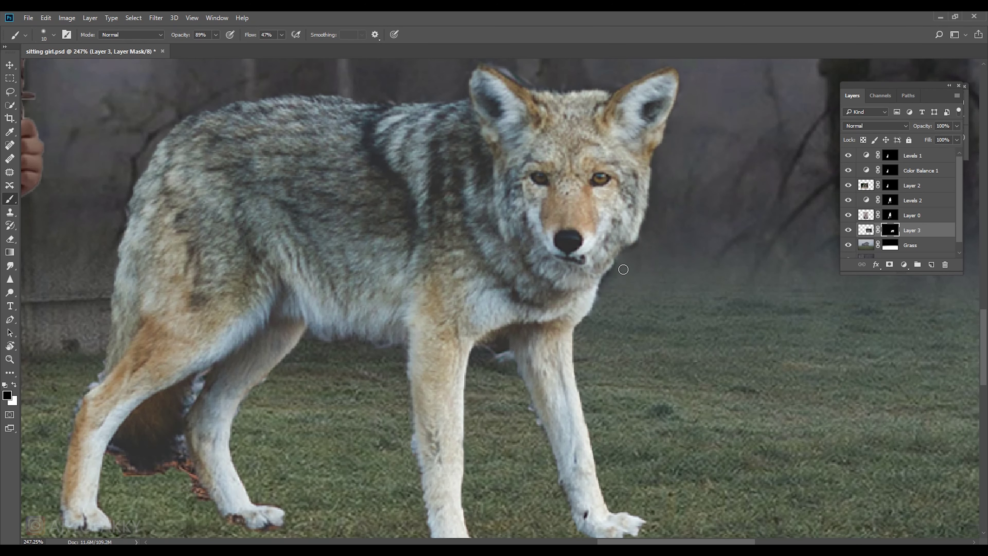
left_click_drag(218, 39, 249, 46)
left_click(281, 35)
left_click(641, 249)
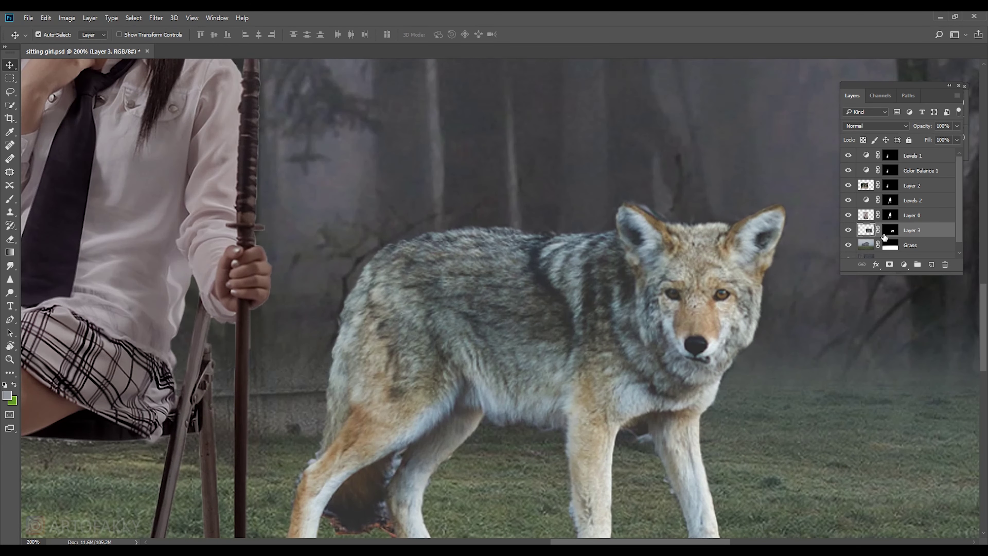
Retarget the wolf's mask near the hind leg with a size-15 brush at lower flow and opacity.
left_click(890, 230)
mouse_move(386, 534)
left_mouse_down()
mouse_move(435, 366)
mouse_move(379, 347)
left_mouse_up()
key("b")
key("bracketleft")
mouse_move(281, 35)
left_mouse_down()
mouse_move(259, 46)
mouse_move(207, 41)
left_mouse_up()
key("bracketright")
key("bracketright")
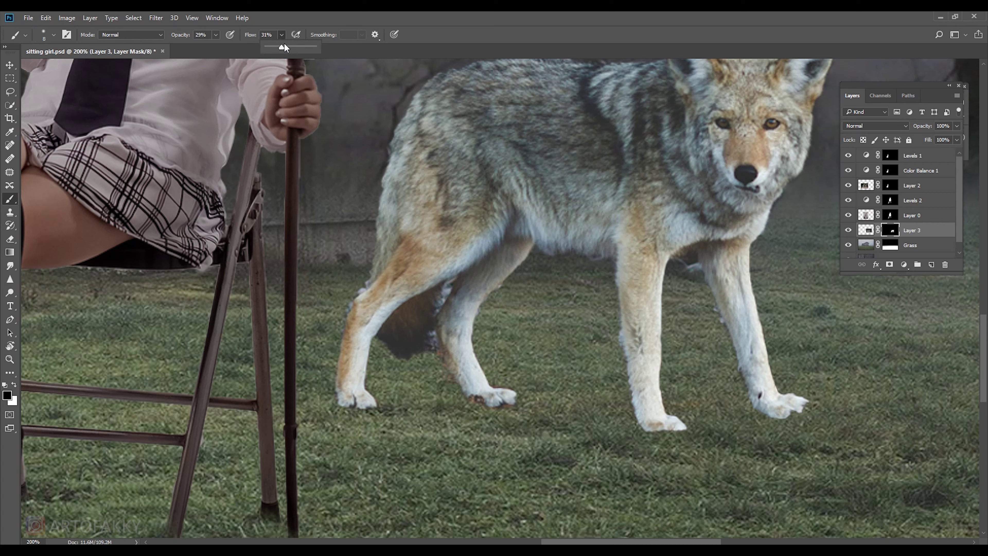
Raise brush opacity and mask the lower edges of the front paw and the other paws.
left_click_drag(215, 35, 222, 46)
left_click(449, 374)
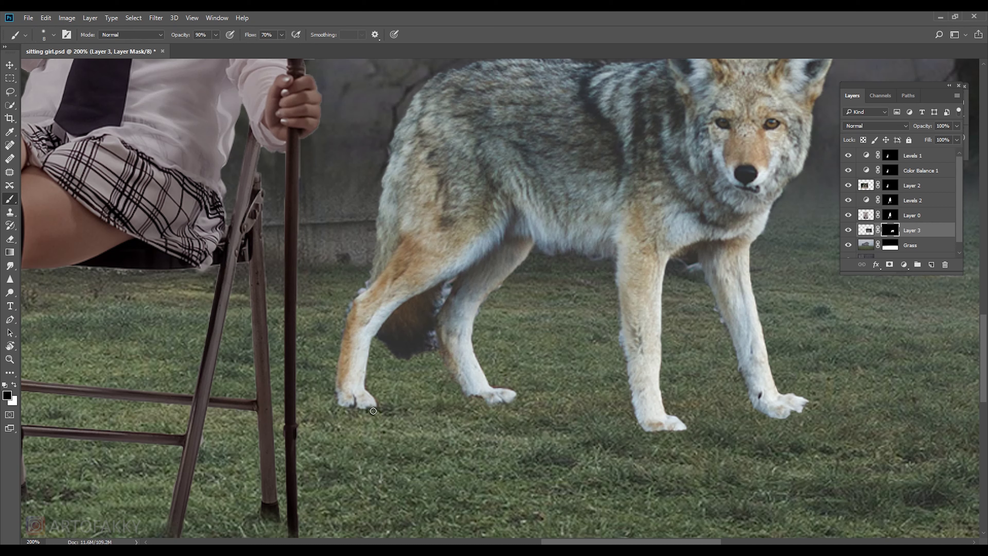
left_click_drag(348, 408, 342, 410)
key("bracketright")
key("bracketright")
key("bracketright")
mouse_move(657, 444)
left_mouse_down()
mouse_move(750, 424)
mouse_move(730, 408)
left_mouse_up()
left_click_drag(367, 277, 481, 351)
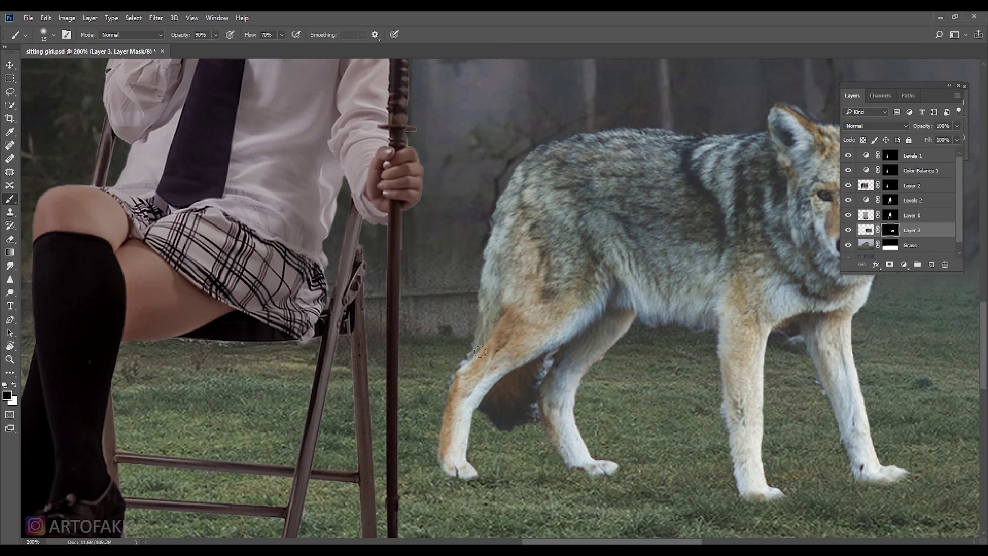
Swap the paint colour, lower brush flow to 55% and bring the whole wolf into view.
key("x")
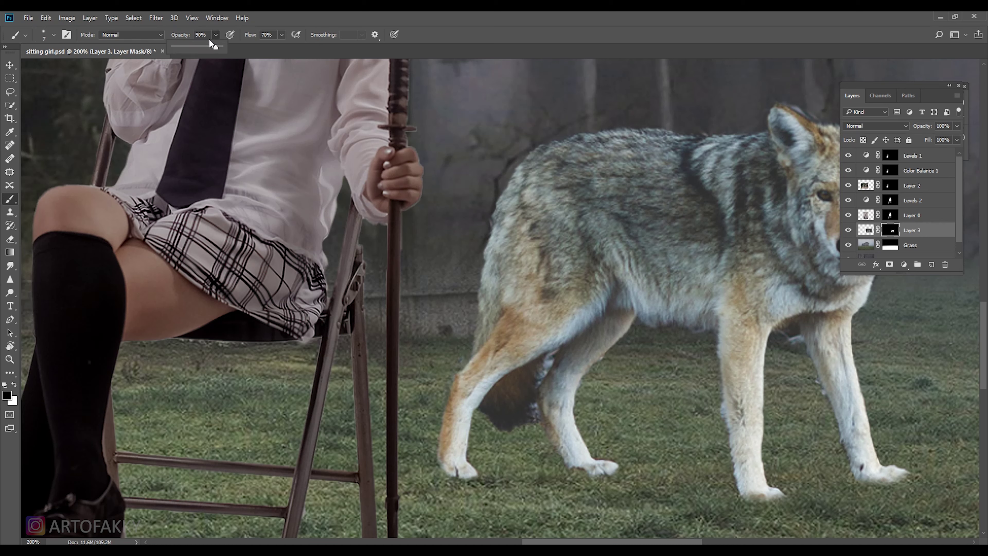
left_click(282, 35)
left_click_drag(283, 46, 275, 46)
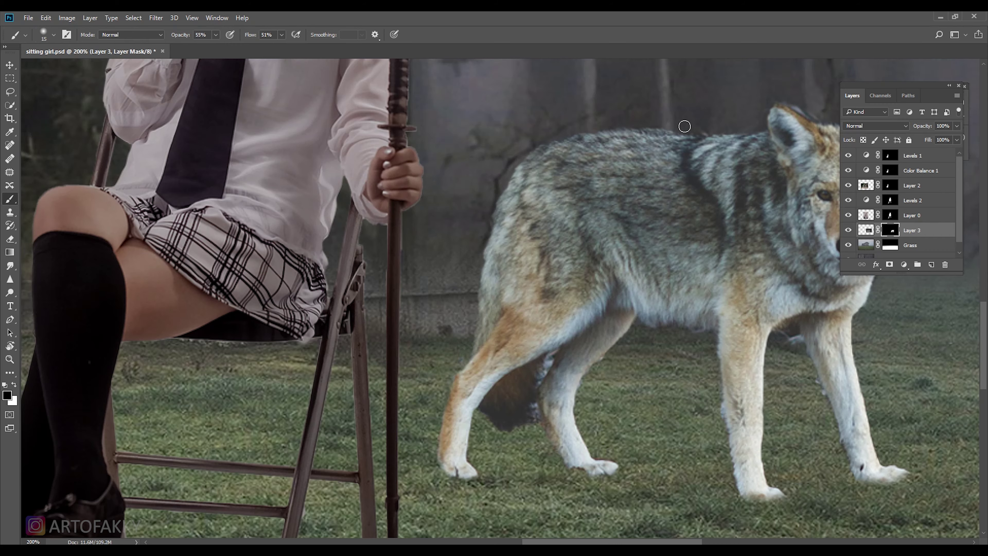
left_click_drag(775, 106, 482, 234)
left_click_drag(605, 438, 556, 294)
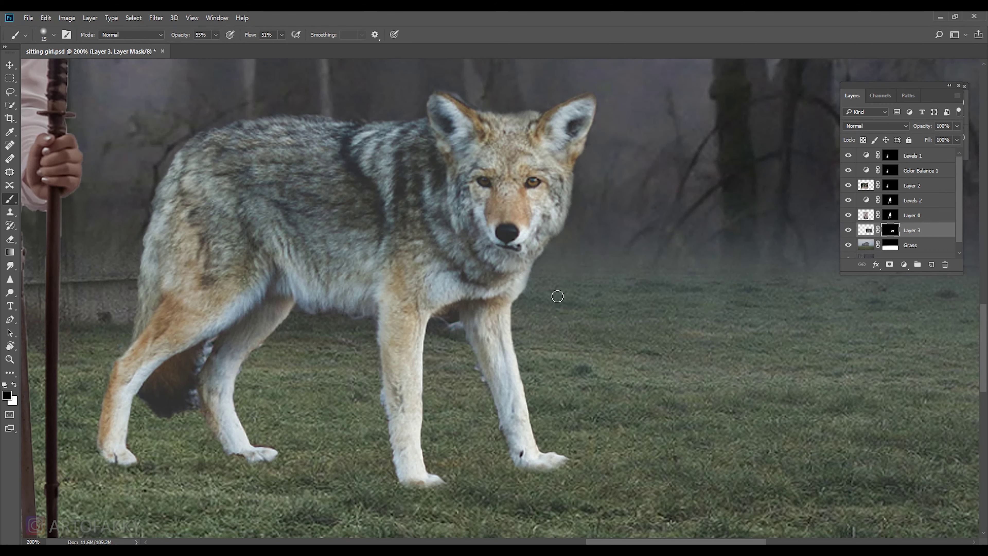
scroll(454, 300, "up", 3)
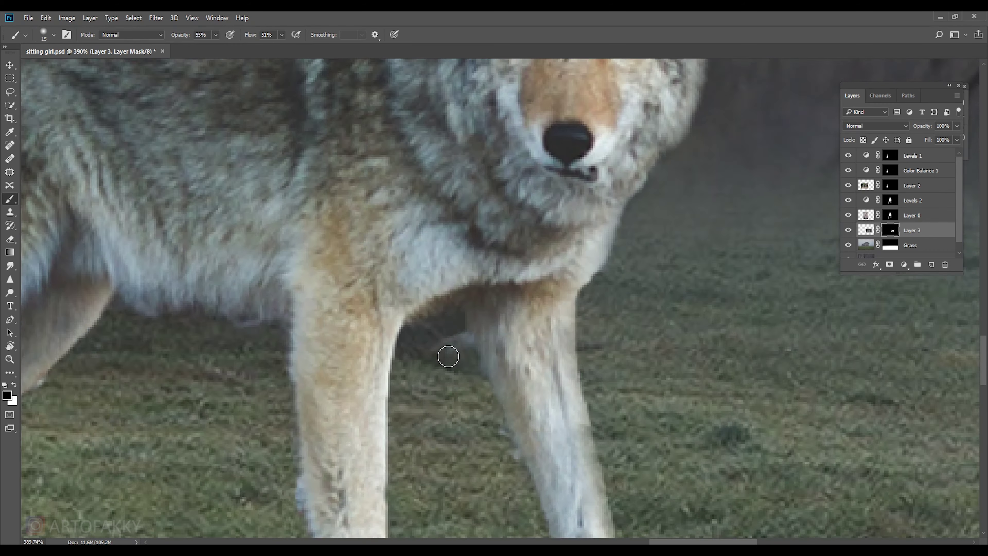
Clean up the pale streak below the chest and soften the front and hind leg edges.
key("x")
left_click_drag(461, 342, 442, 352)
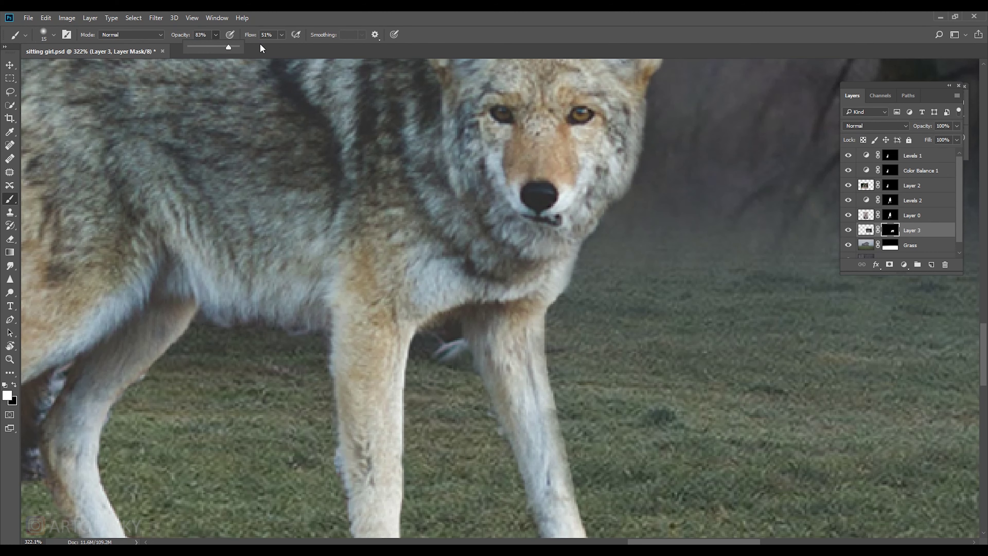
left_click(282, 35)
left_click(418, 409)
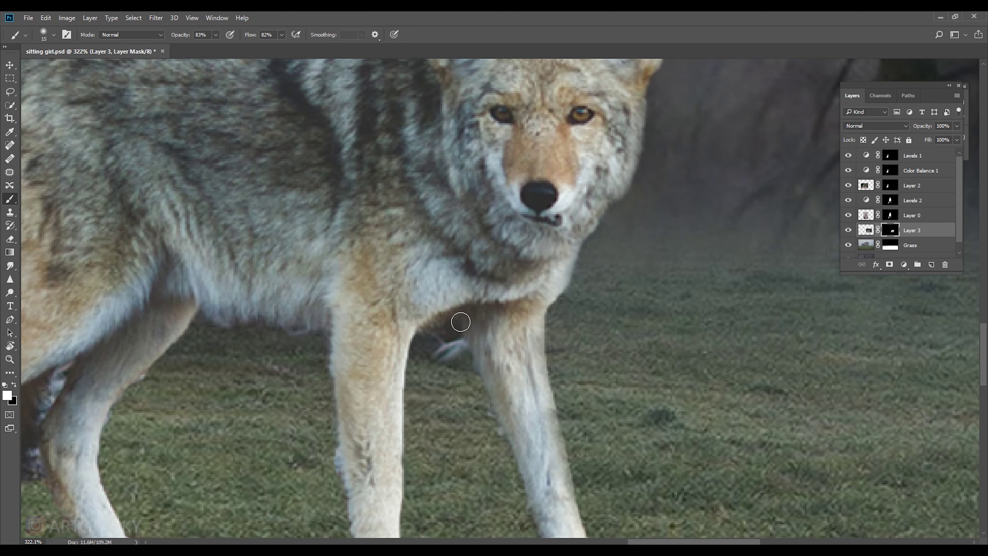
key("x")
left_click_drag(461, 345, 430, 352)
scroll(432, 359, "down", 3)
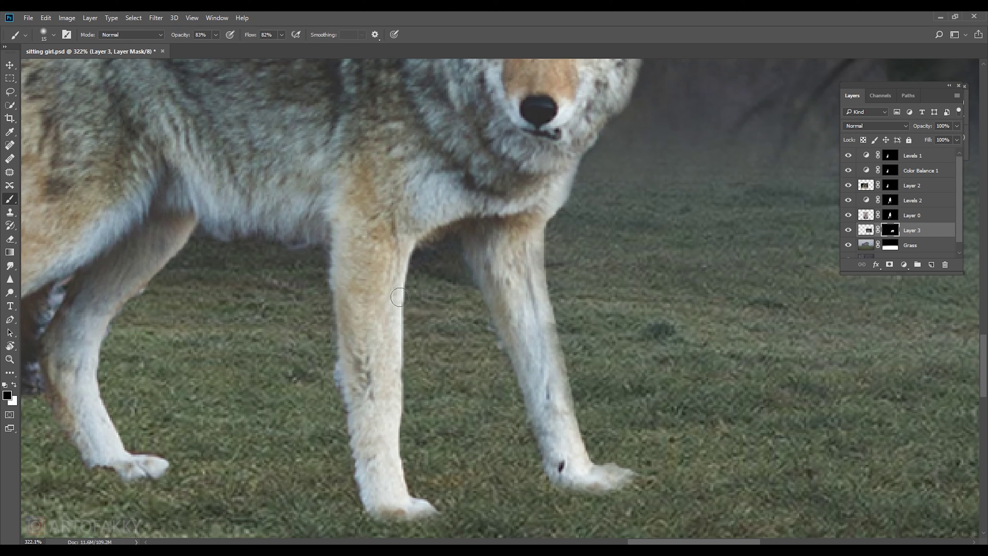
left_click_drag(351, 439, 367, 514)
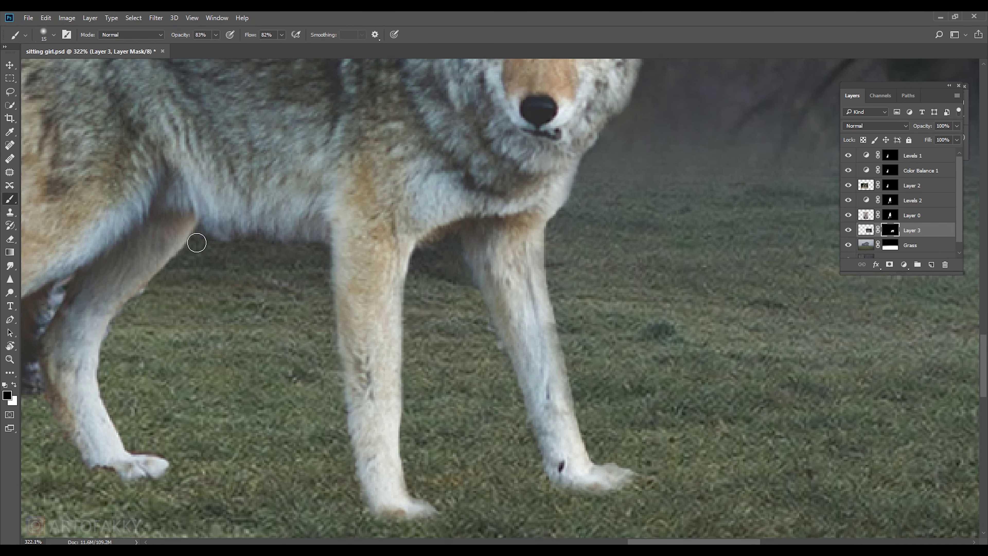
left_click_drag(105, 366, 123, 421)
Zoom out and scale the wolf down slightly with Free Transform.
key("ctrl+0")
key("ctrl+t")
left_click_drag(593, 225, 567, 252)
Confirm the wolf's resize, move it lower and left, and save the composite.
key("Return")
left_click_drag(433, 348, 444, 349)
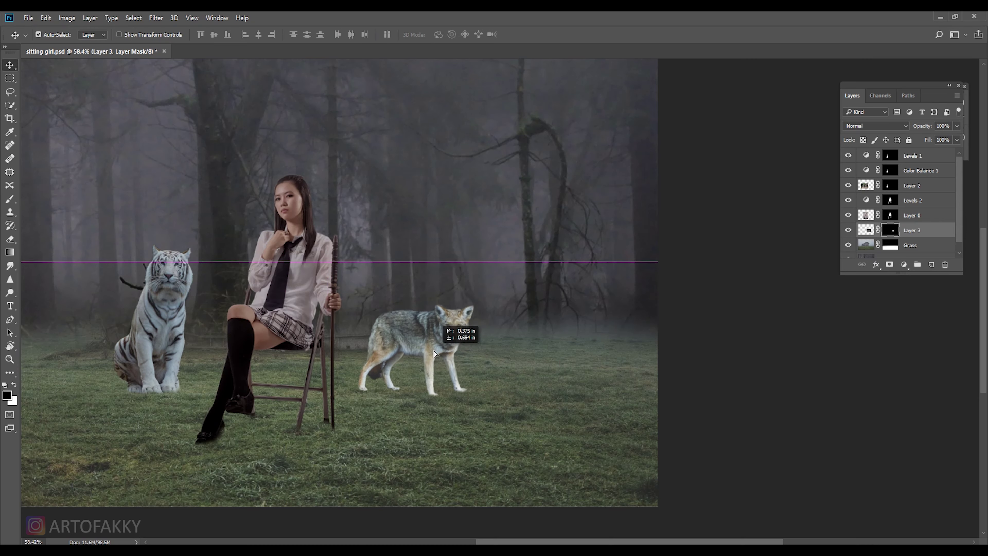
scroll(564, 349, "down", 2)
key("ctrl+s")
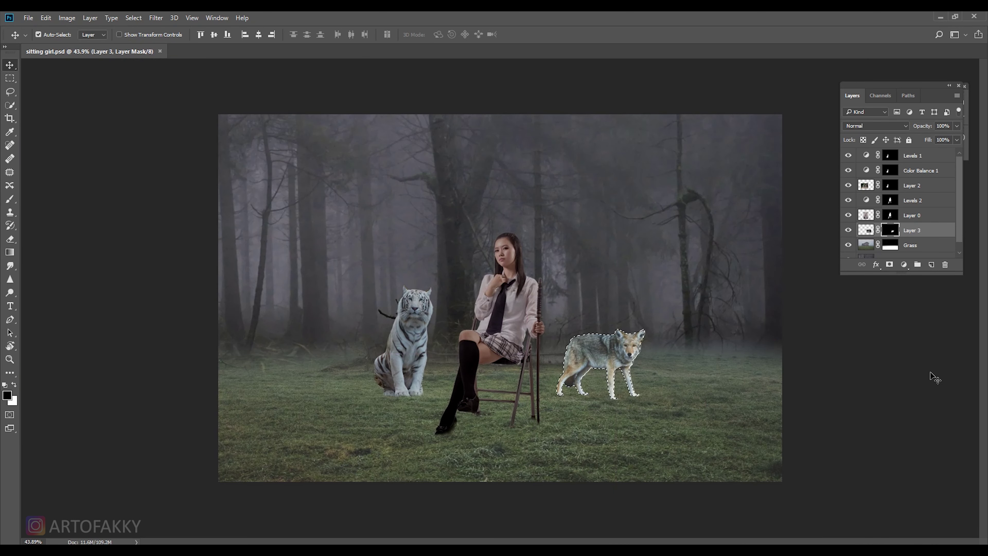
Add a Levels adjustment for the wolf with output white 214 and brighter midtones.
left_click(906, 262)
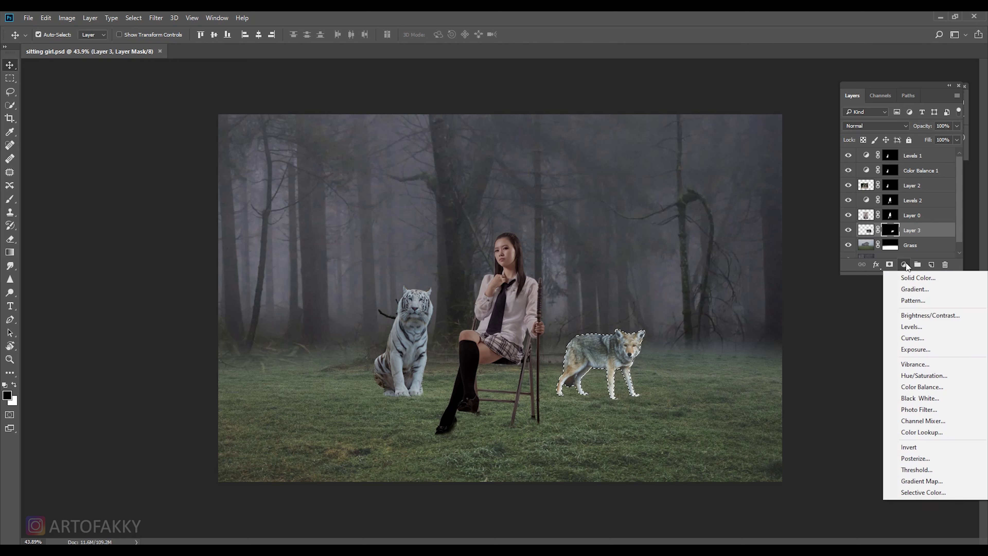
left_click(910, 327)
left_click_drag(831, 289, 817, 289)
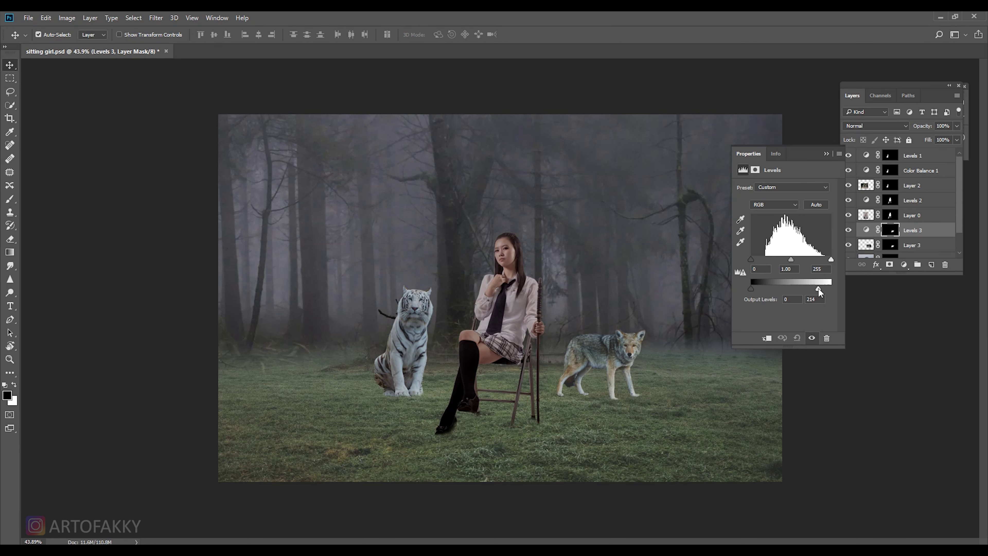
left_click_drag(755, 260, 751, 260)
left_click_drag(791, 260, 788, 260)
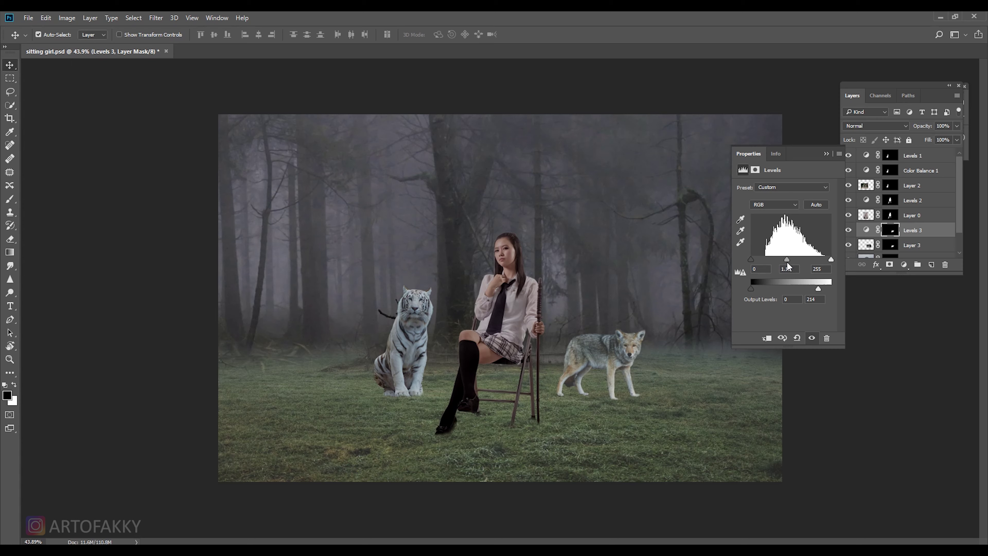
left_click(826, 155)
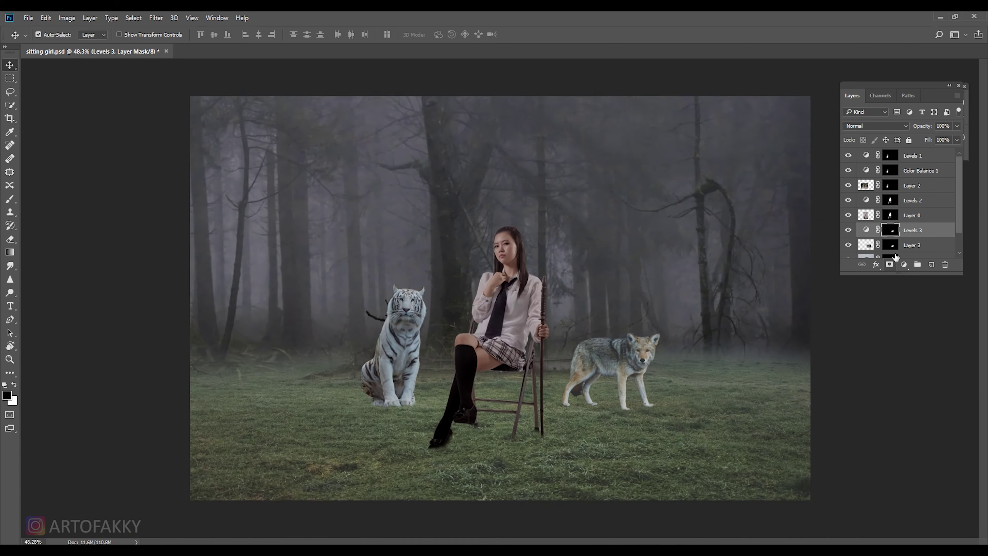
Bring the bald eagle in as Layer 4 and scale it down onto the staff top.
left_click(233, 51)
mouse_move(580, 356)
left_mouse_down()
mouse_move(901, 238)
mouse_move(900, 183)
left_mouse_up()
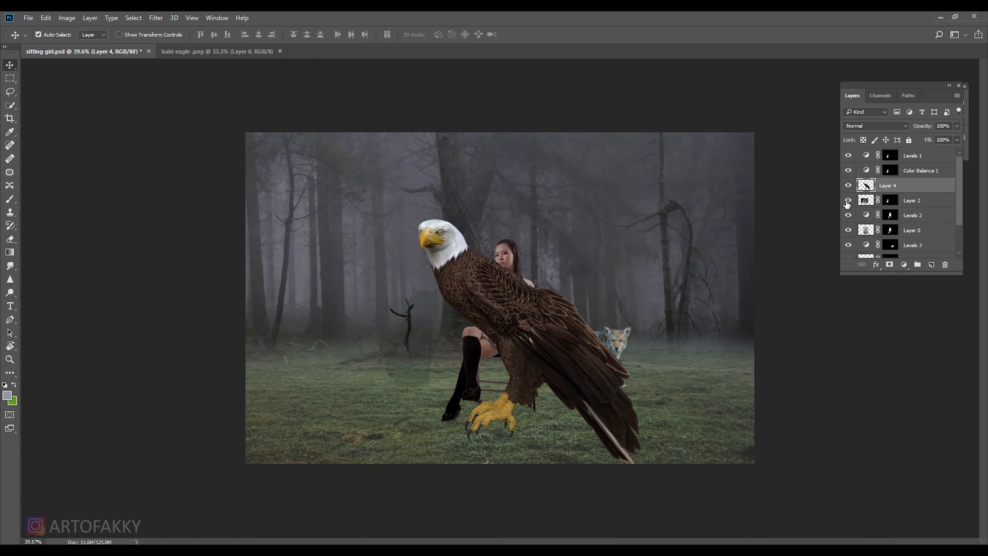
key("ctrl+r")
key("ctrl+t")
left_click_drag(646, 223, 589, 312)
mouse_move(545, 358)
left_mouse_down()
mouse_move(574, 325)
mouse_move(494, 253)
mouse_move(484, 273)
left_mouse_up()
key("Return")
Scroll through the Layers panel and select Layer 0's mask.
scroll(575, 325, "up", 2)
scroll(575, 325, "up", 2)
scroll(459, 252, "down", 2)
scroll(485, 269, "up", 1)
scroll(482, 272, "up", 1)
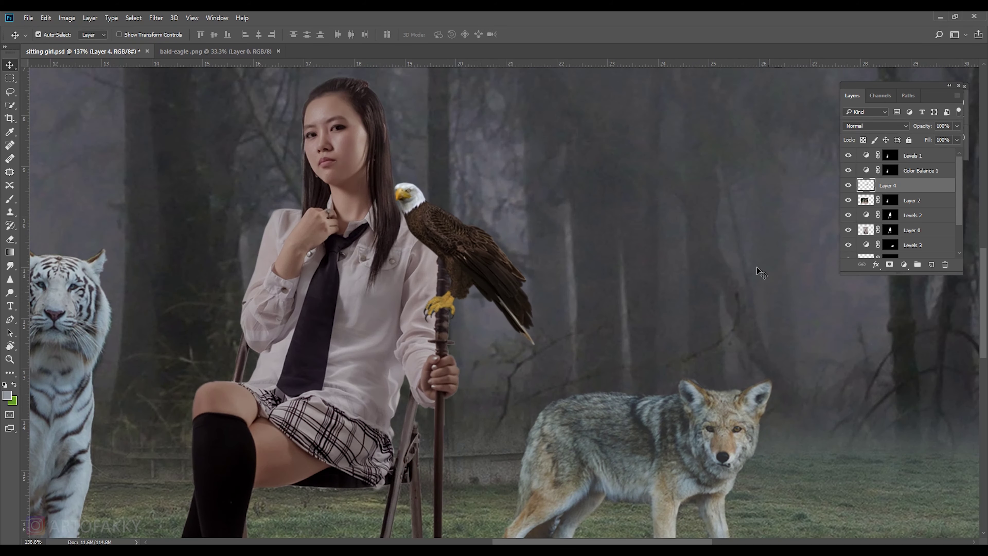
scroll(483, 272, "down", 1)
left_click(890, 232)
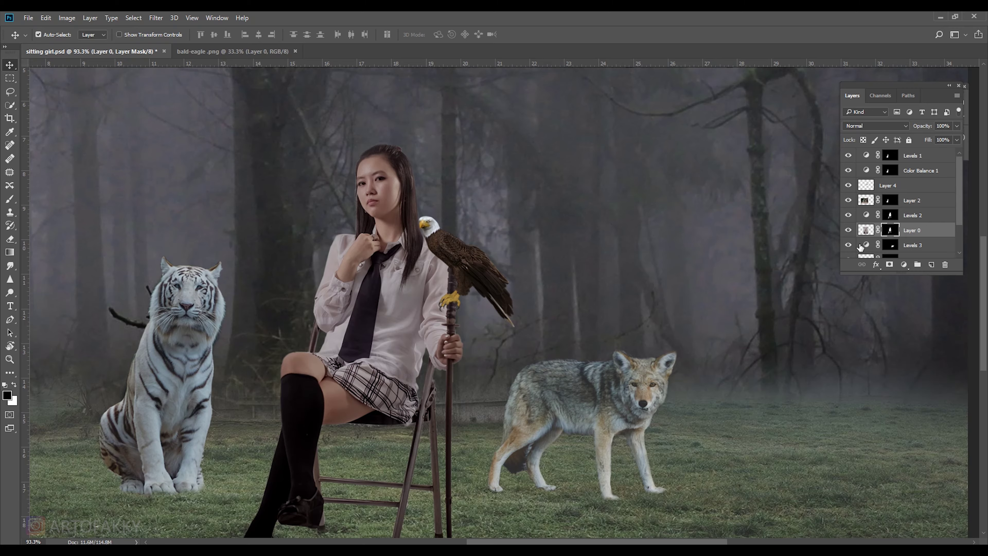
Hide the eagle on Layer 4 and select Layer 0 with the girl and staff.
key("b")
scroll(457, 290, "up", 2)
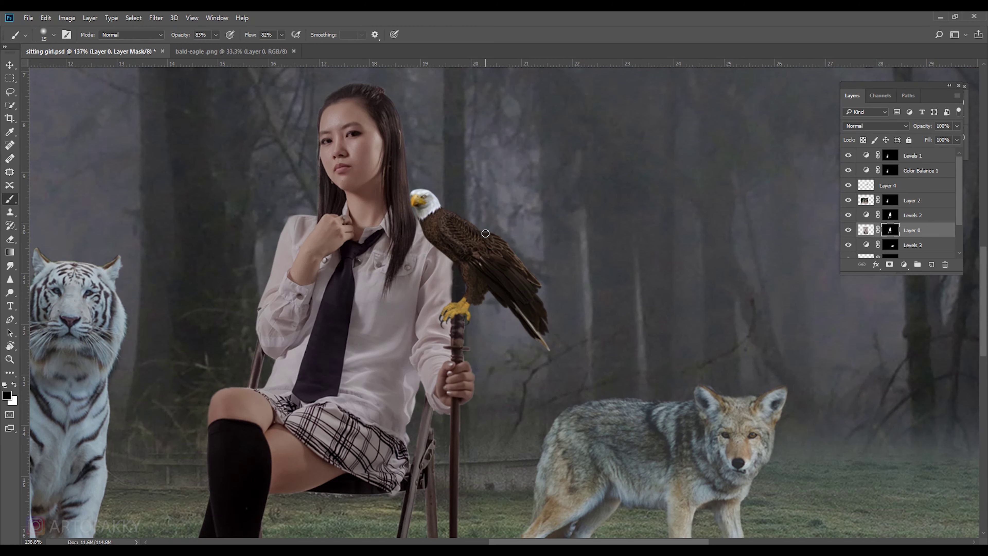
scroll(485, 227, "down", 2)
key("v")
left_click(888, 186)
left_click(849, 185)
scroll(457, 256, "up", 3)
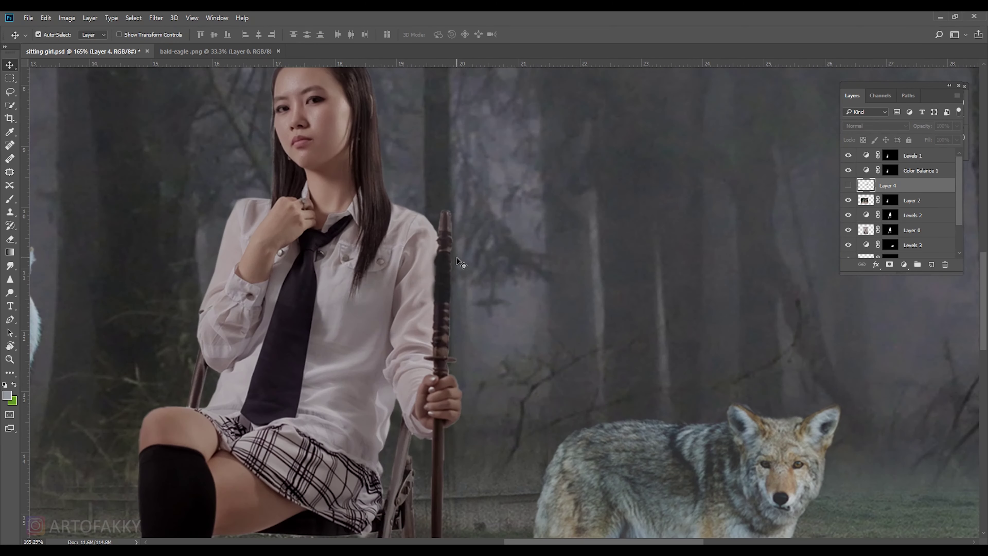
scroll(457, 256, "up", 1)
left_click(910, 230)
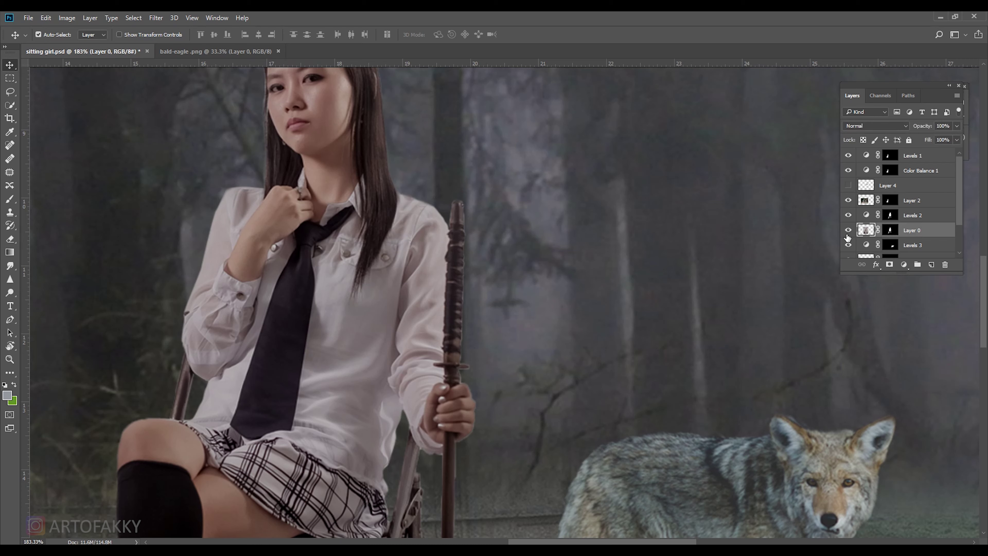
Copy the upper staff section to a new layer and move it to the girl's right.
scroll(895, 218, "down", 1)
left_click(910, 245)
right_click(458, 277)
left_click(477, 284)
key("ctrl+j")
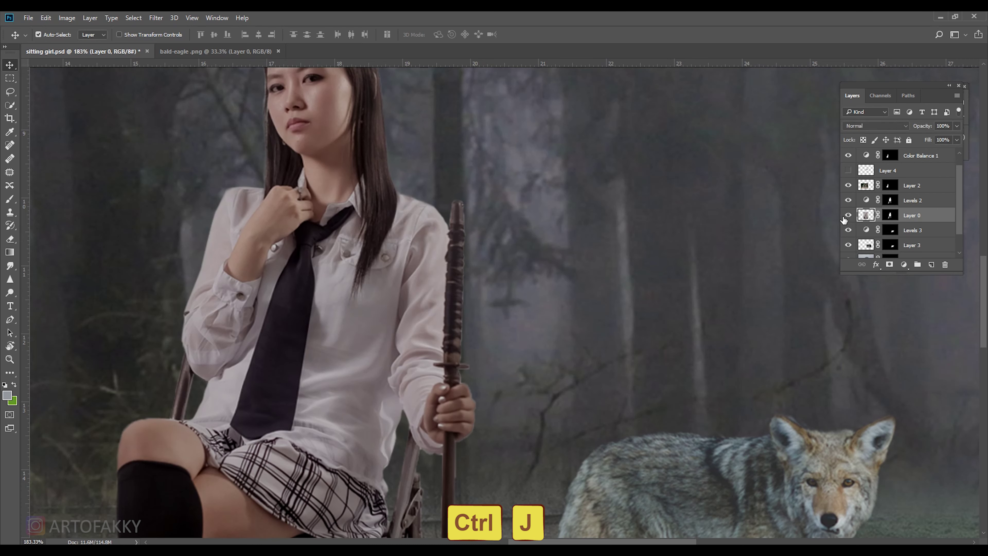
key("m")
left_click_drag(442, 193, 486, 327)
key("ctrl+j")
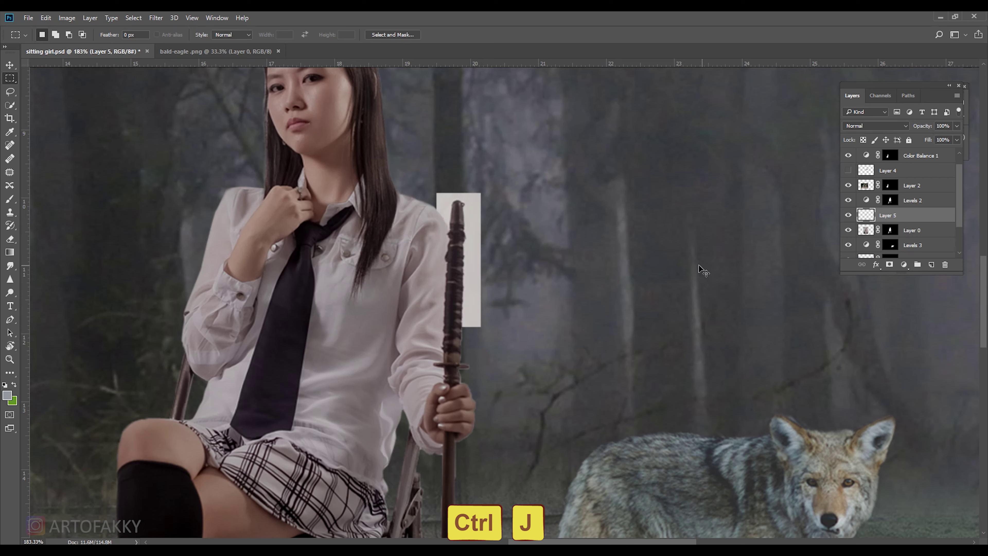
key("v")
left_click_drag(474, 293, 566, 293)
Ready a black-and-white brush on Layer 0's mask to hide the staff top.
left_click(871, 233)
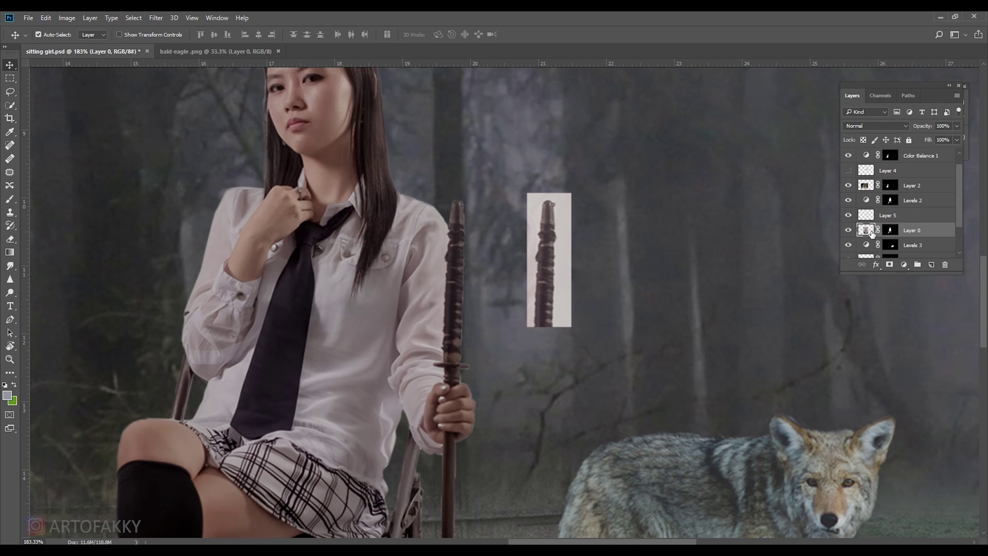
key("b")
key("d")
key("ctrl+backslash")
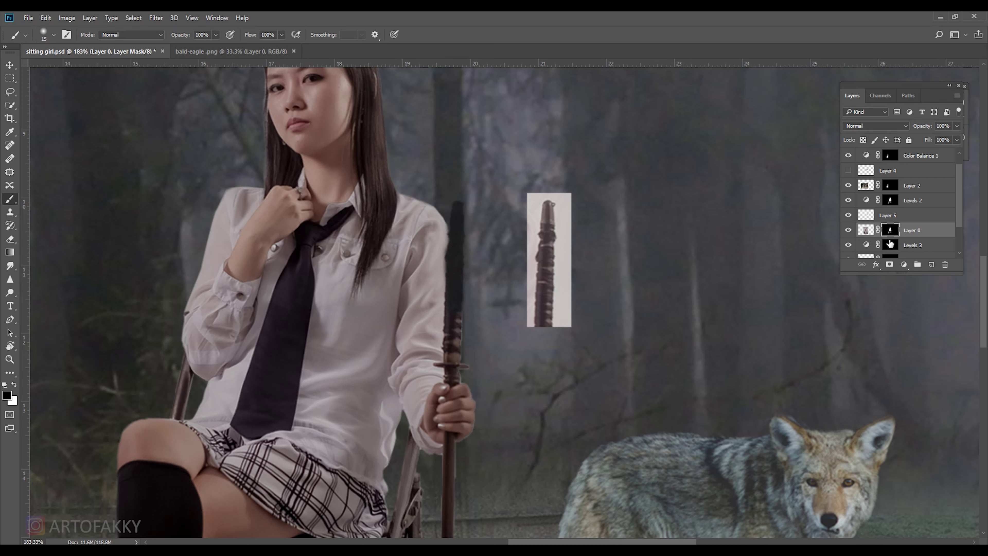
left_click(890, 201)
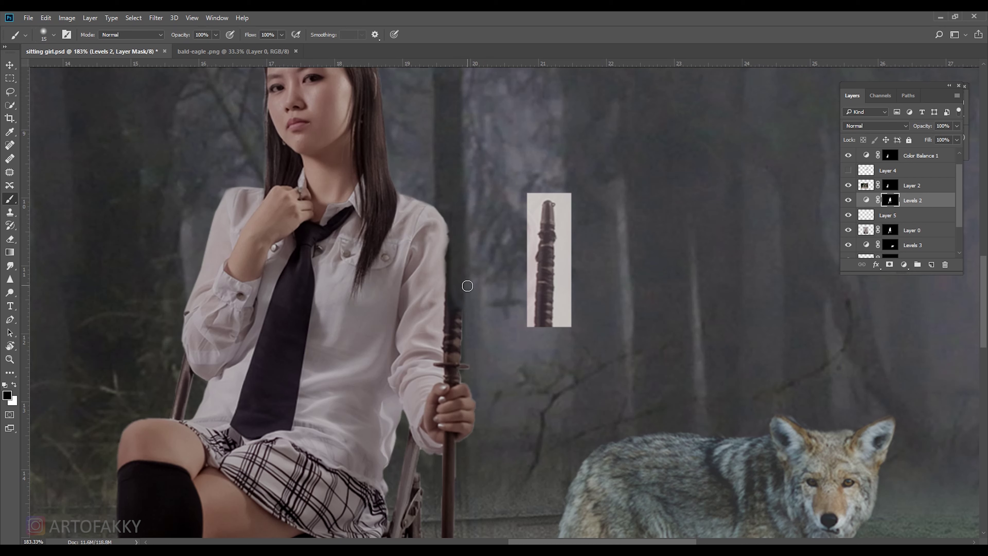
left_click(882, 231)
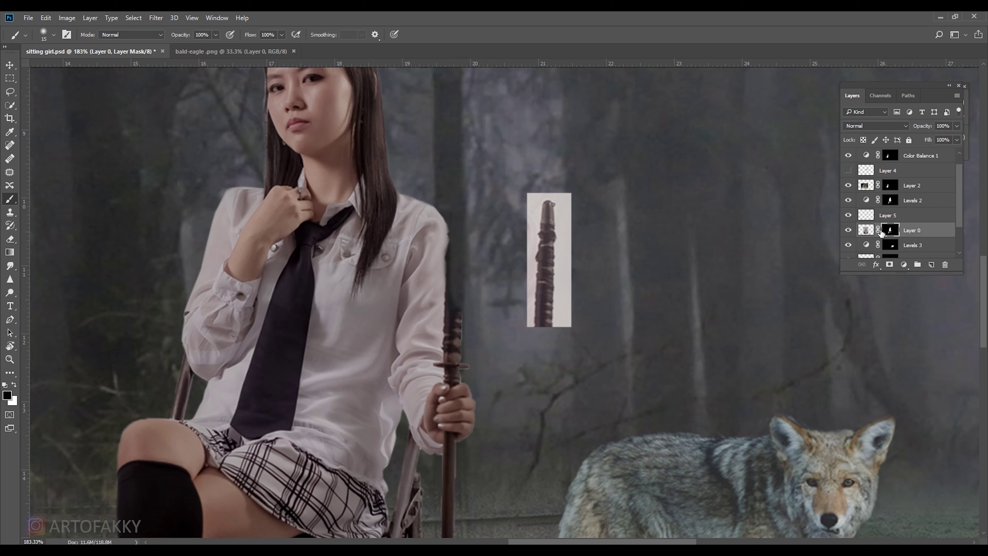
Convert Layer 0 to a smart object, then select Layer 5 with the copied staff piece.
key("v")
scroll(457, 246, "up", 2)
right_click(921, 230)
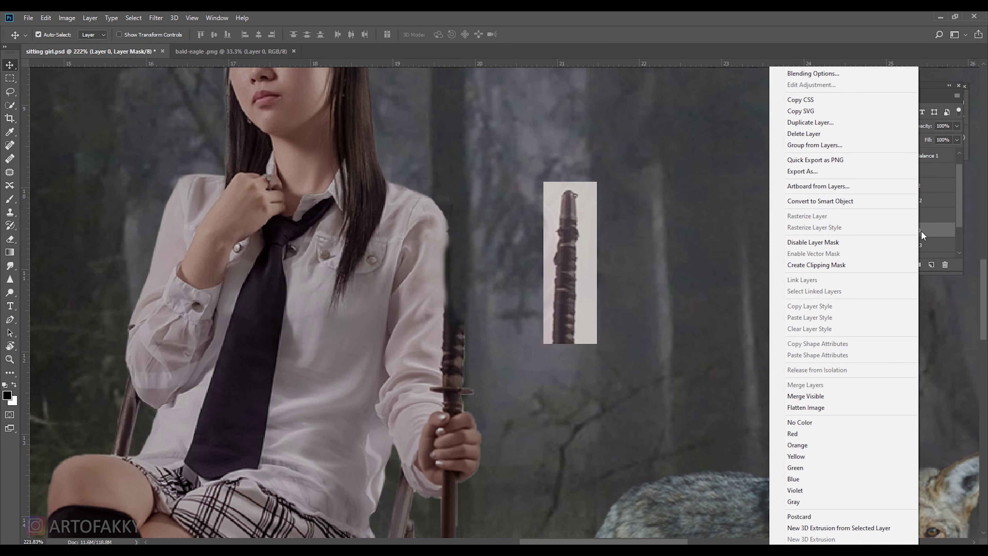
left_click(846, 200)
key("s")
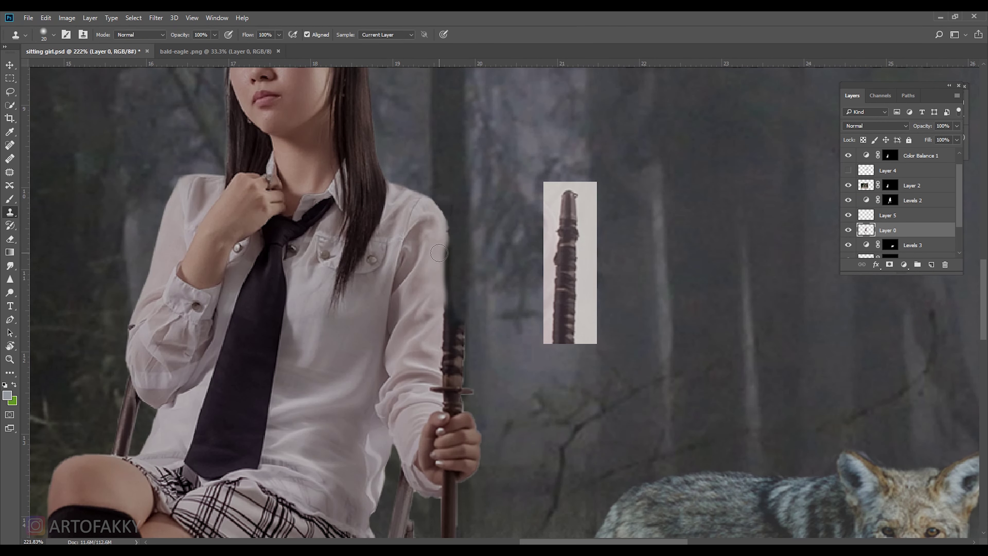
key("e")
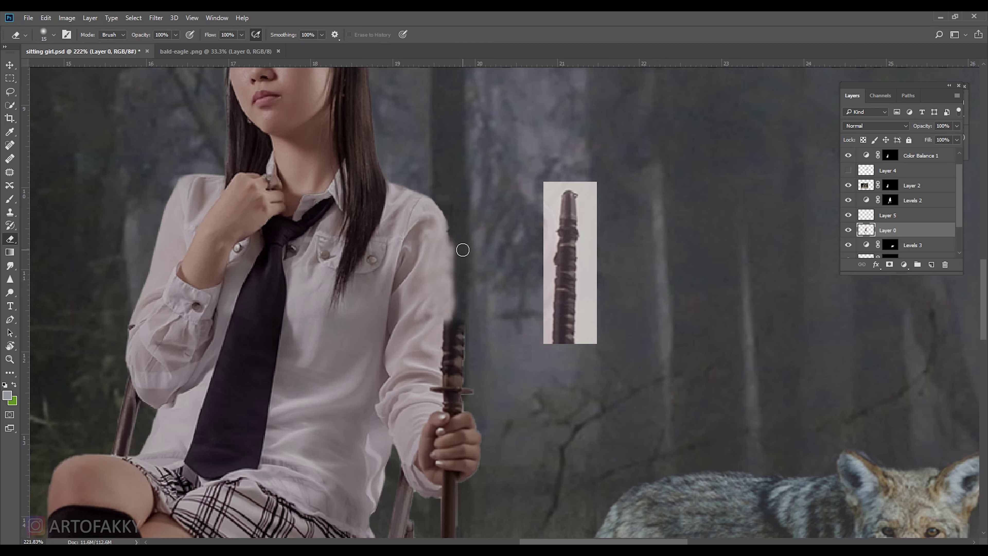
key("v")
key("ctrl+minus")
key("ctrl+minus")
right_click(575, 272)
left_click(576, 272)
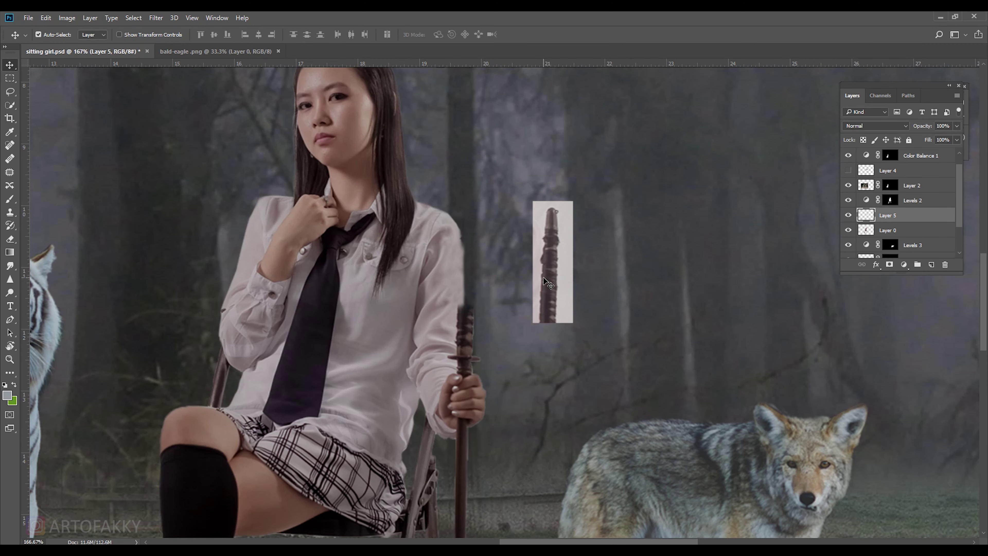
Rotate the Layer 5 staff piece 90°, add a flipped copy, and merge them into one horizontal bar.
key("ctrl+r")
key("ctrl+t")
left_click_drag(607, 212, 585, 317)
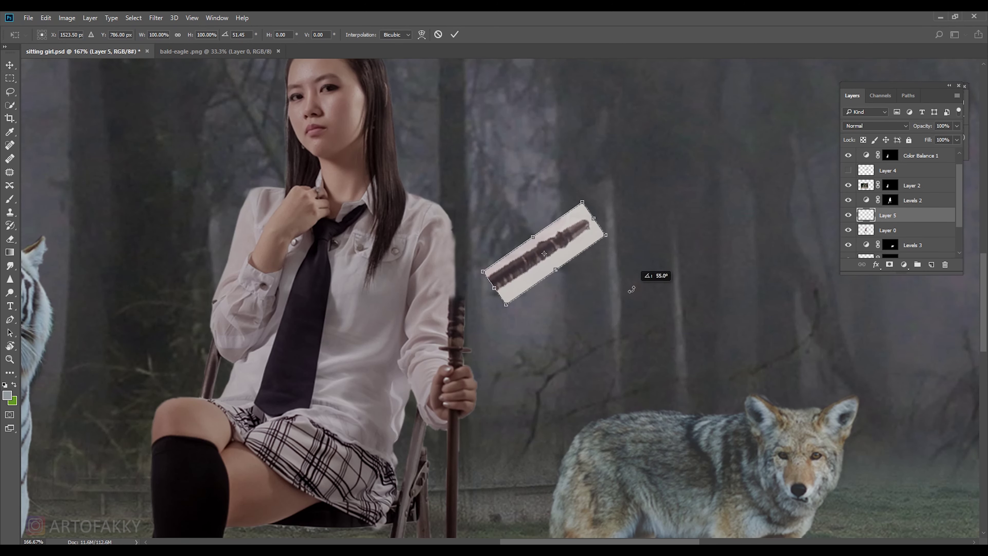
key("Return")
key("ctrl+j")
key("ctrl+plus")
key("ctrl+plus")
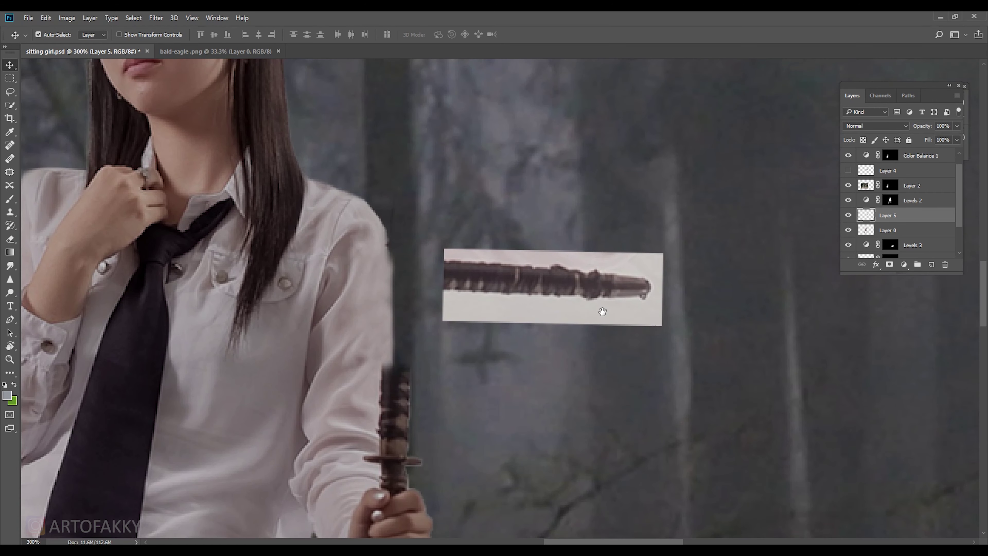
key("ctrl+t")
right_click(585, 307)
left_click(635, 463)
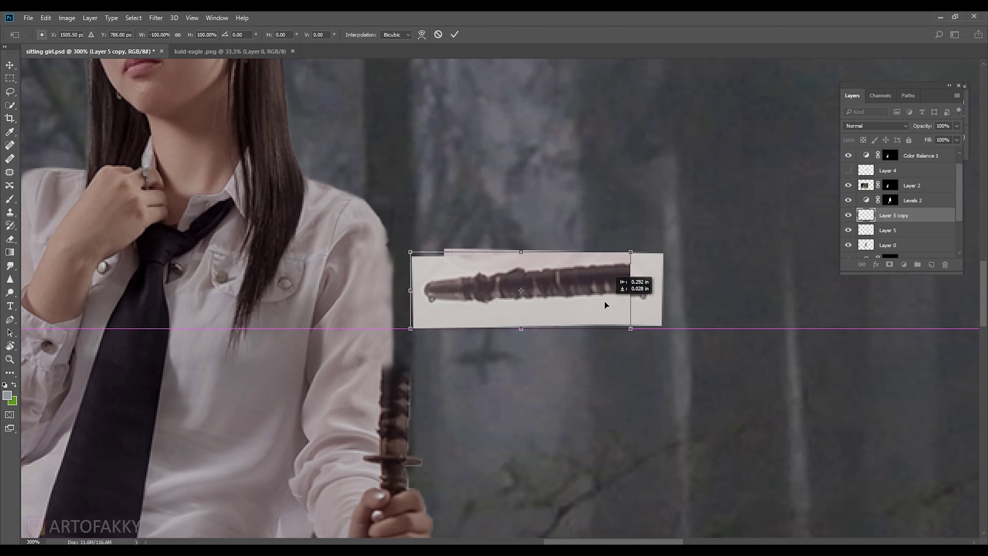
mouse_move(606, 307)
left_mouse_down()
mouse_move(630, 301)
mouse_move(509, 299)
left_mouse_up()
key("Return")
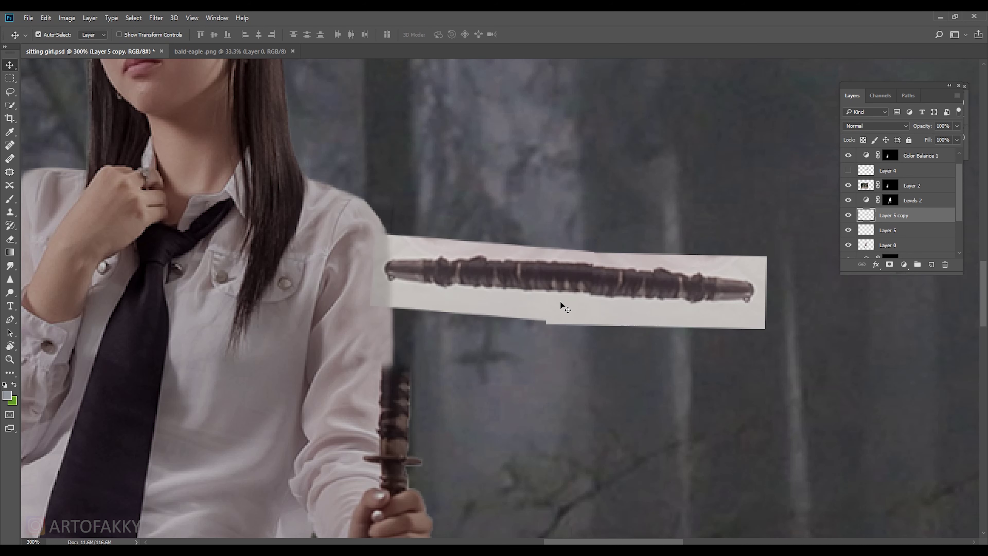
key("ctrl+e")
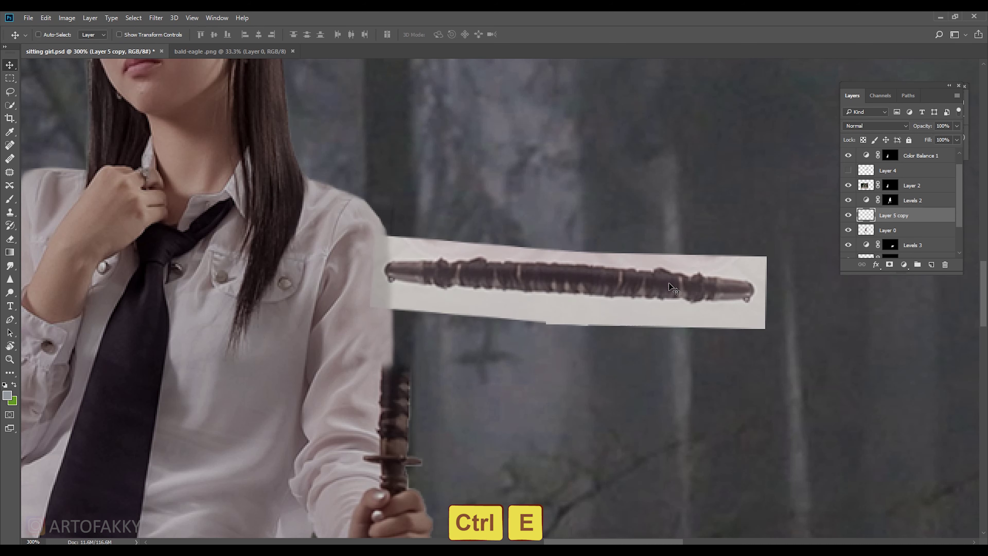
Scale the merged bar down to roughly 62% size.
key("ctrl+t")
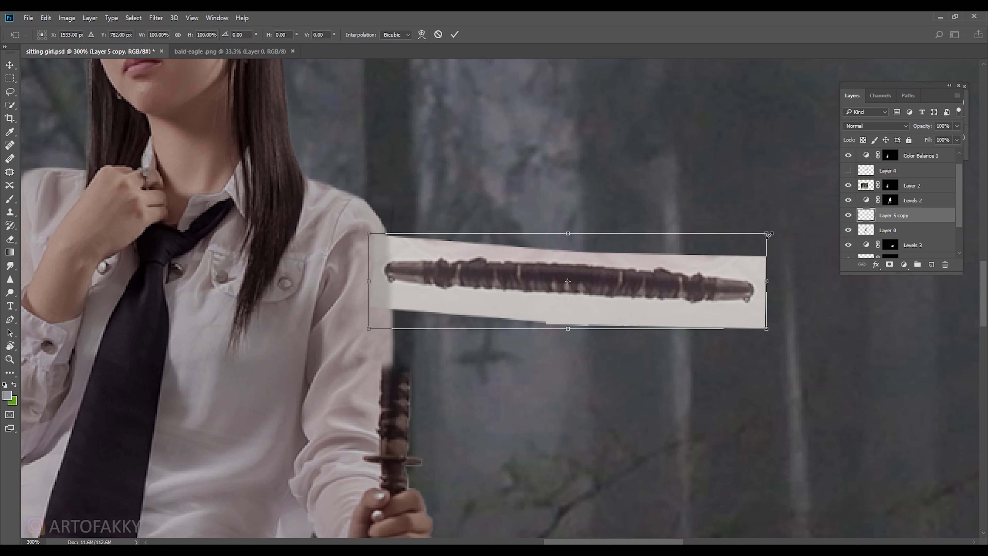
left_click_drag(768, 234, 691, 252)
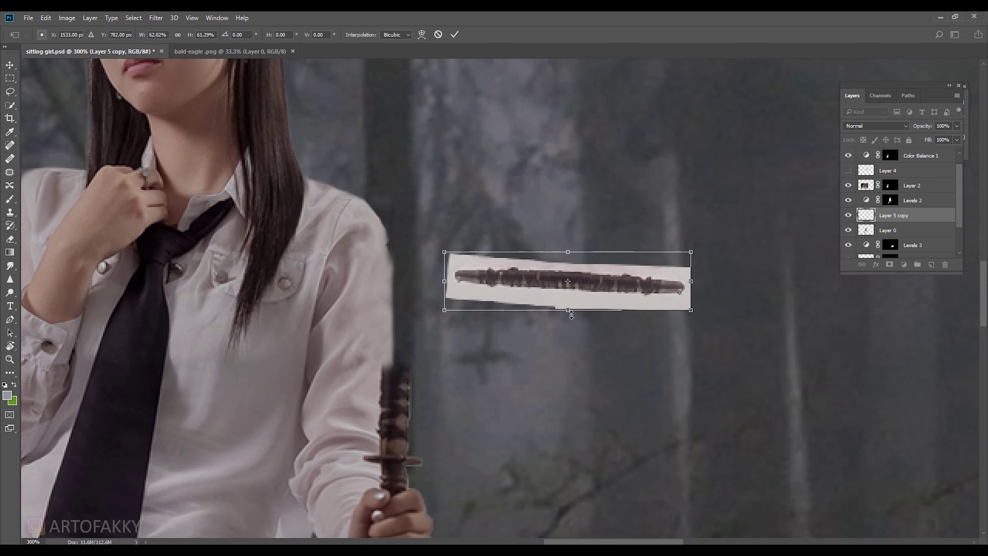
left_click_drag(690, 310, 634, 300)
key("Return")
Lasso and delete the white paper strips around the bar.
key("l")
scroll(601, 291, "up", 3, "alt")
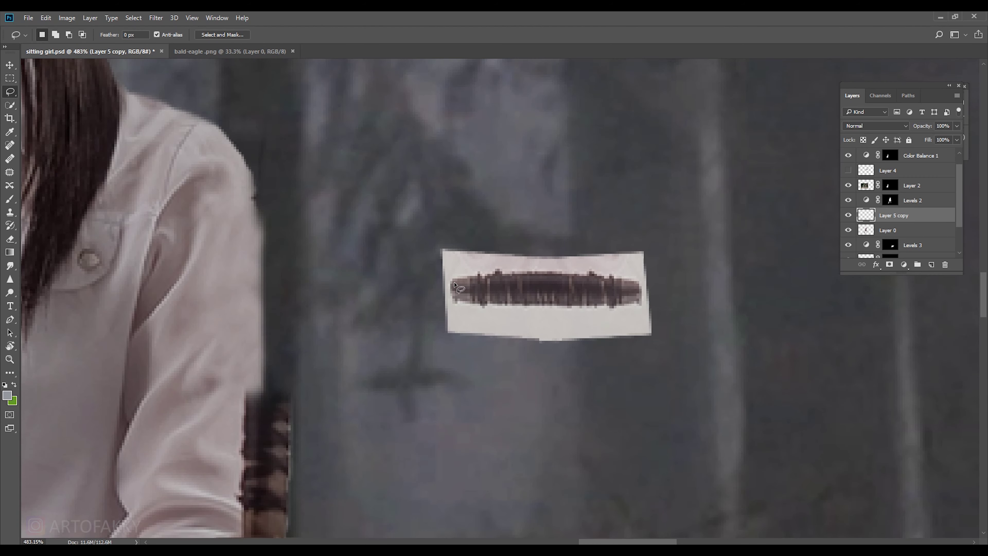
left_click_drag(672, 265, 439, 277)
key("Delete")
key("ctrl+d")
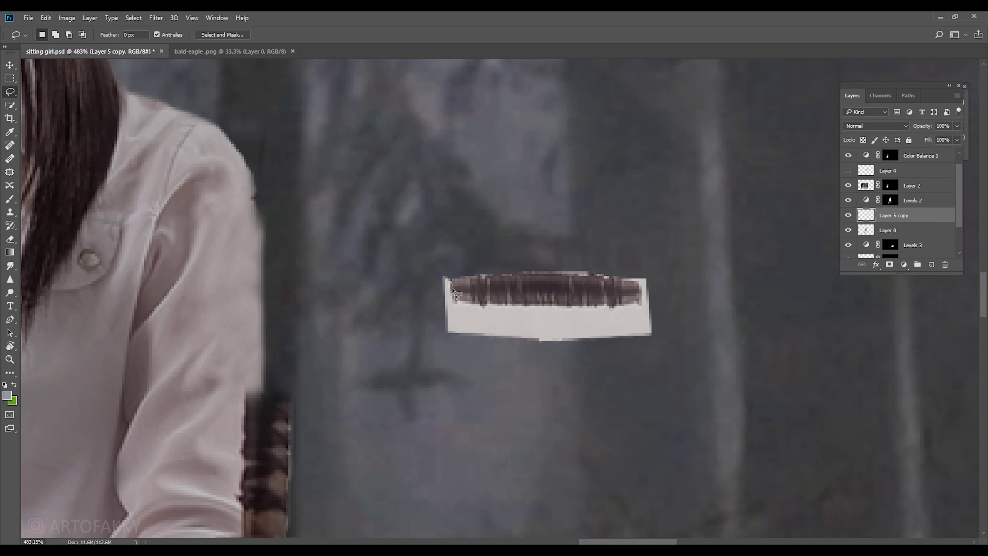
left_click_drag(695, 383, 440, 272)
key("Delete")
key("ctrl+d")
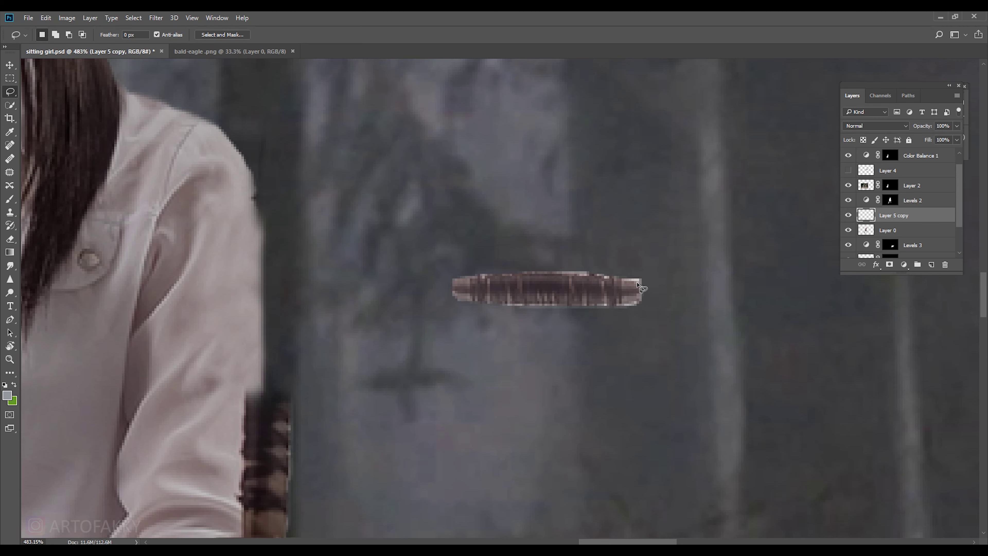
left_click_drag(661, 266, 661, 267)
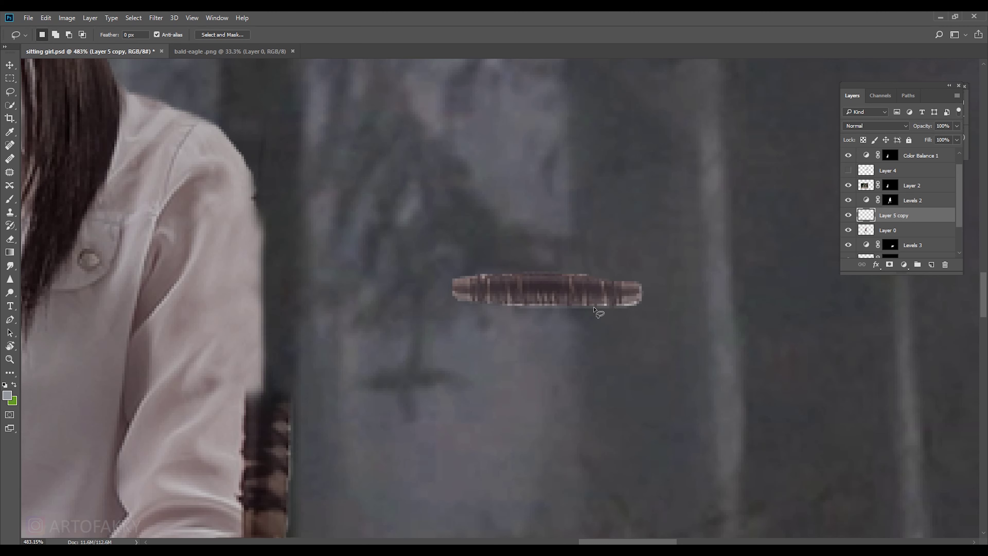
Narrow the bar from its right end, then bring the girl and staff back into view.
right_click(556, 289)
left_click(572, 295)
scroll(572, 295, "down", 3)
left_click_drag(629, 292, 381, 372)
key("Return")
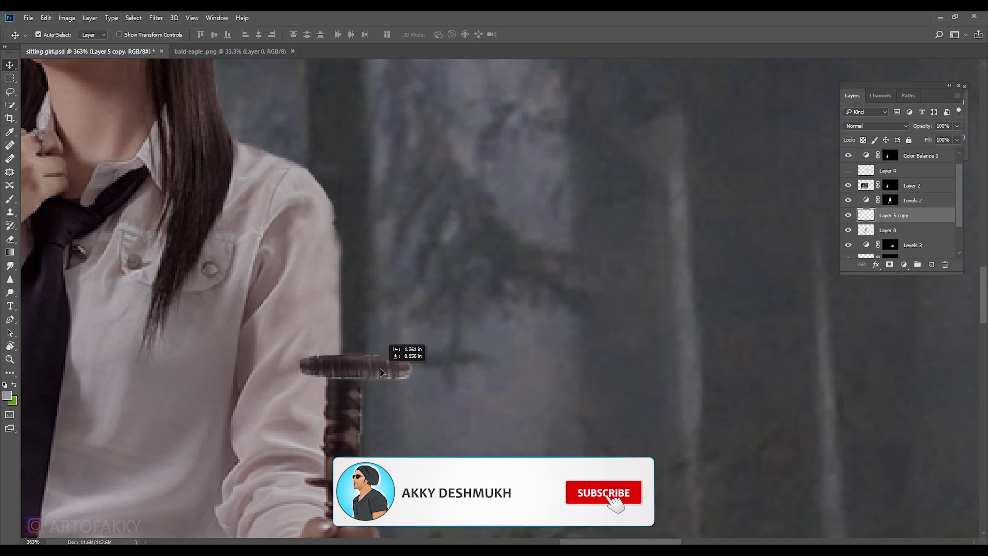
scroll(437, 362, "down", 5)
left_click_drag(577, 340, 519, 342)
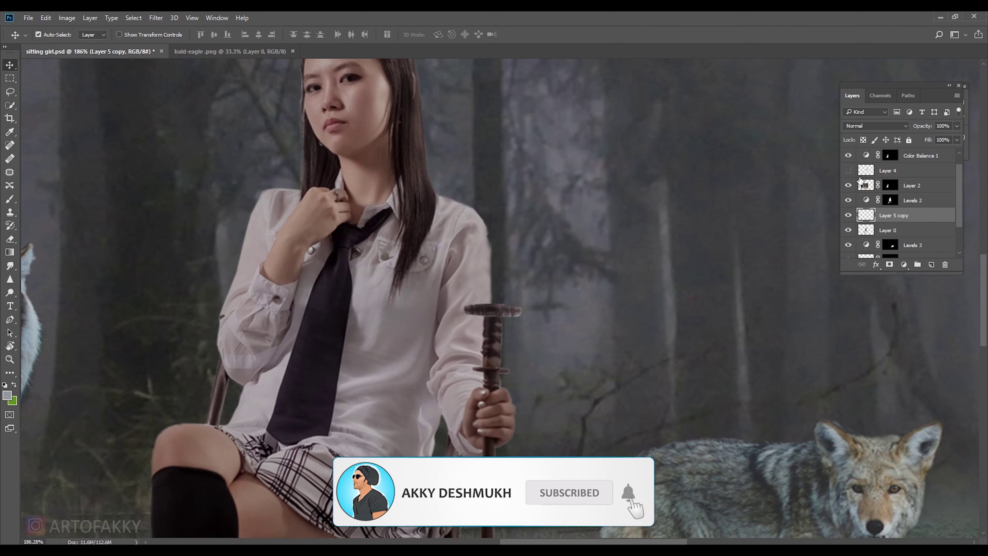
Show the eagle again, nudge the Layer 5 copy crossbar down onto the staff, and narrow it to ~80%.
left_click(848, 170)
scroll(533, 292, "up", 2)
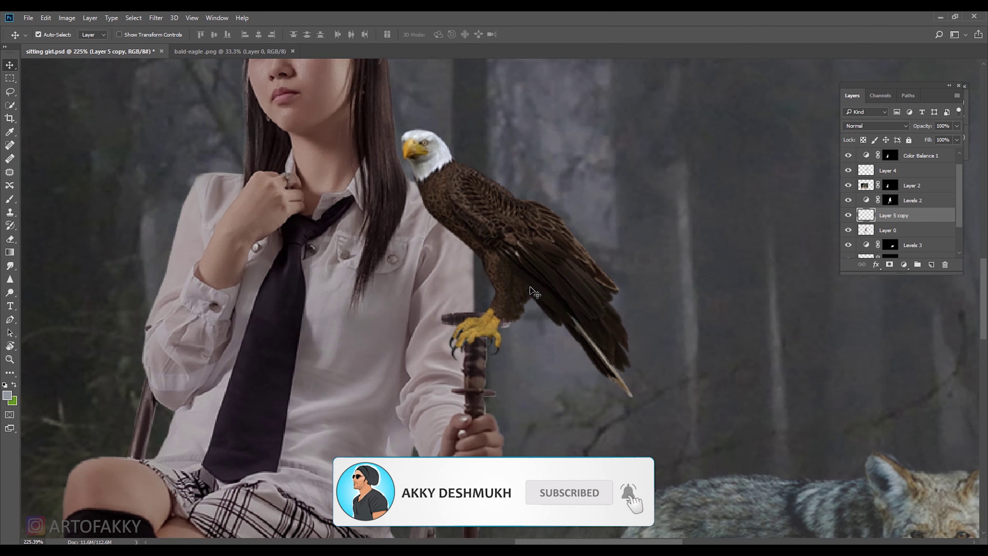
left_click(886, 233)
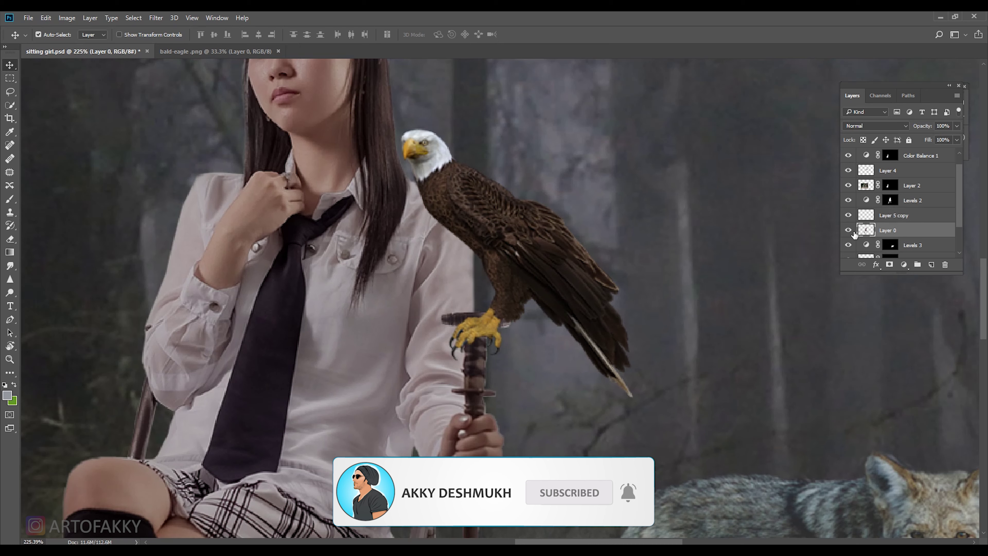
left_click(912, 217)
key("shift+Down")
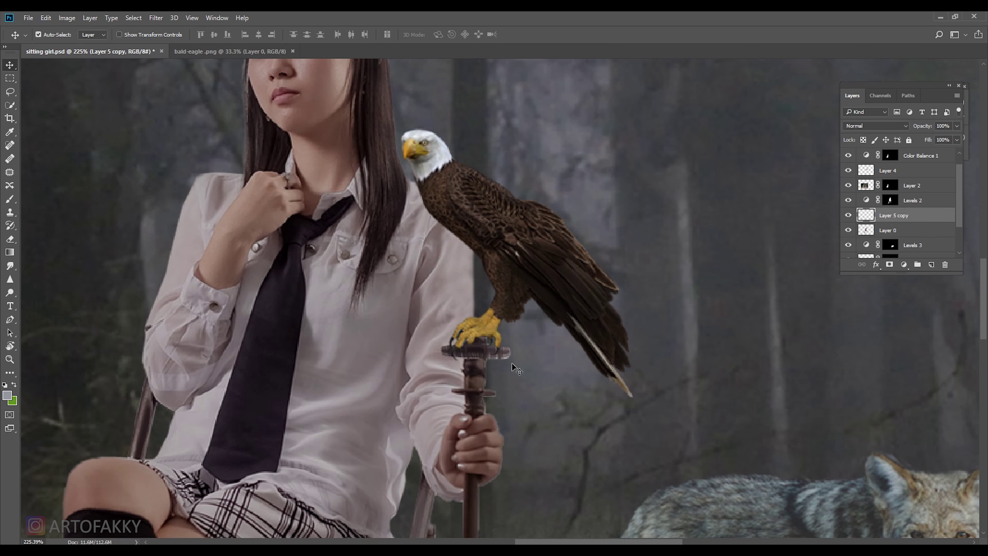
scroll(503, 358, "up", 1)
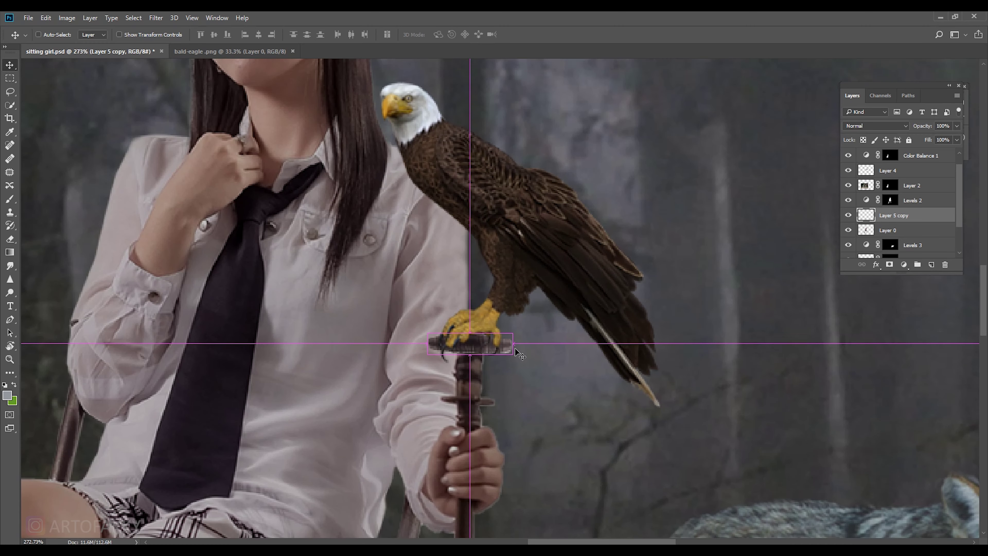
key("ctrl+t")
left_click_drag(512, 344, 492, 345)
left_click_drag(427, 345, 435, 346)
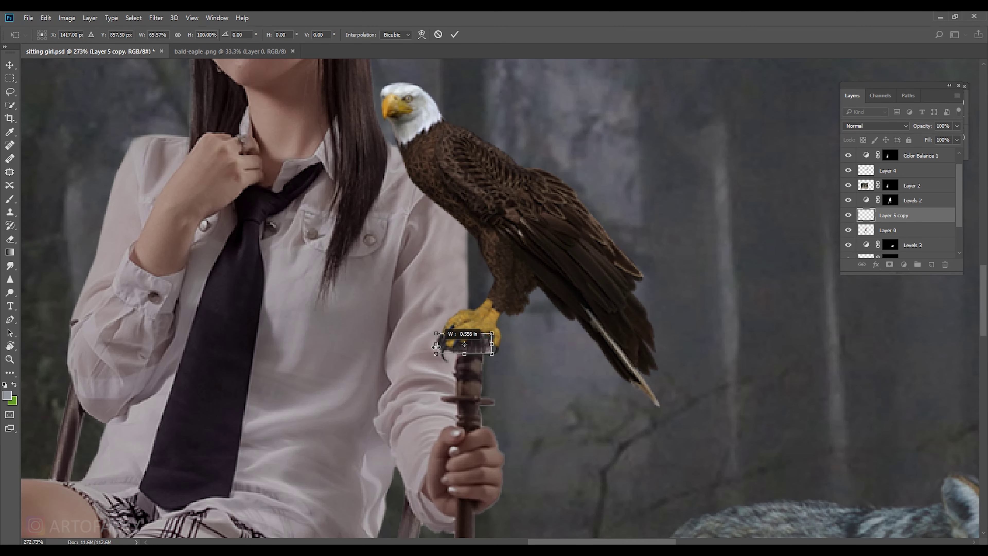
key("Return")
Move the eagle's feet up onto the perch.
key("ctrl+t")
left_click_drag(471, 351, 474, 341)
key("Return")
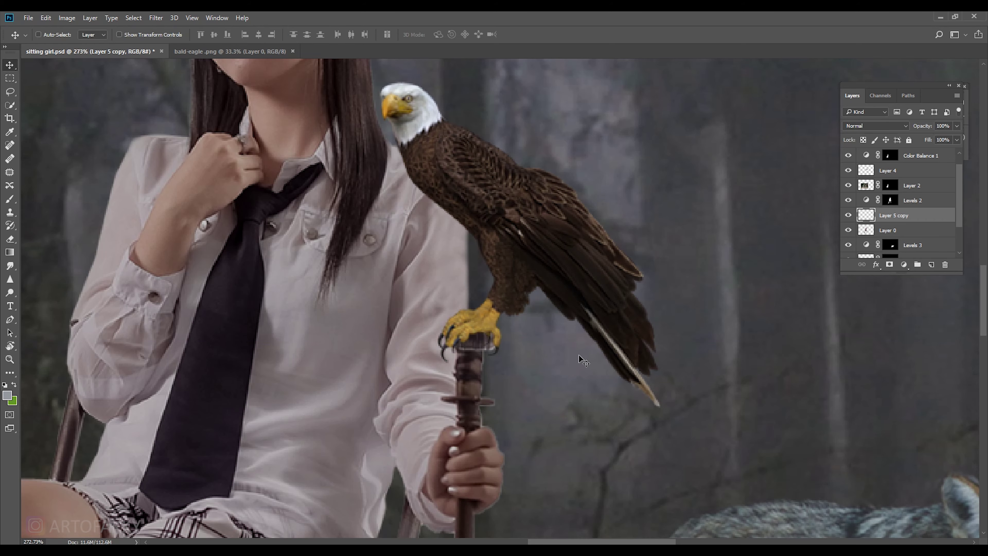
scroll(570, 356, "down", 3)
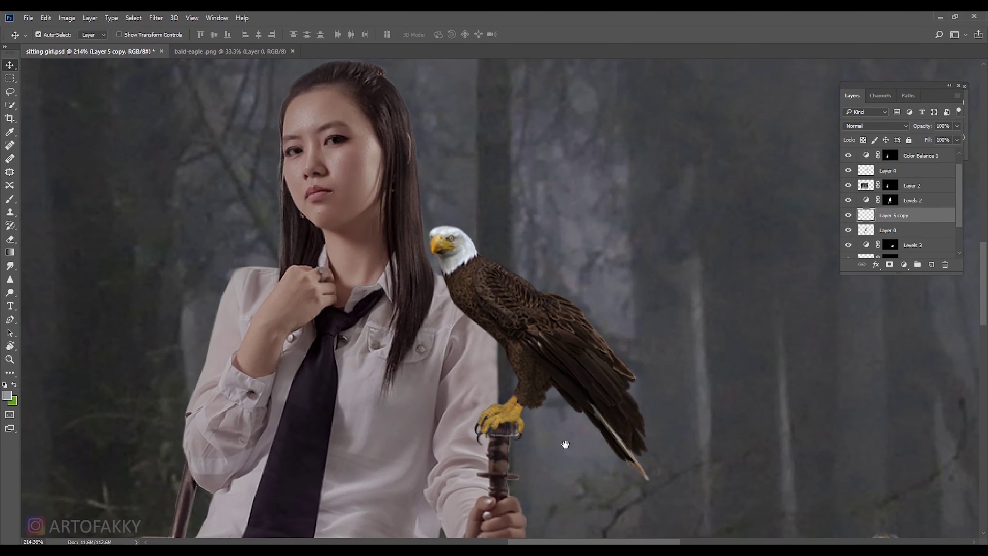
scroll(523, 230, "down", 3)
Select the eagle's Layer 4 and set its Hue/Saturation saturation to -44.
right_click(520, 233)
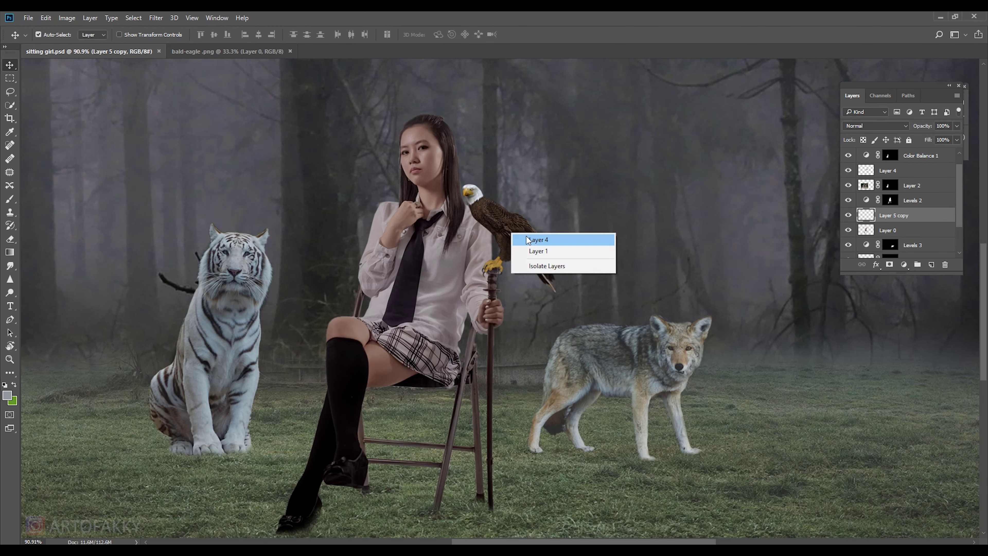
left_click(545, 239)
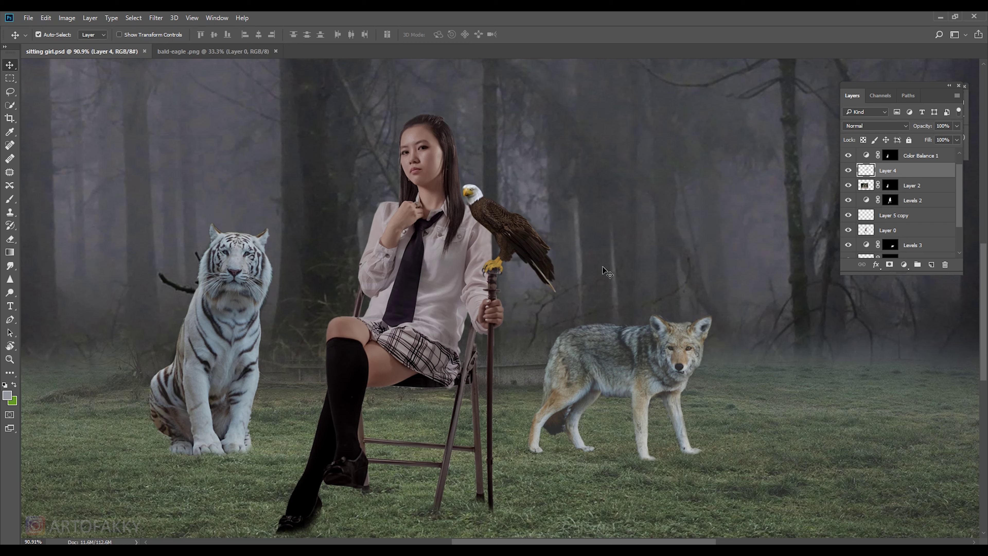
key("ctrl")
key("ctrl+u")
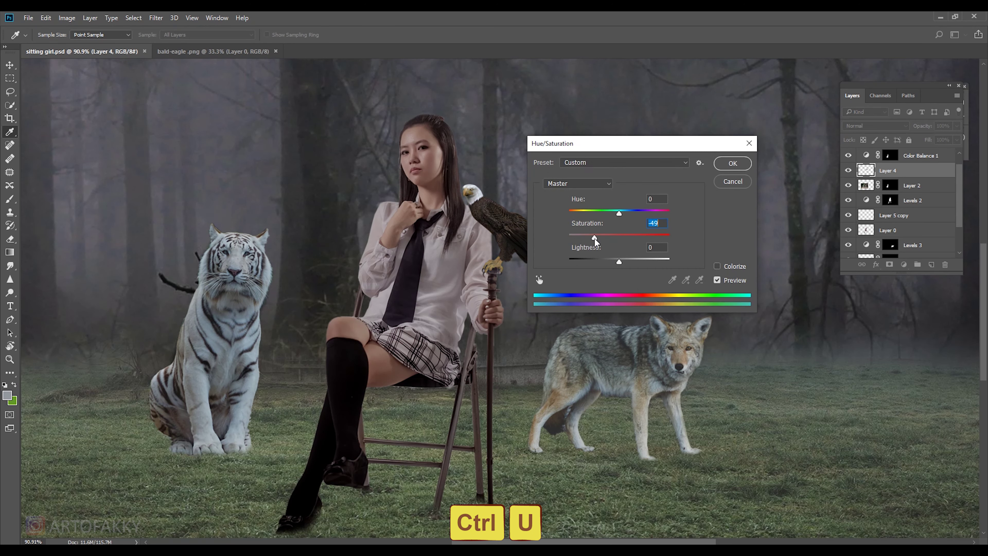
left_click_drag(592, 239, 597, 238)
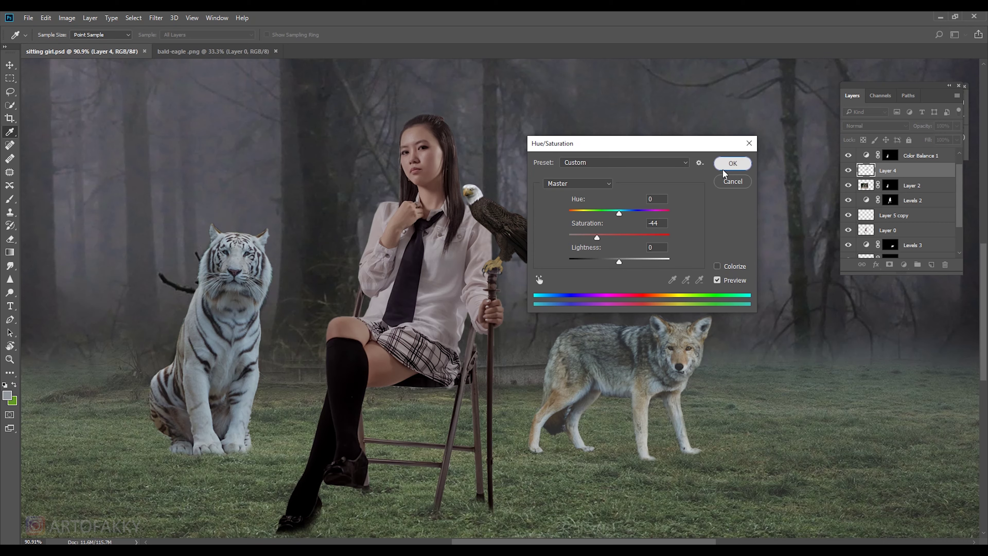
left_click(733, 163)
key("c")
scroll(589, 331, "down", 3)
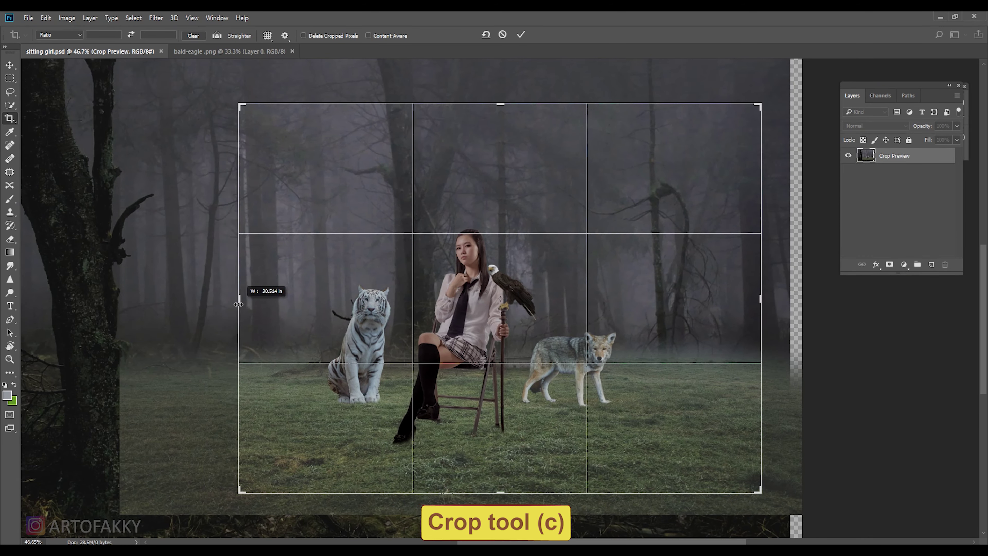
Crop the forest scene tighter around the group.
left_click_drag(201, 301, 207, 299)
left_click_drag(500, 103, 503, 113)
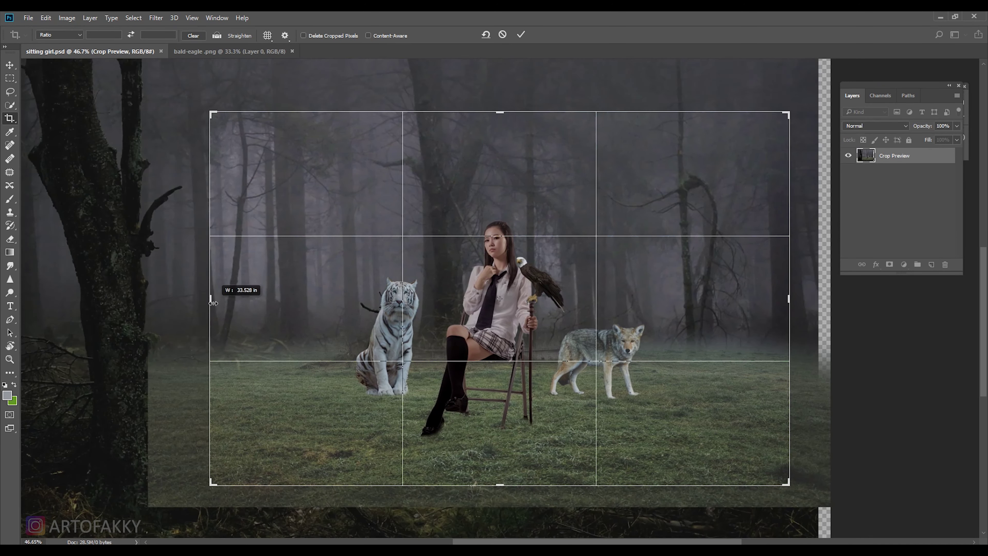
left_click_drag(210, 299, 221, 299)
left_click_drag(788, 310, 746, 307)
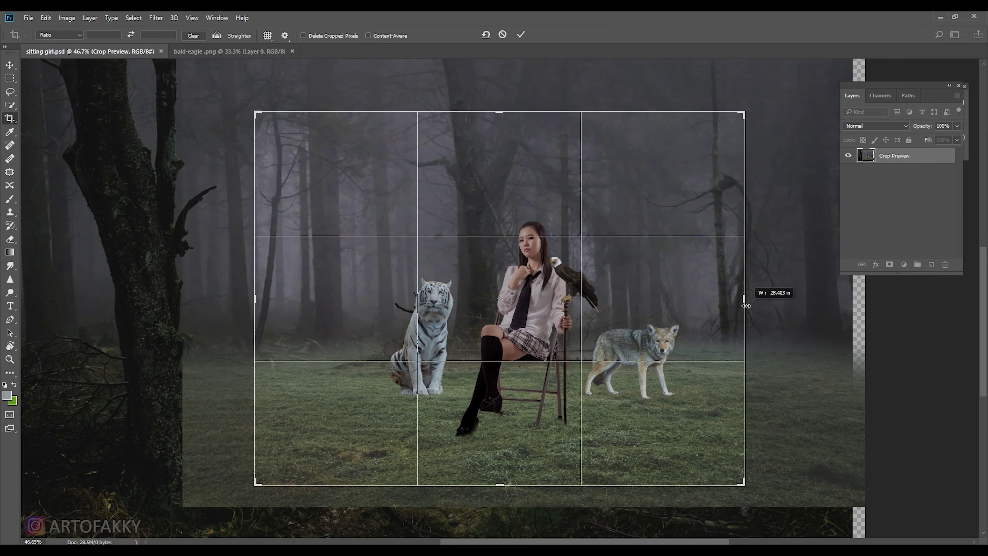
key("Return")
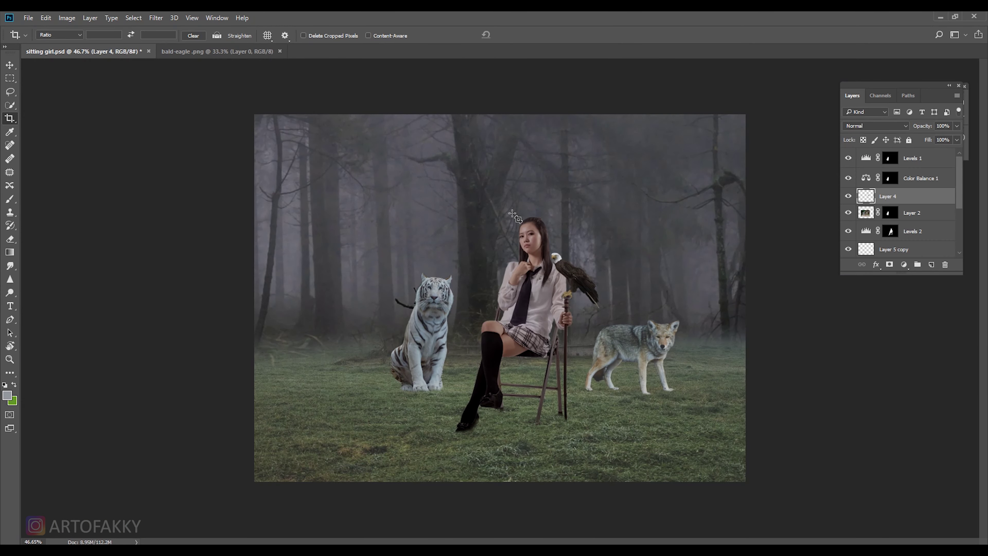
Select the girl, eagle, tiger and wolf layers and nudge them left.
key("v")
scroll(910, 234, "down", 3)
left_click(909, 235)
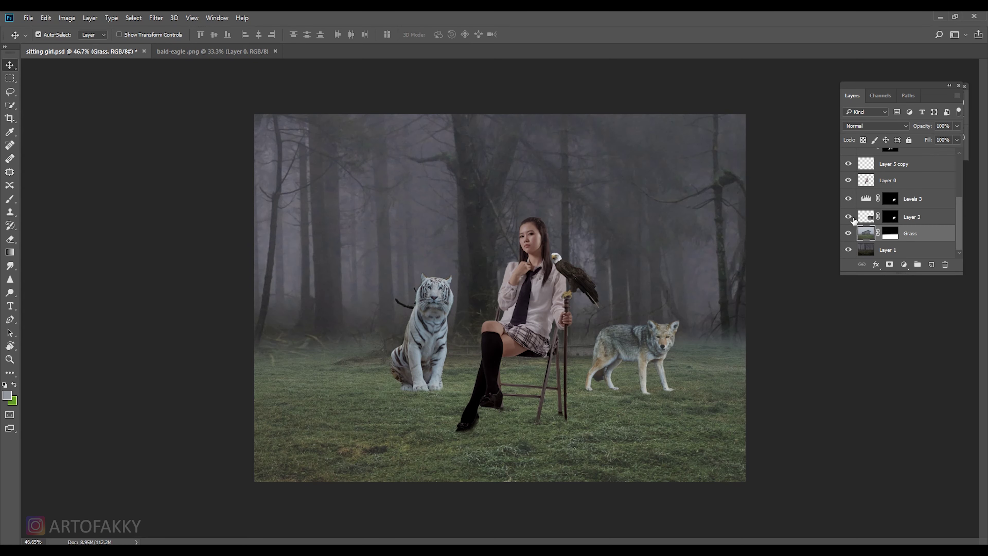
key("alt+bracketright")
scroll(906, 228, "up", 3)
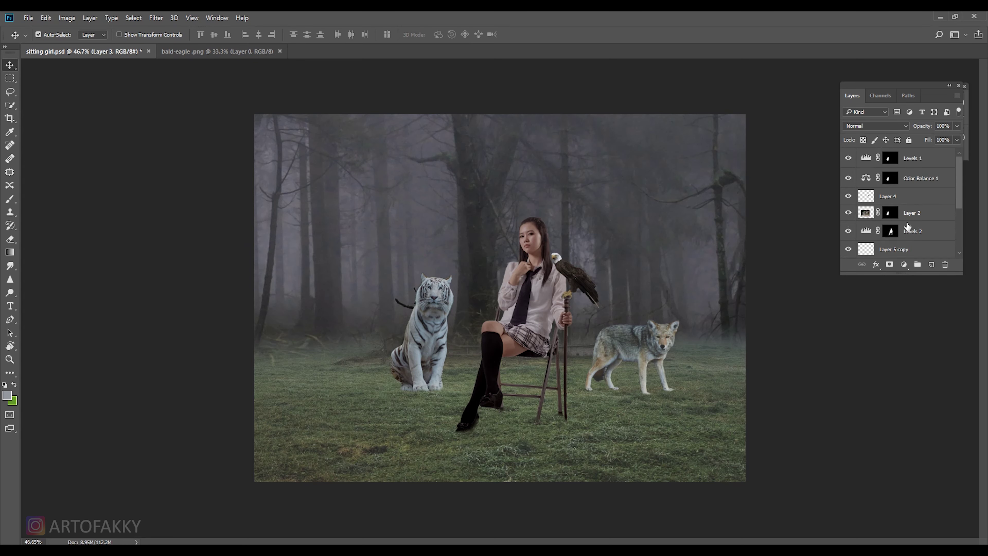
left_click(907, 158, "shift")
key("shift+Left")
key("shift+Left")
key("shift+Left")
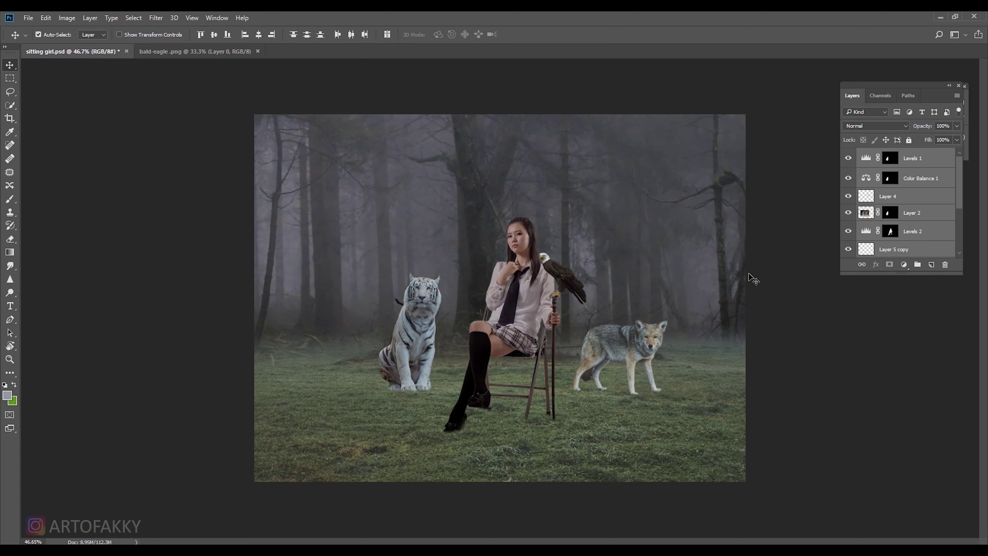
key("shift+Left")
key("shift+Left")
key("shift+Left")
key("shift+Left")
key("shift+Left")
key("shift+Left")
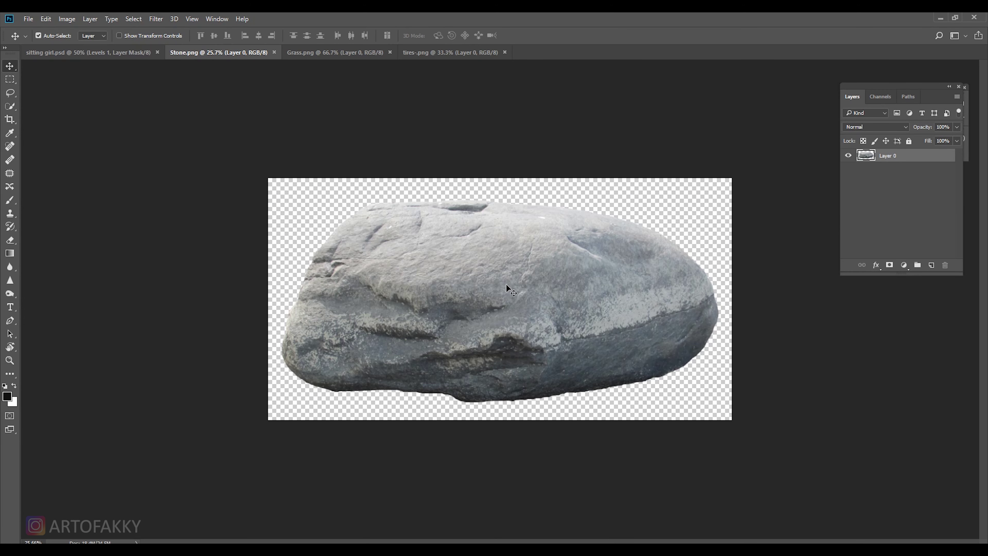
Bring the Stone layer into sitting girl.psd and shrink it into the lower-left corner.
left_click_drag(506, 288, 323, 323)
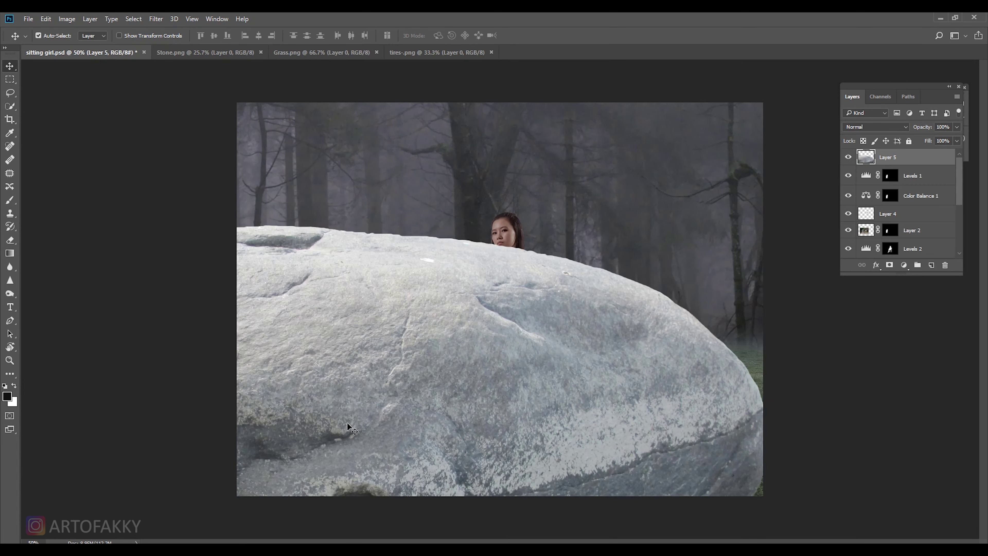
key("ctrl+t")
left_click_drag(767, 225, 438, 379)
left_click_drag(346, 422, 330, 436)
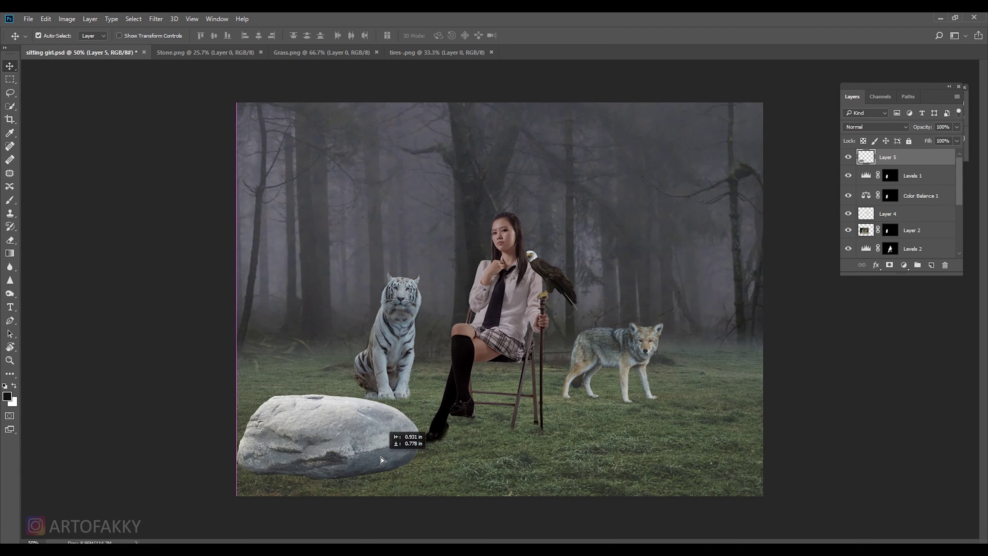
left_click_drag(419, 478, 380, 464)
mouse_move(327, 440)
left_mouse_down()
mouse_move(297, 465)
mouse_move(294, 432)
left_mouse_up()
key("Return")
key("ctrl+plus")
Darken the stone with Curves and shift its midtones to Yellow–Blue -5.
key("ctrl+0")
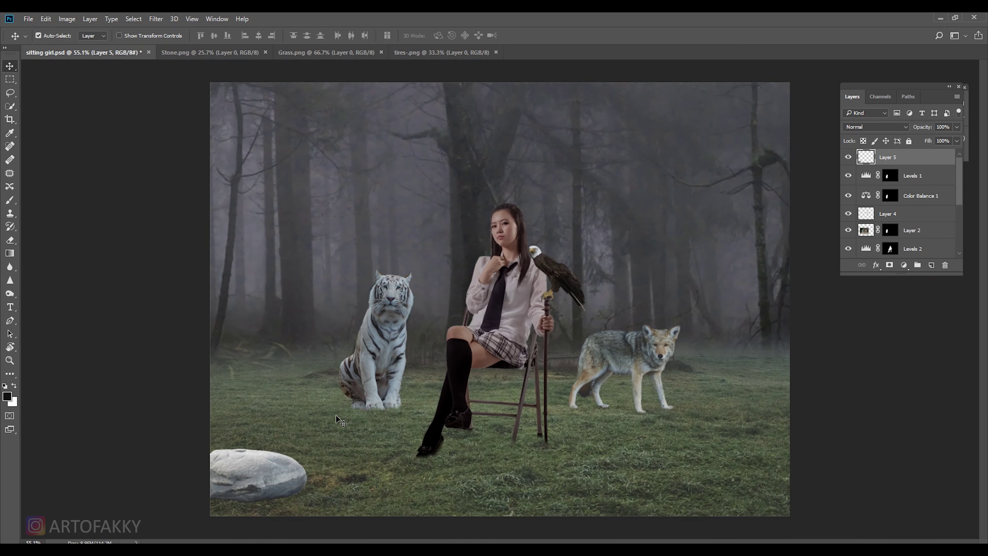
key("ctrl+m")
left_click_drag(741, 292, 741, 304)
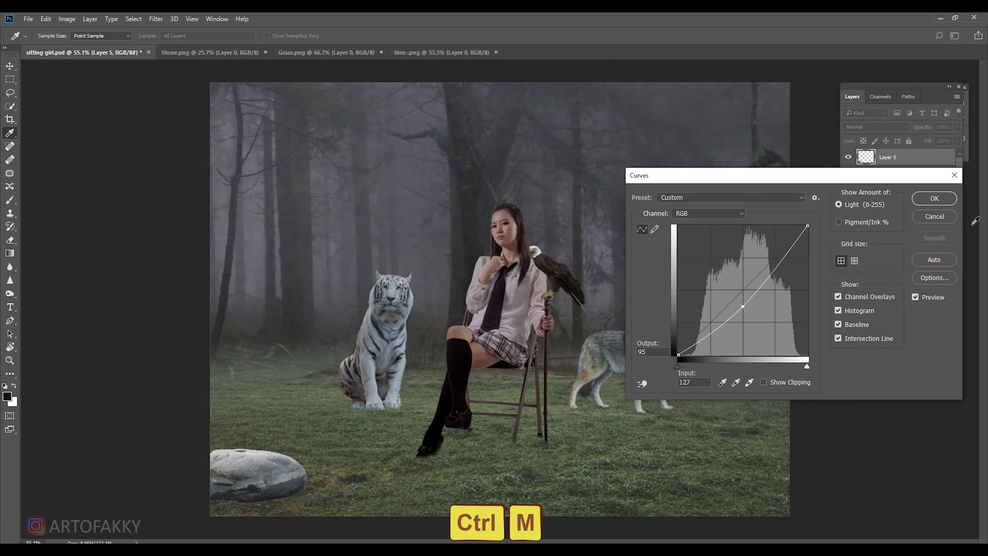
left_click(934, 198)
key("ctrl+b")
left_click_drag(659, 188, 656, 192)
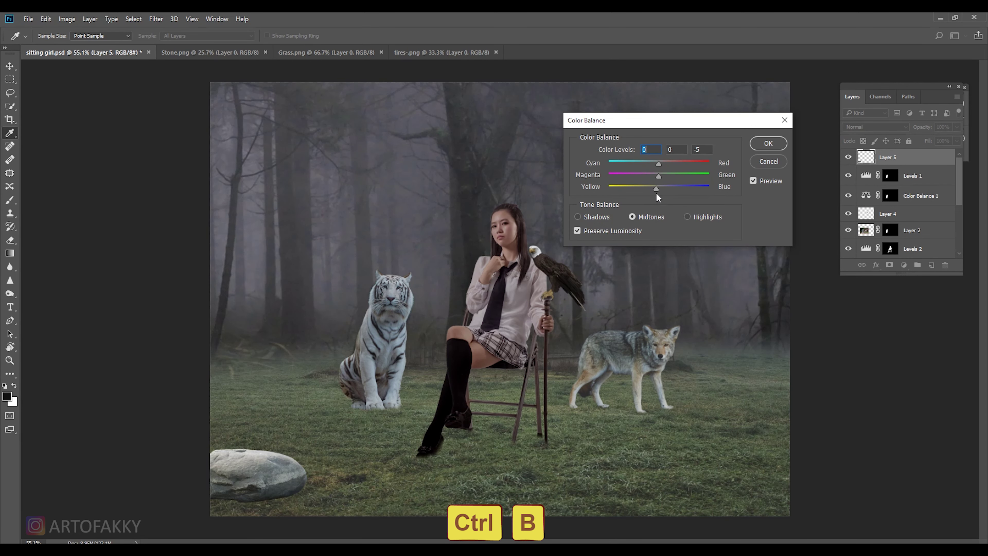
key("Return")
key("v")
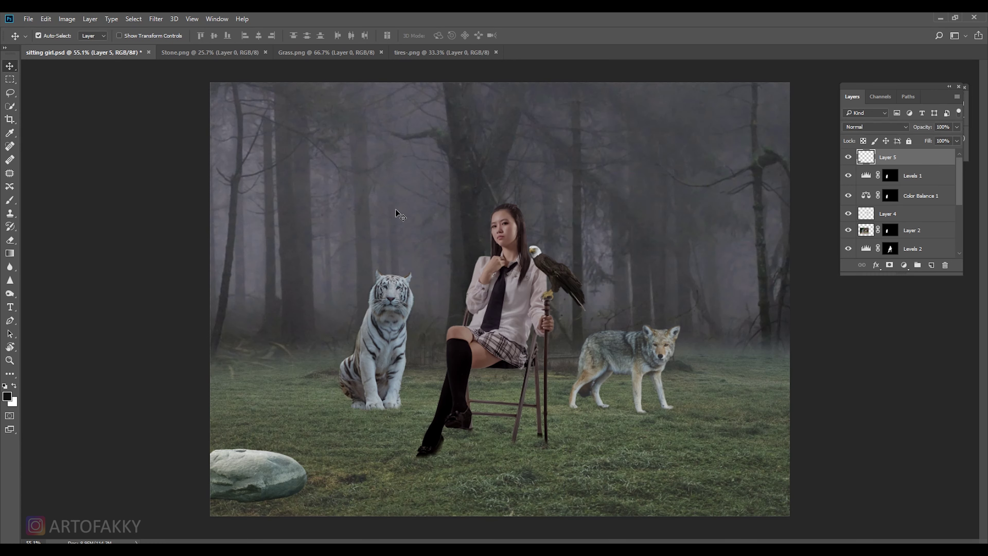
left_click(326, 52)
Bring the grass tuft into the composite and scale it over the front of the stone.
key("ctrl+t")
left_click_drag(191, 88, 333, 176)
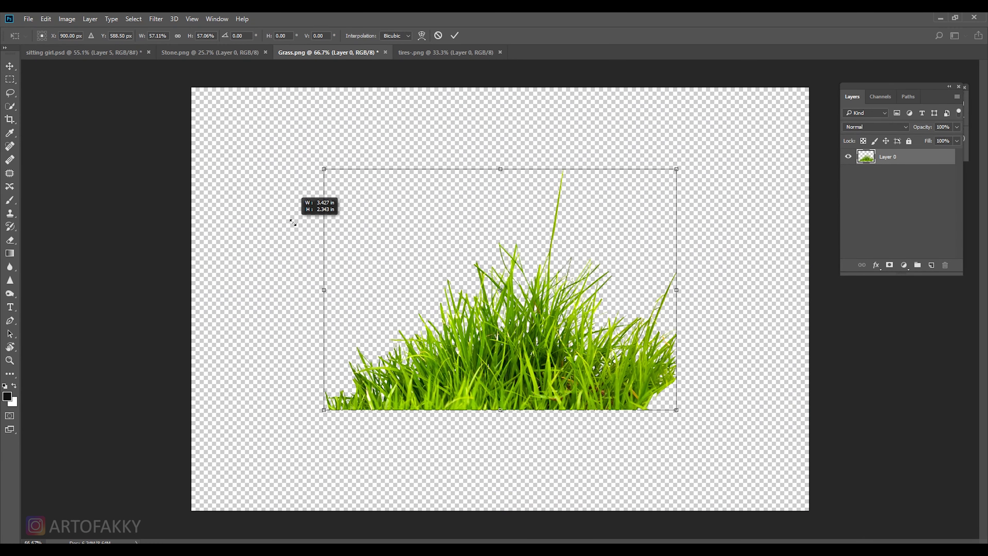
left_click_drag(362, 296, 272, 447)
key("ctrl+t")
left_click_drag(415, 349, 342, 402)
left_click_drag(311, 459, 268, 490)
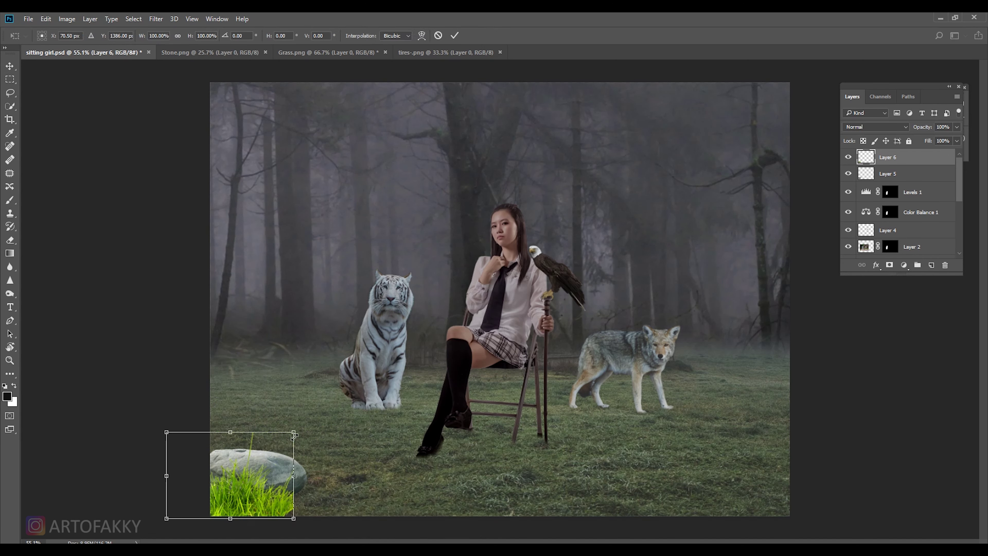
key("Return")
left_click_drag(294, 474, 299, 490)
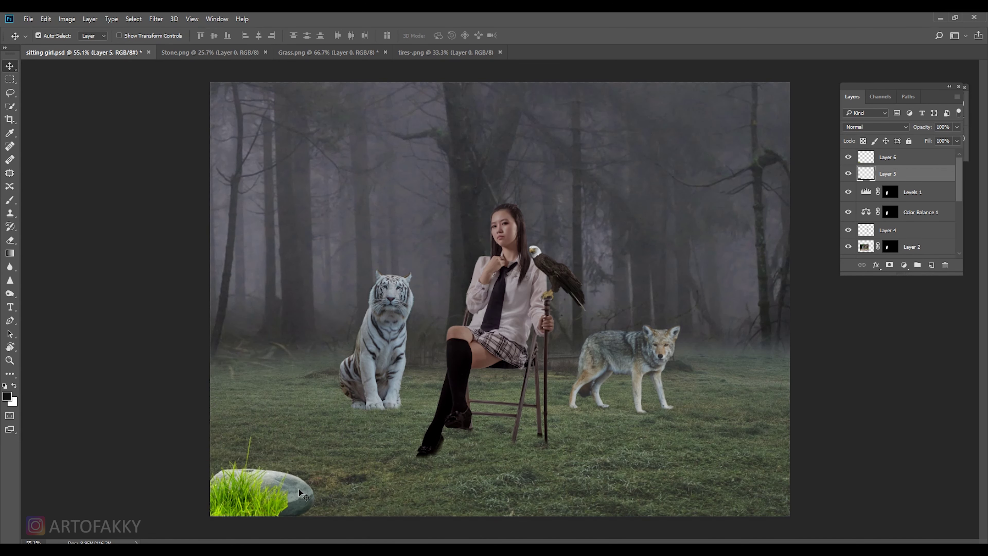
Desaturate the grass Layer 6 to -32 and darken it slightly with Curves.
right_click(280, 516)
right_click(235, 481)
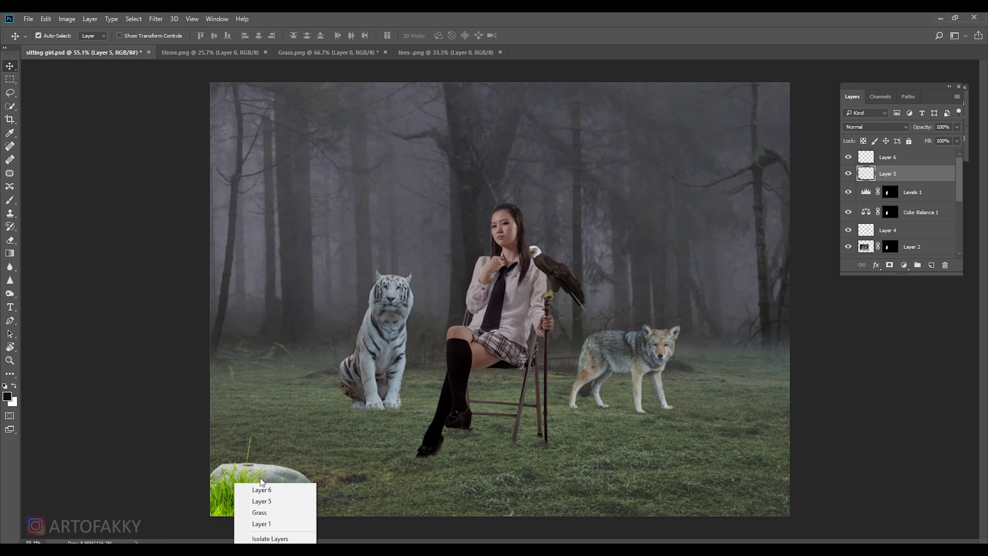
left_click(260, 484)
key("ctrl+u")
left_click_drag(782, 290, 750, 291)
left_click(895, 216)
key("ctrl+m")
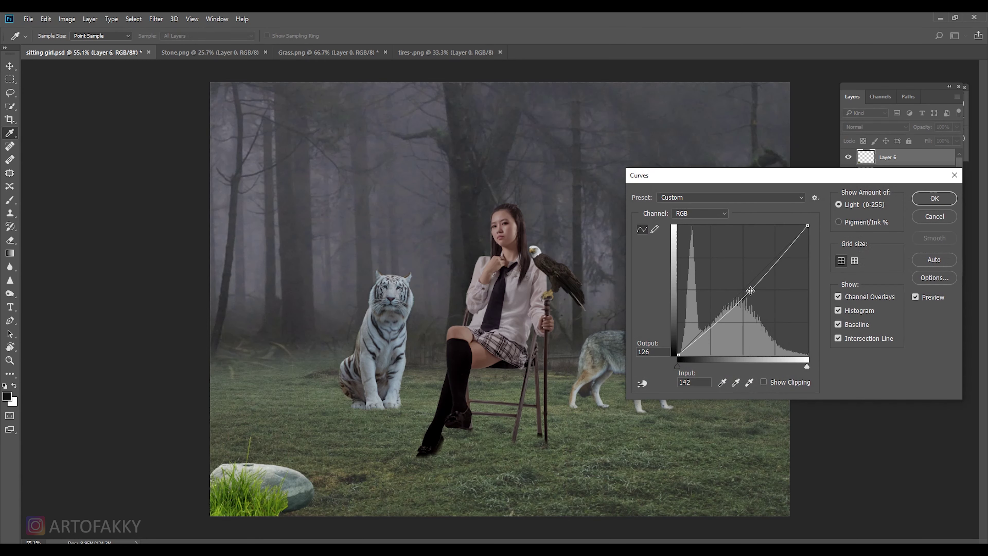
left_click(934, 198)
left_click(445, 52)
Bring the tires into the composite, shrink them to the lower left, and stack them behind the stone.
key("v")
mouse_move(480, 319)
left_mouse_down()
mouse_move(121, 52)
mouse_move(284, 418)
left_mouse_up()
key("ctrl+t")
left_click_drag(524, 230, 380, 331)
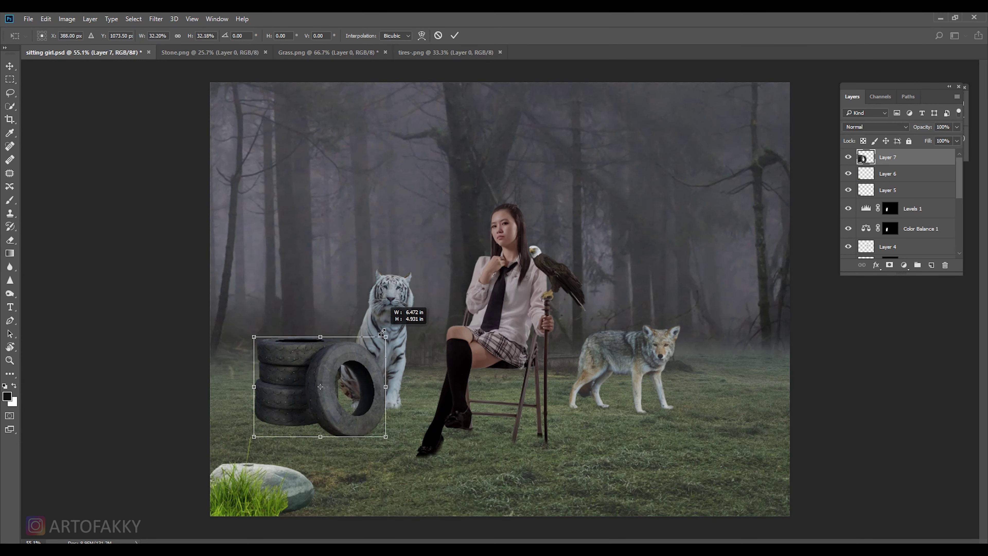
left_click_drag(334, 397, 271, 428)
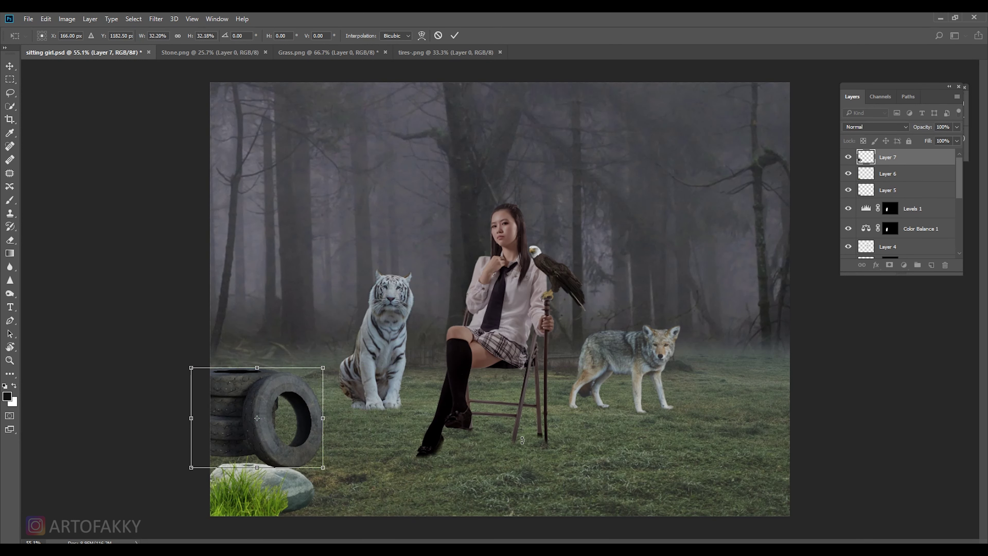
key("Return")
left_click_drag(898, 159, 891, 199)
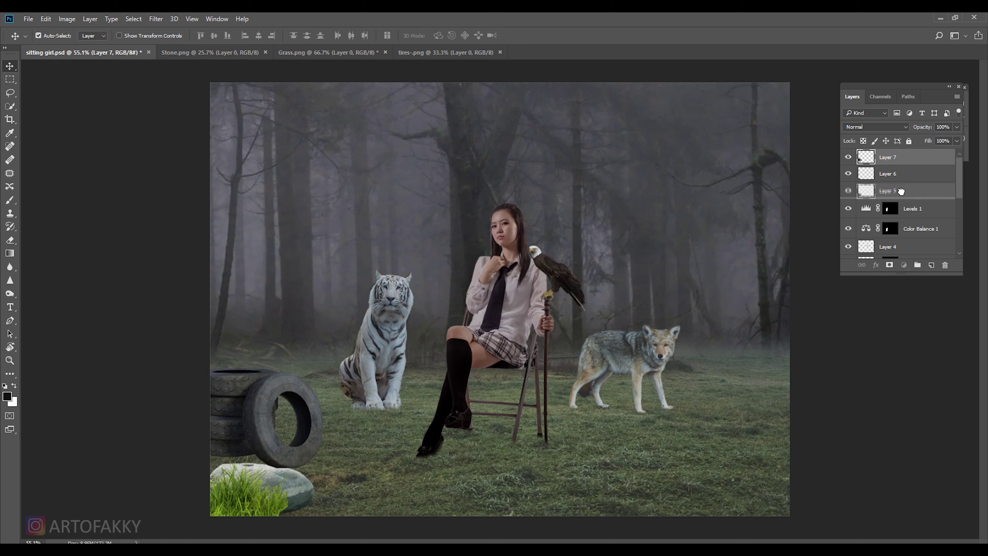
Tilt and distort the Layer 7 tires so they sit naturally at the lower-left edge.
left_click(286, 424)
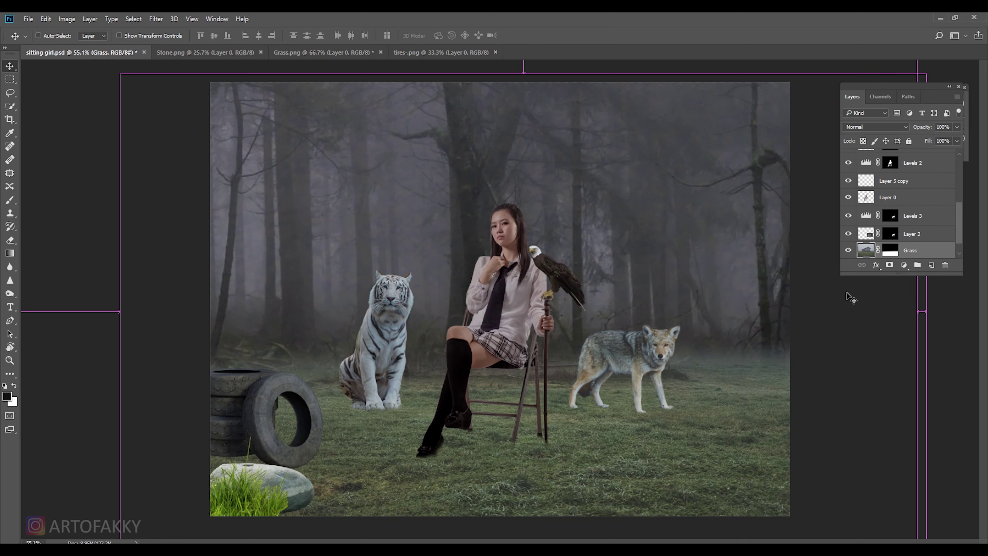
left_click(901, 198)
key("ctrl+shift+bracketright")
key("ctrl+t")
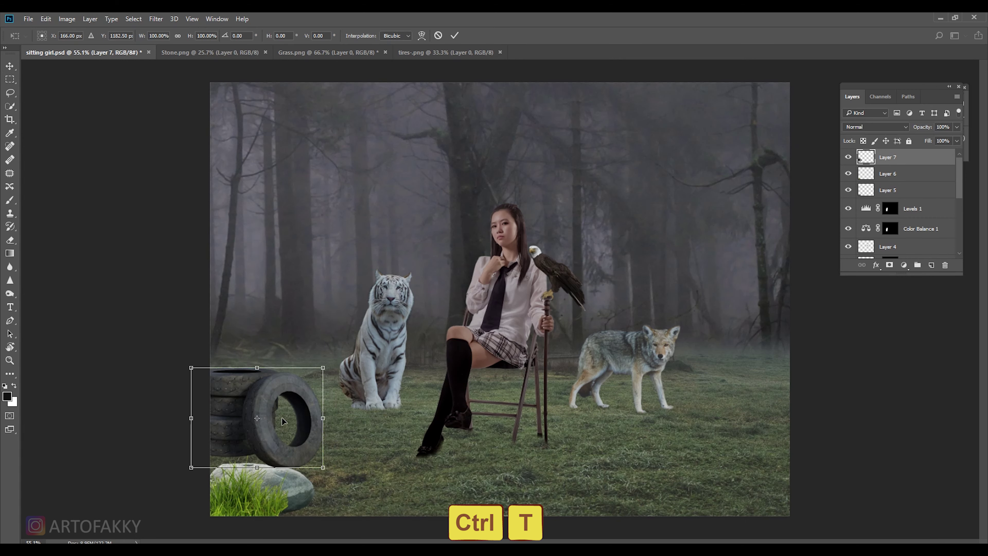
key("ctrl+t")
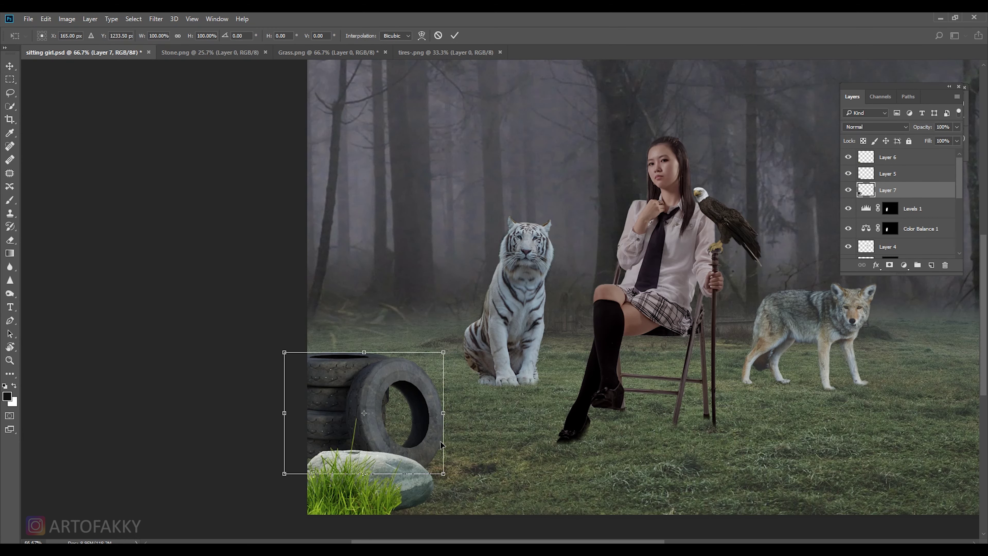
left_click_drag(458, 470, 425, 450)
right_click(441, 455)
left_click(478, 335)
left_click_drag(447, 467, 450, 476)
left_click_drag(444, 428, 449, 432)
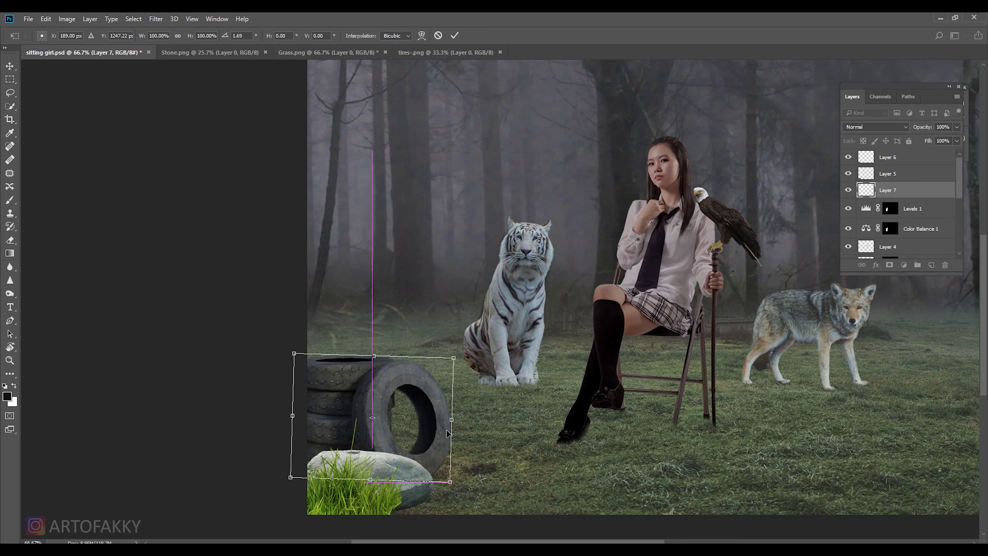
left_click_drag(449, 432, 441, 428)
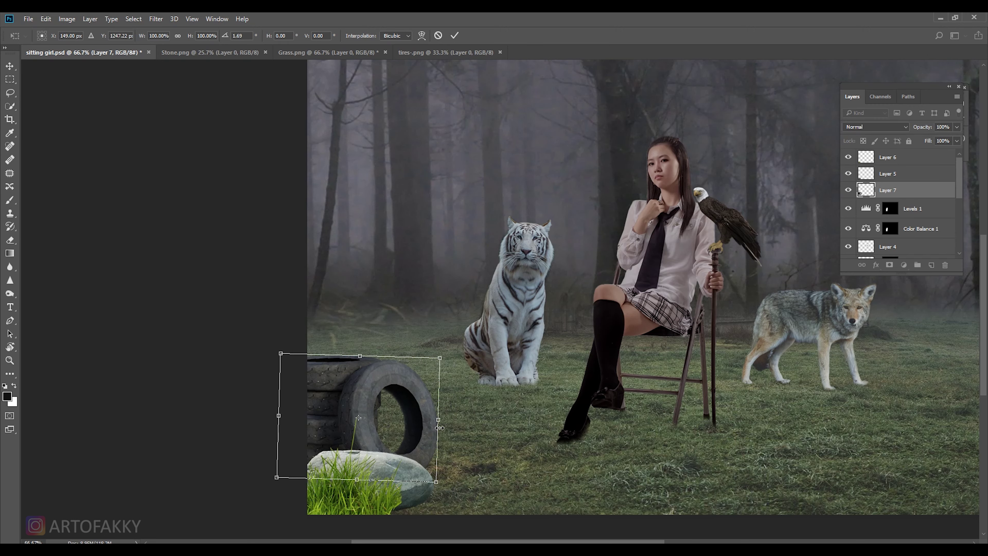
key("Return")
Move the grass and stone into the lower-left corner in front of the tires.
key("alt+bracketright")
key("ctrl+t")
key("ctrl+minus")
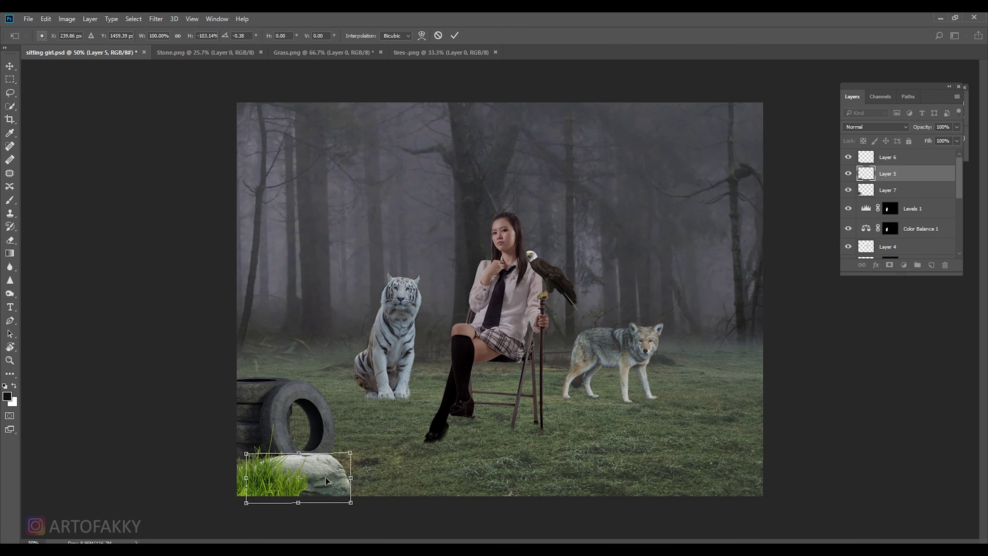
left_click_drag(326, 481, 307, 467)
key("Return")
double_click(888, 157)
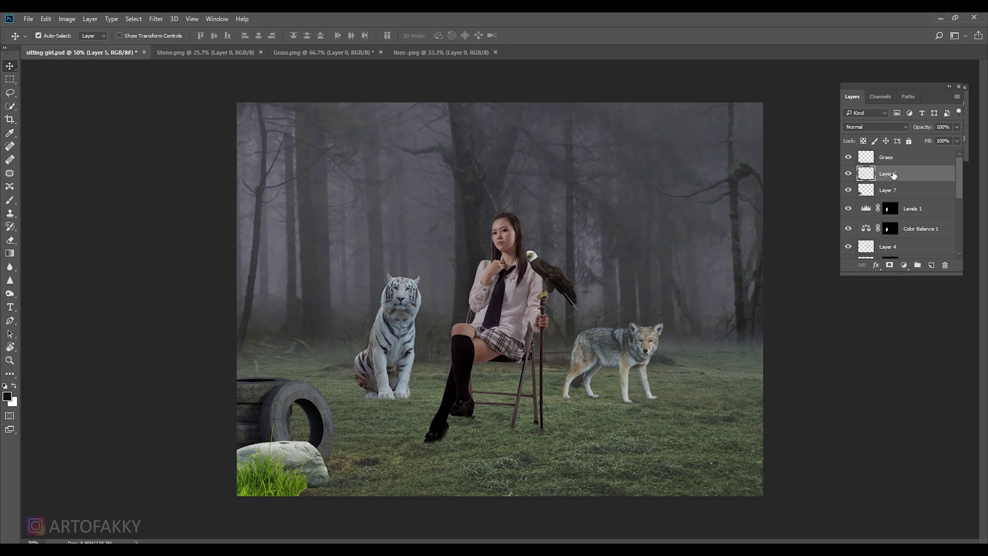
type("Stone")
Rename the layers Tires, Eagle, Tiger and Woman.
left_click(890, 190)
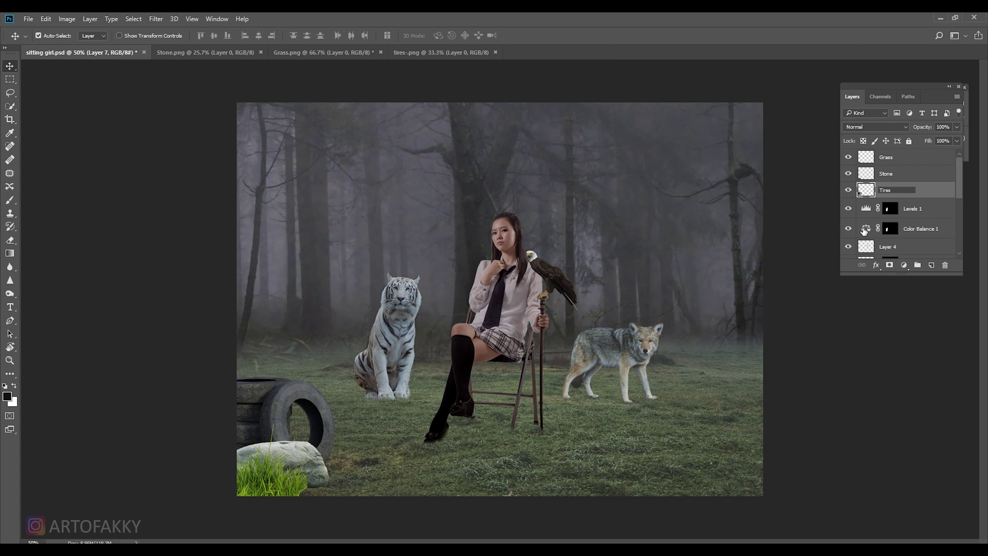
scroll(894, 214, "down", 1)
left_click(861, 231)
type("Eagle")
key("Tab")
type("Tiger")
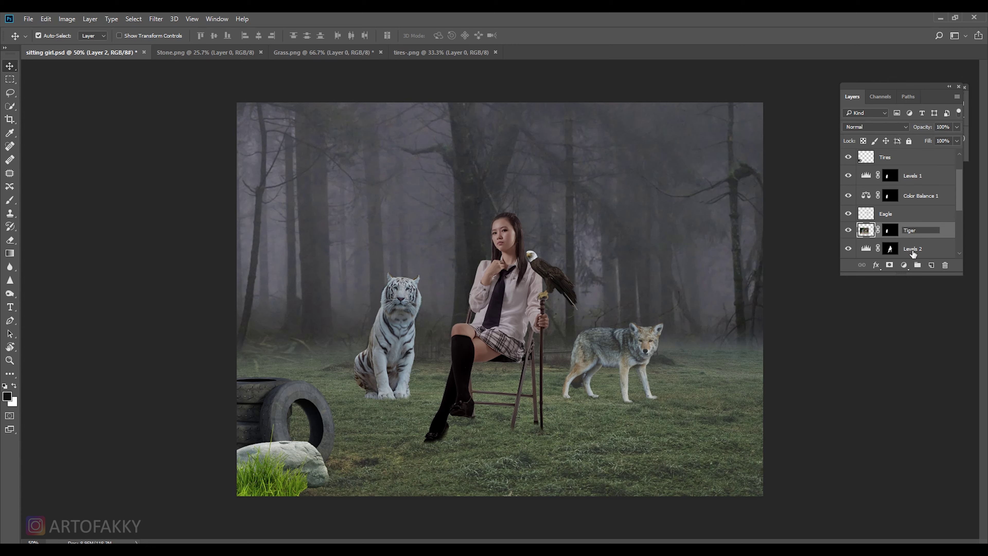
key("Tab")
key("Tab")
key("Tab")
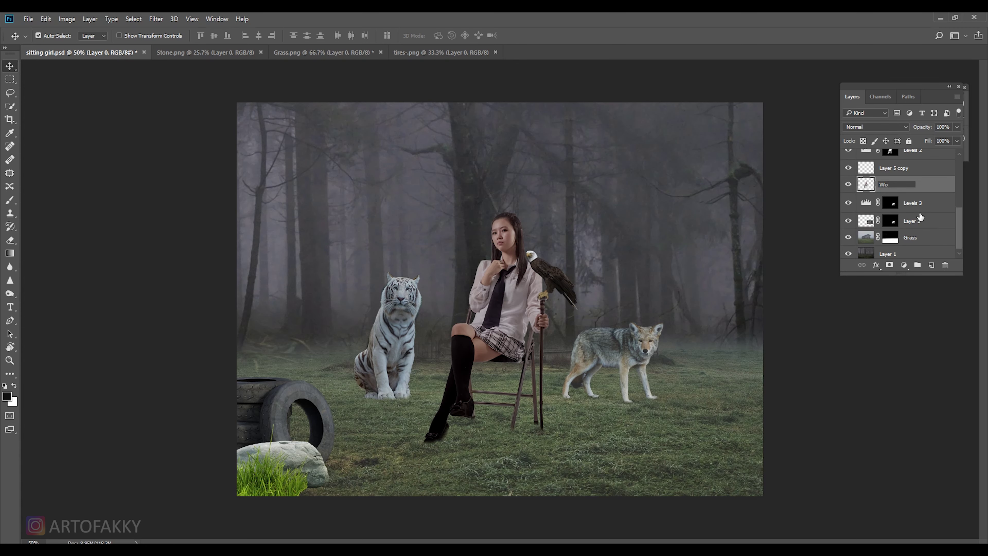
type("man")
key("Tab")
key("Tab")
key("Tab")
key("Tab")
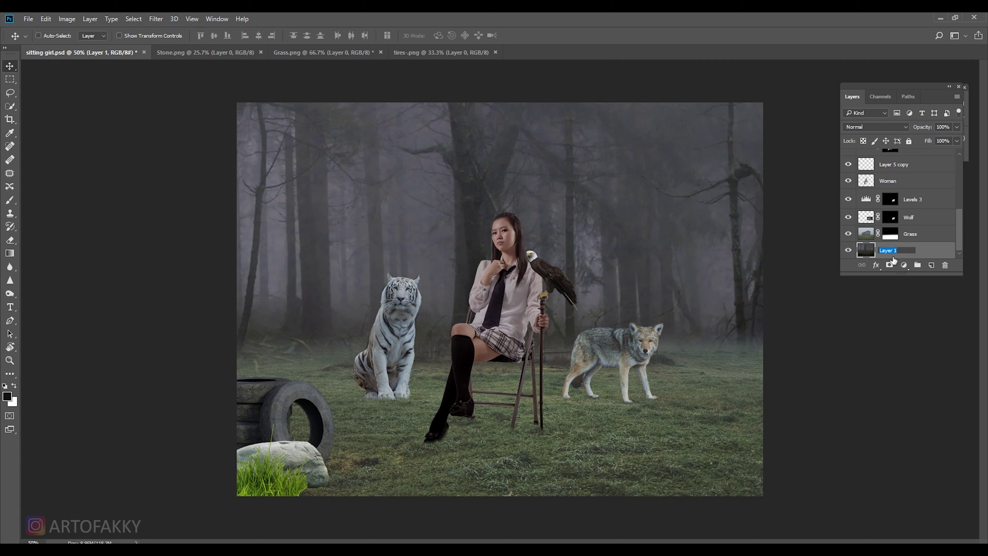
type("Forest")
Flip the grass horizontally and place it in front of the small stone.
left_click_drag(273, 489, 316, 471)
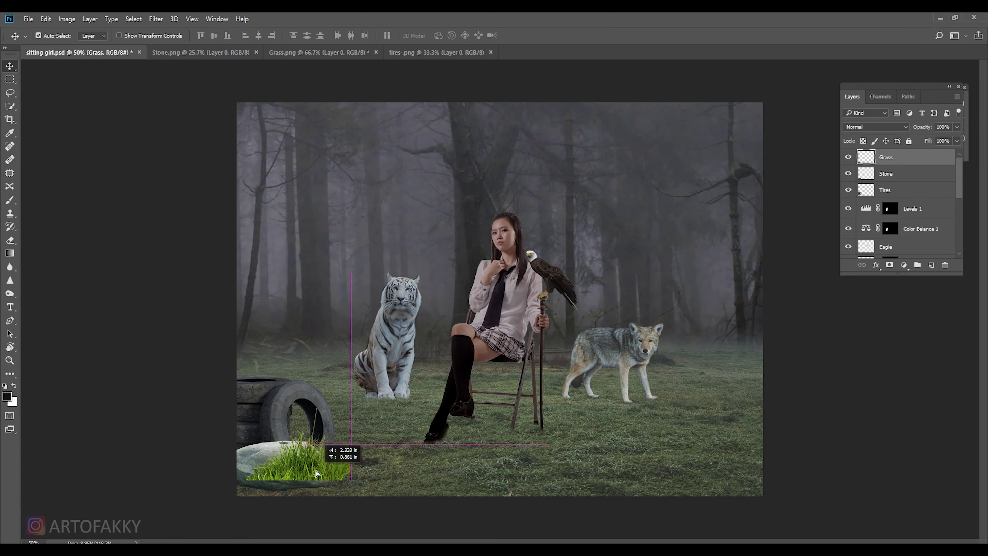
key("ctrl+t")
right_click(316, 471)
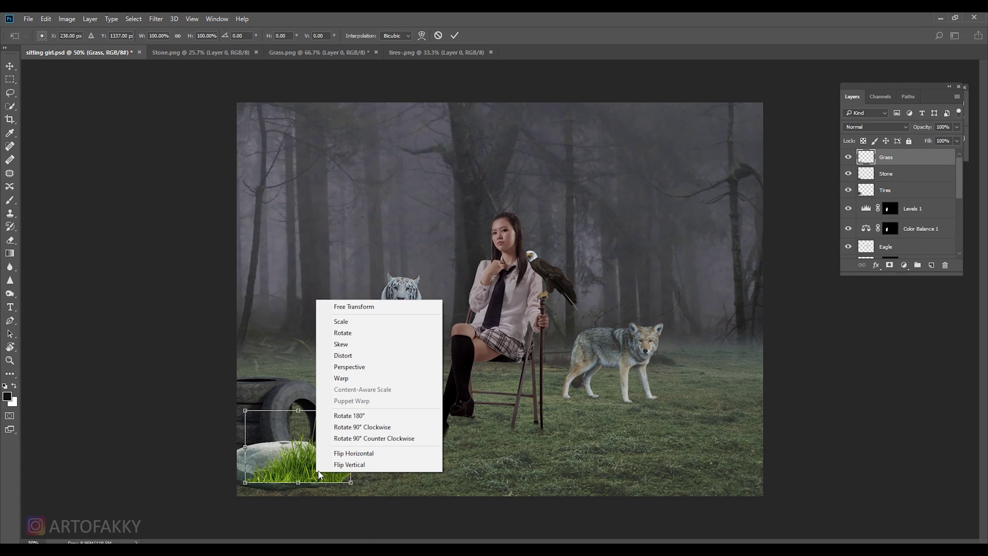
left_click(359, 459)
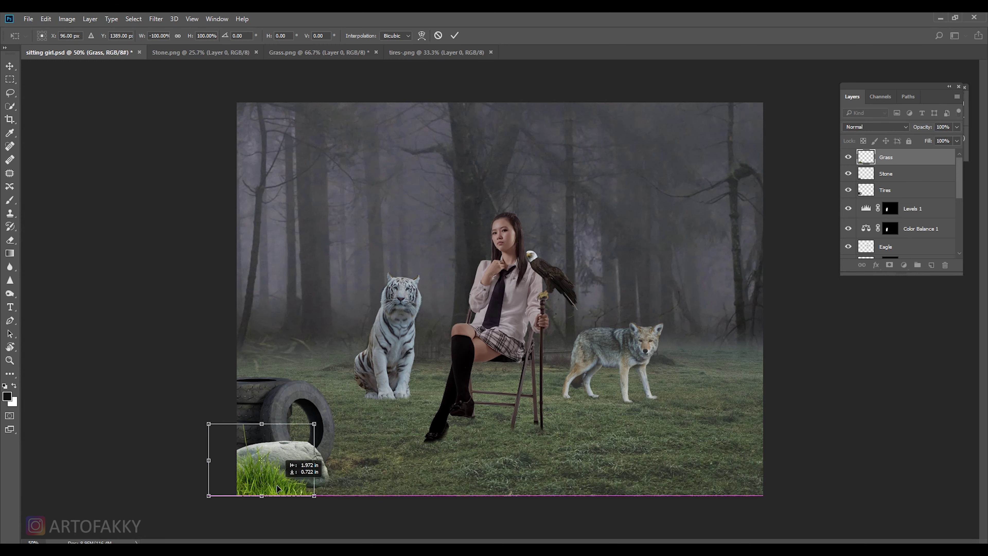
key("Return")
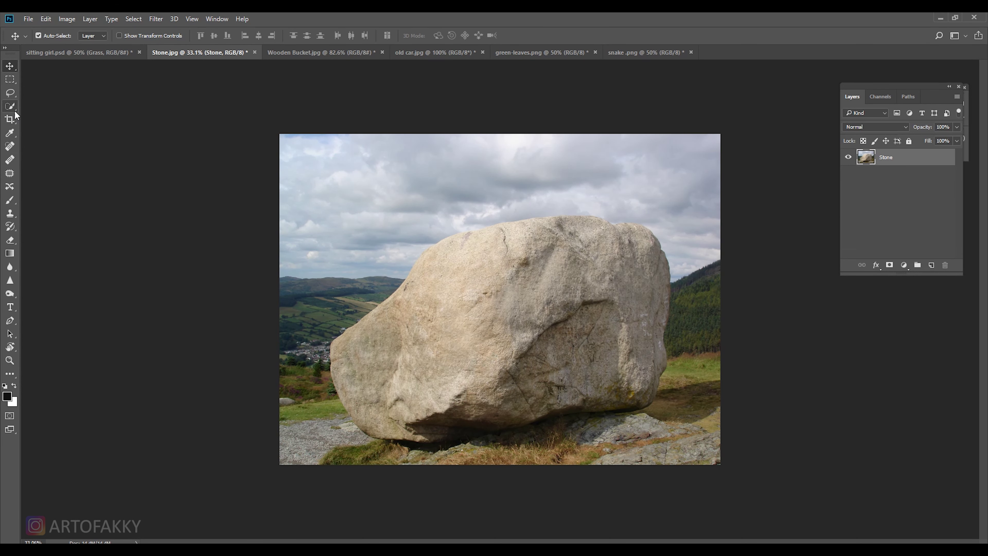
Select the boulder with Quick Selection and mask out its sky and hills.
left_click(15, 107)
left_click_drag(641, 243, 370, 350)
left_click(890, 267)
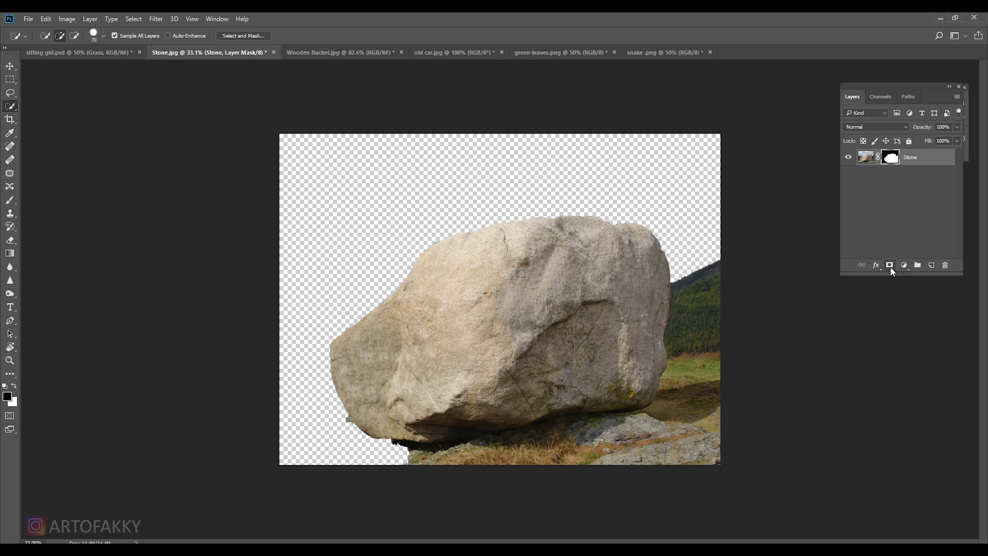
Brush the mask black to hide leftover background and the shadow strip beside the boulder.
key("b")
mouse_move(696, 265)
left_mouse_down()
mouse_move(712, 339)
mouse_move(732, 273)
mouse_move(726, 308)
left_mouse_up()
key("ctrl+plus")
key("shift+8")
key("shift+6")
key("bracketright")
key("bracketright")
key("bracketright")
mouse_move(731, 265)
left_mouse_down()
mouse_move(382, 492)
mouse_move(731, 467)
mouse_move(712, 332)
left_mouse_up()
key("bracketleft")
key("bracketleft")
key("bracketleft")
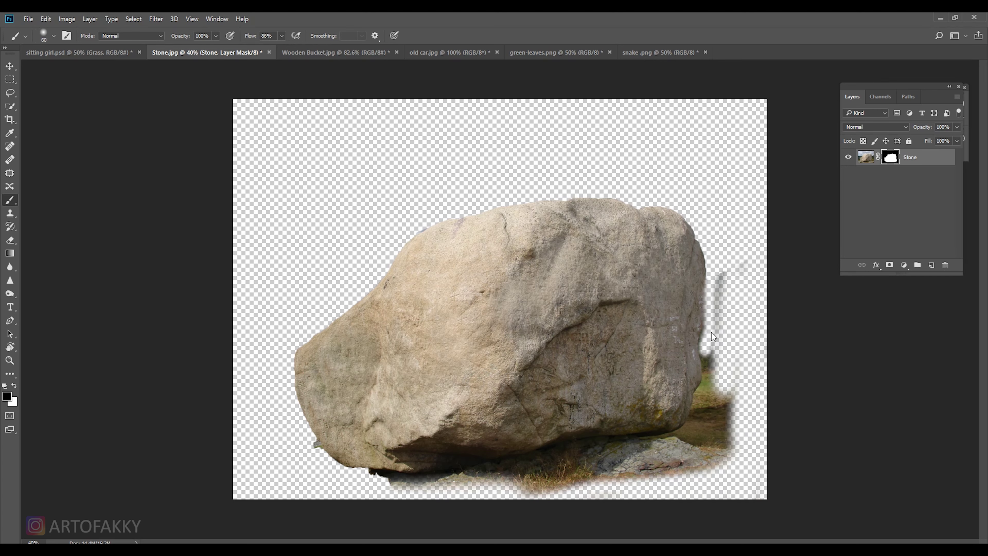
left_click_drag(725, 277, 722, 459)
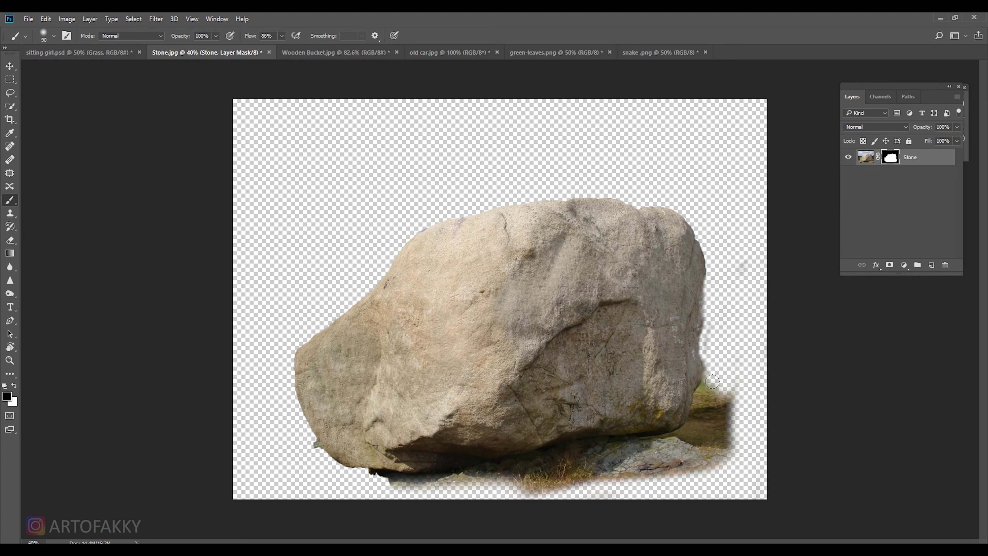
Scale the boulder to about 60% and drag it into the forest composite.
key("v")
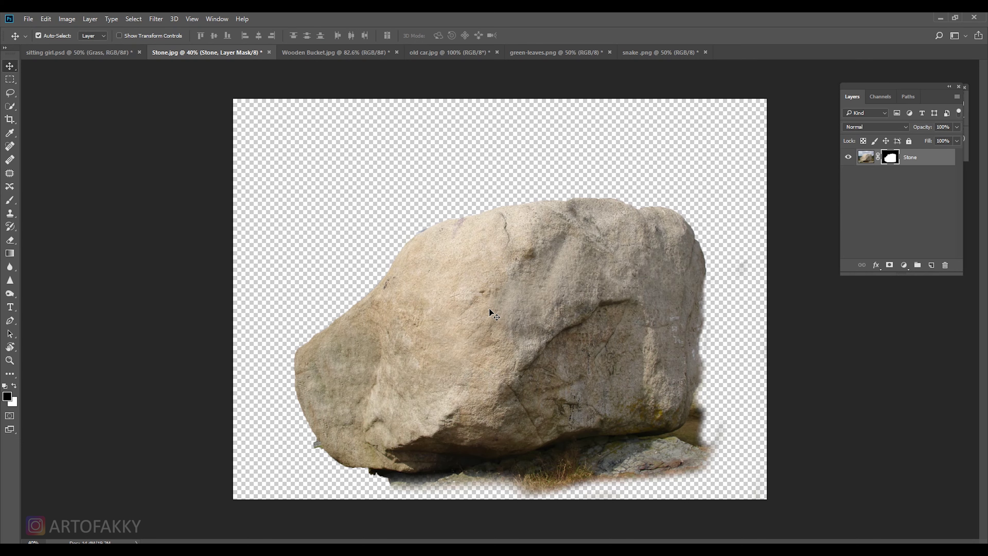
key("ctrl+t")
left_click_drag(767, 101, 677, 195)
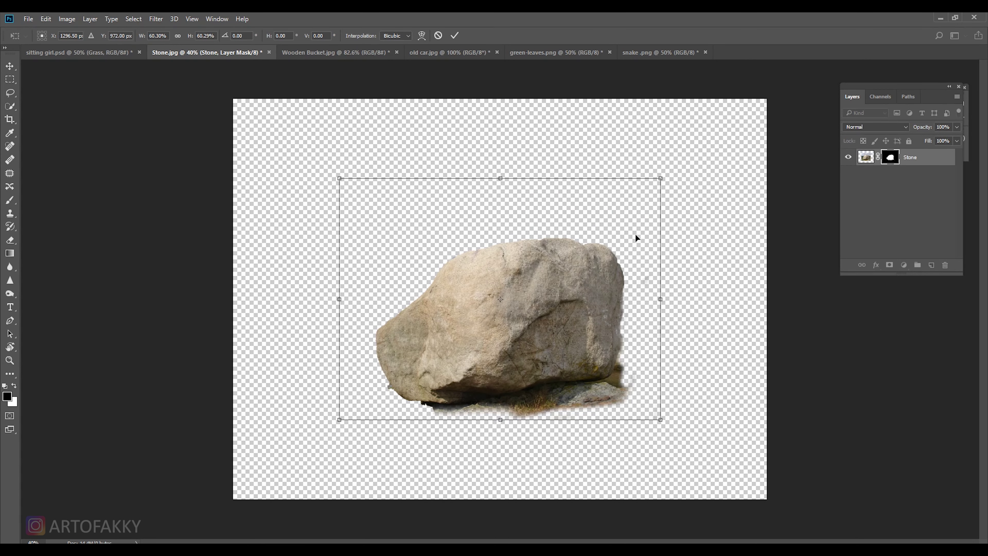
key("Return")
left_click_drag(577, 308, 618, 420)
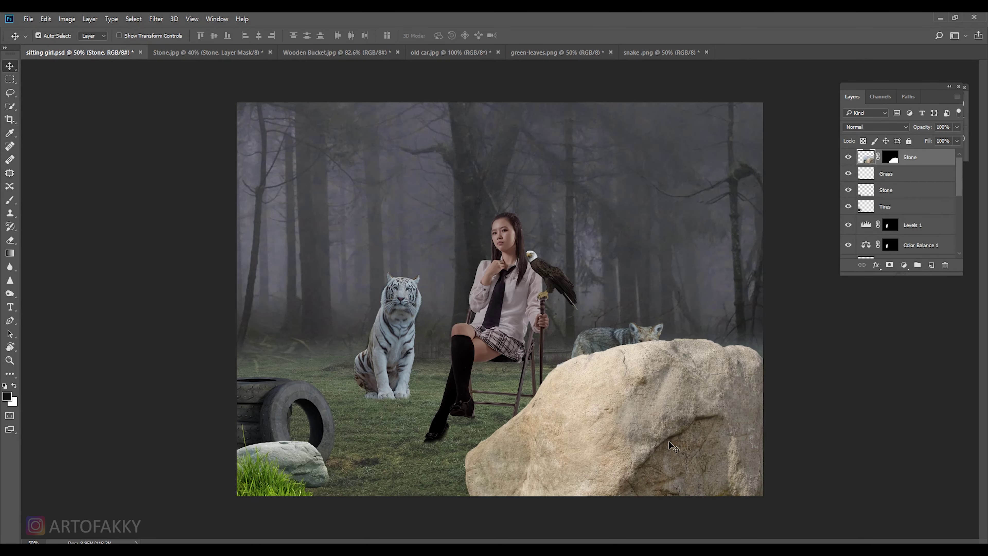
Scale the placed boulder to about 70% and move it to the meadow's lower right.
key("ctrl+t")
left_click_drag(760, 497, 661, 430)
mouse_move(597, 402)
left_mouse_down()
mouse_move(721, 454)
mouse_move(715, 440)
left_mouse_up()
key("Return")
Tone the boulder with Color Balance, a darkening Curve and reduced saturation.
key("ctrl+b")
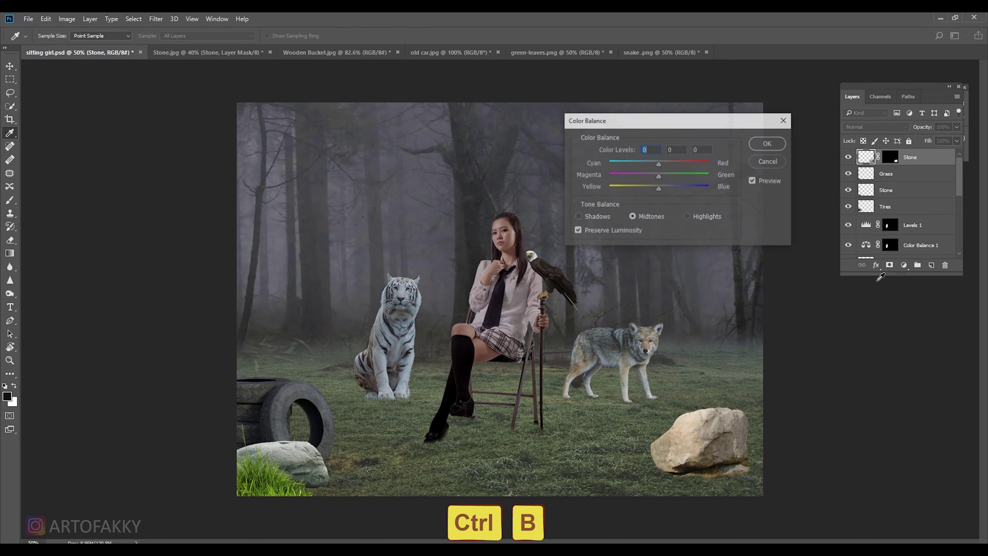
left_click(763, 144)
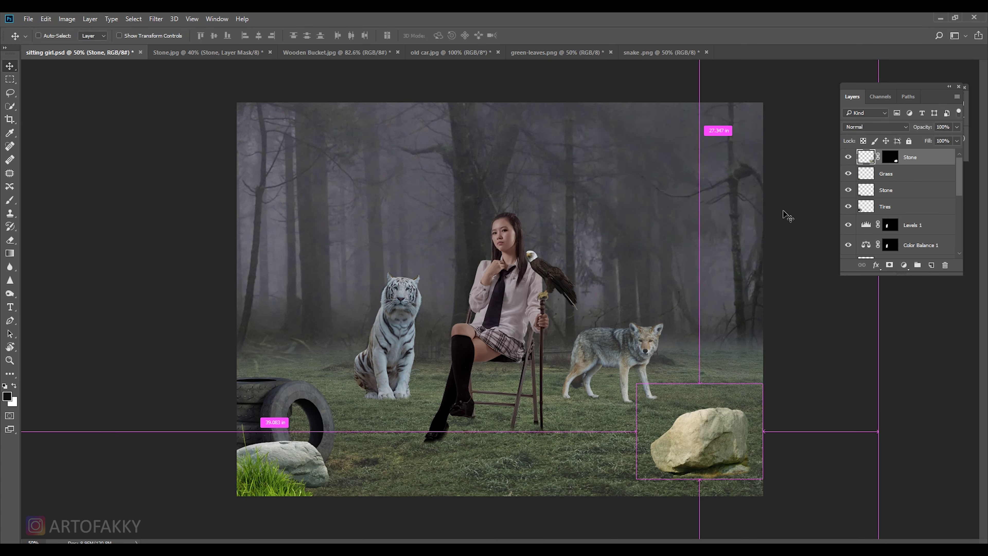
key("ctrl+m")
left_click_drag(771, 271, 777, 291)
left_click(935, 198)
key("ctrl+u")
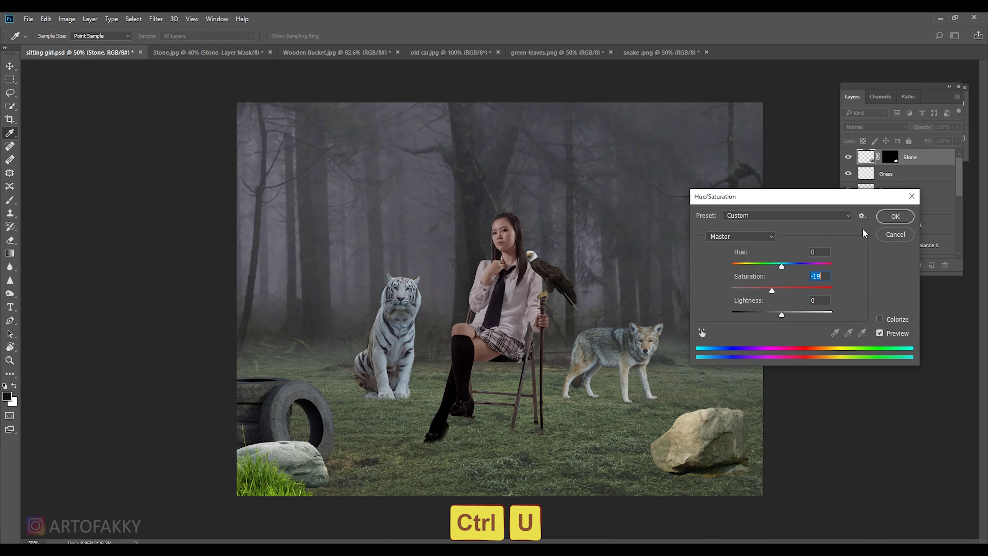
left_click(895, 216)
key("v")
left_click(894, 173)
Duplicate the Grass layer as Grass 02, flipped and placed at the right boulder's base.
right_click(894, 172)
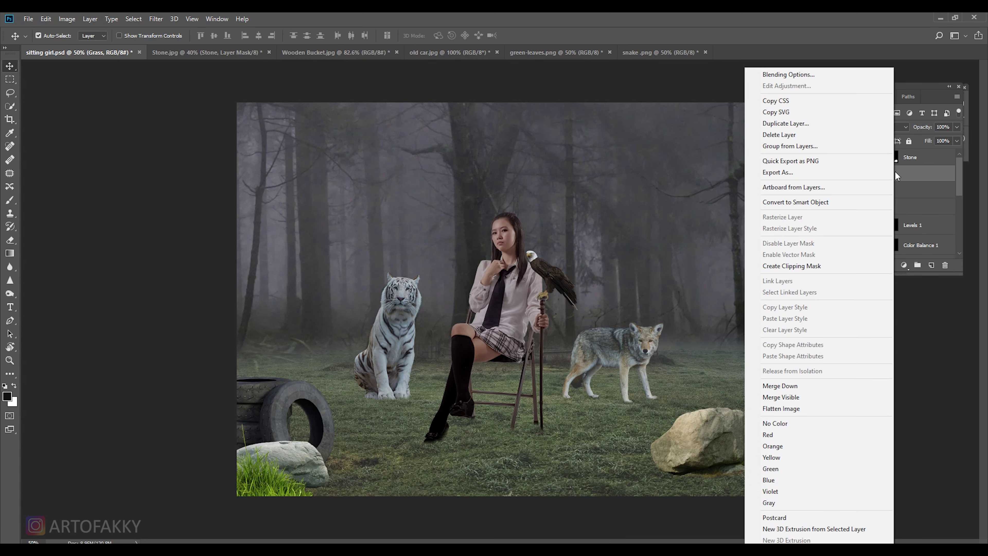
left_click(801, 123)
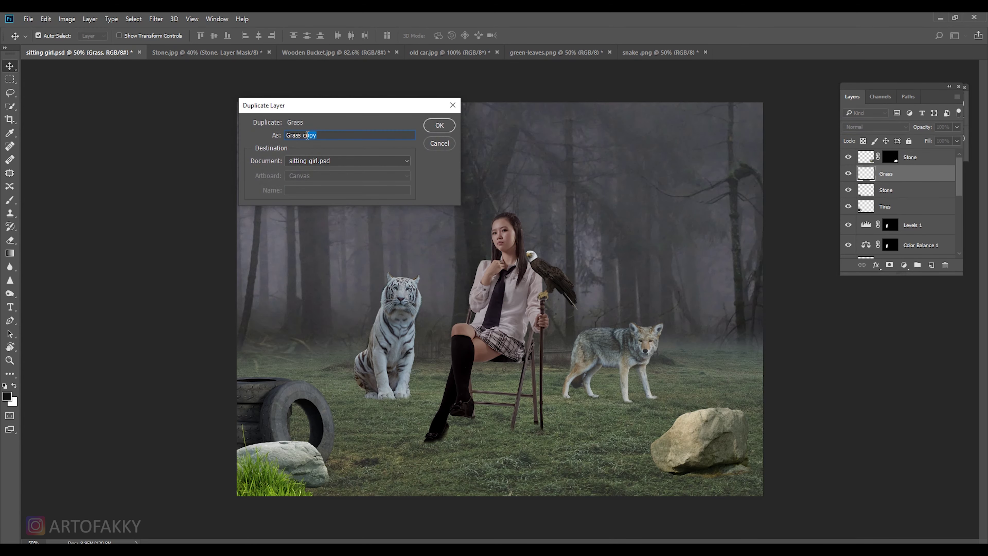
type("02")
key("Return")
key("ctrl+t")
left_click_drag(254, 475, 734, 474)
key("Return")
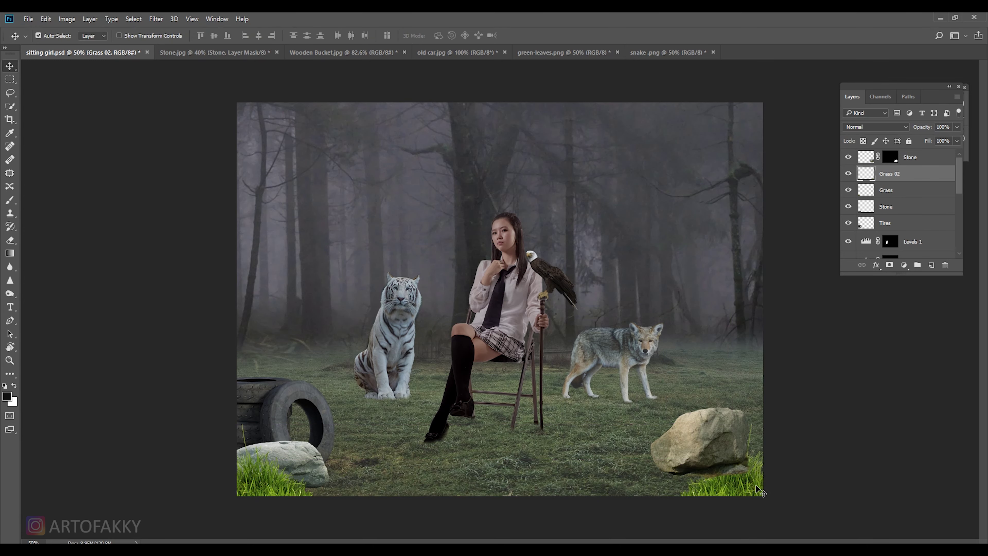
Apply Color Balance to Grass 02 and lower its saturation to -19.
key("ctrl+b")
left_click(768, 144)
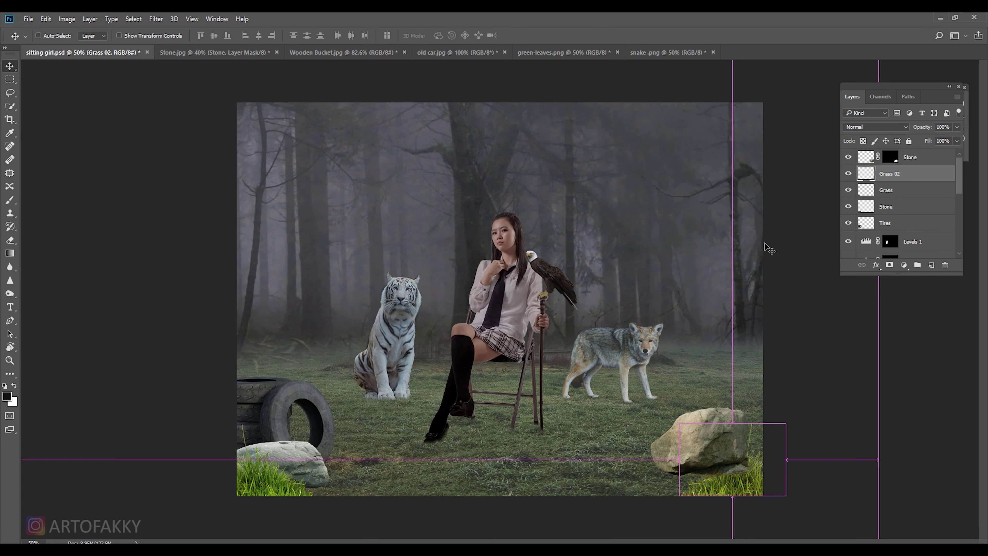
key("ctrl+u")
left_click_drag(781, 290, 772, 290)
left_click(895, 217)
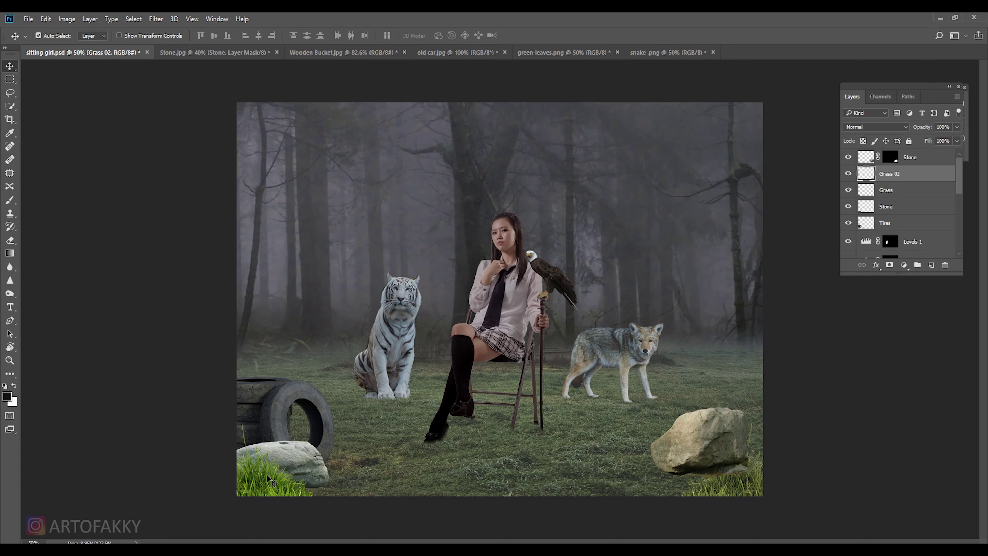
Lower the original Grass layer's saturation to -31.
left_click(906, 189)
key("ctrl+u")
left_click_drag(781, 290, 767, 290)
left_click(895, 217)
Bring up the Wooden Bucket photo with its layer selected.
key("v")
left_click(342, 52)
left_click(920, 162)
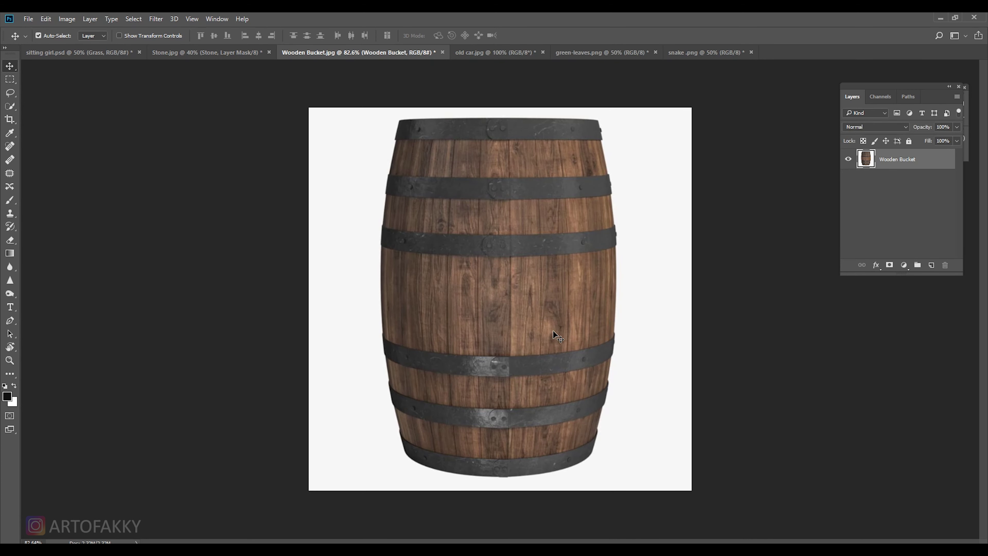
Cut out the wooden barrel with Quick Selection and a mask, then copy it into the composite.
left_click(10, 106)
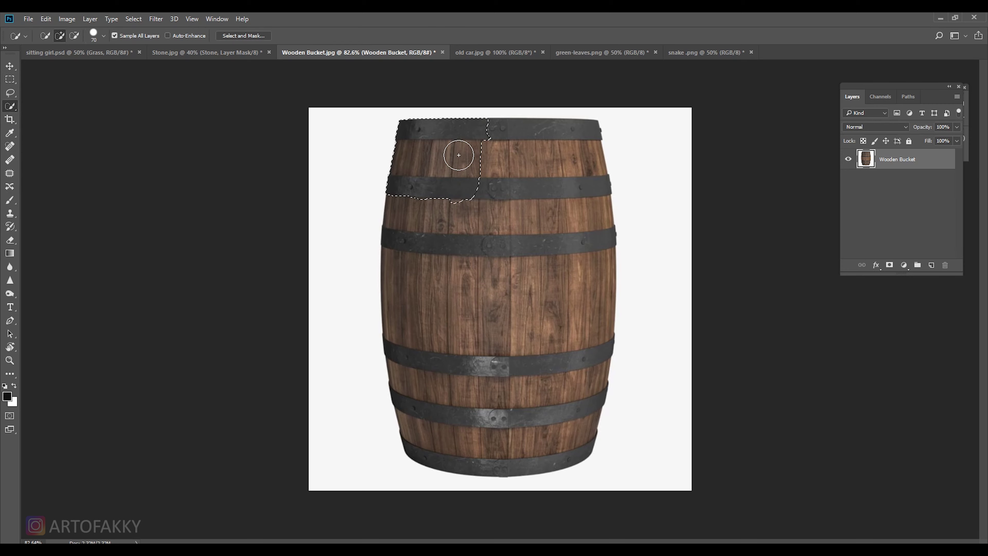
left_click(453, 312)
left_click(890, 266)
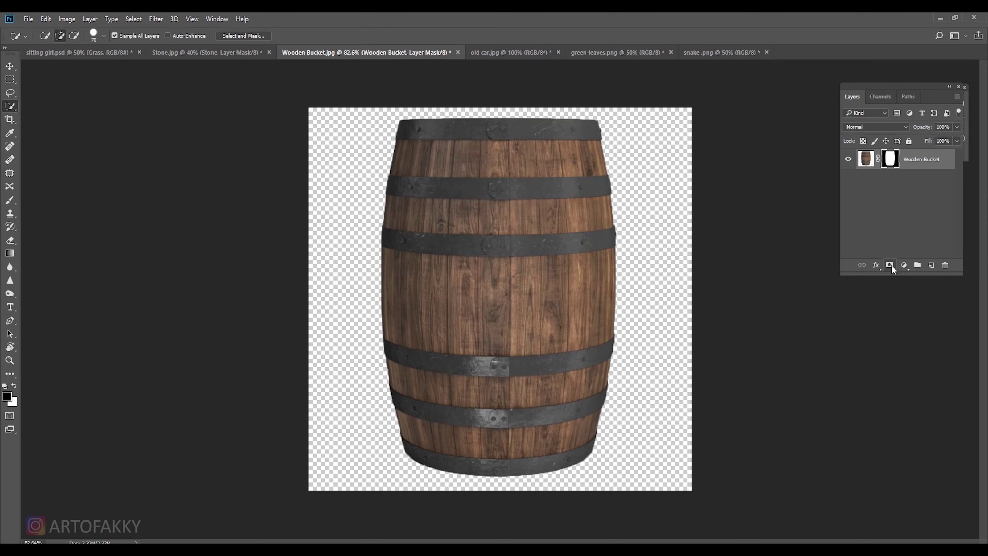
left_click(9, 67)
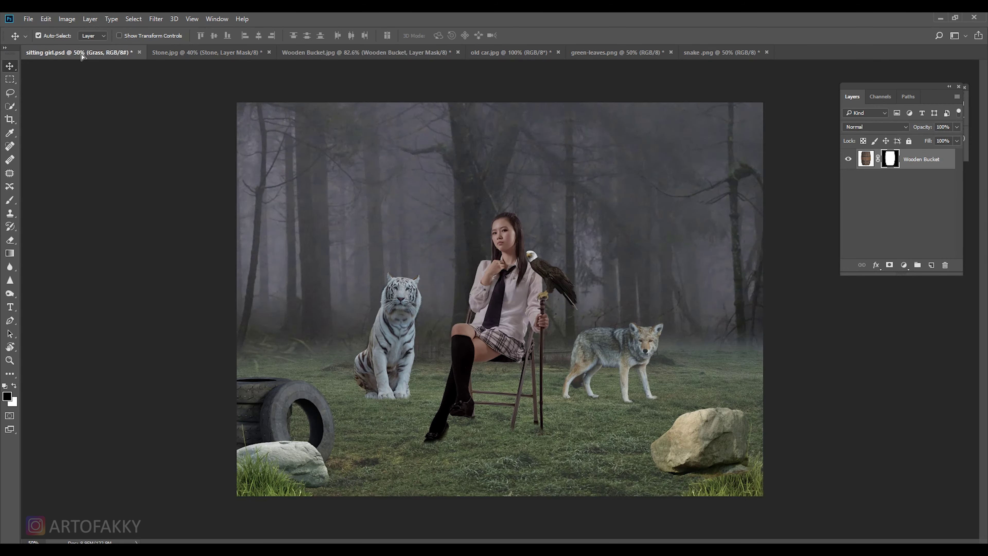
left_click_drag(602, 231, 553, 334)
Scale the barrel to about 28% and place it just right of the wolf.
key("ctrl+t")
left_click_drag(687, 214, 593, 300)
mouse_move(561, 335)
left_mouse_down()
mouse_move(770, 363)
mouse_move(738, 342)
mouse_move(733, 355)
left_mouse_up()
key("Return")
key("ctrl+t")
key("Return")
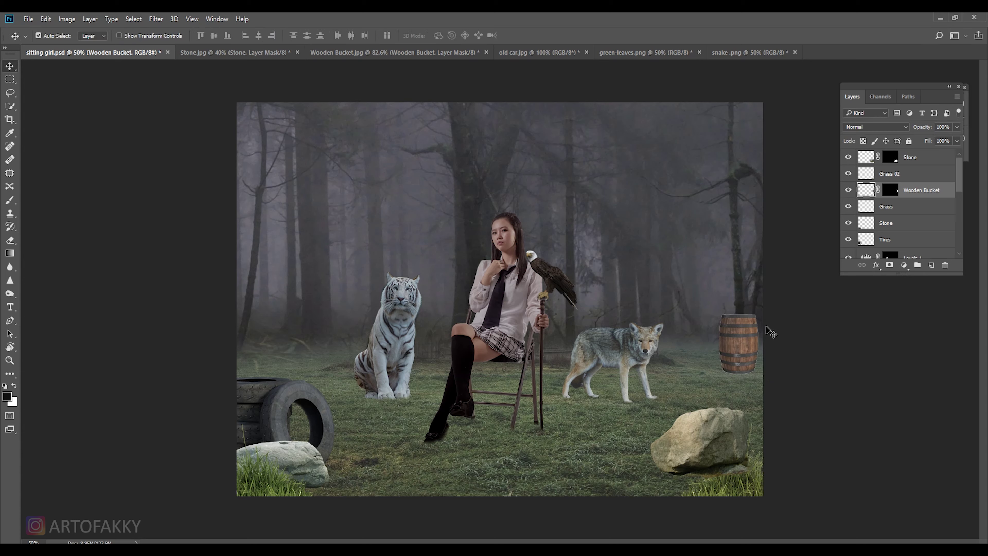
key("ctrl+t")
left_click_drag(735, 336, 737, 338)
key("Return")
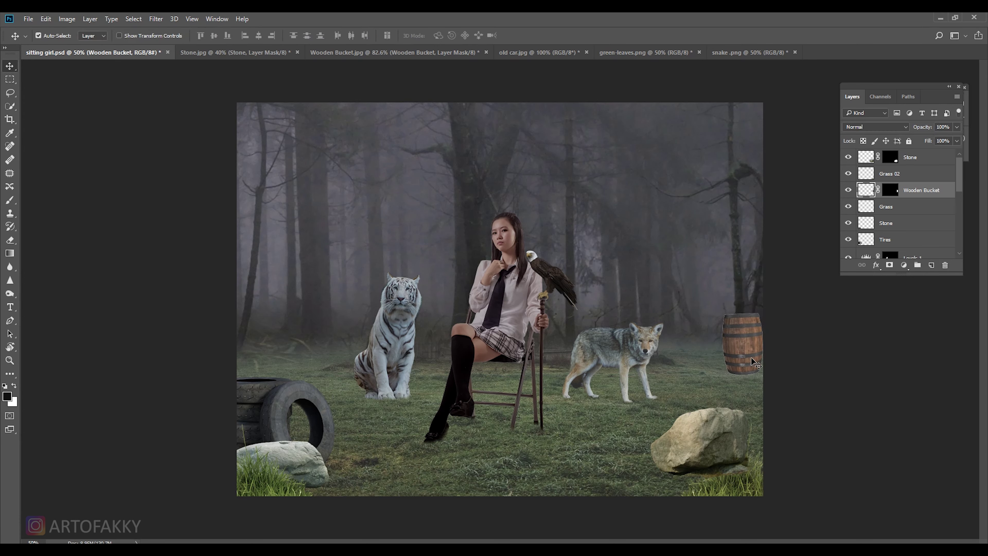
Duplicate the barrel as Wooden Bucket 02, stack it below the original and nudge it left.
right_click(915, 191)
left_click(805, 123)
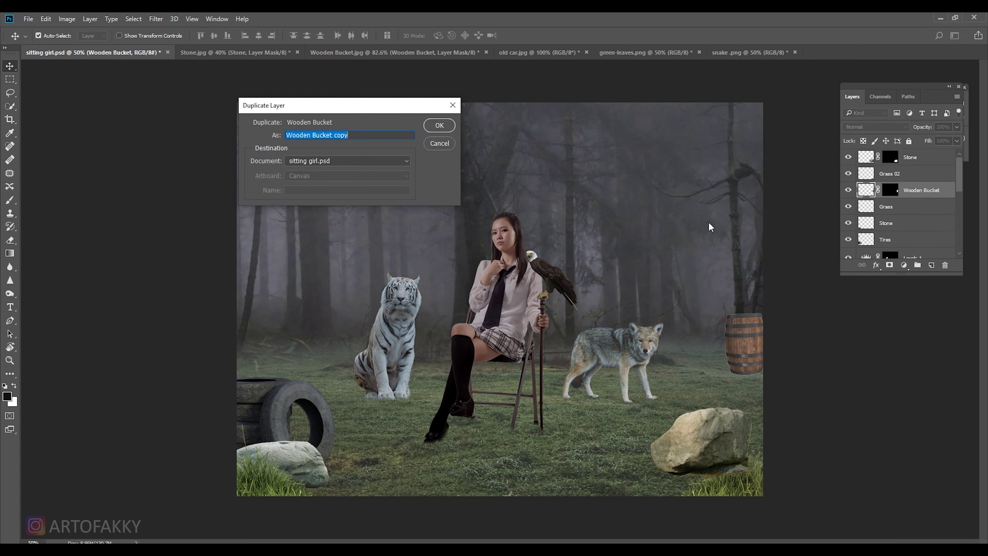
type("02")
key("Return")
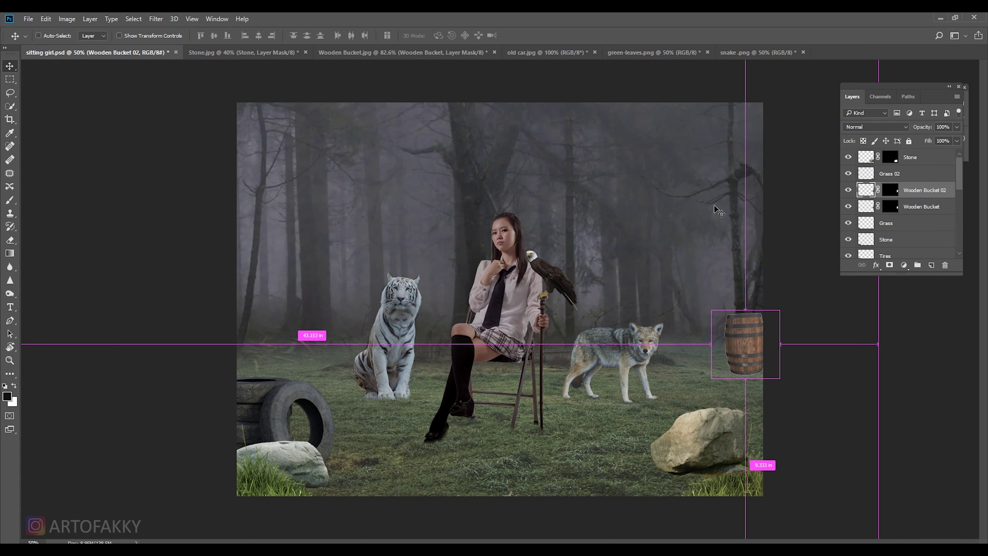
key("ctrl+t")
left_click_drag(811, 347, 763, 308)
key("Escape")
left_click_drag(906, 190, 905, 220)
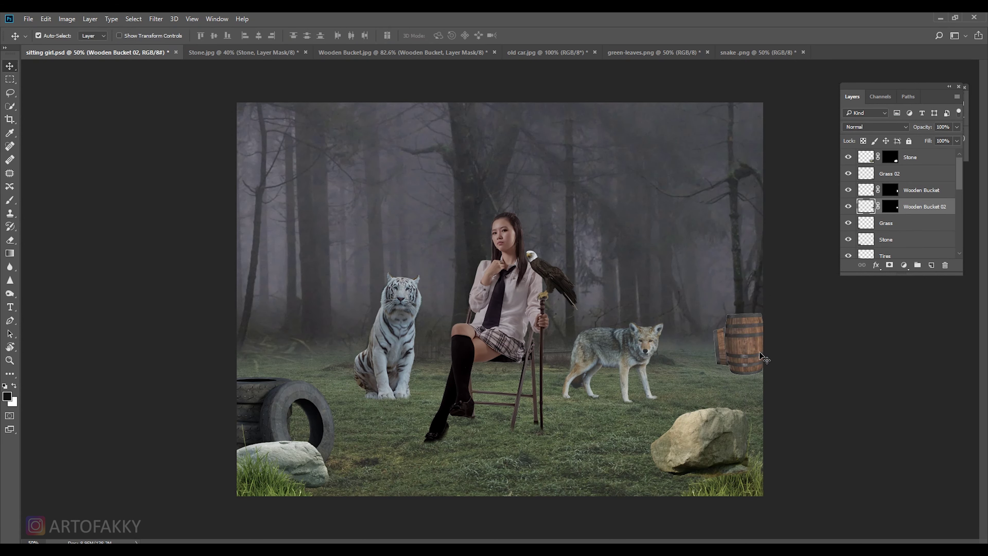
left_click_drag(763, 357, 761, 358)
left_click(969, 304)
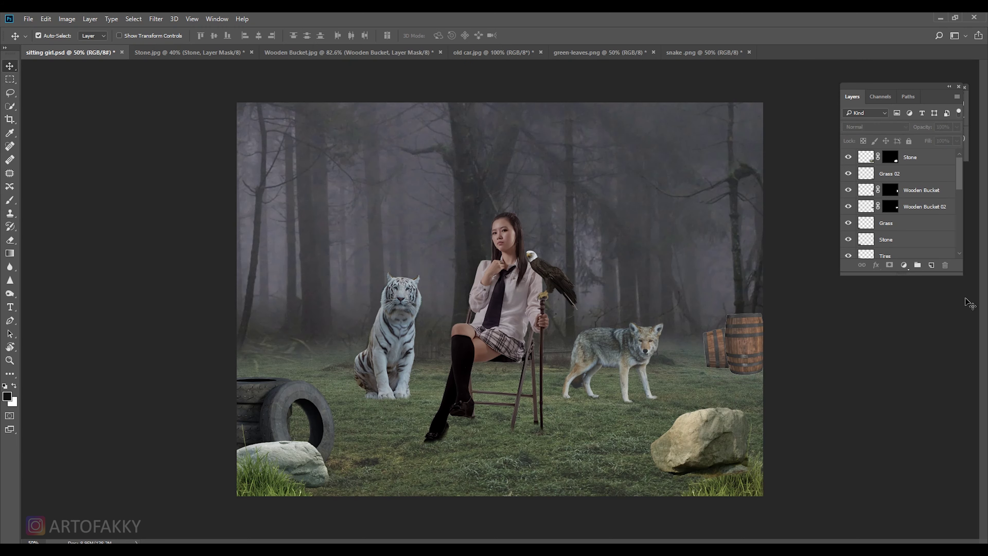
Refine the front and back barrel masks with a small brush.
left_click(909, 191)
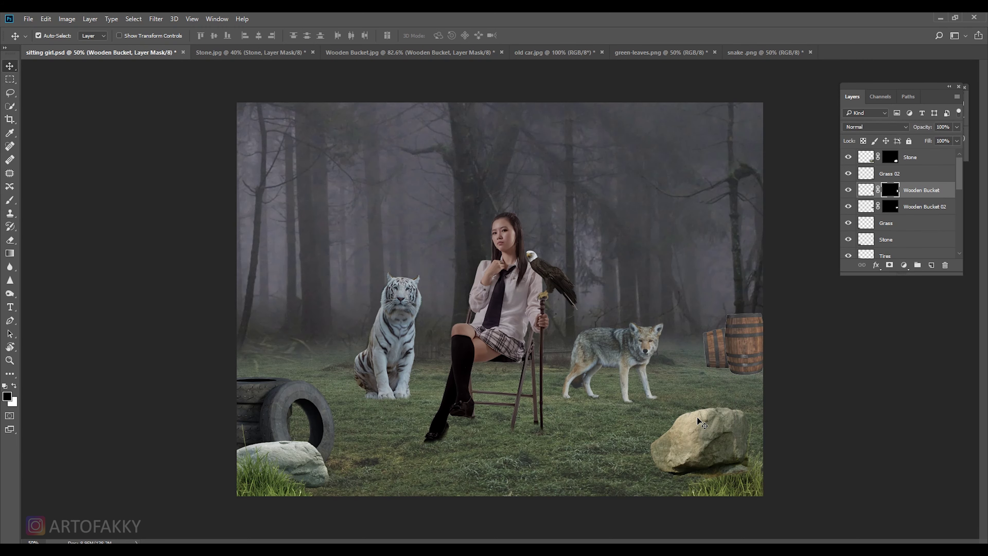
key("b")
scroll(756, 404, "up", 2)
scroll(817, 394, "up", 1)
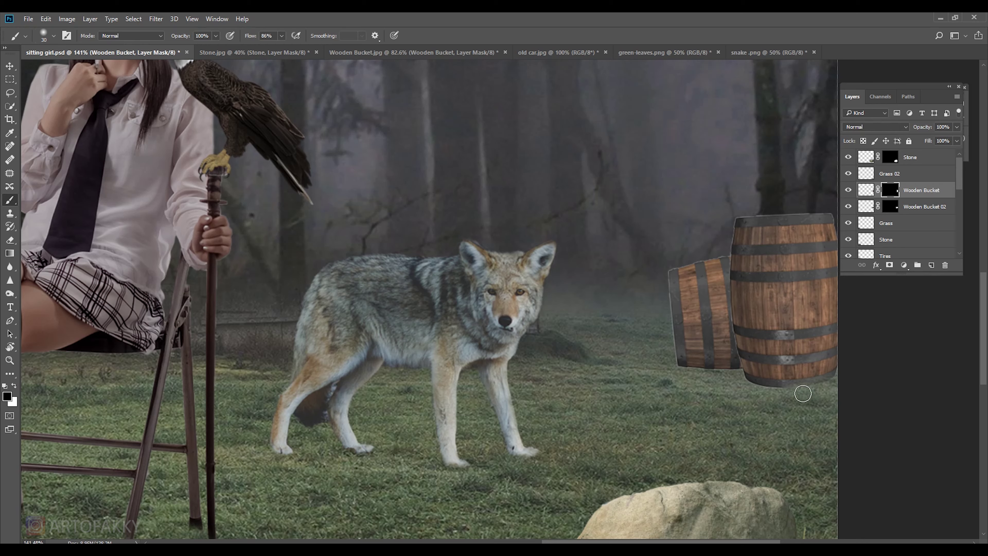
left_click(724, 364, "ctrl")
key("bracketleft")
key("bracketleft")
key("bracketleft")
scroll(730, 357, "up", 1)
scroll(731, 356, "up", 1)
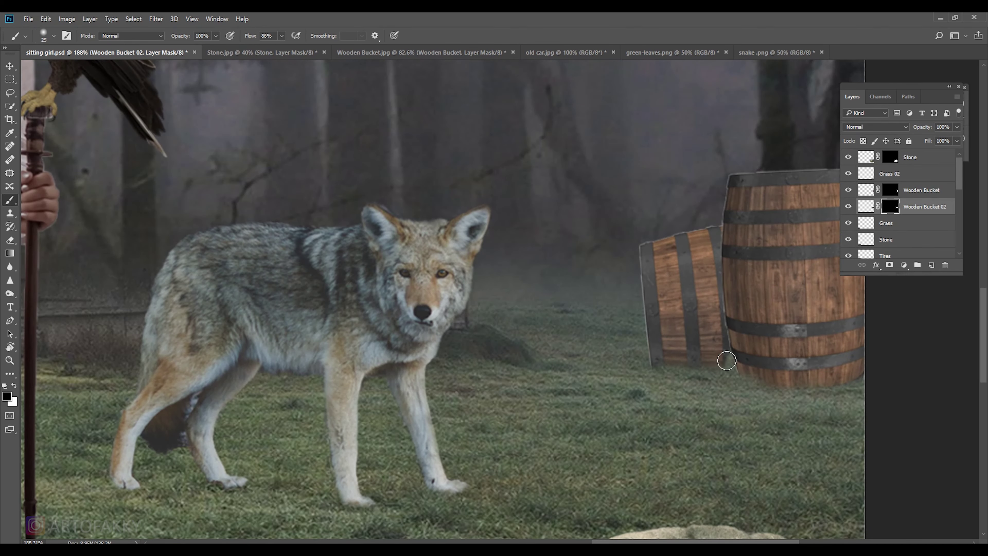
key("v")
scroll(727, 361, "down", 3)
Switch to the old car photo with the Old Car layer selected.
left_click(564, 52)
left_click(512, 369)
key("ctrl+0")
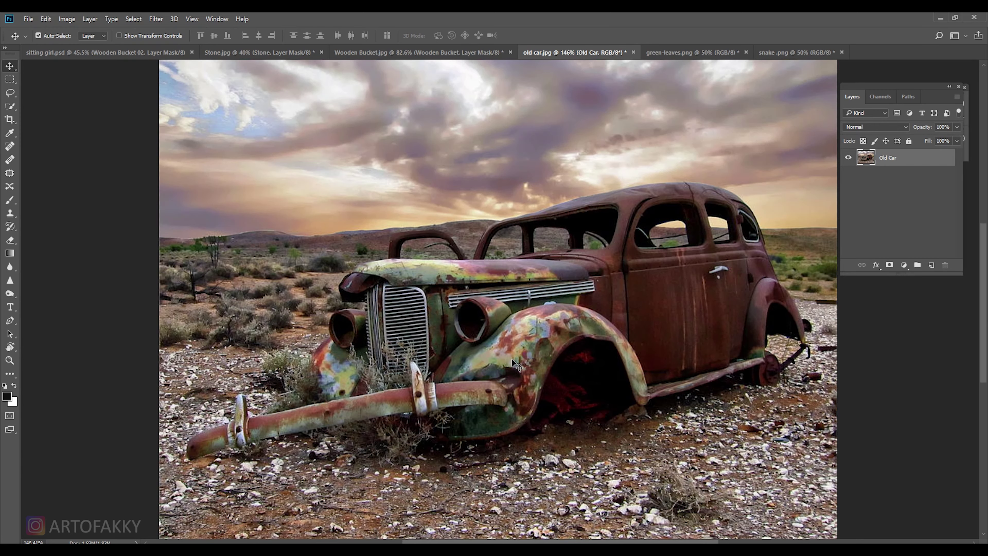
Quick-select the rusty car and mask out its desert background.
left_click(10, 106)
mouse_move(548, 348)
left_mouse_down()
mouse_move(649, 240)
mouse_move(473, 303)
mouse_move(255, 420)
mouse_move(751, 393)
left_mouse_up()
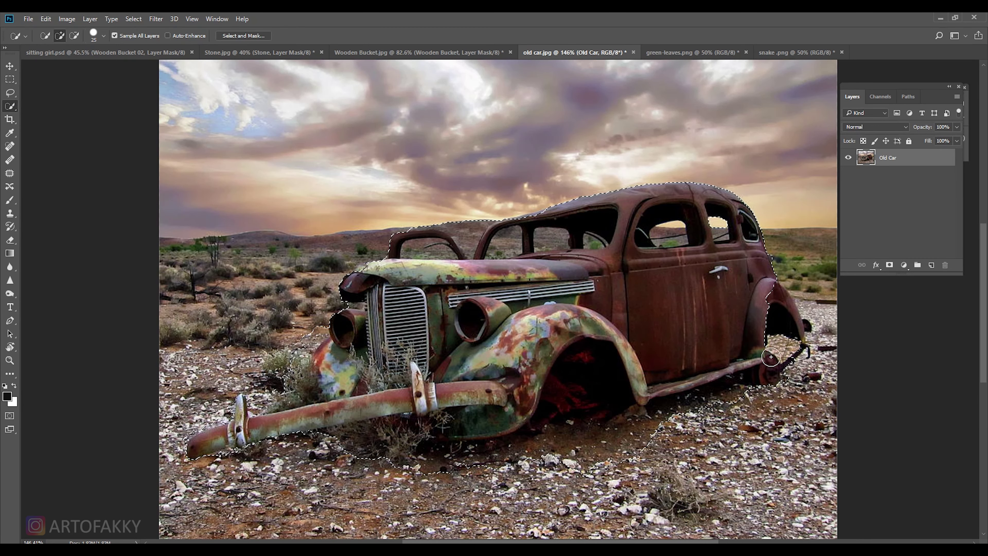
key("bracketleft")
key("bracketleft")
scroll(774, 256, "up", 1)
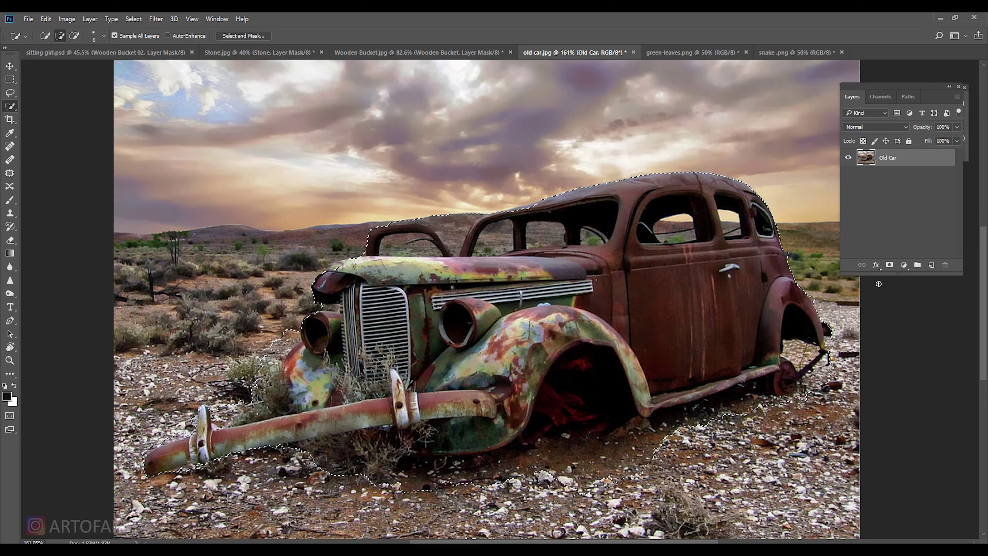
scroll(770, 296, "down", 3)
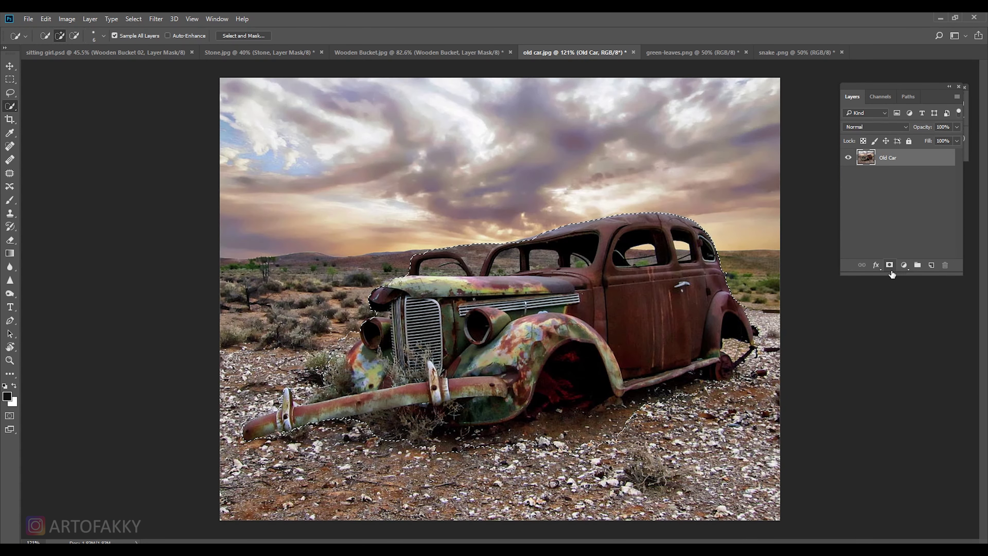
left_click(890, 266)
scroll(444, 290, "up", 9)
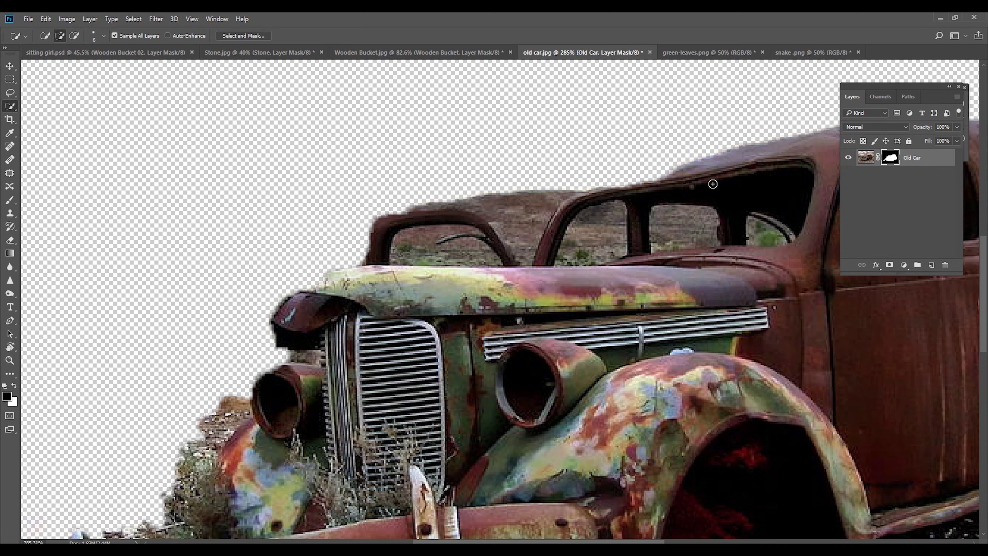
Brush the mask to erase the background wall along the car roof.
key("b")
left_click_drag(513, 196, 517, 211)
scroll(459, 187, "up", 1)
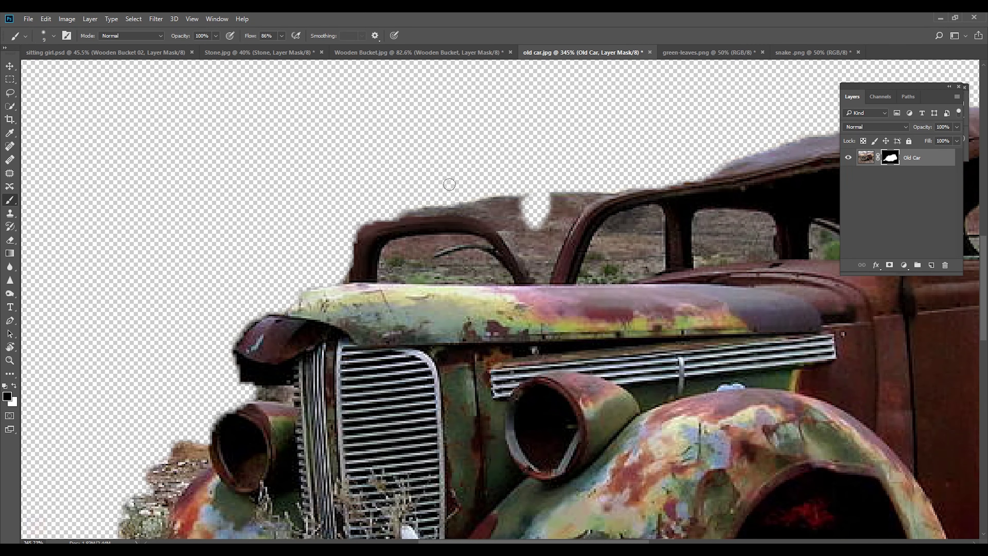
scroll(439, 191, "up", 2)
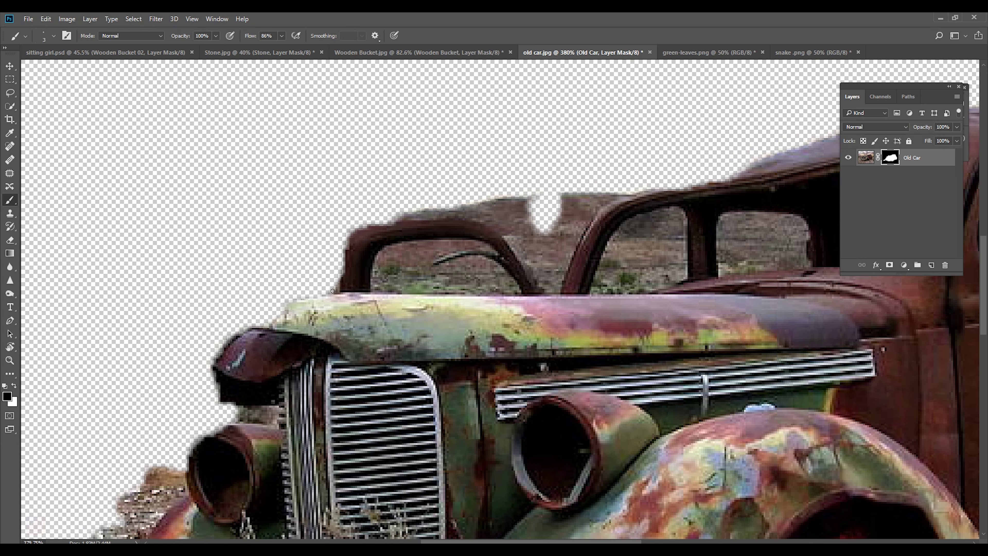
key("bracketright")
key("bracketright")
key("bracketright")
mouse_move(341, 265)
left_mouse_down()
mouse_move(352, 230)
mouse_move(545, 195)
mouse_move(546, 285)
mouse_move(502, 203)
mouse_move(556, 265)
mouse_move(583, 195)
mouse_move(630, 192)
left_mouse_up()
key("bracketright")
key("bracketright")
key("bracketright")
Clean the jagged fringe above the front bumper and fade the ground beneath the car.
left_click_drag(389, 351, 653, 199)
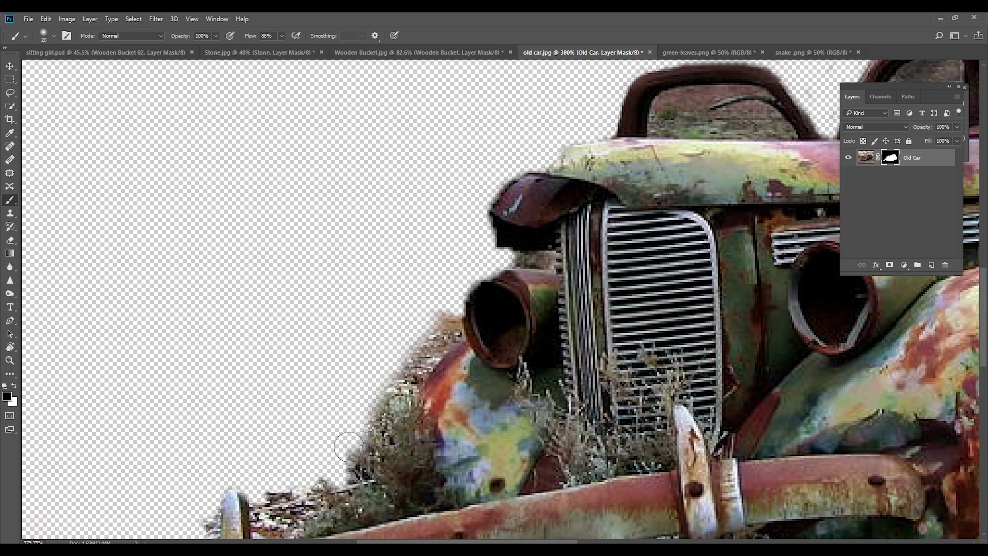
left_click_drag(389, 350, 319, 243)
key("bracketright")
key("bracketright")
key("bracketright")
key("bracketleft")
key("bracketleft")
key("bracketleft")
left_click_drag(149, 446, 229, 403)
left_click_drag(282, 482, 206, 487)
scroll(587, 440, "down", 5)
key("bracketright")
key("bracketright")
key("bracketright")
left_click_drag(282, 36, 299, 49)
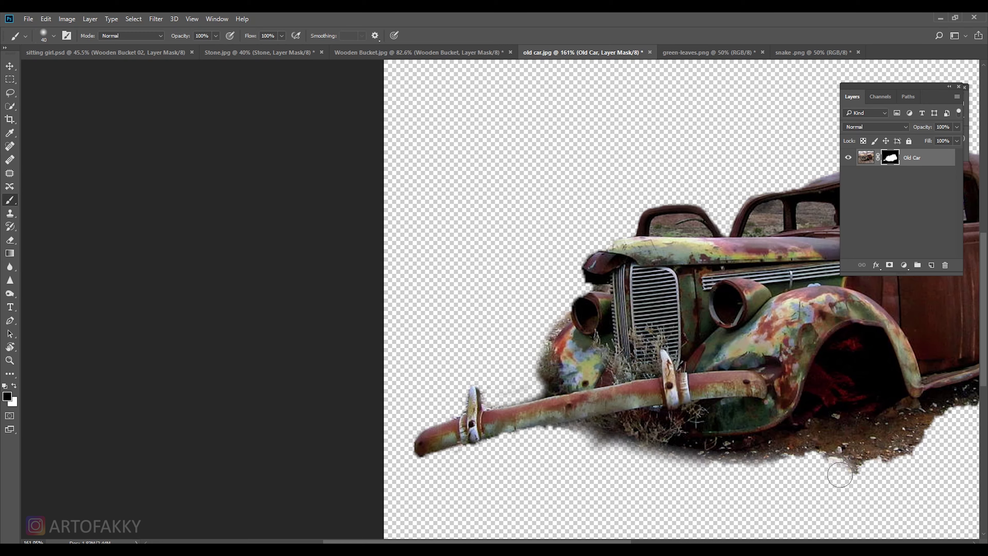
Make the rear and front side windows see-through on the mask.
left_click_drag(840, 475, 457, 467)
scroll(711, 397, "up", 2)
key("bracketright")
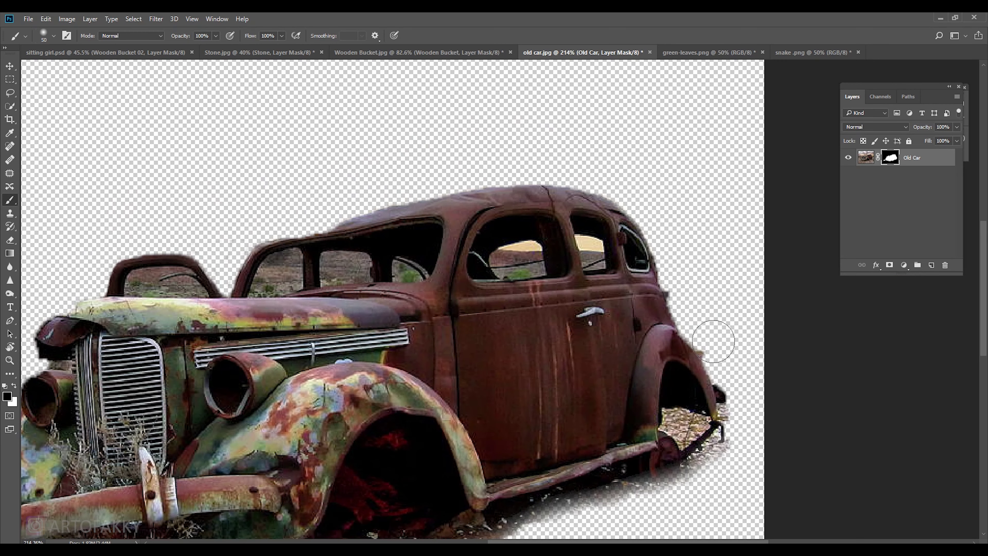
scroll(540, 246, "up", 2)
key("bracketleft")
key("bracketleft")
mouse_move(486, 257)
left_mouse_down()
mouse_move(609, 262)
mouse_move(625, 273)
mouse_move(871, 277)
left_mouse_up()
scroll(609, 262, "up", 1)
key("bracketright")
mouse_move(375, 246)
left_mouse_down()
mouse_move(414, 249)
mouse_move(435, 269)
left_mouse_up()
Clear leftover background from the left and upper windows, keeping the wiper rod.
mouse_move(280, 273)
left_mouse_down()
mouse_move(316, 244)
mouse_move(284, 308)
mouse_move(258, 304)
left_mouse_up()
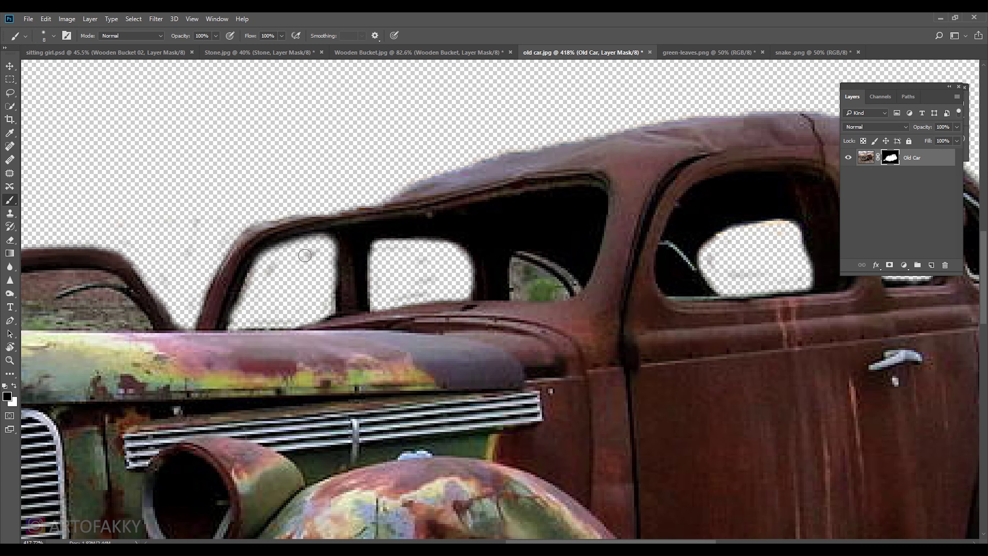
left_click_drag(125, 299, 440, 241)
left_click_drag(309, 241, 405, 222)
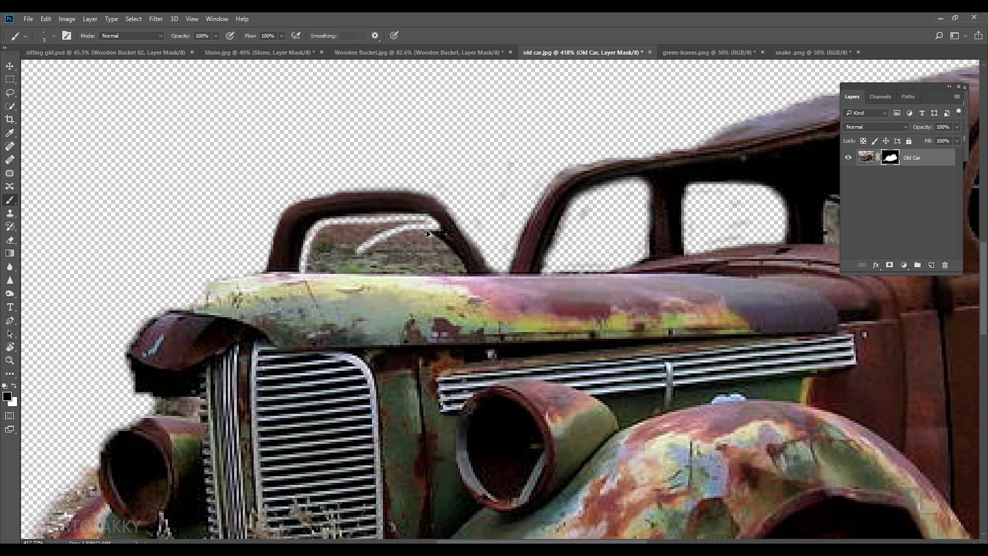
key("bracketright")
mouse_move(362, 220)
left_mouse_down()
mouse_move(424, 232)
mouse_move(327, 251)
mouse_move(449, 269)
mouse_move(374, 238)
mouse_move(439, 249)
left_mouse_up()
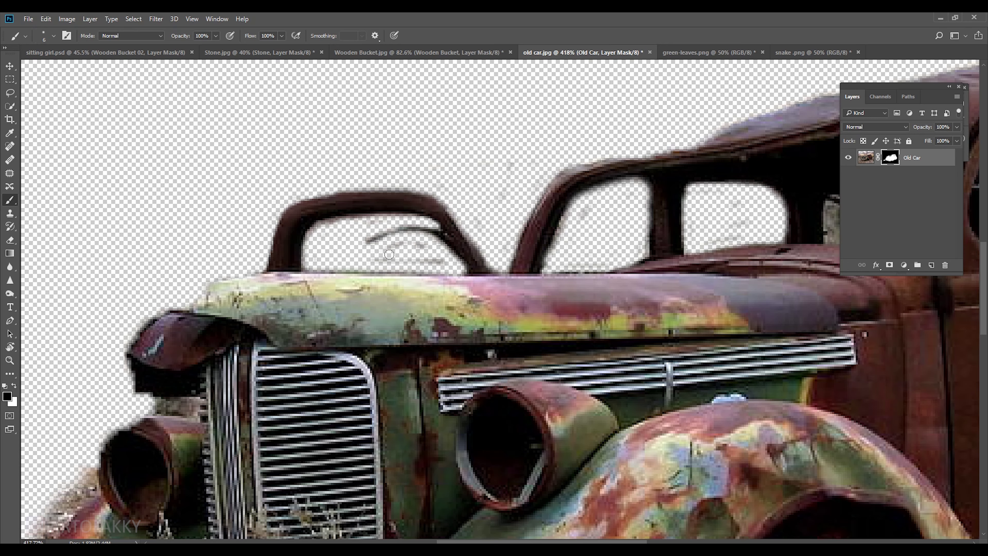
Remove the green behind the small window and begin a horizontal flip of the car.
scroll(238, 337, "down", 3)
scroll(238, 337, "up", 2)
scroll(238, 336, "down", 3)
key("bracketright")
key("bracketright")
key("bracketright")
scroll(298, 423, "down", 2)
scroll(510, 362, "up", 5)
mouse_move(506, 195)
left_mouse_down()
mouse_move(552, 218)
mouse_move(517, 220)
left_mouse_up()
scroll(575, 303, "down", 5)
key("ctrl+t")
right_click(575, 304)
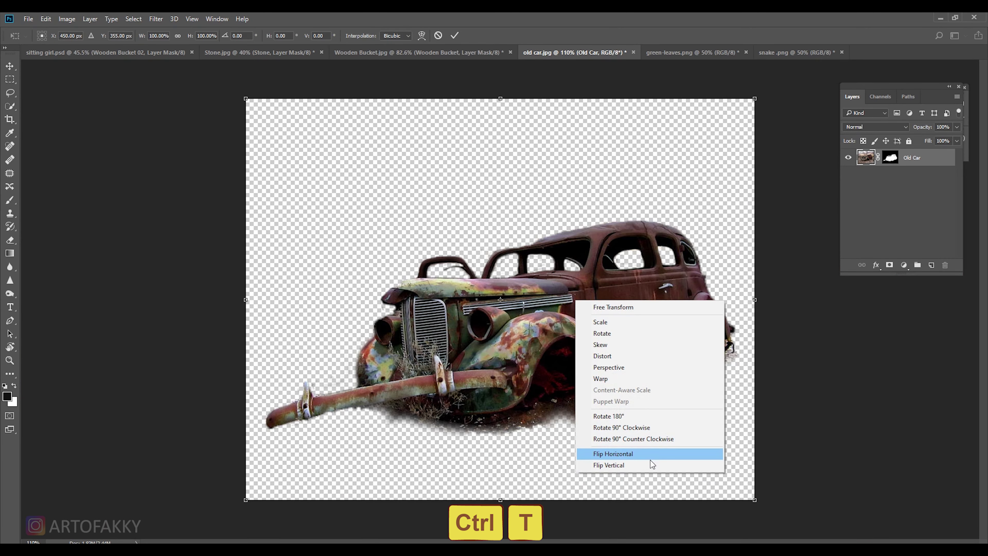
Mirror the old car horizontally and shrink it proportionally about its centre.
left_click(638, 455)
key("Return")
key("ctrl+t")
mouse_move(755, 98)
left_mouse_down()
mouse_move(621, 206)
mouse_move(412, 308)
left_mouse_up()
key("Return")
key("ctrl+t")
key("Return")
Place the car in sitting girl.psd and move its layer below the Tiger layer.
key("ctrl+t")
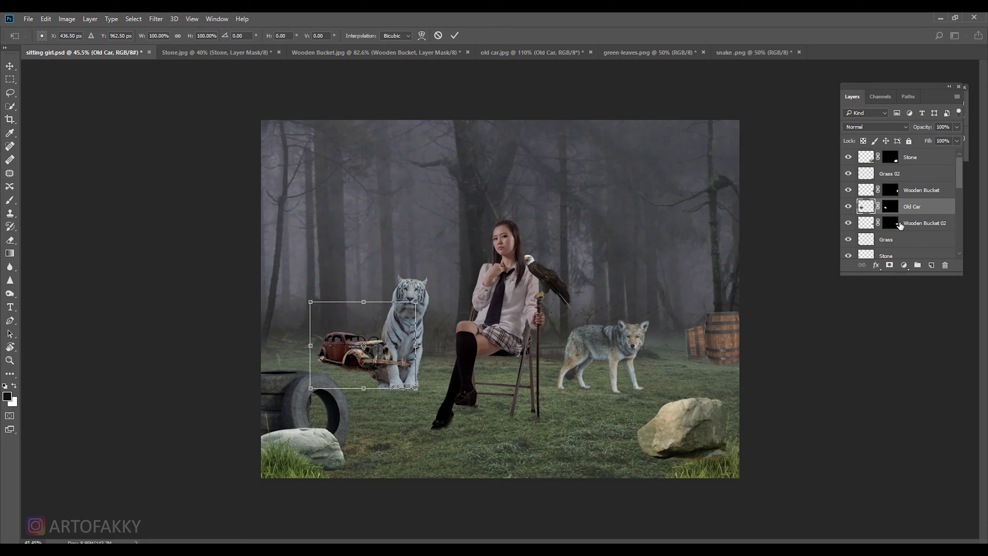
key("Return")
key("ctrl+bracketleft")
key("ctrl+bracketleft")
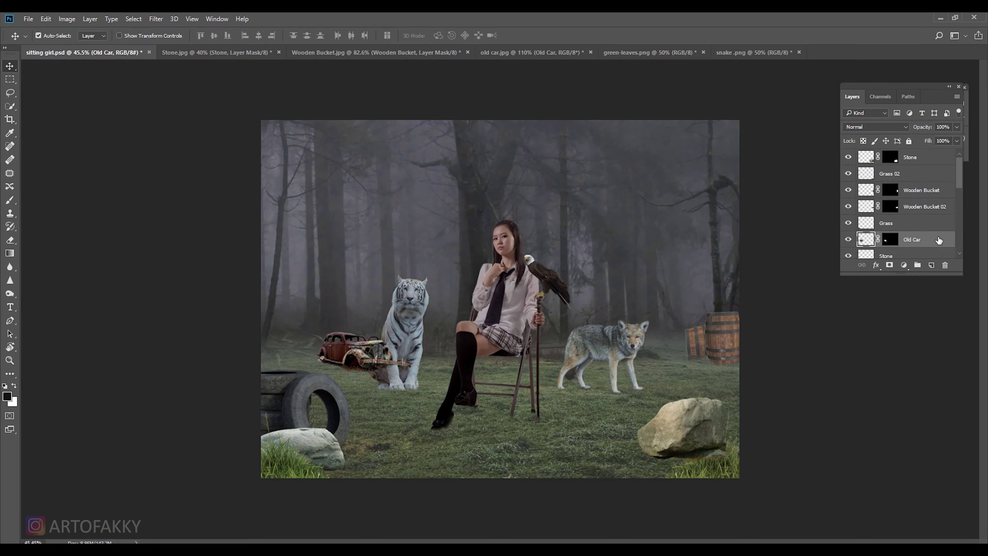
key("ctrl+bracketleft")
key("ctrl+bracketleft")
key("ctrl+bracketleft")
key("ctrl+bracketleft")
left_click_drag(937, 221, 927, 216)
Enlarge and level the car behind the tiger, nudging it into position.
key("ctrl+t")
mouse_move(441, 282)
left_mouse_down()
mouse_move(446, 256)
mouse_move(456, 310)
left_mouse_up()
left_click_drag(469, 277, 436, 271)
key("Return")
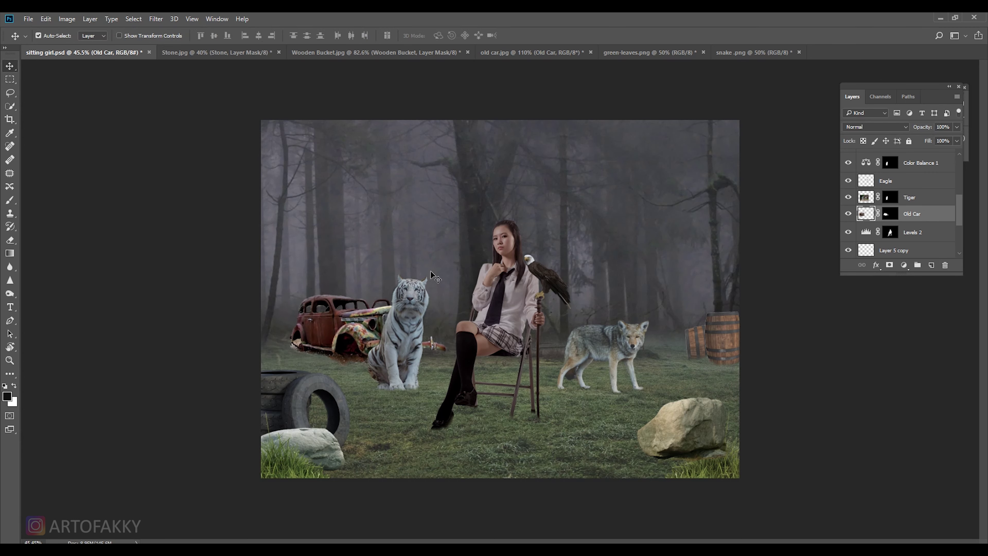
key("shift+Down")
key("shift+Down")
key("shift+Down")
key("shift+Down")
key("shift+Up")
key("shift+Up")
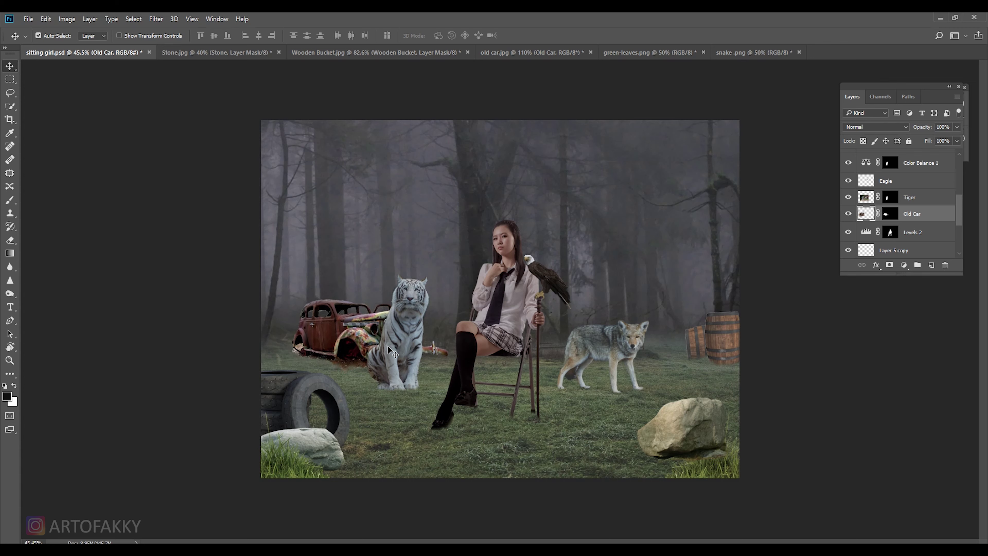
Desaturate the car to -32 and tint it greener with Color Balance.
key("ctrl+u")
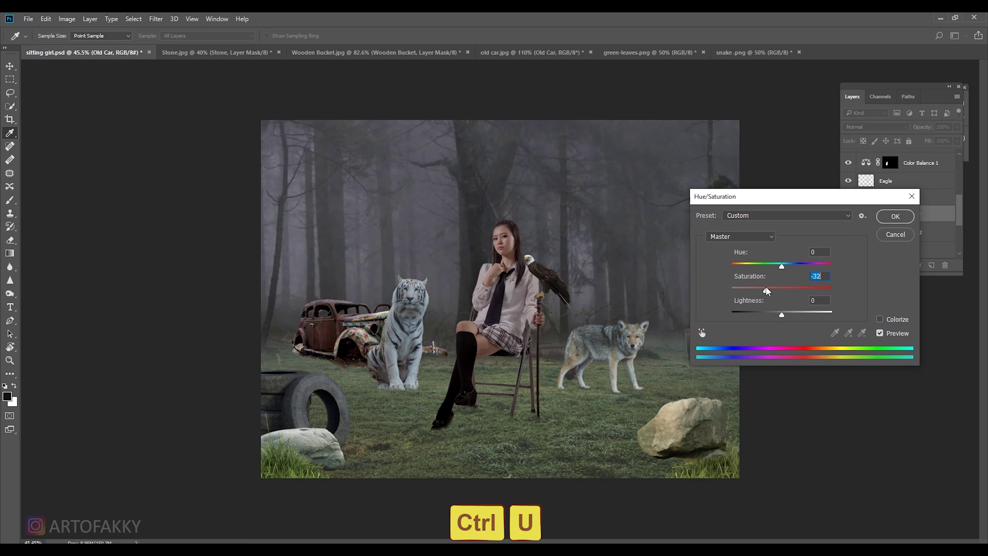
left_click(894, 216)
key("ctrl+b")
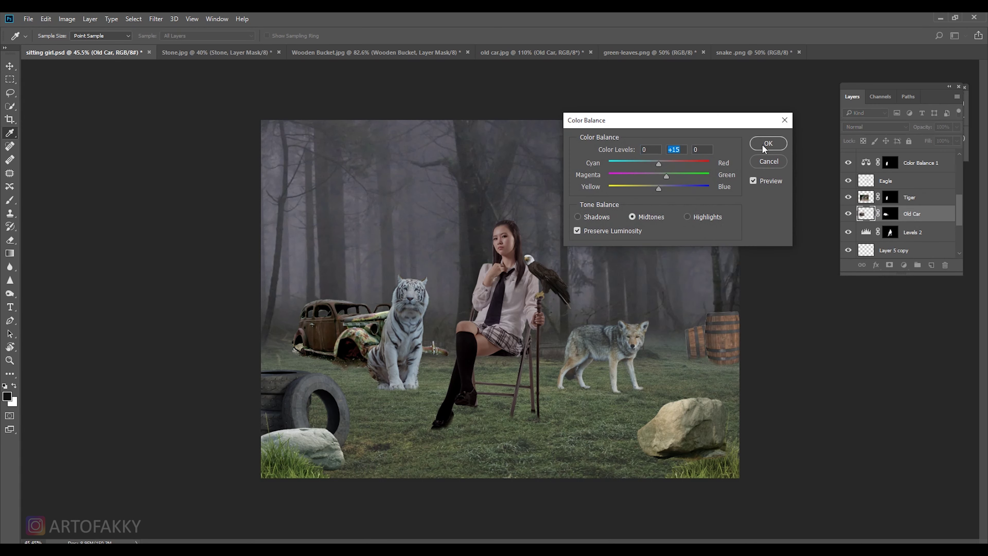
left_click(767, 143)
Set a brush at 58% flow and size 80 on the Old Car mask.
left_click(890, 214)
key("b")
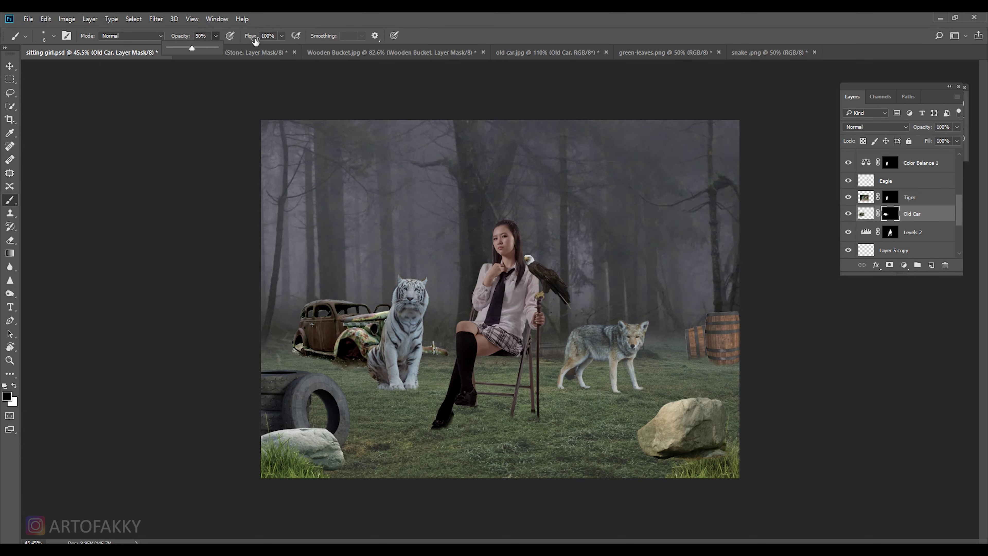
key("shift+5")
key("shift+8")
key("bracketleft")
key("bracketleft")
key("bracketleft")
scroll(355, 377, "up", 2)
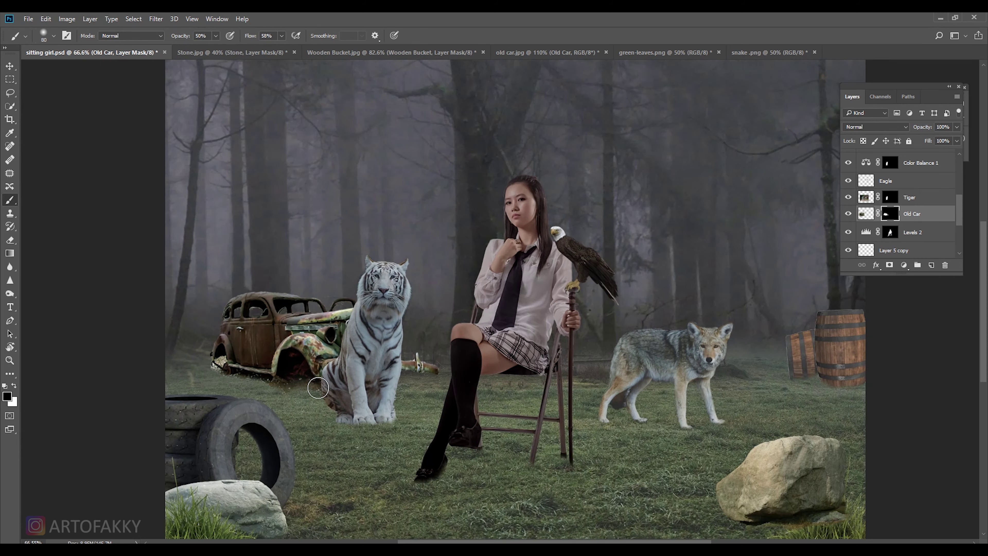
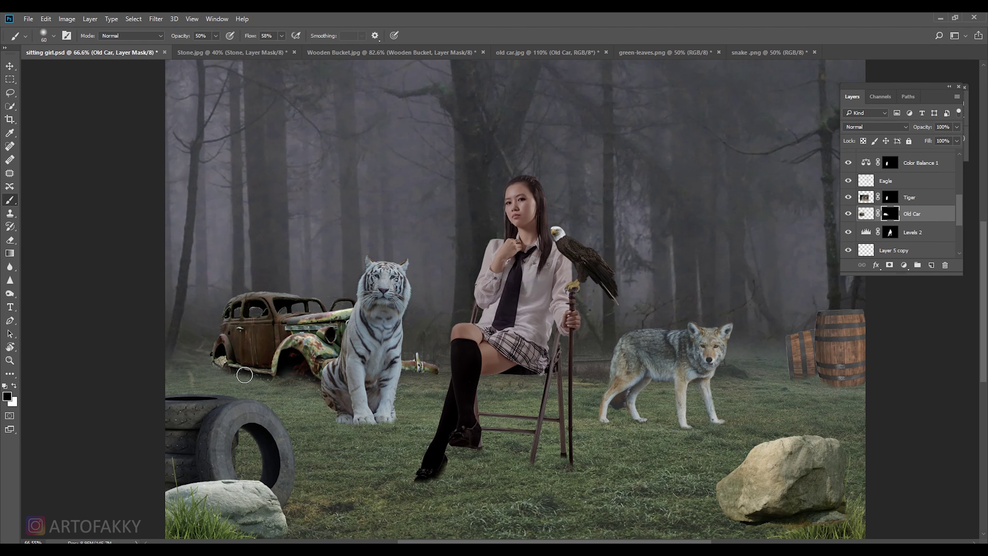
Zoom out, touch up the Old Car mask, and bring up the green-leaves.png document.
scroll(428, 350, "down", 2)
scroll(506, 343, "up", 1)
scroll(584, 334, "down", 3)
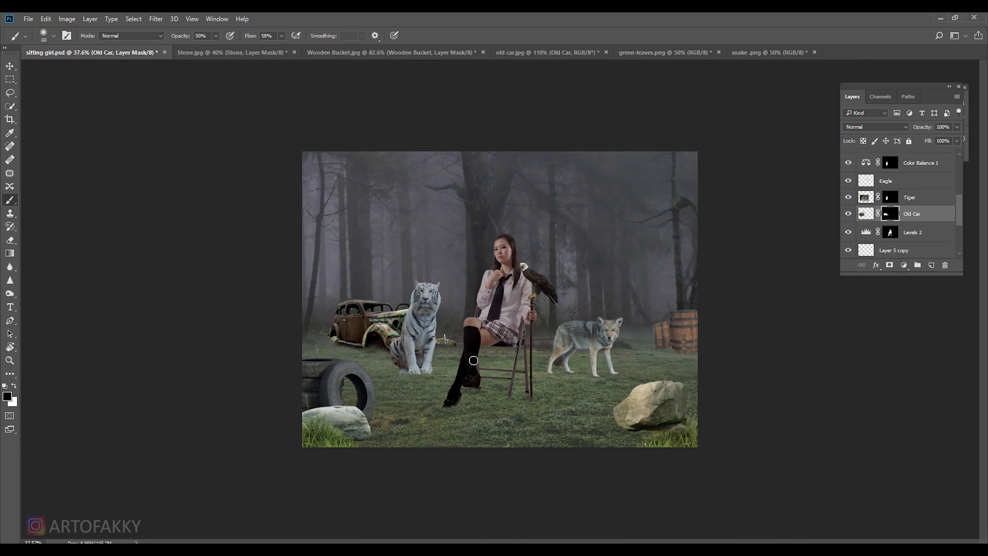
key("v")
key("b")
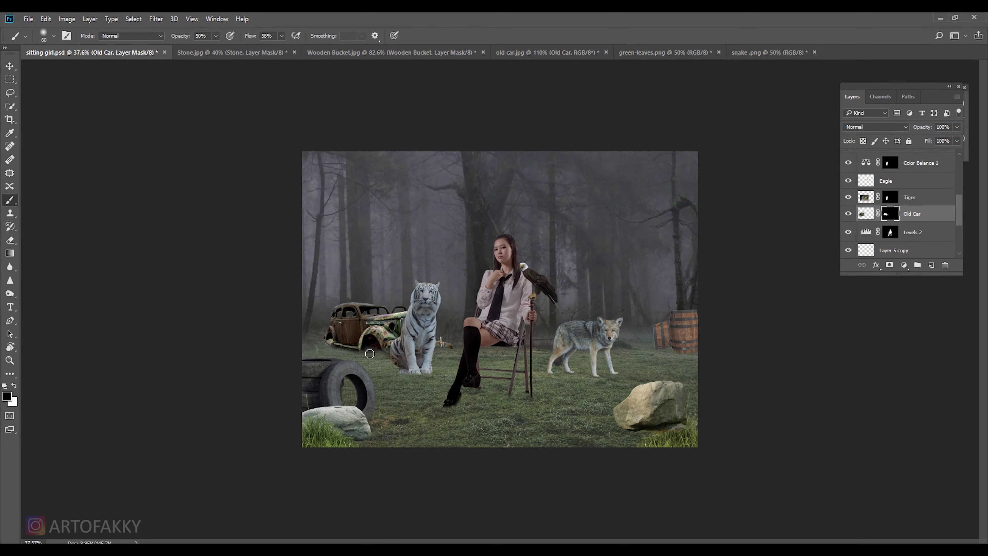
key("v")
left_click(650, 57)
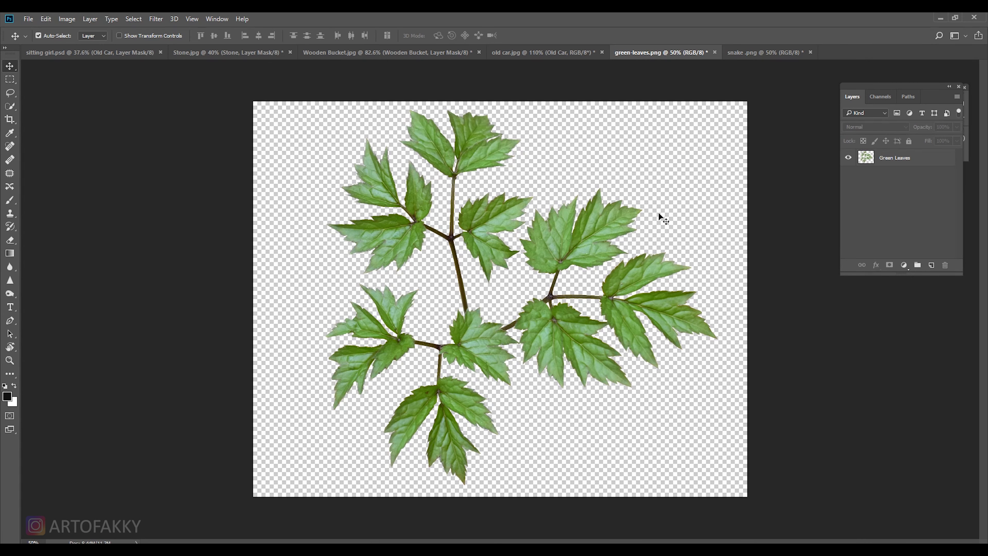
Select the Green Leaves layer and scale the leaves down around their centre.
right_click(579, 255)
left_click(599, 257)
key("ctrl+t")
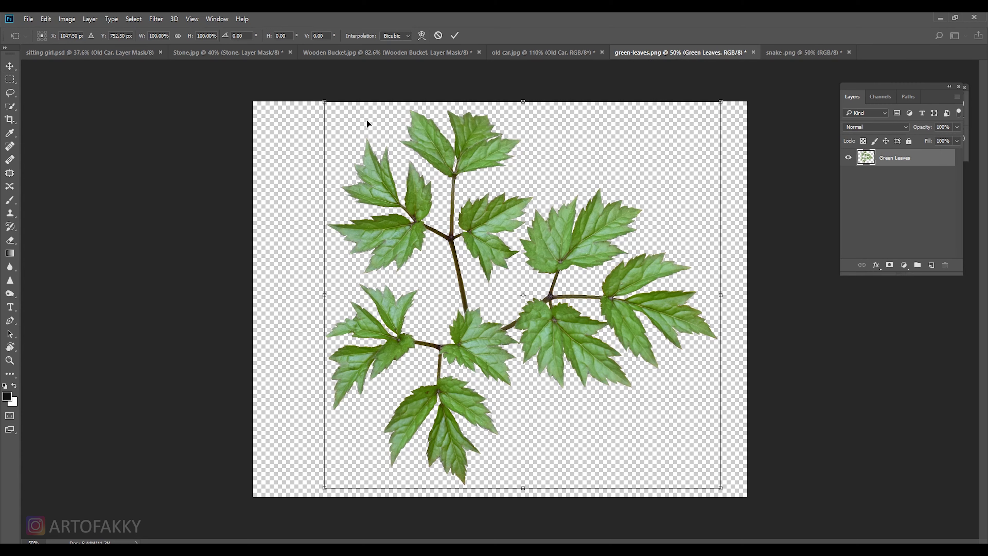
left_click_drag(321, 100, 376, 192)
key("Return")
Drag the leaves into the sitting girl composite, shrink them, and place them top-left.
mouse_move(436, 228)
left_mouse_down()
mouse_move(443, 242)
mouse_move(456, 225)
left_mouse_up()
key("ctrl+t")
left_click_drag(446, 170, 432, 183)
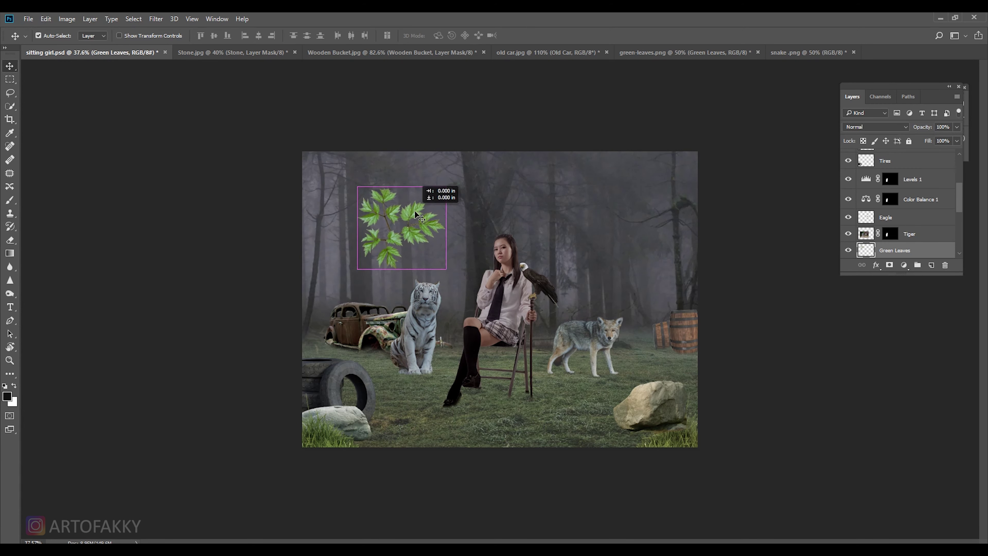
left_click_drag(418, 221, 366, 179)
key("Return")
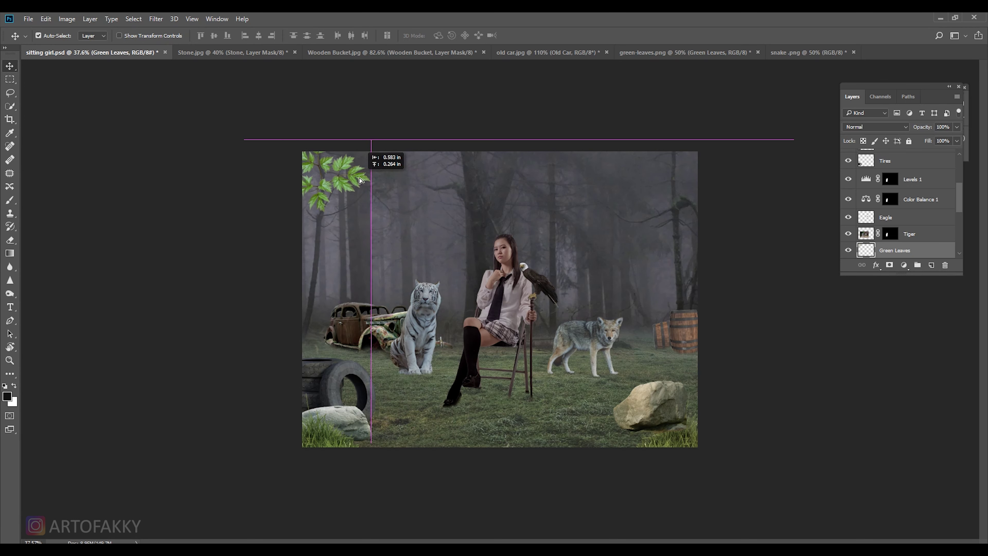
Adjust the leaves' colour balance, lower their saturation, then enlarge and slightly rotate them.
key("ctrl+b")
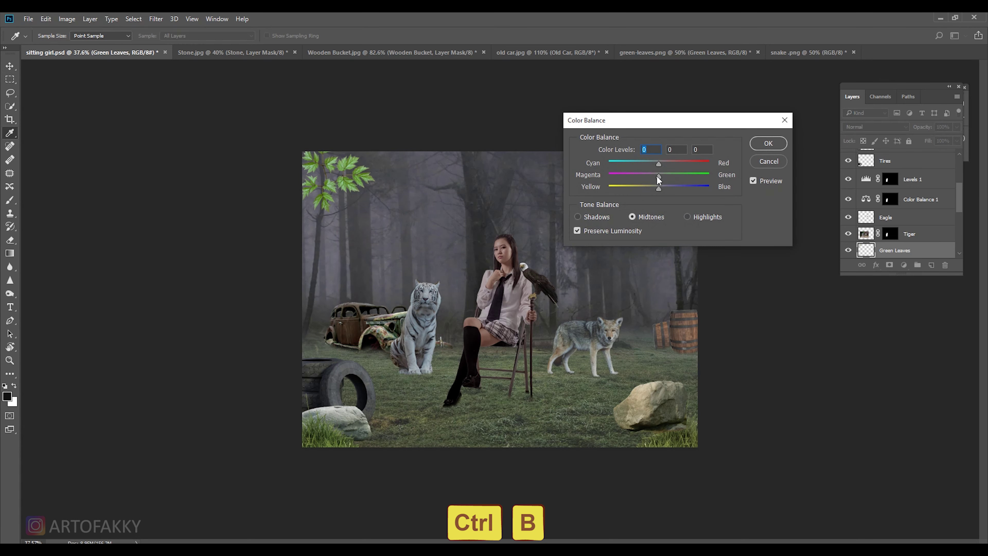
left_click(769, 144)
key("ctrl+u")
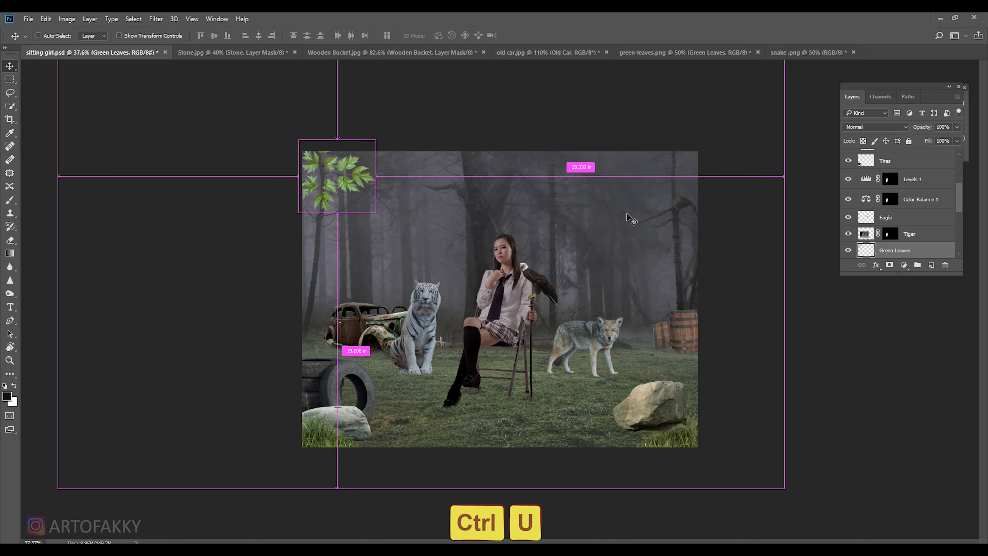
left_click_drag(776, 293, 763, 292)
left_click(894, 216)
key("ctrl+t")
left_click_drag(377, 203, 390, 216)
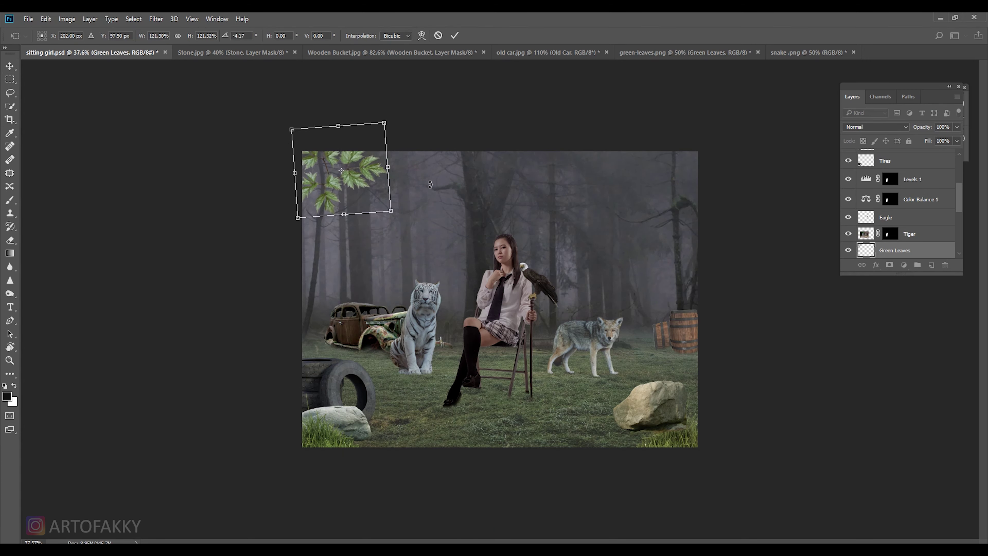
key("Return")
Switch to the snake image and scale the snake down.
key("ctrl+shift+Tab")
key("ctrl+t")
mouse_move(709, 121)
left_mouse_down()
mouse_move(653, 176)
mouse_move(624, 187)
left_mouse_up()
key("Return")
Lower the snake's saturation to -39 and drag it into the sitting girl composite.
key("ctrl+u")
left_click_drag(781, 288, 763, 290)
left_click(895, 215)
key("v")
left_click_drag(509, 268, 698, 365)
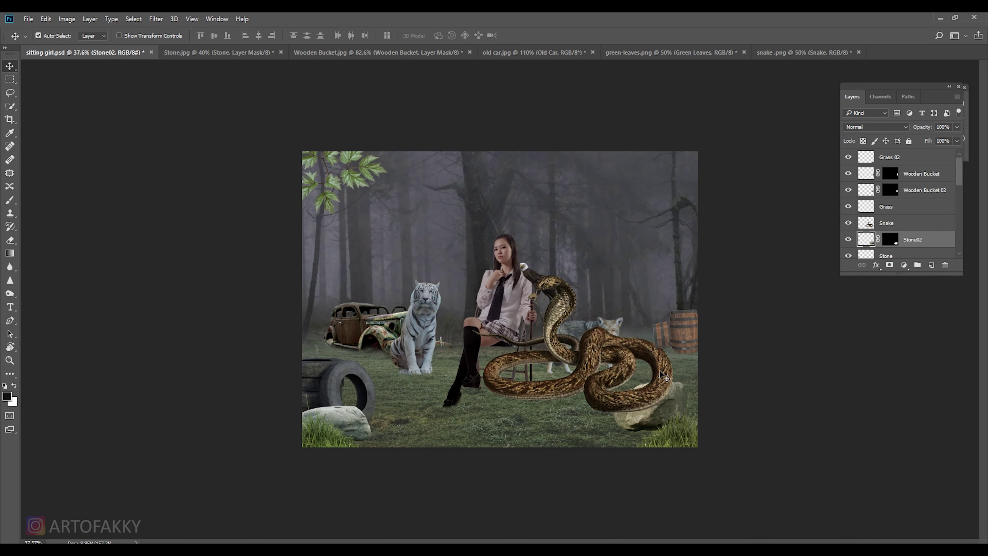
Shrink the snake and move it onto the right-hand stone beside the wolf.
key("ctrl+t")
left_click_drag(948, 143, 683, 276)
mouse_move(623, 370)
left_mouse_down()
mouse_move(589, 360)
mouse_move(679, 390)
left_mouse_up()
key("Return")
key("ctrl+plus")
key("ctrl+plus")
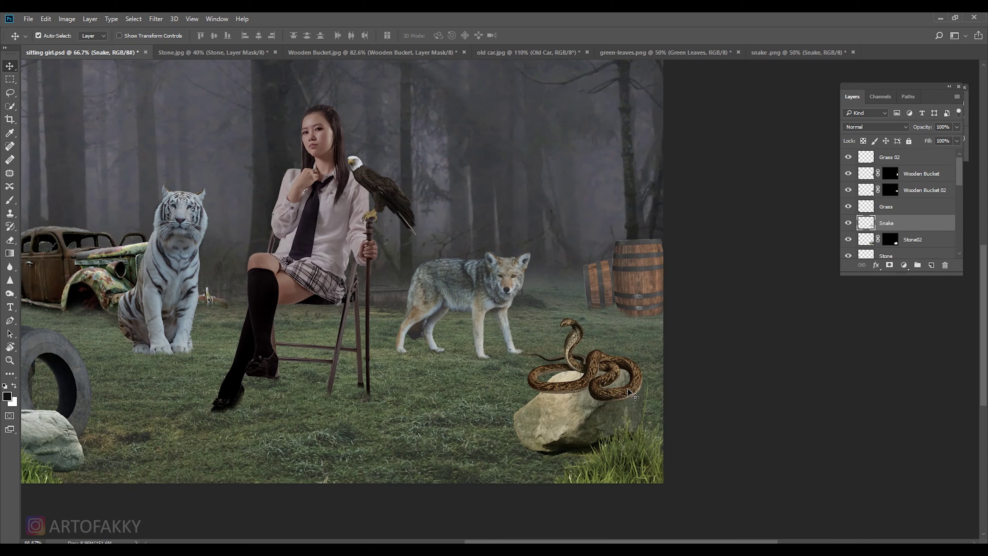
Warp the snake so its body bends over the rock.
key("ctrl+t")
right_click(628, 388)
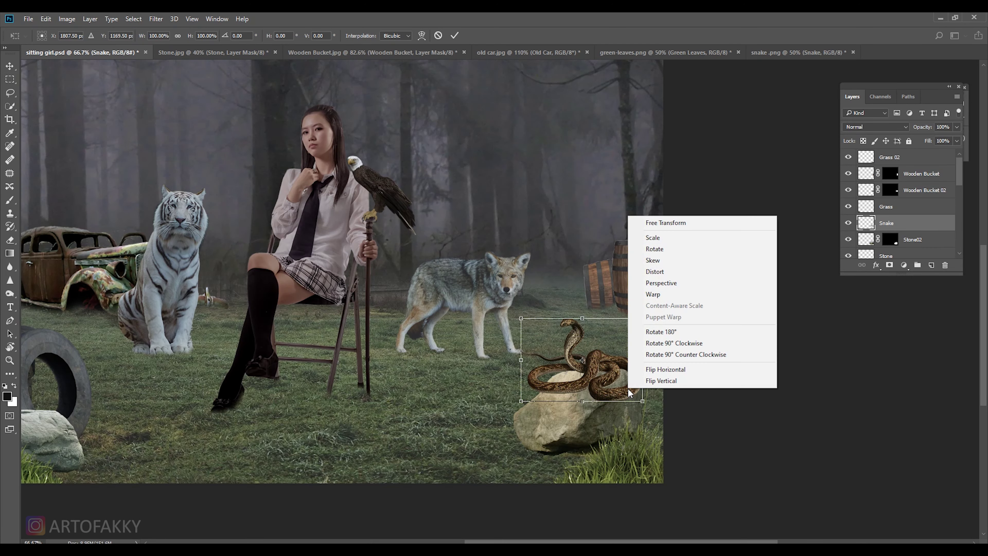
left_click(663, 295)
mouse_move(535, 377)
left_mouse_down()
mouse_move(516, 408)
mouse_move(535, 436)
left_mouse_up()
left_click_drag(643, 379, 649, 382)
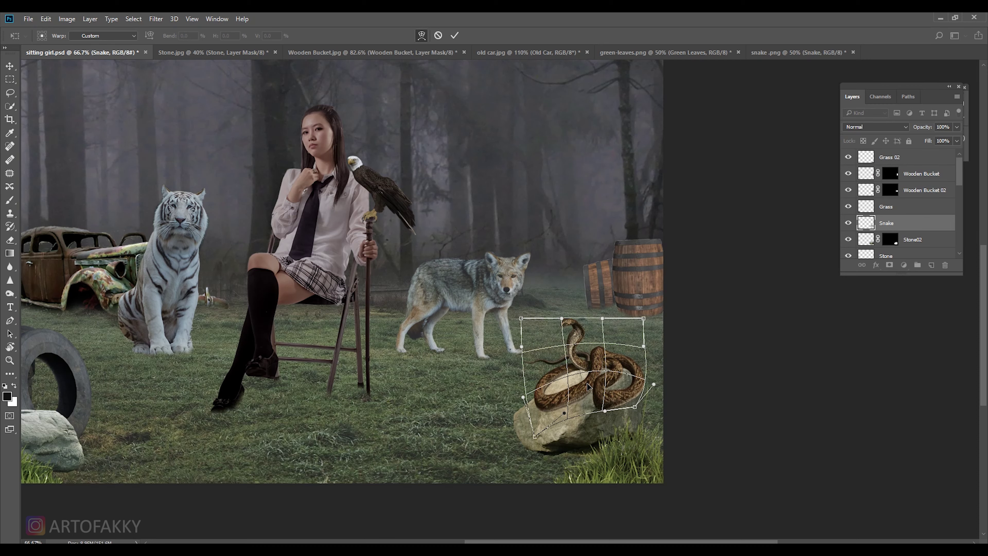
key("Return")
Erase the snake's thin tail on the grass and the dark loop behind its neck.
scroll(666, 409, "up", 1)
scroll(666, 409, "up", 7)
scroll(666, 409, "up", 3)
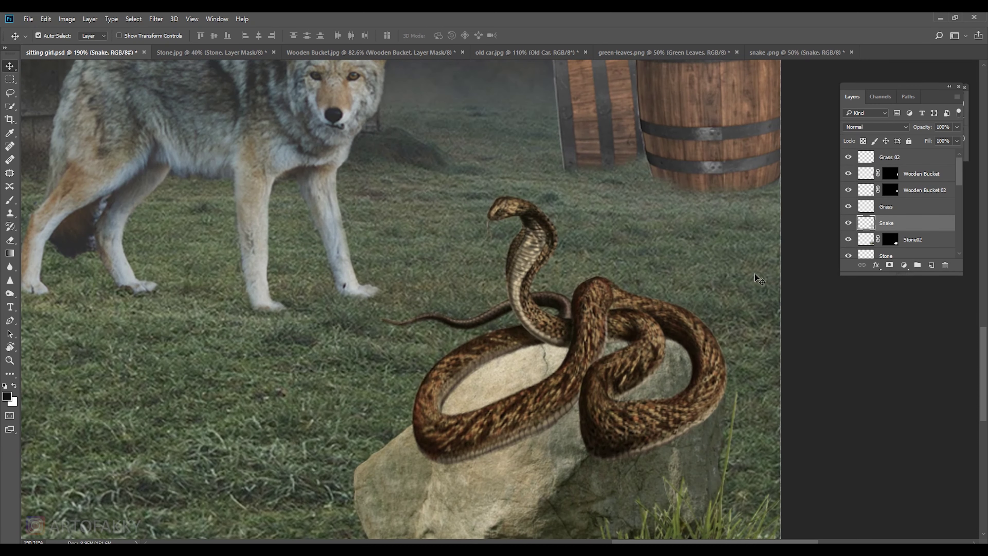
key("e")
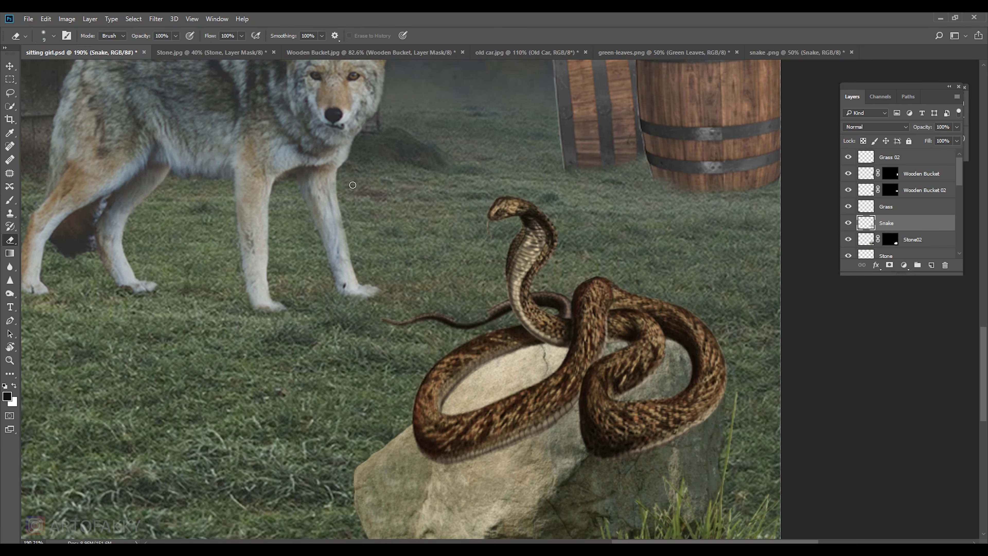
key("[")
mouse_move(384, 321)
left_mouse_down()
mouse_move(505, 312)
mouse_move(459, 326)
left_mouse_up()
scroll(554, 292, "up", 2)
key("bracketright")
left_click_drag(533, 302, 564, 294)
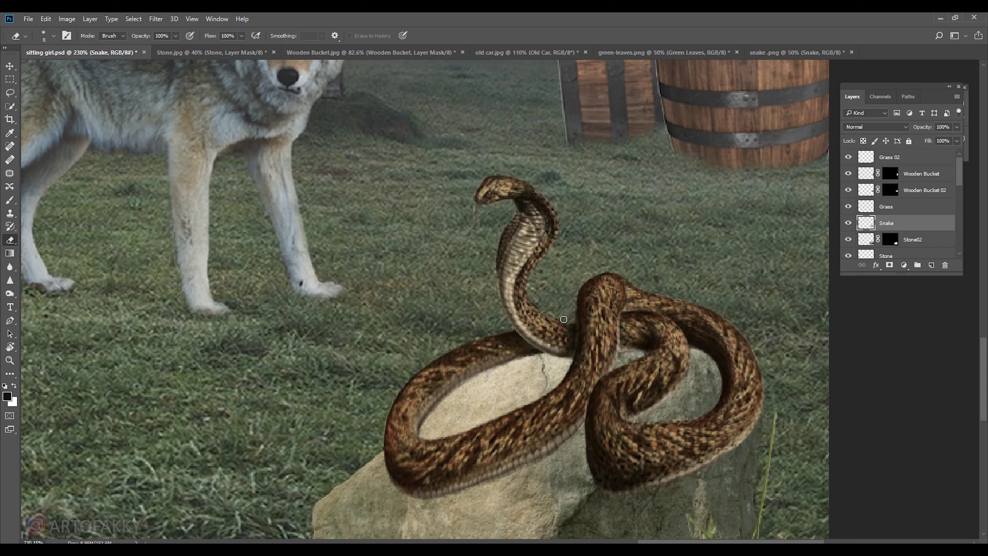
scroll(572, 322, "down", 5)
Warp and skew the selected snake section to fit the rock.
key("ctrl+t")
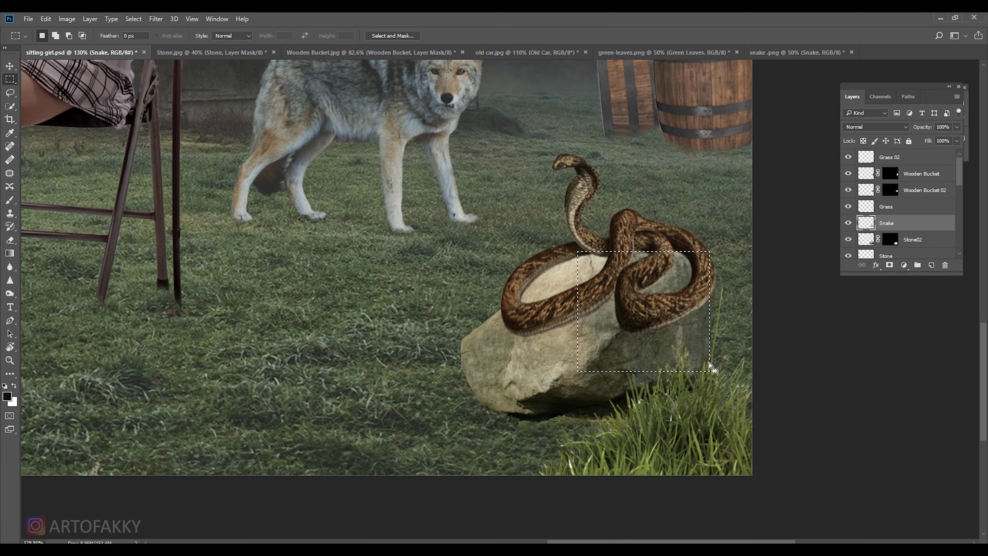
right_click(699, 328)
left_click(731, 415)
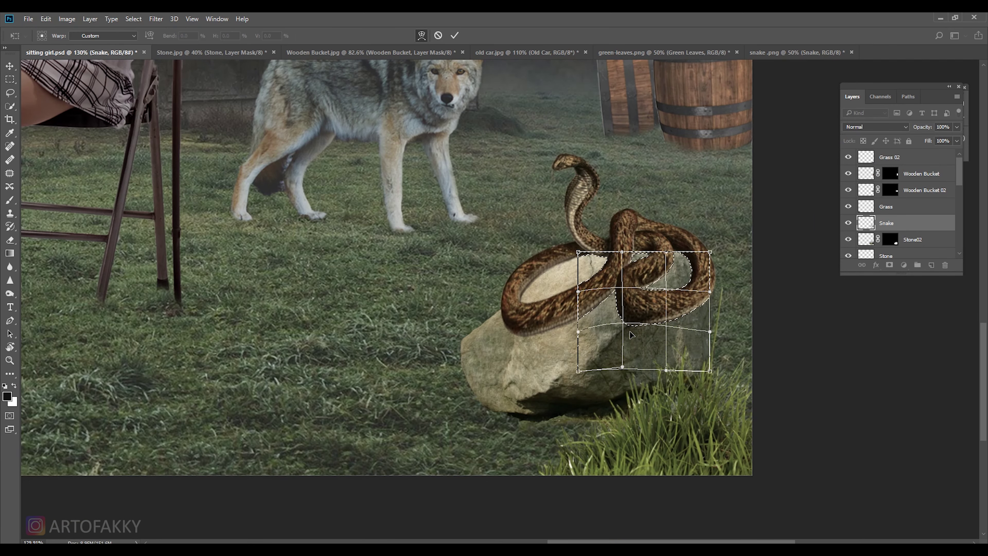
right_click(663, 338)
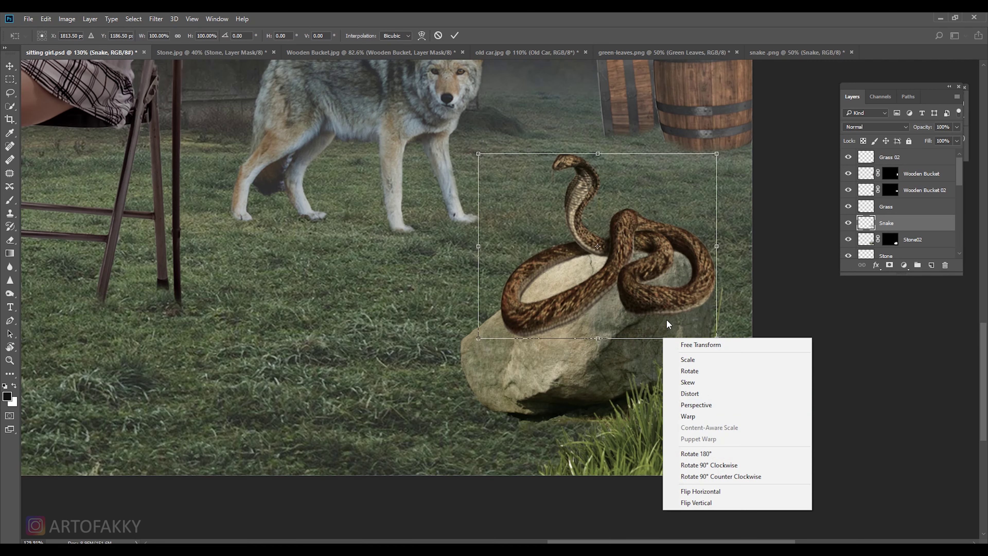
left_click(697, 383)
key("Return")
key("m")
scroll(689, 299, "down", 2)
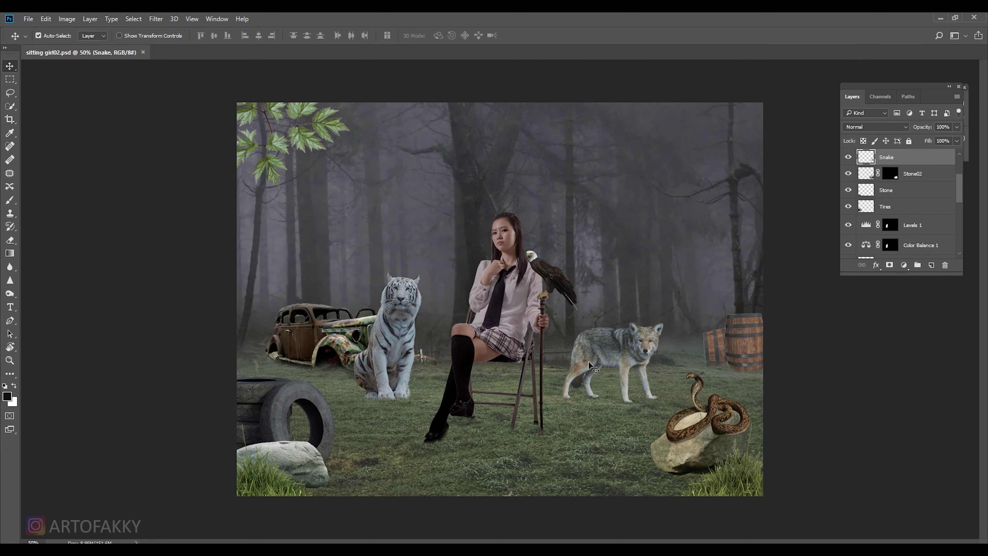
Add an Exposure adjustment above the Grass layer, darkening exposure to about -1.44.
scroll(902, 202, "down", 3)
scroll(903, 203, "down", 3)
left_click_drag(916, 274, 915, 354)
left_click(911, 322)
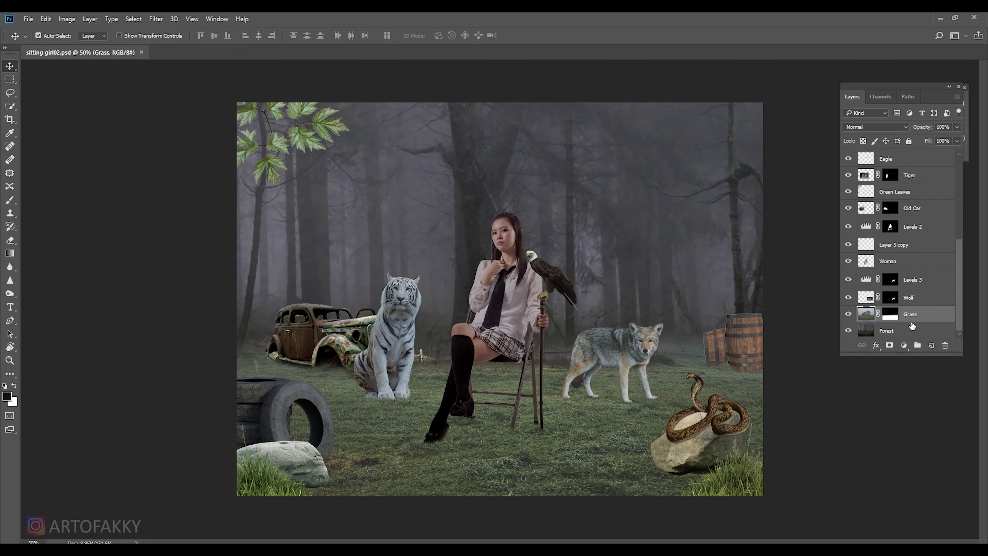
left_click(905, 359)
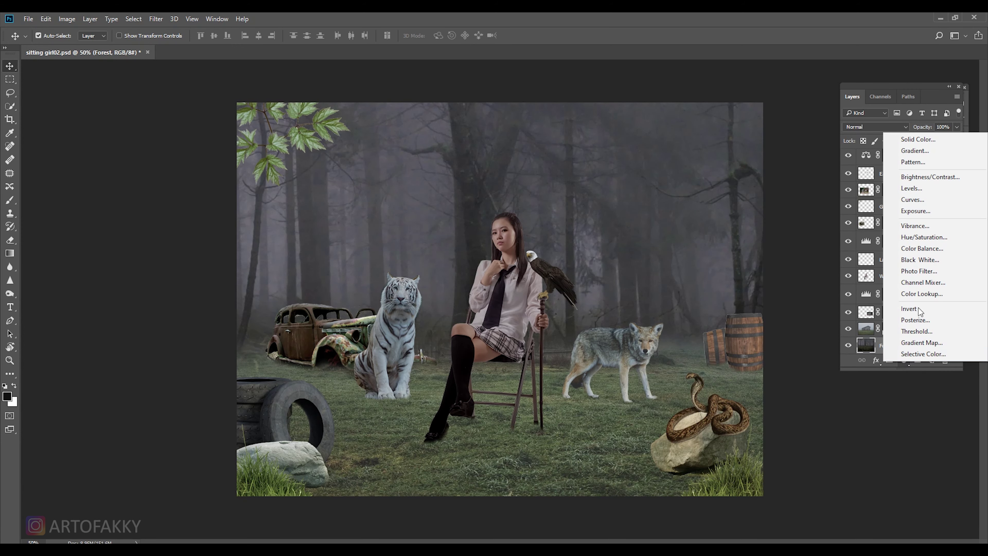
left_click(930, 208)
mouse_move(784, 213)
left_mouse_down()
mouse_move(768, 214)
mouse_move(783, 233)
mouse_move(772, 213)
left_mouse_up()
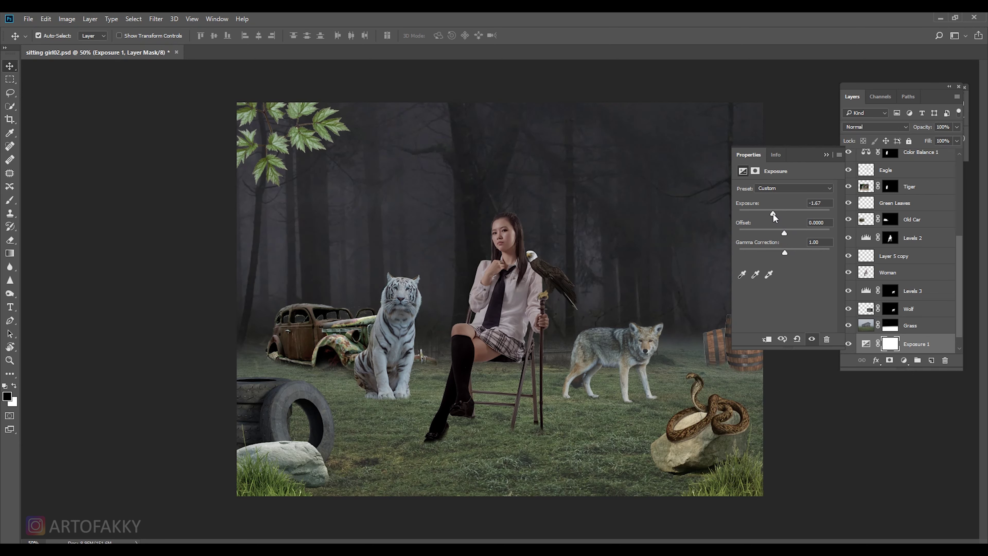
left_click(829, 156)
Add a Photo Filter adjustment with a dark green filter colour.
left_click(903, 360)
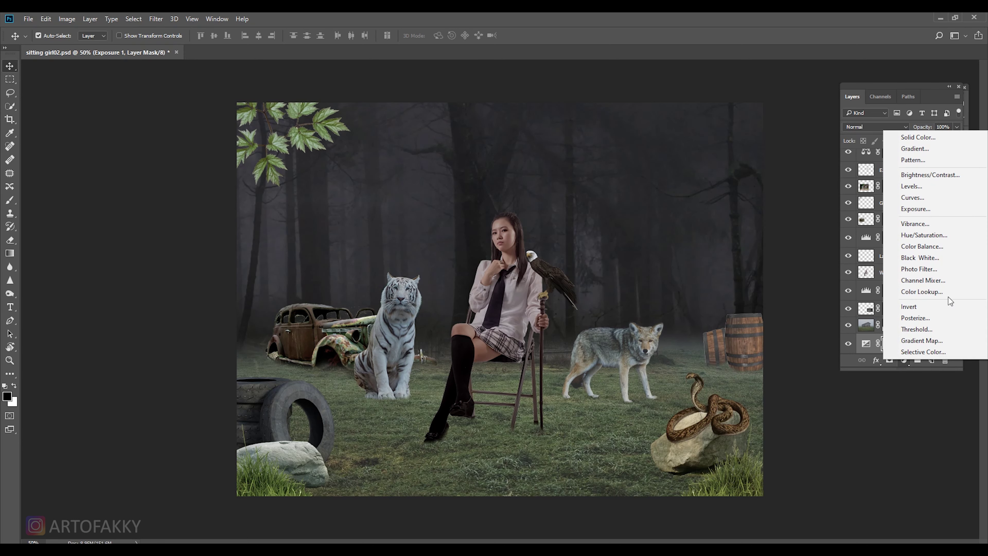
left_click(945, 272)
left_click(771, 203)
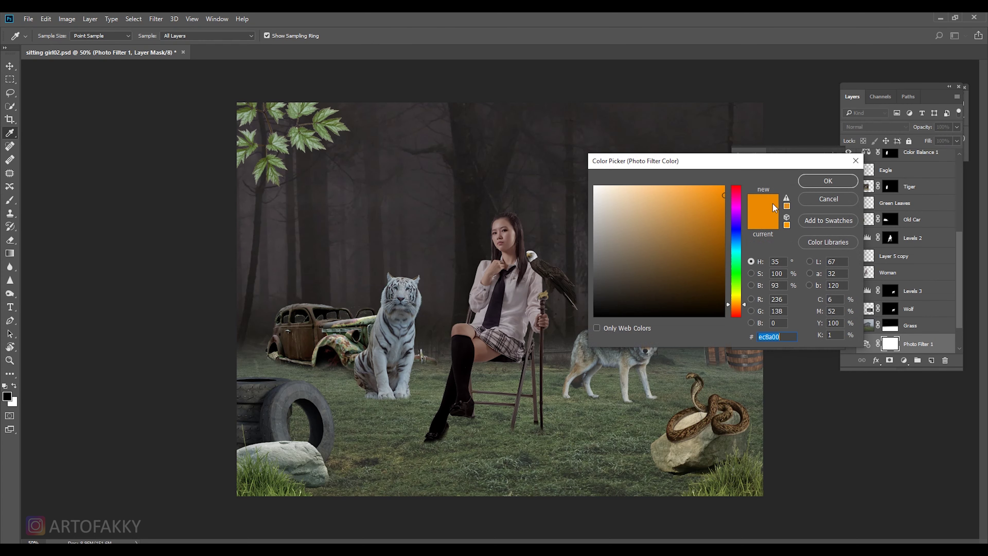
left_click(737, 273)
left_click_drag(711, 282, 724, 273)
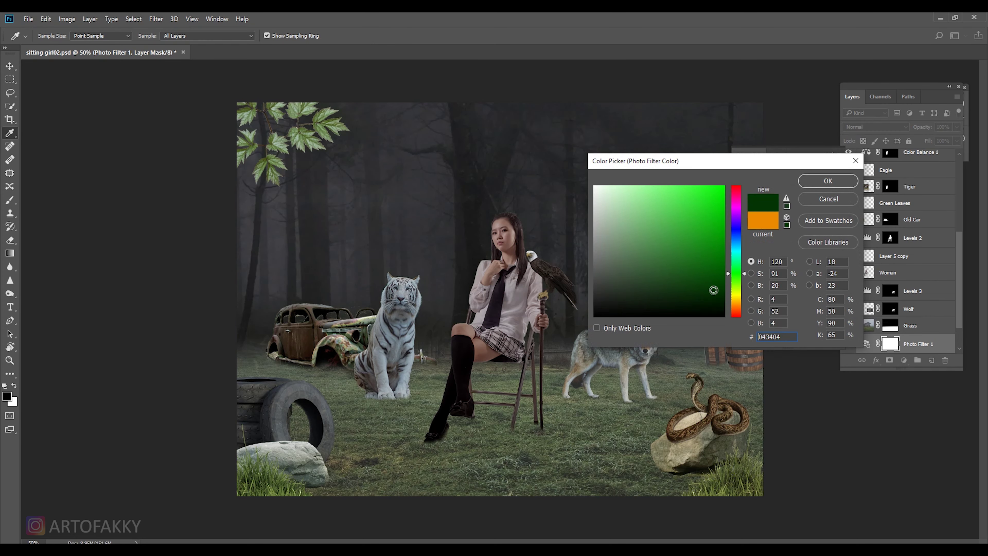
left_click(836, 187)
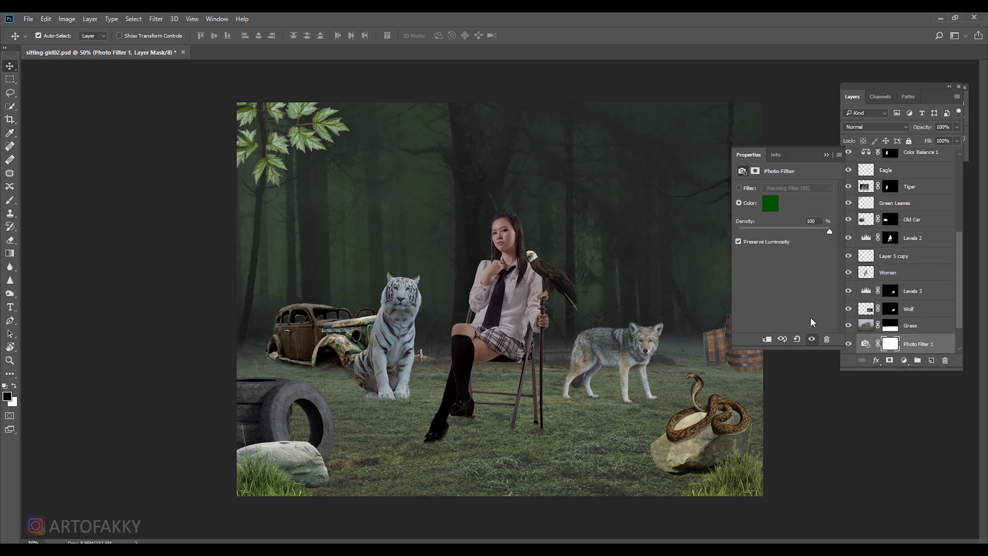
Deepen the Photo Filter's green further, close its properties, and select the Snake layer.
left_click(768, 208)
left_click(722, 292)
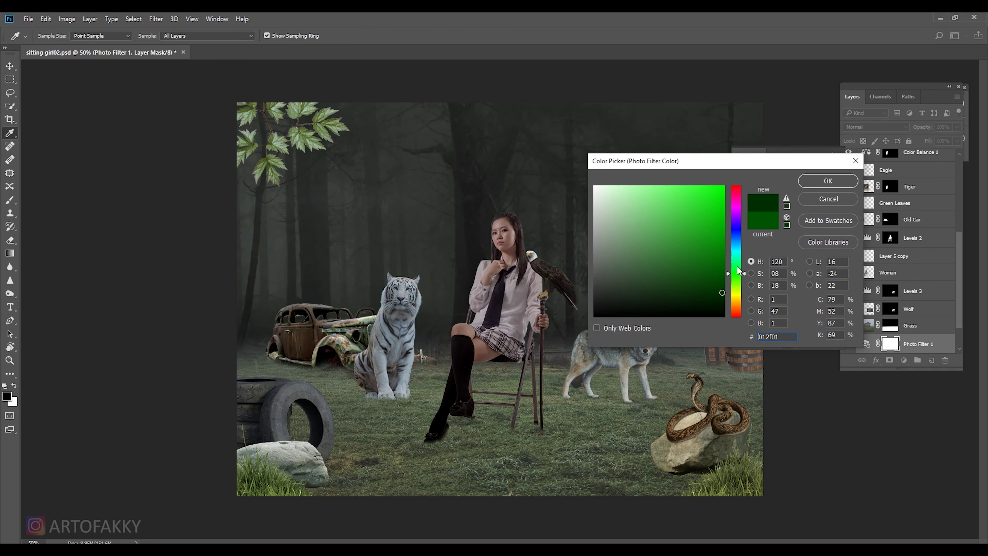
left_click(816, 198)
left_click(826, 155)
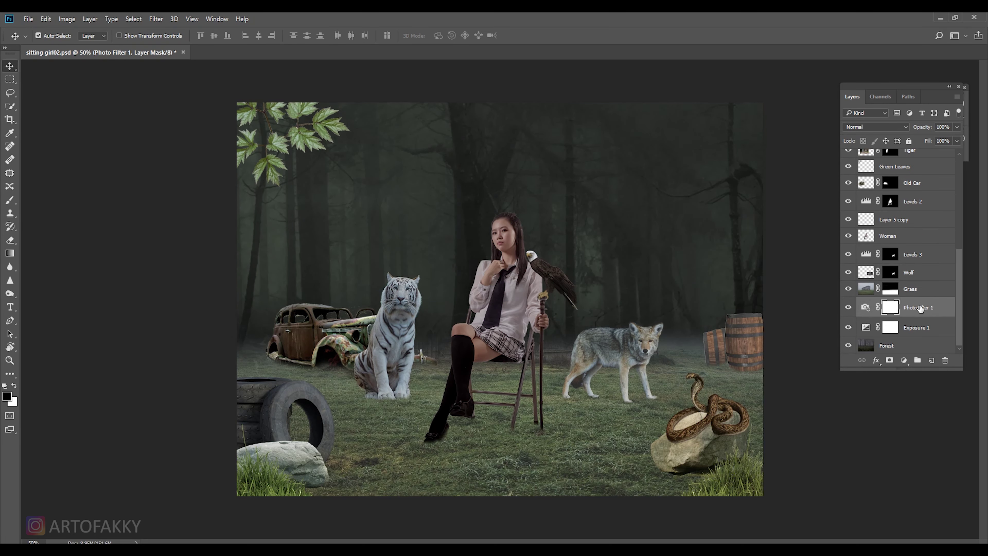
scroll(882, 215, "up", 5)
left_click(883, 207)
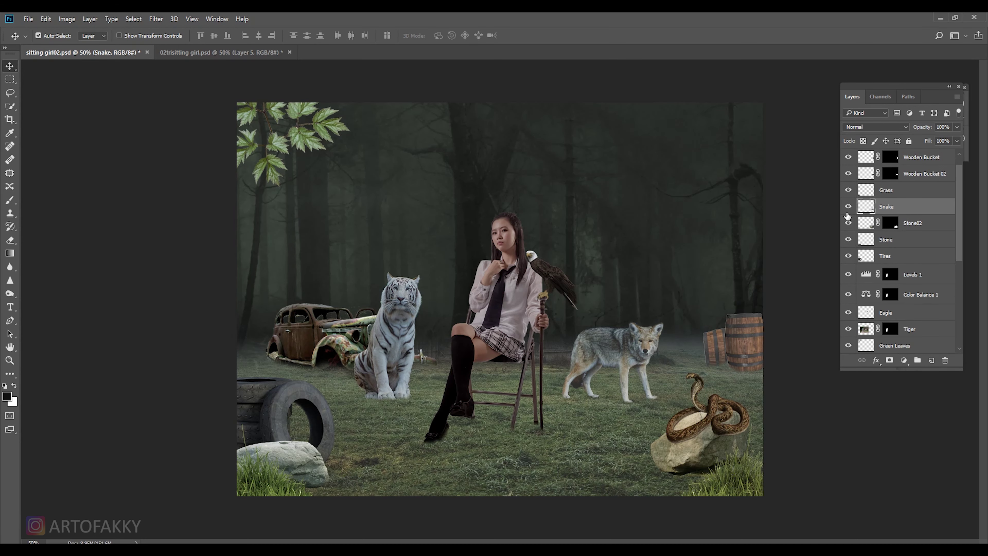
Give the Snake layer a soft, spread drop shadow positioned onto the rock.
double_click(946, 210)
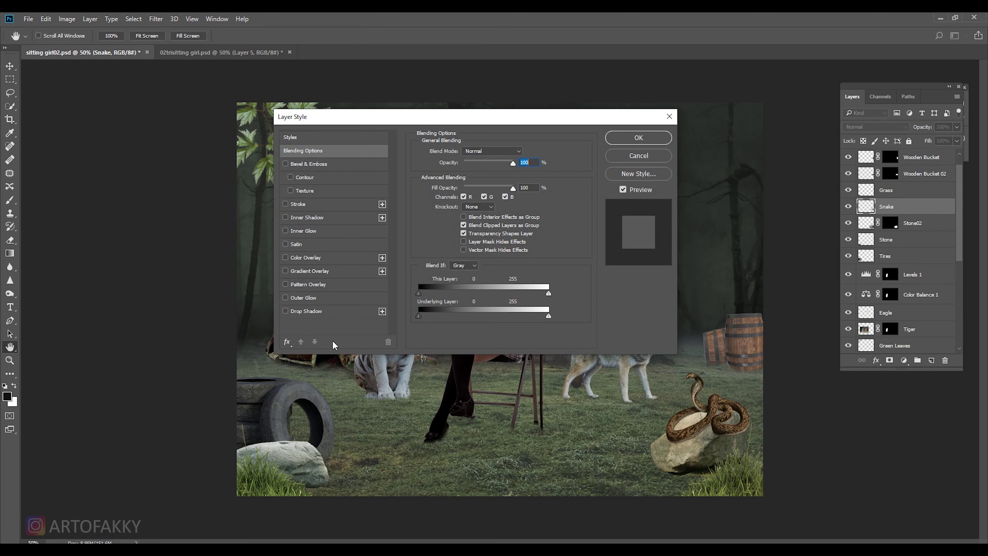
left_click(317, 313)
left_click_drag(706, 430, 710, 429)
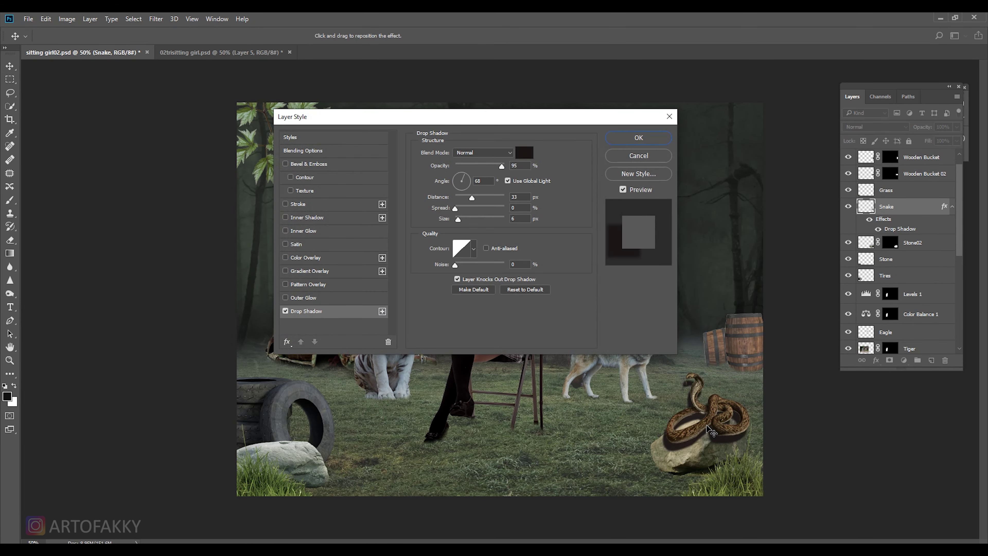
mouse_move(454, 209)
left_mouse_down()
mouse_move(466, 219)
mouse_move(469, 197)
left_mouse_up()
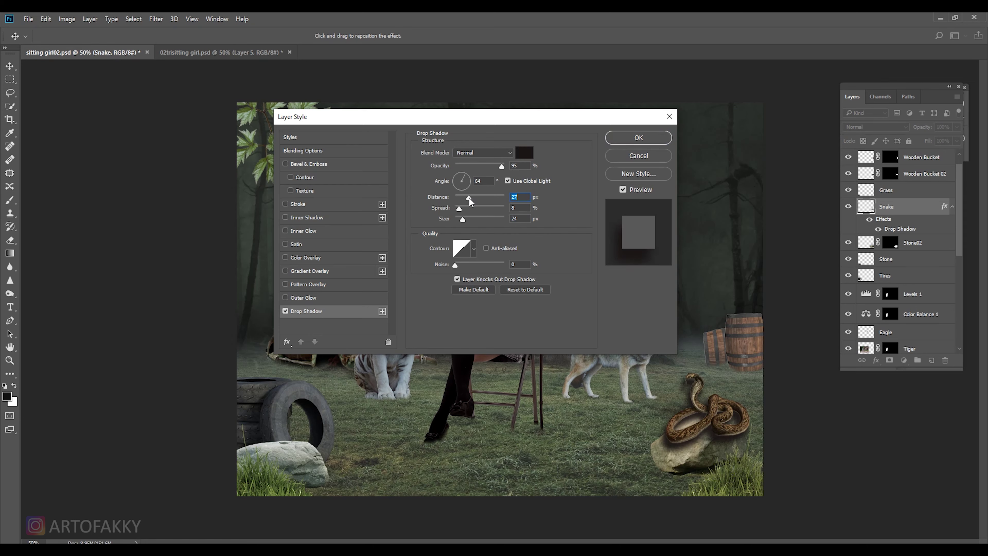
left_click(664, 139)
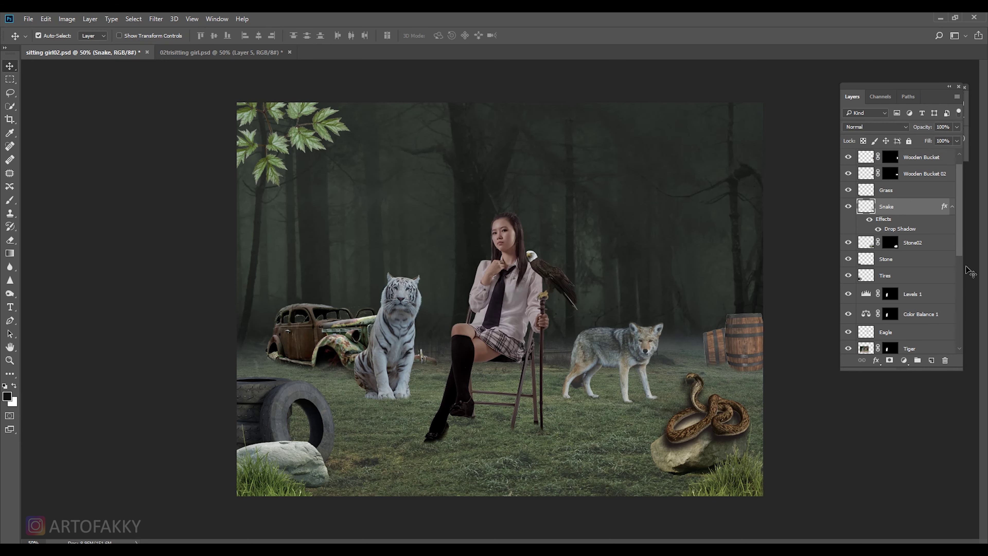
Split the drop shadow onto its own layer, rescale it, and save the file.
right_click(944, 209)
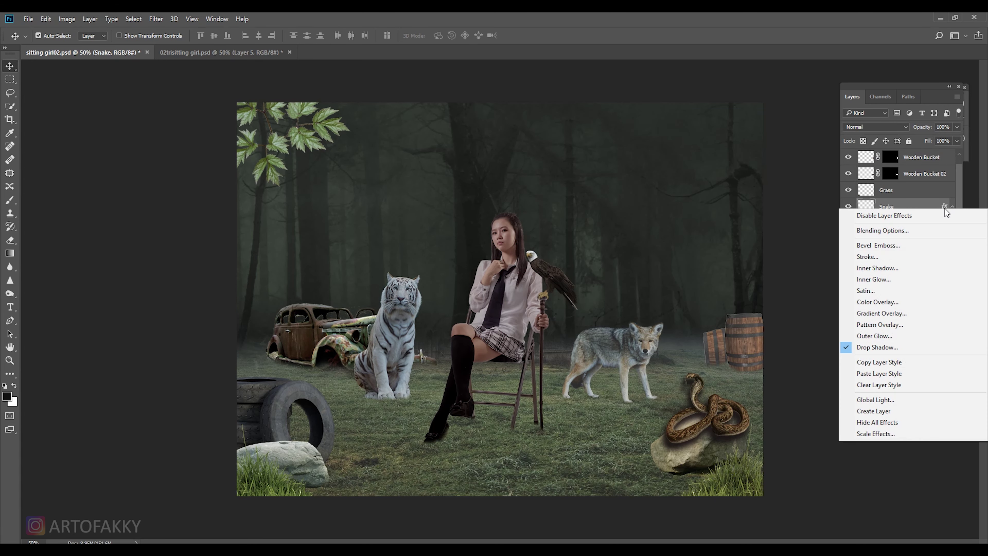
left_click(881, 411)
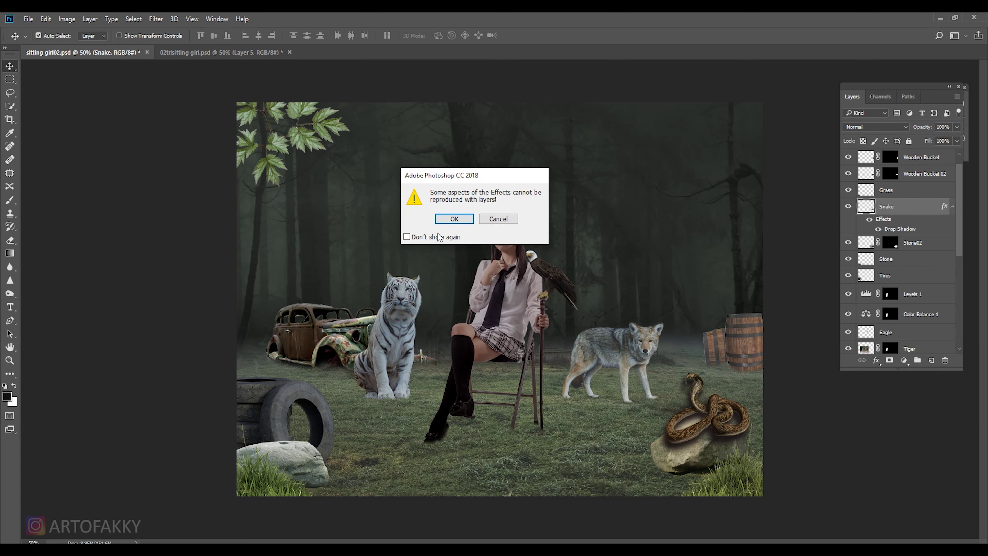
left_click(454, 218)
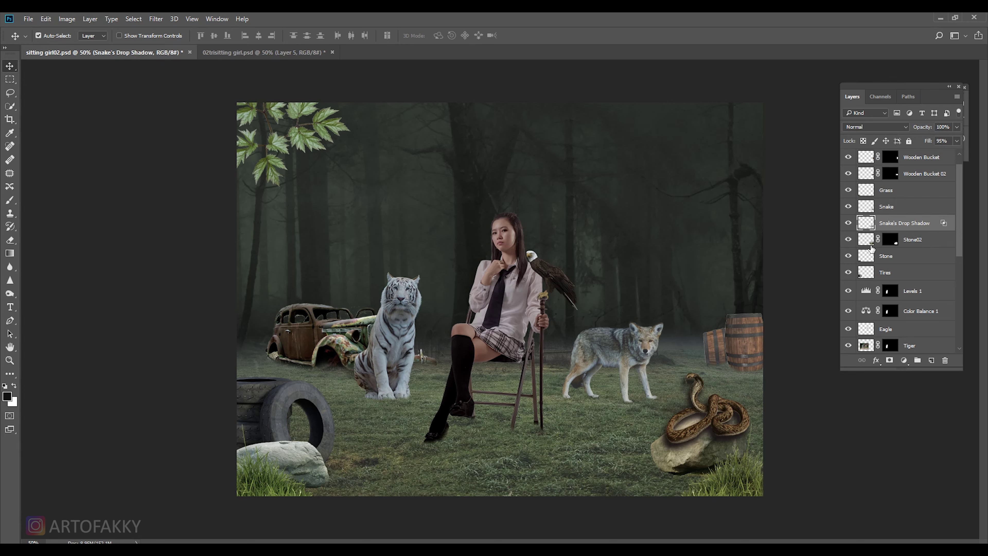
key("e")
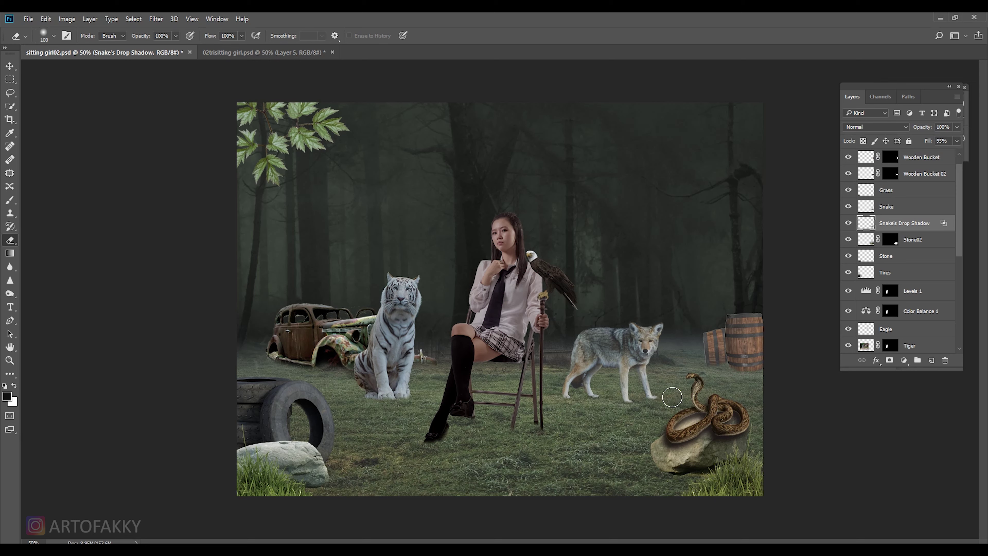
key("ctrl+t")
left_click_drag(705, 372, 705, 363)
key("Return")
key("ctrl+s")
key("v")
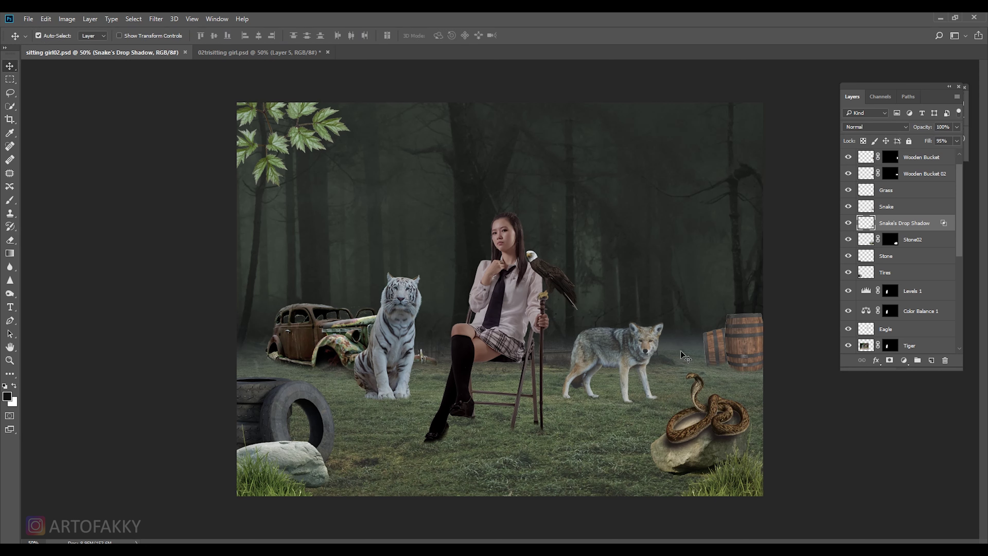
Enlarge the tires and move them toward the bottom-left.
left_click(288, 412)
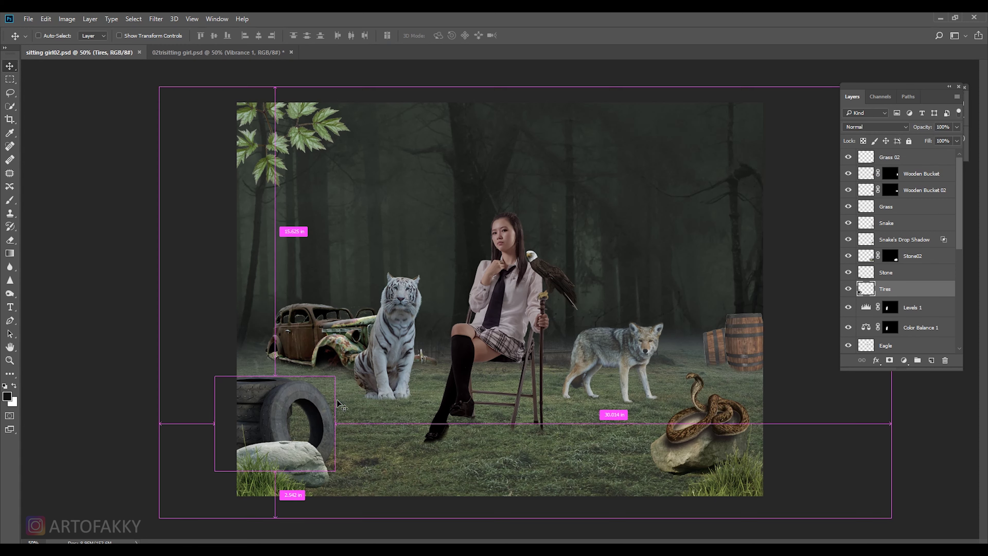
key("ctrl+t")
left_click_drag(330, 375, 348, 390)
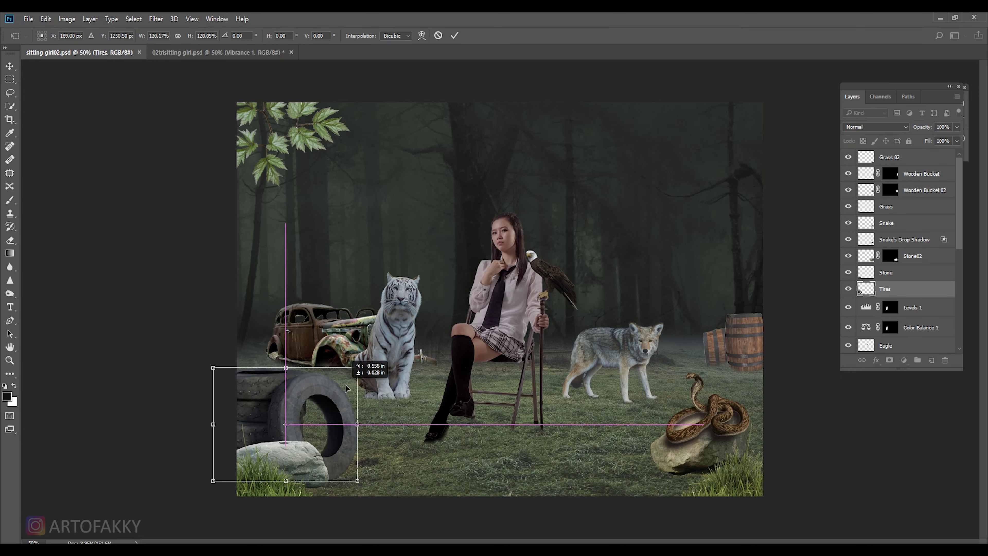
key("Return")
Select the Old Car layer, enlarge the car, and shift it left.
left_click(330, 461)
right_click(362, 334)
left_click(367, 334)
key("ctrl+t")
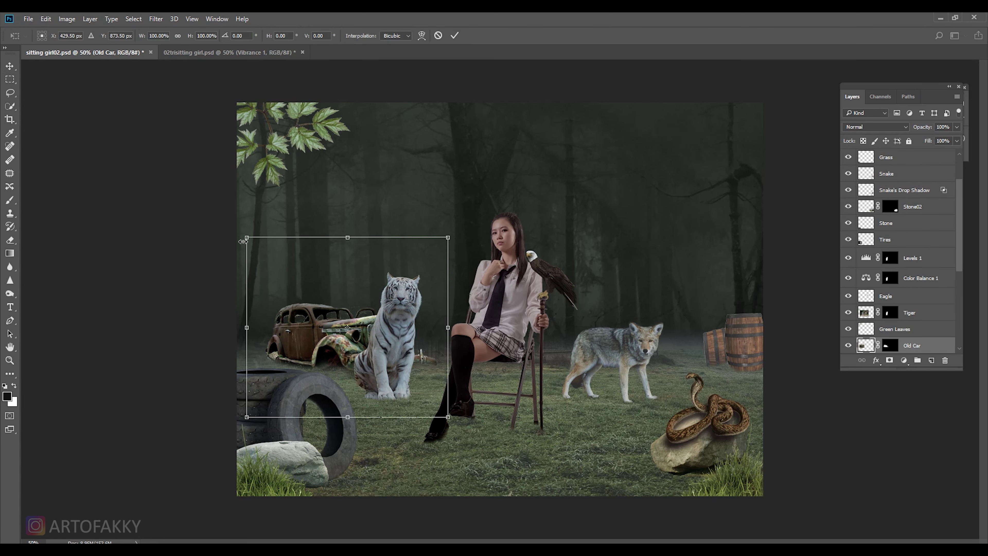
left_click_drag(238, 238, 228, 229)
left_click_drag(342, 331, 332, 331)
key("Return")
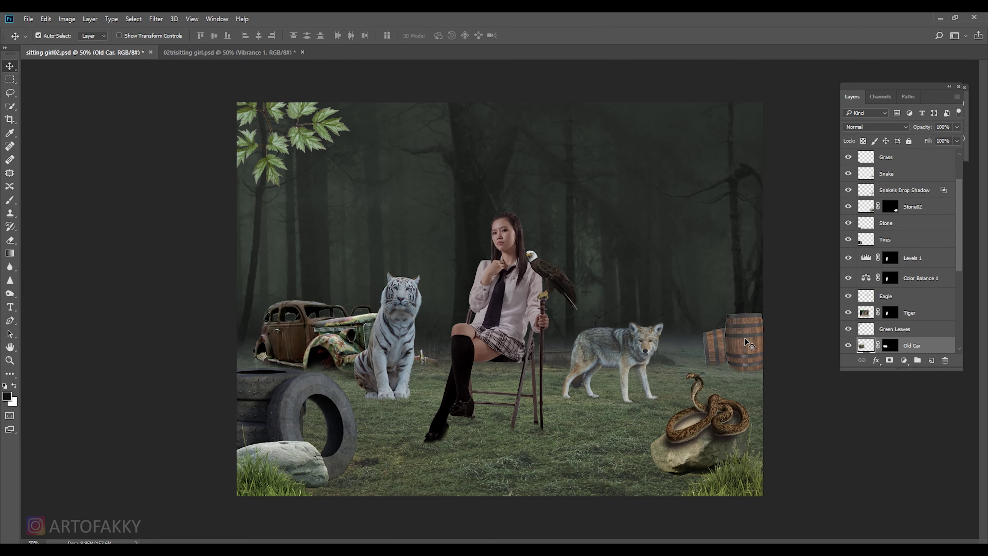
Select the wooden bucket layer and enlarge the barrels to about 116%.
right_click(708, 342)
left_click(733, 350)
key("ctrl+t")
left_click_drag(698, 310, 692, 303)
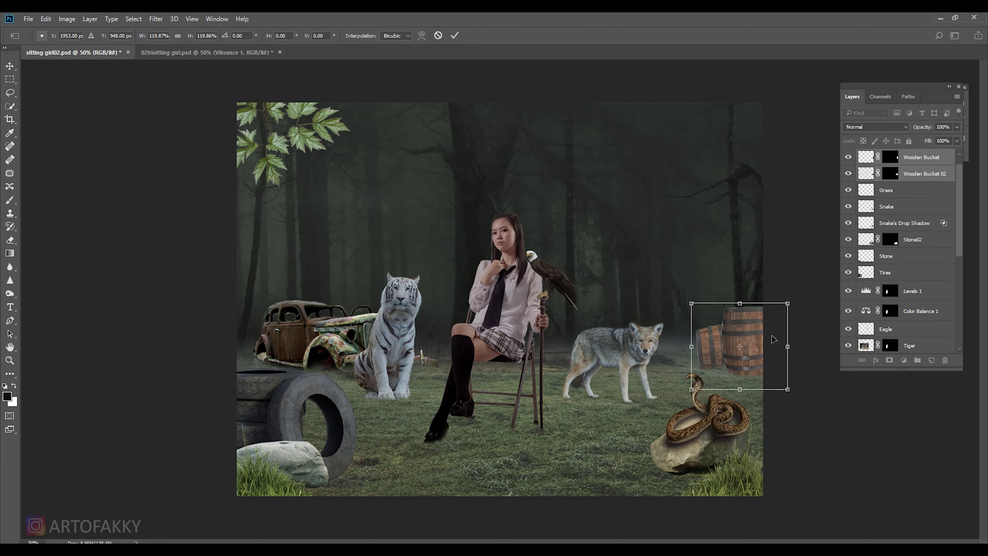
key("Return")
Duplicate the Grass layer as Grass 02.
key("ctrl+0")
left_click(895, 190)
key("ctrl+j")
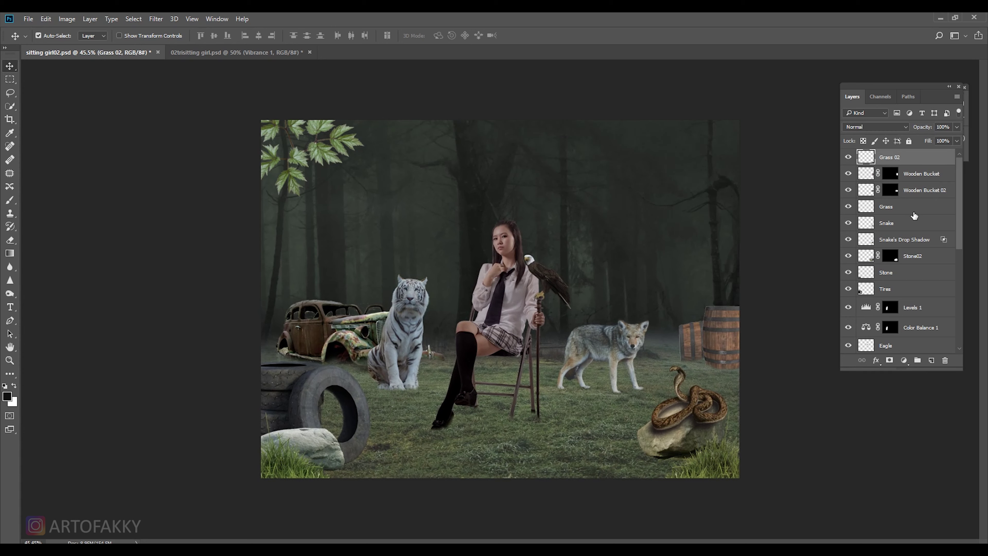
left_click(904, 360)
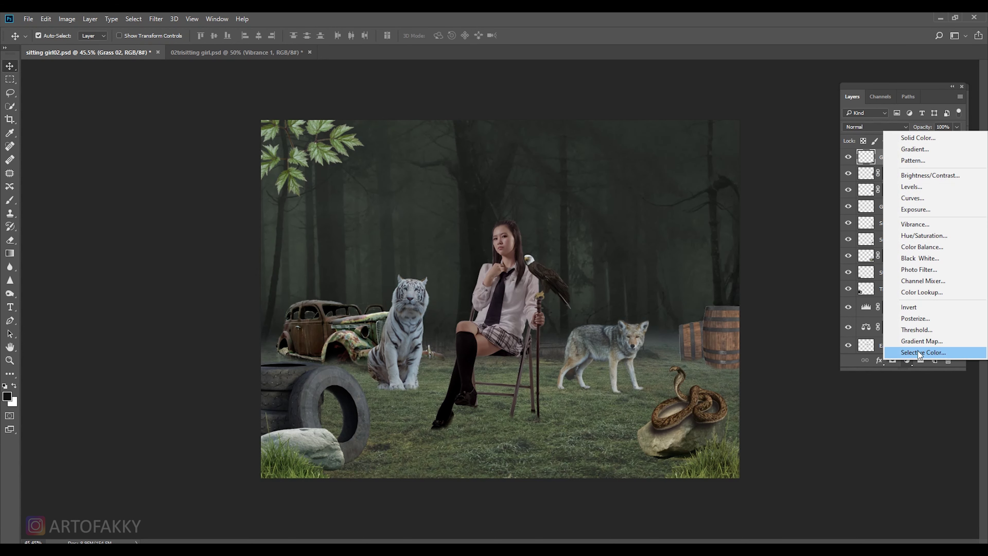
Add a Vibrance adjustment and a Hue/Saturation adjustment that darkens and desaturates the image.
left_click(915, 224)
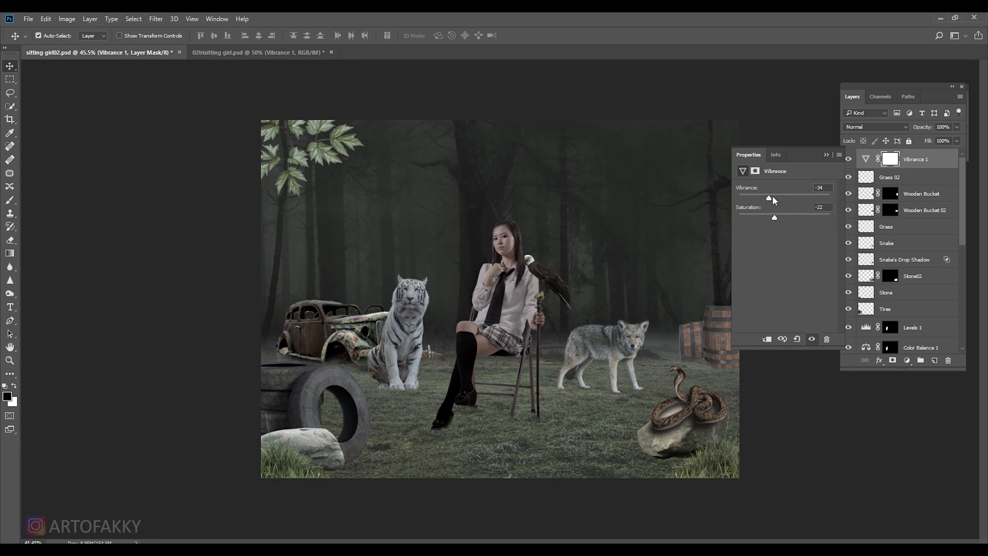
left_click(824, 156)
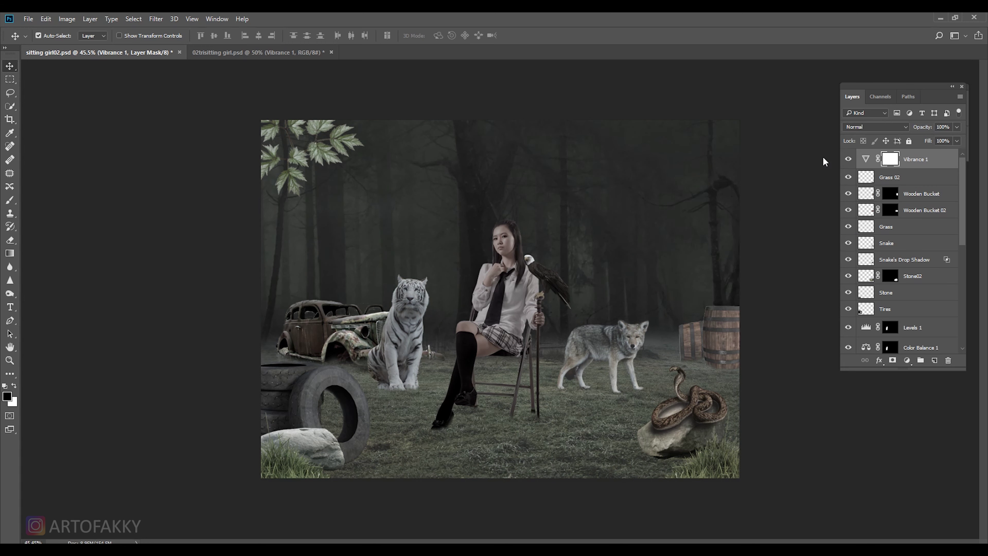
left_click(907, 360)
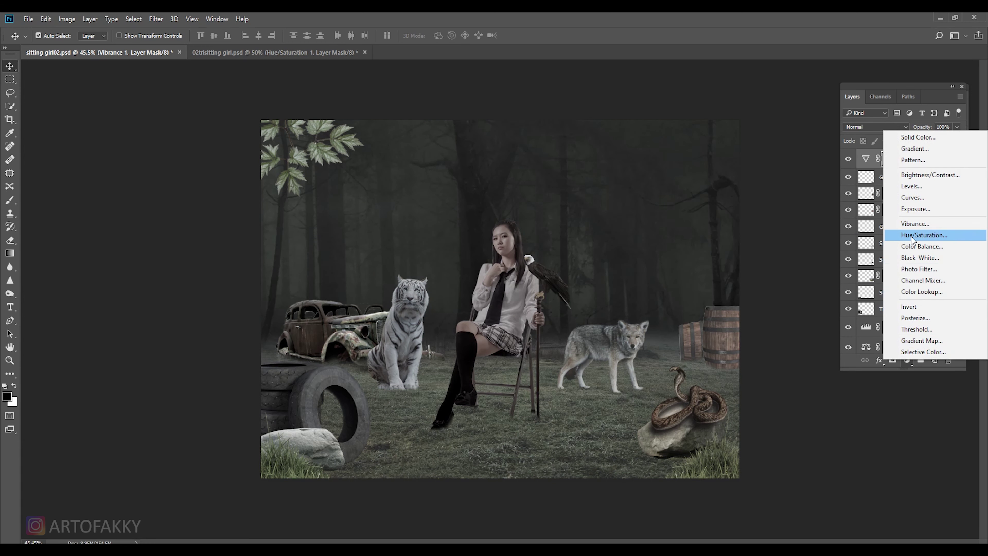
left_click(911, 235)
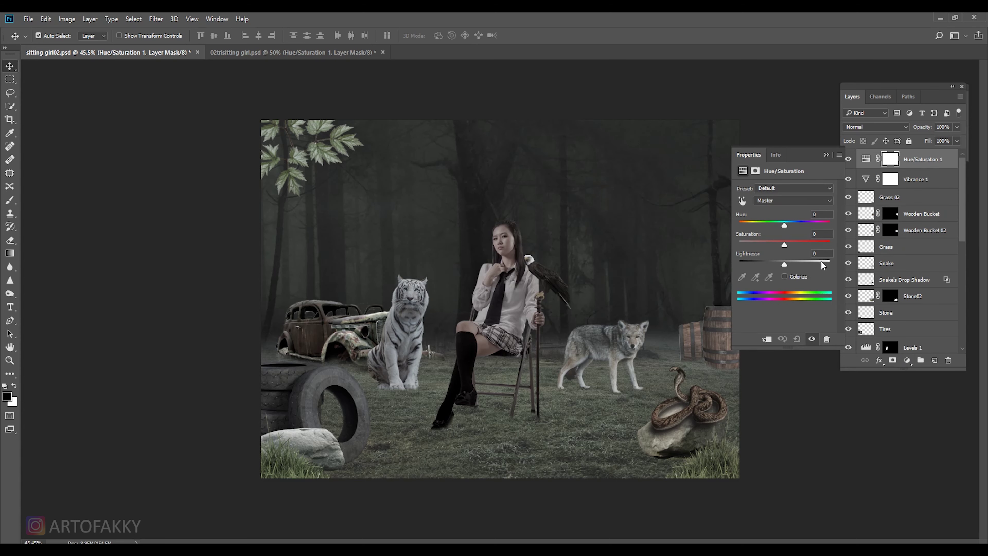
left_click_drag(781, 226, 759, 262)
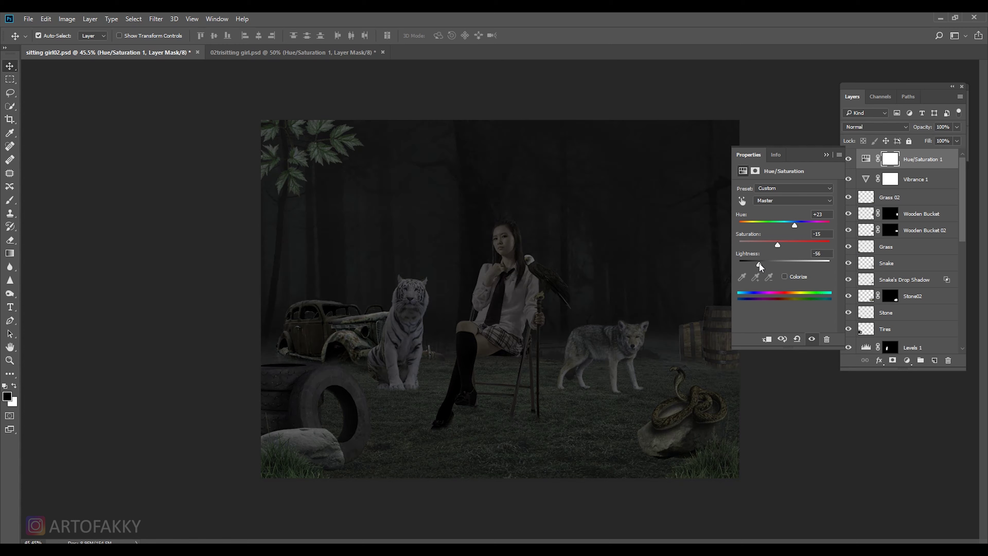
left_click(826, 155)
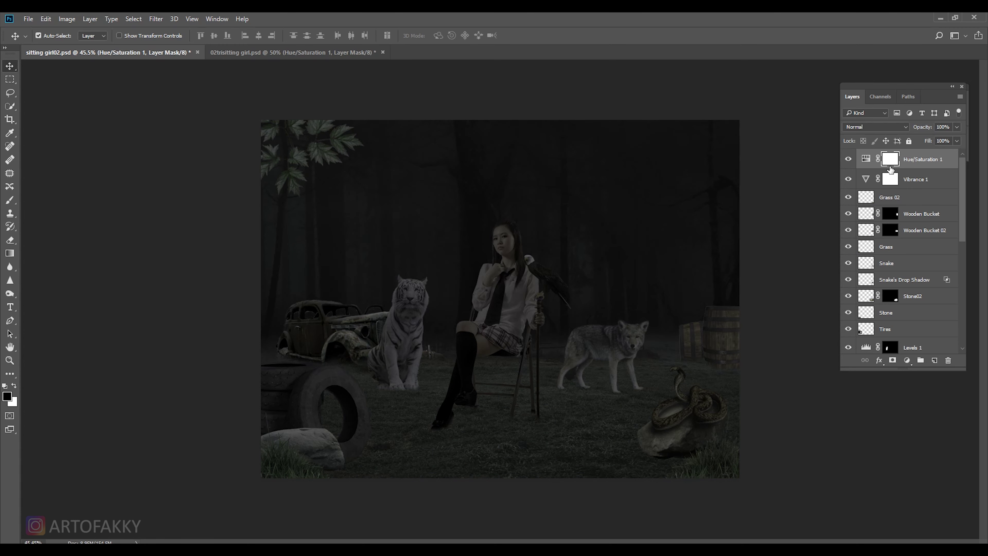
Paint the Hue/Saturation mask to keep the girl and animals bright, then save.
left_click(10, 199)
mouse_move(501, 283)
left_mouse_down()
mouse_move(618, 309)
mouse_move(478, 298)
mouse_move(701, 353)
mouse_move(695, 344)
left_mouse_up()
key("ctrl+s")
key("v")
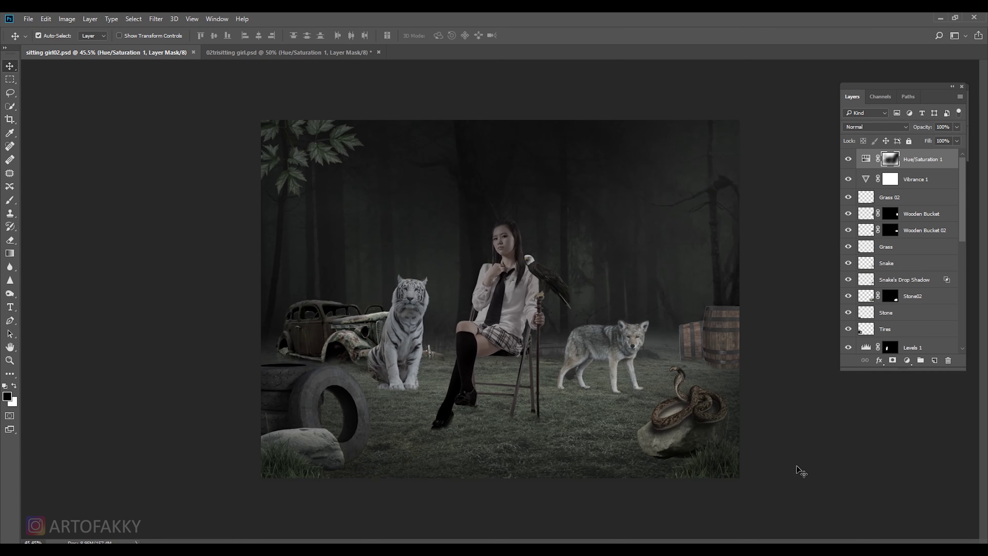
left_click(934, 361)
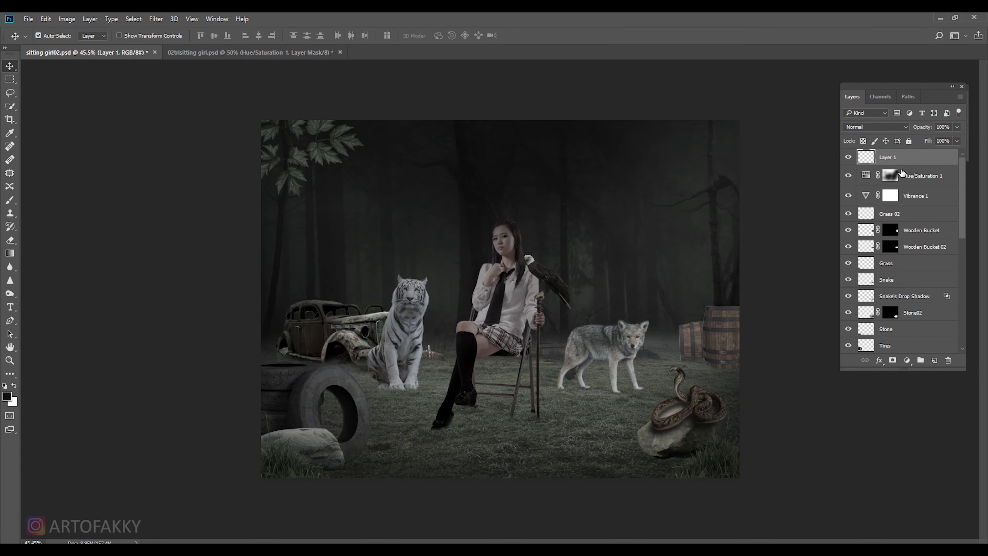
Fill Layer 1 with 50% Gray and set its blend mode to Overlay.
left_click(45, 19)
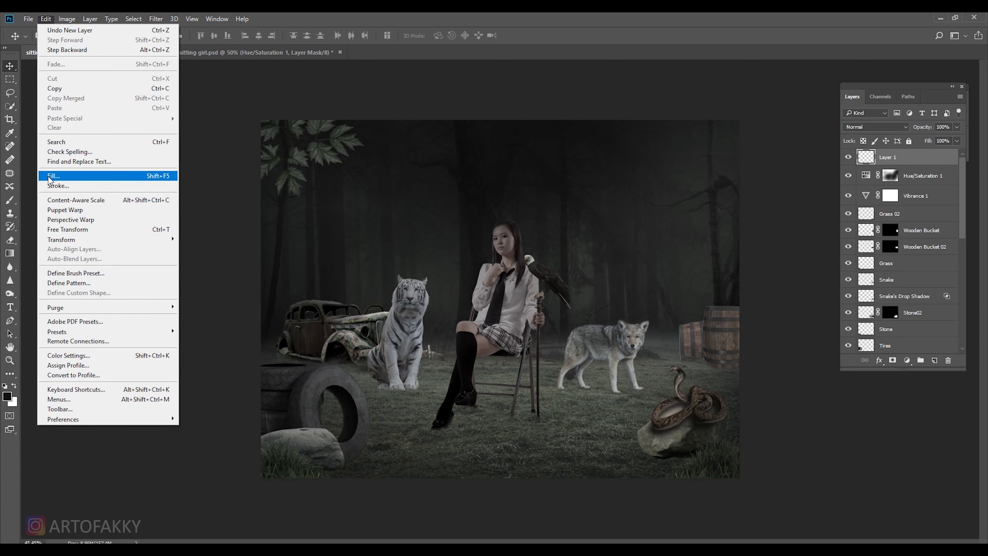
left_click(59, 175)
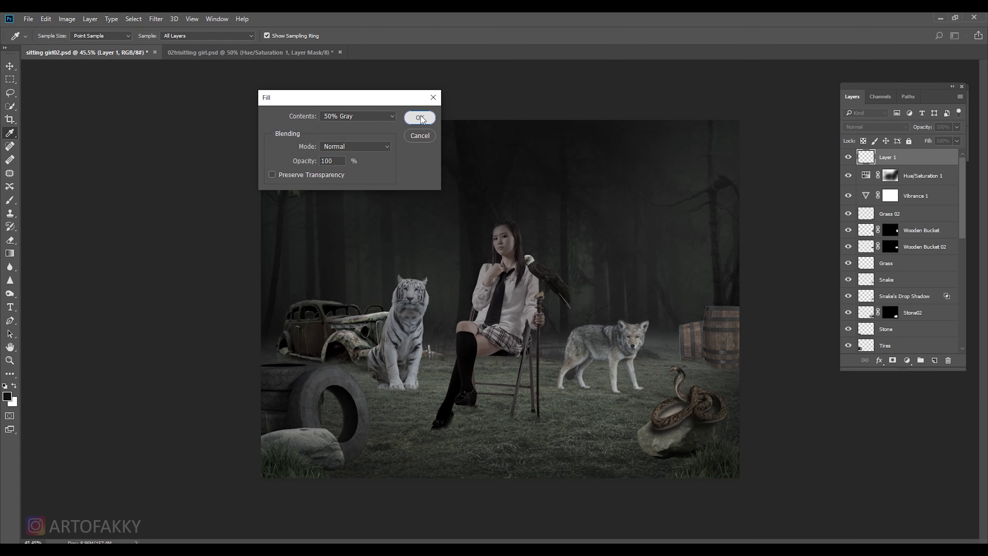
left_click(420, 117)
key("v")
left_click(876, 128)
left_click(860, 231)
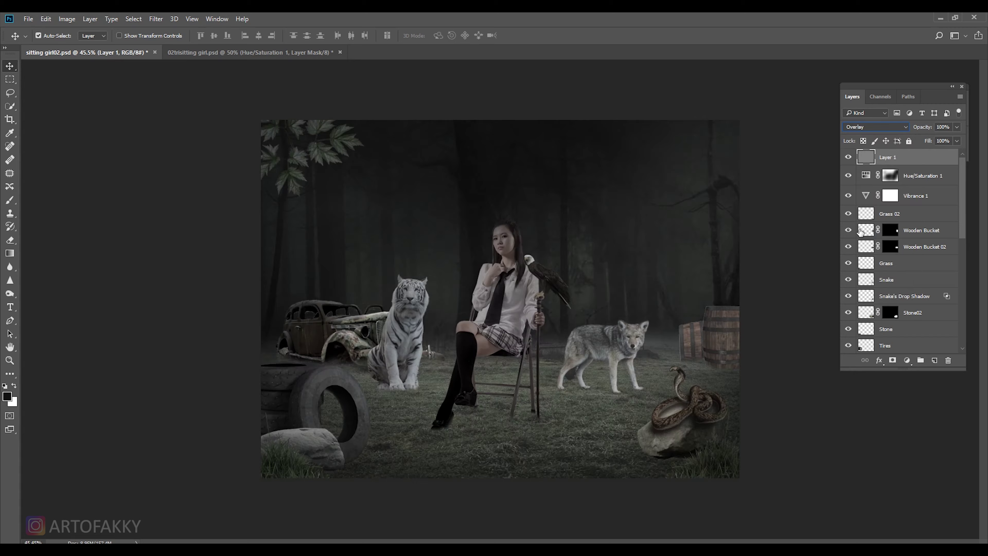
left_click(10, 296)
Set the toning brush to about 19% exposure and a small size, framing the girl's upper body.
scroll(551, 327, "up", 3)
left_click(203, 36)
left_click_drag(203, 52, 205, 53)
scroll(455, 272, "up", 1)
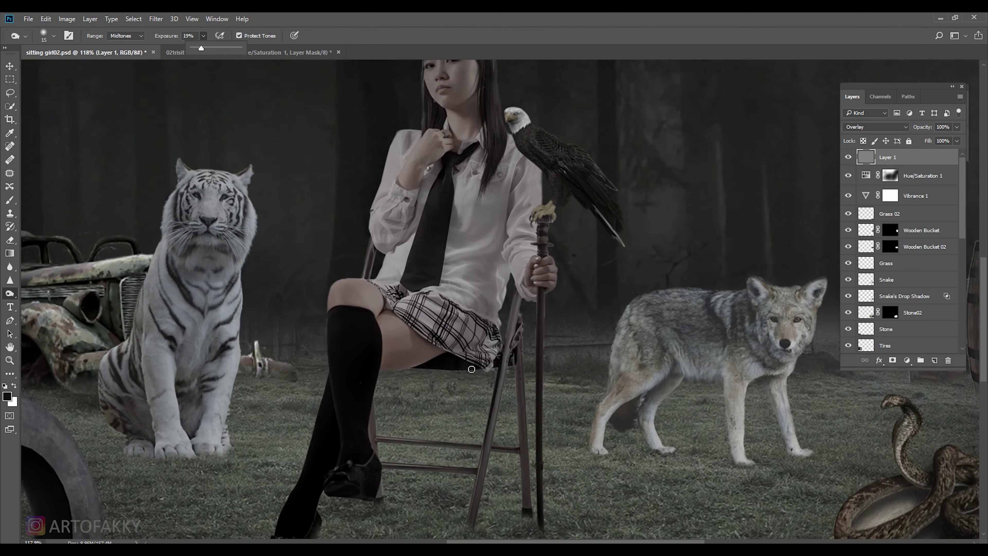
scroll(454, 273, "up", 1)
left_click_drag(435, 233, 454, 344)
key("bracketleft")
scroll(447, 277, "up", 1)
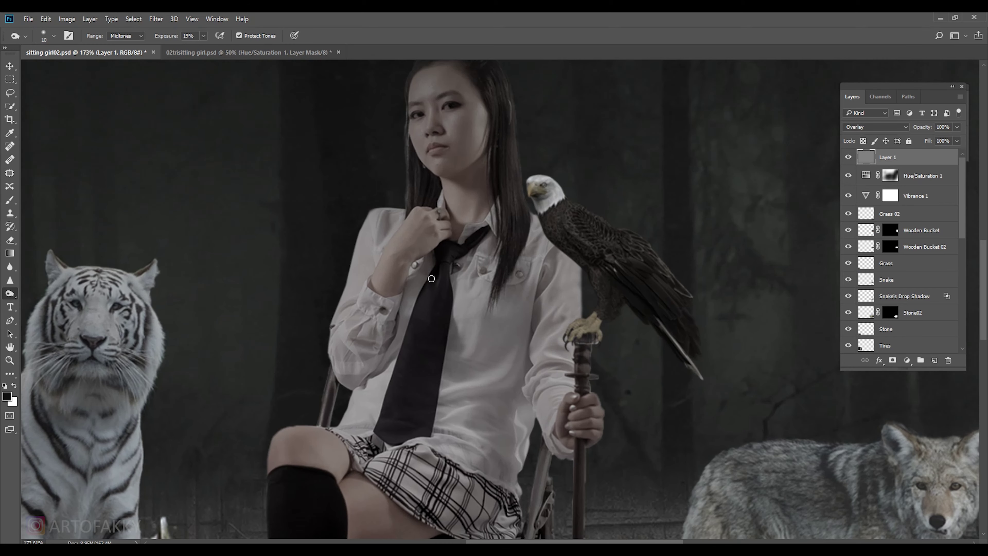
scroll(425, 292, "up", 1)
key("bracketleft")
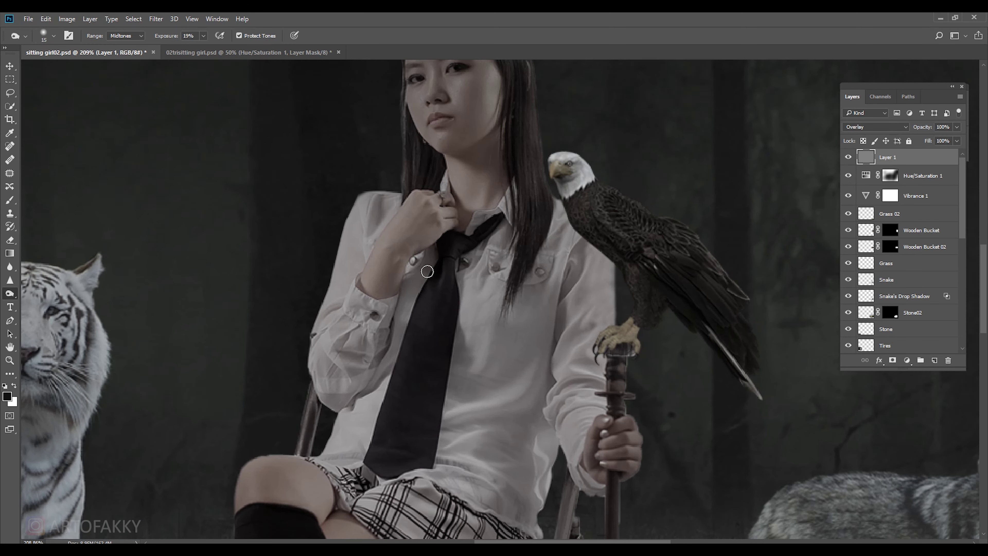
Burn the shirt collar around the girl's hand and tie with a size 15 brush.
left_click_drag(211, 47, 196, 48)
key("bracketleft")
key("bracketleft")
key("bracketleft")
left_click(203, 35)
key("bracketright")
key("bracketright")
key("bracketright")
left_click(203, 35)
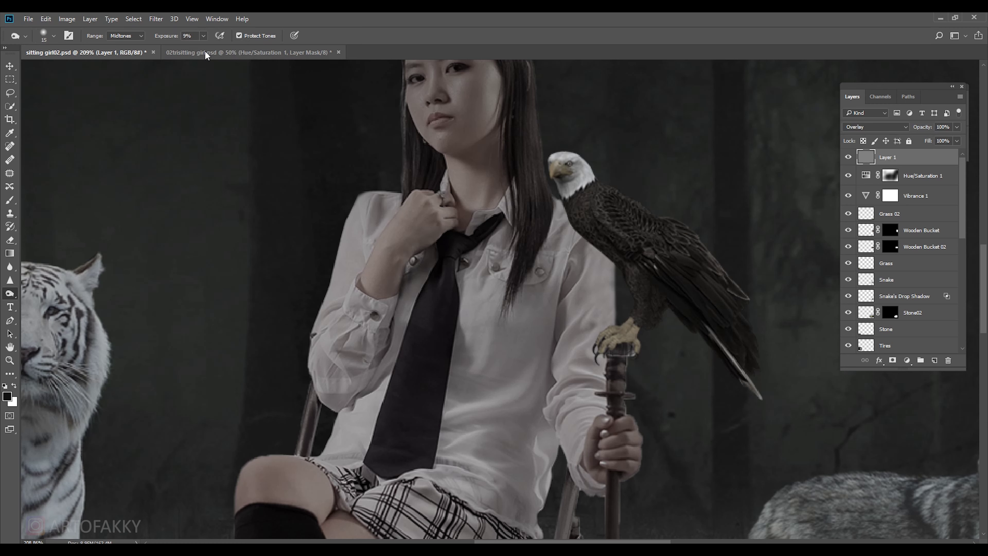
left_click(458, 231)
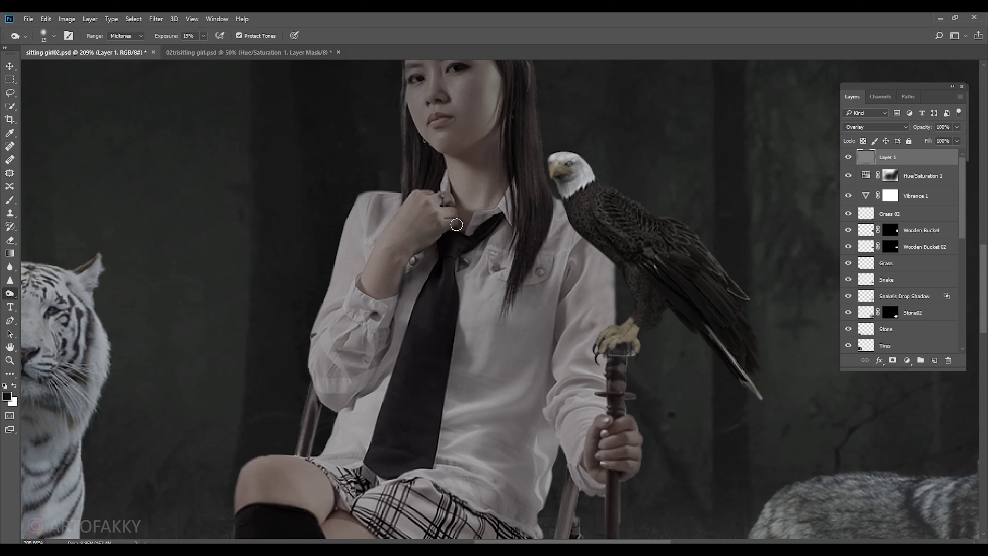
left_click_drag(435, 248, 420, 272)
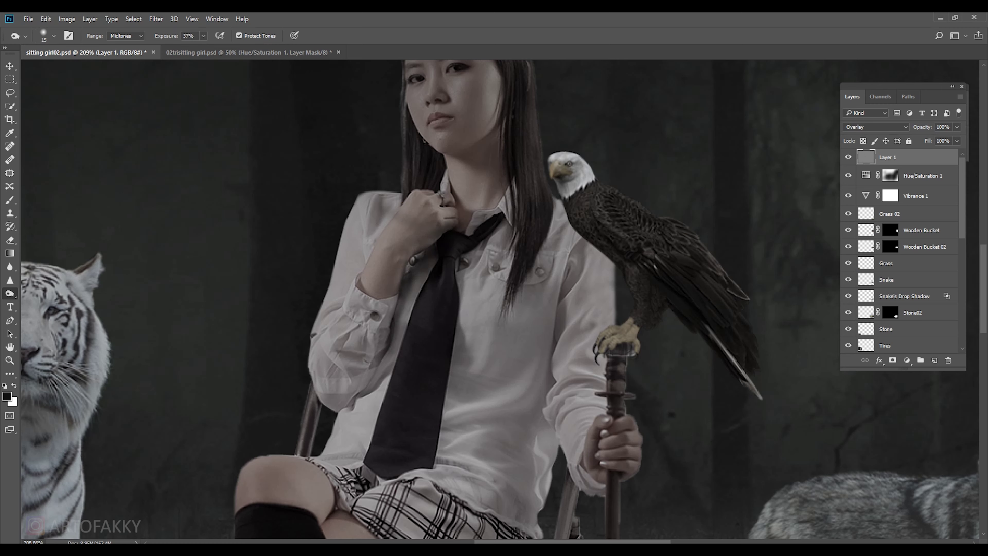
Darken the sleeve shadow near the elbow and the shirt cuff at 26% exposure.
left_click_drag(203, 36, 201, 54)
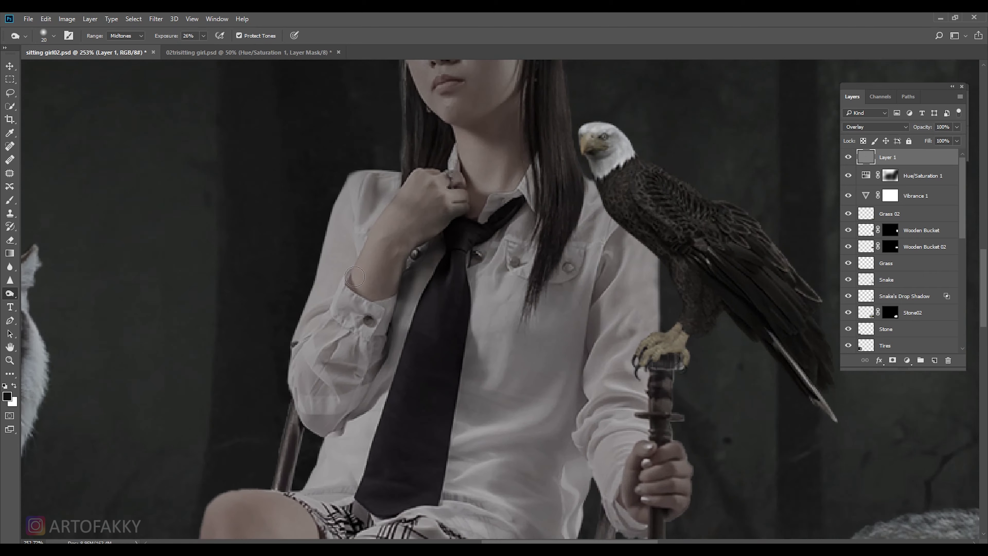
scroll(357, 278, "up", 2)
key("bracketleft")
key("bracketleft")
key("bracketleft")
left_click_drag(349, 284, 356, 282)
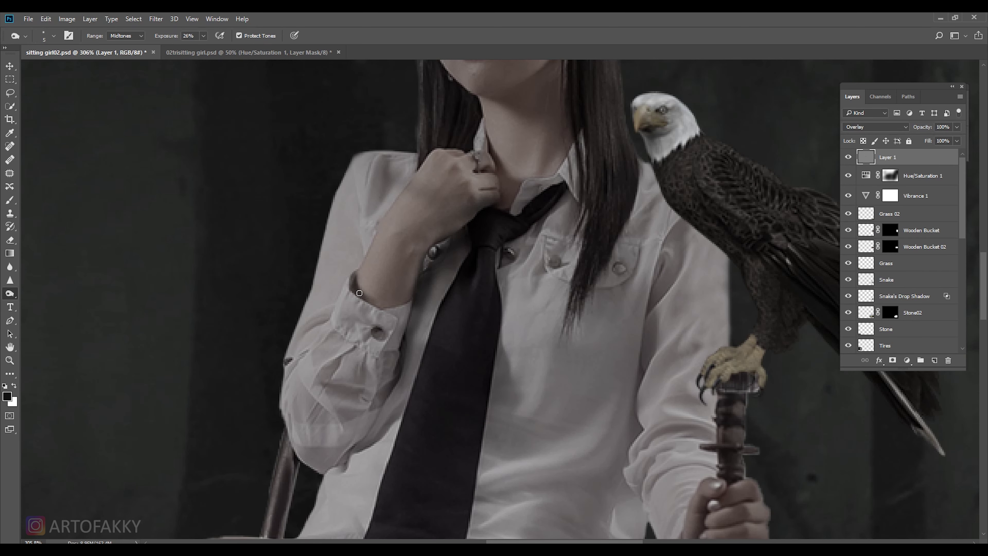
key("bracketleft")
left_click_drag(397, 317, 391, 343)
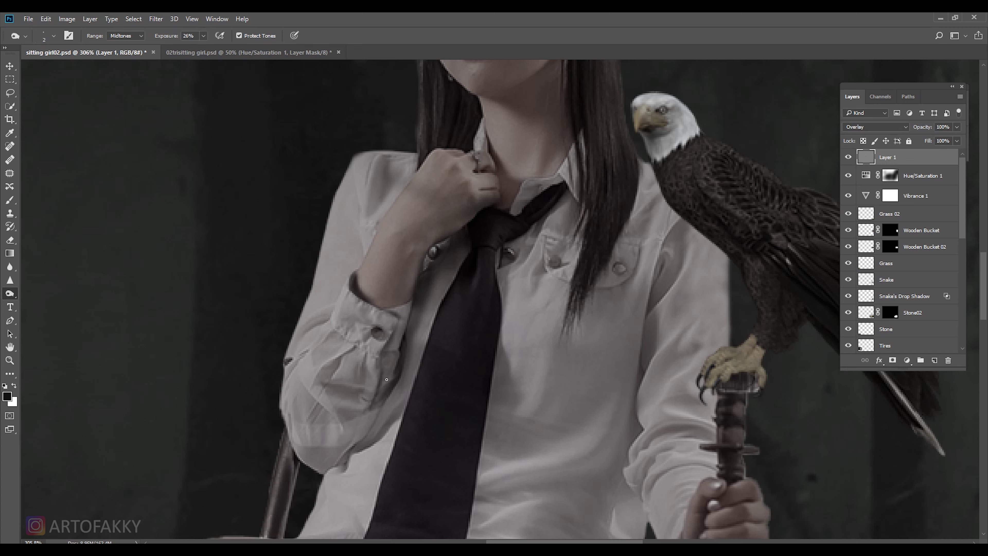
Darken the sleeve edge near the elbow at 23% exposure.
left_click_drag(203, 35, 201, 55)
key("bracketleft")
mouse_move(288, 369)
left_mouse_down()
mouse_move(320, 324)
mouse_move(293, 351)
mouse_move(315, 359)
left_mouse_up()
key("bracketright")
key("bracketright")
key("bracketright")
Burn the shirt's shoulder edge with a size 6 brush at 29% exposure.
left_click_drag(203, 35, 198, 54)
key("bracketleft")
key("bracketleft")
key("bracketleft")
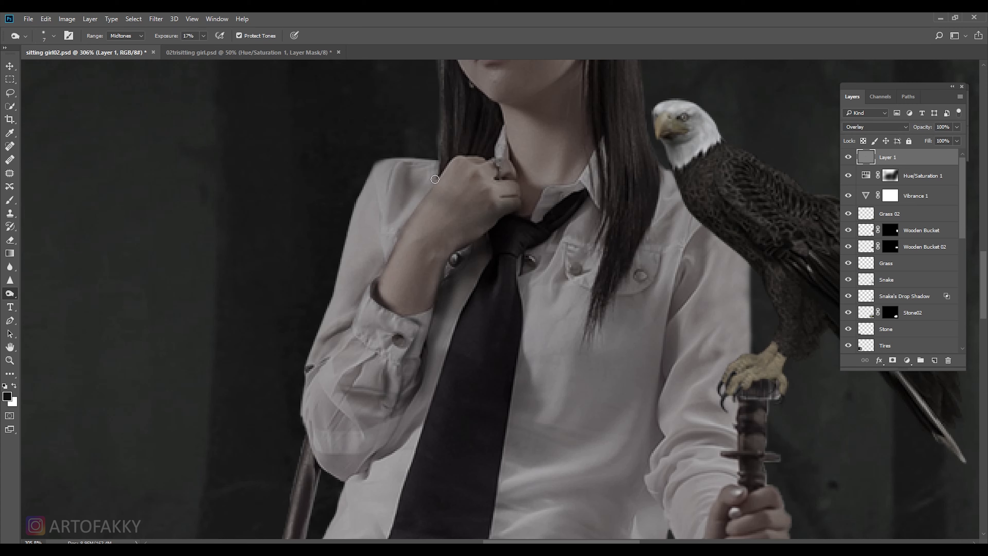
key("bracketright")
key("bracketright")
key("bracketright")
key("bracketleft")
key("bracketleft")
key("bracketleft")
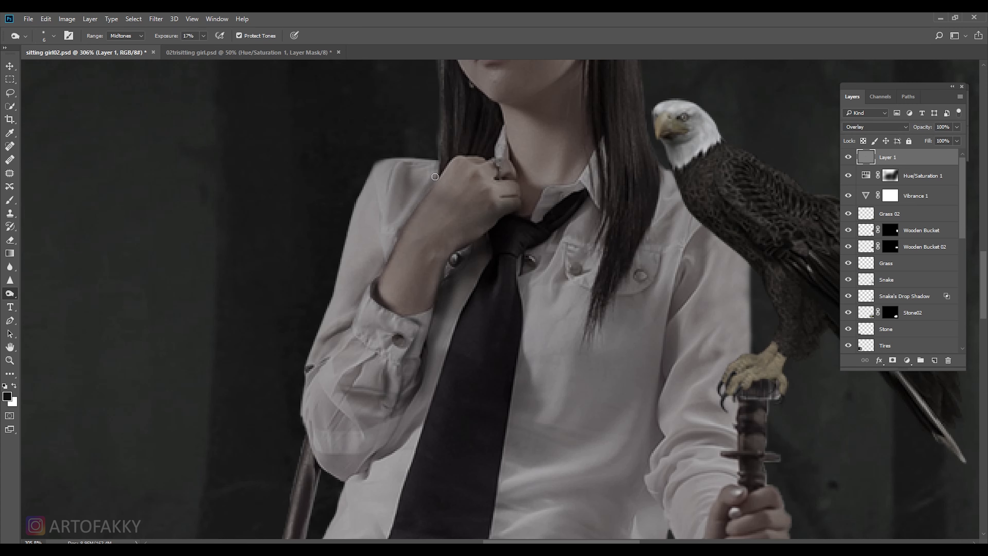
key("bracketleft")
key("bracketleft")
key("bracketleft")
key("2")
key("9")
left_click_drag(392, 171, 378, 257)
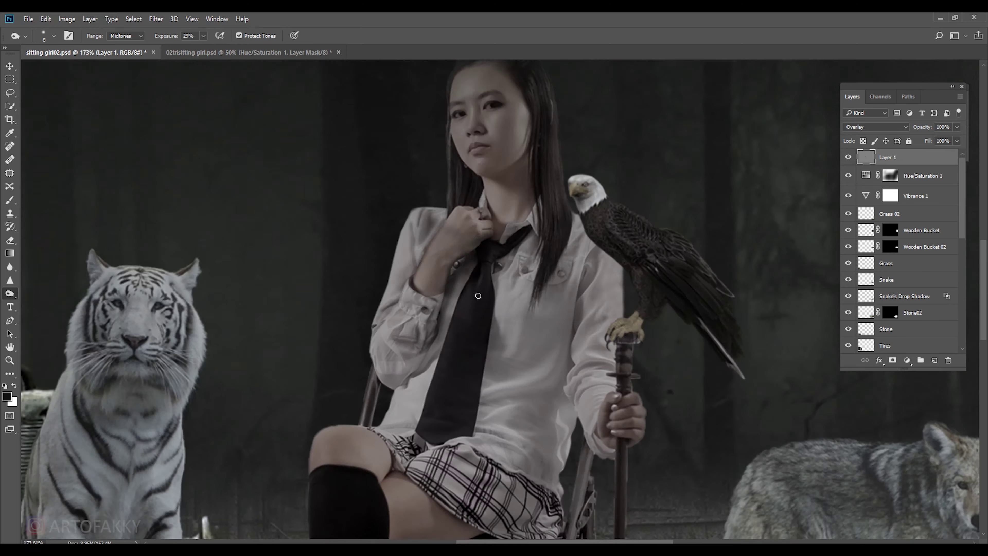
Switch to the Dodge tool and brighten the shirt near the girl's arm.
scroll(524, 297, "down", 5, "alt")
scroll(447, 272, "up", 3, "alt")
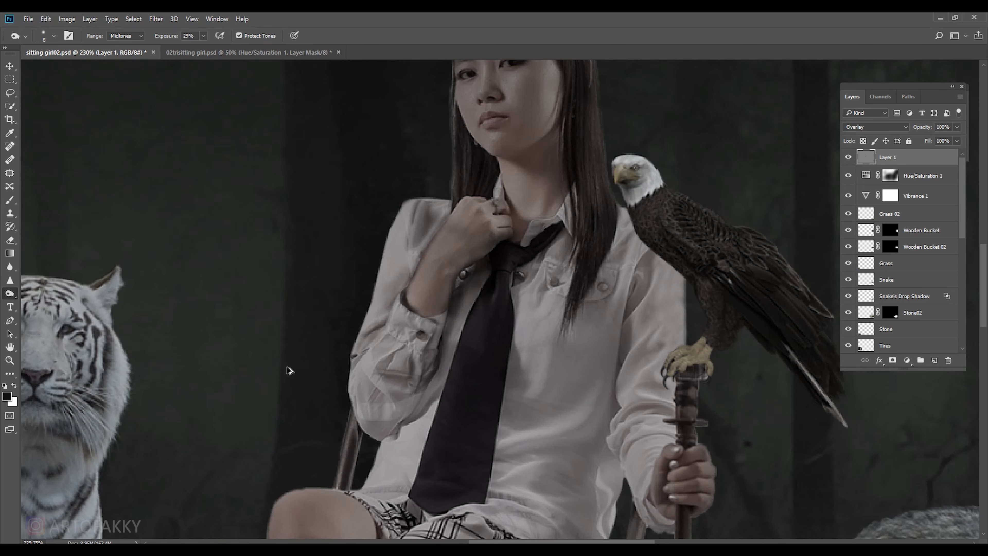
right_click(10, 293)
left_click(47, 293)
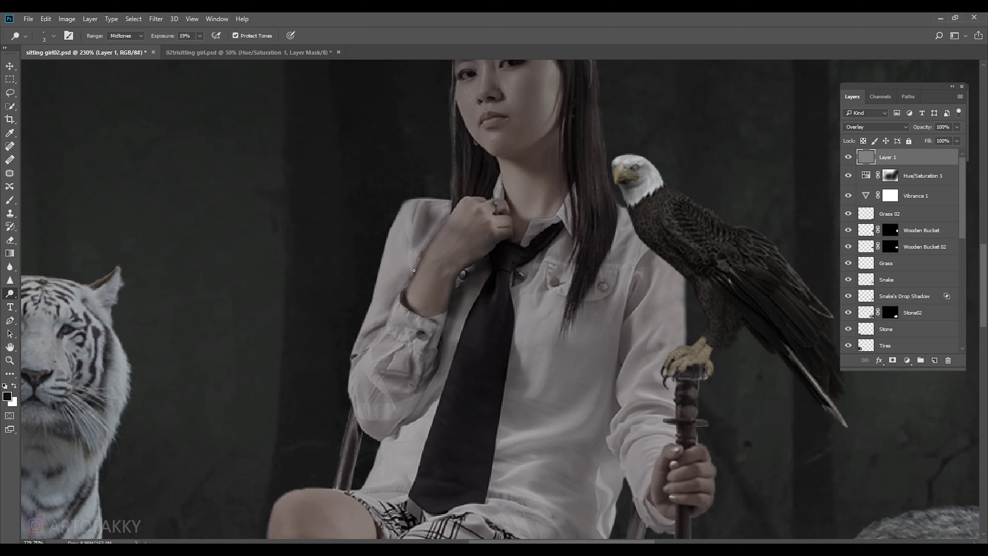
key("bracketright")
key("bracketright")
key("bracketright")
left_click_drag(411, 288, 424, 246)
Darken the hair and tie edges with a size 8 brush at 18% exposure.
scroll(510, 310, "up", 2)
key("bracketleft")
key("bracketleft")
key("bracketleft")
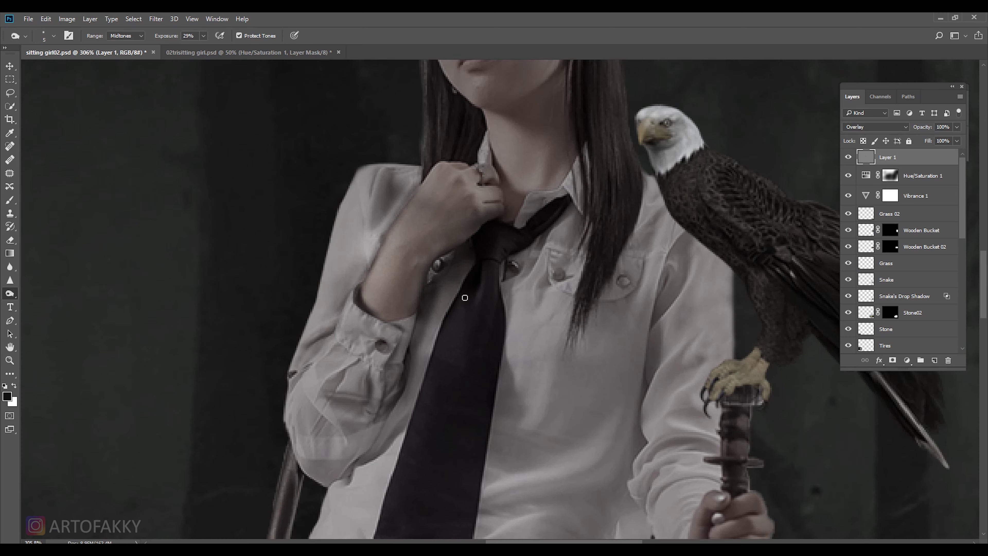
scroll(476, 288, "down", 2)
scroll(475, 287, "down", 2)
key("bracketright")
key("bracketright")
key("bracketright")
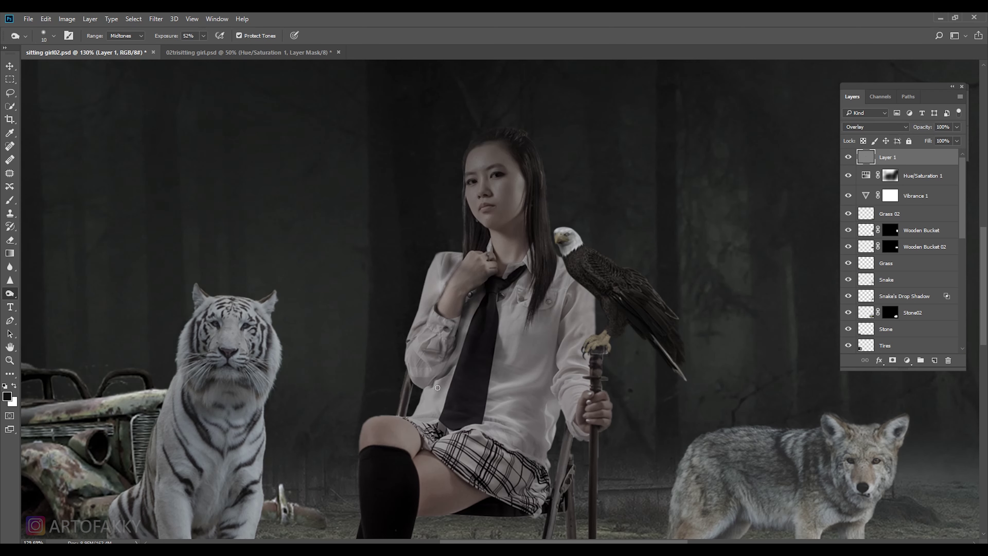
key("bracketleft")
key("bracketleft")
key("bracketleft")
key("1")
key("8")
scroll(487, 324, "up", 3)
left_click_drag(487, 324, 483, 373)
Darken the tie and hair edges further at 31% exposure, size 6 brush.
key("bracketleft")
key("bracketleft")
key("3")
key("1")
mouse_move(432, 304)
left_mouse_down()
mouse_move(459, 259)
mouse_move(513, 447)
left_mouse_up()
Darken the shirt along the eagle's wing, the hair strand, and folds below the pocket.
key("bracketright")
key("bracketright")
key("bracketright")
key("bracketleft")
key("bracketleft")
mouse_move(568, 273)
left_mouse_down()
mouse_move(599, 259)
mouse_move(630, 282)
left_mouse_up()
key("bracketright")
key("bracketright")
key("bracketright")
left_click_drag(536, 198, 505, 334)
key("1")
key("7")
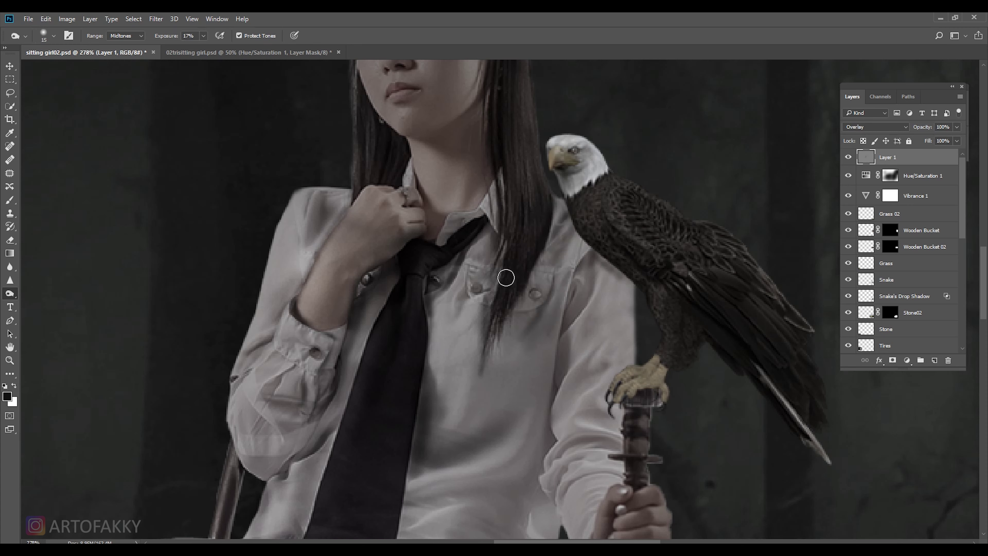
left_click_drag(464, 290, 505, 354)
Darken the shirt along and below the eagle's edge at 37% then 26%, ending at 19% exposure.
key("3")
key("7")
mouse_move(583, 311)
left_mouse_down()
mouse_move(593, 271)
mouse_move(549, 420)
left_mouse_up()
key("2")
key("6")
mouse_move(576, 370)
left_mouse_down()
mouse_move(557, 428)
mouse_move(554, 488)
left_mouse_up()
key("0")
key("9")
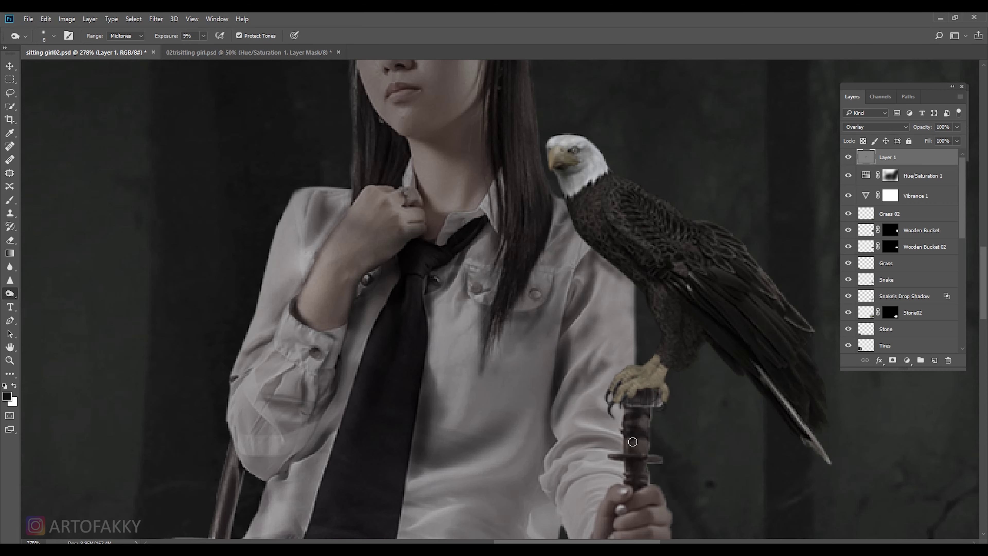
key("1")
key("9")
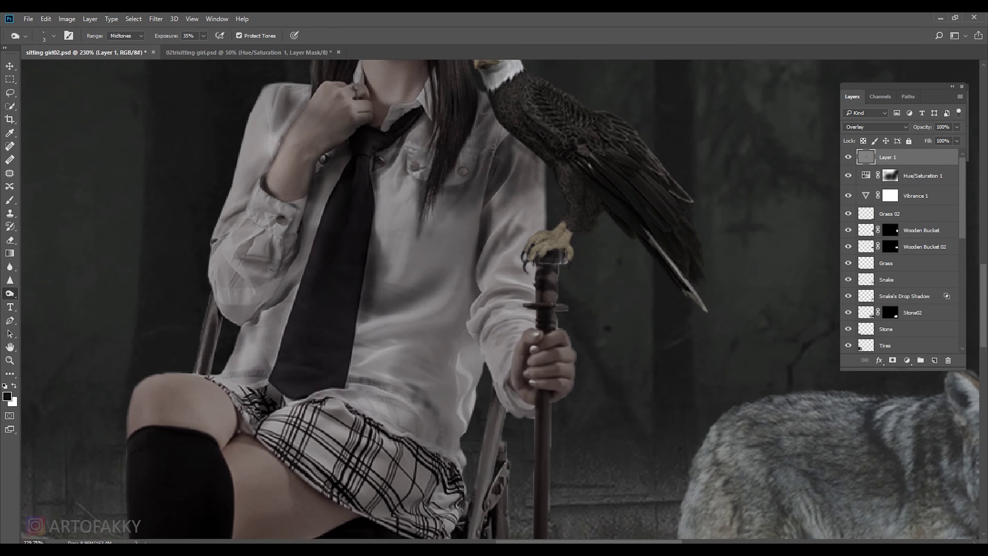
Raise Burn exposure to 50% and darken the sleeve crease and the sleeve edge beside the hand.
left_click(203, 36)
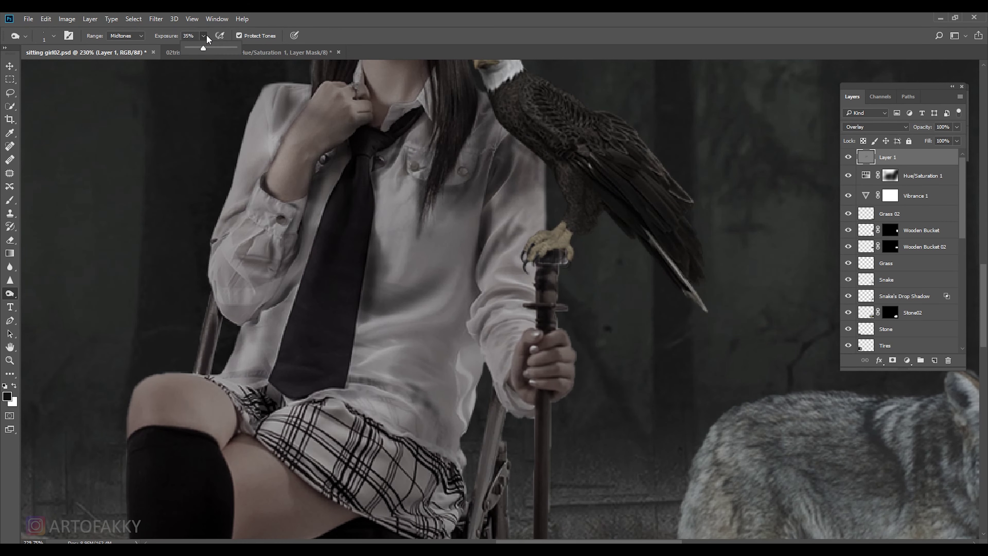
left_click_drag(203, 47, 212, 47)
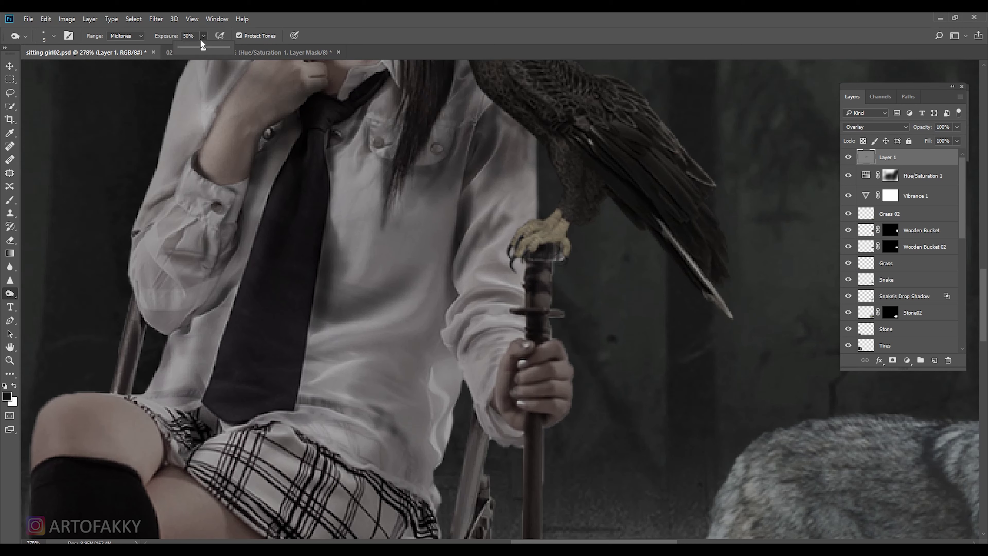
left_click_drag(476, 353, 494, 353)
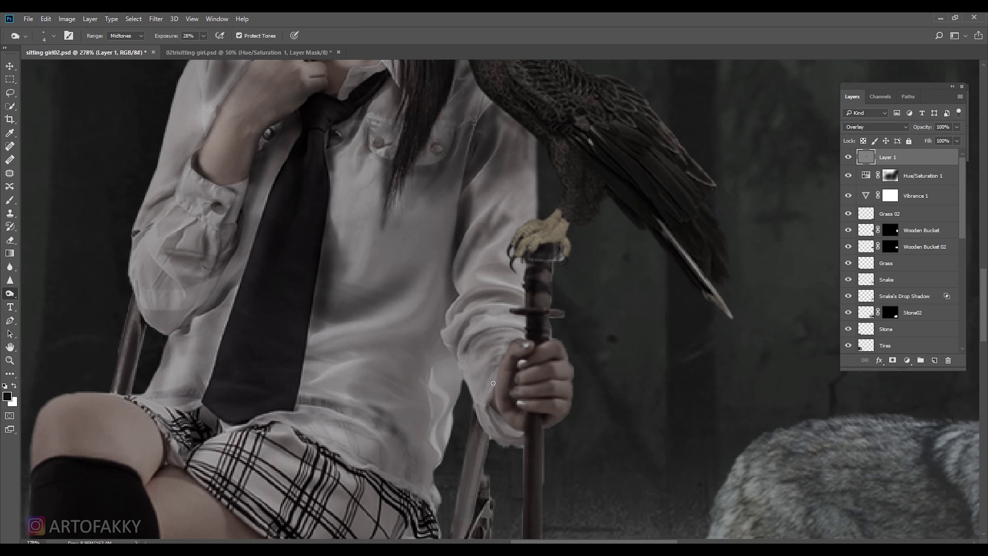
left_click_drag(495, 396, 494, 402)
At 40% exposure, burn the sleeve and shirt edges near the hand with brush sizes 2–15.
left_click_drag(203, 36, 209, 47)
key("bracketleft")
key("bracketleft")
key("bracketleft")
key("bracketright")
mouse_move(505, 427)
left_mouse_down()
mouse_move(519, 429)
mouse_move(481, 414)
left_mouse_up()
key("bracketright")
left_click_drag(455, 343, 428, 409)
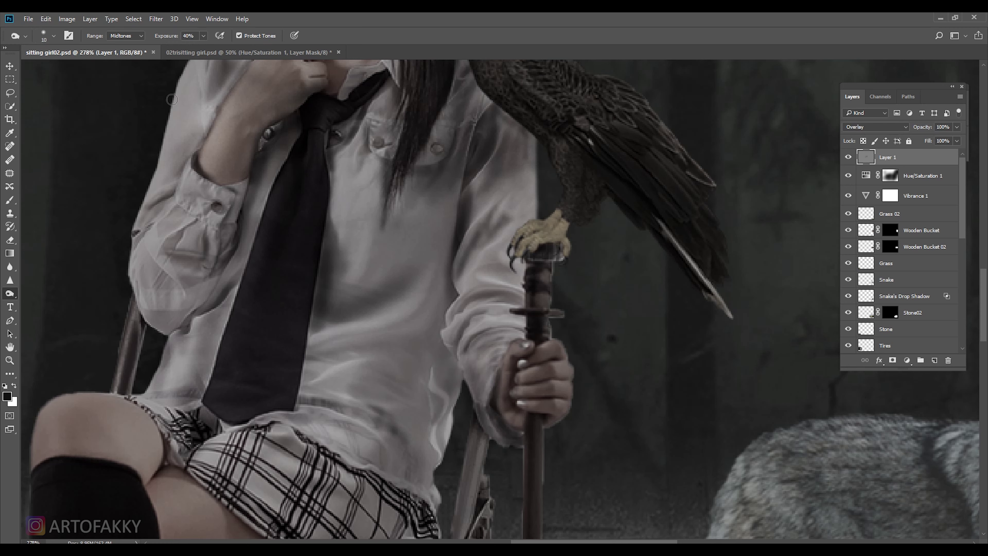
mouse_move(443, 323)
left_mouse_down()
mouse_move(451, 290)
mouse_move(453, 389)
mouse_move(455, 373)
mouse_move(443, 459)
left_mouse_up()
key("bracketright")
key("bracketright")
key("bracketright")
key("bracketright")
Darken the lower skirt hem and the skirt's top edge with the burn brush.
scroll(452, 428, "down", 5)
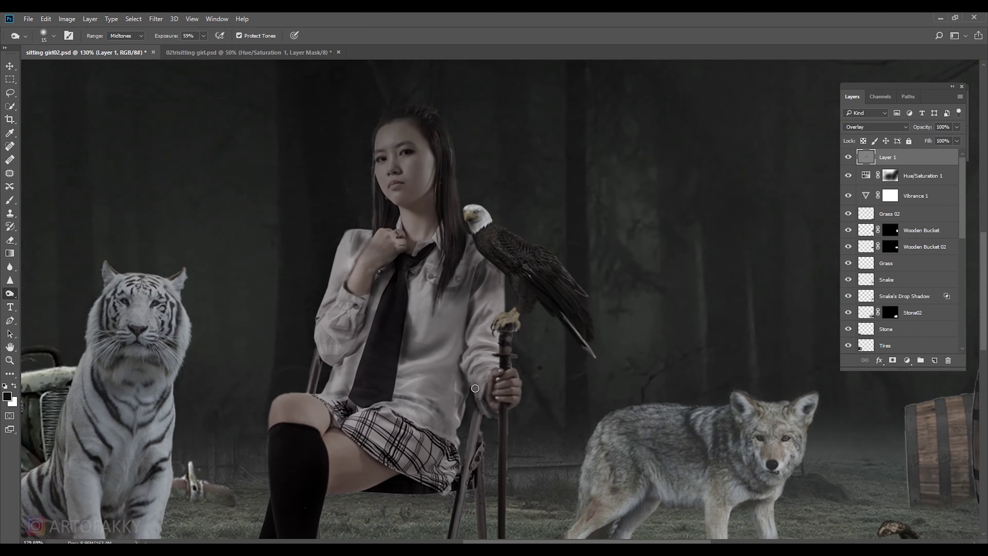
scroll(457, 395, "up", 3)
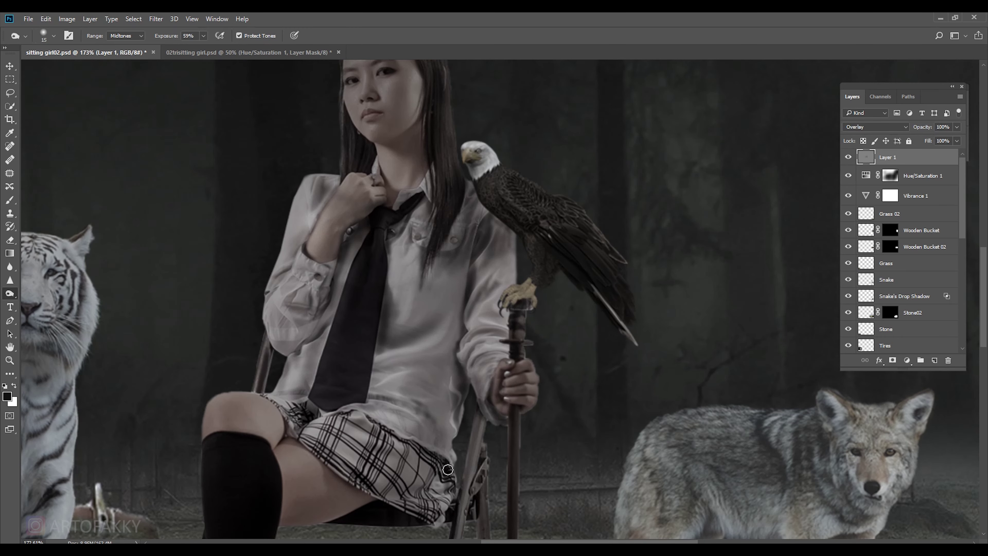
left_click_drag(445, 470, 381, 498)
key("bracketright")
key("bracketright")
key("bracketright")
key("bracketleft")
key("bracketleft")
key("bracketleft")
left_click_drag(341, 415, 481, 459)
scroll(481, 458, "up", 1)
scroll(447, 439, "down", 3)
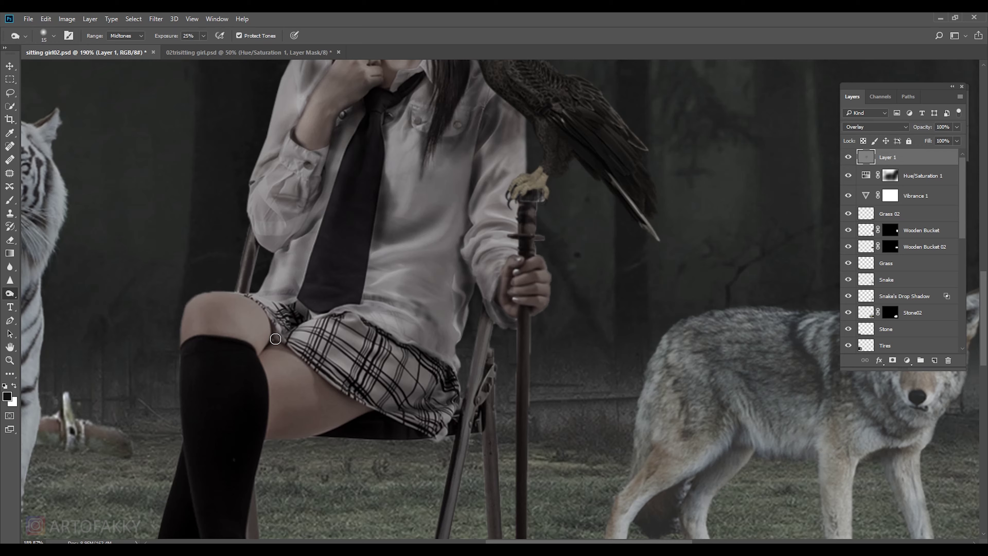
scroll(278, 341, "up", 3)
Burn the crease between thigh and skirt with a size-20 brush, then set exposure to 15%.
key("bracketright")
left_click_drag(267, 317, 243, 359)
key("1")
key("5")
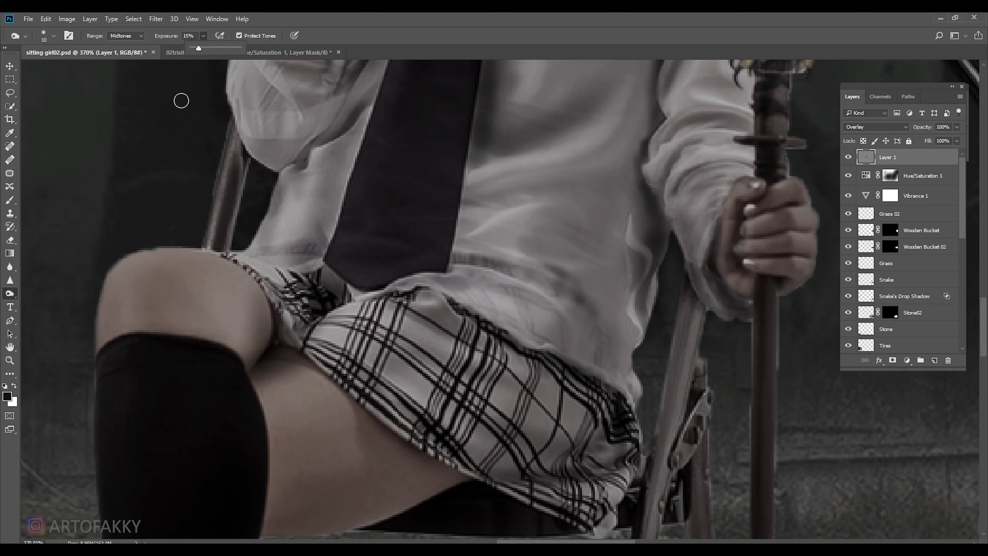
key("bracketright")
key("bracketleft")
key("bracketleft")
key("bracketleft")
At 35% exposure, deepen the thigh and skirt creases along the skirt edge.
key("3")
key("5")
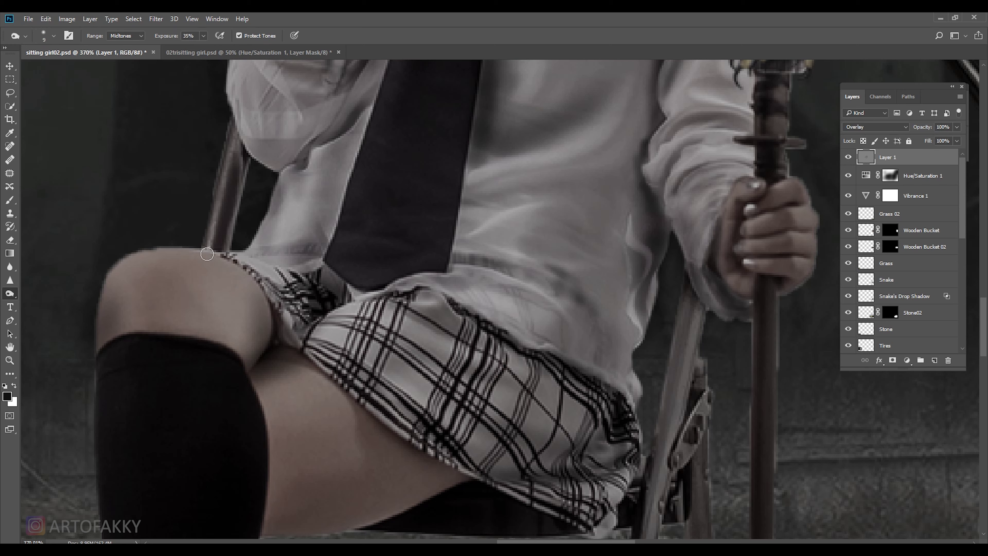
key("bracketright")
key("bracketright")
key("bracketright")
left_click_drag(258, 291, 267, 319)
key("bracketright")
left_click_drag(306, 354, 380, 419)
left_click_drag(452, 475, 401, 502)
left_click_drag(392, 441, 404, 499)
key("bracketright")
key("bracketright")
Darken the broader skirt area with a size-25 burn brush.
scroll(474, 488, "down", 3)
left_click_drag(205, 40, 194, 49)
key("bracketright")
key("bracketright")
left_click_drag(431, 467, 389, 428)
scroll(428, 429, "down", 3)
scroll(470, 321, "up", 2)
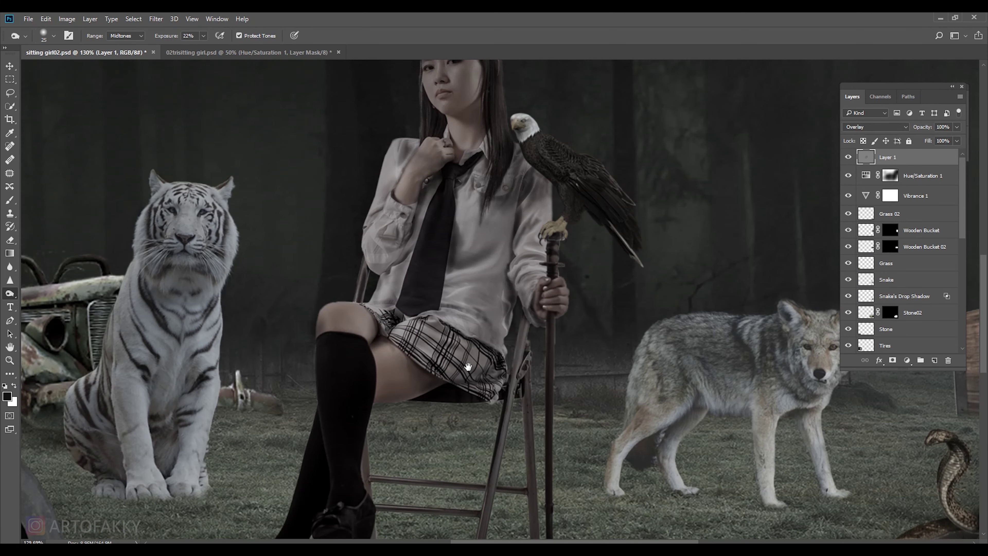
scroll(470, 321, "up", 1)
scroll(505, 331, "up", 1)
scroll(540, 341, "up", 1)
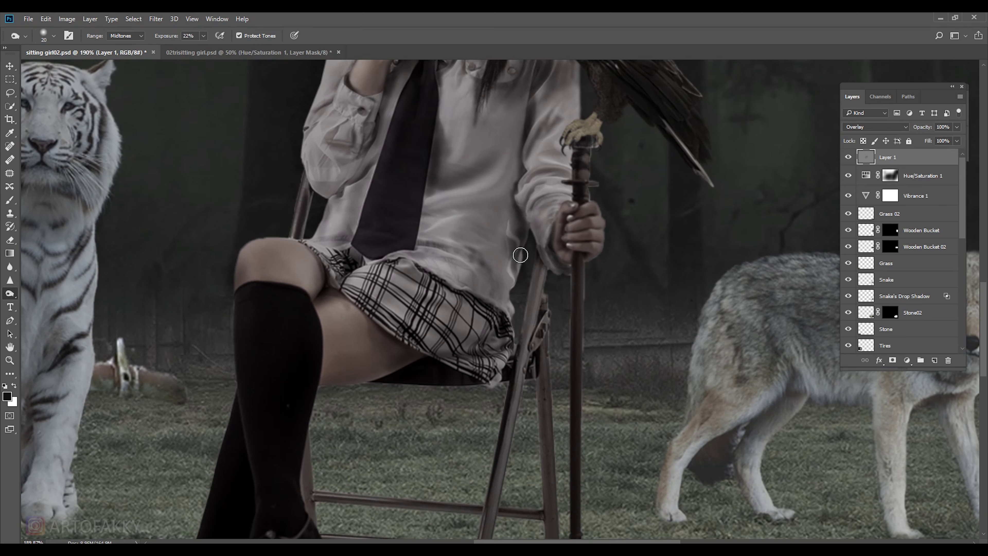
scroll(529, 264, "up", 1)
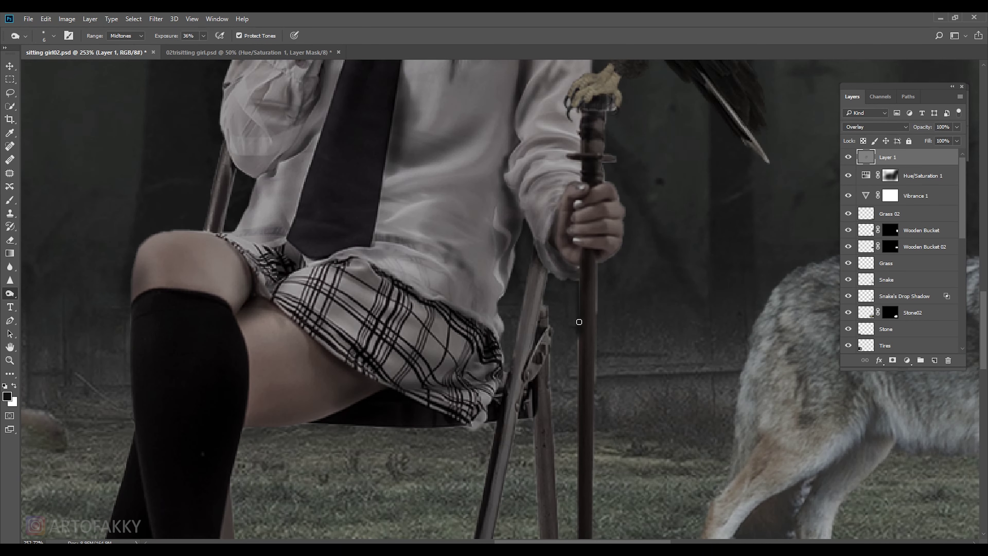
Burn the chair legs, especially the front leg, and the lower chair rung.
left_click_drag(579, 335, 521, 211)
key("bracketright")
key("bracketright")
mouse_move(479, 289)
left_mouse_down()
mouse_move(485, 430)
mouse_move(490, 309)
mouse_move(471, 379)
mouse_move(478, 476)
left_mouse_up()
key("bracketright")
left_click_drag(387, 465, 368, 481)
left_click_drag(374, 428, 373, 450)
left_click_drag(395, 419, 396, 335)
left_click_drag(421, 389, 424, 275)
left_click_drag(424, 275, 424, 350)
mouse_move(148, 298)
left_mouse_down()
mouse_move(382, 263)
mouse_move(428, 334)
mouse_move(583, 345)
left_mouse_up()
key("bracketleft")
left_click_drag(501, 402, 529, 402)
left_click_drag(358, 417, 364, 419)
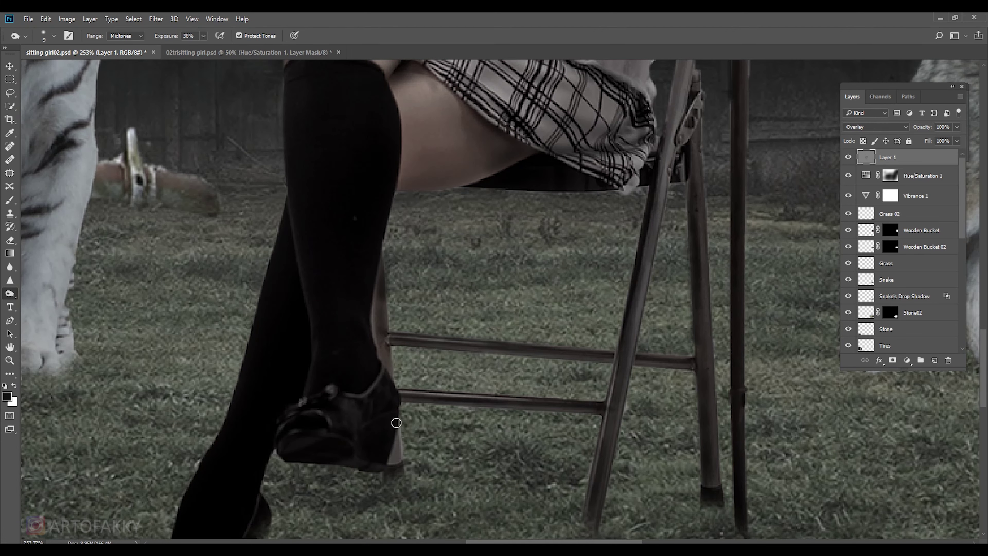
At 17% exposure with a larger brush, darken the grass beside the shoe and around the chair-leg base.
scroll(379, 481, "down", 2)
scroll(389, 467, "down", 2)
key("bracketright")
key("bracketright")
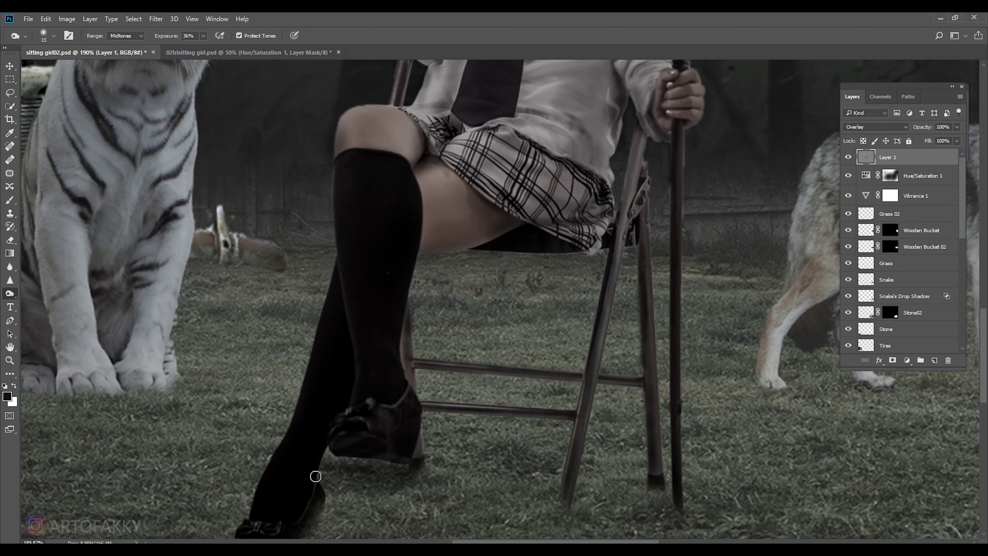
scroll(446, 447, "down", 4)
key("bracketright")
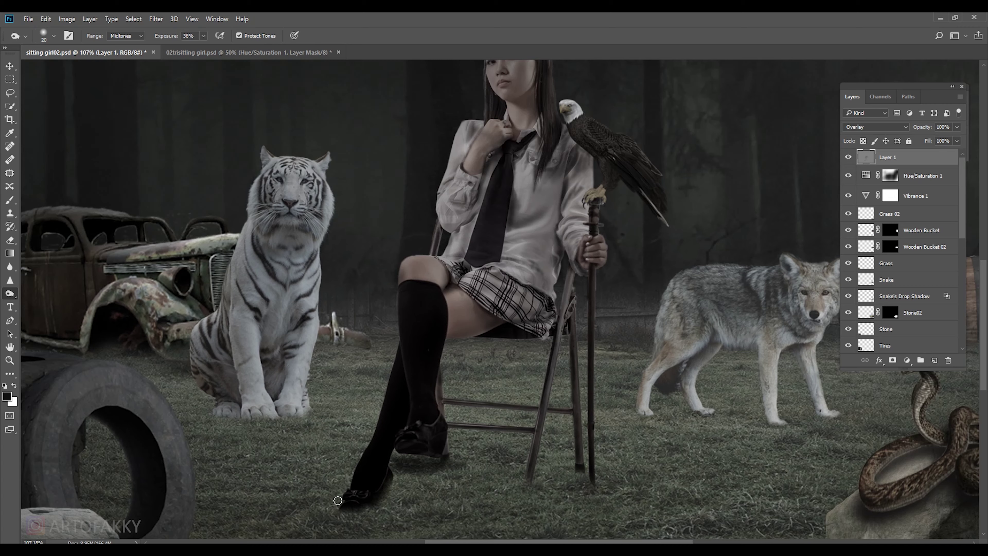
key("1")
key("7")
key("bracketright")
key("bracketright")
key("bracketright")
left_click_drag(316, 470, 407, 369)
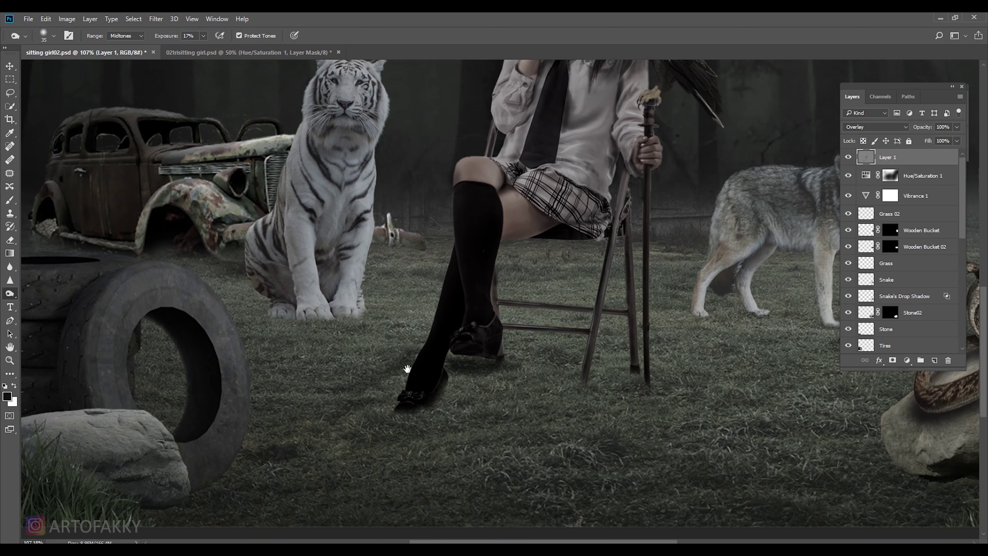
left_click_drag(240, 425, 565, 370)
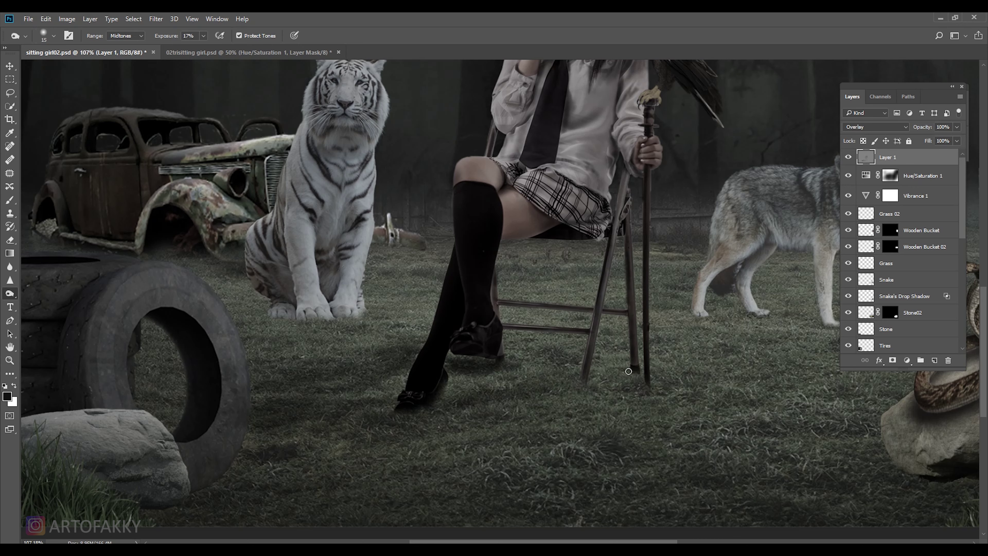
left_click_drag(629, 372, 502, 367)
Raise burn exposure to 54%, adjust the brush size and fit the whole image in view.
key("5")
key("4")
key("bracketleft")
key("bracketleft")
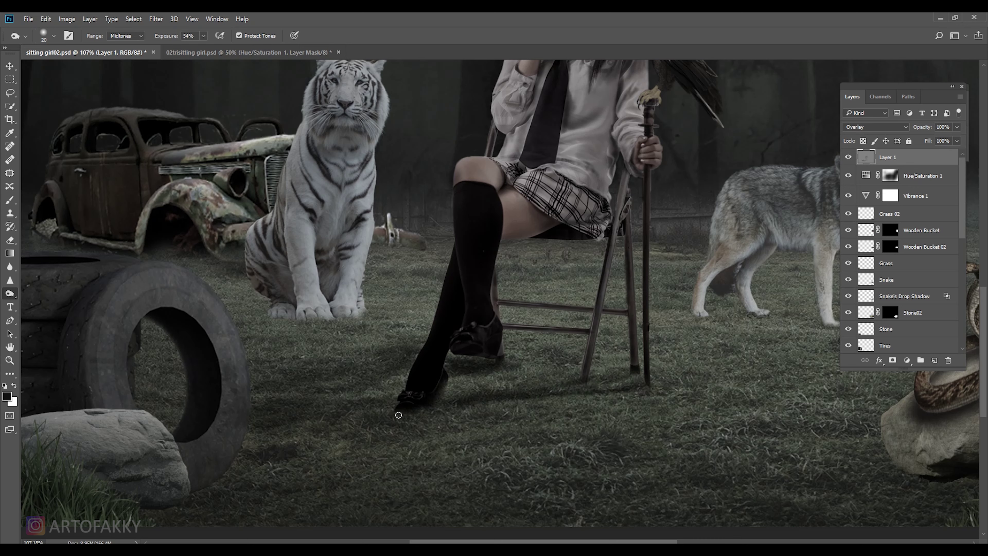
key("ctrl+0")
key("bracketright")
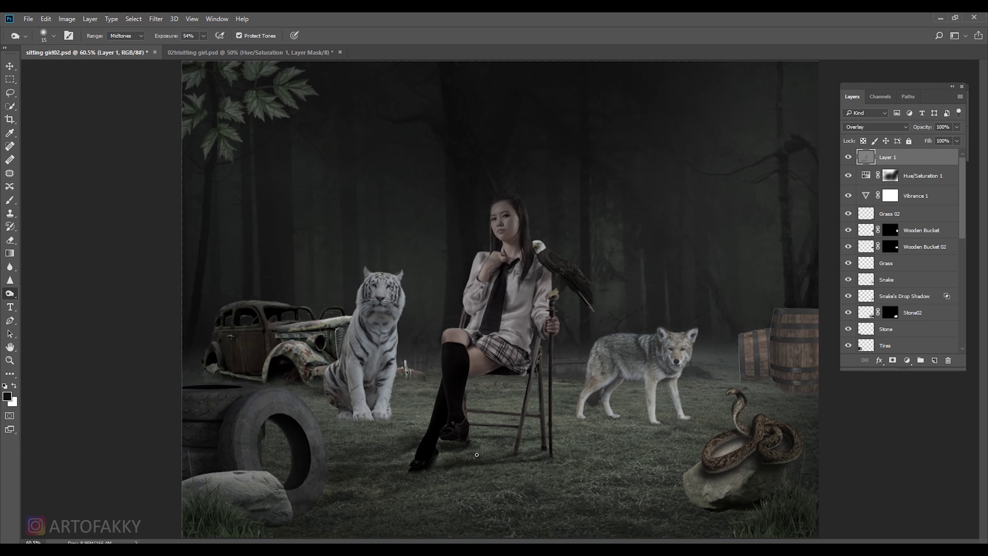
Zoom out to view the composition, then zoom in on the chair with a finer burn brush.
key("ctrl+minus")
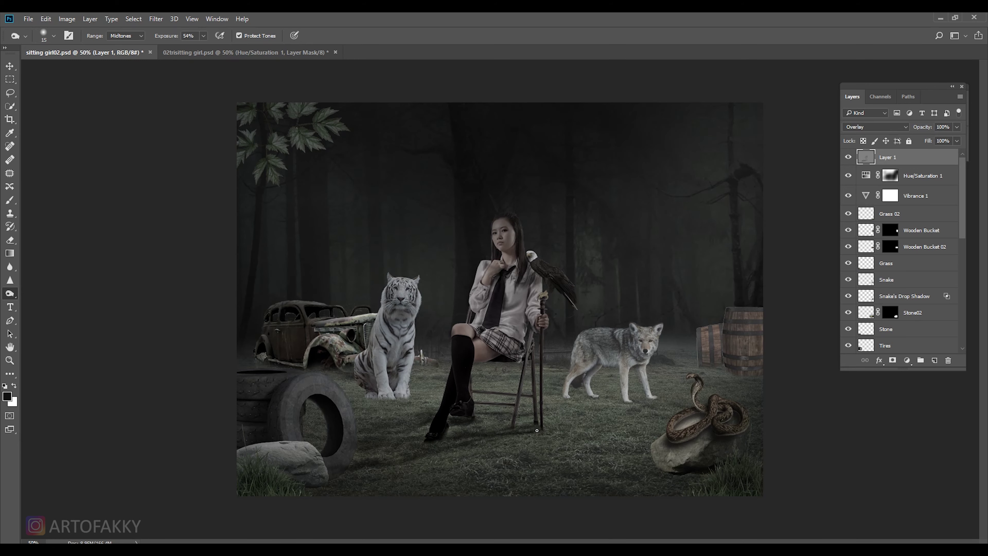
scroll(530, 424, "up", 5)
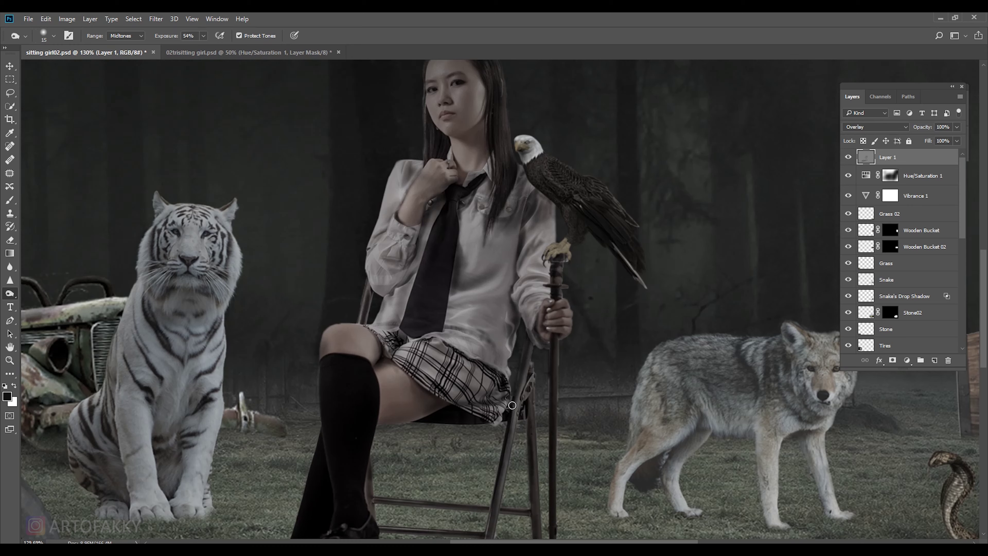
scroll(539, 366, "up", 1)
key("bracketleft")
key("bracketleft")
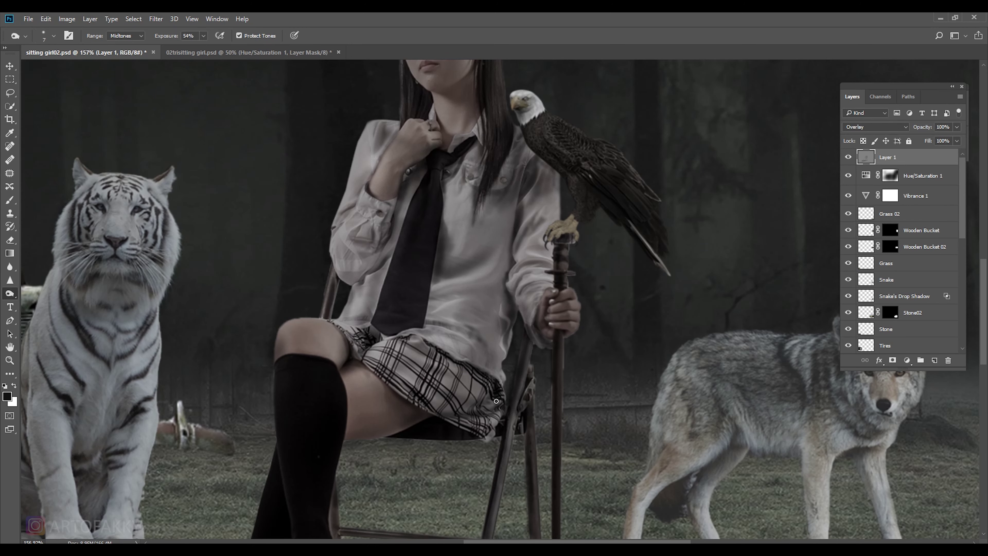
scroll(495, 401, "down", 3)
scroll(525, 369, "up", 1)
scroll(537, 354, "up", 1)
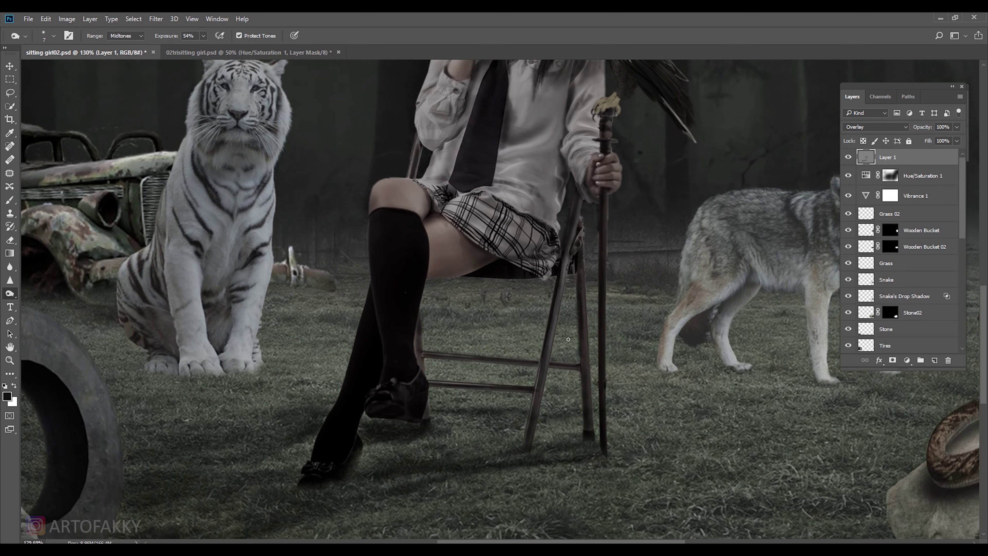
scroll(548, 340, "up", 2)
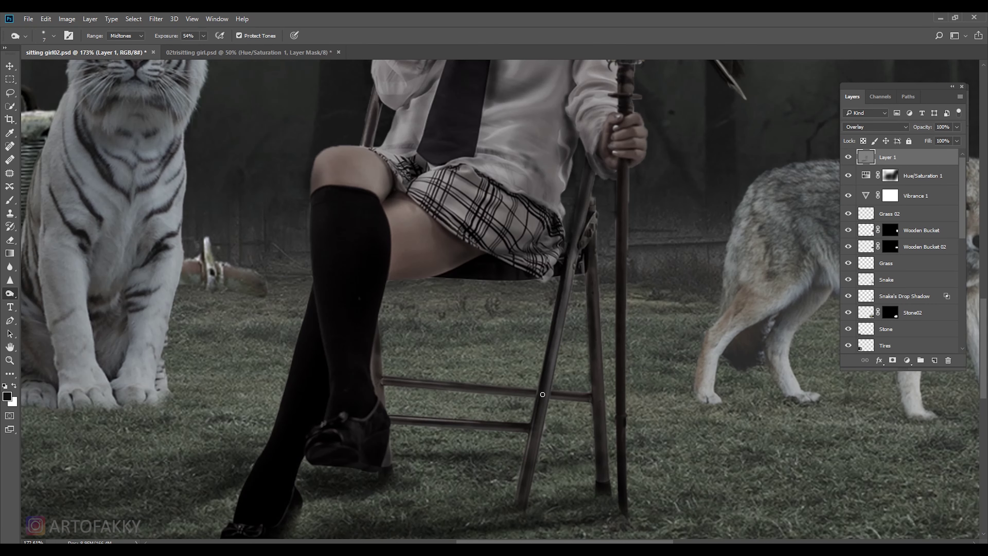
Burn the front chair leg, a shadow beside its foot, and the staff's pole.
left_click_drag(591, 320, 598, 408)
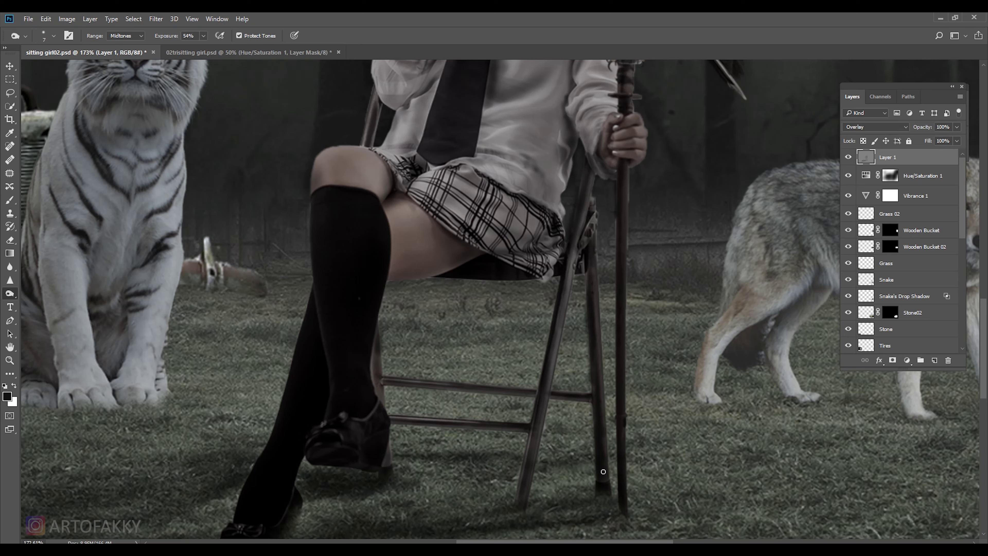
left_click_drag(597, 489, 560, 497)
key("bracketleft")
key("bracketleft")
key("bracketleft")
left_click_drag(620, 195, 620, 320)
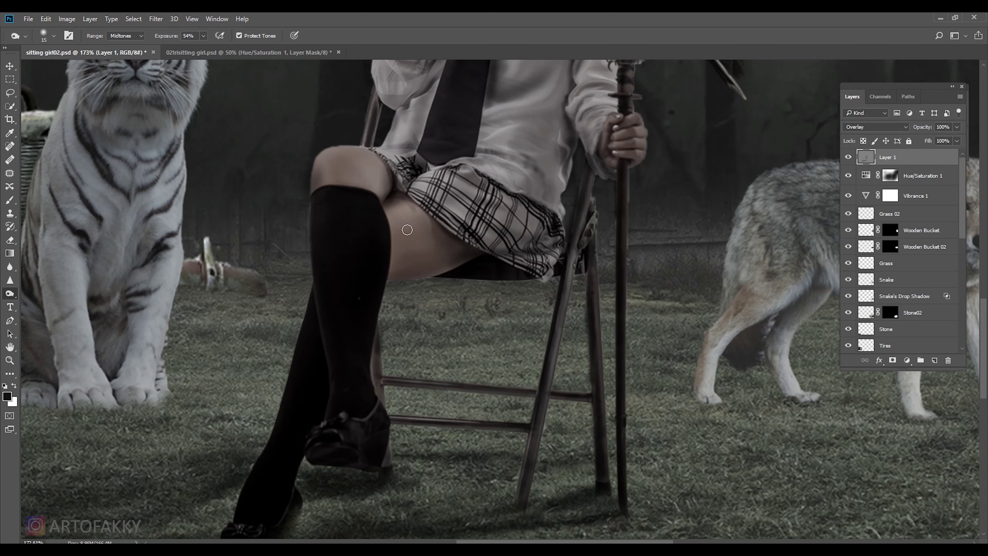
scroll(388, 177, "down", 3)
scroll(388, 178, "down", 3)
scroll(467, 234, "up", 4)
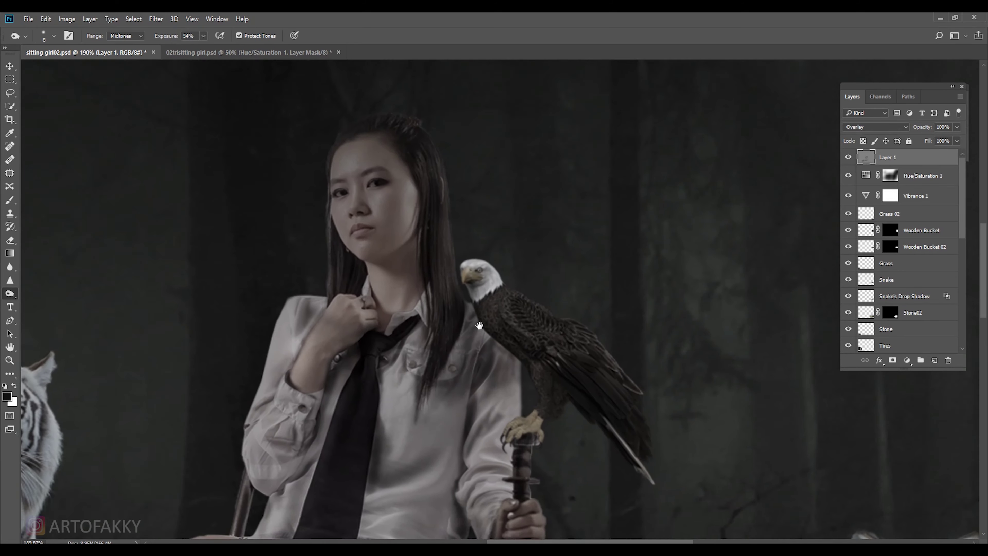
Zoom in and burn the shadow on the girl's neck and collar.
scroll(391, 362, "up", 2)
key("bracketright")
key("bracketright")
key("bracketright")
key("3")
key("7")
scroll(417, 374, "up", 2)
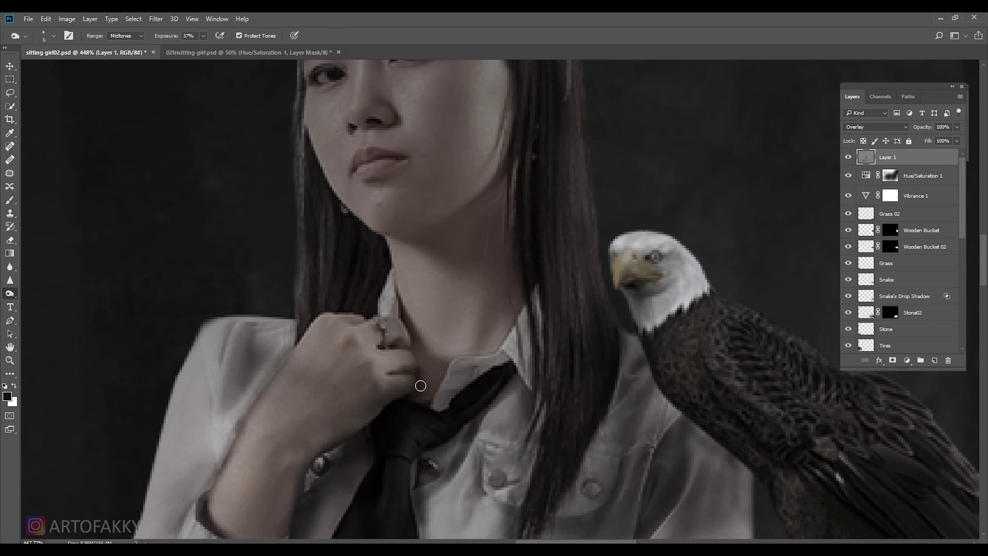
mouse_move(399, 308)
left_mouse_down()
mouse_move(435, 359)
mouse_move(408, 327)
mouse_move(492, 335)
left_mouse_up()
With a larger, stronger burn brush, deepen the jaw and neck shadow beside the hair.
key("bracketright")
key("bracketright")
key("bracketright")
key("3")
key("8")
left_click_drag(520, 181, 486, 350)
key("bracketright")
mouse_move(505, 171)
left_mouse_down()
mouse_move(481, 216)
mouse_move(531, 291)
left_mouse_up()
At 61% exposure with a fine tip, darken the hair edge beside the cheek.
key("bracketright")
key("bracketright")
scroll(502, 372, "down", 3)
key("4")
key("1")
key("bracketleft")
key("bracketleft")
key("bracketleft")
scroll(463, 217, "up", 2)
key("6")
key("1")
key("bracketleft")
key("bracketleft")
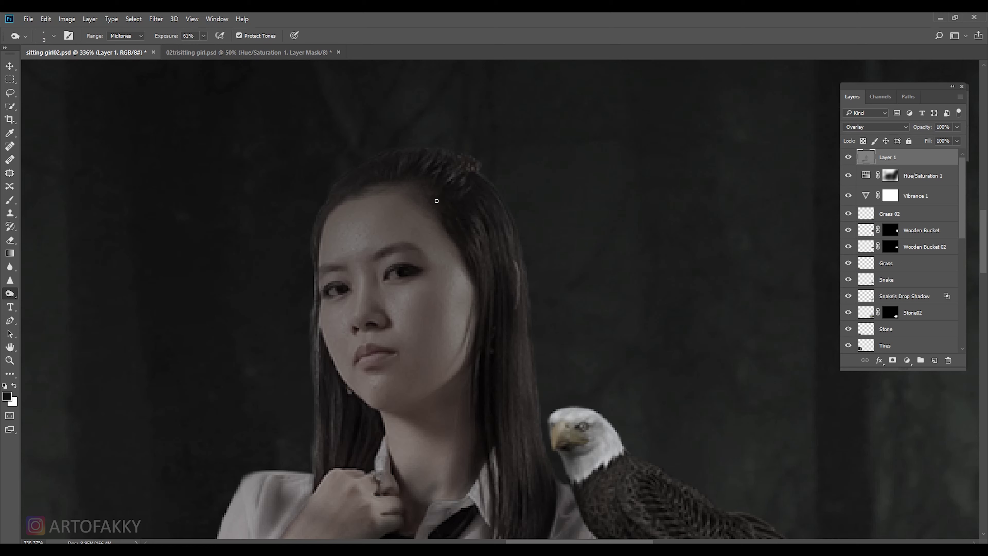
left_click_drag(465, 248, 472, 401)
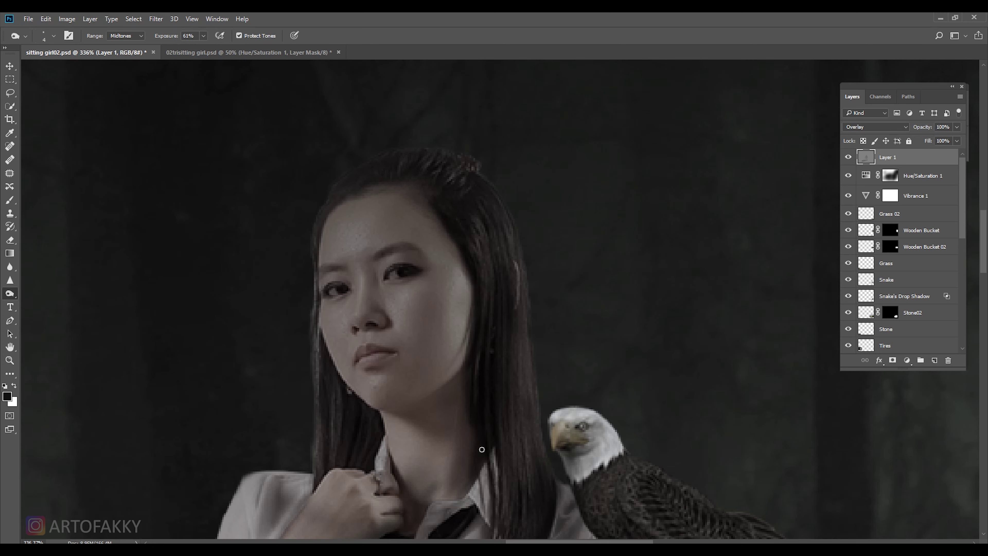
Zoom in on the hair edge, then pan to the girl's hand and the eagle.
key("bracketleft")
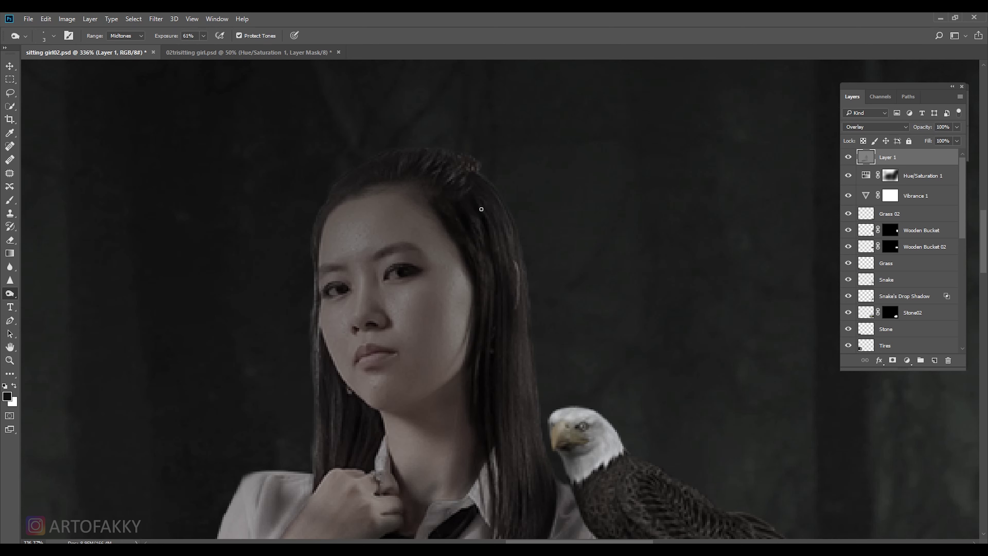
scroll(481, 208, "up", 2)
key("bracketleft")
key("bracketleft")
key("bracketright")
key("bracketright")
key("bracketright")
mouse_move(245, 474)
left_mouse_down()
mouse_move(230, 292)
mouse_move(283, 363)
mouse_move(227, 255)
left_mouse_up()
Adjust brush size and exposure, then darken the hair around the girl's hand.
key("bracketright")
key("bracketright")
key("bracketright")
scroll(323, 385, "down", 1)
key("2")
key("8")
key("bracketright")
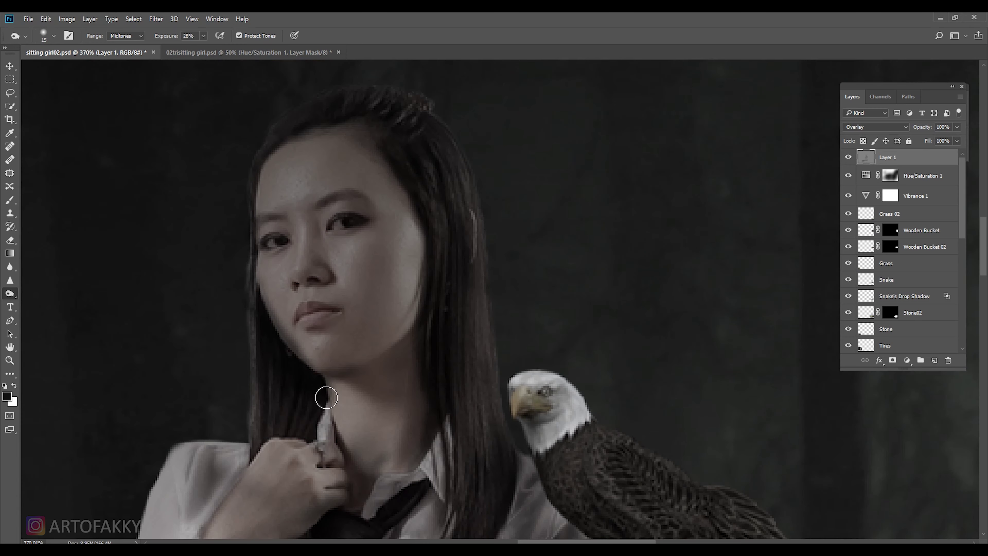
key("4")
key("1")
scroll(278, 385, "up", 1)
key("bracketleft")
key("bracketleft")
key("bracketleft")
mouse_move(330, 448)
left_mouse_down()
mouse_move(260, 441)
mouse_move(269, 437)
left_mouse_up()
Burn the collar and neck shadow again with a slightly smaller brush.
scroll(269, 437, "down", 1)
scroll(497, 363, "up", 1)
key("bracketleft")
mouse_move(497, 363)
left_mouse_down()
mouse_move(519, 408)
mouse_move(457, 413)
mouse_move(523, 444)
mouse_move(474, 329)
mouse_move(438, 496)
left_mouse_up()
key("6")
key("6")
At lower exposure, darken the hair strand falling over the shirt.
scroll(448, 433, "down", 1)
key("3")
key("1")
key("bracketright")
key("bracketright")
left_click_drag(459, 422, 453, 486)
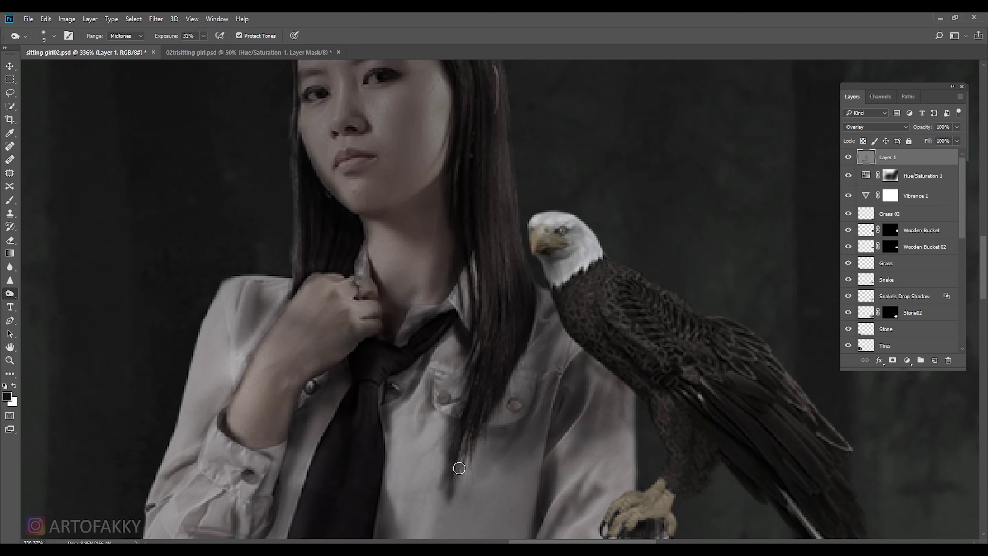
Pan up to the face and darken the hair edge right of it at 54% exposure.
left_click_drag(511, 322, 465, 462)
key("5")
key("4")
key("bracketleft")
key("bracketleft")
mouse_move(447, 186)
left_mouse_down()
mouse_move(458, 311)
mouse_move(441, 282)
mouse_move(461, 397)
left_mouse_up()
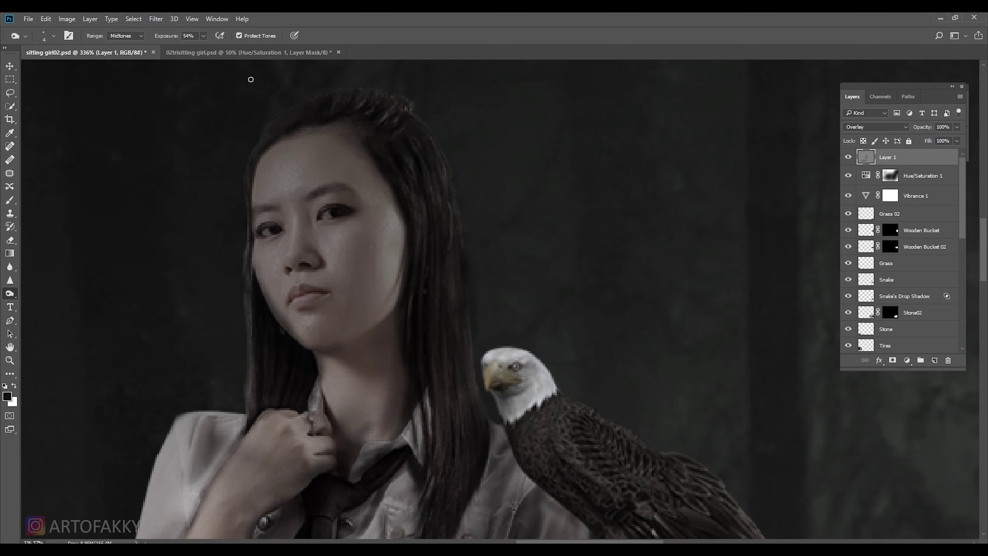
Raise exposure to 67% and darken the hair strand beside the eagle.
key("6")
key("7")
scroll(427, 291, "down", 3)
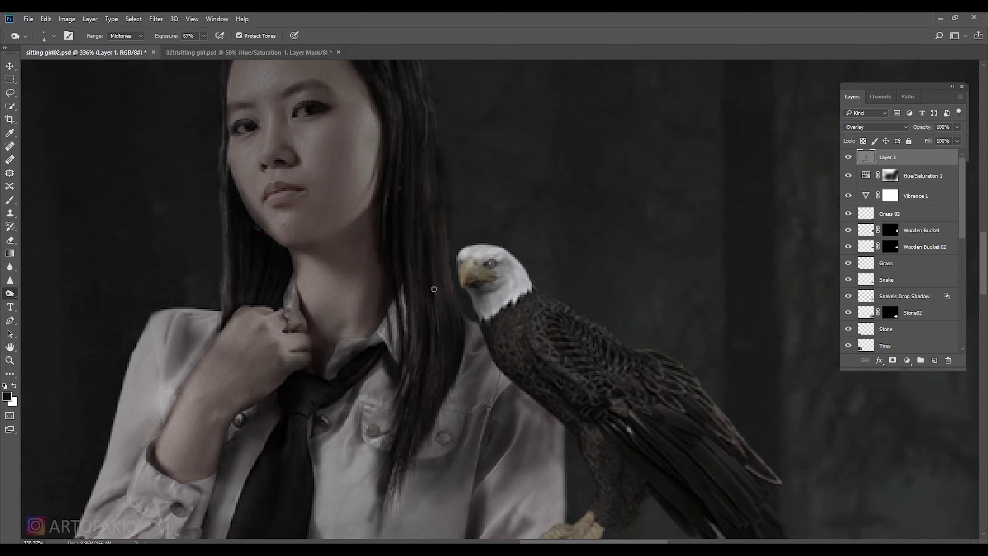
left_click_drag(444, 266, 445, 317)
key("]")
key("]")
key("]")
scroll(441, 366, "down", 10)
scroll(425, 382, "up", 8)
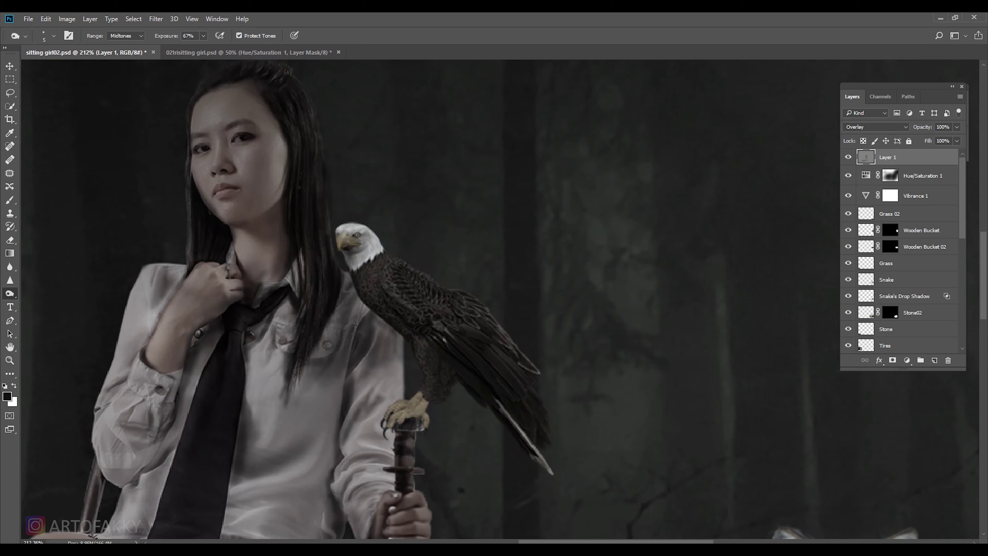
Zoom in on the eagle and burn its neck feathers.
scroll(420, 364, "up", 3)
key("[")
key("[")
key("[")
scroll(417, 326, "up", 2)
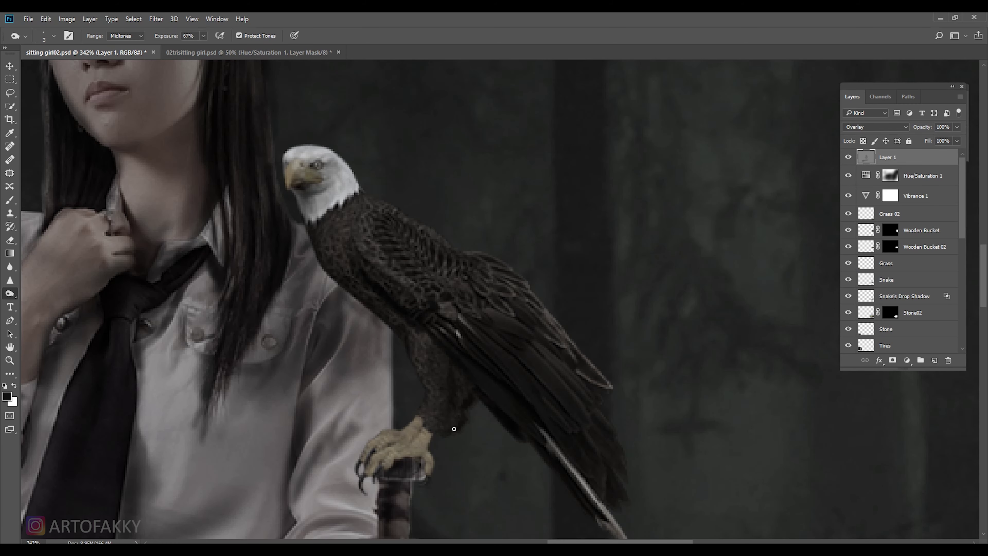
scroll(414, 427, "up", 1)
key("]")
key("]")
key("]")
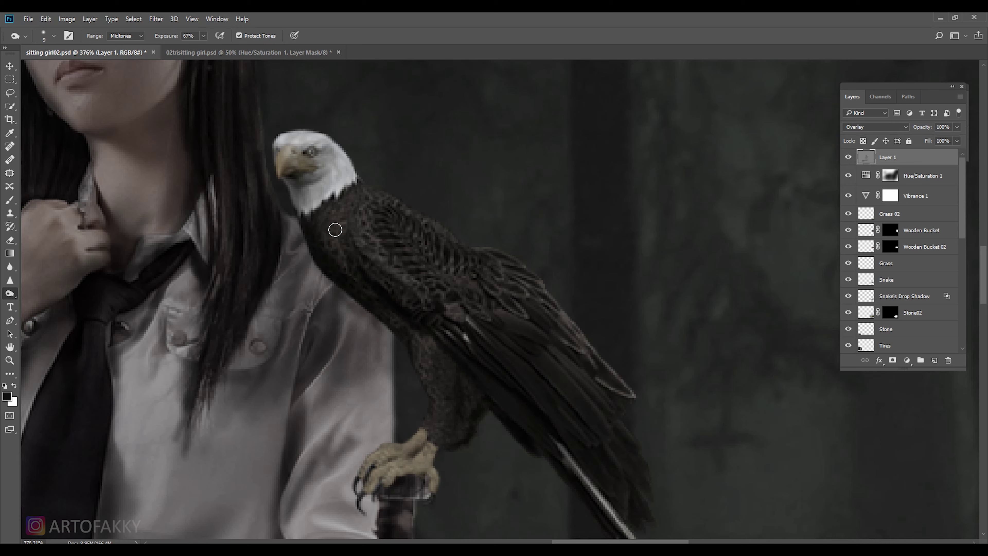
left_click_drag(376, 269, 424, 287)
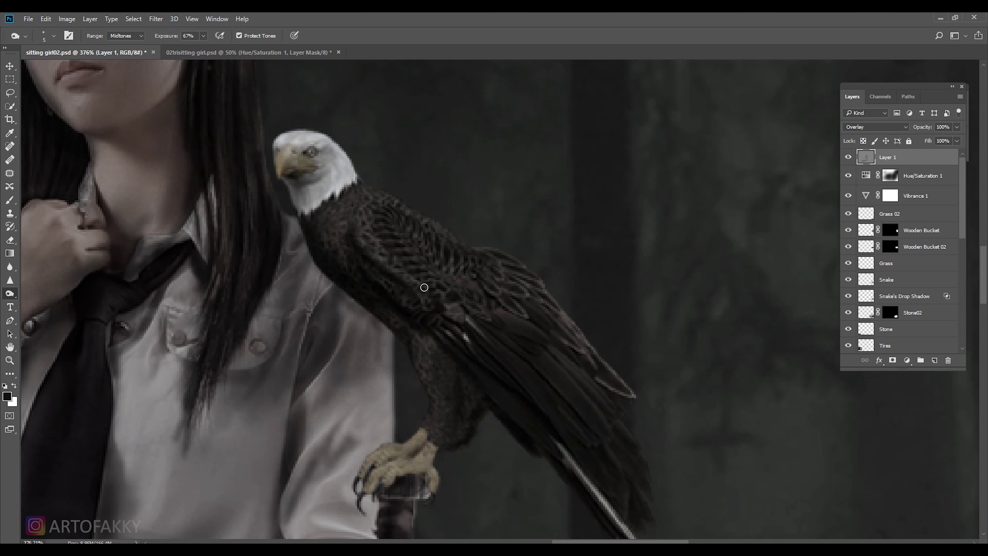
With a smaller brush at up to 96% exposure, darken the wing feathers and the gaps between them.
scroll(437, 322, "up", 1)
key("[")
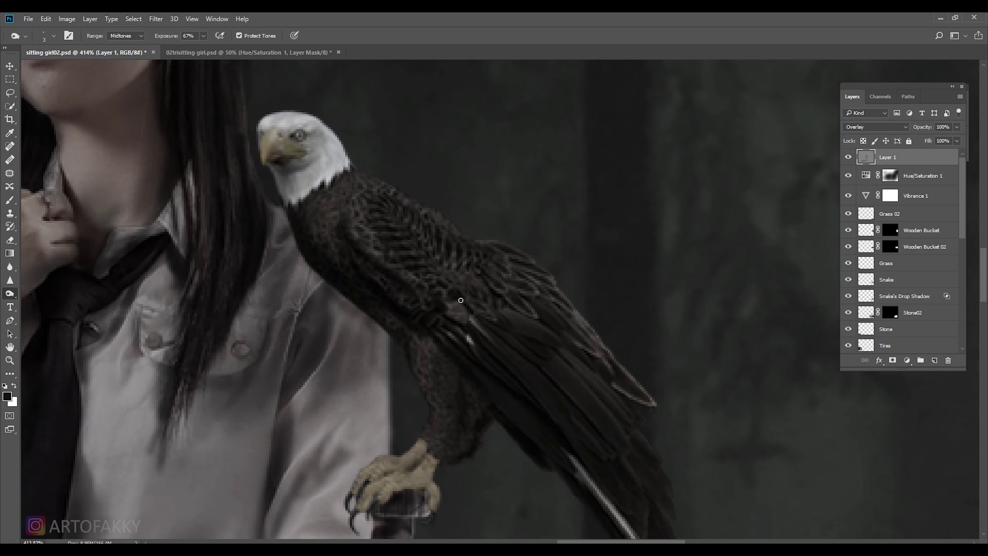
key("[")
key("[")
key("8")
key("4")
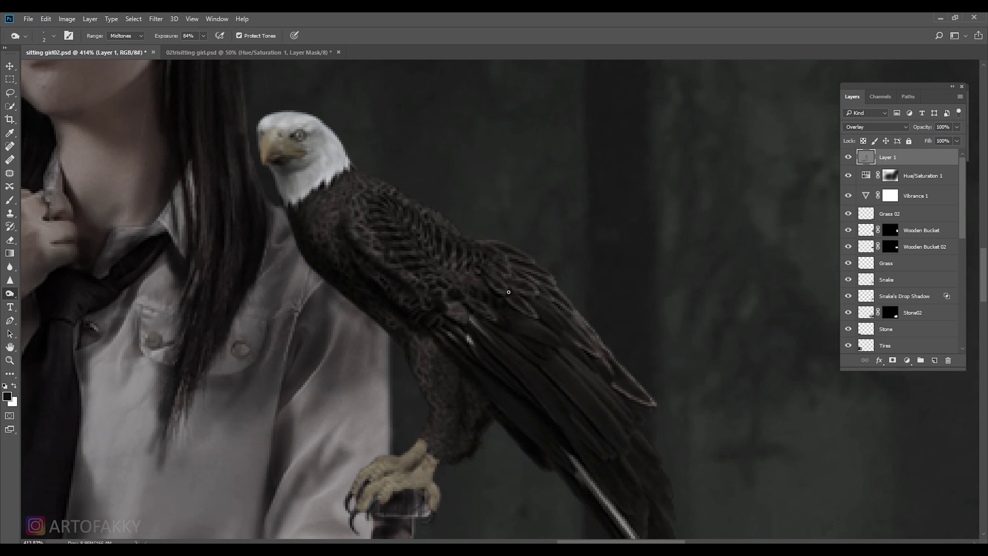
left_click_drag(457, 254, 521, 256)
key("[")
left_click_drag(203, 36, 210, 48)
left_click_drag(525, 297, 542, 312)
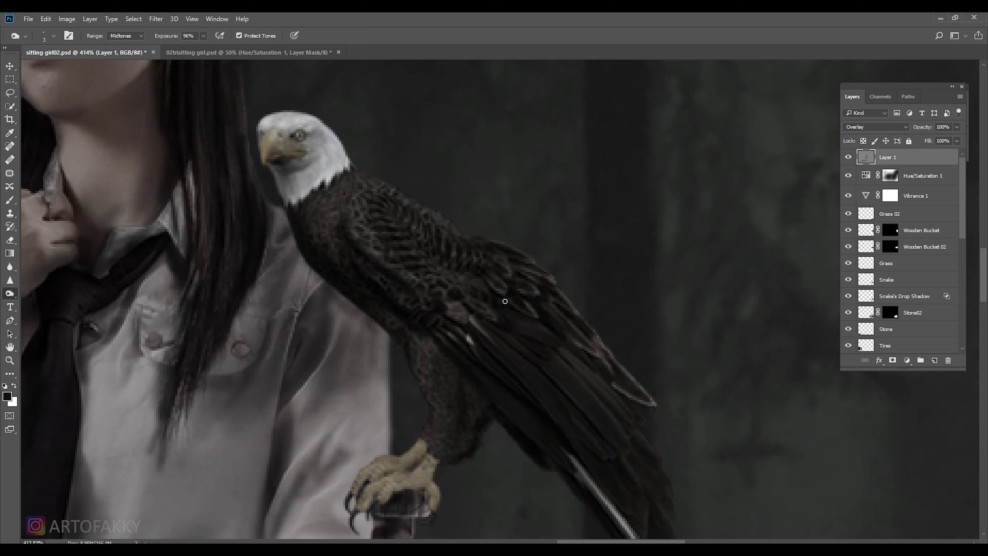
Darken the wing below the shoulder and along the feather edges.
scroll(565, 366, "down", 2)
scroll(478, 319, "right", 3)
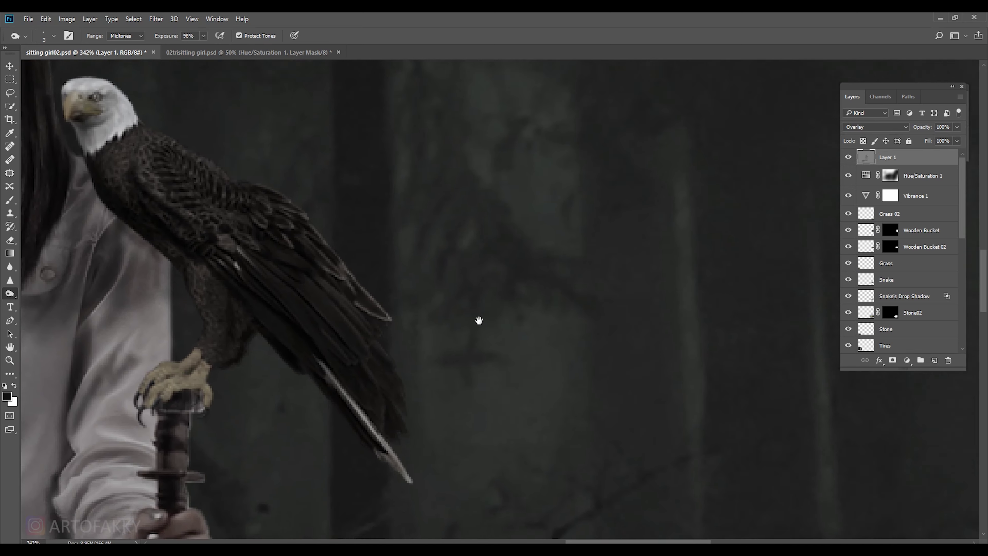
scroll(264, 278, "up", 2)
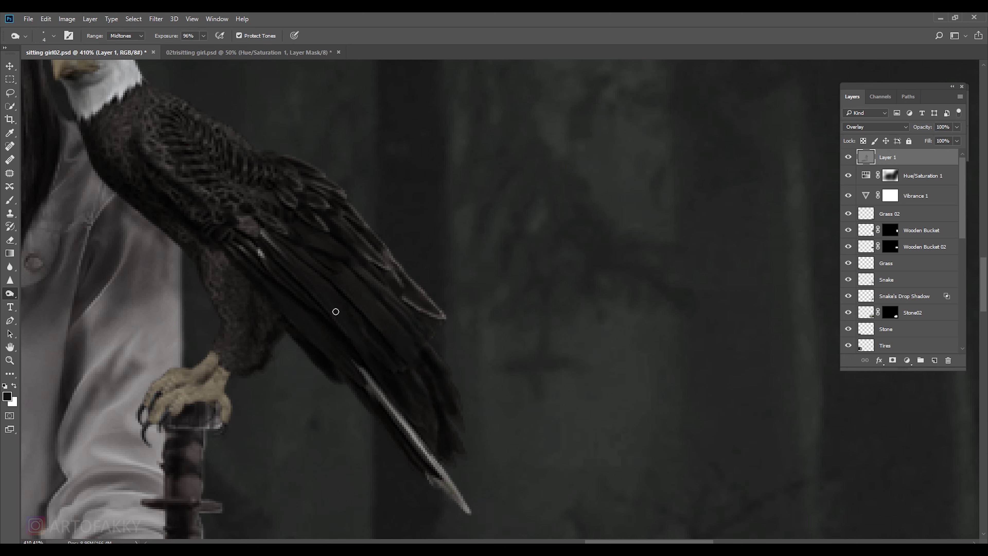
key("bracketright")
key("bracketright")
left_click_drag(267, 307, 264, 293)
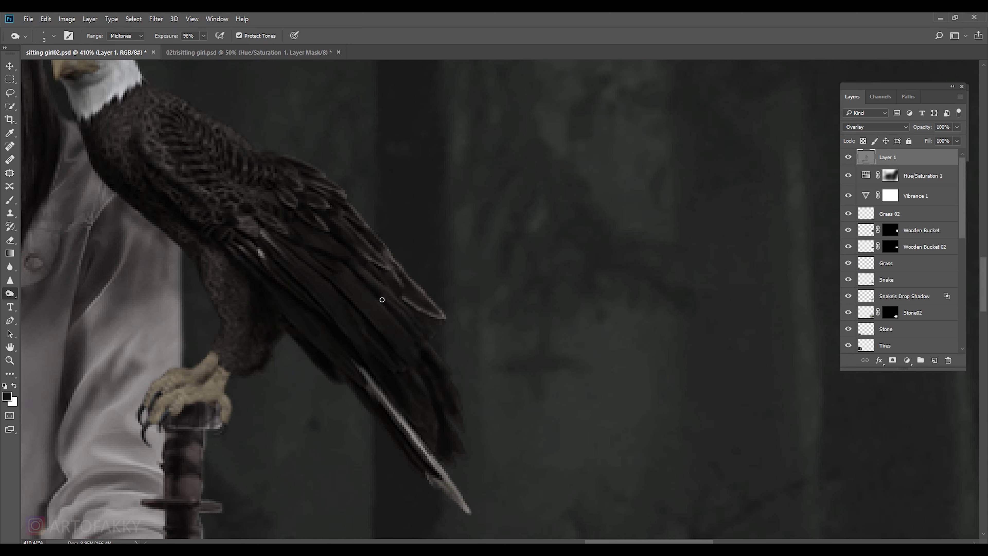
key("bracketleft")
key("bracketleft")
key("bracketleft")
left_click_drag(379, 252, 400, 278)
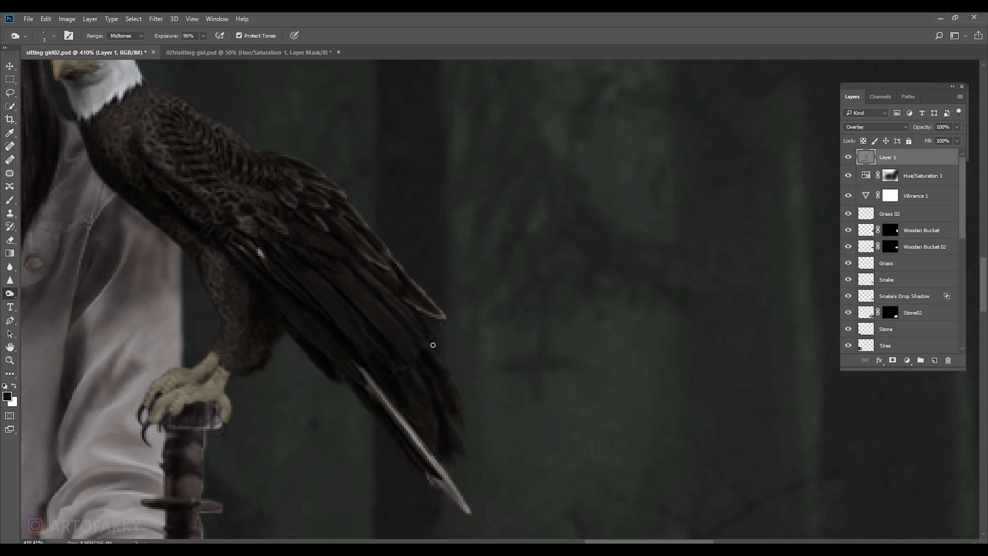
Burn the white streak along the wing, undoing the last overly strong stroke.
key("bracketleft")
left_click_drag(394, 374, 453, 492)
left_click_drag(363, 372, 471, 513)
key("ctrl+z")
Shift to the eagle's legs and darken the leg at lower exposure.
key("bracketright")
left_click_drag(361, 376, 446, 390)
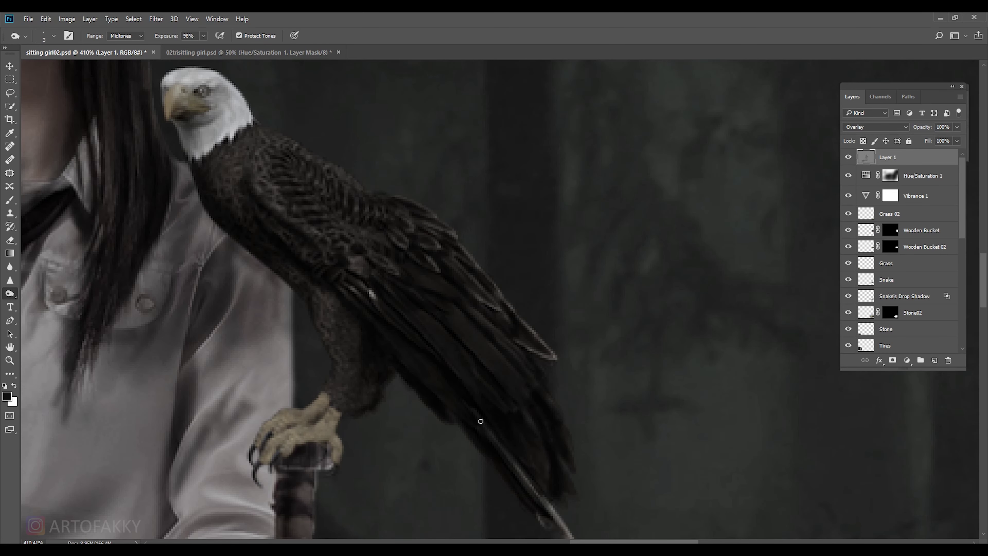
key("bracketright")
key("bracketright")
key("bracketright")
key("6")
key("1")
key("bracketleft")
key("bracketleft")
mouse_move(335, 324)
left_mouse_down()
mouse_move(352, 361)
mouse_move(339, 409)
mouse_move(271, 437)
left_mouse_up()
Darken the eagle's foot and the perch under its talons.
key("bracketleft")
key("bracketleft")
key("bracketleft")
scroll(311, 421, "up", 1)
left_click_drag(332, 393, 274, 430)
left_click_drag(203, 35, 207, 51)
scroll(288, 444, "down", 1)
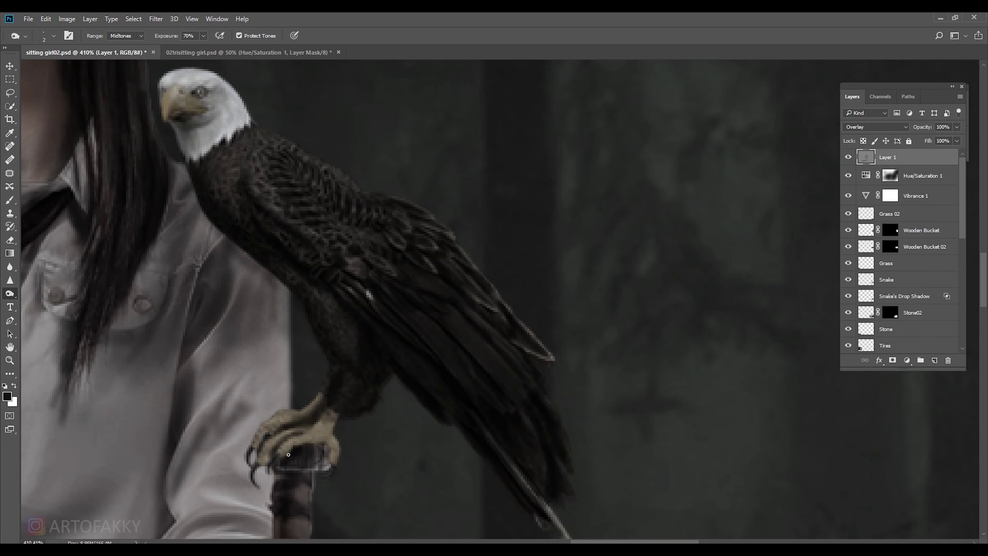
mouse_move(311, 451)
left_mouse_down()
mouse_move(323, 460)
mouse_move(282, 463)
mouse_move(283, 411)
left_mouse_up()
Darken the staff handle below the talons with two burn strokes.
key("bracketleft")
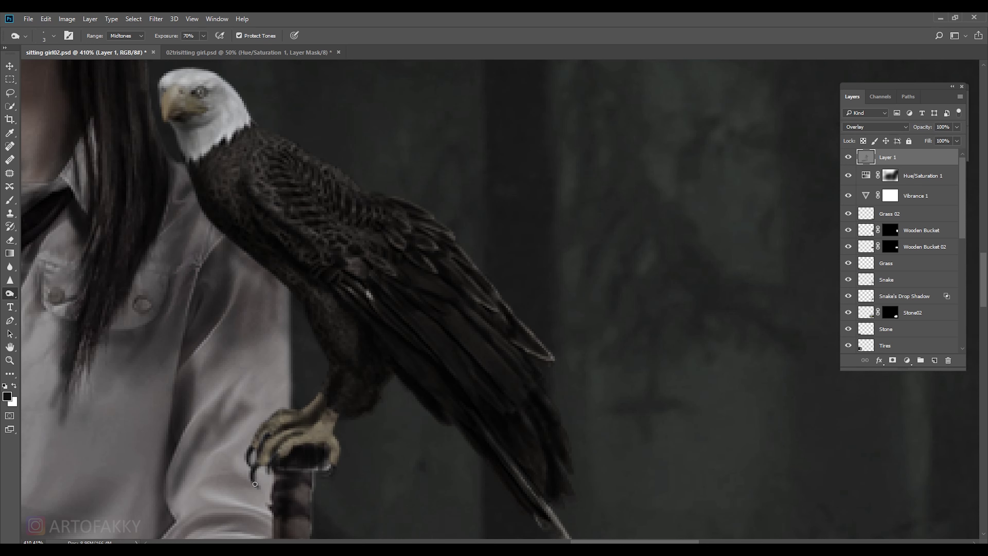
mouse_move(290, 474)
left_mouse_down()
mouse_move(305, 463)
mouse_move(358, 292)
left_mouse_up()
key("bracketright")
mouse_move(342, 342)
left_mouse_down()
mouse_move(328, 364)
mouse_move(349, 391)
left_mouse_up()
scroll(349, 391, "down", 5)
scroll(522, 352, "down", 2)
scroll(509, 349, "up", 4)
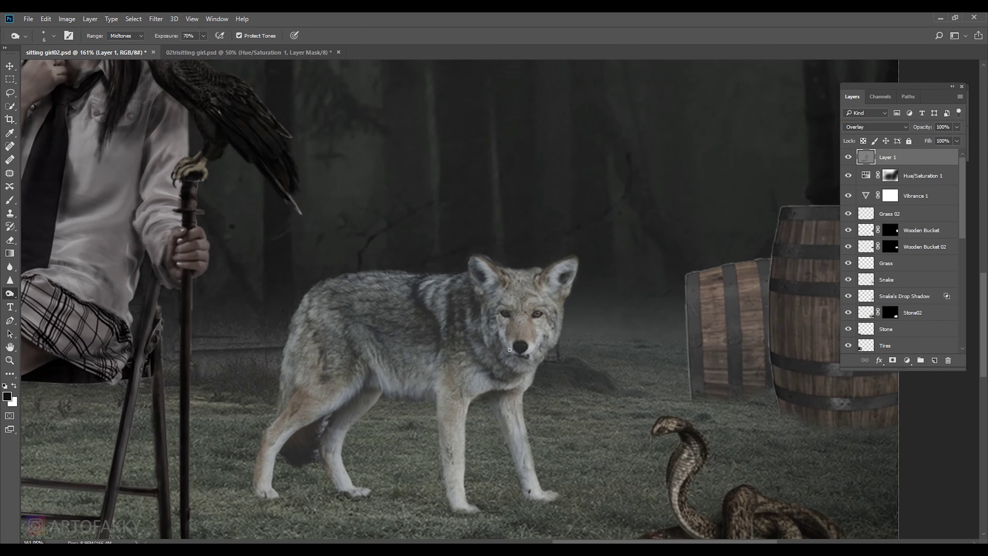
Burn the inside of the wolf's left ear and the fur below it, at about 39–52% exposure.
scroll(487, 382, "up", 2)
scroll(487, 382, "down", 5)
scroll(487, 383, "down", 1)
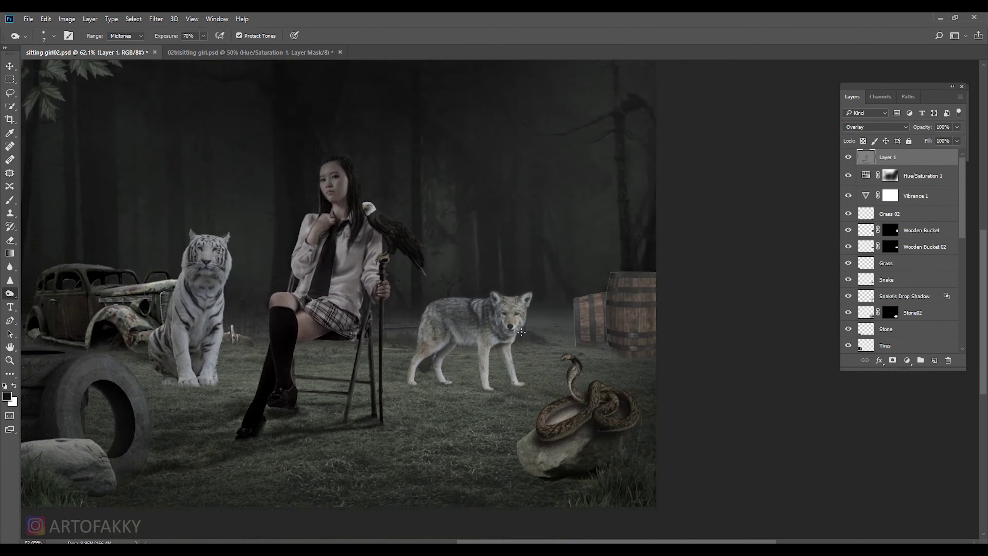
scroll(576, 386, "up", 5)
scroll(477, 296, "up", 2)
key("bracketleft")
key("bracketleft")
key("bracketleft")
key("3")
key("9")
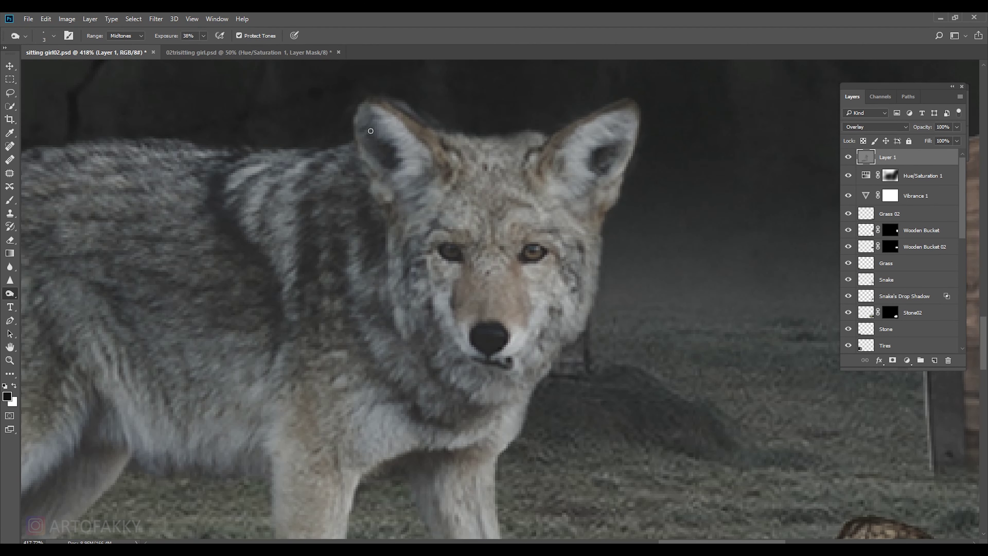
mouse_move(367, 119)
left_mouse_down()
mouse_move(404, 168)
mouse_move(431, 140)
mouse_move(386, 163)
left_mouse_up()
key("bracketleft")
key("bracketleft")
key("5")
key("2")
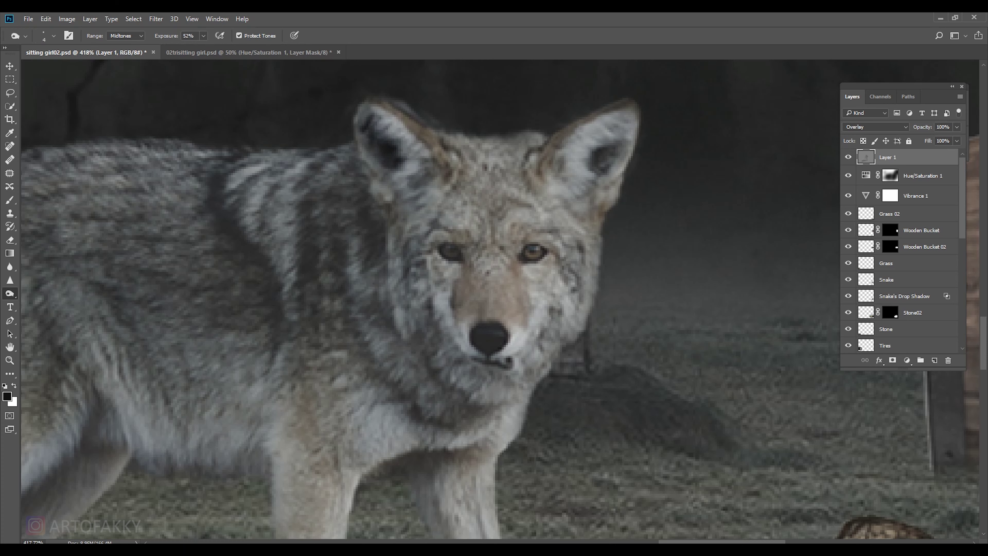
key("bracketright")
key("bracketright")
type("37")
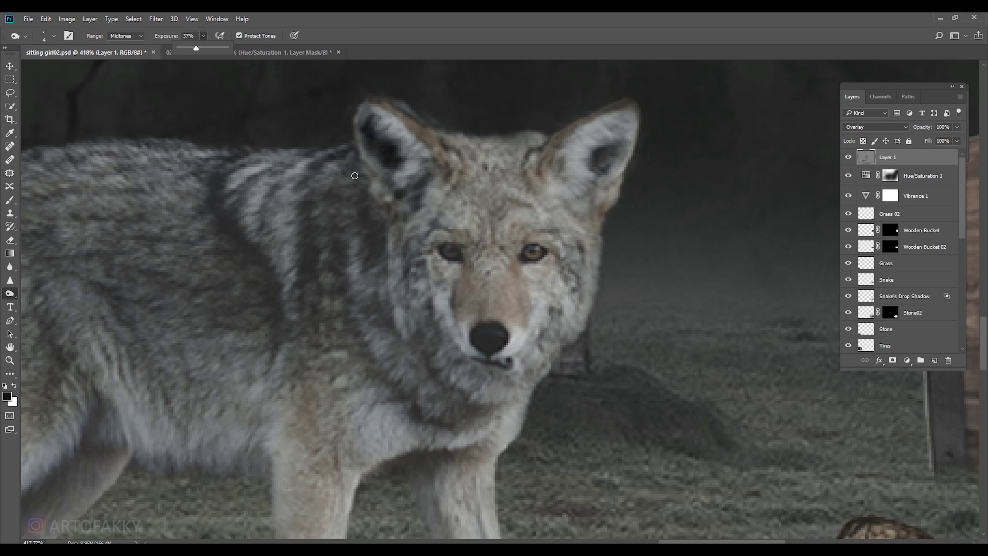
left_click_drag(385, 223, 364, 203)
Darken the wolf's back edge, chin, neck, right cheek and right ear.
key("bracketright")
key("bracketright")
key("bracketright")
mouse_move(241, 171)
left_mouse_down()
mouse_move(344, 158)
mouse_move(448, 357)
mouse_move(502, 421)
left_mouse_up()
key("bracketleft")
key("bracketleft")
key("bracketleft")
type("68")
key("bracketleft")
left_click_drag(435, 383, 486, 456)
key("bracketleft")
left_click_drag(580, 253, 517, 384)
left_click_drag(578, 233, 561, 202)
key("bracketright")
key("bracketright")
key("bracketright")
mouse_move(584, 163)
left_mouse_down()
mouse_move(624, 123)
mouse_move(505, 155)
mouse_move(479, 187)
mouse_move(571, 125)
mouse_move(555, 144)
left_mouse_up()
mouse_move(622, 117)
left_mouse_down()
mouse_move(571, 126)
mouse_move(592, 110)
mouse_move(581, 125)
left_mouse_up()
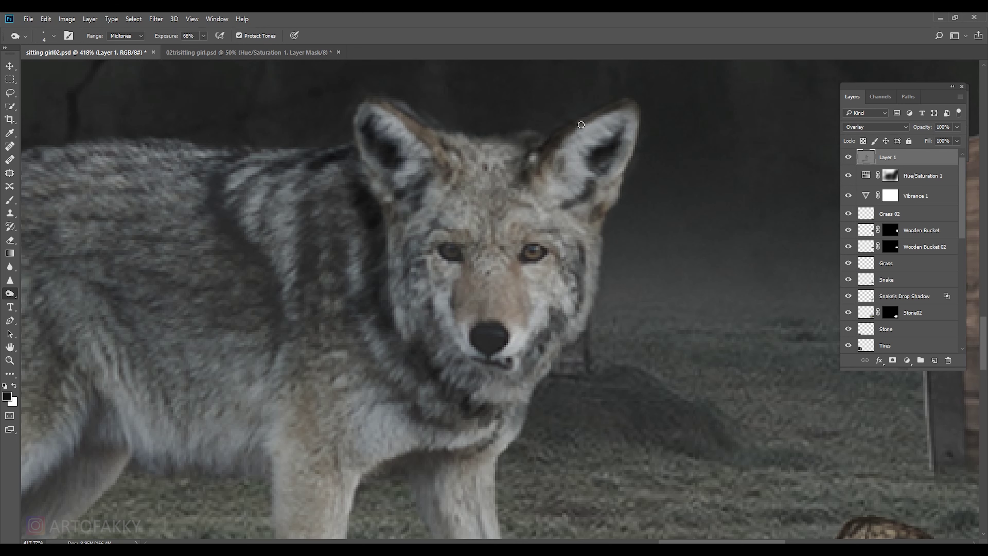
Burn the neck, chest and front leg, deepening the ground shadow under and left of the paws.
scroll(582, 124, "down", 3)
scroll(582, 125, "up", 2)
mouse_move(389, 308)
left_mouse_down()
mouse_move(426, 352)
mouse_move(493, 393)
mouse_move(393, 413)
left_mouse_up()
key("4")
key("bracketright")
key("bracketright")
key("bracketright")
mouse_move(533, 376)
left_mouse_down()
mouse_move(496, 413)
mouse_move(463, 362)
mouse_move(438, 357)
mouse_move(521, 496)
left_mouse_up()
scroll(496, 414, "down", 3)
scroll(496, 413, "up", 2)
key("bracketright")
key("bracketright")
key("bracketright")
key("bracketright")
left_click_drag(479, 364, 519, 501)
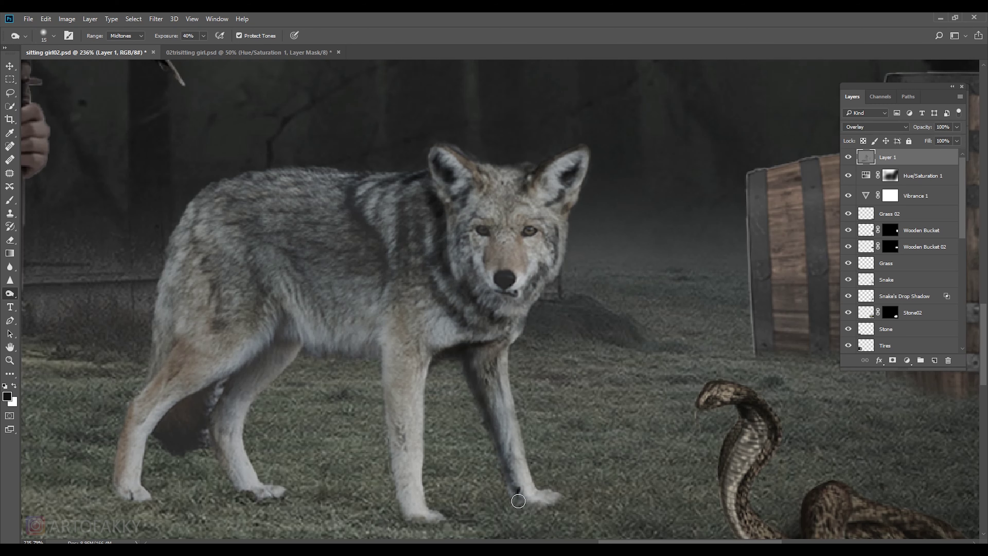
mouse_move(442, 505)
left_mouse_down()
mouse_move(523, 504)
mouse_move(407, 498)
left_mouse_up()
mouse_move(407, 498)
left_mouse_down()
mouse_move(494, 430)
mouse_move(425, 456)
mouse_move(288, 461)
left_mouse_up()
key("bracketright")
left_click_drag(350, 432, 148, 451)
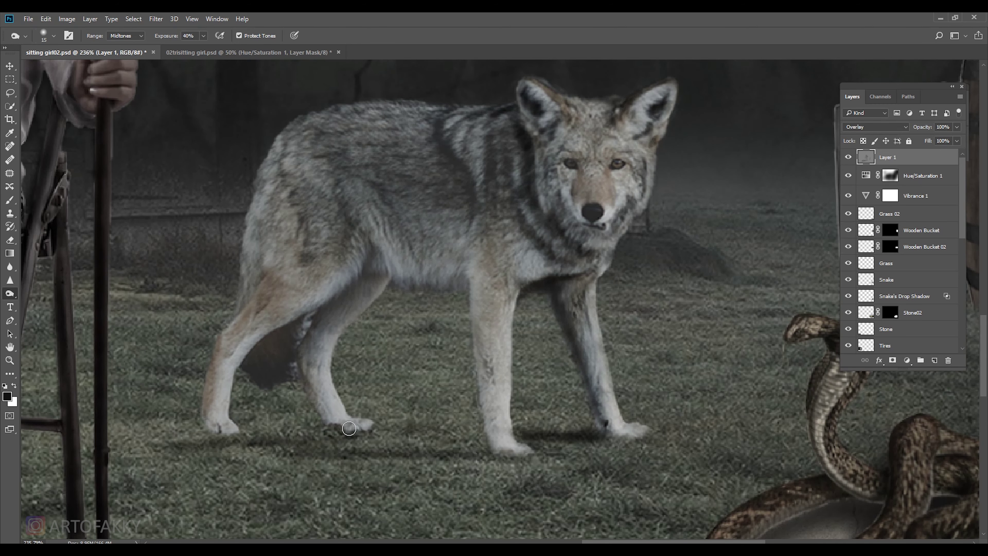
Darken the wolf's cheek, face side, ear fur, upper back and muzzle.
scroll(375, 409, "down", 2)
scroll(499, 389, "up", 2)
scroll(506, 312, "up", 1)
key("bracketleft")
key("bracketleft")
key("bracketleft")
left_click_drag(521, 220, 506, 273)
left_click_drag(603, 249, 618, 203)
scroll(619, 202, "up", 1)
key("bracketright")
key("bracketright")
key("bracketright")
mouse_move(599, 163)
left_mouse_down()
mouse_move(646, 124)
mouse_move(622, 117)
left_mouse_up()
mouse_move(467, 101)
left_mouse_down()
mouse_move(396, 132)
mouse_move(280, 125)
mouse_move(372, 139)
mouse_move(484, 355)
left_mouse_up()
key("bracketright")
key("bracketright")
key("bracketright")
key("bracketleft")
key("bracketleft")
key("bracketleft")
left_click_drag(532, 232, 520, 274)
left_click_drag(574, 238, 568, 278)
Raise burn exposure to 46% and darken the fur below the right eye with a fine brush.
scroll(574, 212, "up", 1)
key("4")
key("6")
scroll(492, 224, "down", 1)
key("bracketleft")
key("bracketleft")
key("bracketleft")
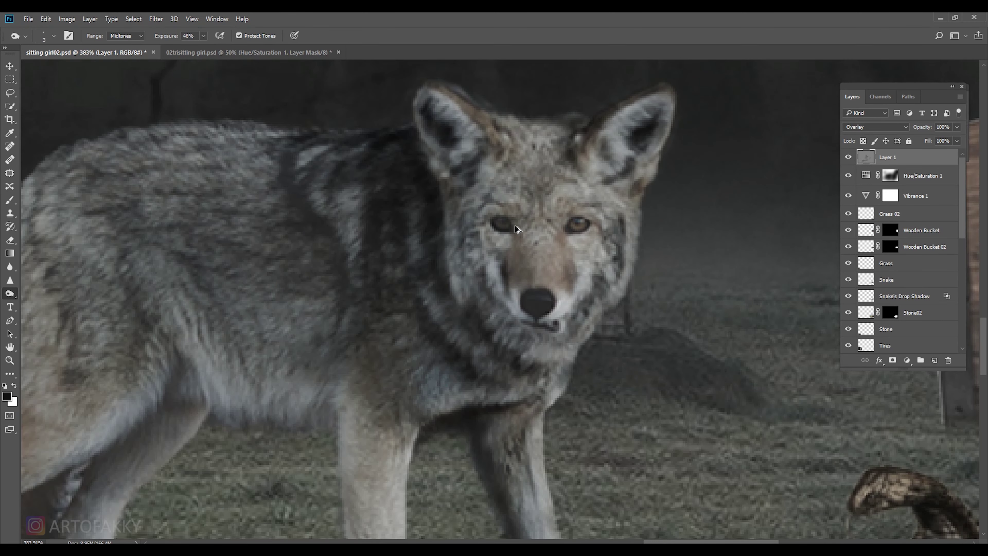
scroll(516, 219, "up", 1)
key("bracketleft")
left_click_drag(580, 235, 590, 234)
key("bracketleft")
key("bracketleft")
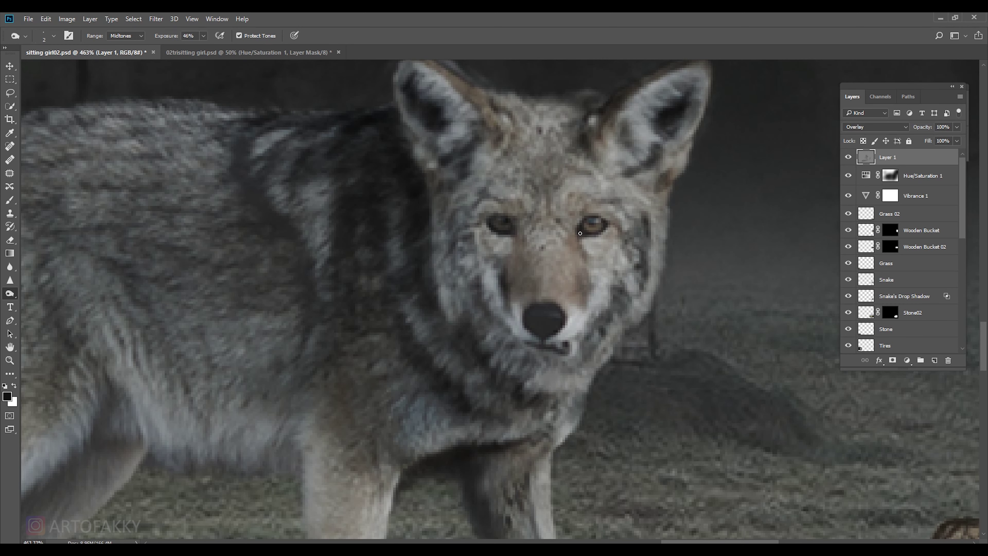
key("bracketright")
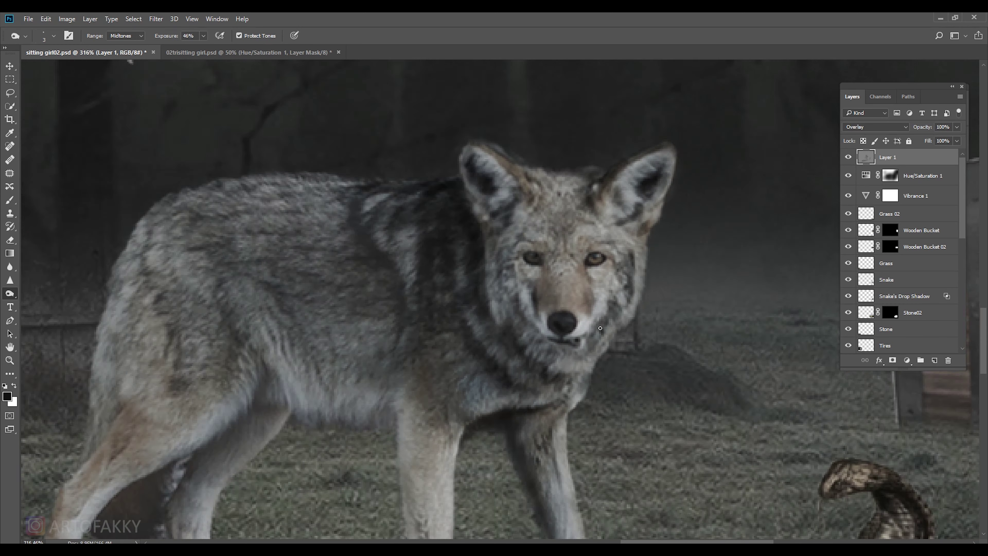
scroll(460, 303, "down", 4)
left_click_drag(208, 39, 218, 47)
key("bracketright")
key("bracketright")
key("bracketright")
scroll(579, 372, "down", 4)
scroll(579, 372, "up", 2)
Burn the wolf's front leg, chest, shoulder and back with a larger, lower-exposure brush.
key("bracketright")
key("bracketright")
key("bracketright")
key("4")
key("6")
left_click_drag(483, 374, 501, 494)
left_click_drag(475, 365, 428, 354)
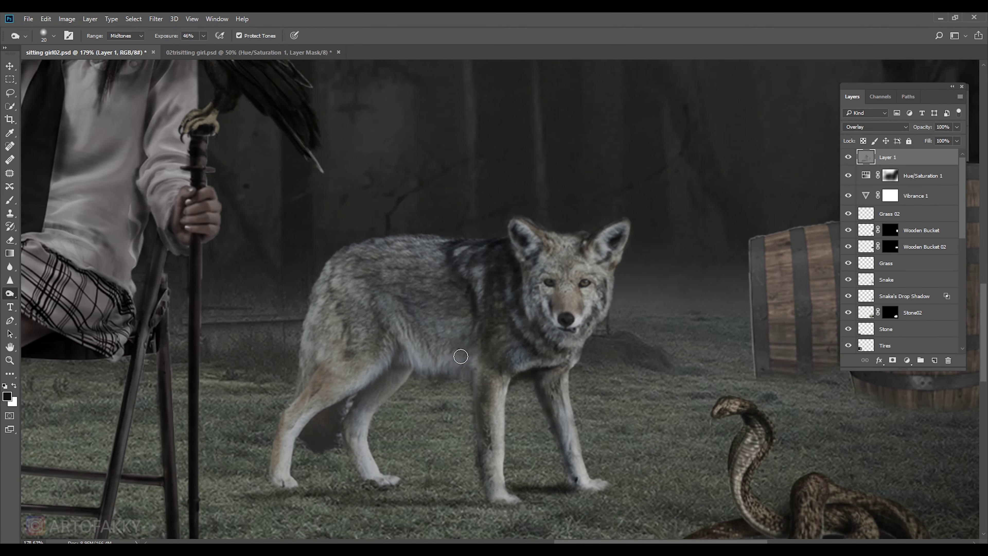
key("bracketright")
key("bracketright")
key("2")
key("8")
mouse_move(374, 323)
left_mouse_down()
mouse_move(468, 331)
mouse_move(425, 331)
left_mouse_up()
key("bracketleft")
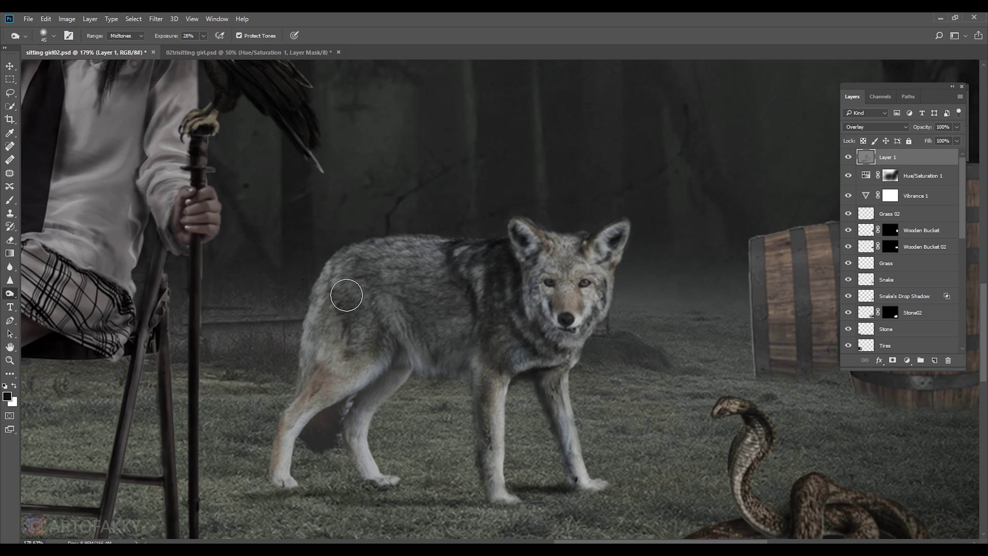
left_click_drag(342, 280, 446, 276)
At 40% exposure, darken the hind legs, hip, belly shadow and rear back edge, then fit canvas.
mouse_move(389, 331)
left_mouse_down()
mouse_move(286, 450)
mouse_move(303, 401)
left_mouse_up()
mouse_move(389, 374)
left_mouse_down()
mouse_move(360, 462)
mouse_move(347, 428)
mouse_move(375, 484)
left_mouse_up()
key("4")
key("0")
key("bracketleft")
key("bracketleft")
key("bracketleft")
left_click_drag(281, 430, 273, 483)
key("bracketleft")
left_click_drag(288, 421, 308, 375)
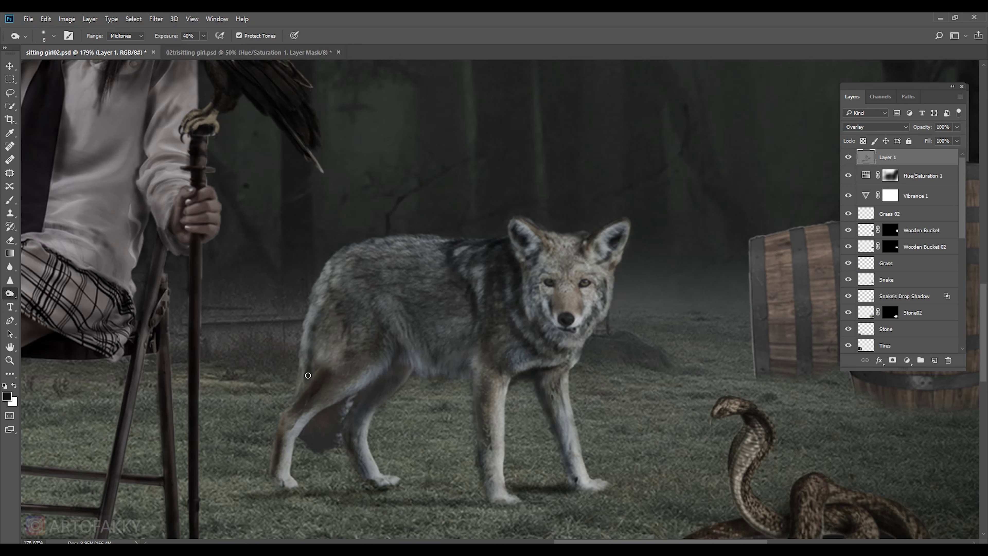
left_click_drag(324, 284, 305, 331)
key("bracketleft")
key("bracketleft")
left_click_drag(311, 436, 354, 401)
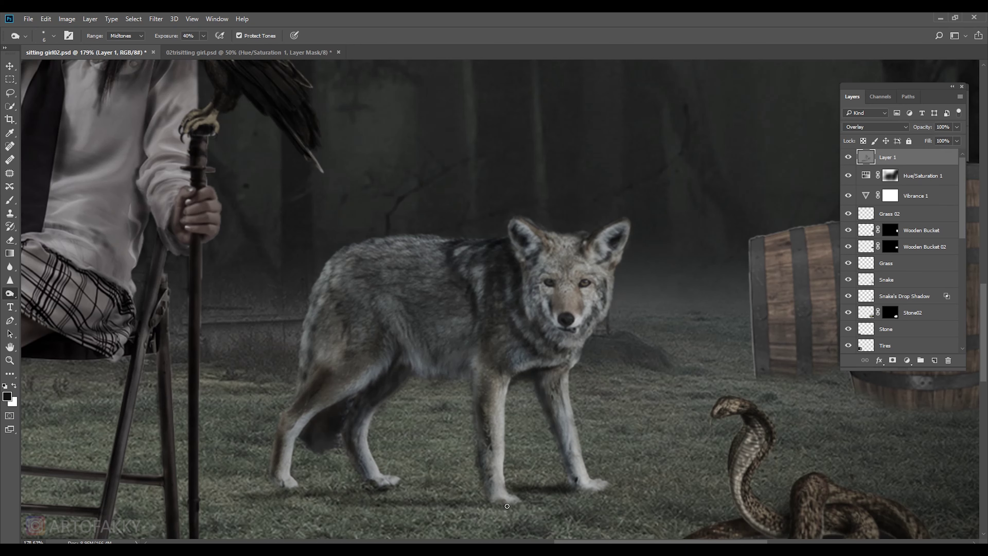
left_click_drag(319, 303, 302, 384)
key("ctrl+0")
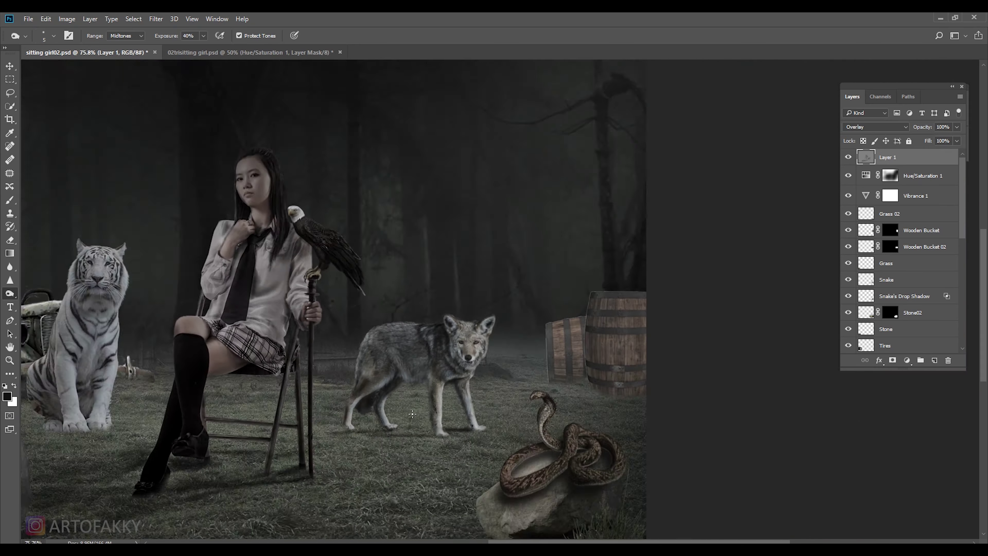
Burn the shadow line along the ground under the wolf, then fit the canvas on screen.
scroll(669, 450, "up", 2)
key("2")
key("6")
key("bracketright")
key("bracketright")
key("bracketright")
key("bracketleft")
left_click_drag(670, 451, 494, 455)
key("bracketright")
key("bracketright")
key("bracketright")
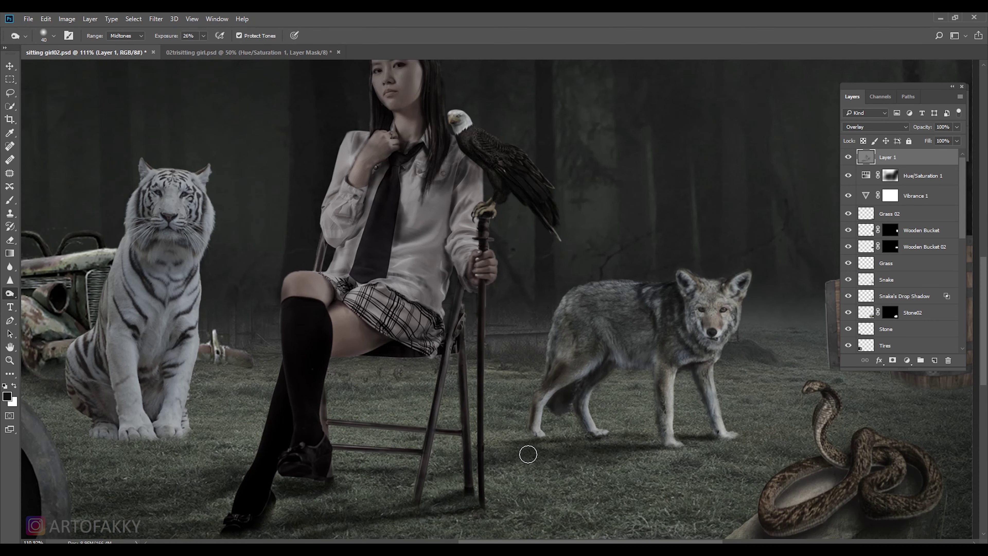
key("ctrl+0")
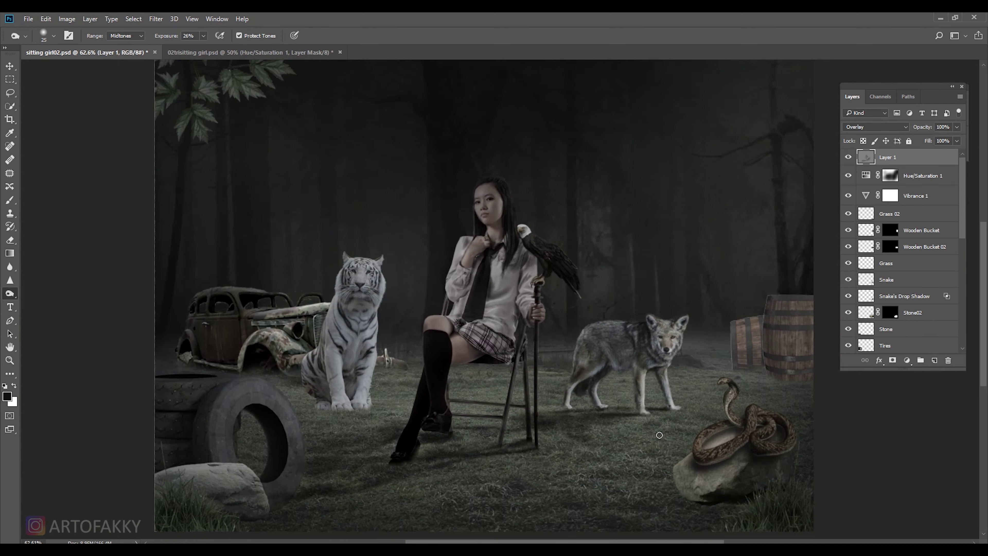
At 48% exposure, darken the grass left of the stone and the rock's right side under the snake.
key("v")
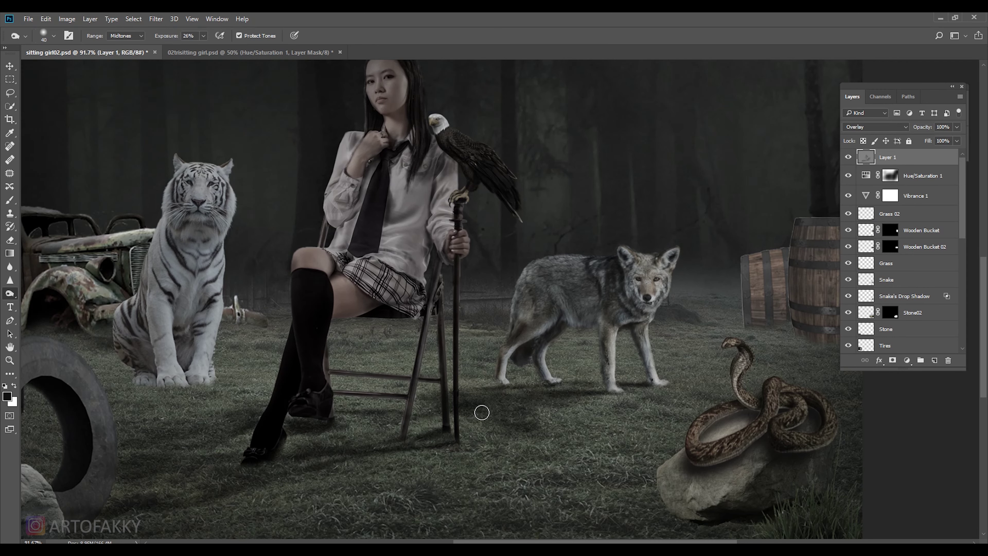
scroll(624, 399, "down", 5)
scroll(600, 400, "right", 2)
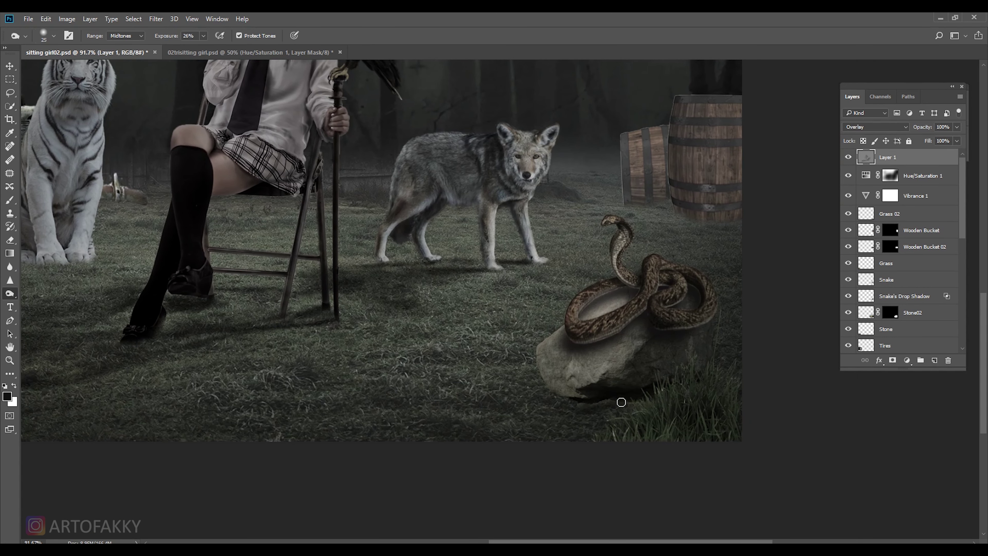
key("bracketleft")
key("bracketleft")
key("bracketleft")
key("4")
key("8")
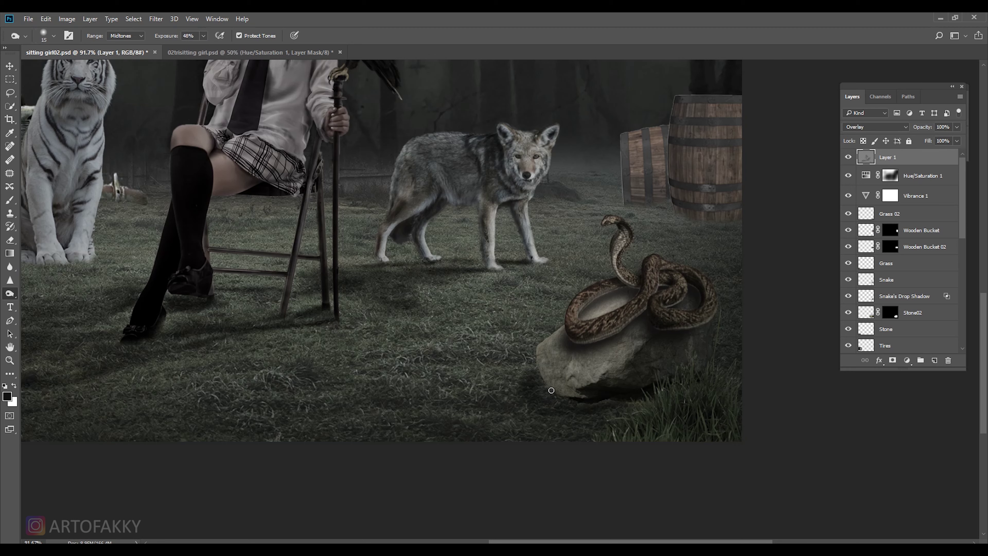
mouse_move(529, 384)
left_mouse_down()
mouse_move(522, 397)
mouse_move(628, 421)
left_mouse_up()
key("bracketright")
scroll(708, 485, "down", 3)
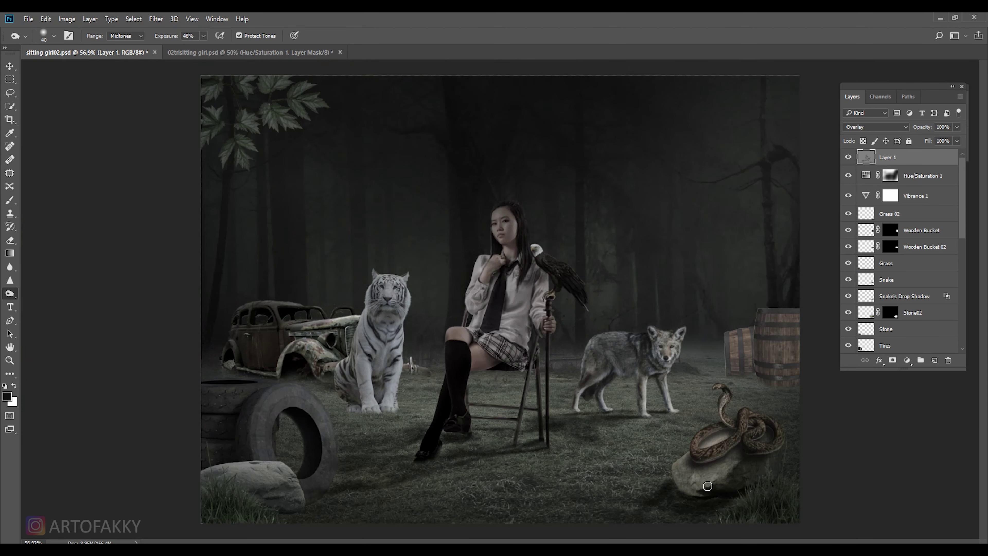
mouse_move(753, 464)
left_mouse_down()
mouse_move(777, 463)
mouse_move(702, 481)
mouse_move(690, 473)
mouse_move(703, 487)
mouse_move(684, 474)
mouse_move(677, 513)
left_mouse_up()
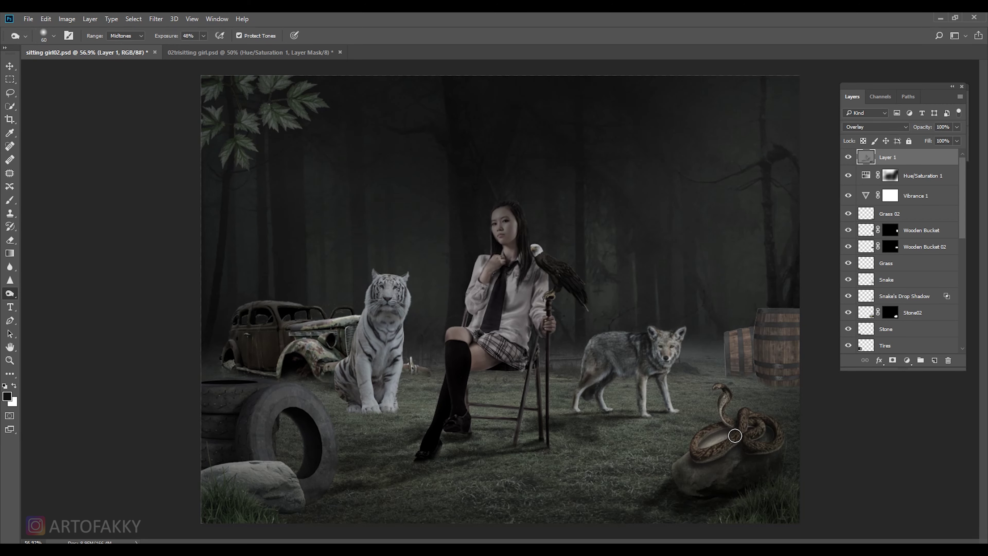
scroll(735, 435, "up", 2)
scroll(700, 459, "up", 2)
scroll(551, 474, "up", 2)
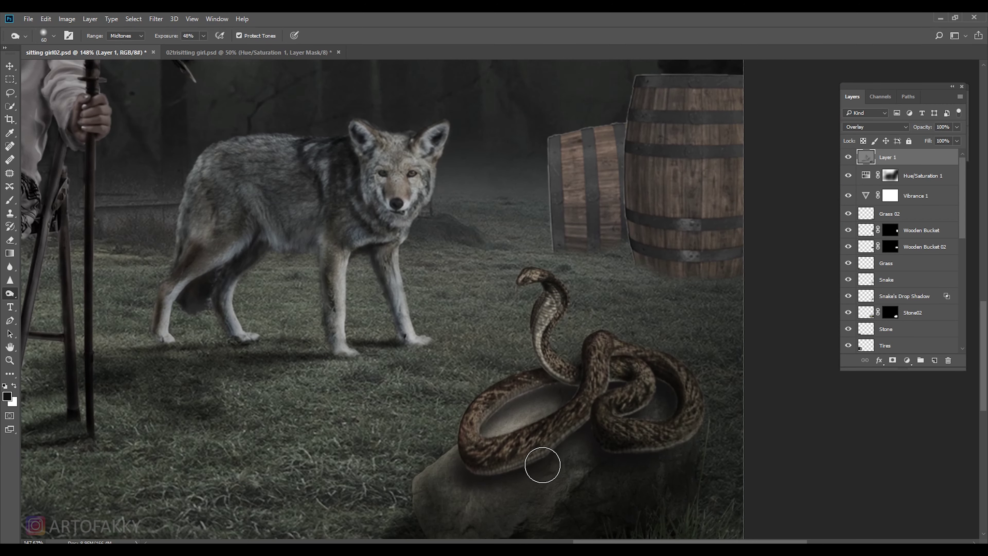
Burn the edge of the snake's pale belly with a smaller brush.
key("bracketleft")
key("bracketleft")
key("bracketleft")
left_click_drag(534, 452, 566, 431)
key("bracketleft")
left_click(552, 377)
Burn a deeper shadow on the rock beneath the snake's belly at 39% exposure.
key("3")
key("9")
key("bracketright")
key("bracketright")
key("bracketright")
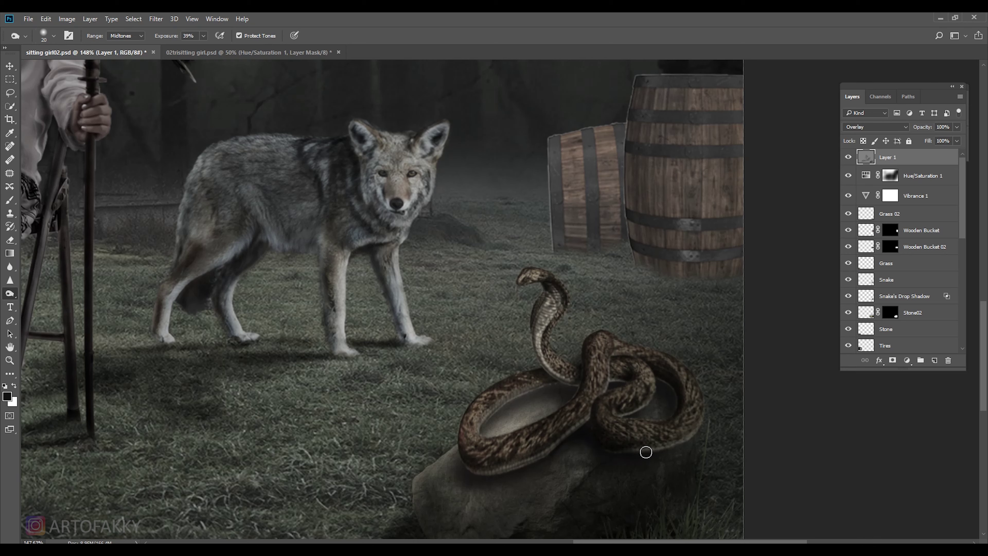
left_click_drag(615, 471, 666, 460)
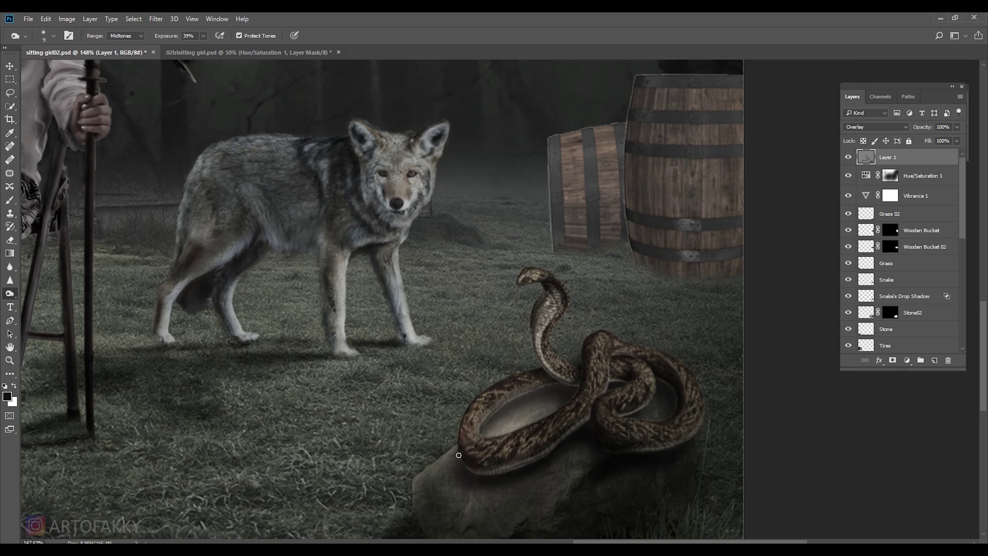
left_click_drag(464, 476, 474, 479)
key("bracketleft")
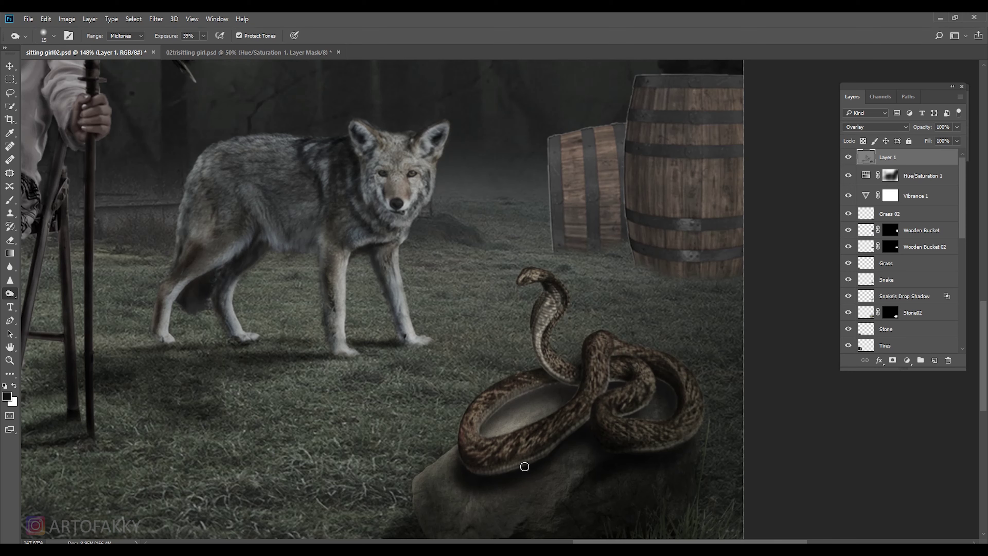
left_click_drag(551, 451, 536, 456)
left_click_drag(471, 467, 552, 450)
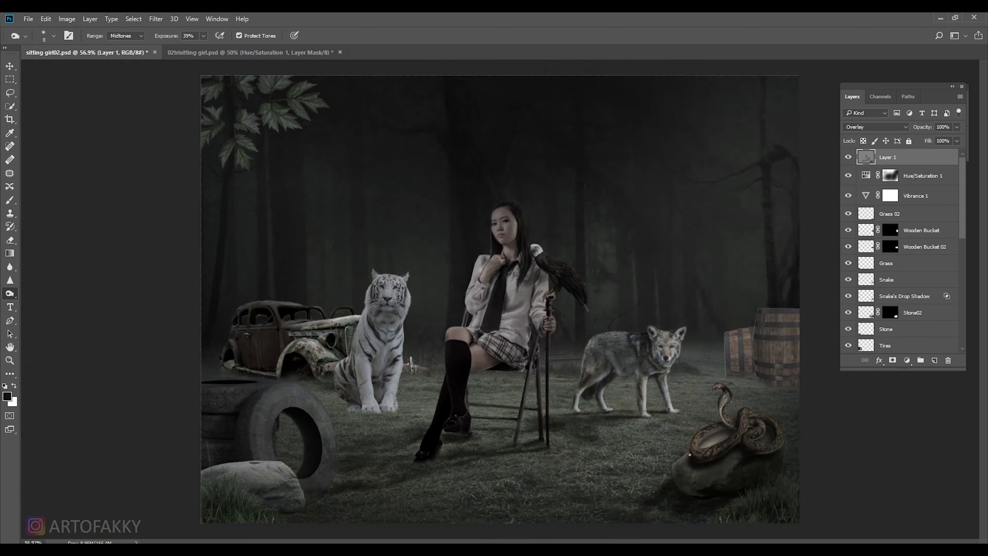
Try Burn exposures of 23%, 47% and 31% while resizing the brush around the snake.
left_click_drag(621, 374, 600, 450)
key("2")
key("3")
key("bracketleft")
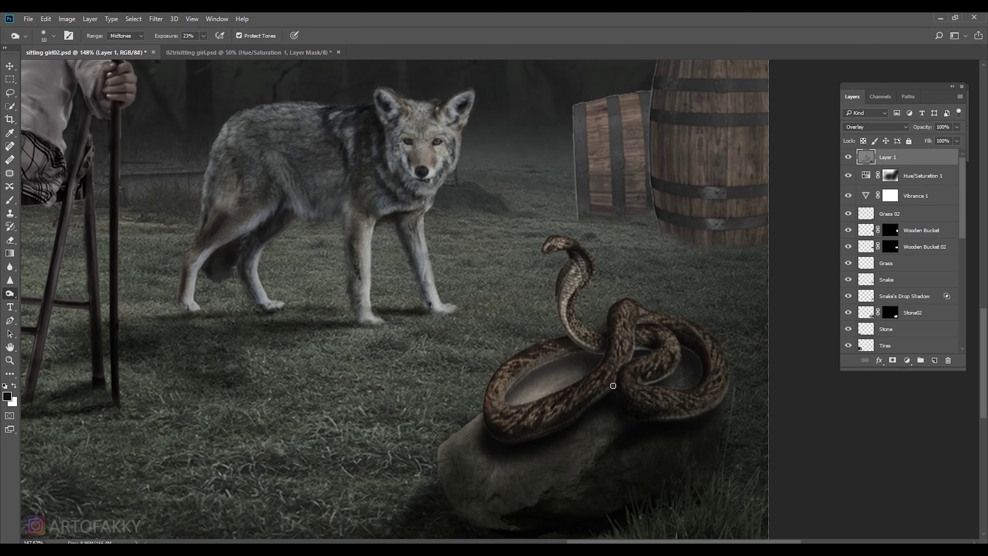
key("4")
key("7")
key("bracketleft")
key("bracketleft")
key("bracketleft")
key("3")
key("1")
key("bracketleft")
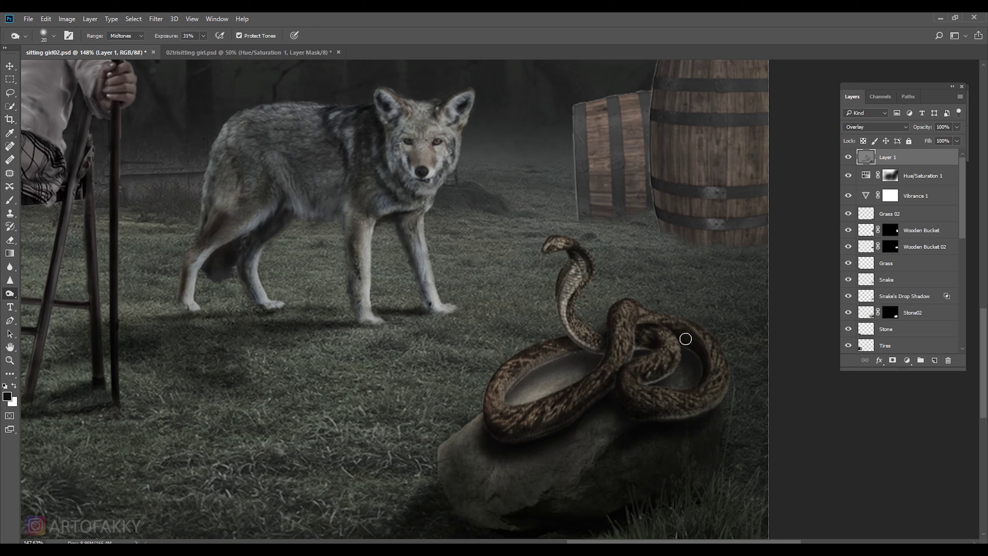
key("bracketright")
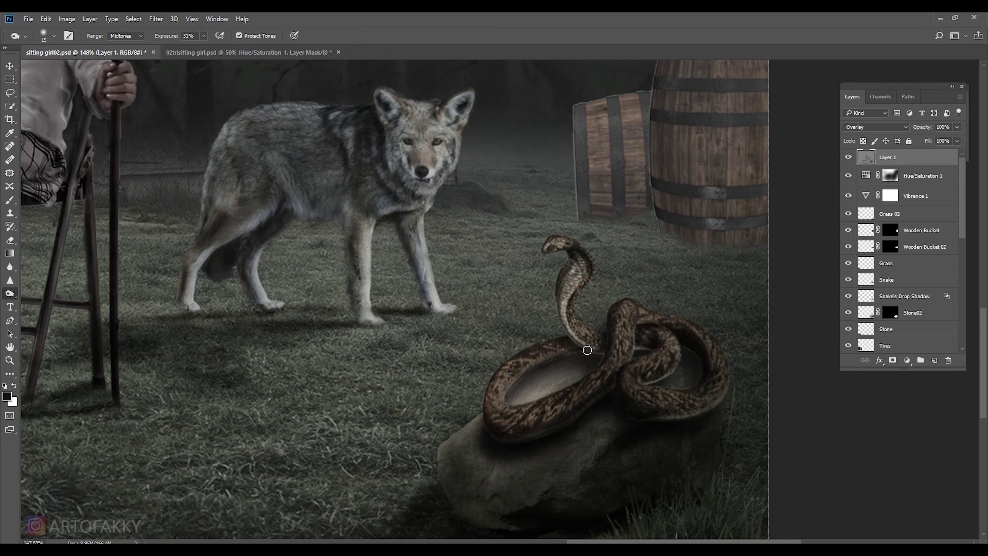
Burn the snake's coil, upper coil and pale neck scales at 62% exposure.
key("6")
key("2")
left_click_drag(582, 356, 505, 404)
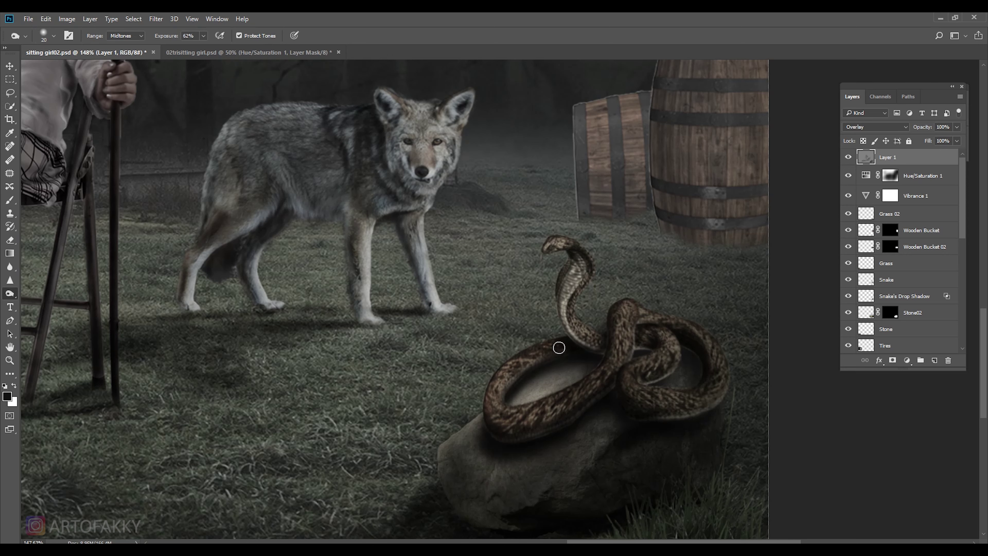
left_click_drag(591, 359, 532, 358)
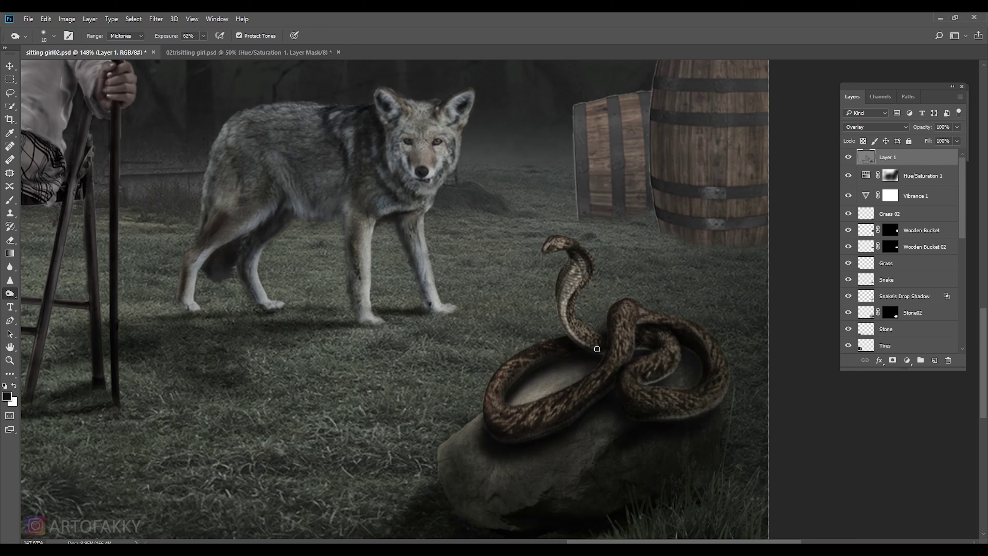
scroll(583, 344, "right", 2)
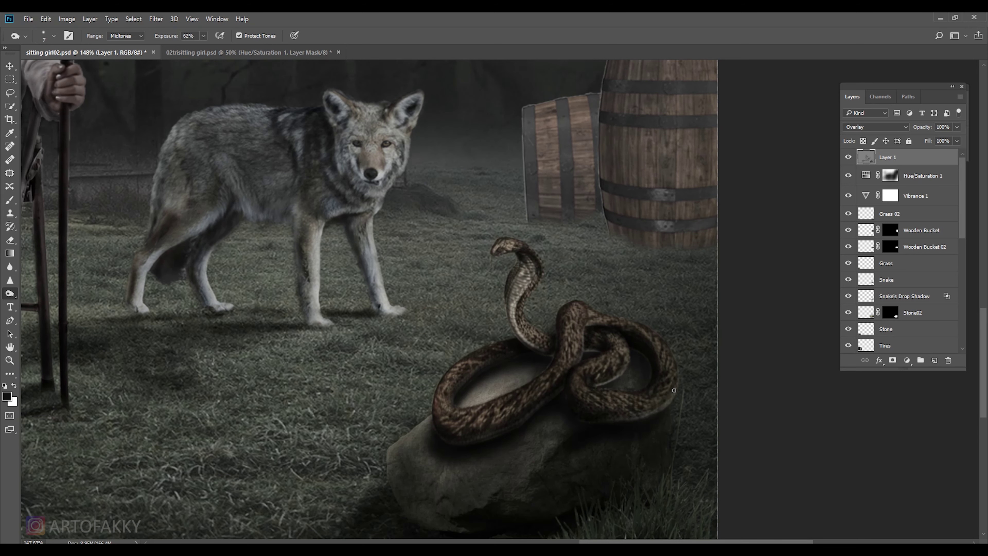
left_click_drag(534, 270, 512, 255)
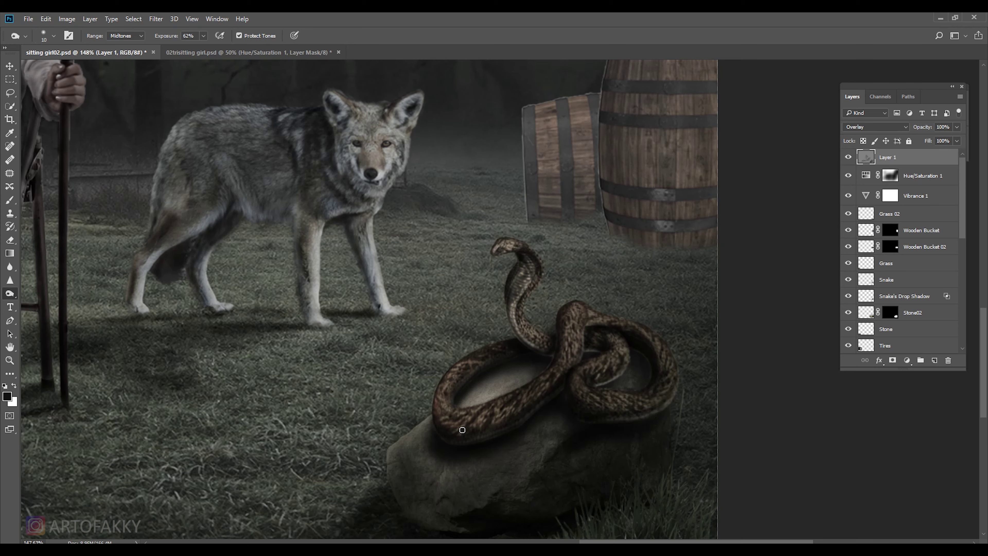
scroll(451, 482, "down", 5)
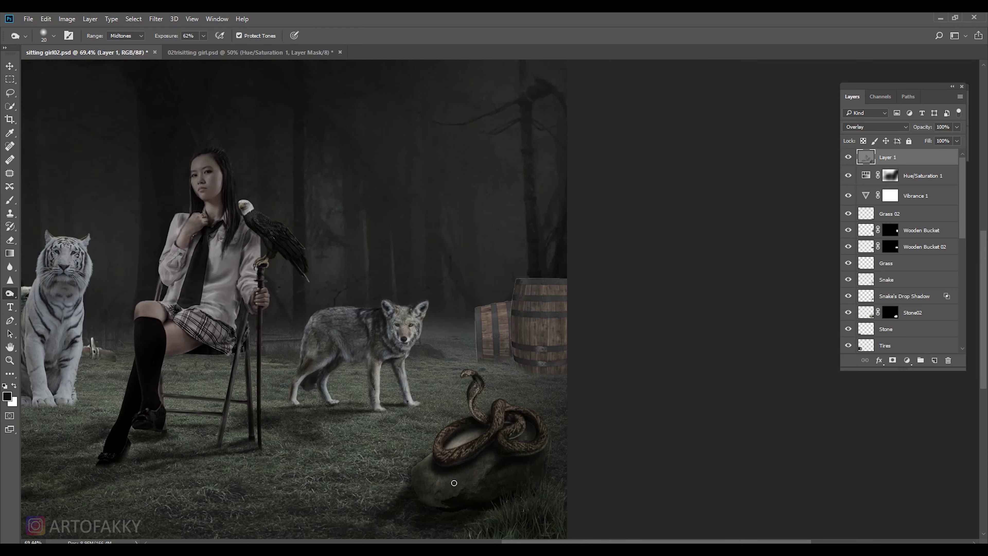
scroll(448, 506, "down", 2)
Save the composite and switch to the Brush tool.
key("b")
key("ctrl+s")
scroll(445, 353, "up", 2)
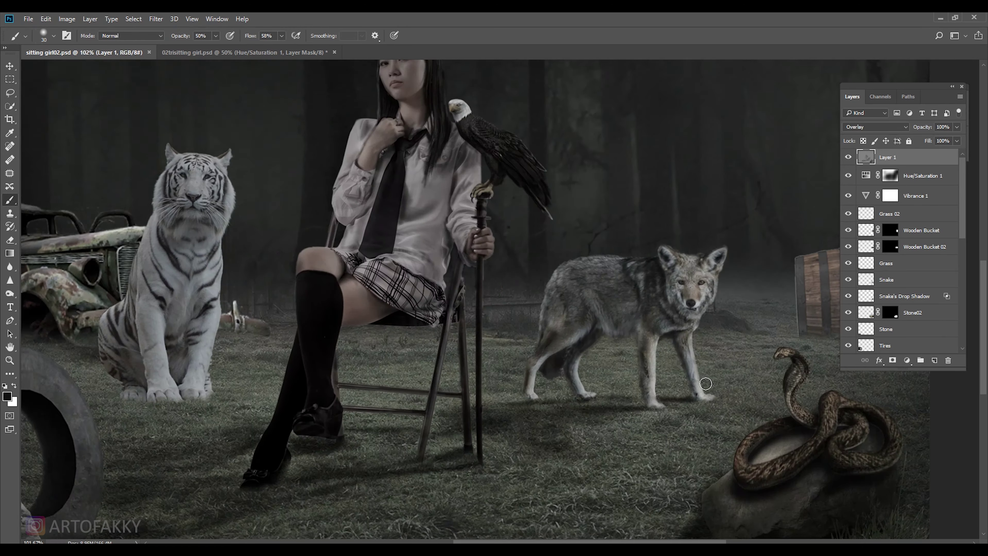
Paint dark shading along the barrel rims and shadow on the grass below the barrels.
scroll(444, 353, "up", 2)
scroll(445, 353, "up", 1)
mouse_move(441, 294)
left_mouse_down()
mouse_move(441, 341)
mouse_move(521, 268)
left_mouse_up()
key("bracketright")
key("bracketright")
mouse_move(428, 426)
left_mouse_down()
mouse_move(406, 435)
mouse_move(447, 448)
mouse_move(404, 460)
mouse_move(401, 435)
mouse_move(295, 457)
mouse_move(288, 468)
mouse_move(327, 471)
left_mouse_up()
key("bracketleft")
key("ctrl+z")
key("ctrl+z")
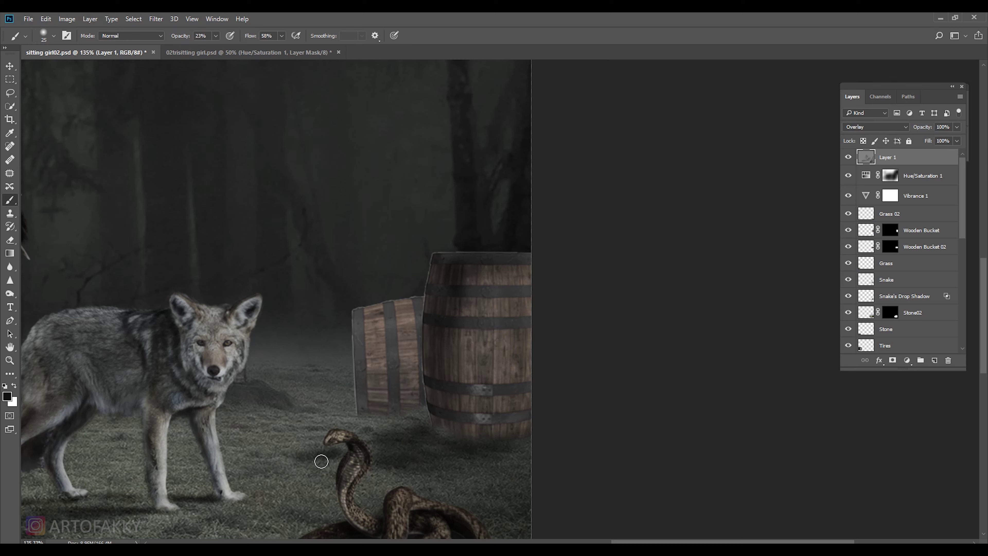
mouse_move(326, 421)
left_mouse_down()
mouse_move(306, 425)
mouse_move(357, 416)
left_mouse_up()
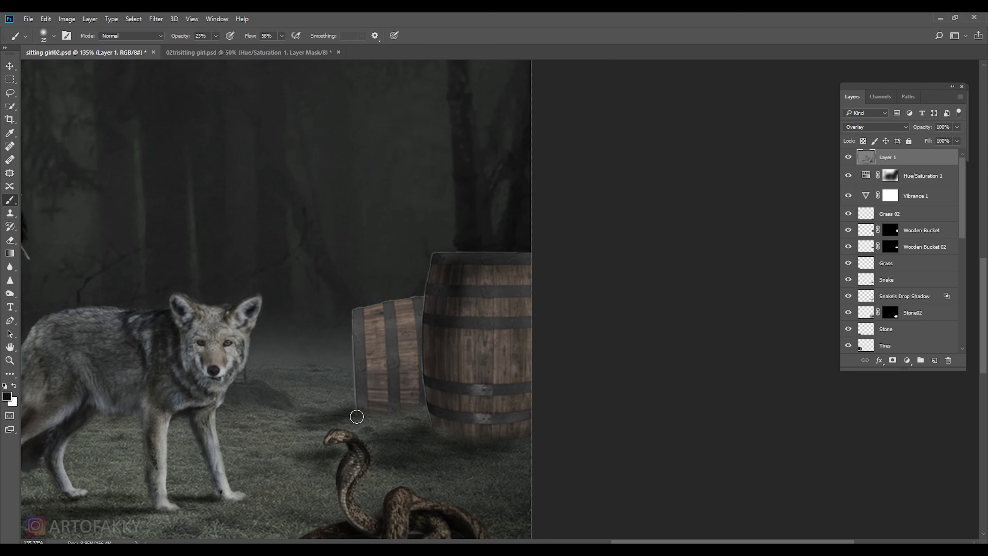
left_click_drag(417, 416, 302, 421)
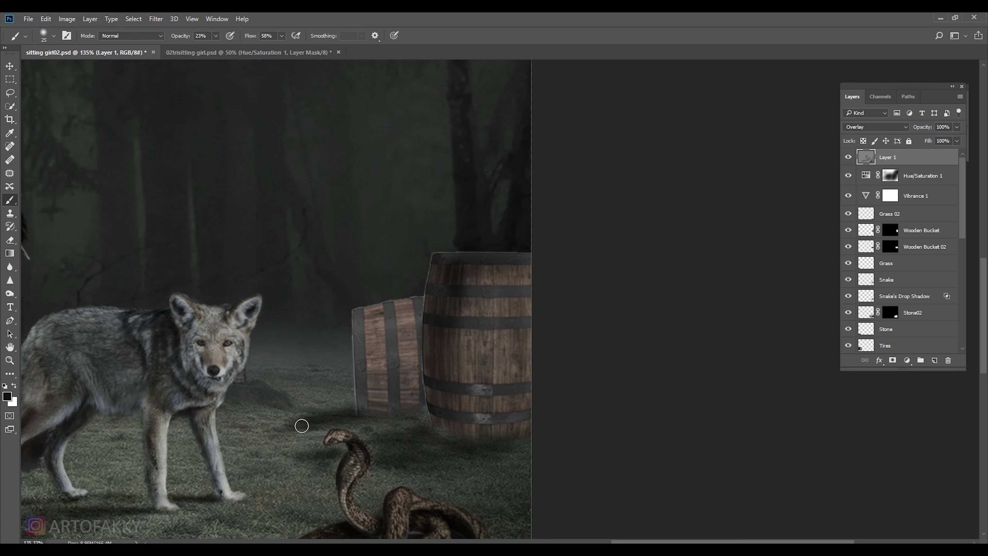
Darken the barrel hoop's lower edge and the whole right barrel.
key("bracketleft")
scroll(496, 426, "up", 5)
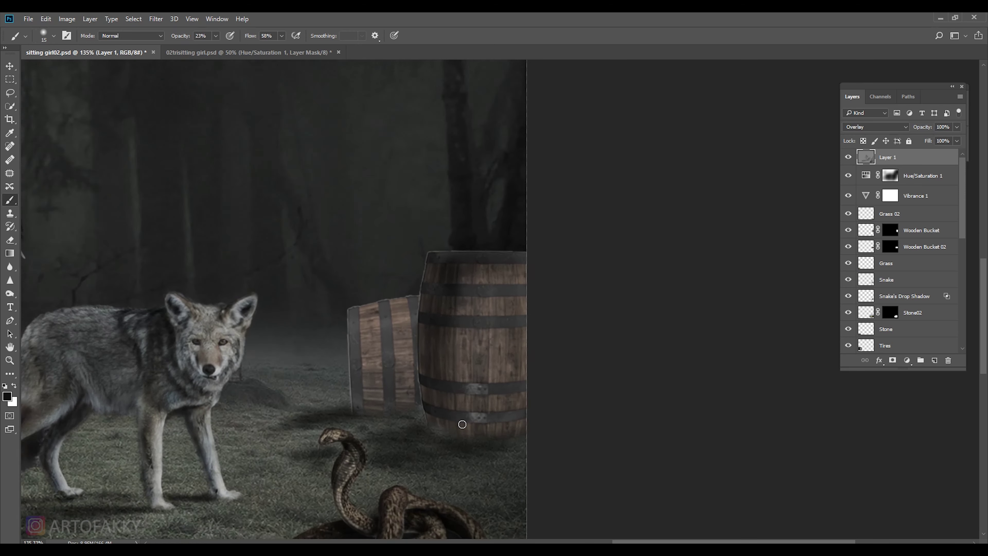
key("bracketleft")
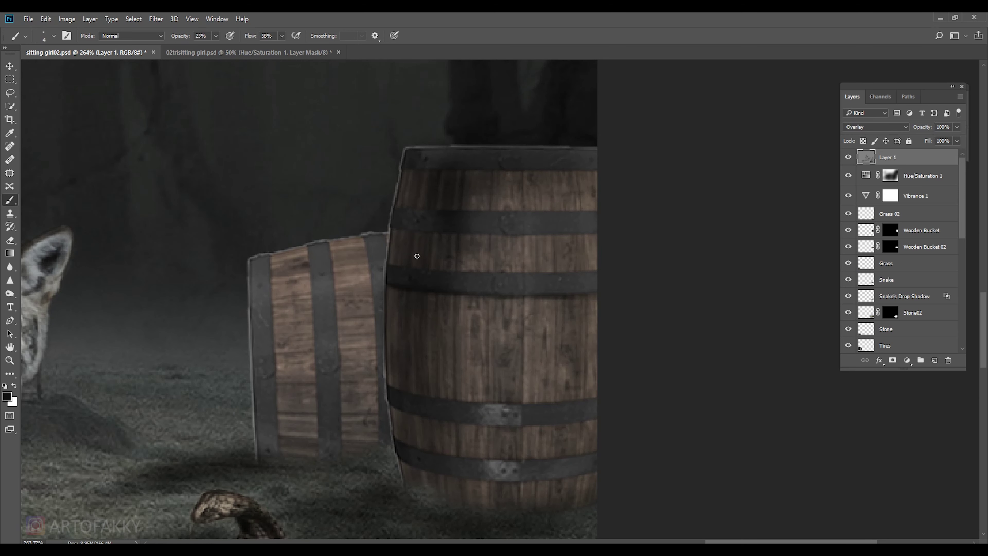
key("bracketleft")
left_click_drag(598, 236, 536, 237)
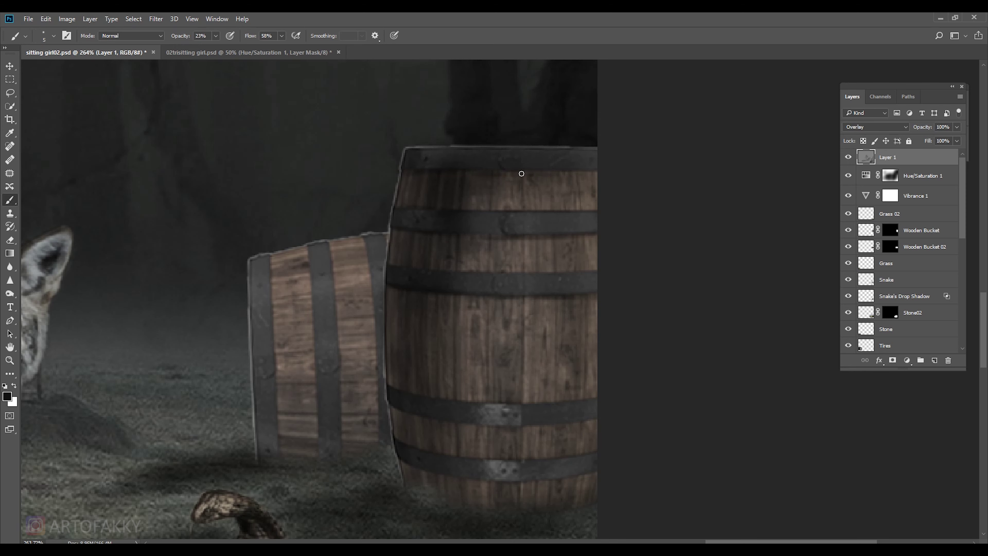
scroll(528, 260, "down", 3)
key("bracketright")
key("bracketright")
key("bracketright")
mouse_move(502, 249)
left_mouse_down()
mouse_move(551, 256)
mouse_move(470, 232)
left_mouse_up()
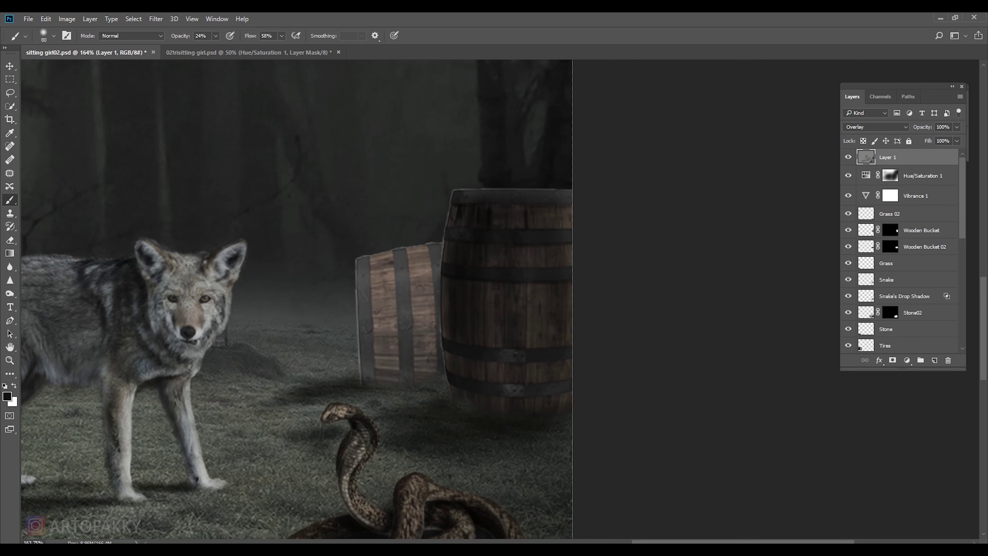
Darken the left barrel's lower edge, the gap between barrels and the shadows at their bases.
key("bracketleft")
key("bracketleft")
key("bracketleft")
mouse_move(434, 365)
left_mouse_down()
mouse_move(421, 348)
mouse_move(438, 378)
mouse_move(414, 346)
mouse_move(441, 315)
mouse_move(430, 325)
left_mouse_up()
key("bracketright")
key("bracketright")
key("bracketright")
key("bracketleft")
key("bracketleft")
key("bracketleft")
key("bracketleft")
key("bracketleft")
key("bracketleft")
left_click_drag(437, 290, 434, 326)
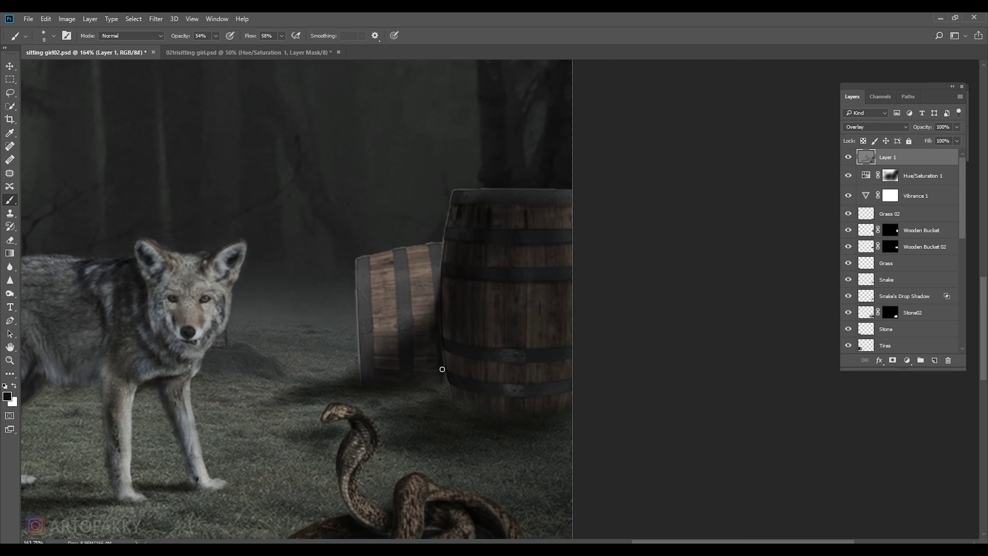
left_click_drag(461, 399, 422, 399)
key("bracketleft")
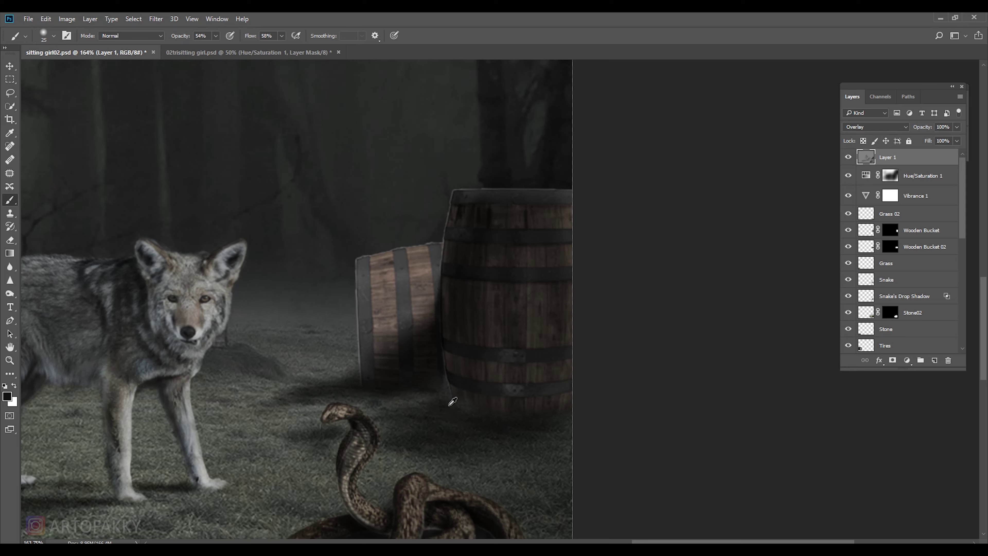
scroll(422, 388, "down", 2)
scroll(485, 381, "up", 3)
key("bracketleft")
key("bracketleft")
key("bracketleft")
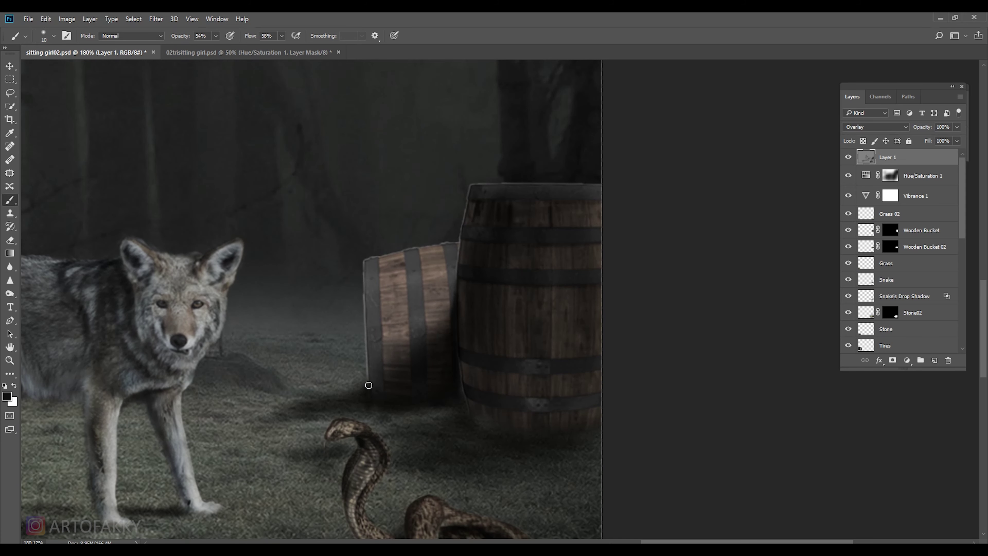
left_click_drag(364, 397, 323, 415)
Darken the small barrel and the stone and grass at lower left at 35% opacity.
key("bracketright")
key("bracketright")
key("3")
key("5")
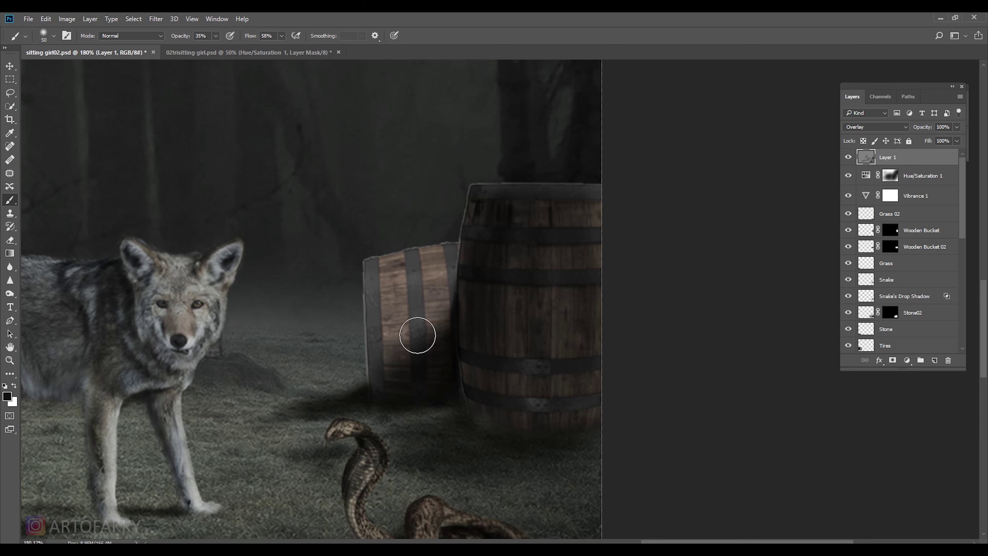
left_click_drag(417, 336, 432, 359)
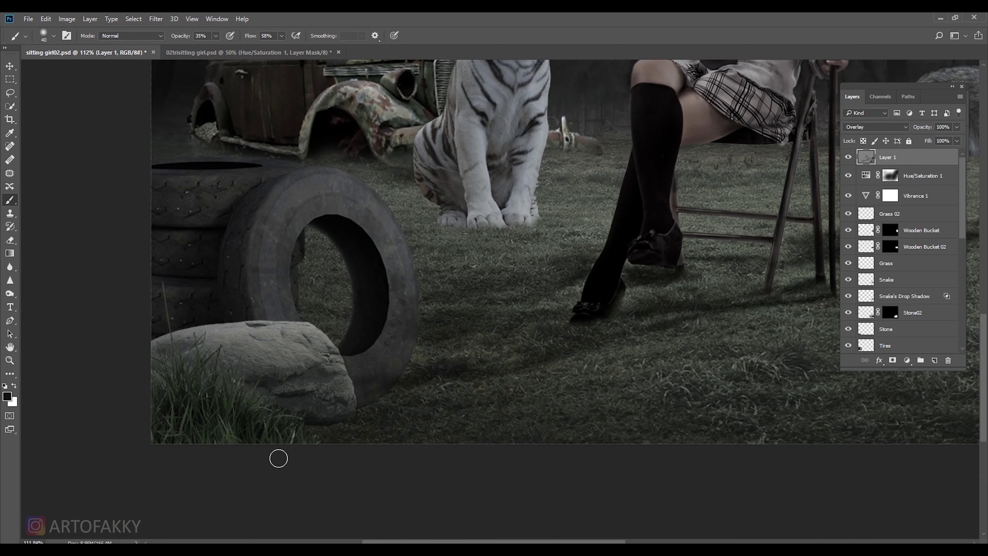
mouse_move(278, 459)
left_mouse_down()
mouse_move(165, 359)
mouse_move(260, 331)
mouse_move(309, 397)
left_mouse_up()
key("bracketright")
key("bracketright")
Darken the tire's inner edge and the stone's top edge at 40% opacity.
scroll(249, 241, "up", 2)
left_click_drag(249, 241, 243, 274)
key("bracketleft")
key("bracketleft")
key("4")
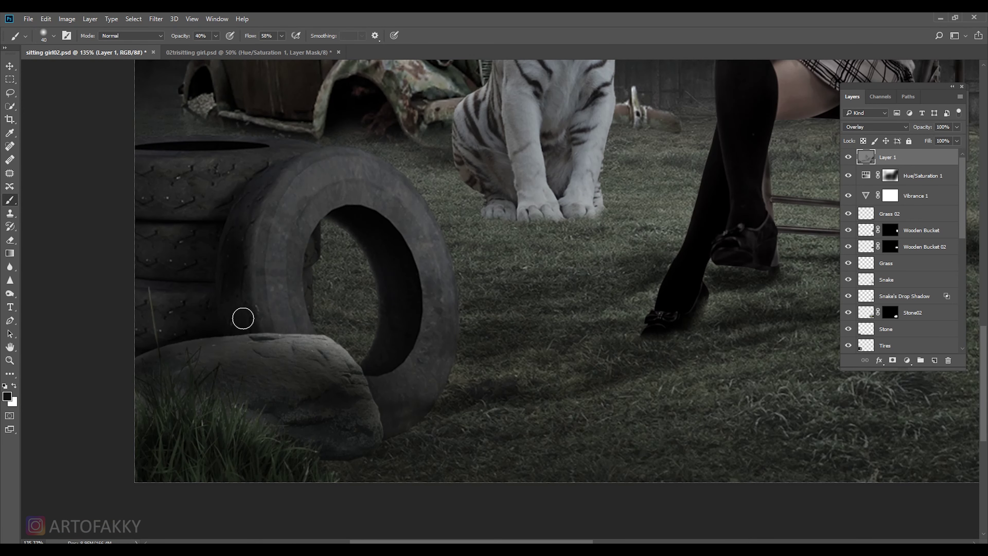
left_click_drag(177, 335, 269, 335)
key("bracketleft")
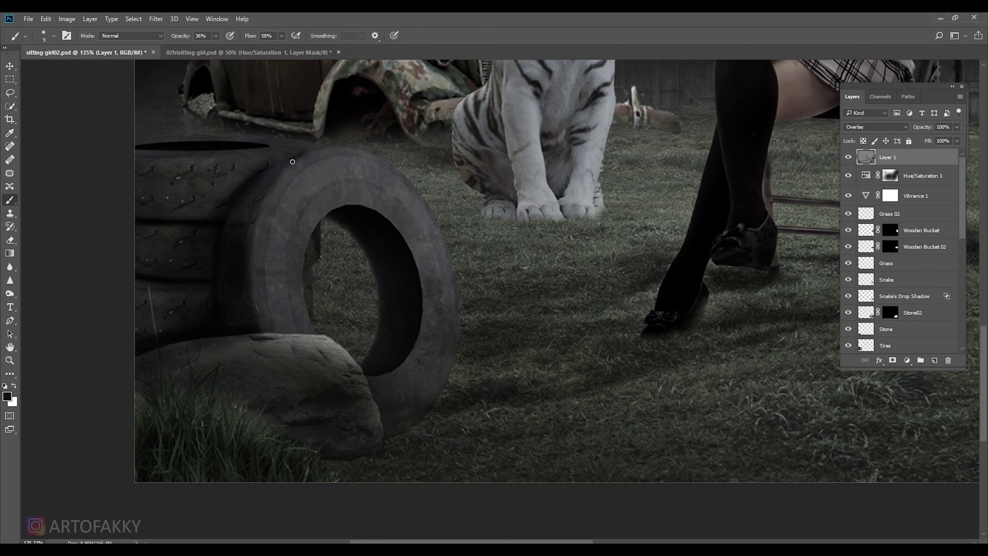
Try brush opacities of 17%, 35% and 33% while resizing the brush.
scroll(261, 169, "up", 3)
key("bracketright")
key("1")
key("7")
scroll(155, 233, "down", 2)
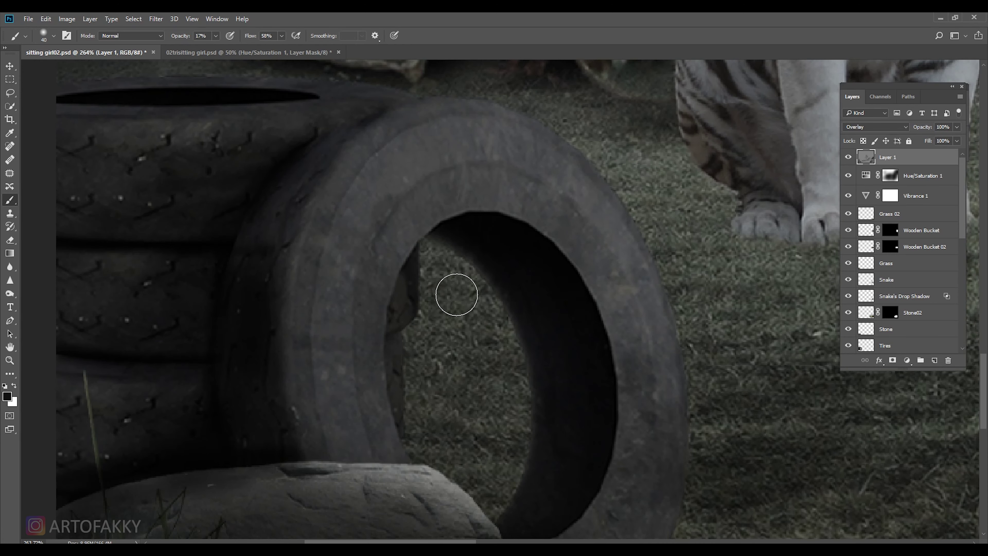
scroll(326, 290, "down", 2)
scroll(170, 426, "up", 1)
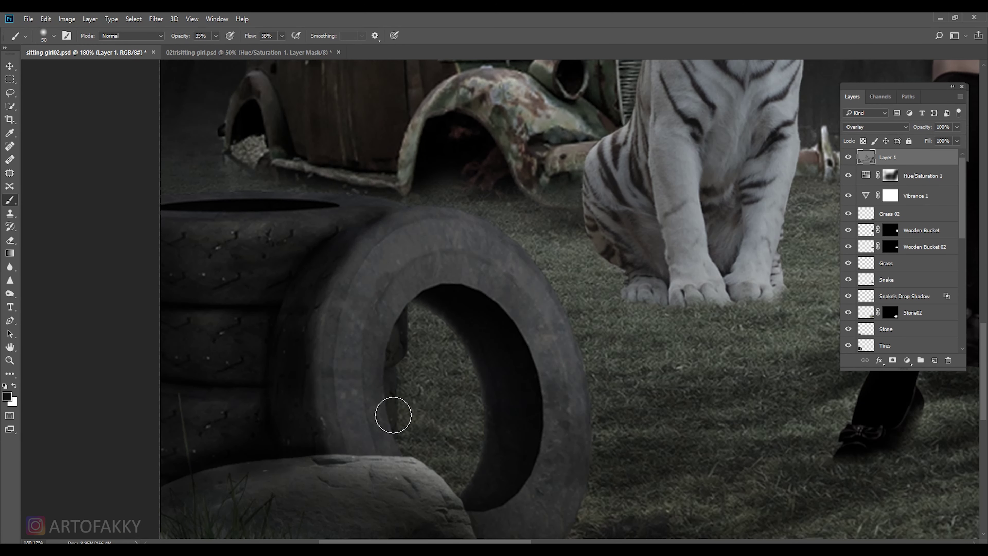
scroll(364, 415, "down", 1)
scroll(565, 435, "down", 1)
key("bracketright")
key("3")
key("5")
key("3")
key("3")
key("bracketleft")
key("bracketleft")
key("bracketleft")
Settle on a size-35 brush at 37% opacity, then select the Tires layer.
left_click_drag(415, 500, 395, 456)
key("bracketright")
key("3")
key("7")
key("bracketleft")
key("bracketleft")
key("bracketleft")
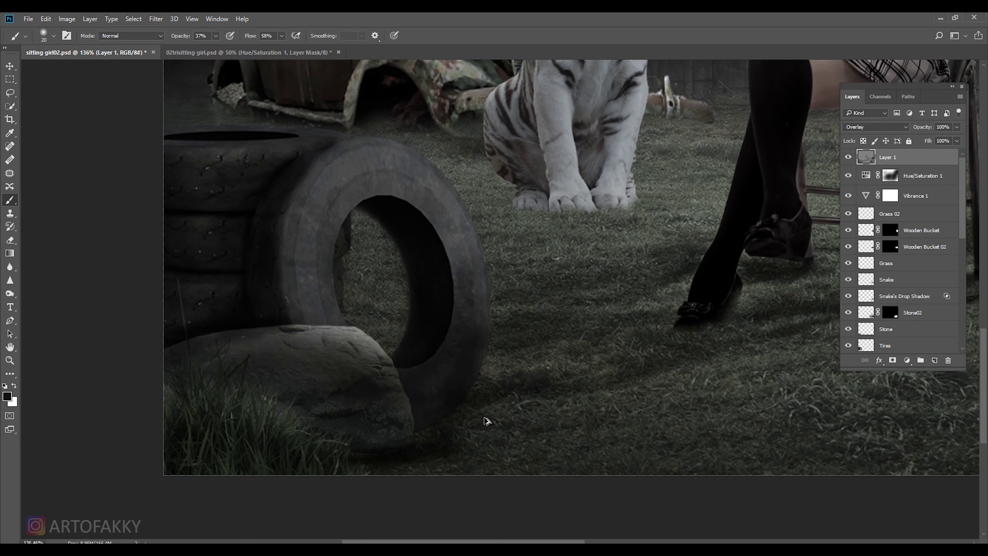
scroll(431, 419, "up", 1)
key("bracketright")
key("bracketright")
key("bracketright")
key("bracketright")
scroll(433, 410, "down", 1)
scroll(419, 514, "down", 2)
scroll(419, 514, "down", 2)
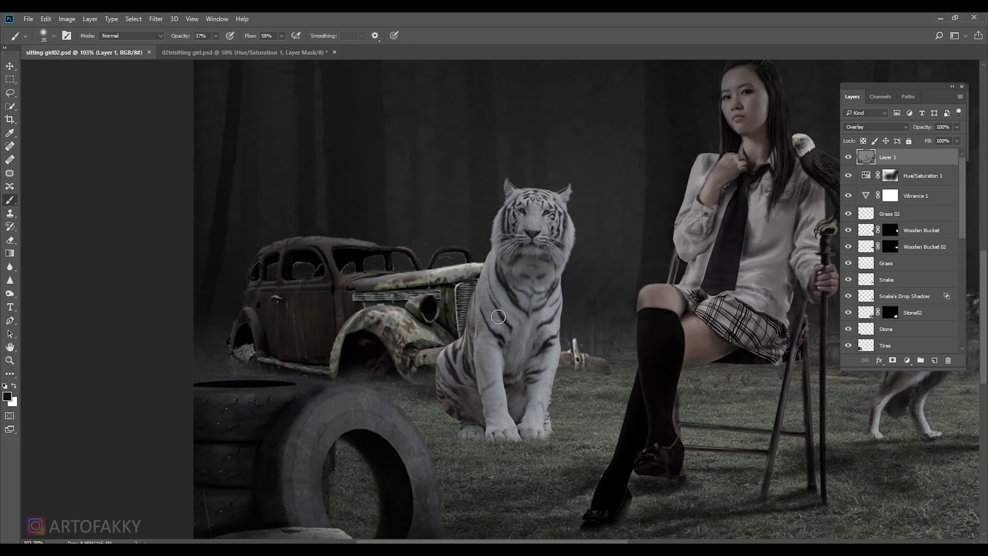
scroll(419, 513, "down", 1)
scroll(933, 316, "down", 2)
scroll(933, 316, "down", 3)
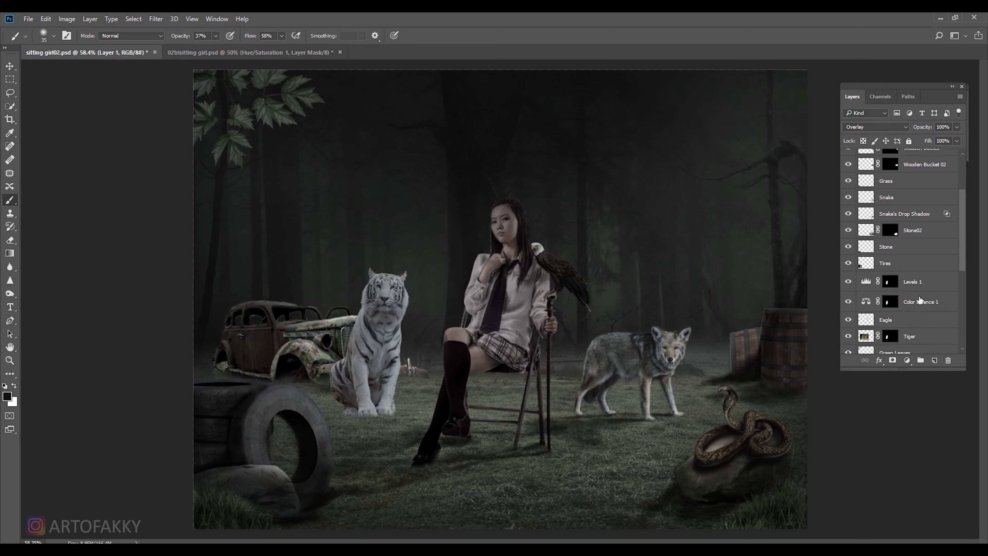
left_click(930, 264)
Select the Old Car layer's mask and set a size-15 brush at 100% opacity.
scroll(914, 253, "down", 5)
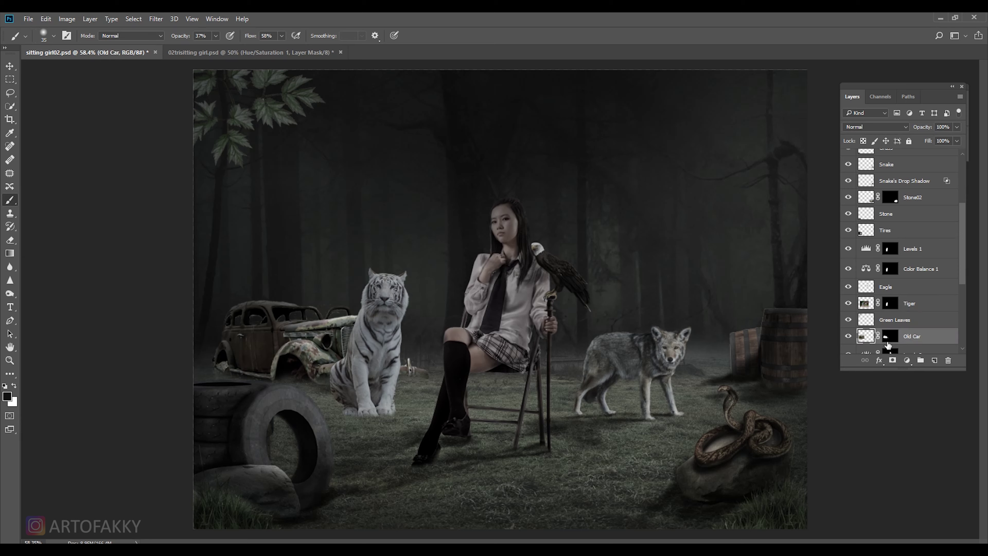
left_click(890, 286)
scroll(356, 282, "up", 3)
scroll(356, 282, "up", 2)
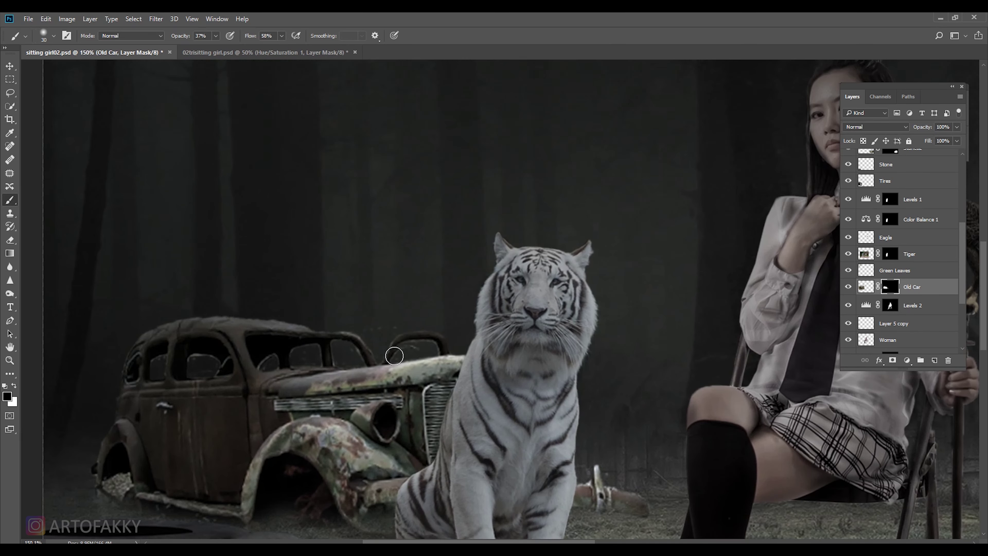
scroll(394, 356, "up", 2)
key("bracketleft")
key("bracketleft")
key("bracketleft")
key("0")
key("bracketleft")
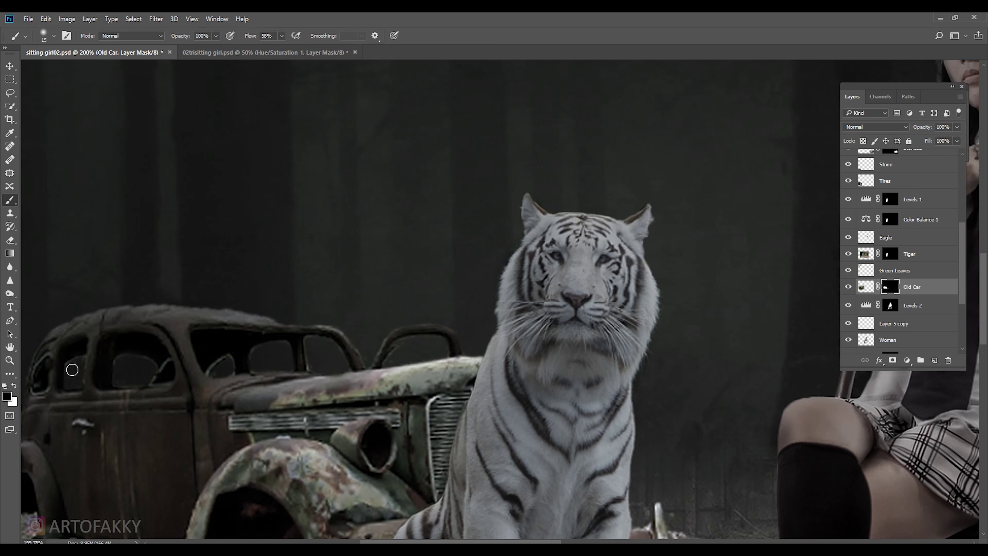
scroll(72, 369, "down", 3)
scroll(446, 480, "down", 3)
Stretch the old car image slightly wider with Free Transform.
key("ctrl+2")
key("ctrl+t")
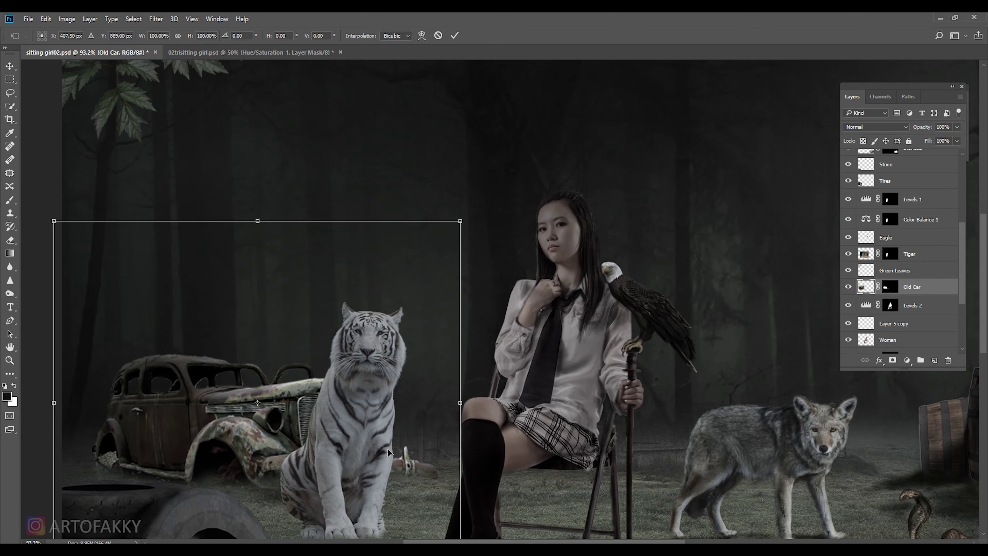
left_click_drag(464, 401, 485, 405)
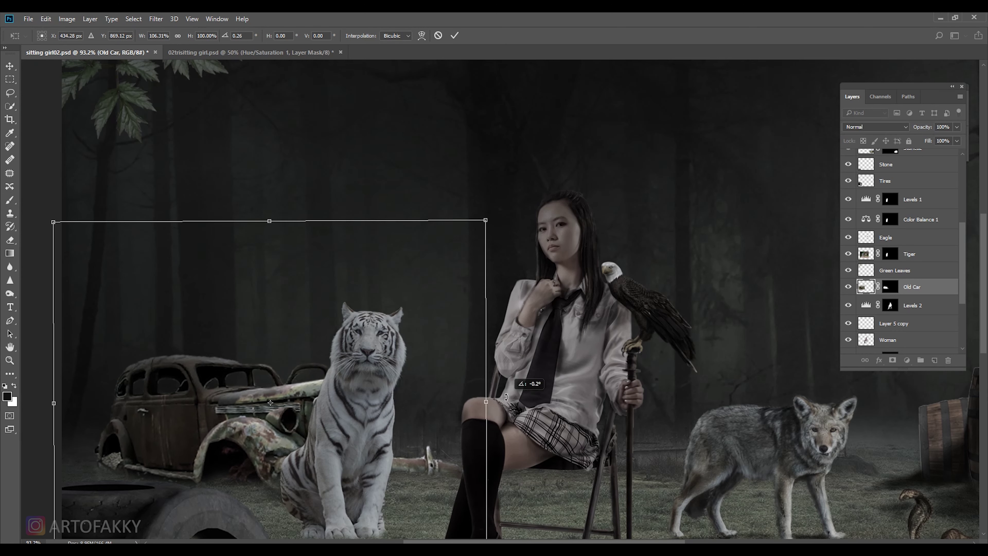
key("Return")
Paint the Old Car mask at 42% opacity to hide stones under its left rear edge.
key("b")
key("ctrl+backslash")
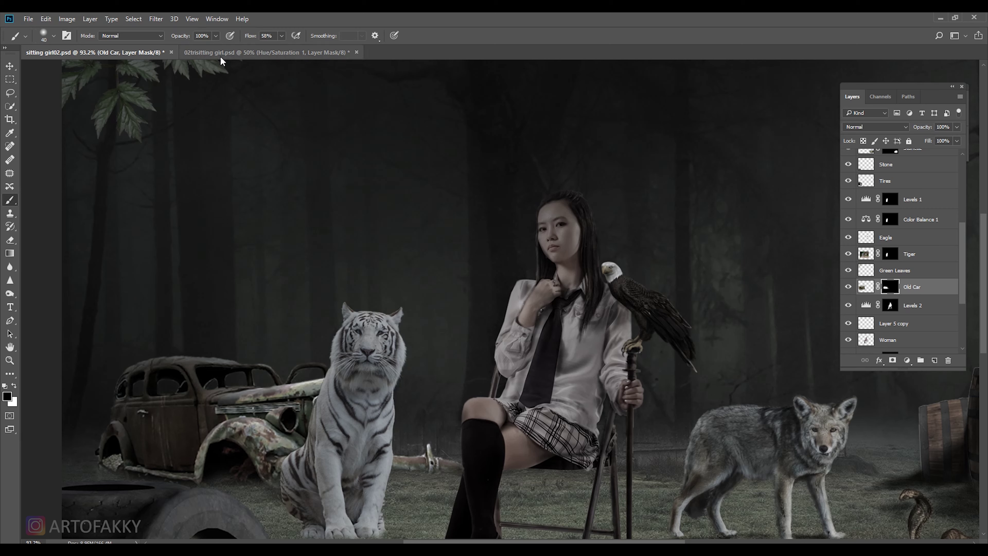
key("4")
key("2")
key("bracketright")
key("bracketright")
key("bracketright")
scroll(435, 470, "up", 2)
scroll(447, 456, "down", 2)
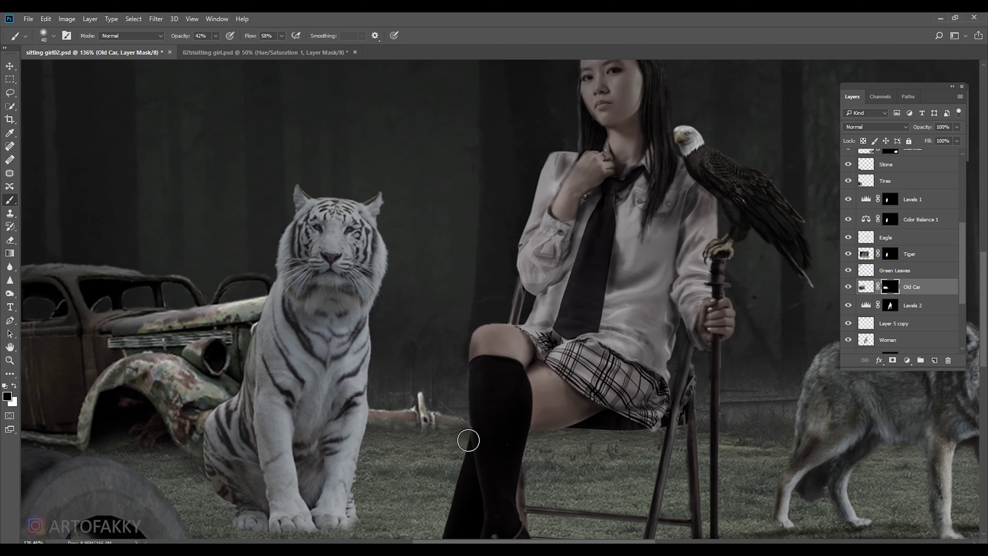
left_click_drag(97, 442, 310, 438)
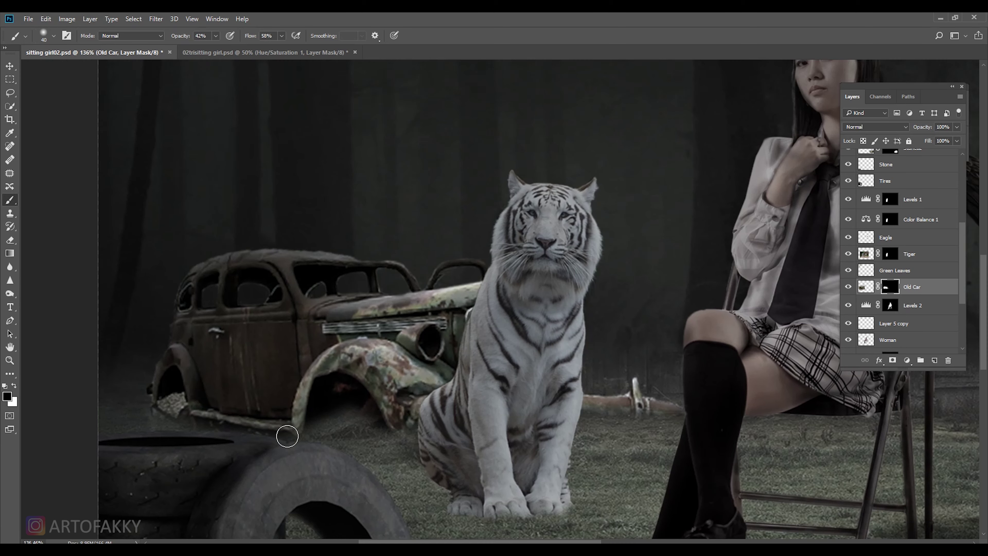
left_click_drag(177, 401, 172, 430)
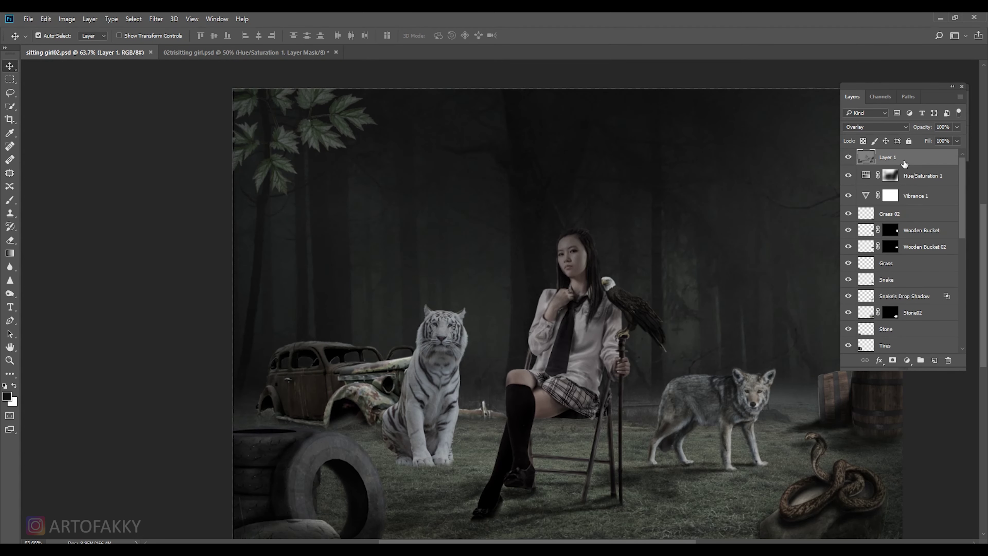
Burn the car's fenders, lower sill and door darker with the Burn tool at 63% exposure.
key("o")
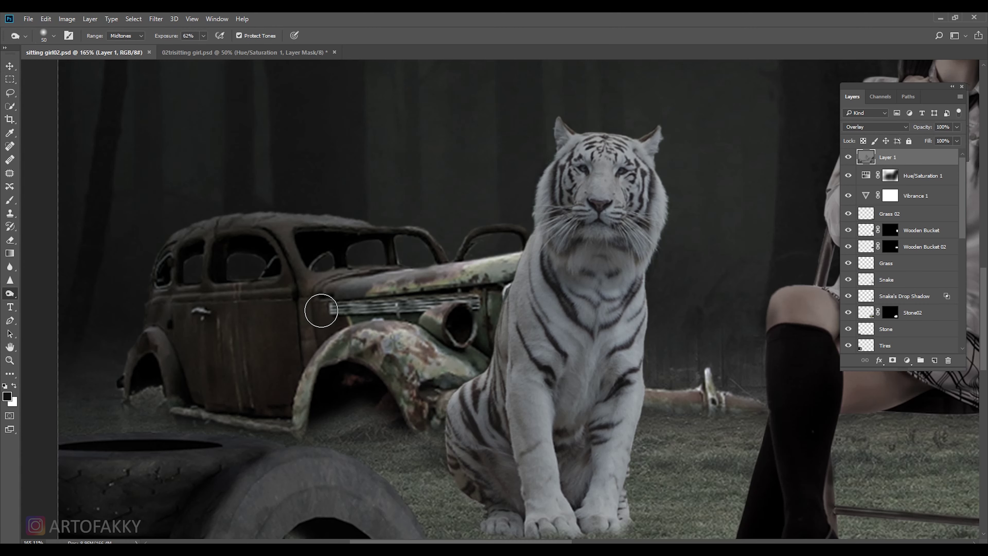
key("bracketleft")
key("bracketleft")
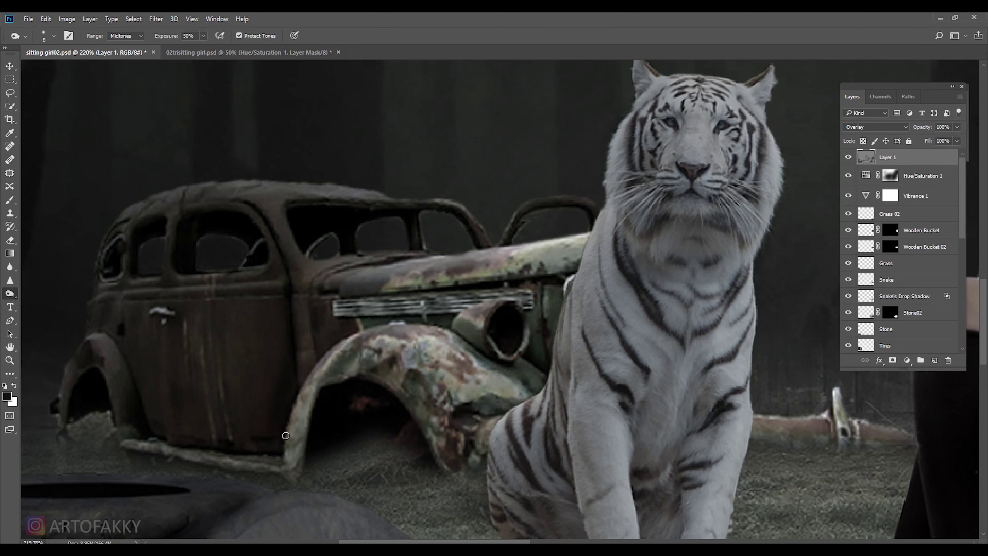
key("6")
key("3")
key("bracketright")
key("bracketright")
key("bracketright")
mouse_move(290, 429)
left_mouse_down()
mouse_move(257, 454)
mouse_move(287, 474)
left_mouse_up()
key("bracketleft")
left_click_drag(69, 380, 129, 385)
key("bracketright")
key("bracketright")
mouse_move(106, 304)
left_mouse_down()
mouse_move(159, 335)
mouse_move(194, 386)
mouse_move(233, 412)
left_mouse_up()
key("bracketright")
key("bracketright")
key("bracketright")
mouse_move(477, 344)
left_mouse_down()
mouse_move(389, 351)
mouse_move(529, 360)
mouse_move(443, 334)
mouse_move(411, 364)
mouse_move(436, 453)
mouse_move(577, 379)
mouse_move(510, 409)
mouse_move(150, 368)
mouse_move(352, 353)
left_mouse_up()
key("bracketleft")
Darken the ground below the car and near the pole with a smaller brush.
scroll(354, 362, "down", 2)
left_click_drag(316, 384, 199, 386)
key("bracketleft")
key("bracketleft")
key("bracketleft")
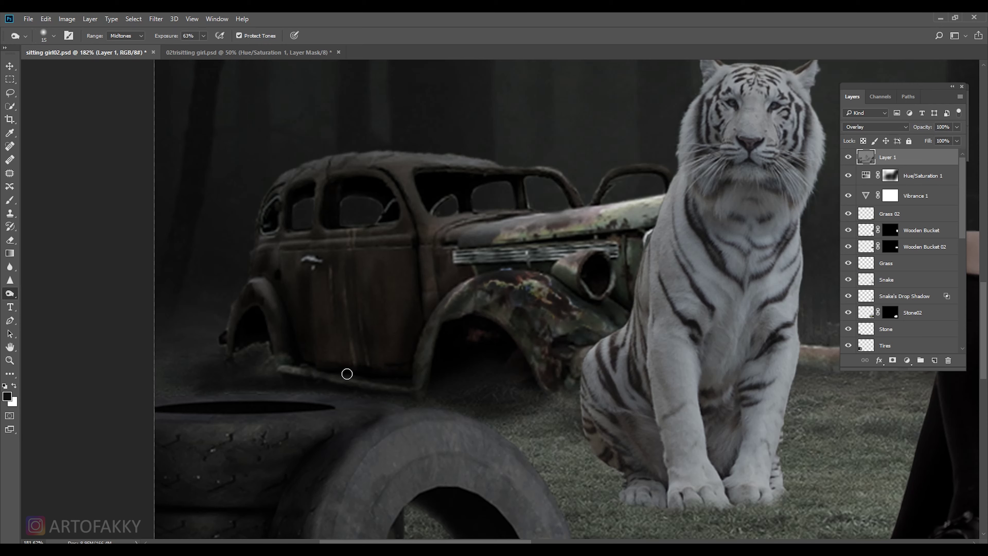
key("bracketleft")
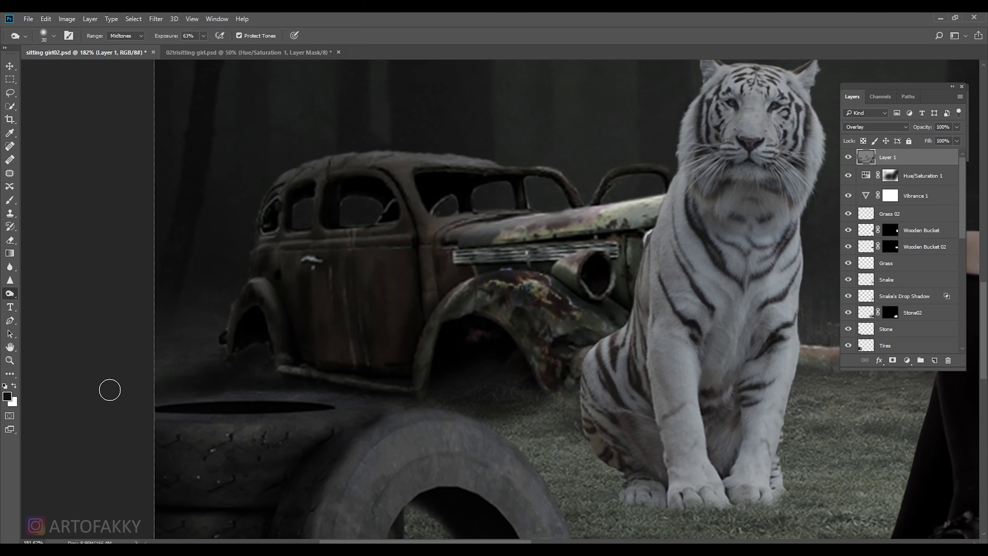
scroll(108, 390, "down", 3)
scroll(565, 399, "up", 2)
scroll(565, 399, "up", 2)
mouse_move(565, 400)
left_mouse_down()
mouse_move(505, 391)
mouse_move(584, 400)
left_mouse_up()
scroll(439, 215, "up", 1)
Burn the tiger's muzzle and whiskers at 40% exposure.
key("bracketleft")
key("4")
mouse_move(415, 193)
left_mouse_down()
mouse_move(447, 205)
mouse_move(412, 457)
mouse_move(379, 231)
mouse_move(353, 372)
left_mouse_up()
key("bracketleft")
key("bracketleft")
key("bracketleft")
key("bracketright")
key("bracketright")
key("bracketright")
key("bracketleft")
Darken the tiger's chest and left side with a 30–45 px burn brush.
scroll(353, 373, "down", 5)
left_click_drag(389, 187, 362, 377)
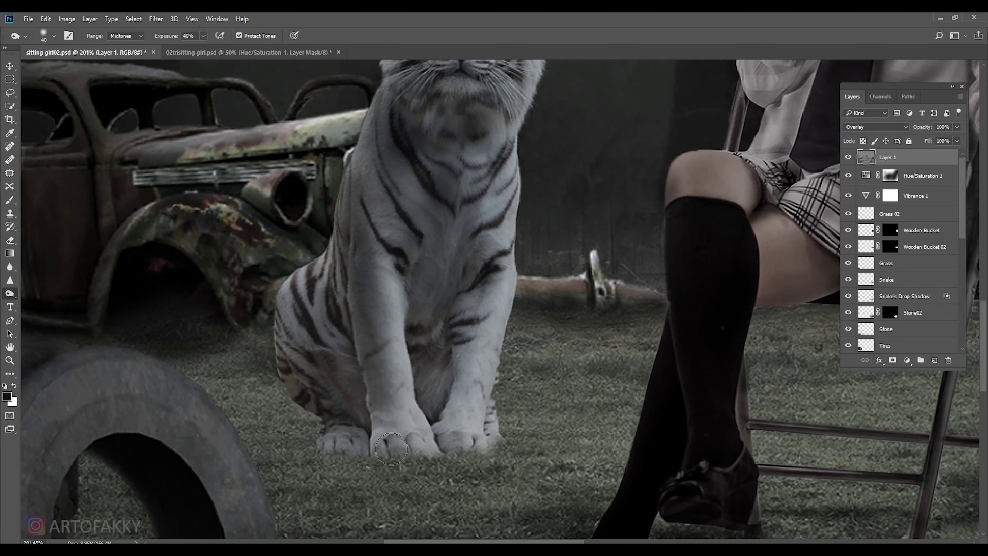
left_click_drag(370, 288, 416, 452)
left_click_drag(386, 379, 350, 148)
key("bracketright")
key("bracketright")
key("bracketright")
mouse_move(342, 296)
left_mouse_down()
mouse_move(279, 309)
mouse_move(331, 336)
left_mouse_up()
scroll(331, 336, "up", 1)
key("bracketleft")
mouse_move(296, 241)
left_mouse_down()
mouse_move(311, 392)
mouse_move(313, 285)
mouse_move(342, 397)
left_mouse_up()
key("bracketleft")
key("bracketleft")
key("bracketleft")
key("ctrl+0")
Deepen the ground shadows around the tiger's paws and inside the front tire.
scroll(448, 388, "up", 2)
scroll(440, 364, "up", 1)
key("bracketright")
key("bracketright")
key("bracketright")
mouse_move(502, 408)
left_mouse_down()
mouse_move(415, 402)
mouse_move(399, 384)
mouse_move(386, 429)
left_mouse_up()
mouse_move(280, 418)
left_mouse_down()
mouse_move(296, 415)
mouse_move(285, 412)
mouse_move(307, 439)
left_mouse_up()
left_click_drag(366, 390, 397, 377)
scroll(397, 376, "down", 3)
key("bracketright")
key("bracketright")
key("bracketright")
mouse_move(430, 414)
left_mouse_down()
mouse_move(412, 430)
mouse_move(458, 417)
left_mouse_up()
scroll(458, 417, "up", 2)
scroll(428, 351, "up", 1)
Burn the tiger's head, mane and left neck/shoulder edge at 50% exposure.
key("5")
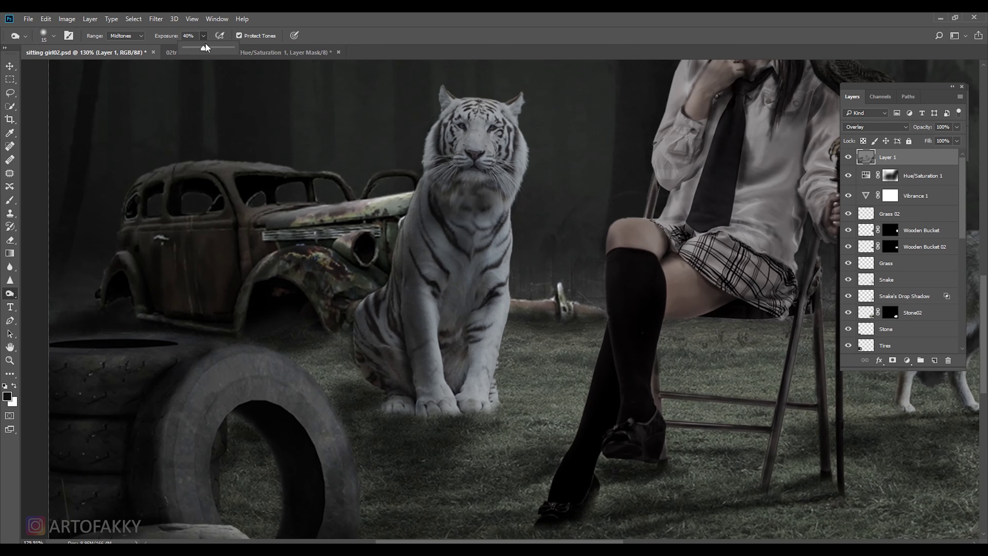
scroll(428, 167, "up", 2)
key("bracketleft")
key("bracketleft")
key("bracketleft")
key("bracketright")
mouse_move(467, 117)
left_mouse_down()
mouse_move(444, 152)
mouse_move(459, 74)
left_mouse_up()
left_click_drag(420, 113, 424, 183)
left_click_drag(442, 75, 470, 155)
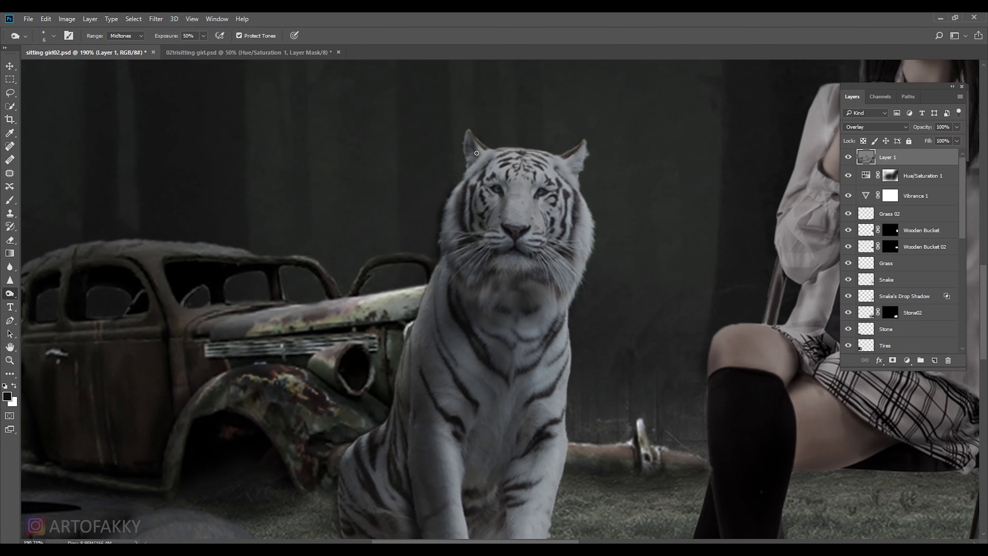
mouse_move(424, 301)
left_mouse_down()
mouse_move(441, 280)
mouse_move(445, 320)
mouse_move(399, 410)
left_mouse_up()
Darken the tiger's leg edge and paw area at 73% exposure.
key("7")
key("3")
key("bracketright")
key("bracketright")
key("bracketleft")
key("bracketleft")
key("bracketleft")
scroll(388, 380, "down", 3)
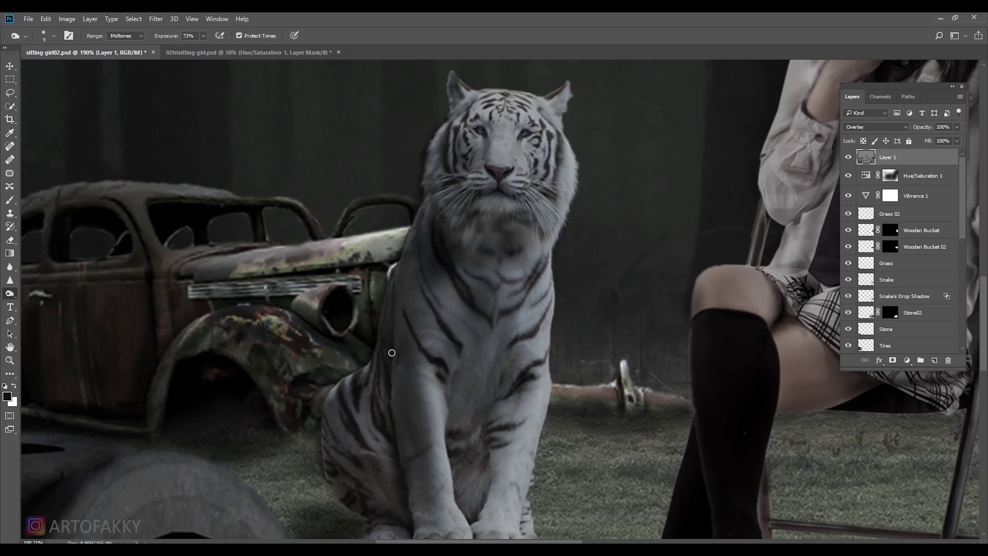
left_click_drag(352, 435, 375, 506)
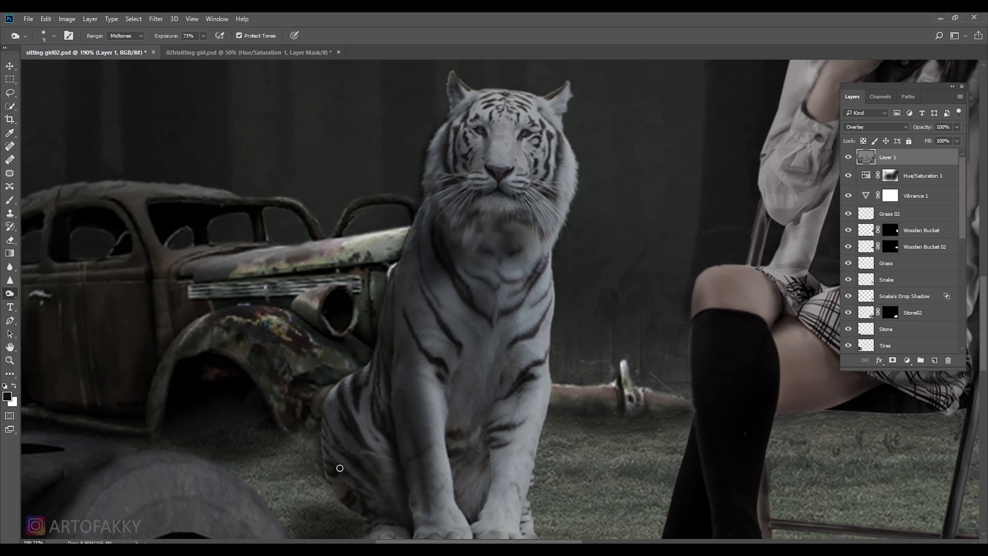
key("ctrl+0")
key("bracketright")
key("bracketright")
key("bracketright")
left_click_drag(373, 403, 366, 373)
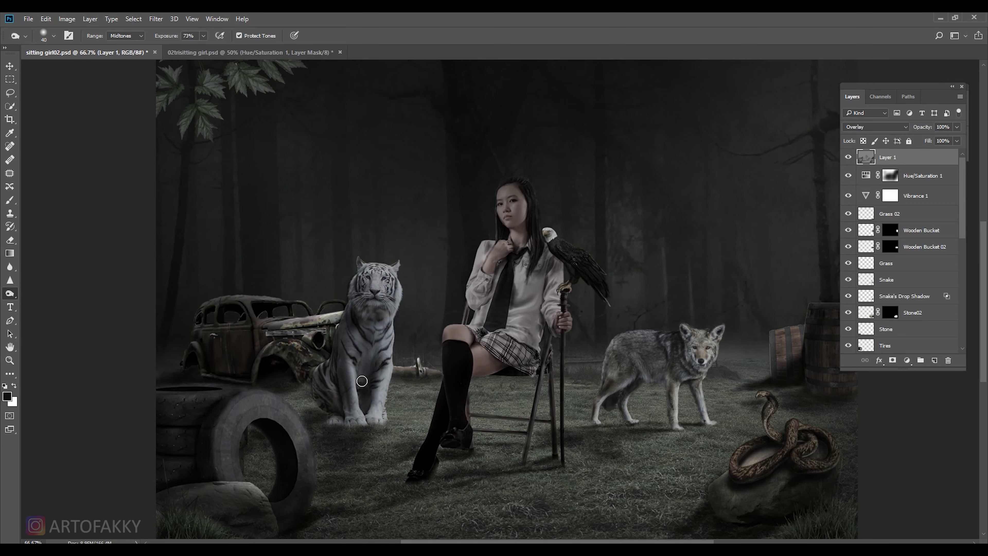
Darken the log beside the tiger and raise burn exposure to 82%.
key("bracketleft")
key("bracketleft")
key("bracketleft")
scroll(350, 370, "up", 3)
left_click_drag(492, 386, 504, 398)
key("bracketright")
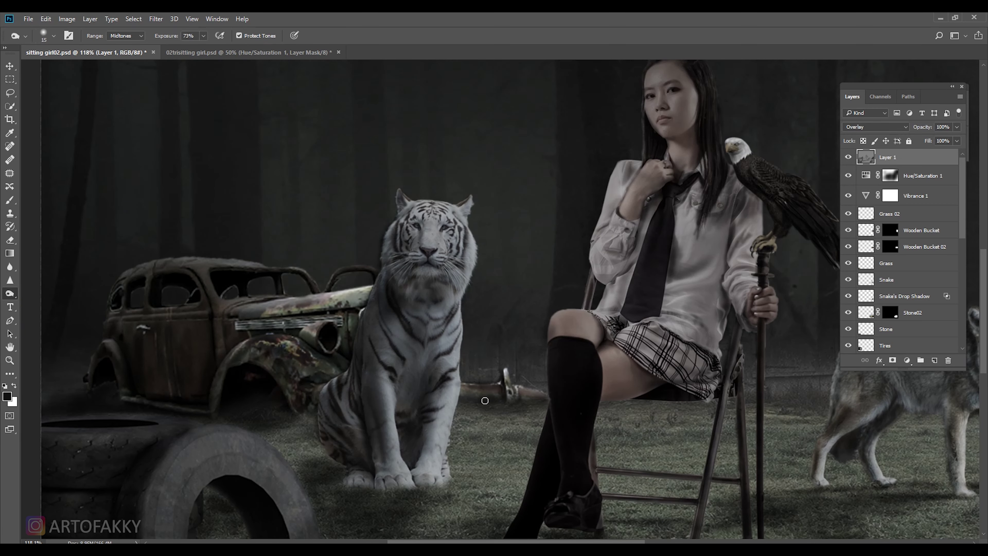
key("bracketleft")
key("8")
key("2")
Burn the car's hood, front fender, headlight and the ground beneath the fender.
mouse_move(160, 295)
left_mouse_down()
mouse_move(282, 317)
mouse_move(389, 288)
left_mouse_up()
key("bracketright")
left_click_drag(411, 334, 366, 338)
key("bracketleft")
key("bracketleft")
key("bracketleft")
scroll(400, 348, "up", 1)
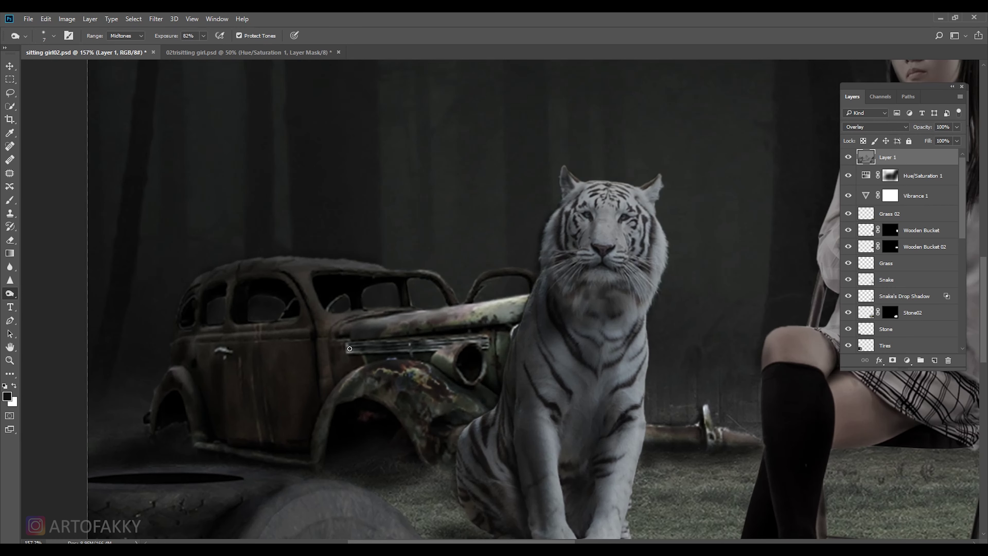
key("bracketright")
key("bracketright")
left_click_drag(347, 363, 471, 362)
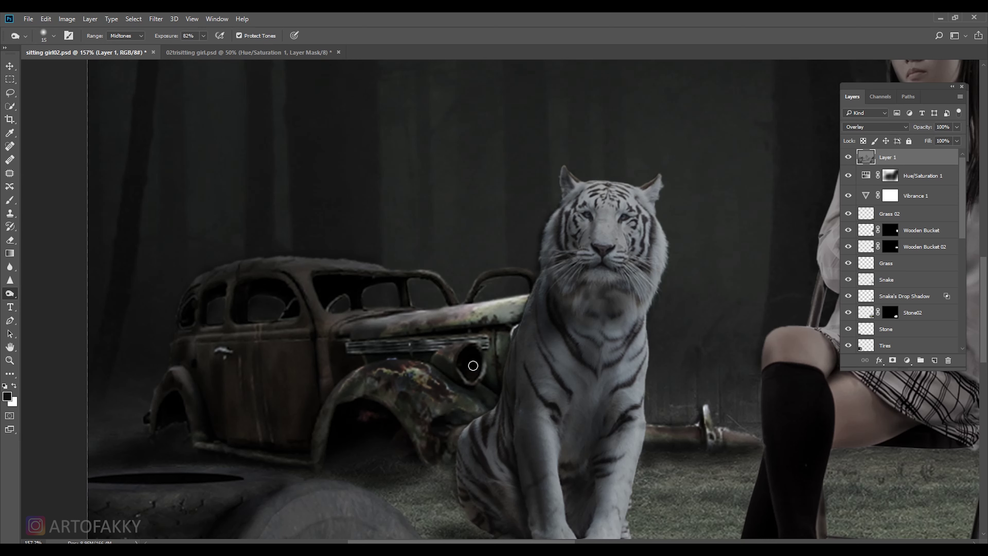
key("bracketright")
mouse_move(439, 432)
left_mouse_down()
mouse_move(448, 439)
mouse_move(437, 468)
mouse_move(377, 472)
left_mouse_up()
Darken the tyre's inner left edge with burn exposure at 25%.
key("ctrl+0")
scroll(400, 393, "down", 1)
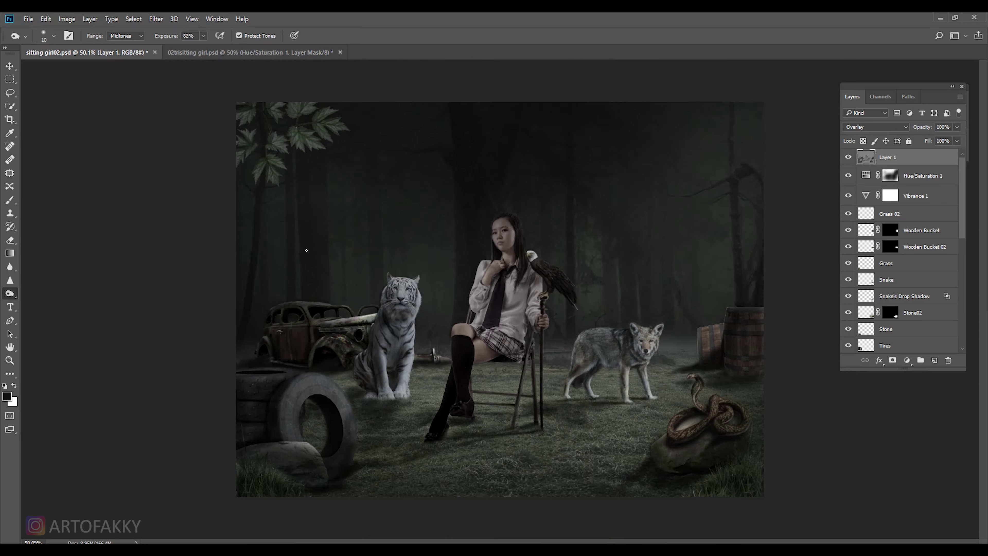
scroll(400, 393, "up", 4)
key("bracketright")
key("2")
key("5")
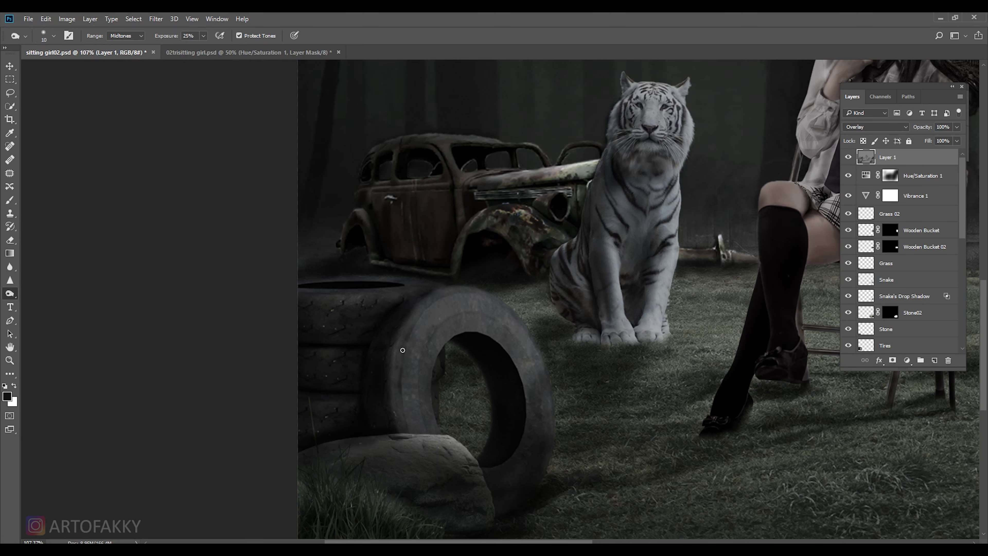
left_click_drag(406, 427, 412, 327)
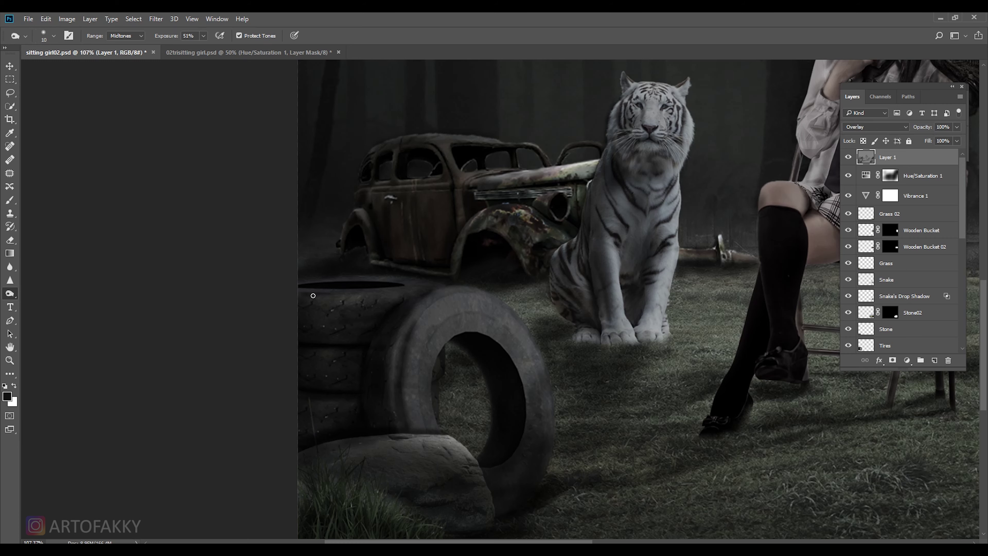
Lower burn exposure to 29%, set the brush to 30, and bring up the toning tools list.
scroll(375, 280, "up", 2)
key("2")
key("9")
scroll(433, 279, "down", 3)
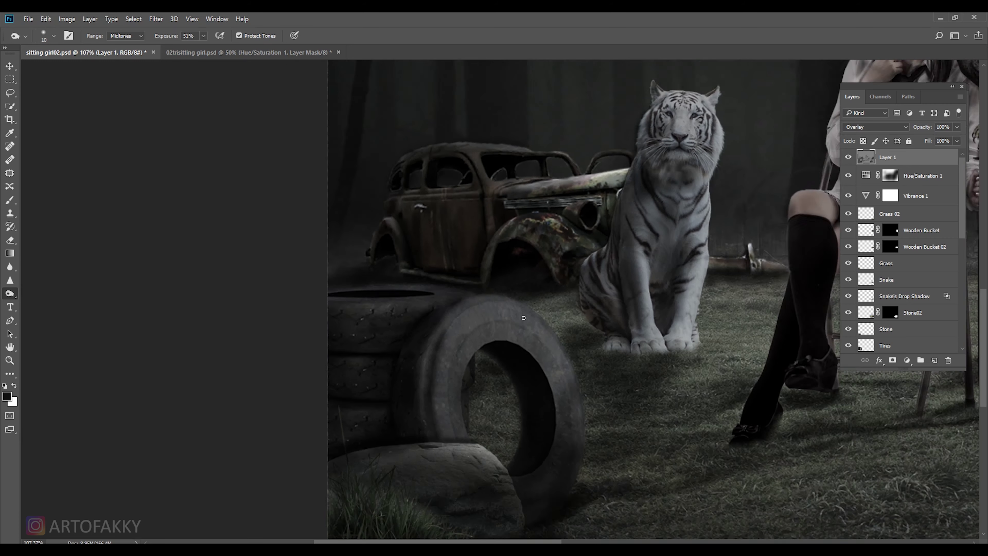
scroll(433, 279, "down", 3)
scroll(388, 233, "up", 3)
scroll(388, 232, "up", 2)
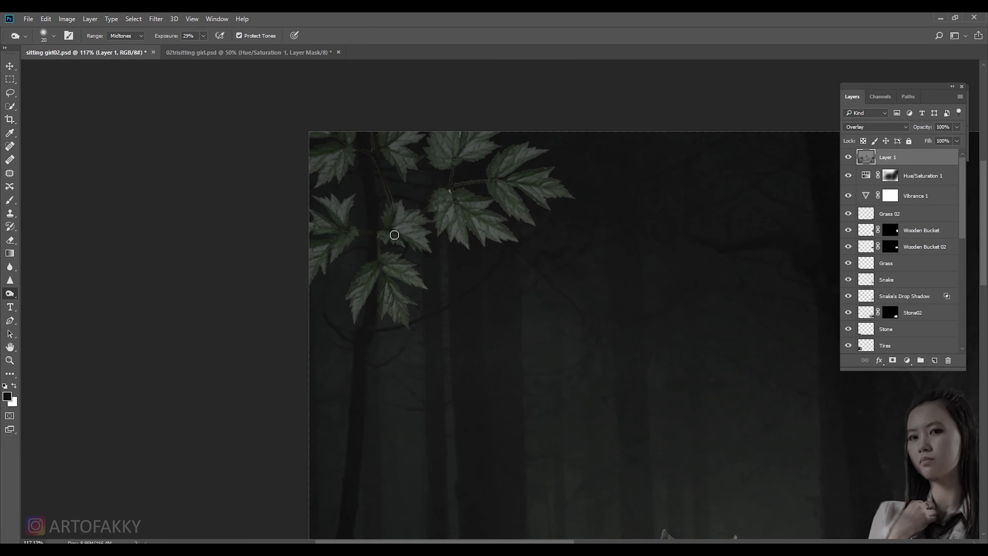
key("bracketright")
key("bracketright")
key("bracketright")
key("bracketleft")
key("bracketleft")
key("bracketleft")
key("bracketleft")
key("bracketleft")
key("bracketleft")
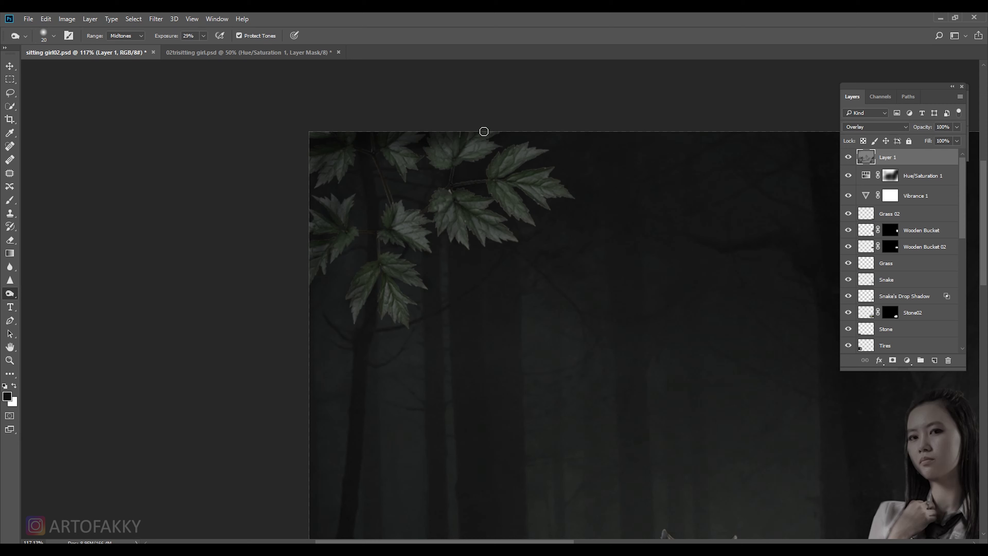
key("bracketright")
scroll(357, 346, "down", 5)
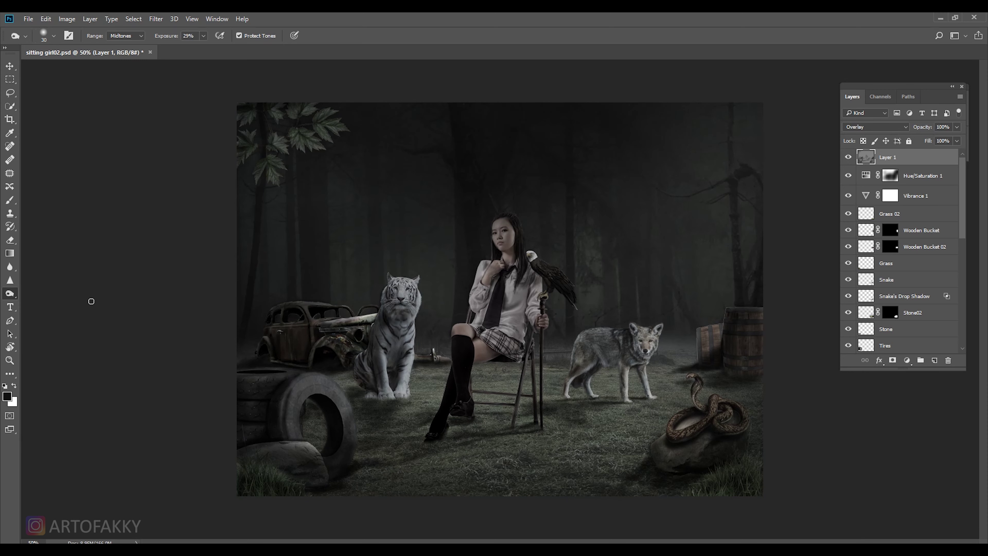
right_click(16, 298)
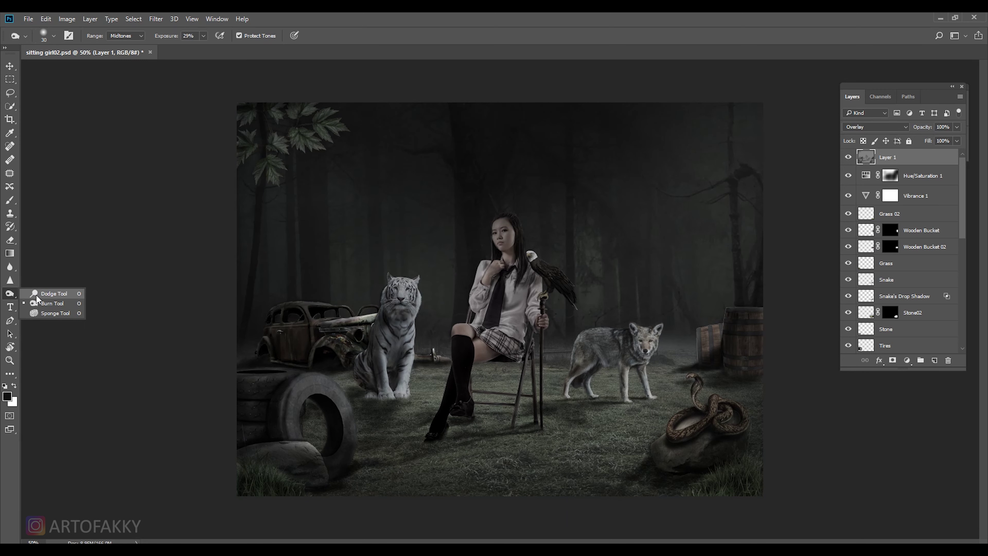
Switch to the Dodge Tool and set its exposure to 37%.
left_click(39, 297)
scroll(508, 379, "up", 1)
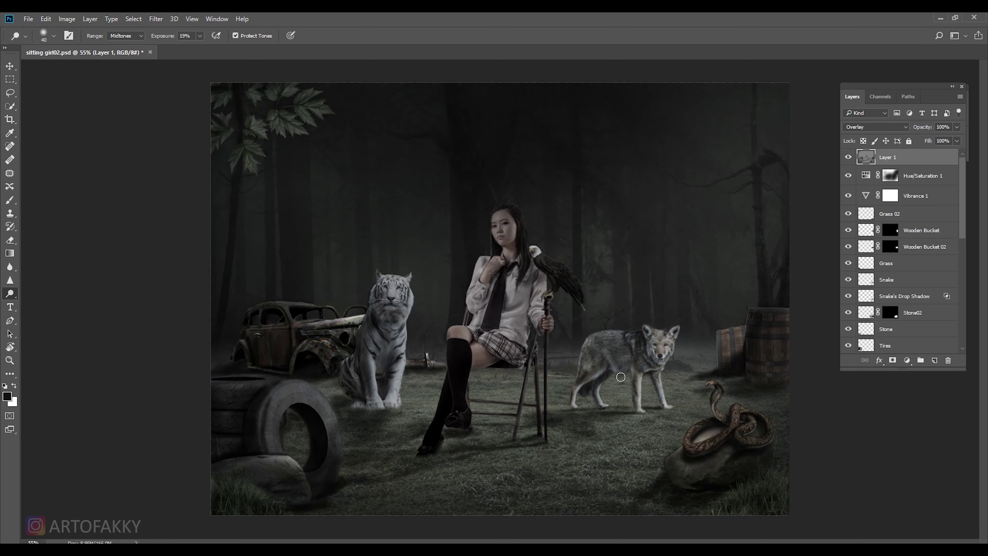
scroll(394, 404, "up", 5)
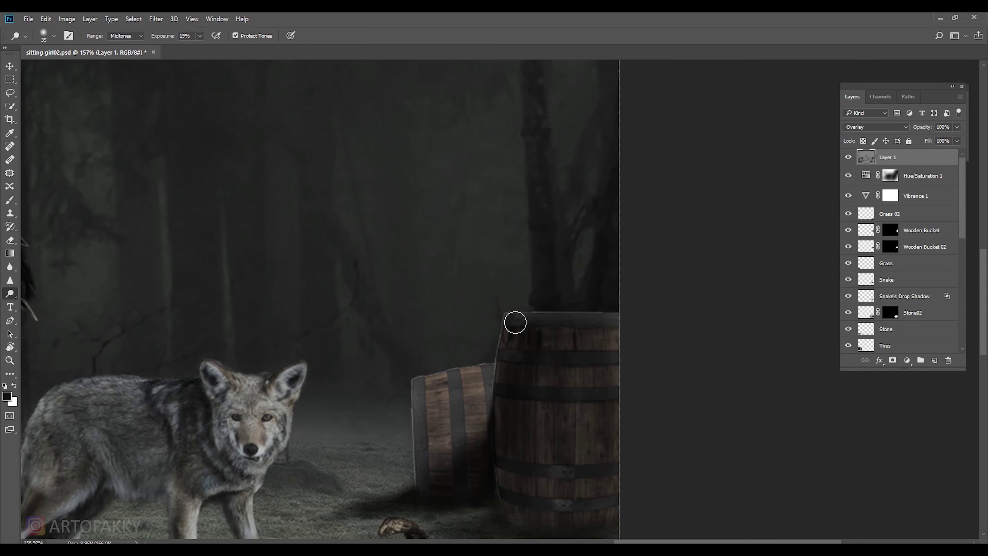
double_click(193, 34)
type("37")
scroll(526, 314, "up", 2)
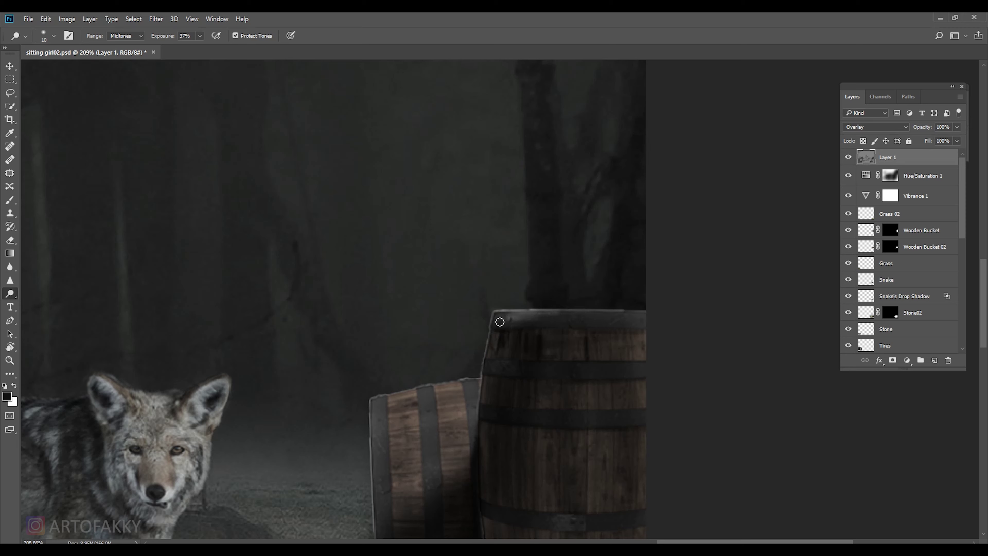
Tune the dodge brush size and exposure, ending at a 4 px brush with 70% exposure.
key("bracketright")
key("bracketright")
key("1")
key("5")
scroll(383, 400, "down", 5)
scroll(466, 389, "up", 1)
scroll(490, 390, "up", 2)
key("bracketright")
key("bracketright")
key("bracketleft")
key("bracketleft")
key("5")
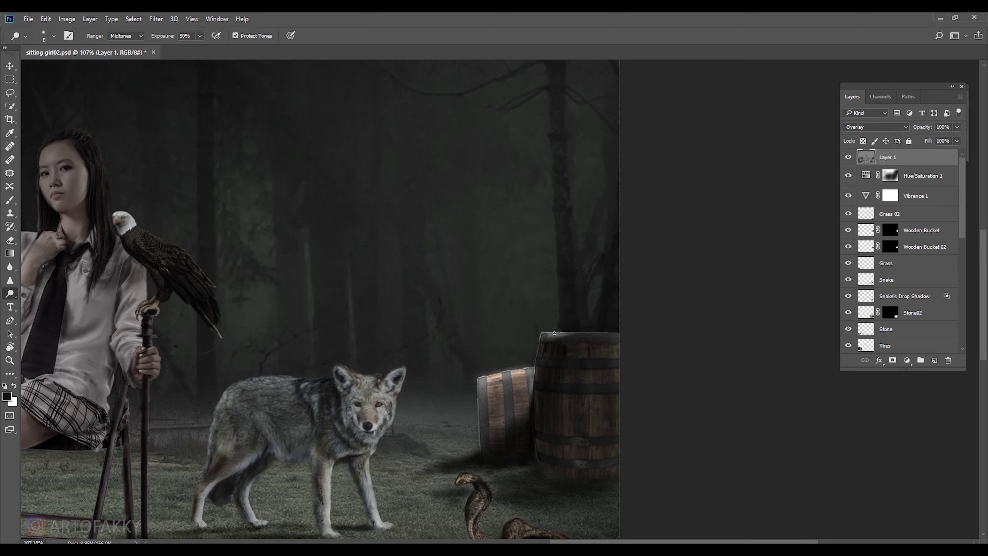
scroll(391, 370, "up", 2)
key("bracketleft")
key("bracketleft")
key("bracketleft")
key("7")
scroll(398, 368, "up", 1)
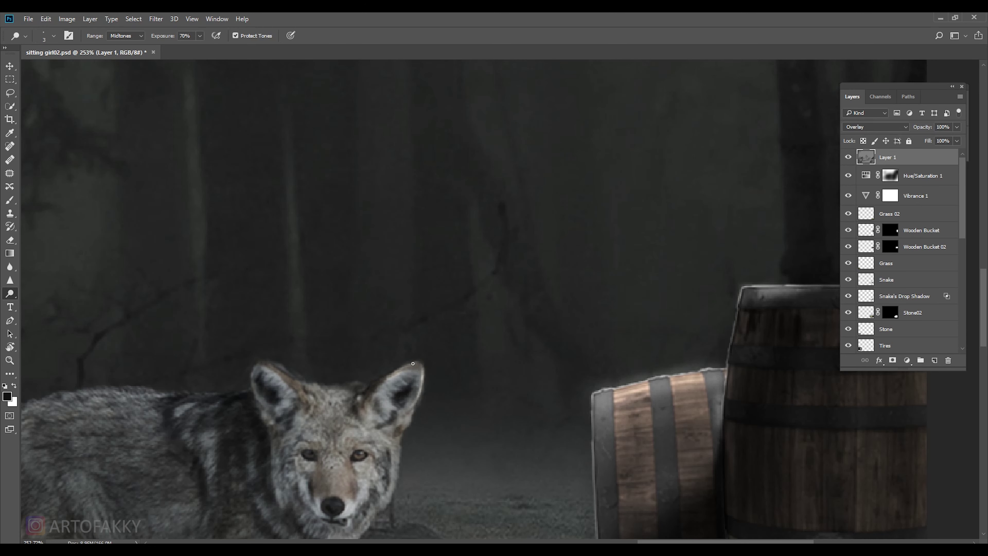
Dodge the coyote's ears, cheek and nose bridge, dropping exposure to 38% for the nose.
key("bracketright")
key("bracketright")
left_click_drag(388, 402, 388, 437)
mouse_move(354, 396)
left_mouse_down()
mouse_move(316, 404)
mouse_move(354, 389)
mouse_move(303, 432)
left_mouse_up()
key("bracketleft")
left_click_drag(265, 368, 303, 414)
key("3")
key("8")
left_click_drag(330, 452, 334, 494)
mouse_move(342, 426)
left_mouse_down()
mouse_move(338, 490)
mouse_move(359, 496)
mouse_move(430, 368)
left_mouse_up()
Recenter the coyote's face and brighten the fur beside its nose at 87% exposure.
key("6")
key("8")
key("bracketleft")
key("bracketleft")
key("bracketleft")
key("3")
key("5")
left_click_drag(382, 413, 442, 378)
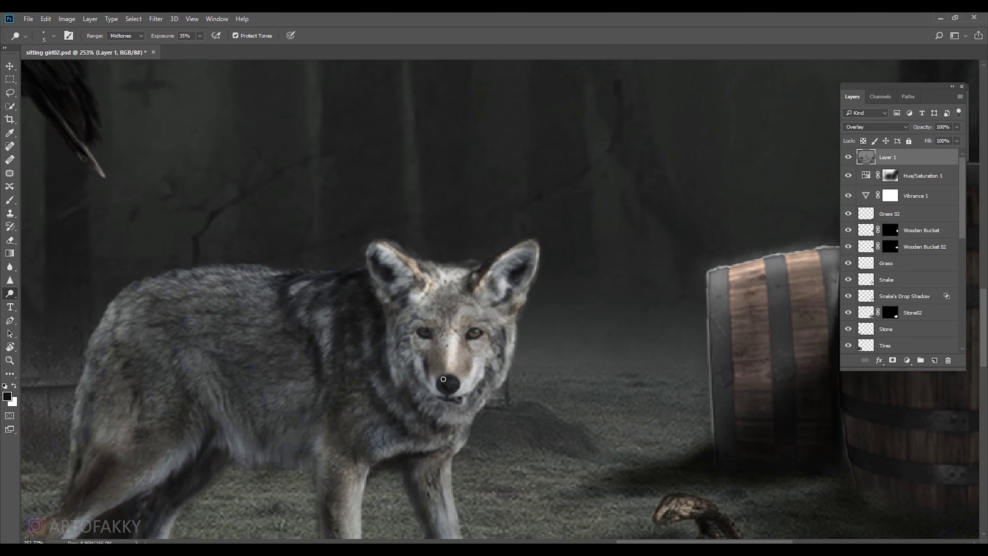
key("bracketleft")
key("bracketleft")
key("8")
key("7")
scroll(452, 383, "up", 1)
key("bracketright")
key("bracketright")
mouse_move(424, 373)
left_mouse_down()
mouse_move(470, 388)
mouse_move(408, 463)
mouse_move(442, 522)
left_mouse_up()
Brighten the coyote's legs and front paw with an 8–10 px dodge brush.
key("bracketright")
scroll(442, 522, "down", 1)
key("bracketright")
key("bracketright")
key("bracketright")
mouse_move(459, 331)
left_mouse_down()
mouse_move(462, 310)
mouse_move(497, 457)
mouse_move(523, 461)
left_mouse_up()
key("bracketleft")
key("bracketleft")
key("bracketleft")
key("bracketright")
key("bracketright")
key("bracketright")
mouse_move(368, 300)
left_mouse_down()
mouse_move(367, 445)
mouse_move(386, 487)
left_mouse_up()
key("bracketleft")
left_click_drag(386, 253, 330, 322)
Dodge the coyote's back edge and shoulder fur with a brush enlarged to 15.
mouse_move(338, 249)
left_mouse_down()
mouse_move(422, 311)
mouse_move(442, 262)
left_mouse_up()
scroll(365, 237, "down", 3)
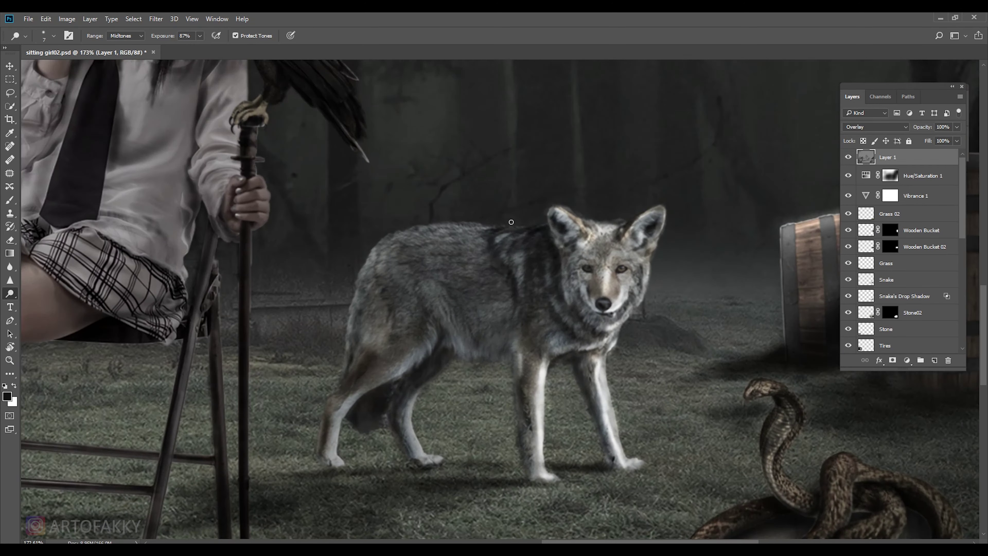
scroll(365, 236, "up", 4)
left_click(199, 36)
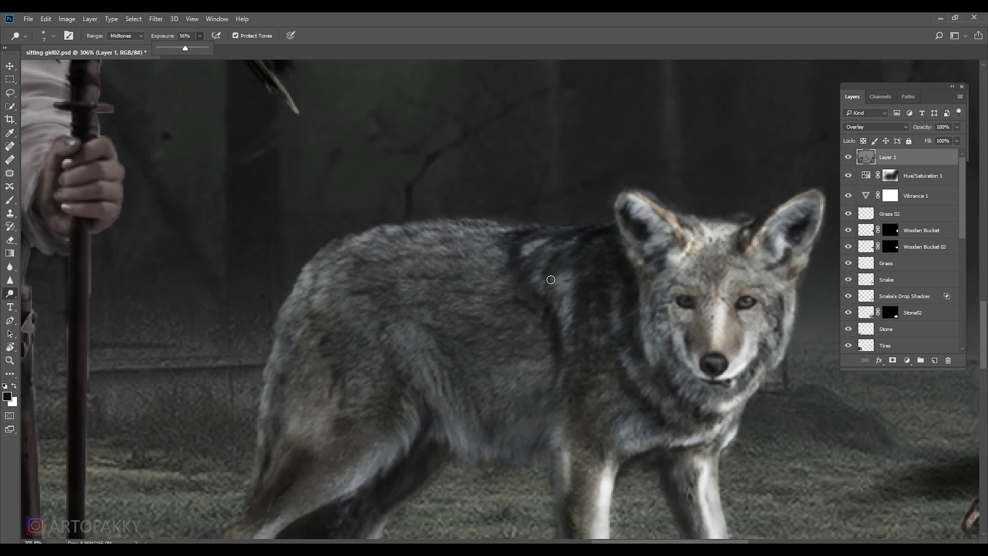
key("bracketright")
mouse_move(611, 227)
left_mouse_down()
mouse_move(387, 221)
mouse_move(301, 279)
mouse_move(389, 234)
left_mouse_up()
key("bracketright")
key("bracketright")
key("bracketright")
mouse_move(323, 272)
left_mouse_down()
mouse_move(455, 233)
mouse_move(427, 264)
left_mouse_up()
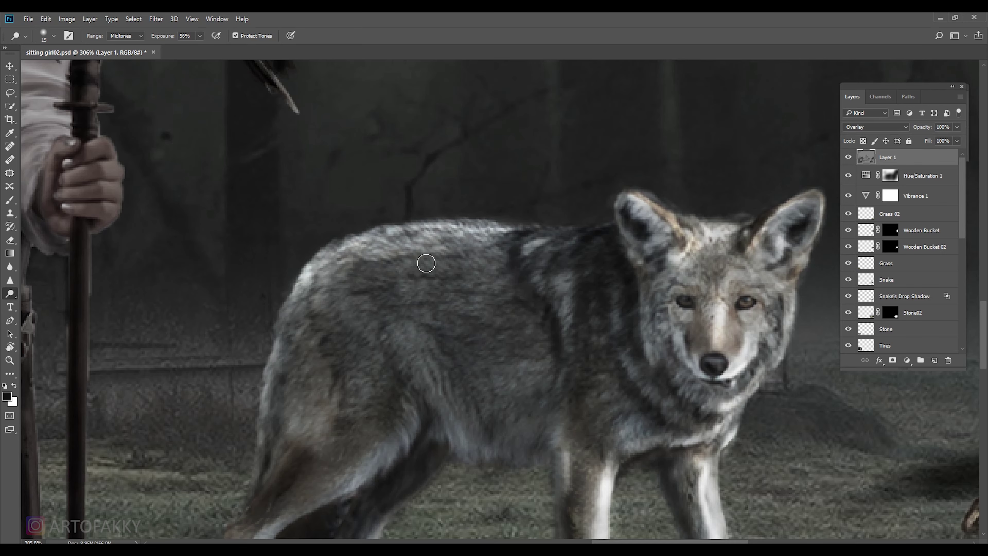
scroll(426, 263, "down", 5)
scroll(497, 346, "up", 3)
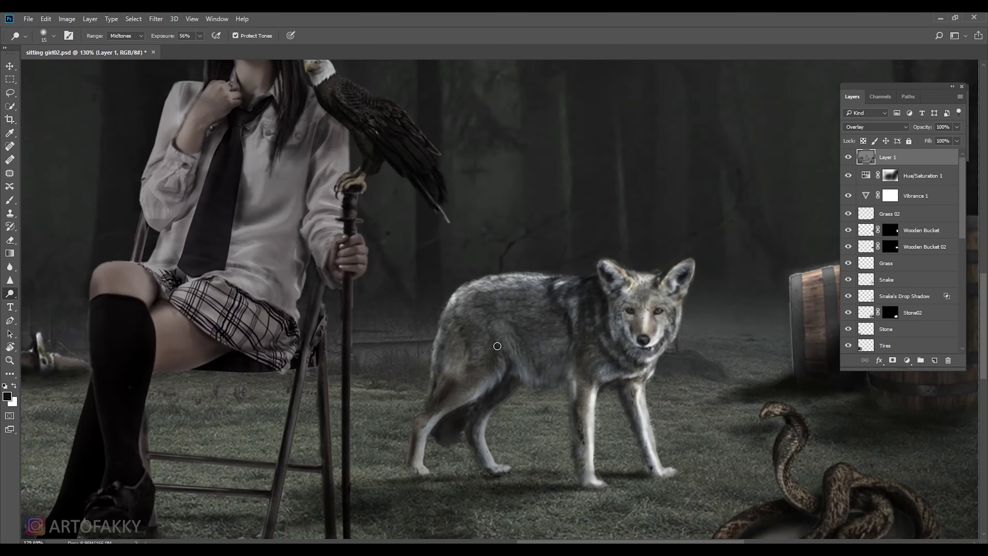
Lower dodge exposure to 24% and set the brush size to 15.
scroll(497, 346, "down", 4)
scroll(425, 222, "up", 2)
key("2")
key("4")
scroll(425, 222, "up", 2)
scroll(425, 222, "up", 2)
key("bracketleft")
key("bracketleft")
key("bracketleft")
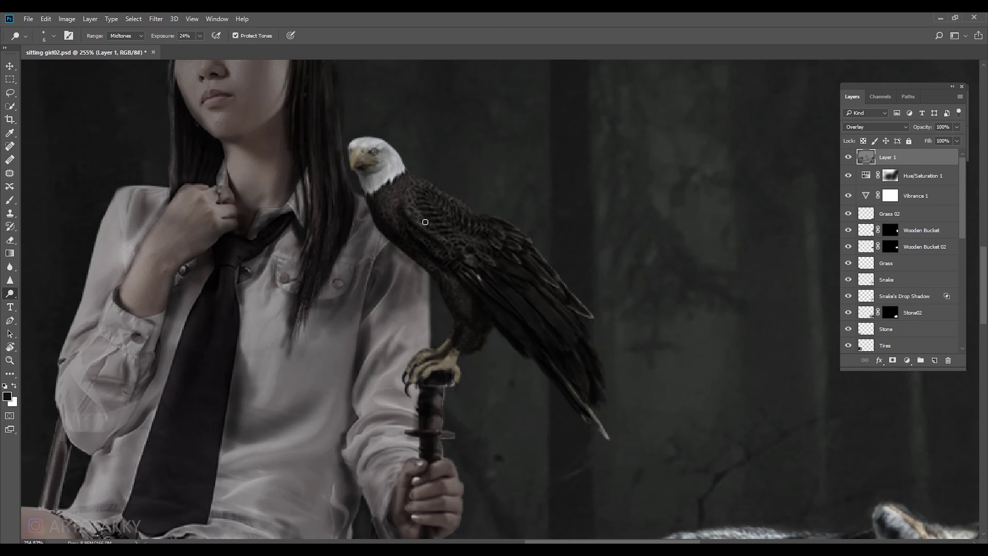
key("bracketleft")
key("bracketleft")
key("bracketleft")
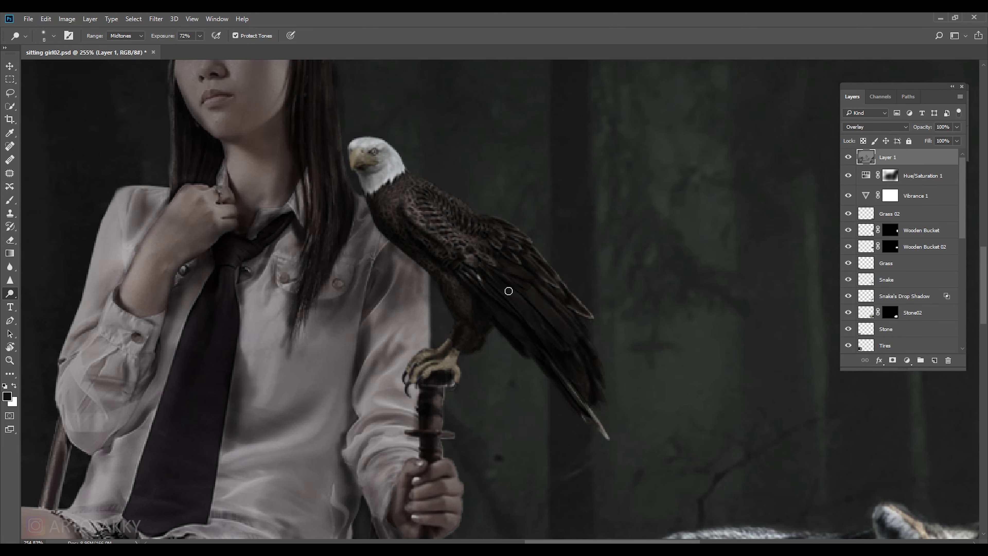
scroll(377, 284, "down", 3)
scroll(380, 117, "up", 2)
key("bracketright")
key("bracketright")
key("bracketright")
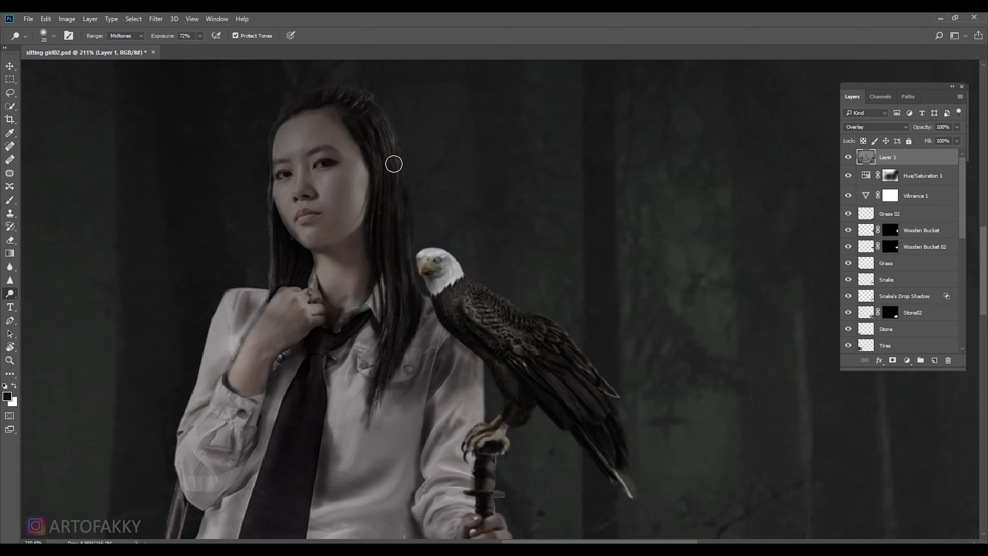
scroll(379, 116, "down", 4)
scroll(444, 448, "up", 3)
Brighten the girl's skirt toward the thigh and her knee with a 40 px brush.
left_click_drag(443, 464, 447, 284)
key("bracketright")
key("bracketright")
key("bracketright")
left_click_drag(359, 300, 286, 274)
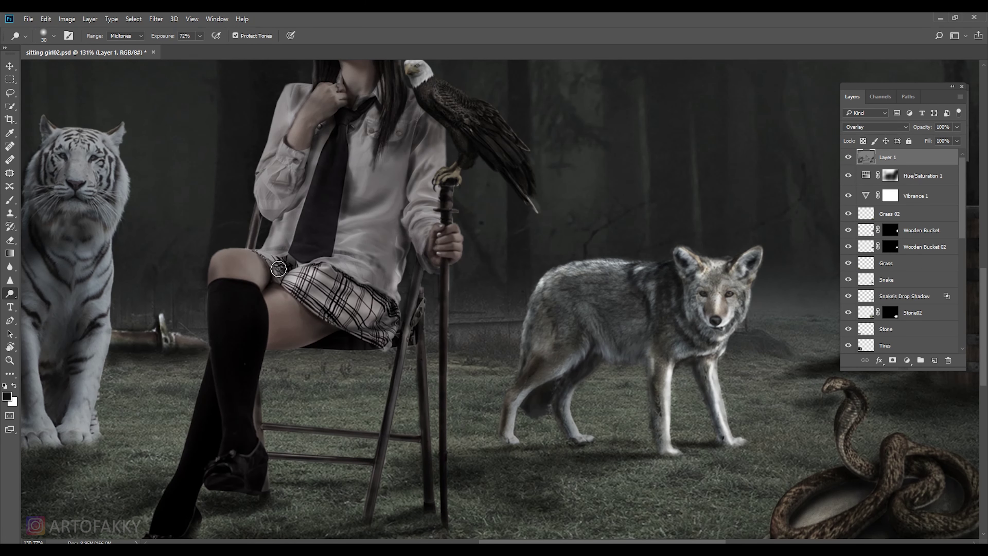
key("bracketleft")
left_click_drag(223, 261, 253, 251)
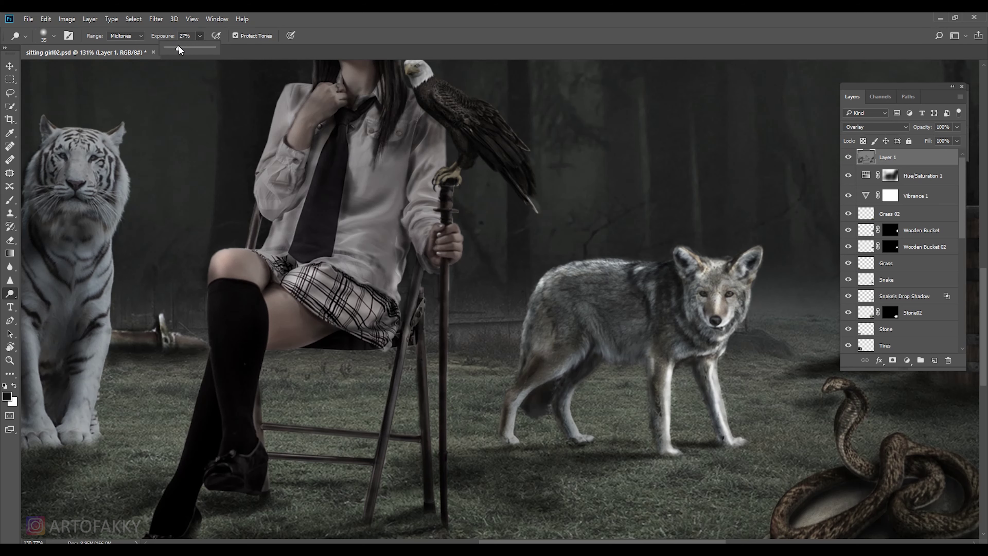
key("2")
key("7")
key("bracketright")
key("bracketleft")
key("bracketleft")
key("bracketleft")
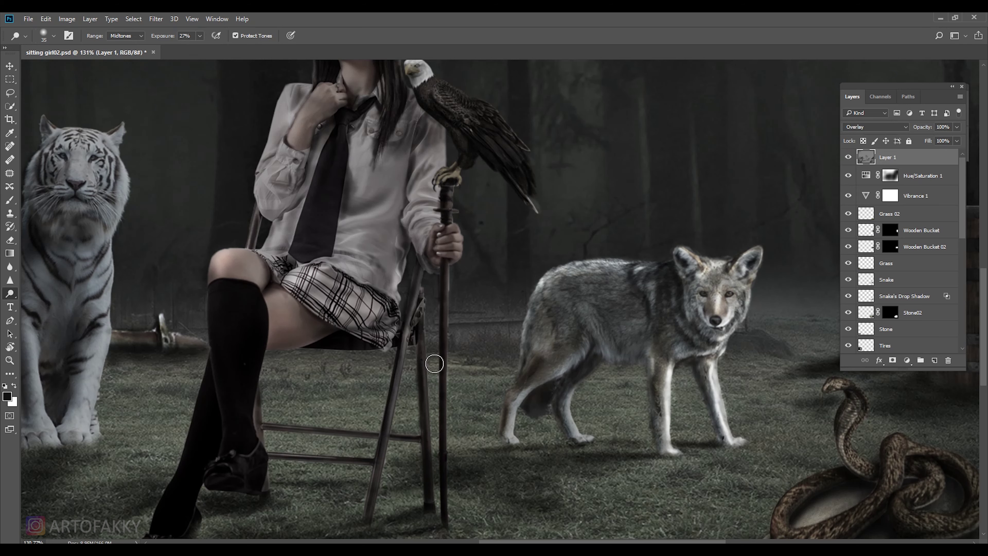
Readjust dodge exposure from 52% to 31% with a 25 px brush.
scroll(510, 252, "up", 5)
key("bracketleft")
key("bracketleft")
key("5")
key("2")
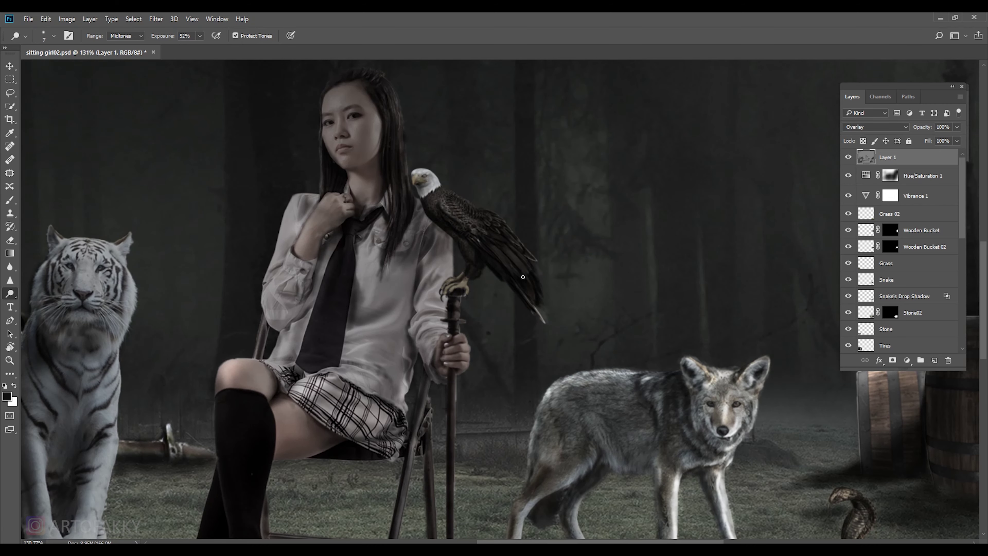
scroll(389, 202, "up", 1)
scroll(350, 197, "up", 1)
key("bracketright")
key("bracketright")
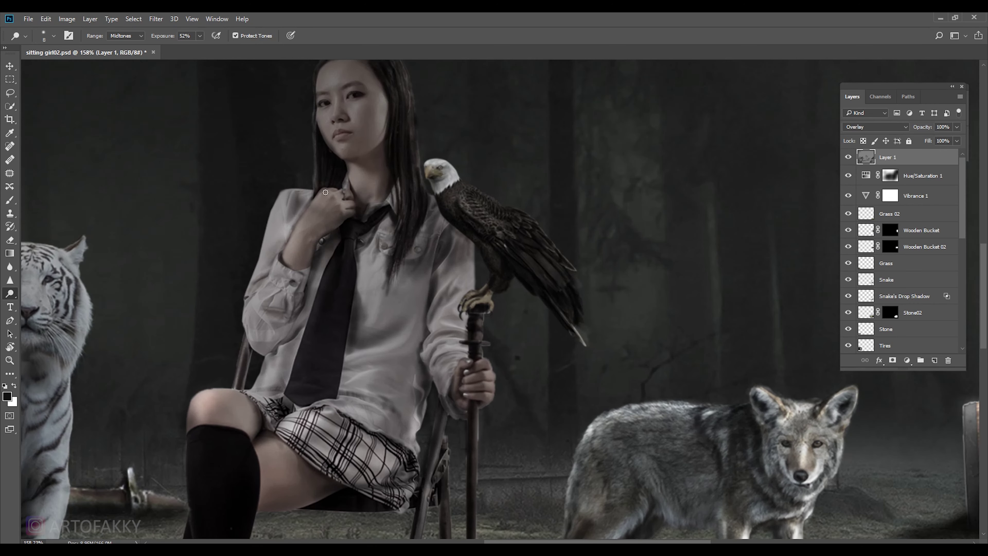
key("bracketright")
key("bracketright")
key("bracketright")
key("3")
key("1")
scroll(237, 242, "left", 4)
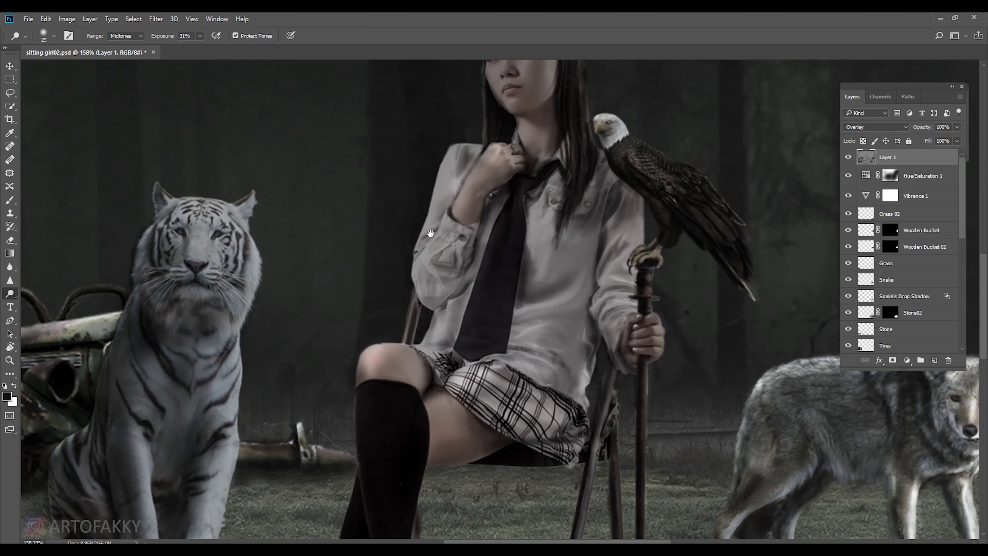
scroll(237, 242, "up", 2)
left_click(200, 35)
Lower the dodge exposure to about 41% and brighten the tiger's nose bridge.
left_click(304, 210)
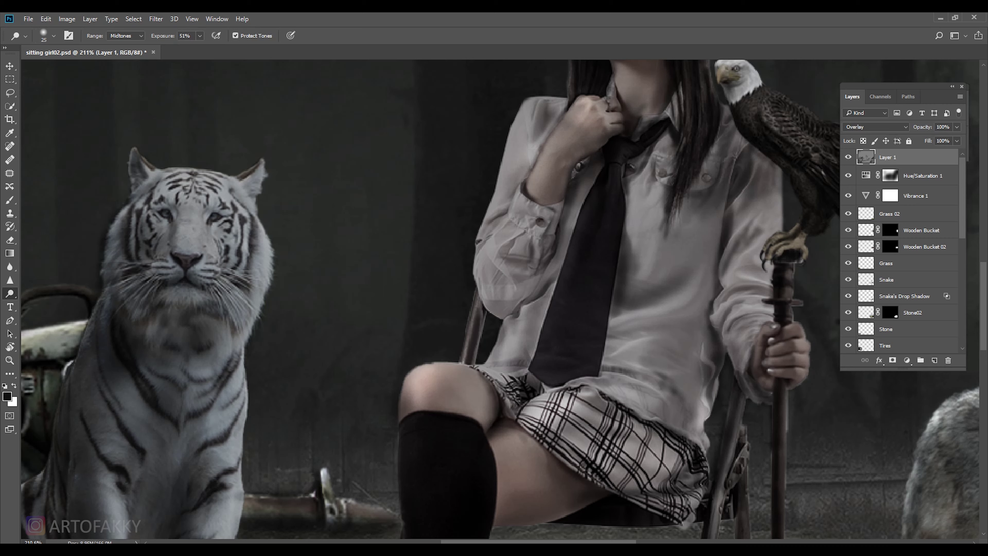
key("bracketleft")
key("bracketleft")
key("bracketleft")
scroll(206, 221, "up", 2)
scroll(221, 223, "up", 2)
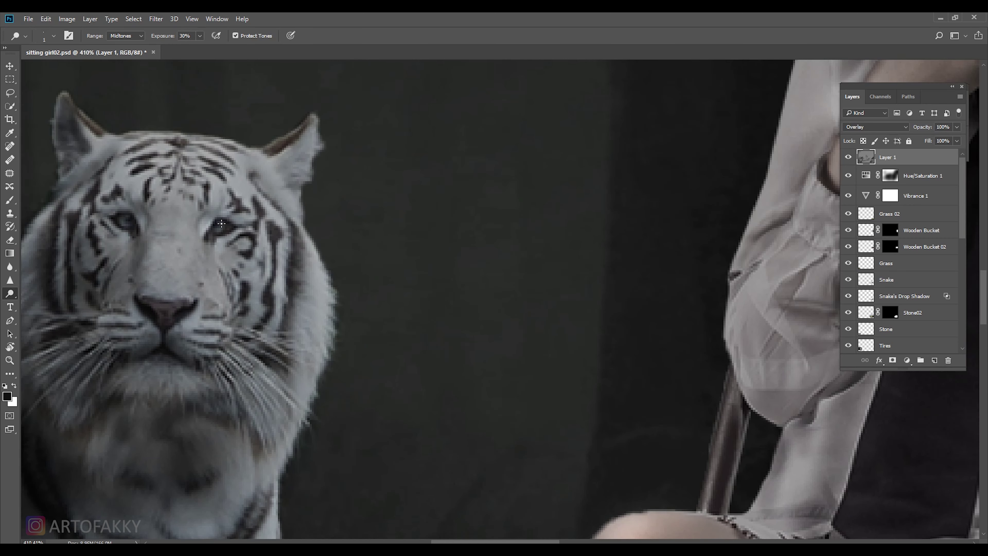
key("6")
key("6")
key("bracketleft")
key("bracketleft")
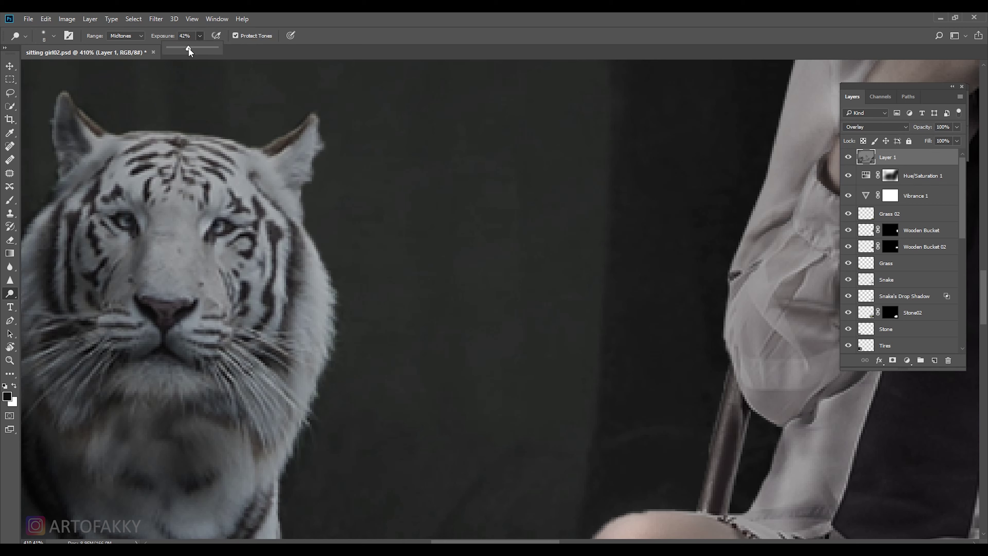
left_click_drag(188, 47, 187, 47)
mouse_move(169, 225)
left_mouse_down()
mouse_move(179, 296)
mouse_move(196, 230)
left_mouse_up()
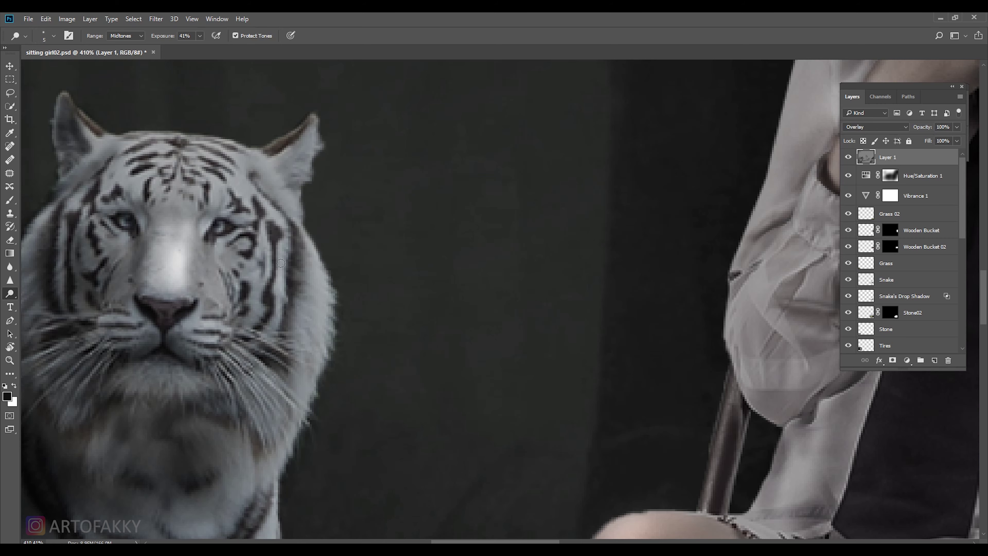
Dodge the tiger's right mane edge, both ears and the top of its head.
key("bracketright")
left_click_drag(324, 288, 339, 356)
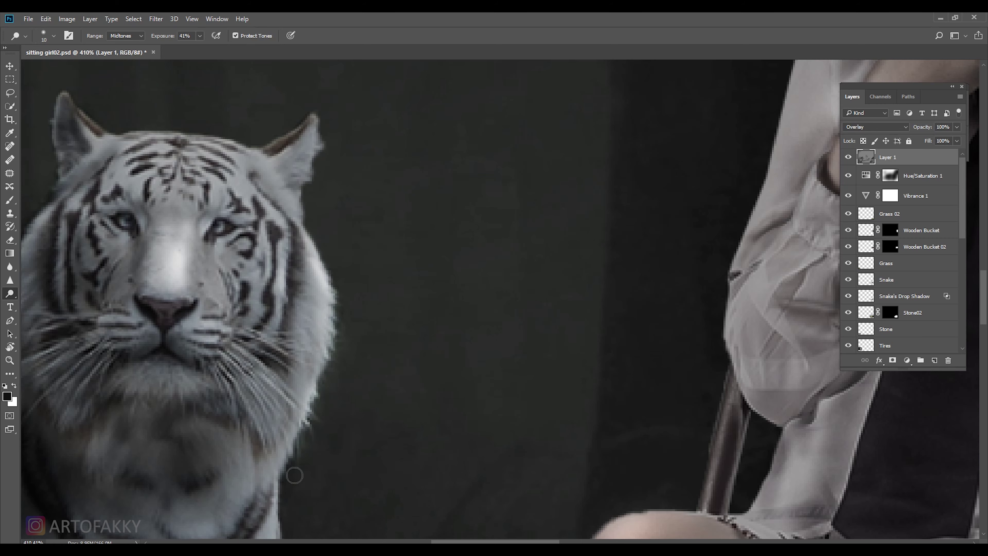
scroll(381, 469, "down", 2)
key("bracketleft")
key("bracketleft")
mouse_move(323, 257)
left_mouse_down()
mouse_move(329, 211)
mouse_move(305, 286)
left_mouse_up()
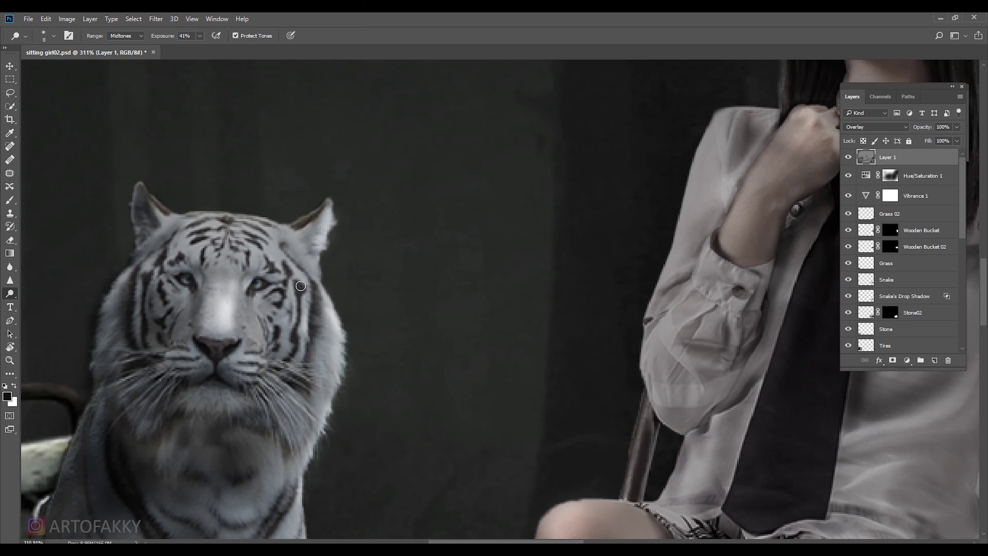
key("bracketleft")
key("bracketleft")
left_click_drag(299, 234, 304, 243)
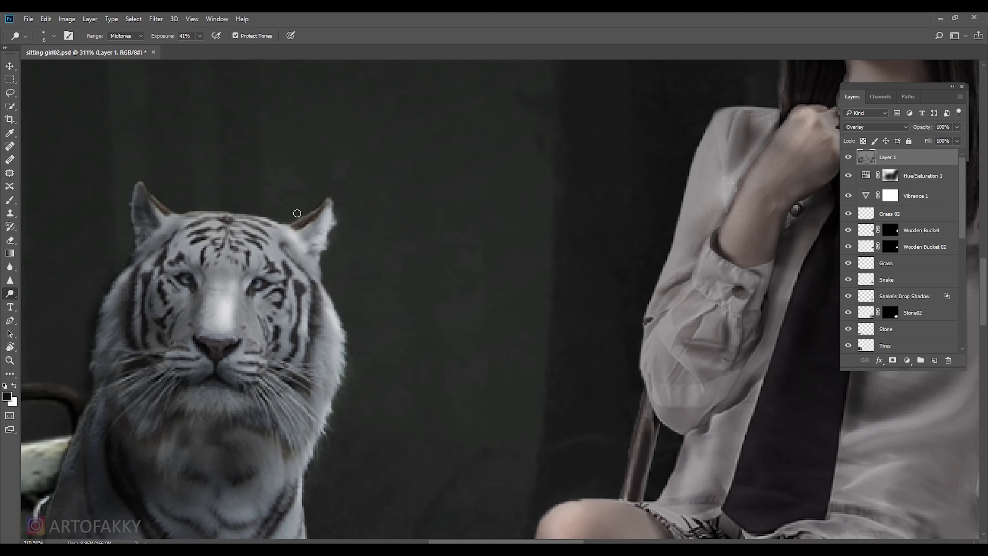
key("bracketleft")
key("bracketright")
key("bracketright")
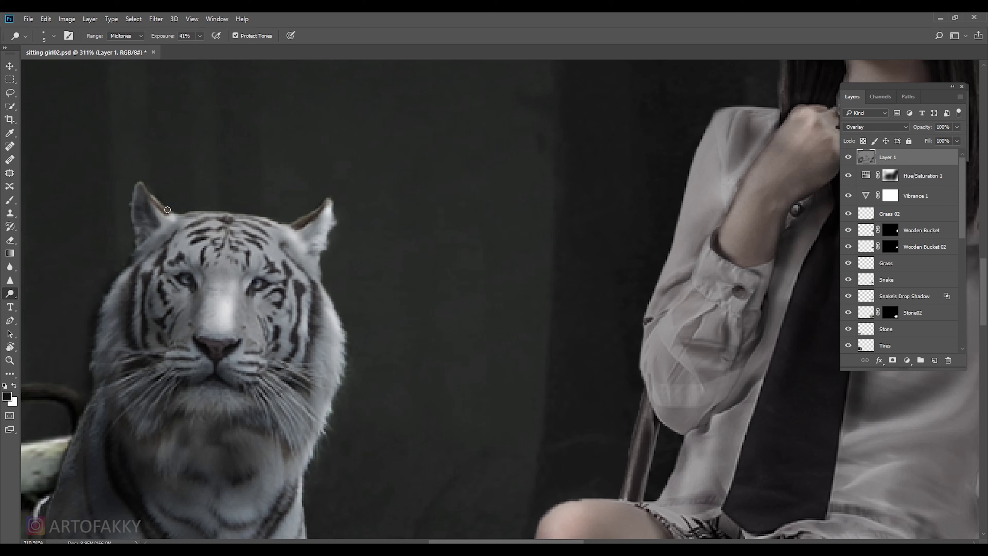
mouse_move(160, 204)
left_mouse_down()
mouse_move(189, 215)
mouse_move(142, 277)
left_mouse_up()
key("bracketright")
key("bracketright")
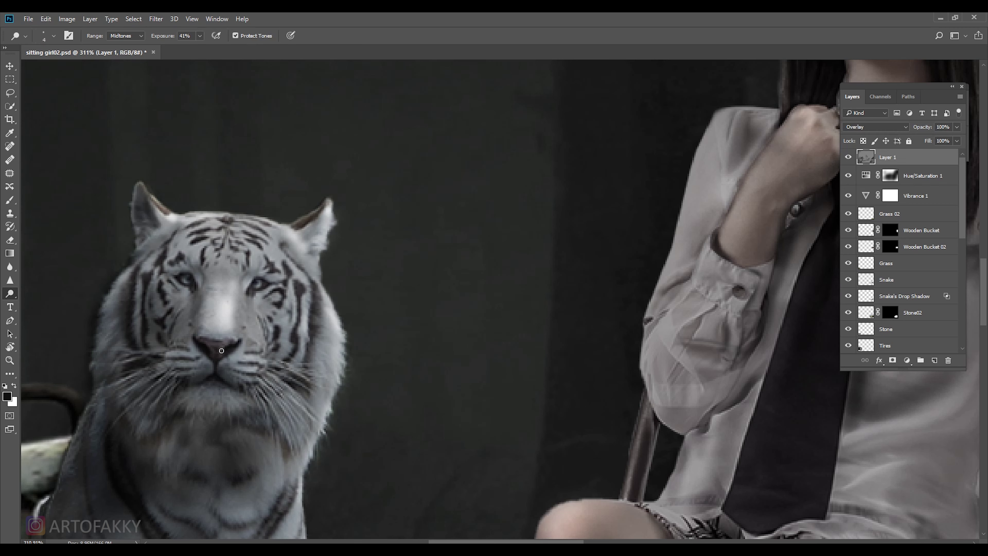
Brighten the tiger's muzzle below the nose and the whiskers on both sides.
scroll(225, 365, "up", 2)
key("bracketright")
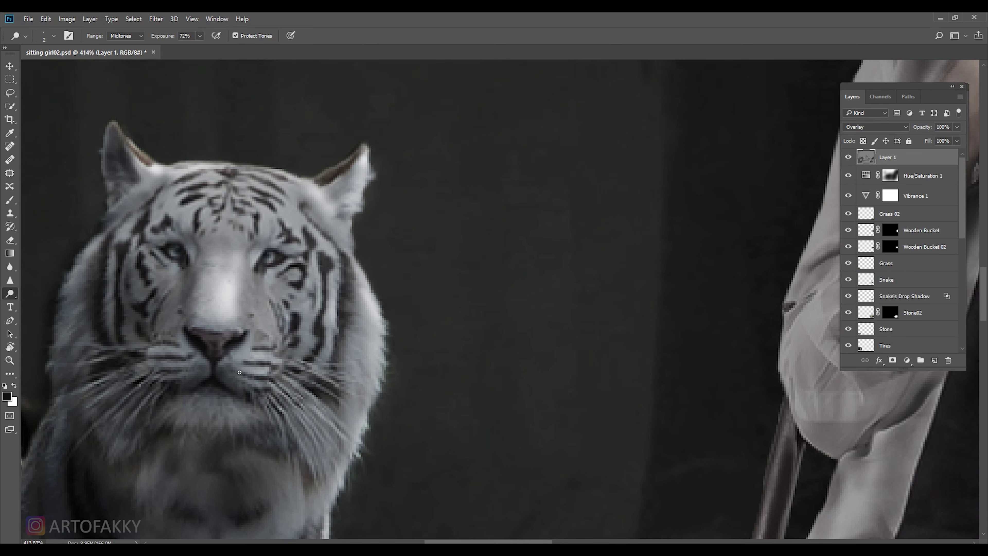
key("bracketright")
key("bracketright")
key("bracketright")
left_click_drag(226, 358, 348, 444)
key("bracketleft")
mouse_move(307, 372)
left_mouse_down()
mouse_move(343, 392)
mouse_move(378, 389)
mouse_move(349, 467)
mouse_move(368, 354)
left_mouse_up()
key("bracketright")
key("bracketright")
key("bracketright")
scroll(349, 468, "down", 2)
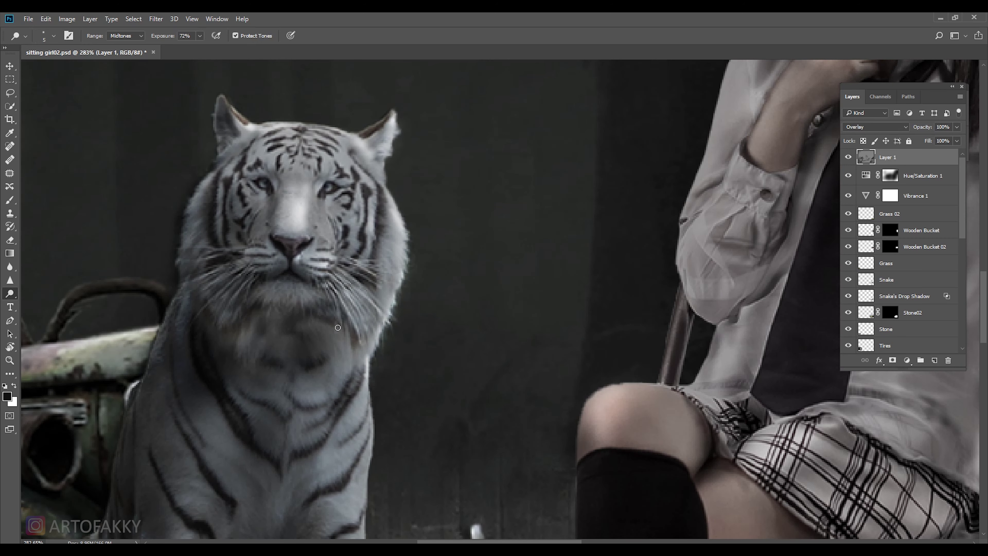
key("bracketleft")
mouse_move(218, 315)
left_mouse_down()
mouse_move(253, 275)
mouse_move(190, 290)
left_mouse_up()
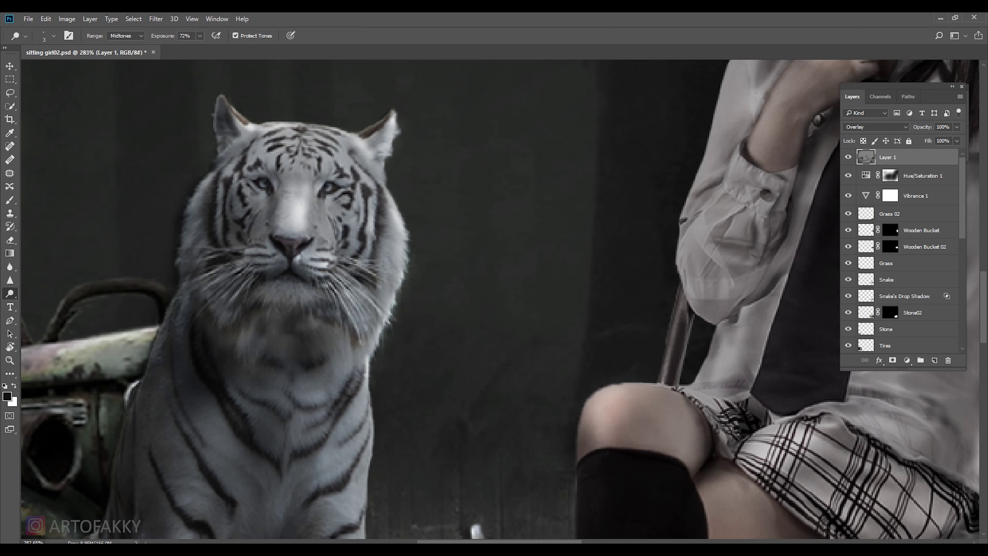
Highlight single whiskers and the fur below the whiskers, adjusting dodge exposure.
scroll(260, 298, "up", 5, "alt")
key("bracketleft")
key("bracketleft")
mouse_move(192, 228)
left_mouse_down()
mouse_move(146, 238)
mouse_move(140, 215)
left_mouse_up()
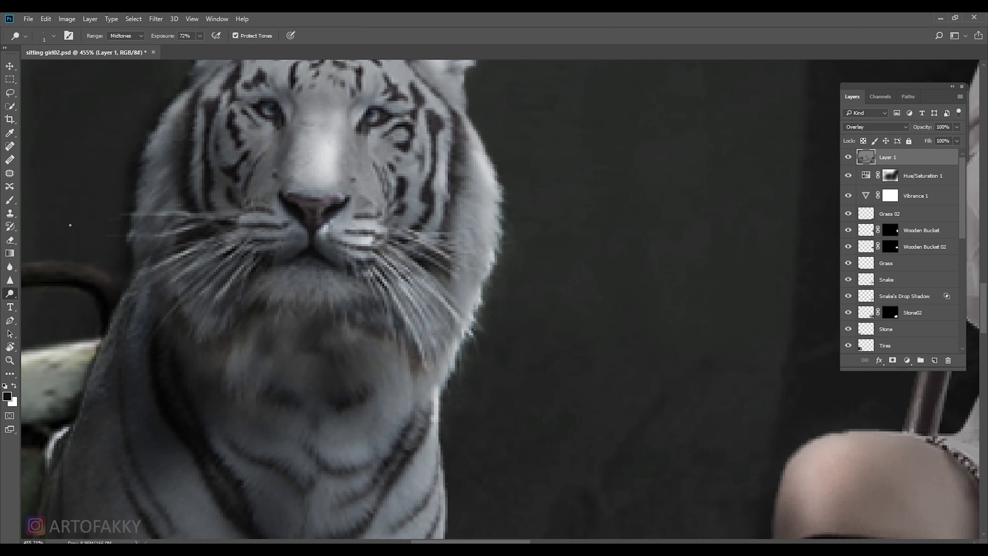
left_click_drag(189, 312, 212, 336)
left_click_drag(191, 300, 200, 325)
key("bracketright")
left_click_drag(241, 350, 247, 367)
scroll(310, 389, "down", 5, "alt")
left_click_drag(200, 35, 187, 49)
scroll(331, 436, "down", 3)
Brighten the tiger's front leg edge, paws and right fur edge.
key("bracketright")
key("bracketleft")
mouse_move(332, 438)
left_mouse_down()
mouse_move(319, 527)
mouse_move(255, 514)
mouse_move(234, 533)
mouse_move(174, 529)
left_mouse_up()
mouse_move(239, 379)
left_mouse_down()
mouse_move(230, 342)
mouse_move(270, 532)
left_mouse_up()
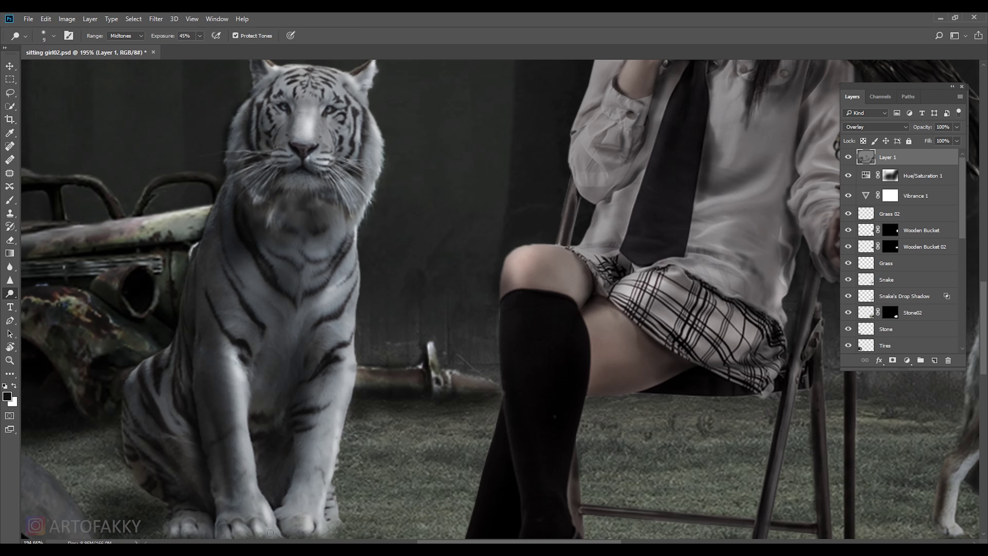
mouse_move(352, 359)
left_mouse_down()
mouse_move(357, 281)
mouse_move(349, 387)
left_mouse_up()
Add dodge highlights to the stone's top edge and the tire's upper inner rim.
scroll(327, 255, "down", 3)
scroll(272, 311, "down", 2)
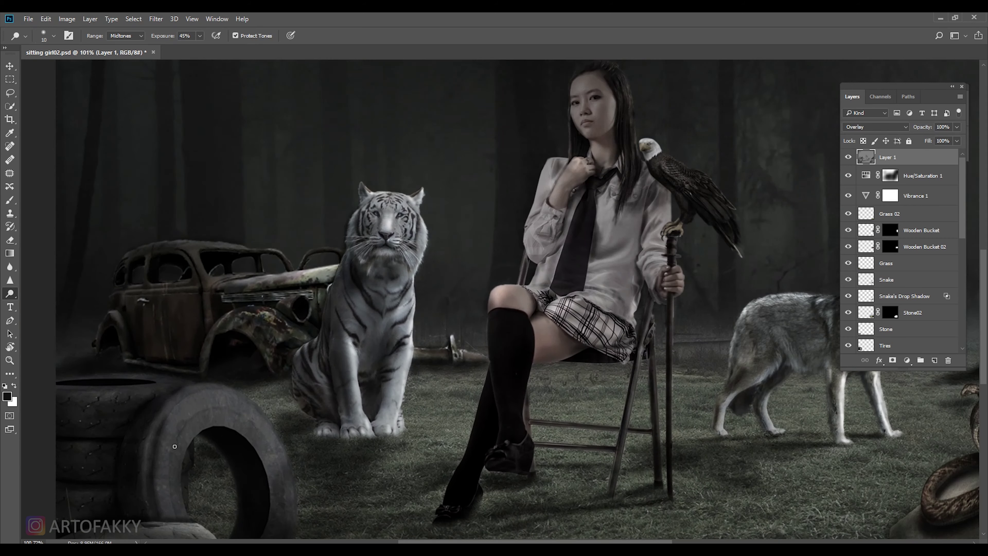
scroll(218, 361, "up", 3)
mouse_move(241, 432)
left_mouse_down()
mouse_move(133, 431)
mouse_move(282, 442)
left_mouse_up()
key("bracketright")
key("bracketright")
mouse_move(235, 320)
left_mouse_down()
mouse_move(231, 291)
mouse_move(290, 301)
left_mouse_up()
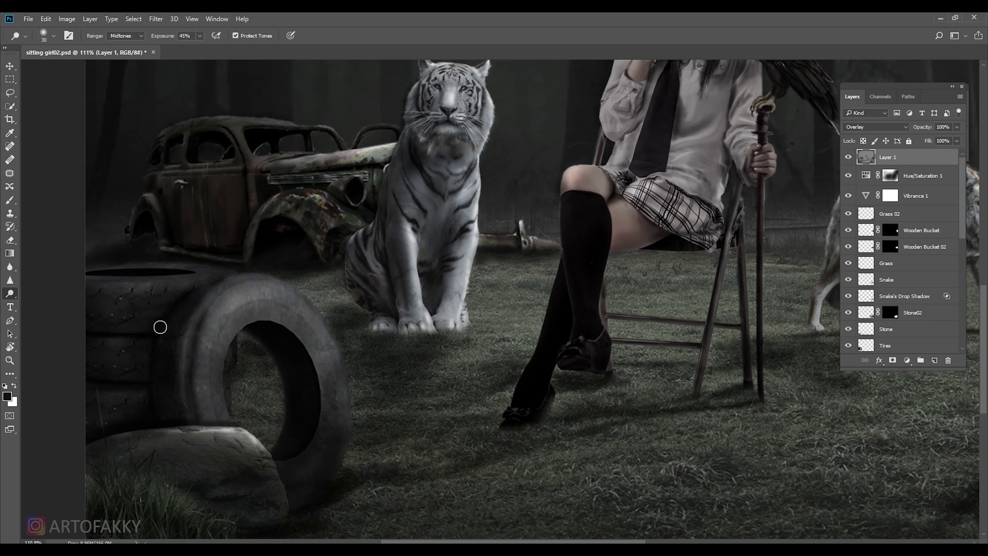
Add a new empty layer and set the foreground colour to a warm orange.
left_click(934, 361)
left_click(7, 396)
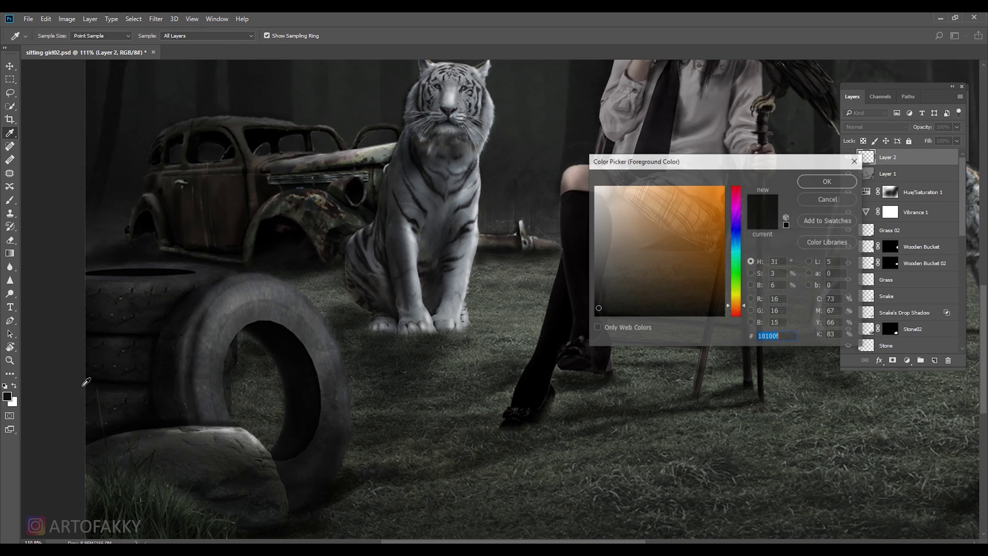
left_click_drag(673, 218, 694, 199)
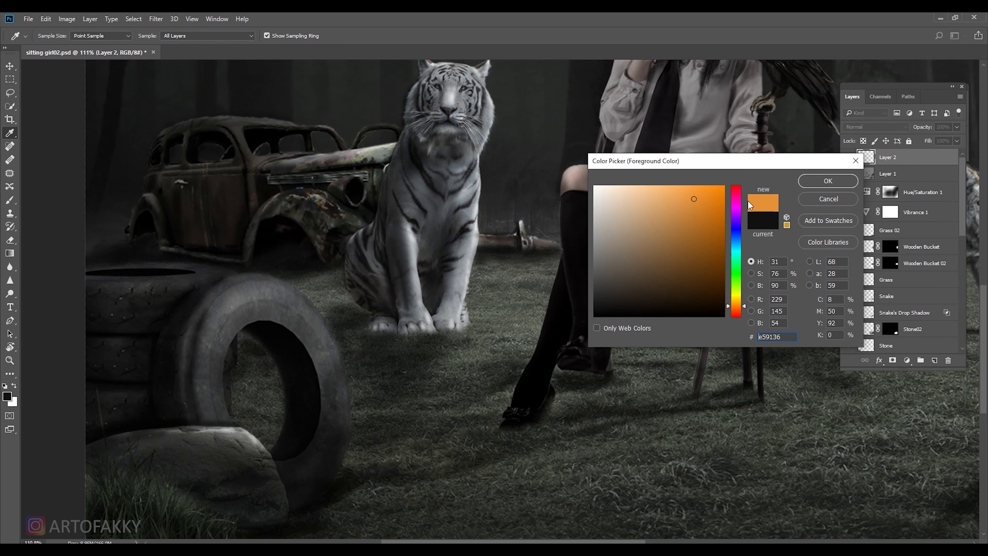
left_click(828, 180)
Set the Dodge tool exposure to 15% and move the view to the girl, wolf and snake.
key("o")
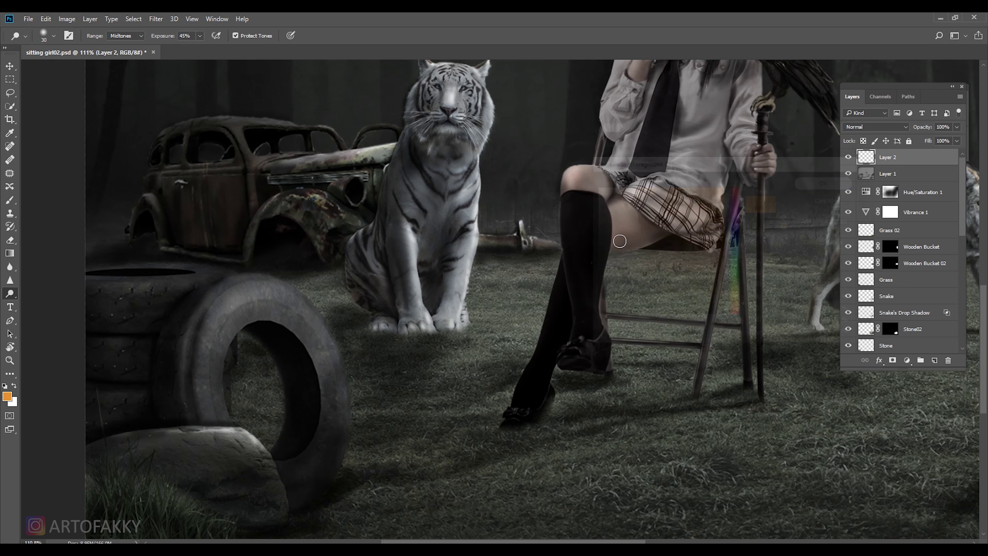
scroll(623, 234, "up", 1)
scroll(622, 234, "down", 1)
scroll(622, 234, "down", 1)
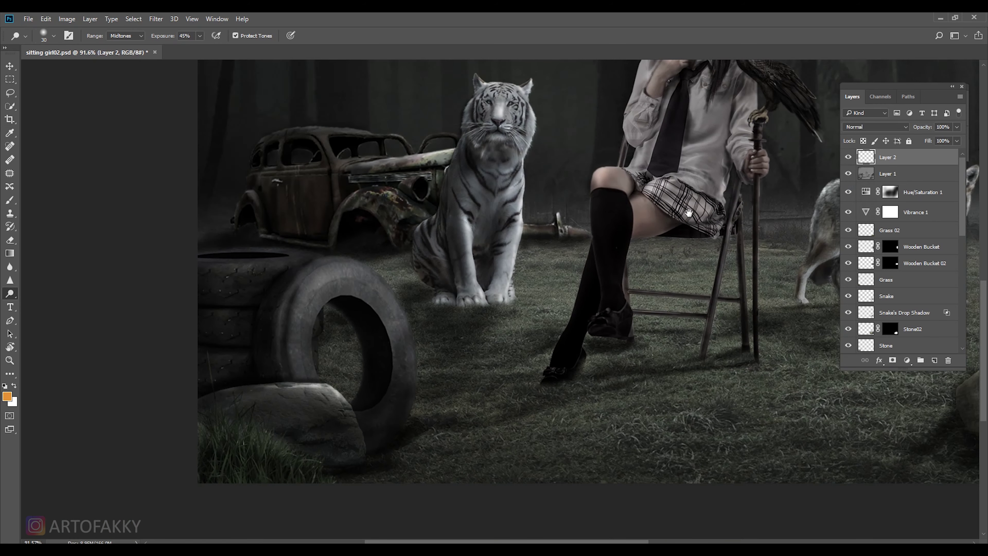
scroll(533, 206, "up", 1)
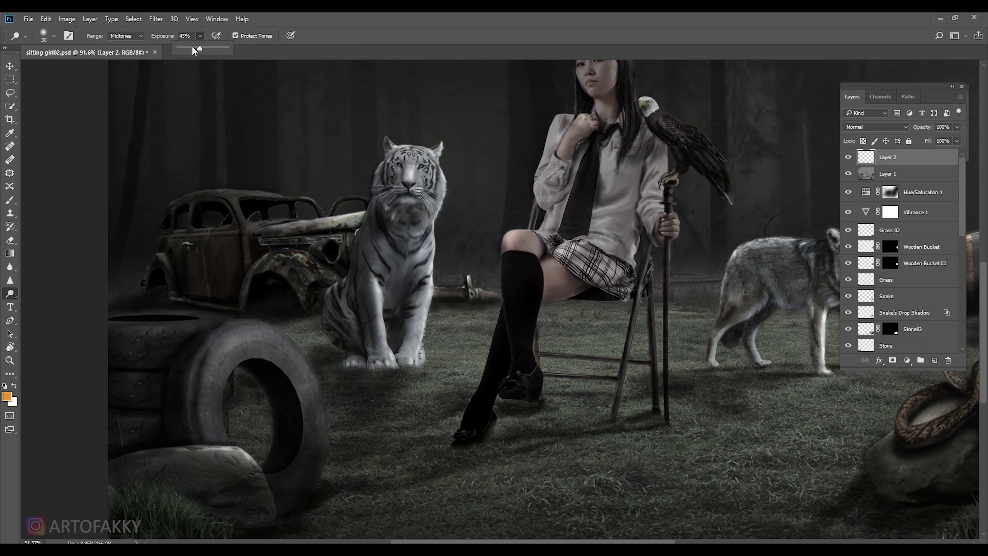
left_click_drag(184, 48, 188, 48)
scroll(505, 273, "up", 1)
mouse_move(752, 280)
left_mouse_down()
mouse_move(579, 368)
mouse_move(562, 324)
left_mouse_up()
scroll(567, 296, "up", 2)
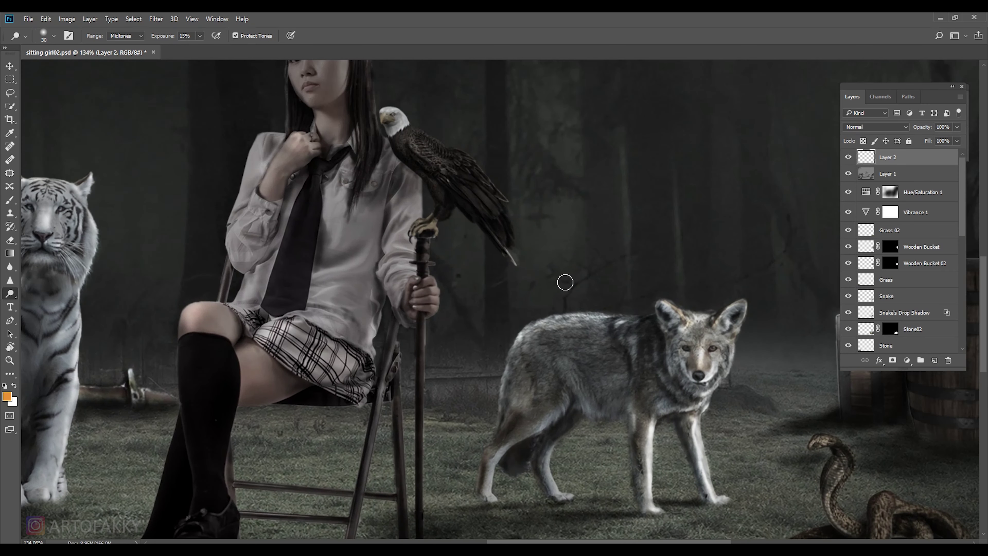
scroll(514, 227, "up", 2)
scroll(428, 194, "up", 3)
Paint soft orange on the eagle's wing at 49% opacity, 15% flow, then set Layer 2 to Overlay.
key("b")
left_click_drag(349, 210, 362, 234)
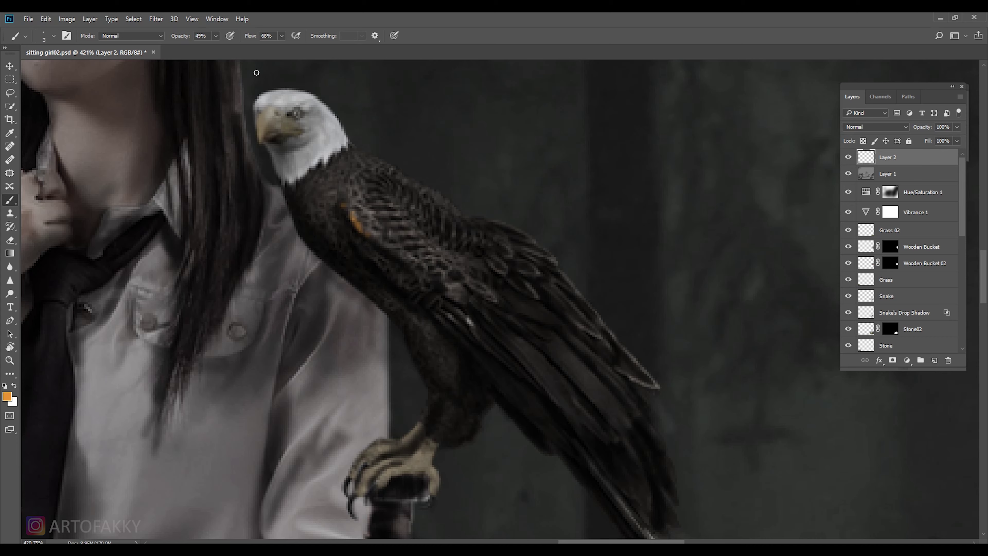
left_click(216, 36)
left_click_drag(203, 49, 200, 49)
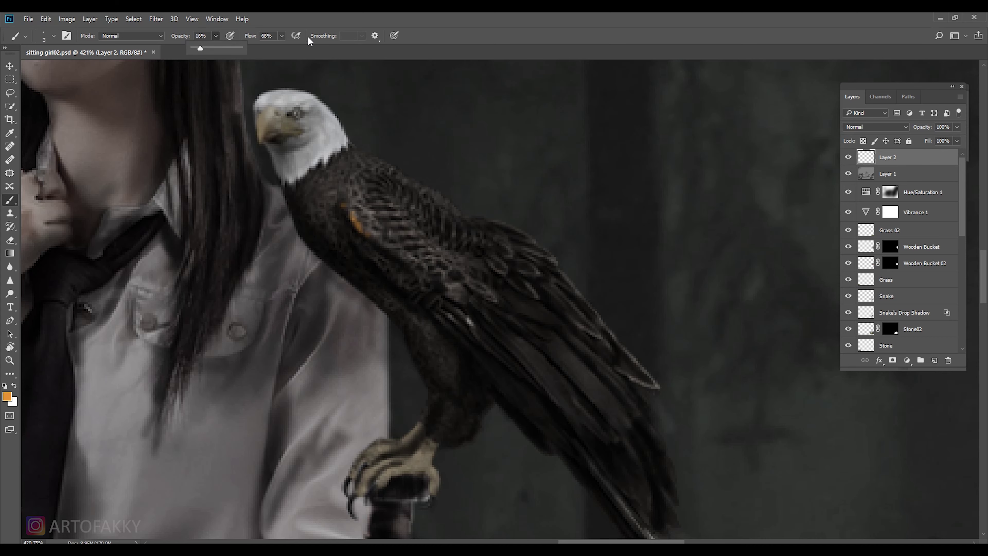
left_click_drag(265, 47, 256, 47)
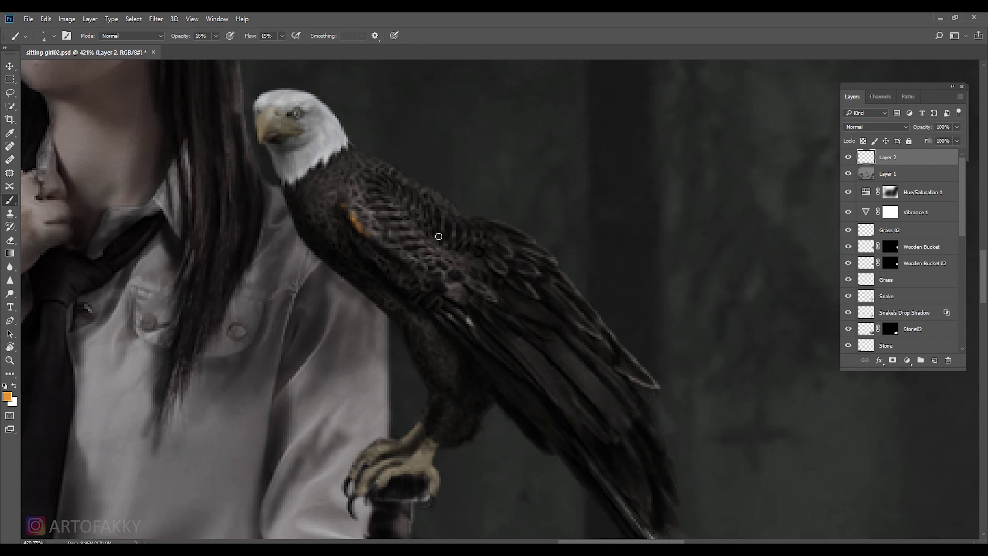
scroll(435, 236, "down", 2)
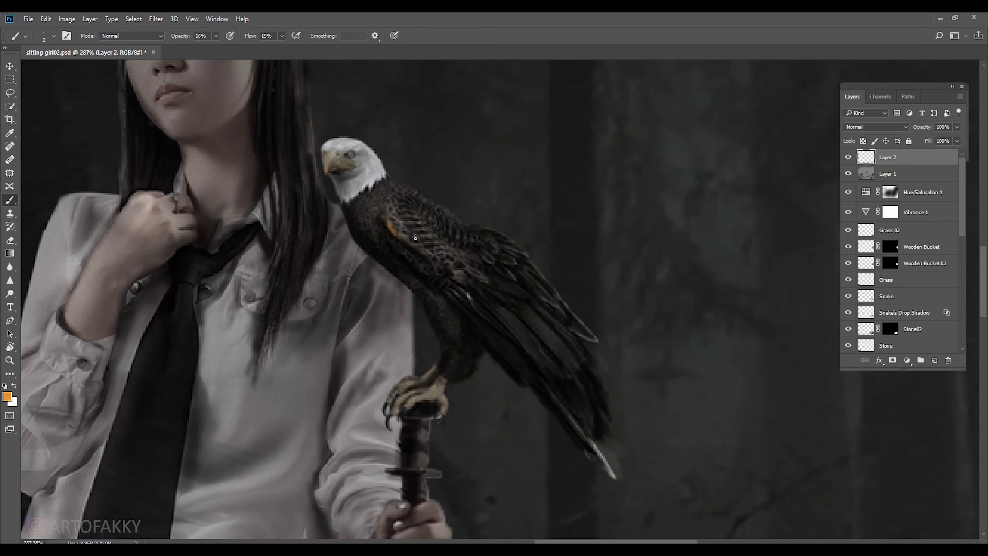
key("4")
key("9")
key("bracketleft")
key("bracketleft")
mouse_move(430, 269)
left_mouse_down()
mouse_move(391, 227)
mouse_move(440, 258)
left_mouse_up()
left_click(877, 127)
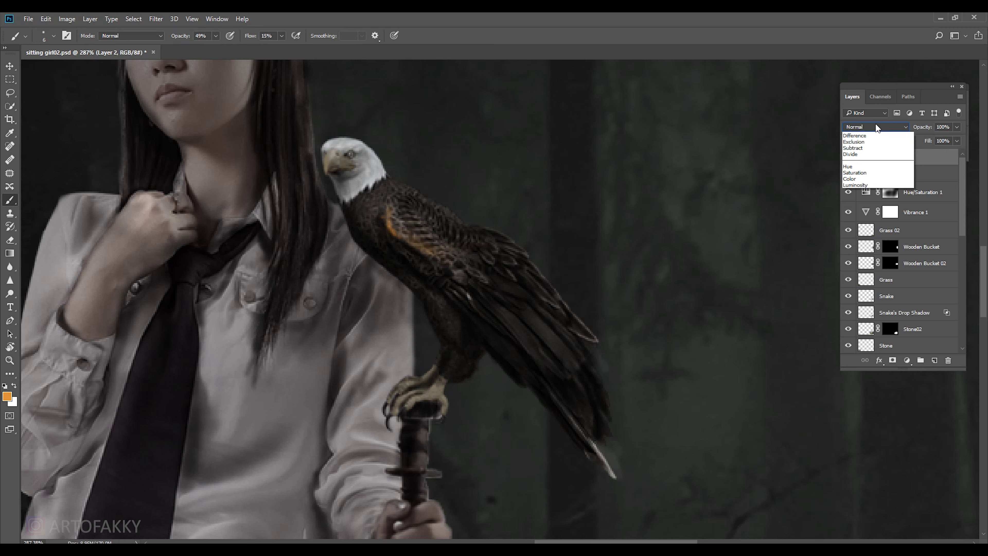
left_click(861, 229)
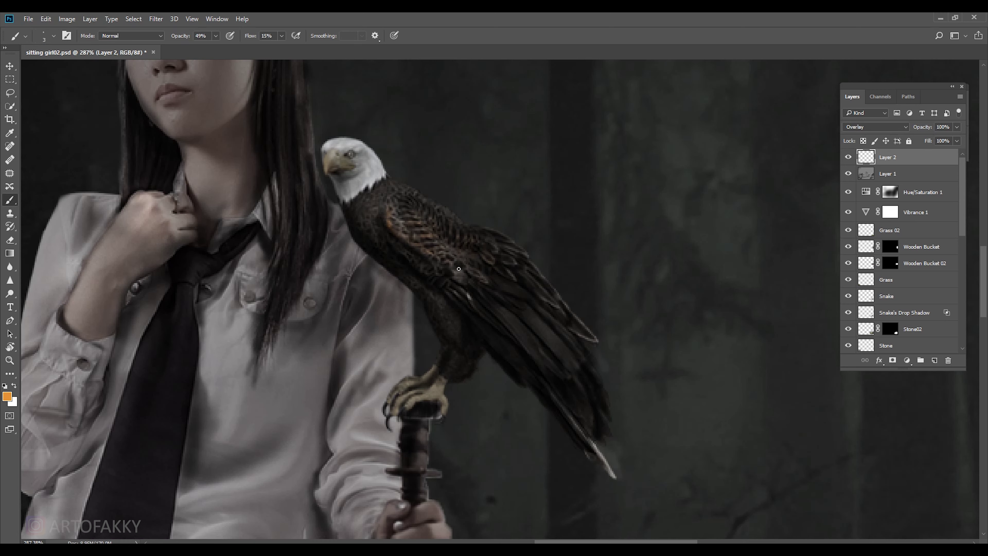
Set the brush to full opacity and 54% flow, and choose a slightly lighter orange.
scroll(459, 268, "up", 2)
key("6")
key("7")
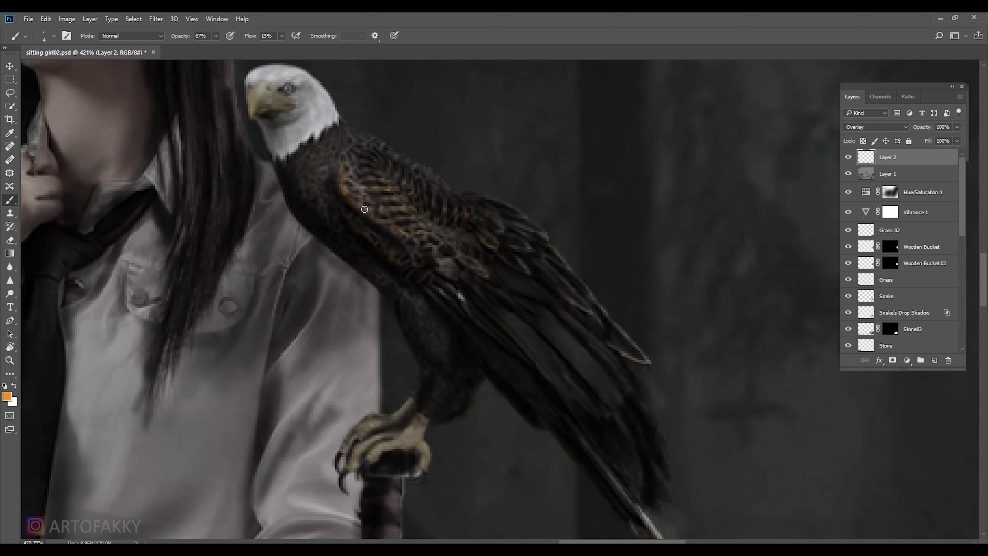
key("0")
key("bracketleft")
key("shift+5")
key("shift+4")
left_click(7, 397)
key("Return")
Reduce the brush to 31% opacity and 29% flow, framing the eagle's head and girl's face.
key("5")
key("2")
key("shift+4")
key("shift+5")
key("4")
key("5")
mouse_move(568, 367)
left_mouse_down()
mouse_move(349, 177)
mouse_move(408, 233)
mouse_move(353, 188)
left_mouse_up()
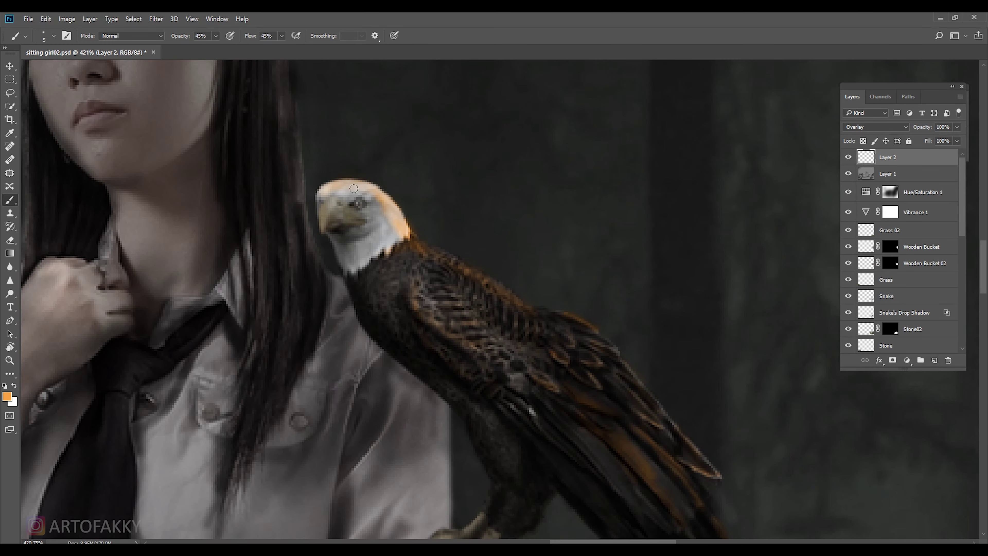
key("3")
key("1")
key("shift+2")
key("shift+9")
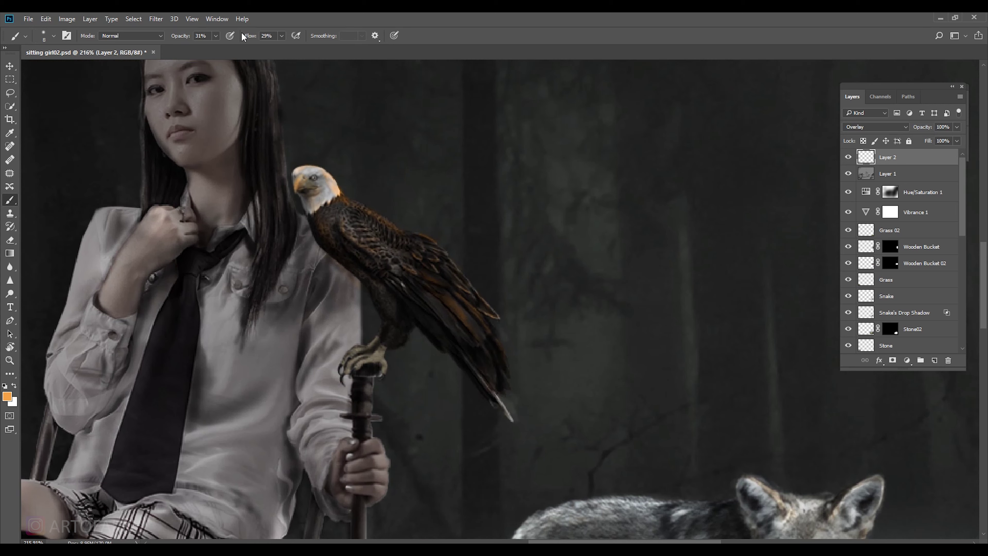
Paint orange glow on the eagle's tail-feather tip at 63% opacity.
scroll(461, 410, "down", 3)
key("6")
key("3")
left_click_drag(493, 392, 512, 420)
Add a warm orange highlight to the girl's hand on the staff at 46% opacity.
left_click_drag(378, 352, 521, 351)
key("4")
key("6")
left_click_drag(486, 289, 460, 236)
key("bracketright")
key("bracketright")
key("bracketright")
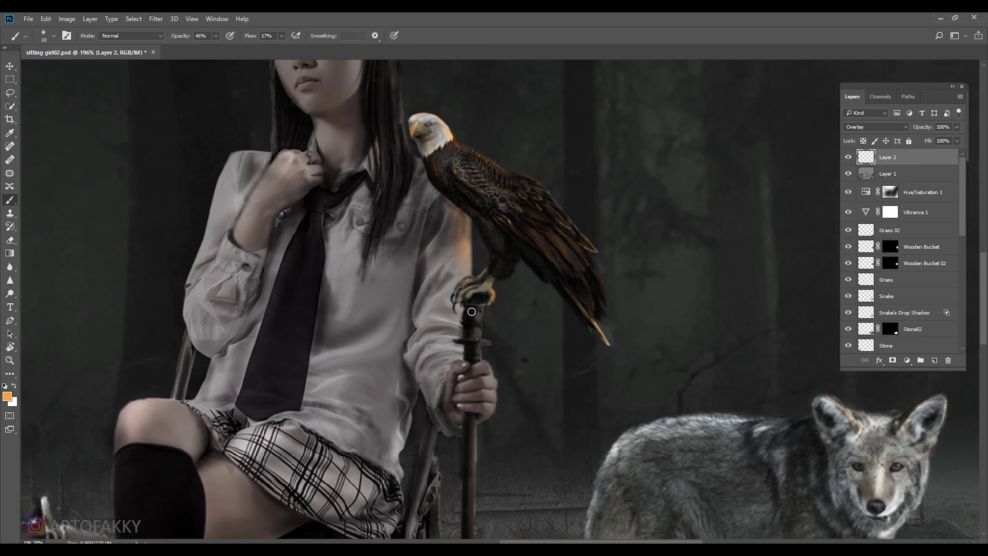
left_click_drag(489, 382, 494, 409)
left_click_drag(481, 448, 457, 361)
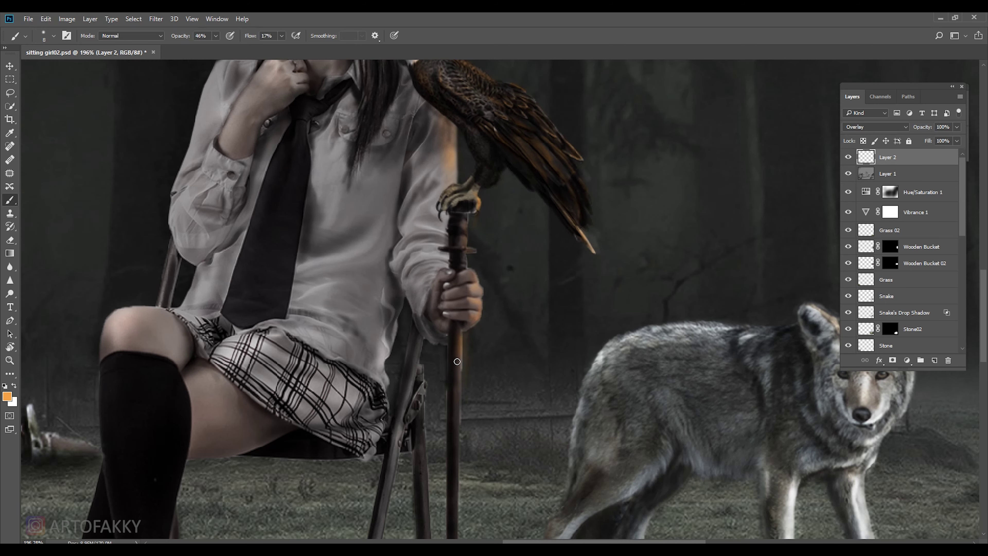
scroll(496, 491, "up", 2)
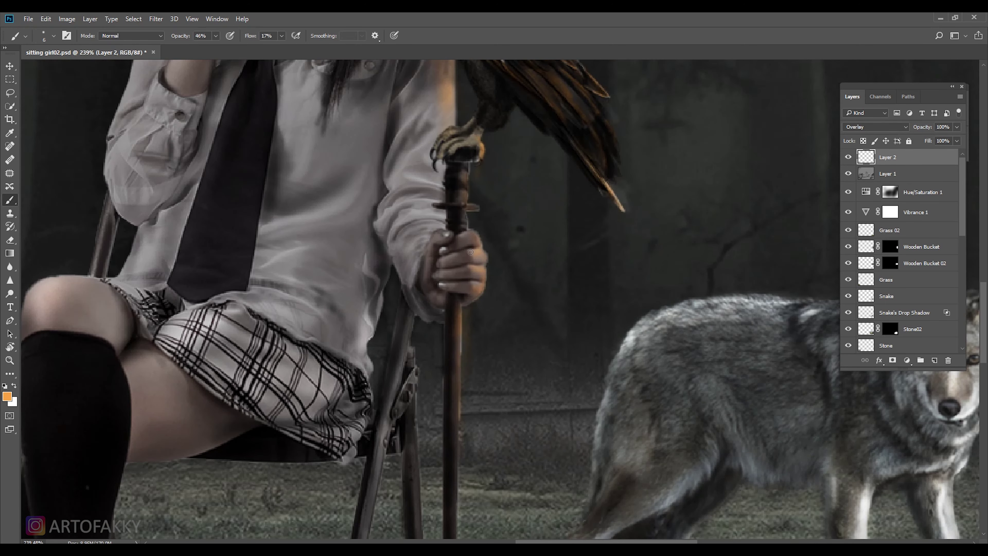
Change the painting colour to a paler, lighter orange and return to the Brush.
left_click(7, 396)
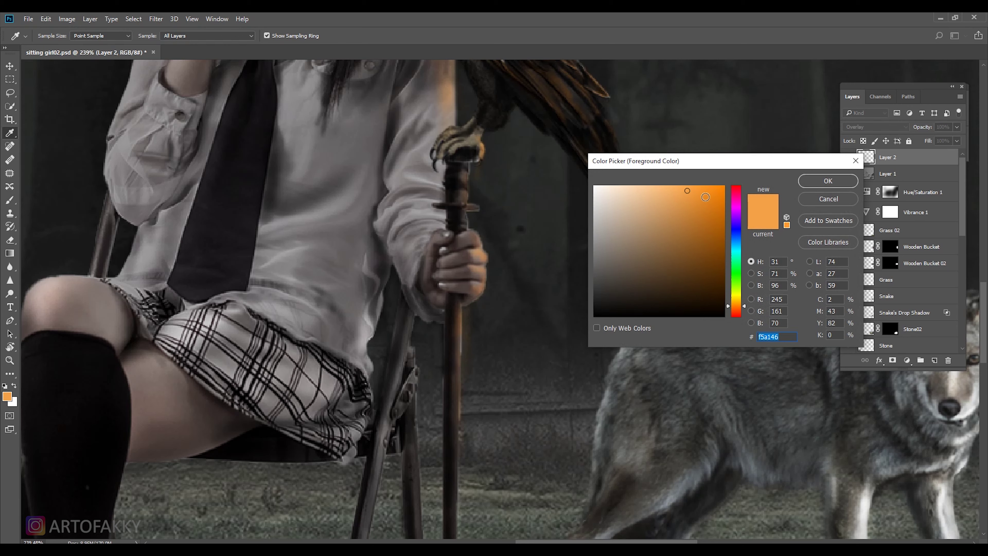
left_click(712, 188)
left_click(766, 220)
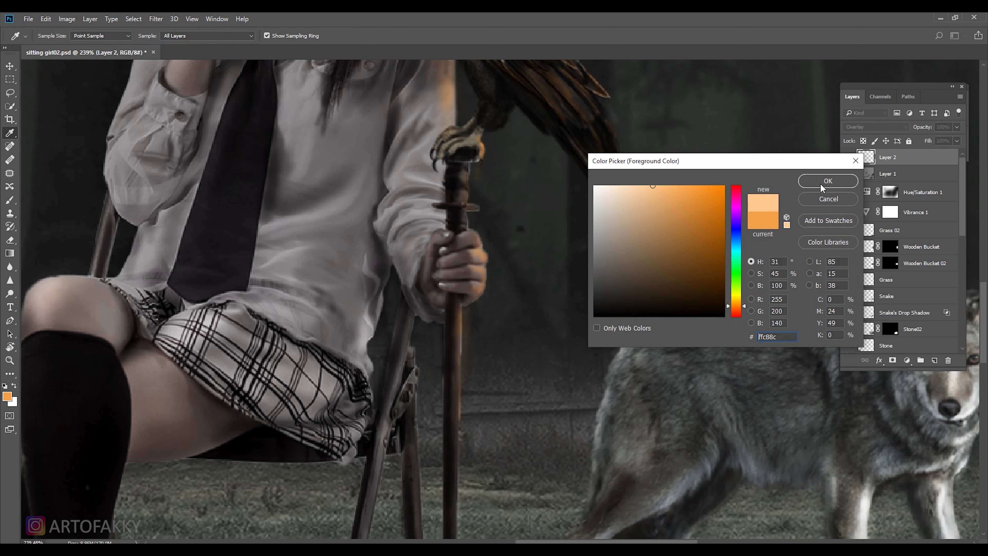
left_click(828, 181)
key("b")
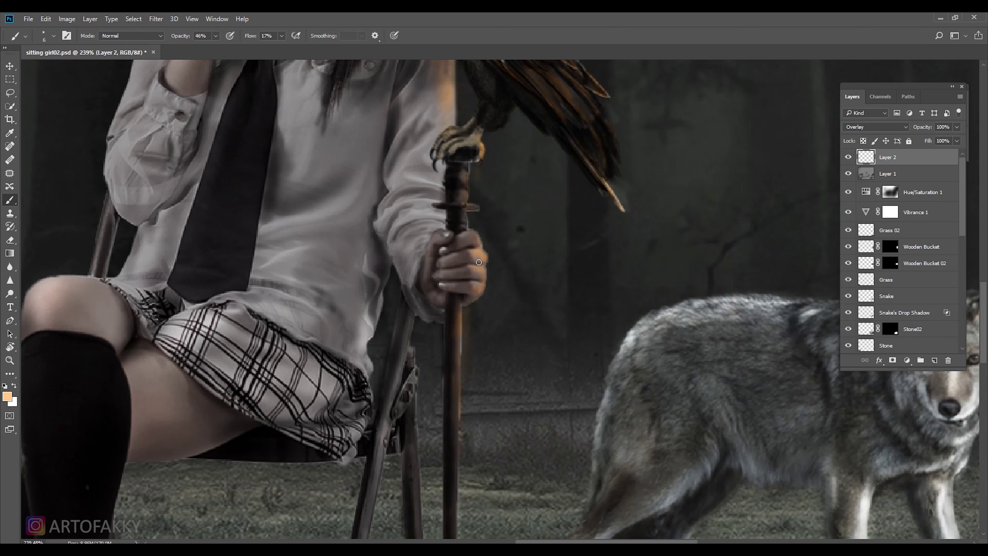
Paint orange glow along the right edge of the girl's hair at 43% opacity.
scroll(467, 357, "down", 2)
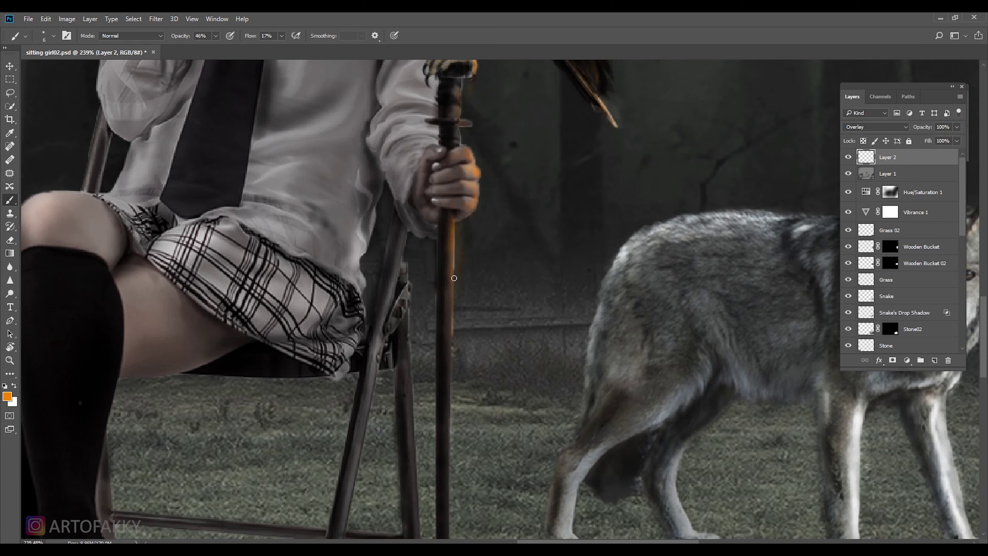
scroll(456, 296, "up", 5)
scroll(471, 389, "up", 1)
scroll(456, 430, "up", 1)
left_click_drag(216, 35, 207, 48)
scroll(460, 387, "up", 9)
scroll(460, 387, "left", 2)
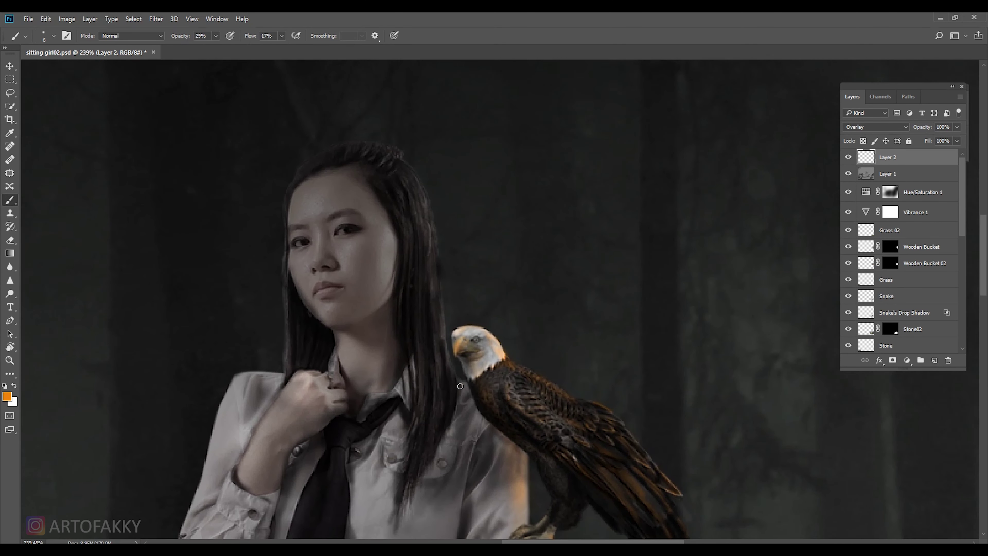
key("bracketright")
key("bracketright")
key("4")
key("3")
key("bracketleft")
left_click_drag(411, 175, 427, 218)
left_click_drag(409, 172, 438, 240)
Set the brush to 34% opacity and 37% flow with a slightly larger size.
left_click_drag(218, 42, 310, 47)
key("3")
key("4")
key("shift+3")
key("shift+7")
key("bracketright")
scroll(429, 307, "down", 2)
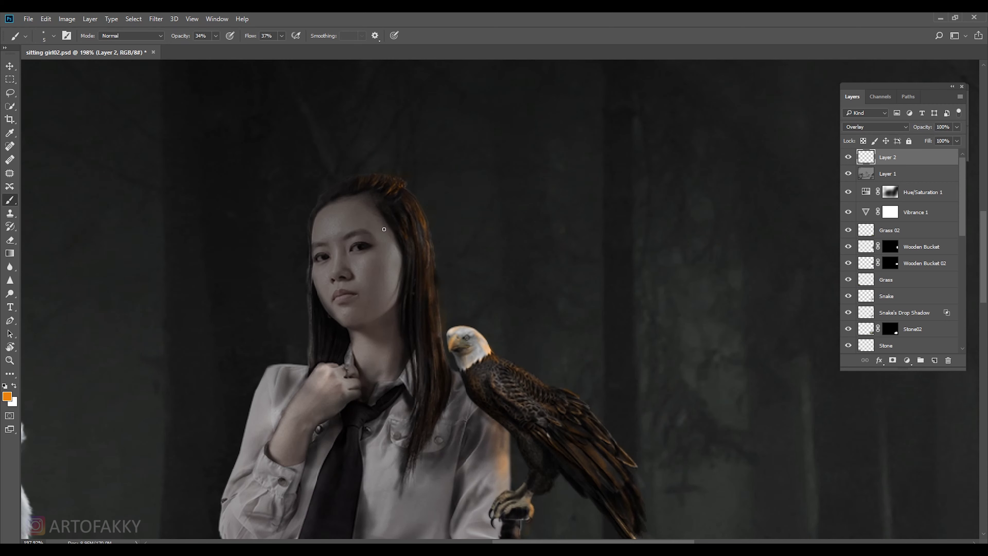
scroll(402, 261, "up", 1)
Brush soft 12% orange glow on the cheek, jawline, chin and forearm, then choose white.
key("1")
key("2")
key("bracketright")
key("bracketright")
key("bracketright")
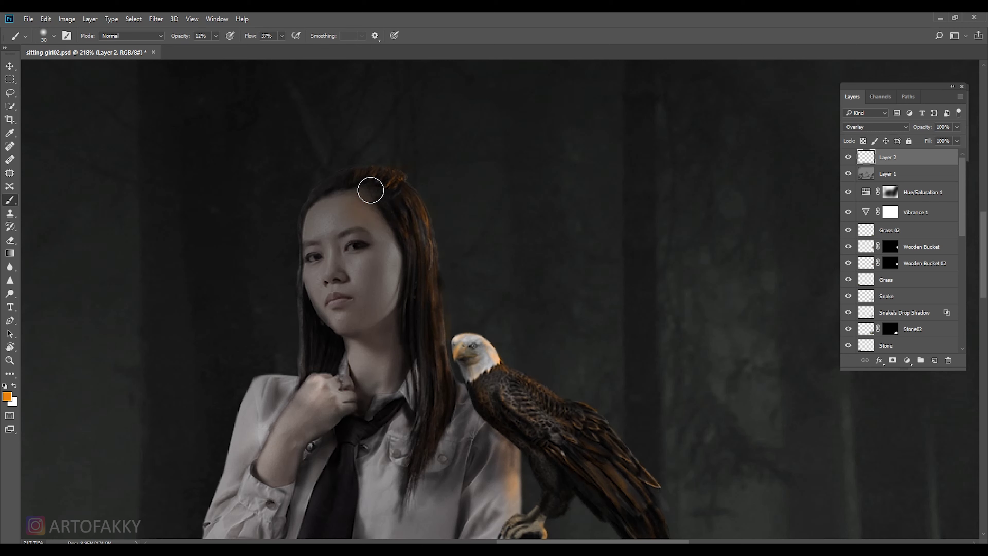
key("bracketright")
key("bracketright")
key("bracketright")
left_click_drag(375, 268, 391, 249)
key("bracketleft")
key("bracketleft")
key("bracketleft")
left_click_drag(408, 267, 335, 327)
key("bracketright")
left_click_drag(351, 417, 272, 449)
left_click(7, 396)
left_click_drag(658, 209, 589, 180)
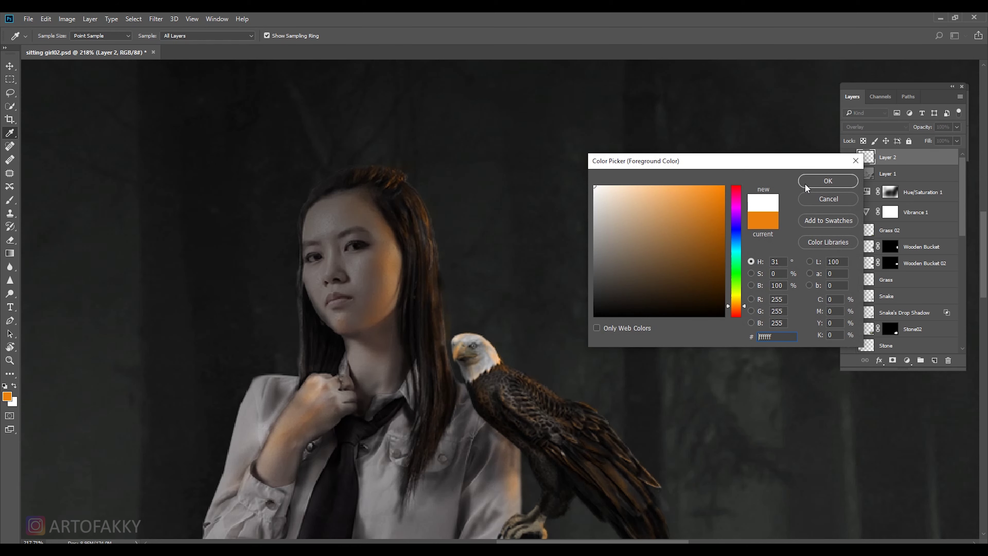
Paint a white highlight down the girl's nose bridge at 45% opacity.
left_click(828, 180)
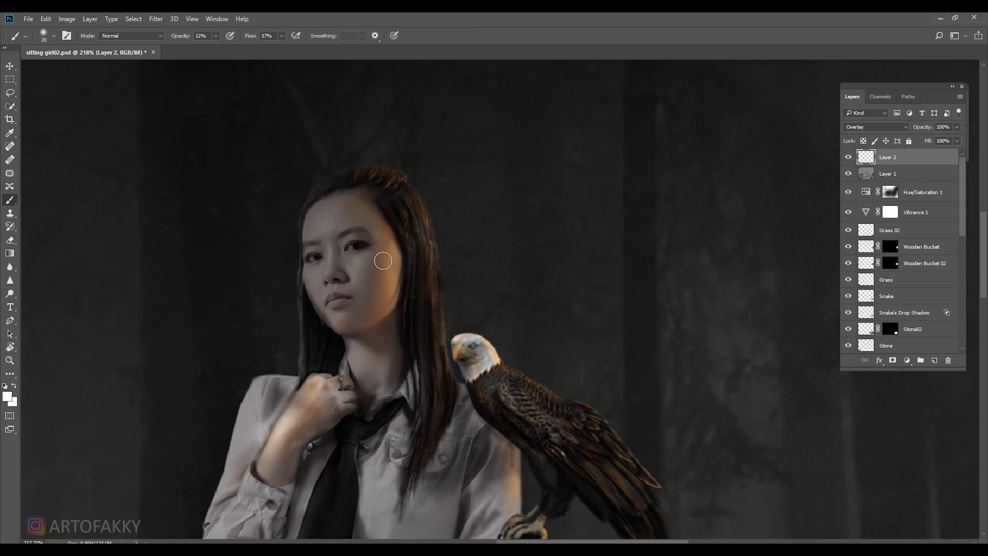
scroll(379, 267, "up", 2)
key("bracketleft")
key("bracketleft")
key("bracketleft")
key("4")
key("5")
left_click_drag(344, 248, 342, 274)
key("bracketleft")
Switch the painting colour back to orange with a medium brush at 24% opacity.
left_click(7, 397)
left_click(679, 194)
left_click(828, 180)
left_click_drag(207, 49, 203, 47)
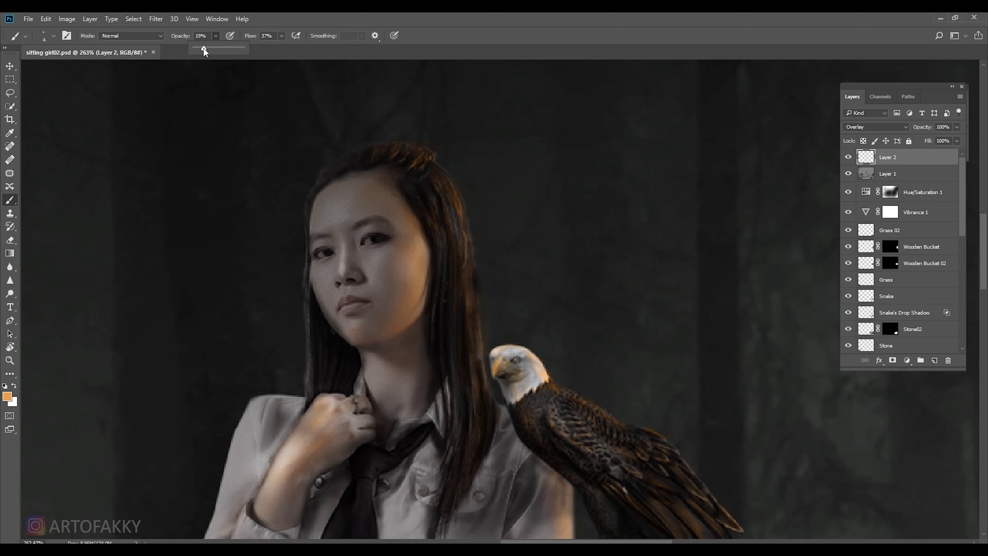
scroll(330, 269, "up", 1)
key("bracketright")
key("bracketright")
key("bracketright")
key("bracketleft")
key("bracketleft")
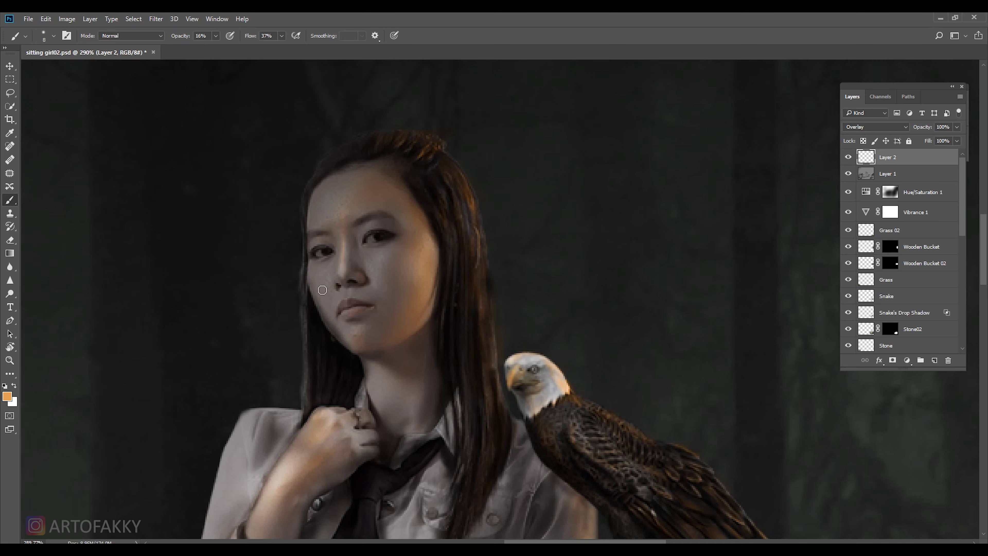
scroll(322, 290, "down", 12)
scroll(192, 349, "up", 3)
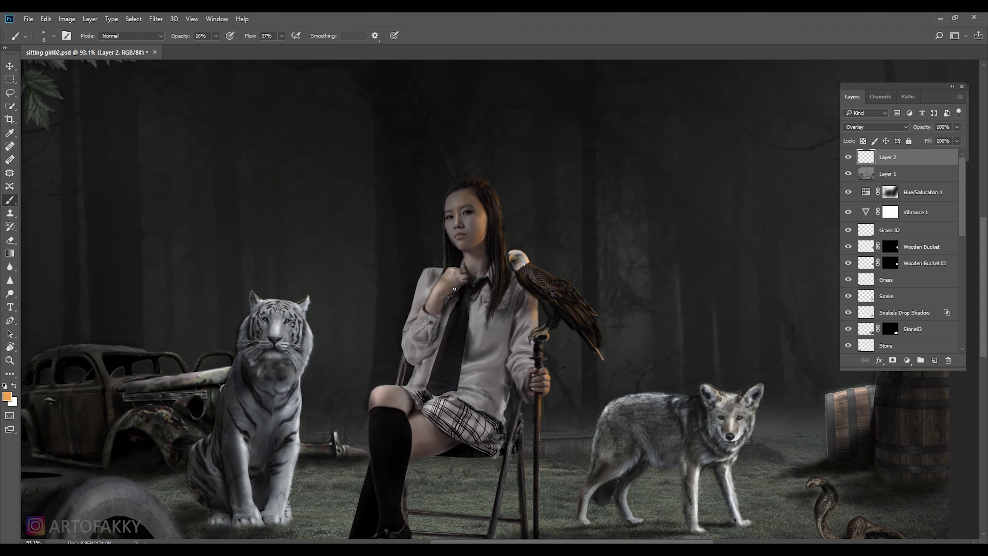
scroll(454, 289, "up", 3)
left_click(215, 35)
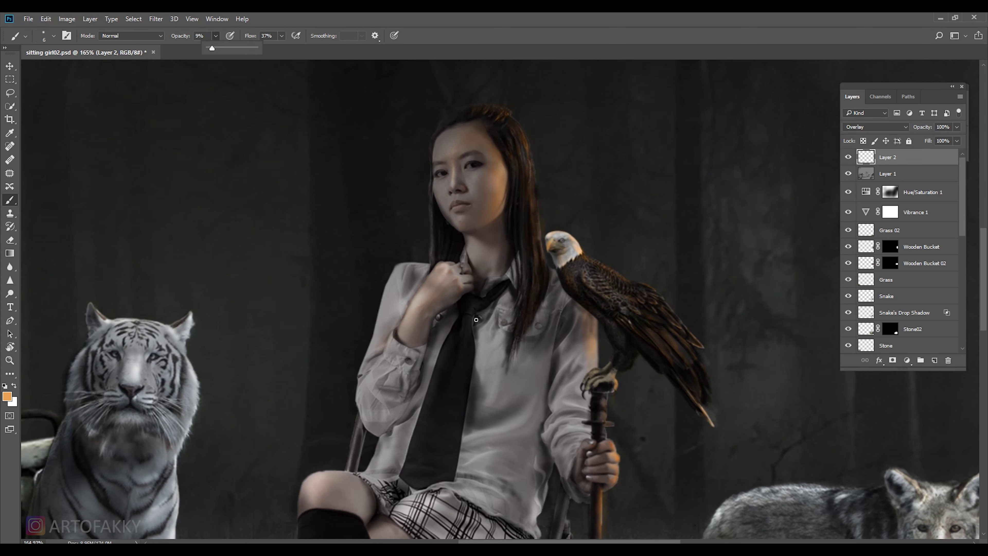
left_click_drag(215, 36, 222, 47)
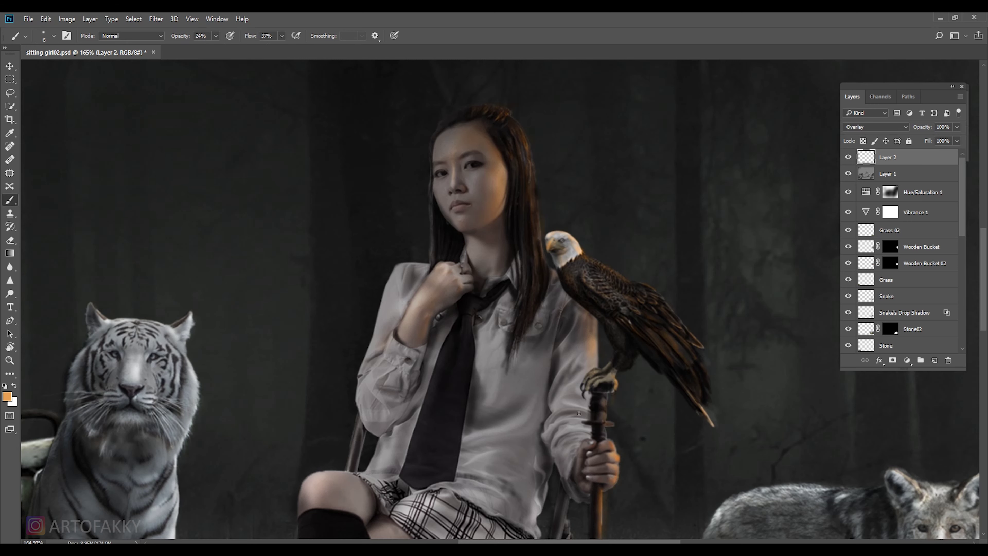
Frame the girl's legs and the wolf and raise the brush opacity to 47%.
left_click_drag(589, 420, 530, 351)
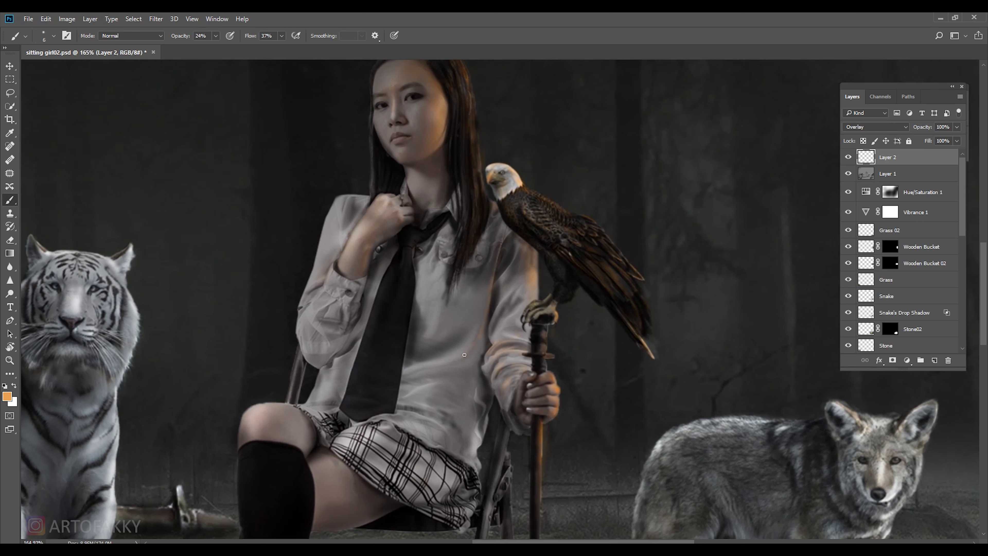
left_click_drag(217, 38, 214, 38)
key("bracketright")
key("bracketright")
key("bracketright")
key("bracketleft")
left_click(215, 36)
left_click_drag(215, 38, 227, 38)
Raise the brush opacity to 86% and fine-tune its size for the shirt glow.
key("bracketleft")
key("bracketleft")
key("8")
key("6")
key("bracketleft")
key("bracketleft")
key("bracketright")
key("bracketright")
scroll(440, 392, "down", 3)
scroll(471, 379, "up", 1)
scroll(494, 366, "up", 1)
scroll(499, 359, "up", 1)
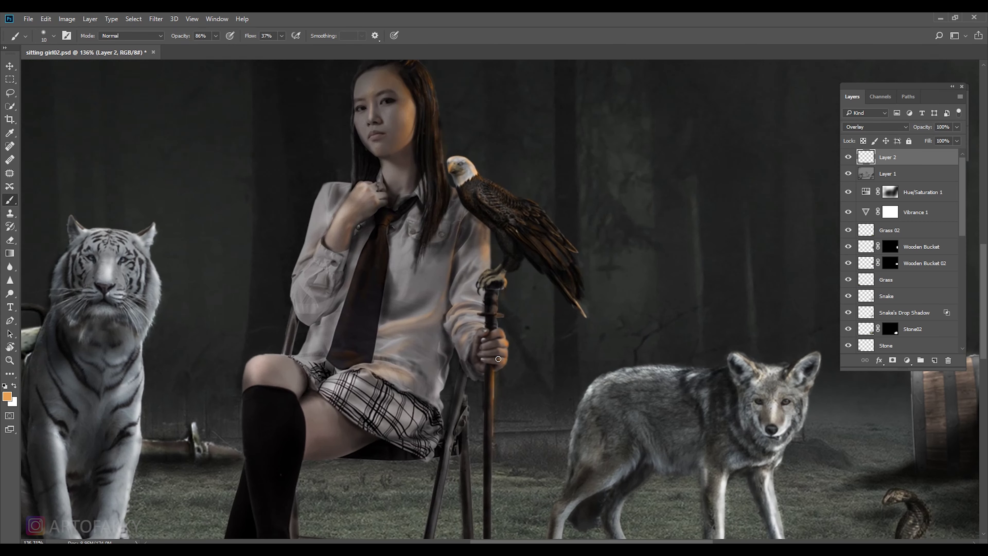
Warm the chair leg with orange glow at 34% opacity.
left_click_drag(506, 422, 606, 461)
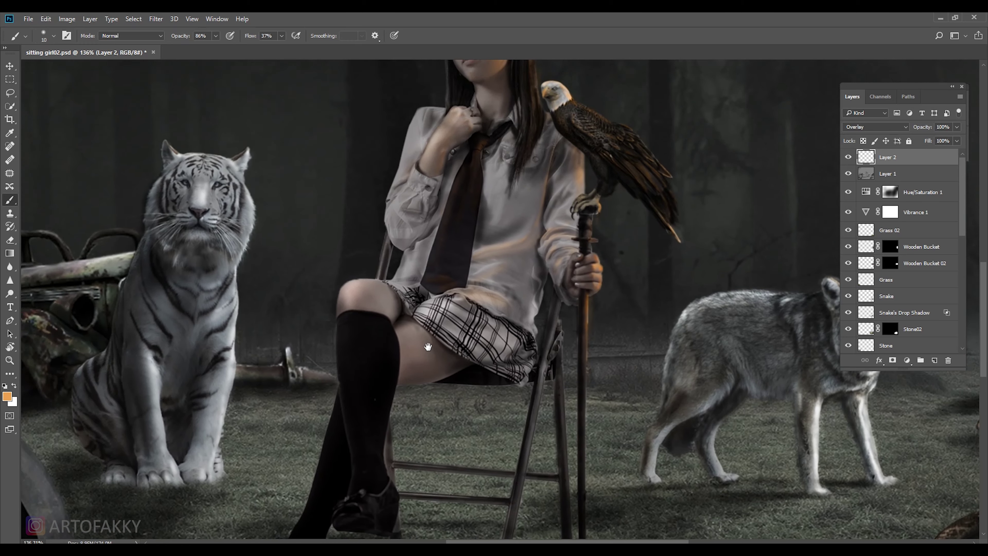
left_click(216, 35)
scroll(424, 334, "down", 2)
key("3")
key("3")
key("bracketright")
key("bracketright")
key("2")
key("2")
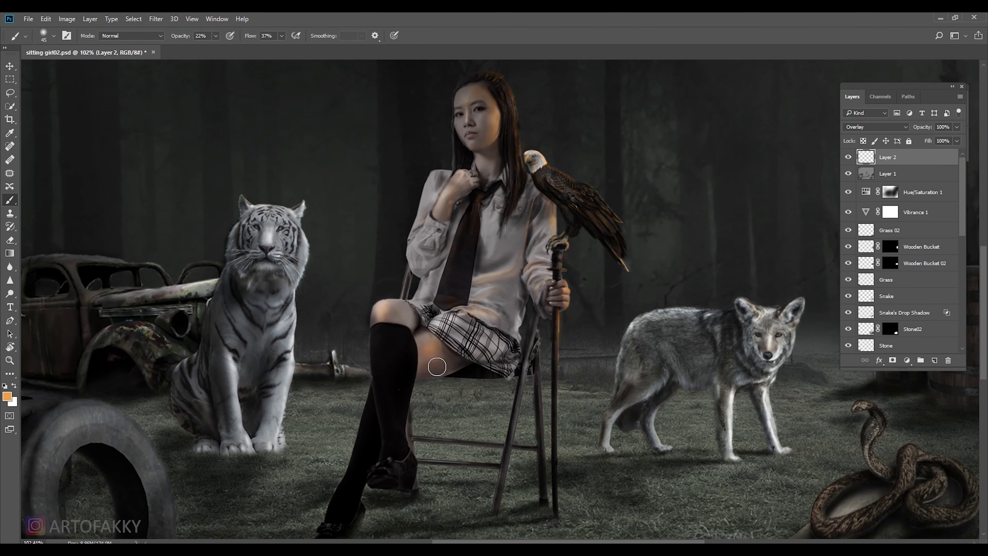
scroll(489, 399, "up", 2)
key("bracketleft")
key("bracketleft")
key("bracketleft")
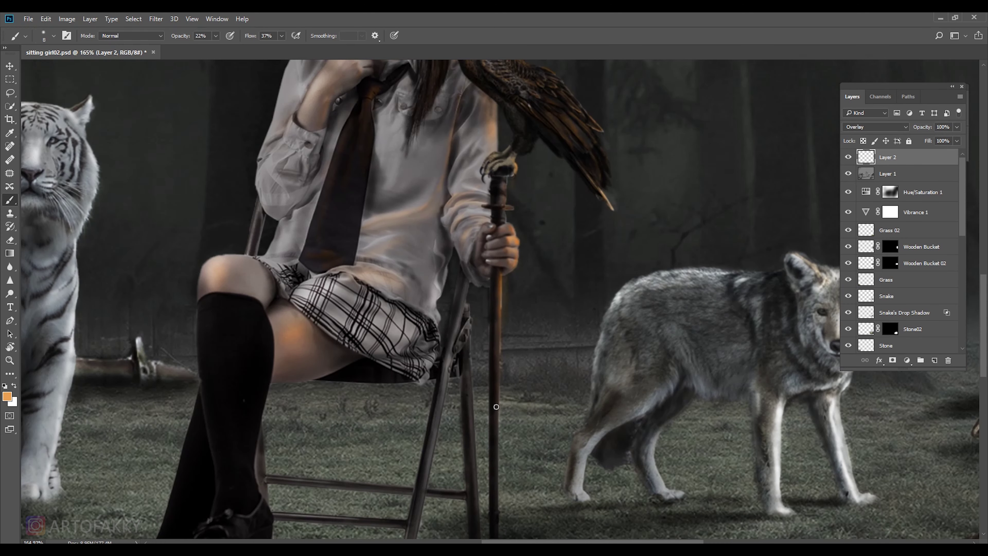
left_click_drag(497, 439, 487, 363)
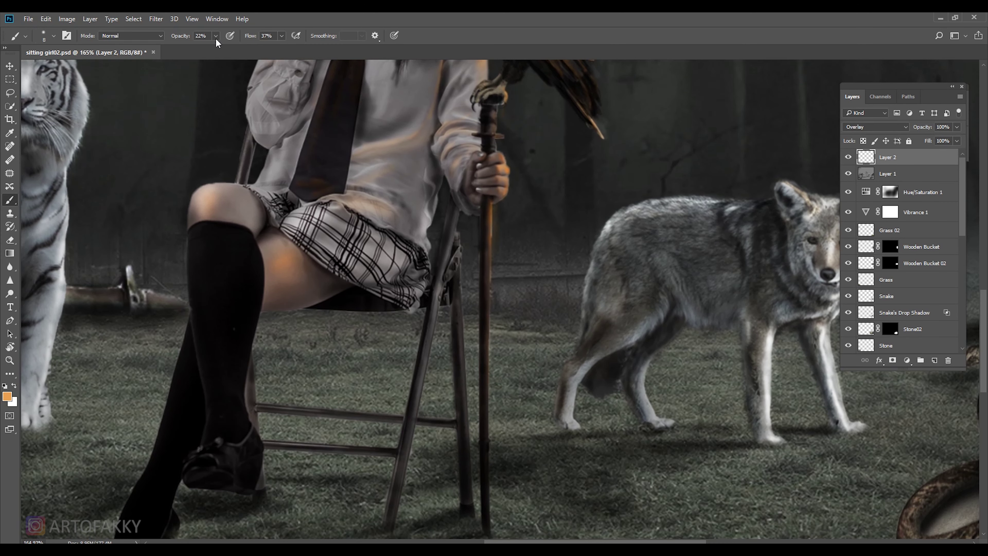
key("3")
key("4")
left_click_drag(444, 262, 423, 375)
Warm the girl's shoe with orange glow, then raise opacity to 51%.
scroll(422, 369, "down", 2)
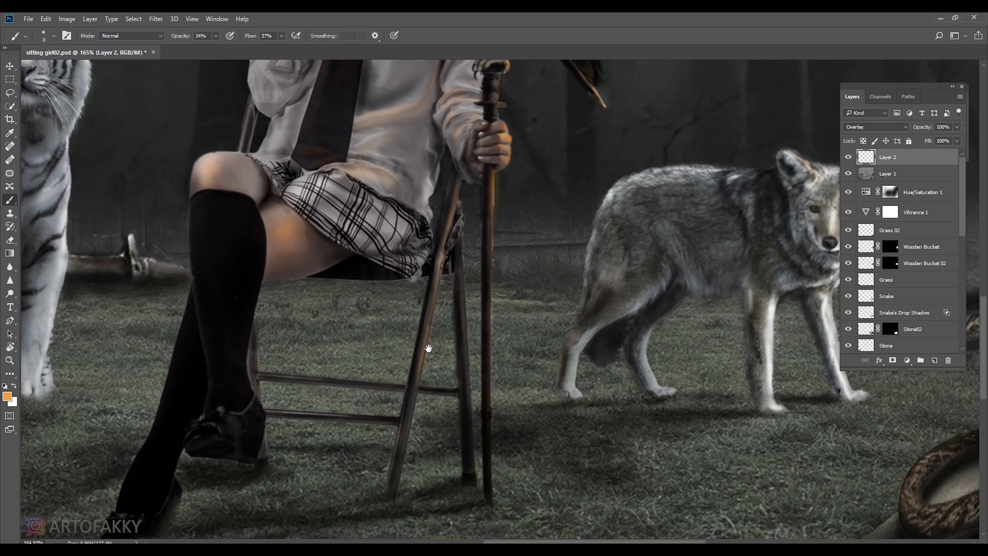
scroll(413, 372, "down", 2)
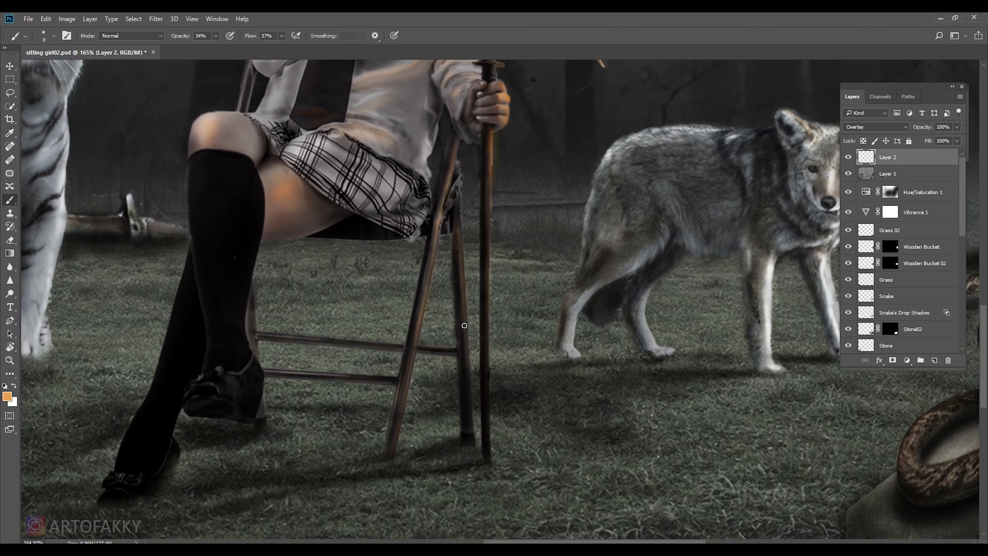
key("bracketright")
key("bracketright")
left_click_drag(251, 391, 203, 384)
key("bracketleft")
key("bracketleft")
key("5")
key("1")
scroll(345, 365, "up", 2)
scroll(345, 365, "up", 1)
key("bracketleft")
key("bracketleft")
key("bracketleft")
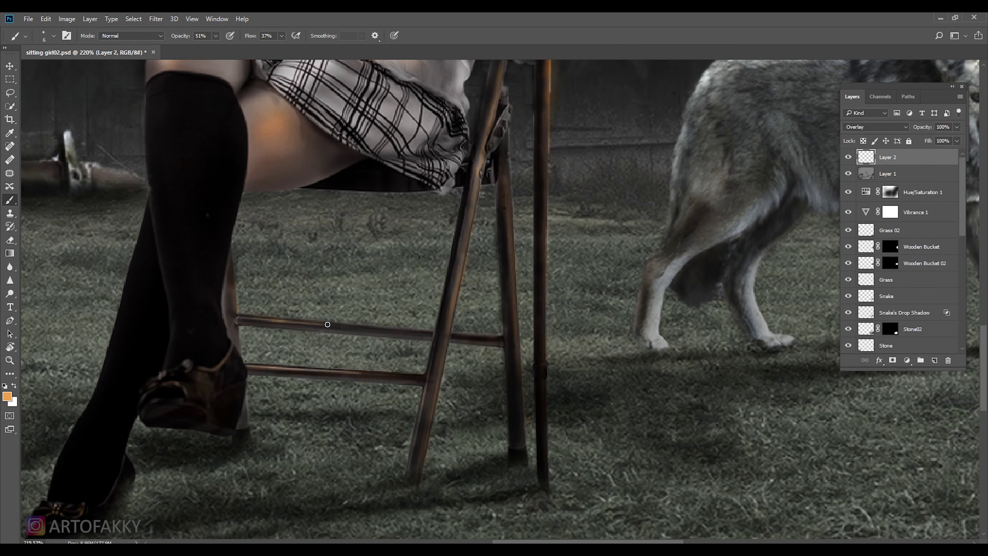
Set a faint 21–28% brush for the sleeve, then view the coyote and barrels.
key("bracketright")
key("bracketright")
key("bracketright")
scroll(467, 311, "down", 4)
key("bracketright")
left_click_drag(215, 36, 199, 50)
key("bracketright")
key("bracketright")
key("bracketright")
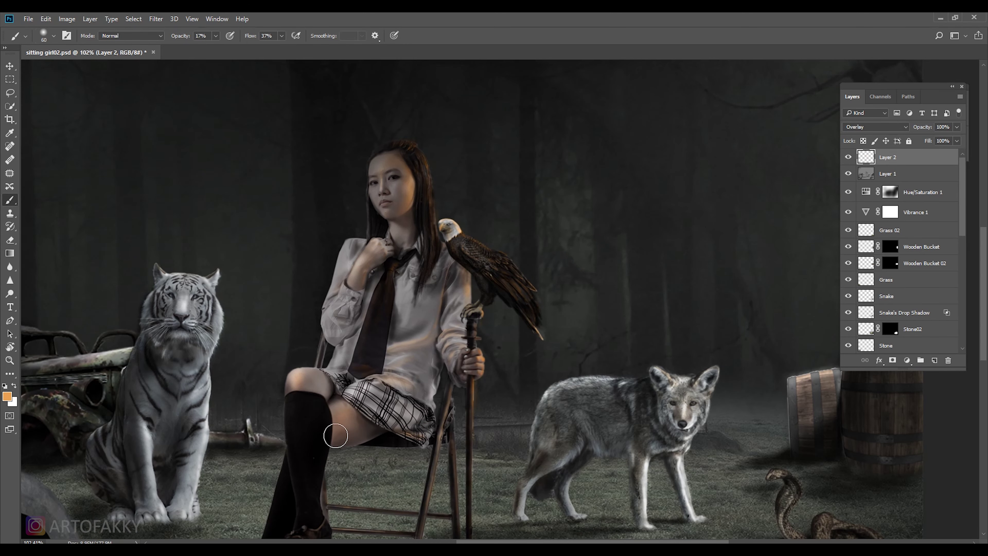
scroll(308, 344, "up", 3)
key("bracketleft")
key("bracketleft")
key("bracketleft")
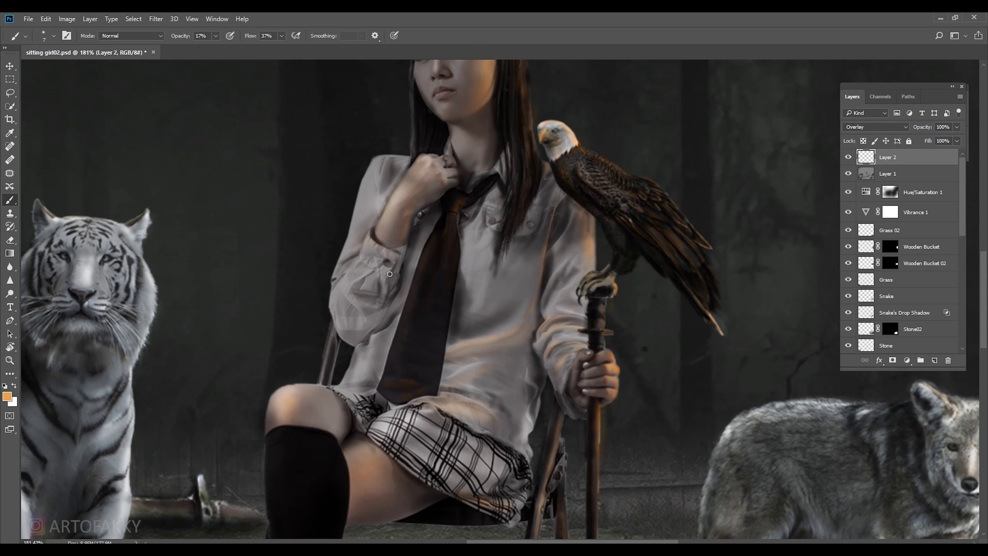
key("bracketleft")
key("bracketleft")
key("bracketleft")
key("2")
key("8")
key("ctrl+0")
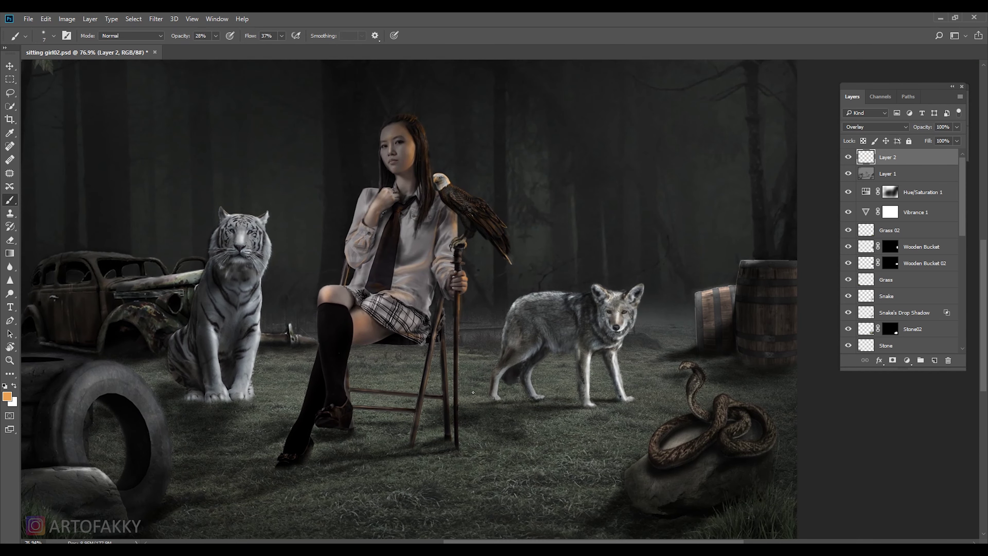
mouse_move(534, 373)
left_mouse_down()
mouse_move(484, 333)
mouse_move(499, 344)
left_mouse_up()
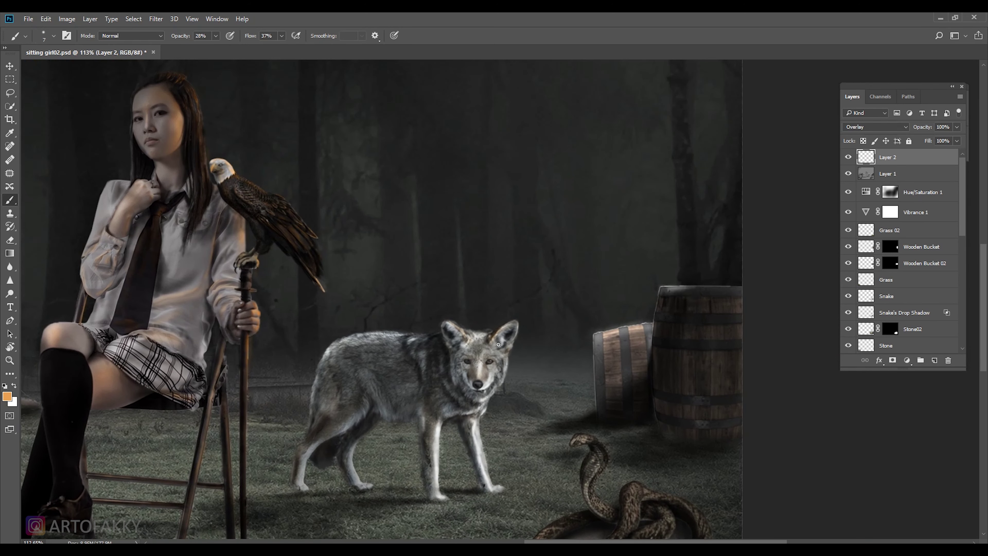
Paint a 31% opacity orange glow along the coyote's back and shoulder.
key("bracketright")
key("bracketright")
key("bracketright")
key("3")
key("1")
key("bracketright")
left_click_drag(391, 336, 330, 375)
Add warm glow to the coyote's rump edge, both front legs and nose bridge.
key("bracketleft")
key("bracketleft")
left_click_drag(356, 419, 307, 456)
left_click_drag(438, 421, 427, 467)
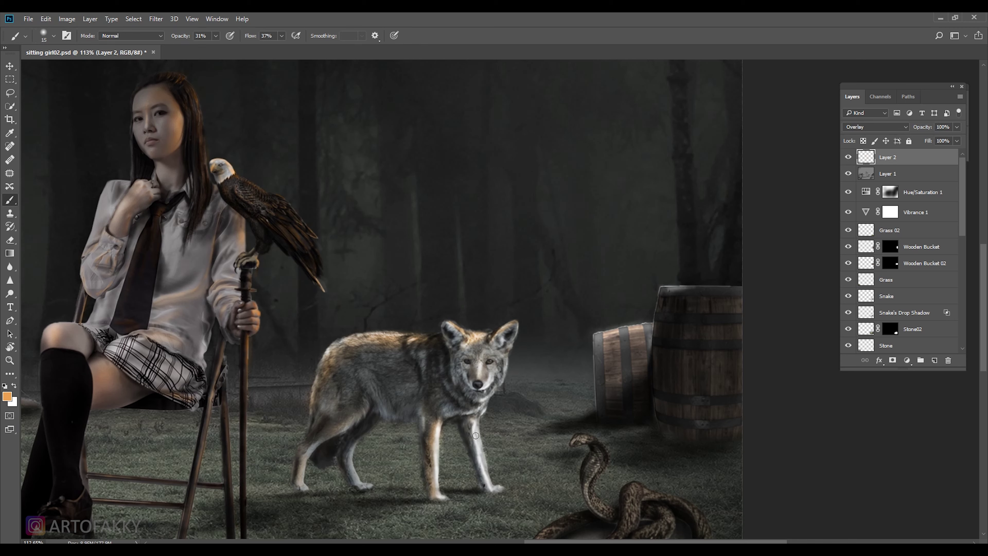
left_click_drag(473, 428, 491, 493)
key("bracketleft")
key("bracketleft")
key("bracketright")
key("bracketright")
left_click_drag(478, 372, 480, 359)
Zoom in and paint a brighter 85% opacity highlight along the coyote's front leg.
key("bracketleft")
key("bracketleft")
key("4")
key("1")
scroll(487, 383, "up", 2)
left_click_drag(216, 35, 239, 49)
key("bracketleft")
key("bracketleft")
key("bracketleft")
scroll(457, 383, "up", 2)
scroll(456, 386, "down", 4)
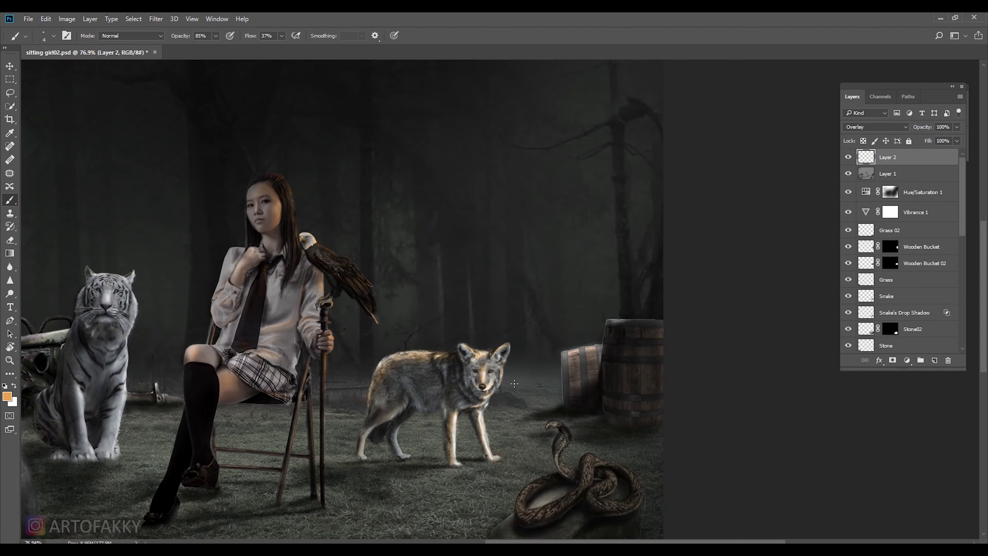
scroll(516, 384, "up", 3)
key("bracketright")
key("bracketright")
left_click_drag(290, 464, 288, 482)
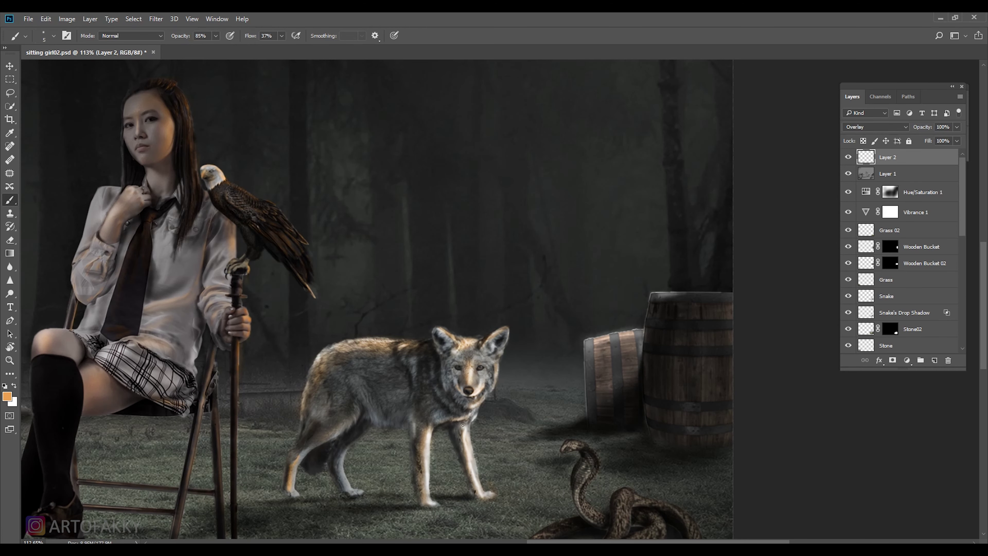
scroll(477, 399, "down", 4)
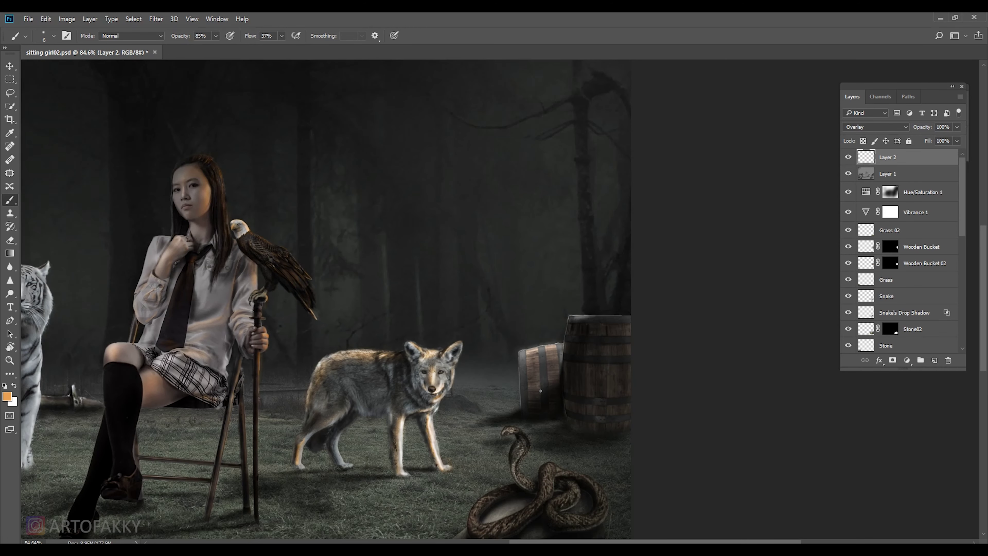
Paint orange glow down the tiger's cheek and neck (39%), then chest and shoulder (18%).
scroll(559, 360, "up", 3)
key("bracketleft")
key("bracketleft")
scroll(342, 231, "up", 2)
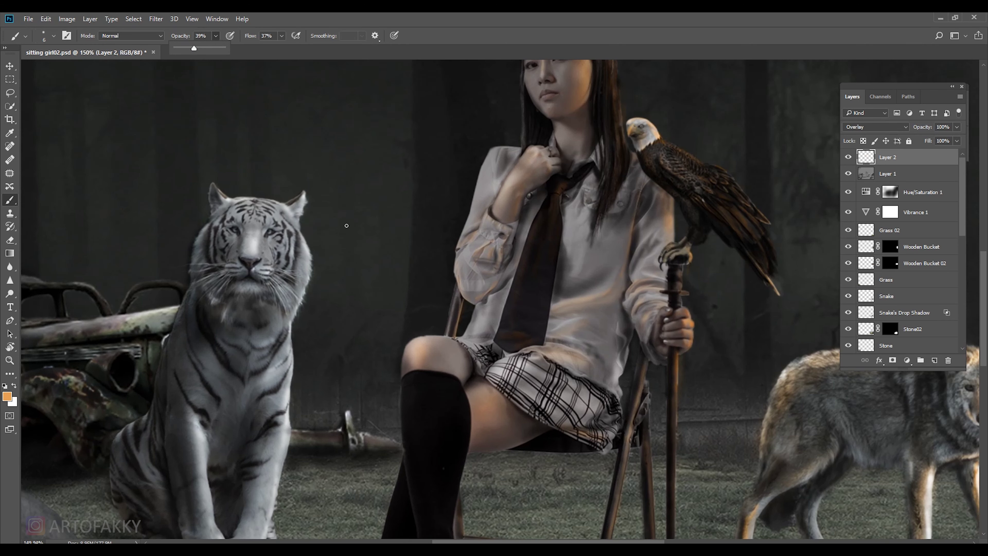
key("3")
key("9")
key("bracketright")
key("bracketright")
key("bracketright")
key("bracketright")
key("bracketright")
left_click_drag(308, 251, 282, 328)
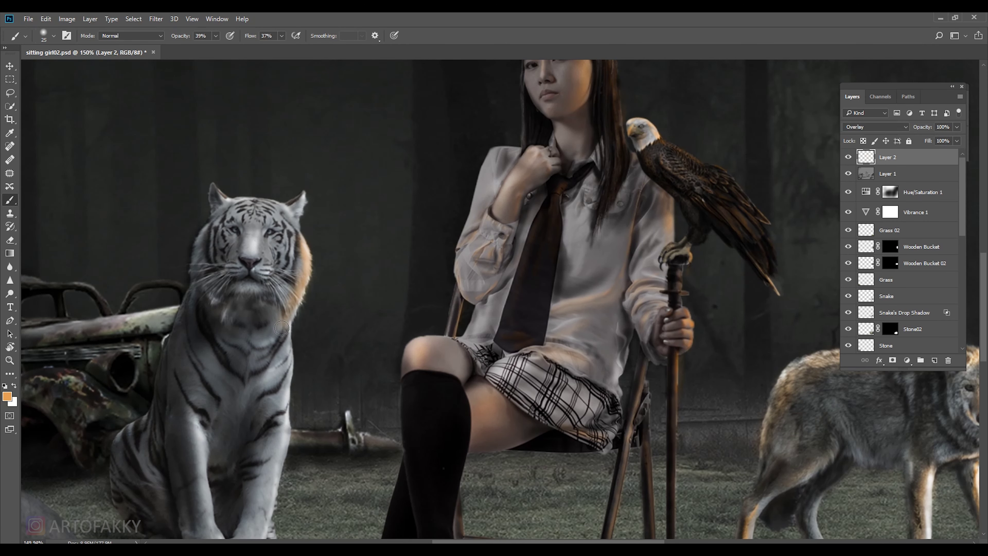
key("1")
key("8")
key("bracketright")
left_click_drag(271, 373, 249, 400)
Bring the tiger's paws into view and dab 26% orange tint on its toes.
key("bracketleft")
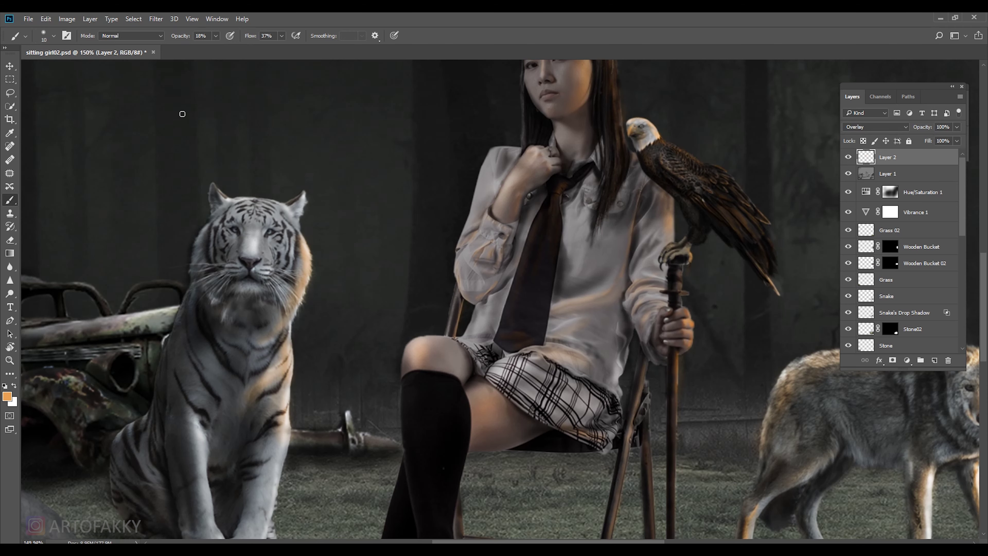
key("2")
key("6")
left_click_drag(277, 434, 288, 366)
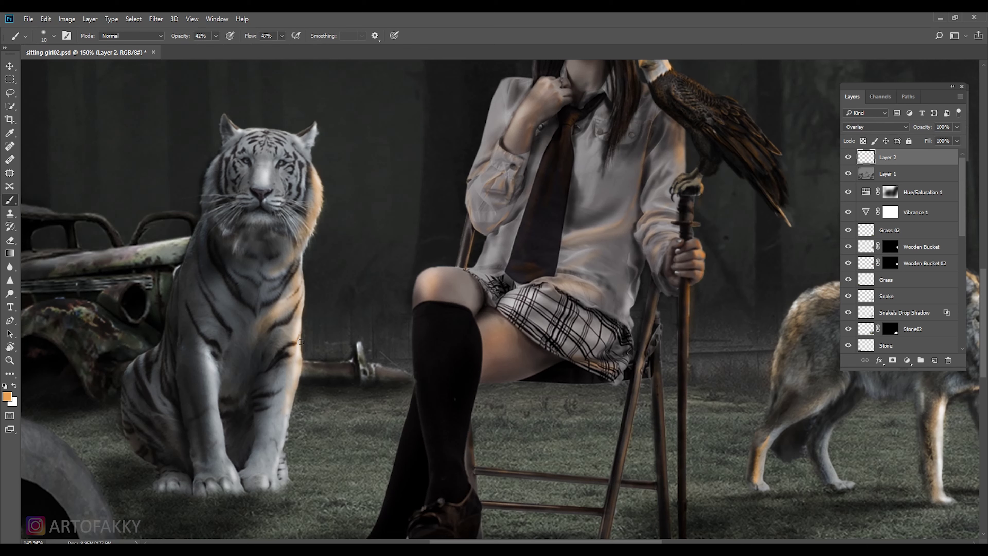
left_click_drag(267, 481, 272, 484)
left_click(226, 483)
left_click(175, 486)
left_click(163, 484)
Tint the tiger's haunch stripes orange at 24% and edge its ear and head.
key("2")
key("4")
key("bracketright")
left_click_drag(149, 364, 133, 424)
key("bracketleft")
key("bracketright")
left_click_drag(235, 136, 246, 133)
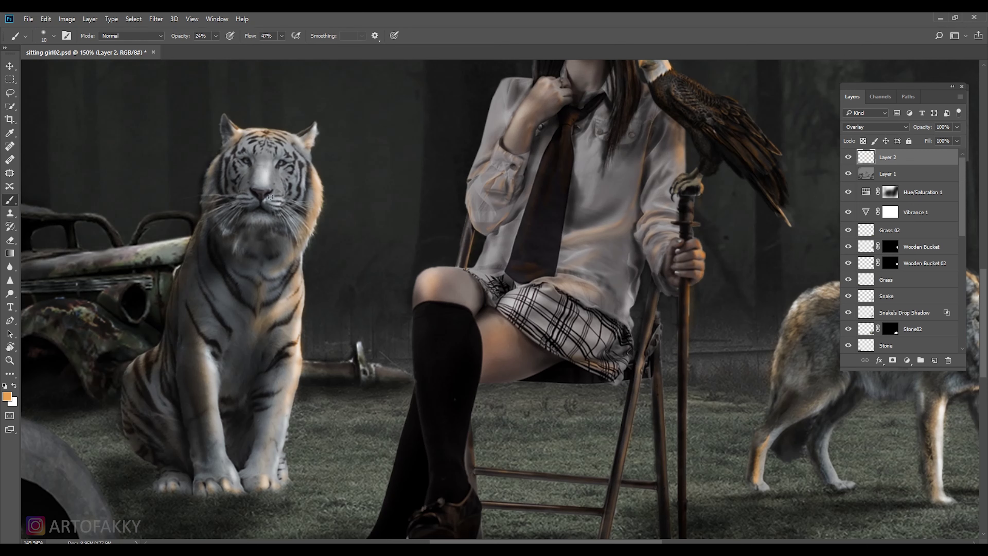
Set a fine-tipped brush at 41% opacity and zoom in on the tiger's face.
key("ctrl+0")
key("bracketright")
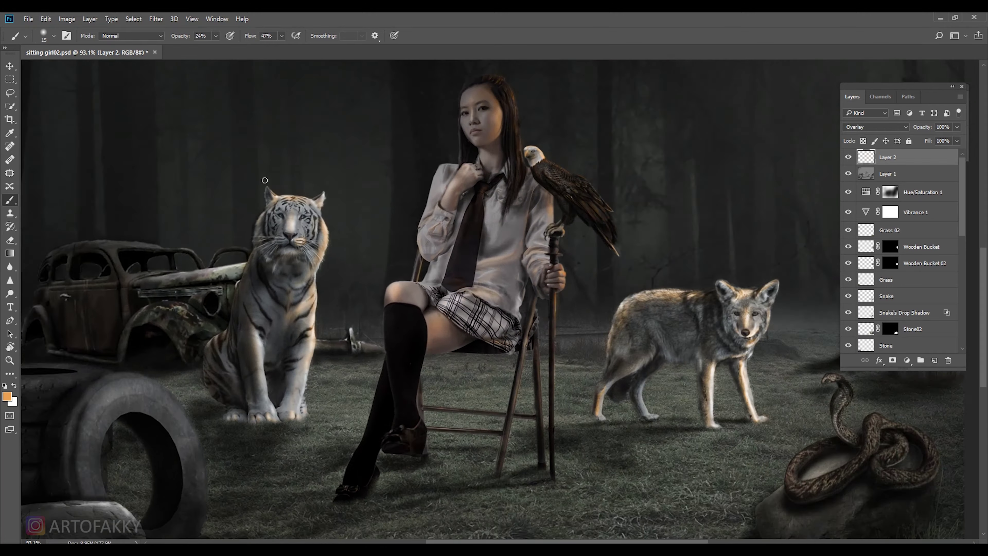
key("bracketleft")
scroll(264, 180, "up", 3)
key("4")
key("1")
scroll(287, 264, "up", 3)
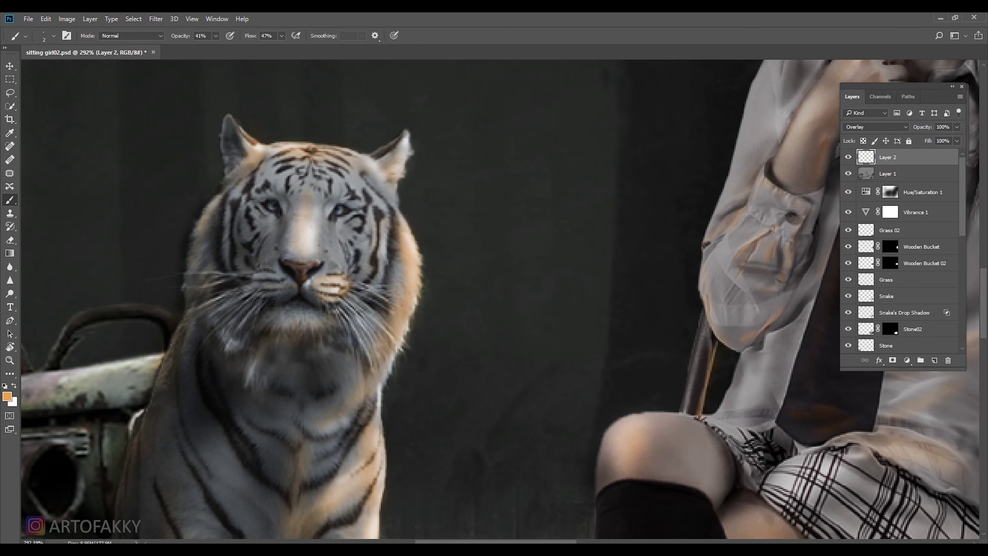
scroll(318, 245, "up", 1)
key("bracketright")
key("bracketleft")
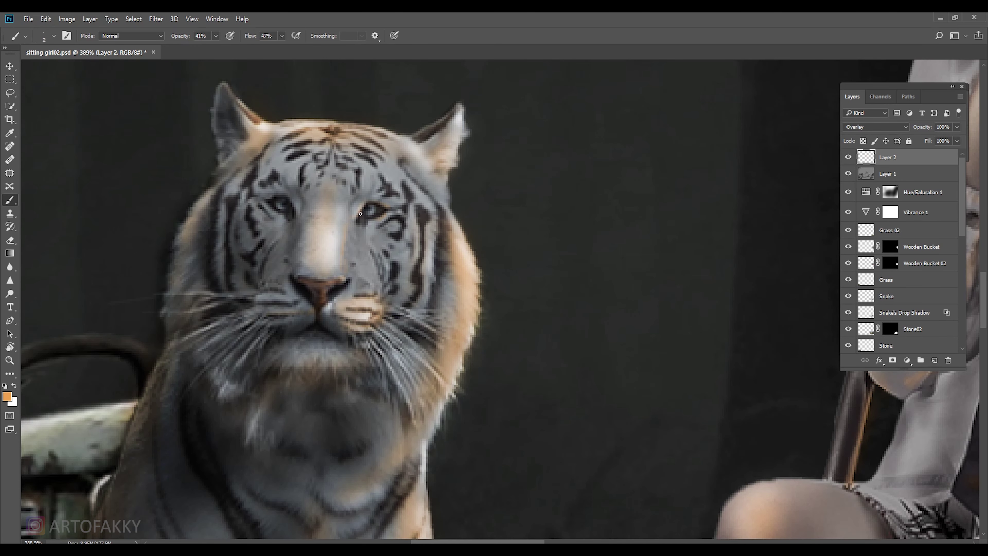
scroll(360, 214, "down", 3)
scroll(389, 253, "down", 3)
scroll(426, 304, "up", 3)
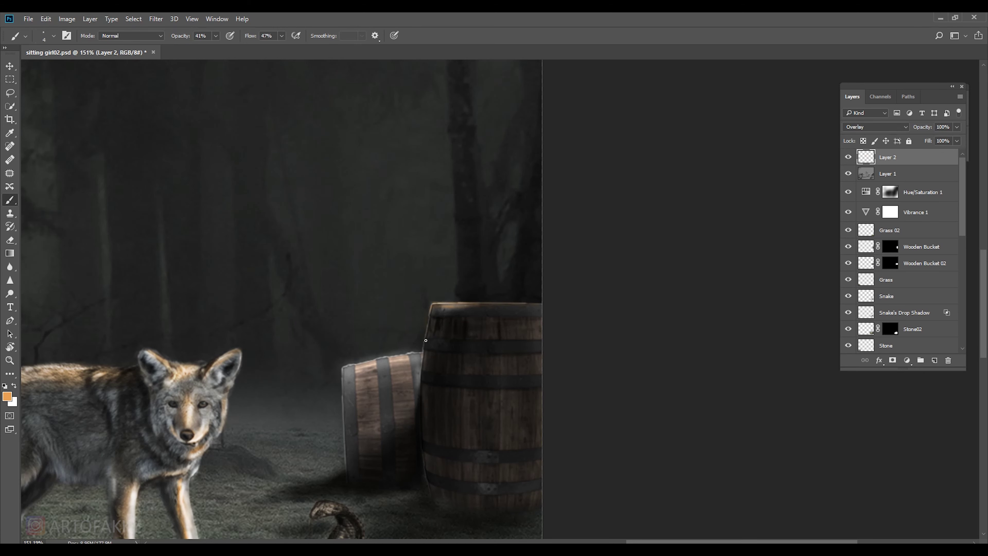
Paint warm glow along the small barrel's rim and the ground at the barrel bases.
key("bracketright")
key("bracketright")
left_click_drag(350, 368, 389, 363)
key("2")
key("2")
key("bracketright")
key("bracketright")
key("bracketleft")
key("bracketleft")
key("bracketleft")
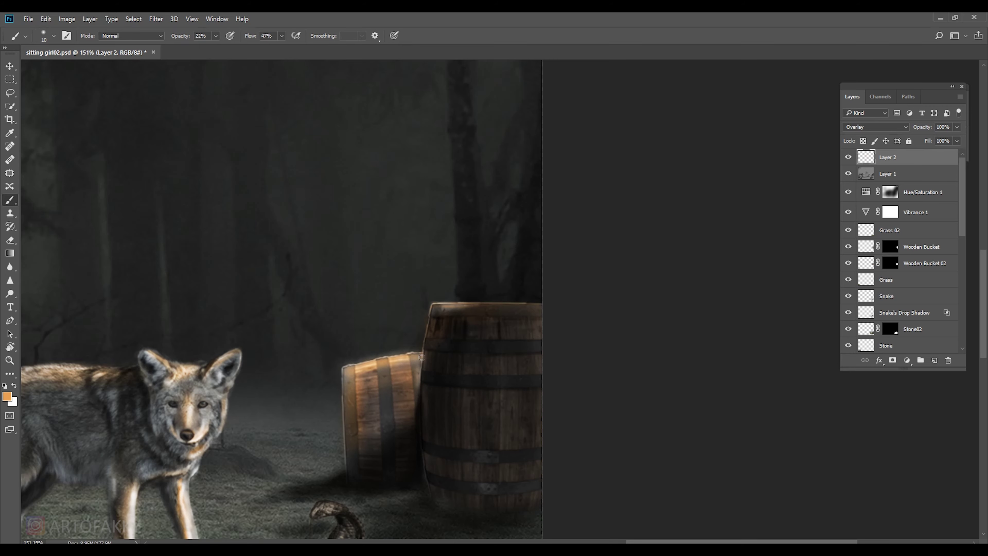
scroll(615, 297, "down", 3)
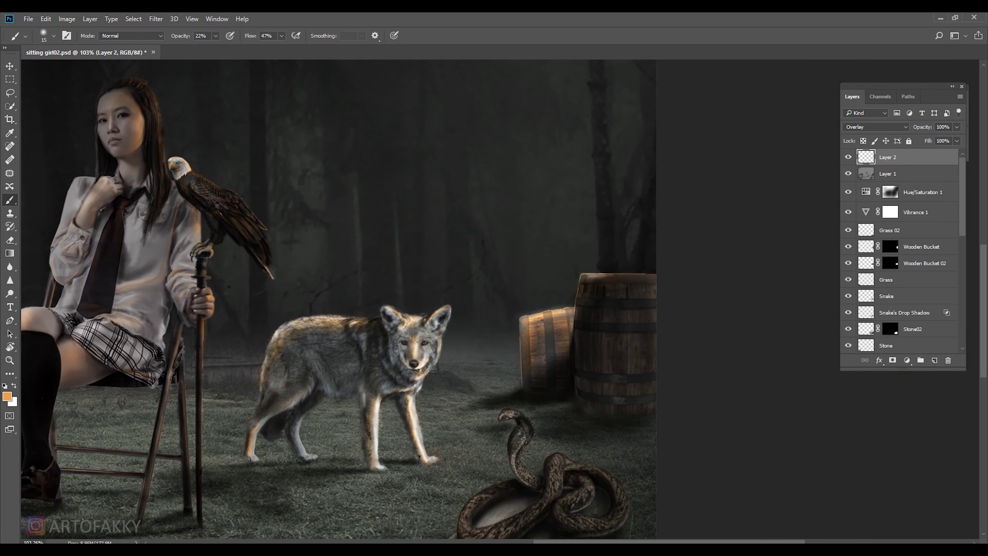
key("bracketright")
key("bracketright")
key("bracketright")
scroll(561, 374, "up", 2)
key("bracketright")
key("bracketright")
key("bracketright")
left_click_drag(478, 395, 608, 411)
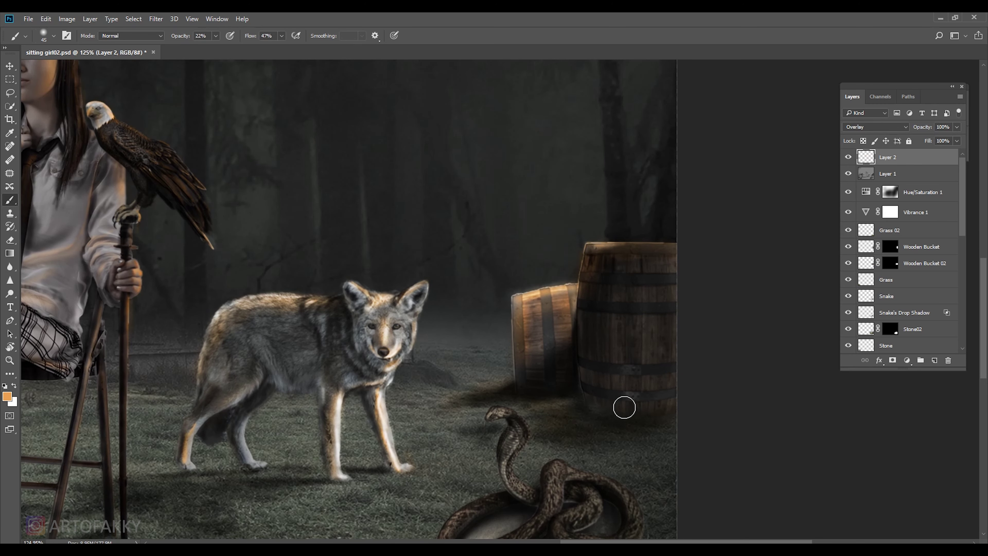
Shrink the brush and retune its opacity, settling at 29%, for the snake.
left_click_drag(218, 48, 221, 47)
scroll(591, 369, "up", 3)
key("bracketleft")
key("bracketleft")
key("bracketleft")
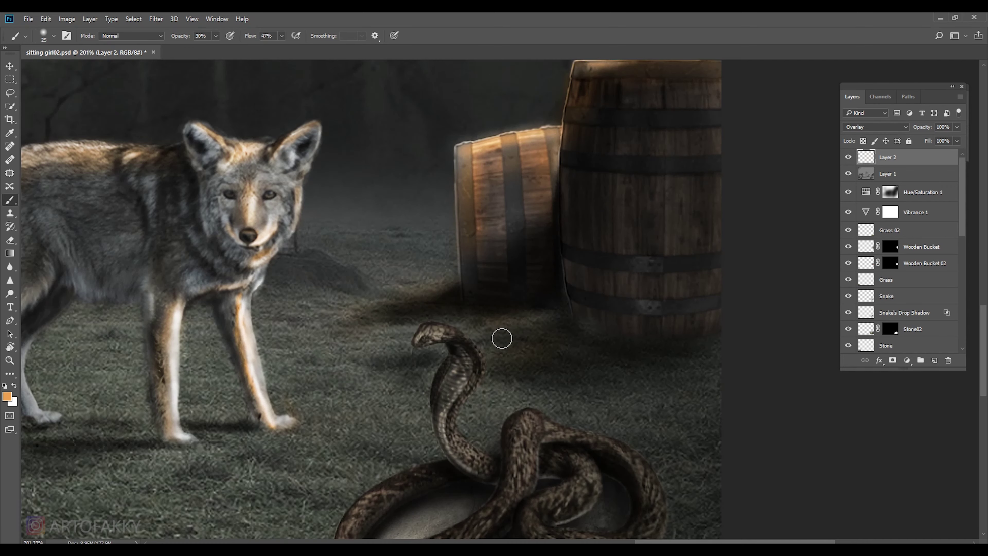
key("bracketleft")
key("bracketleft")
key("bracketleft")
left_click(215, 35)
left_click_drag(214, 48, 210, 48)
key("bracketleft")
key("bracketleft")
key("bracketleft")
key("3")
key("7")
key("bracketright")
key("bracketright")
key("bracketright")
key("2")
key("9")
Tint the snake and the stone beneath it warm orange.
scroll(590, 439, "down", 3)
scroll(612, 399, "up", 1)
key("bracketleft")
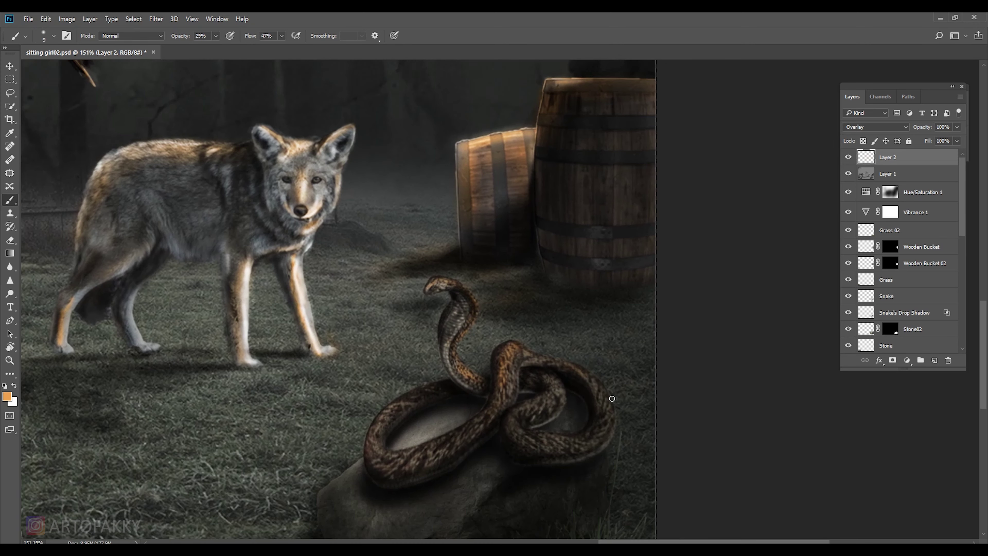
key("bracketright")
key("bracketright")
scroll(399, 400, "down", 2)
scroll(462, 371, "up", 4)
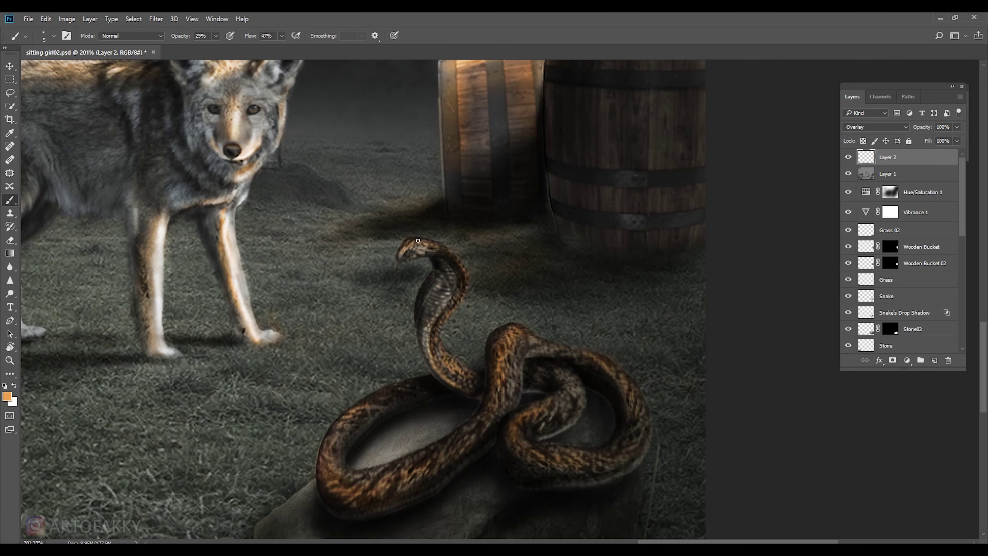
scroll(418, 240, "down", 3)
mouse_move(486, 406)
left_mouse_down()
mouse_move(499, 390)
mouse_move(384, 404)
mouse_move(483, 348)
mouse_move(403, 392)
left_mouse_up()
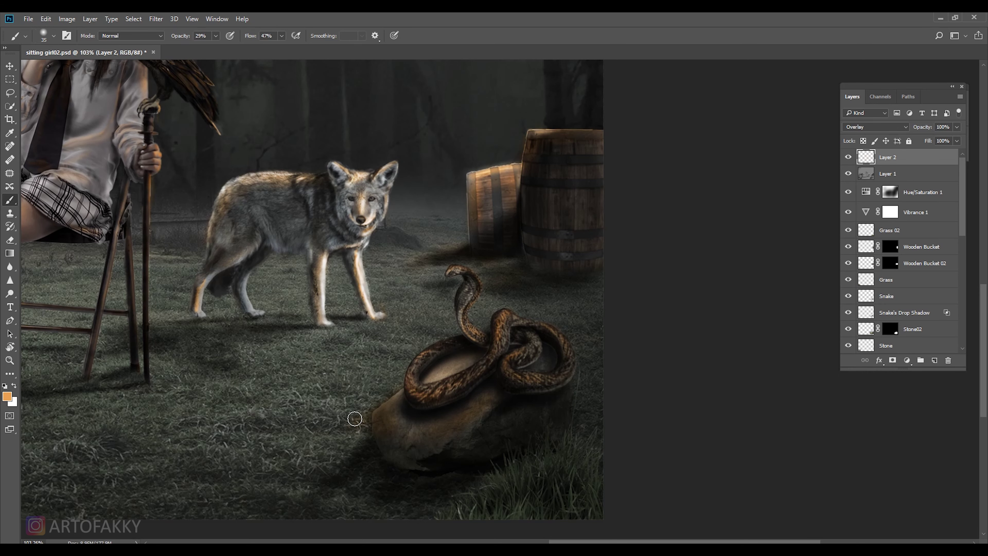
Lower brush flow slightly and opacity to 10%, with brush size 60.
left_click(215, 36)
left_click_drag(271, 47, 270, 48)
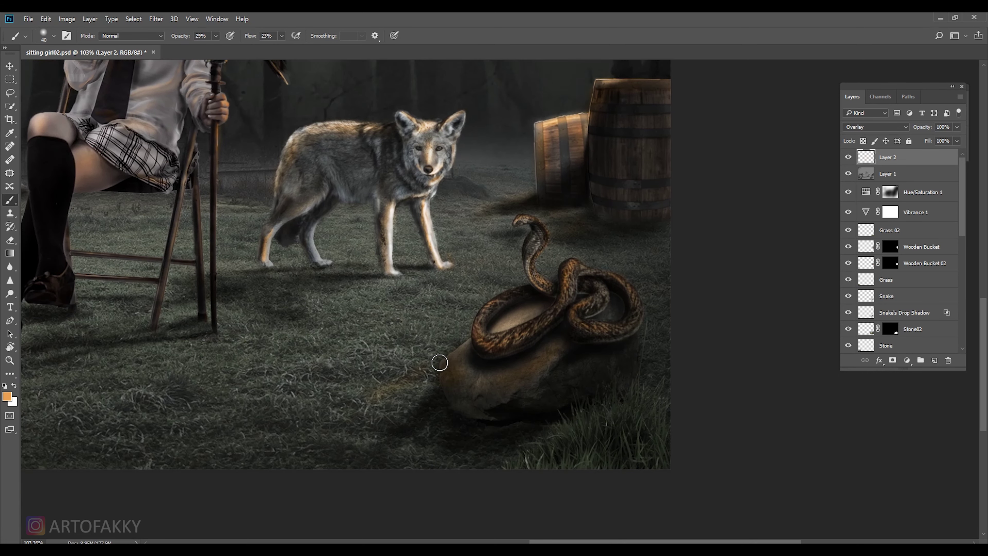
key("bracketright")
key("bracketright")
key("bracketright")
key("1")
key("bracketright")
key("bracketright")
key("bracketleft")
key("bracketleft")
key("bracketleft")
key("bracketleft")
key("bracketleft")
scroll(412, 346, "down", 2)
Pan across the tires, tiger, wolf and barrels while resizing the brush.
scroll(455, 336, "down", 1)
key("bracketright")
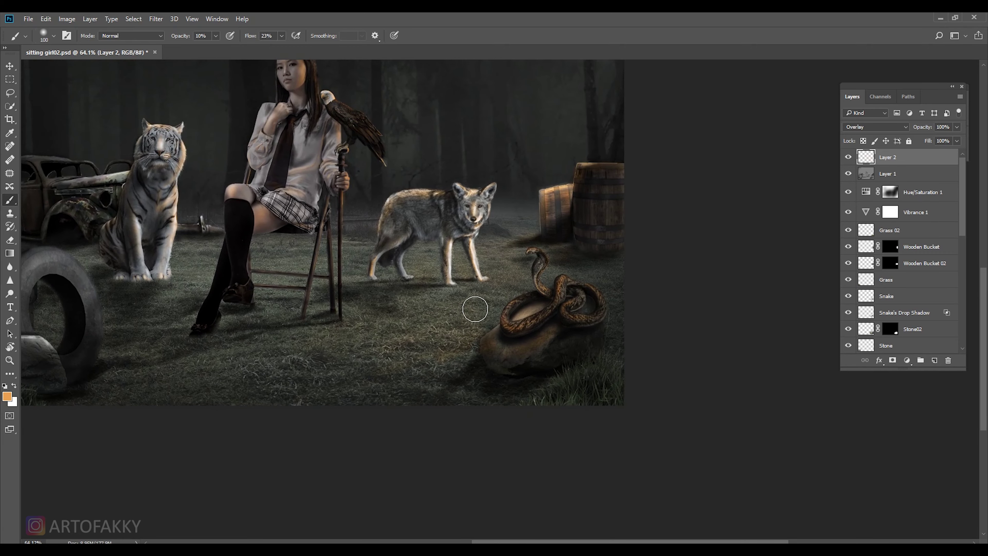
key("bracketright")
key("bracketright")
key("bracketright")
key("bracketright")
key("bracketright")
key("bracketright")
left_click_drag(394, 355, 605, 369)
scroll(502, 303, "up", 1)
key("bracketleft")
key("bracketleft")
key("bracketleft")
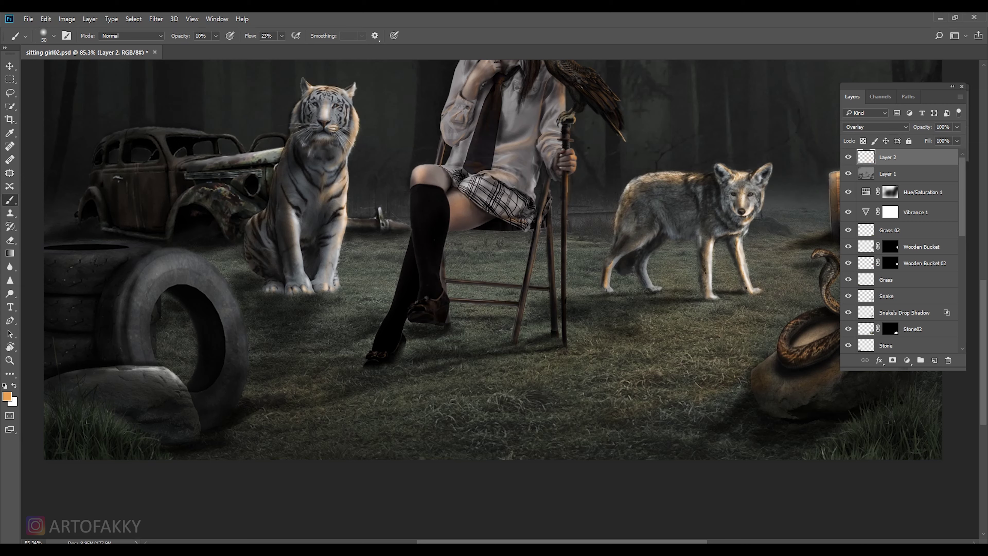
key("bracketleft")
scroll(630, 288, "down", 2)
scroll(564, 362, "up", 1)
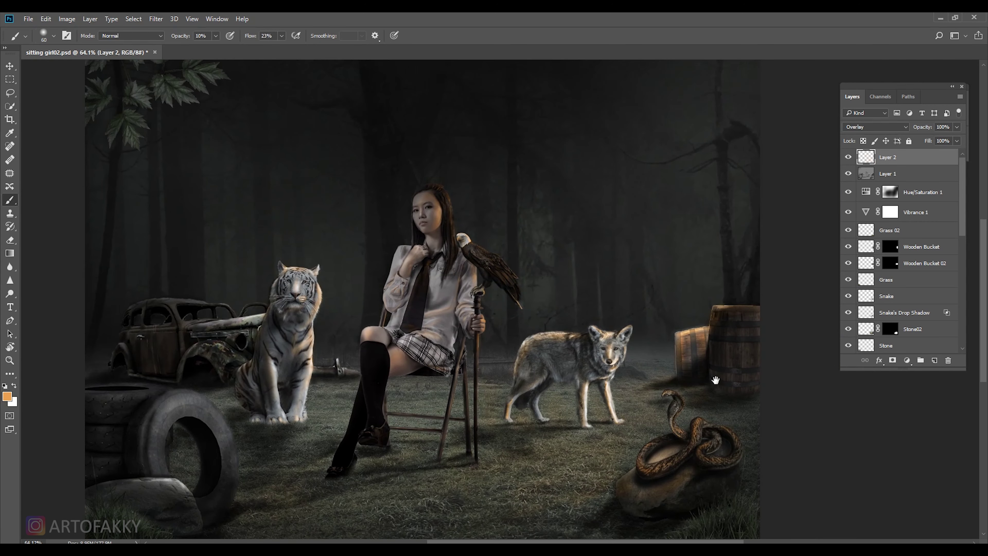
scroll(564, 362, "up", 1)
scroll(307, 417, "up", 2)
left_click_drag(322, 399, 123, 248)
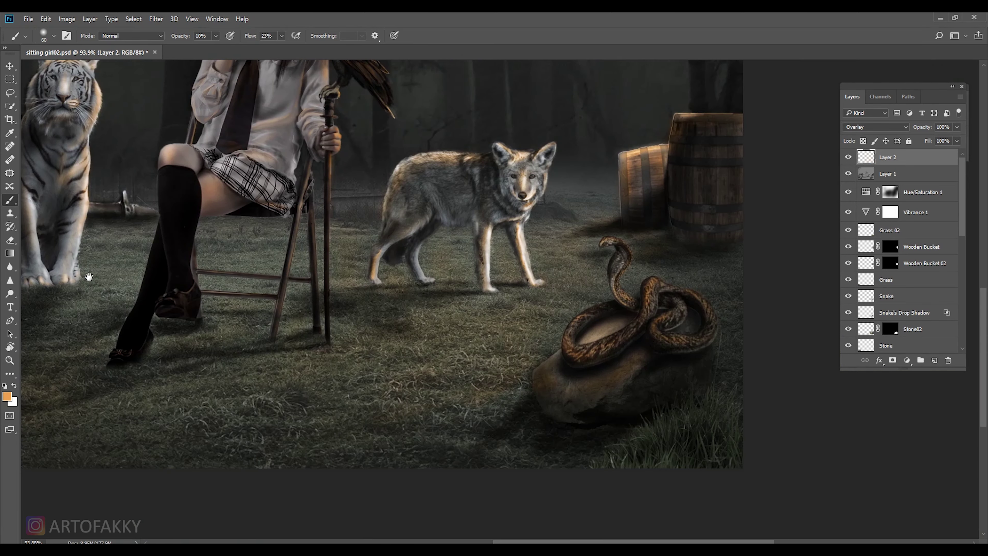
Tune the brush to a larger, soft tip at about 26% opacity and 18% flow.
key("6")
key("4")
key("shift+4")
key("shift+7")
key("bracketleft")
key("bracketleft")
key("bracketleft")
key("4")
key("1")
key("bracketleft")
key("bracketleft")
key("shift+4")
key("shift+0")
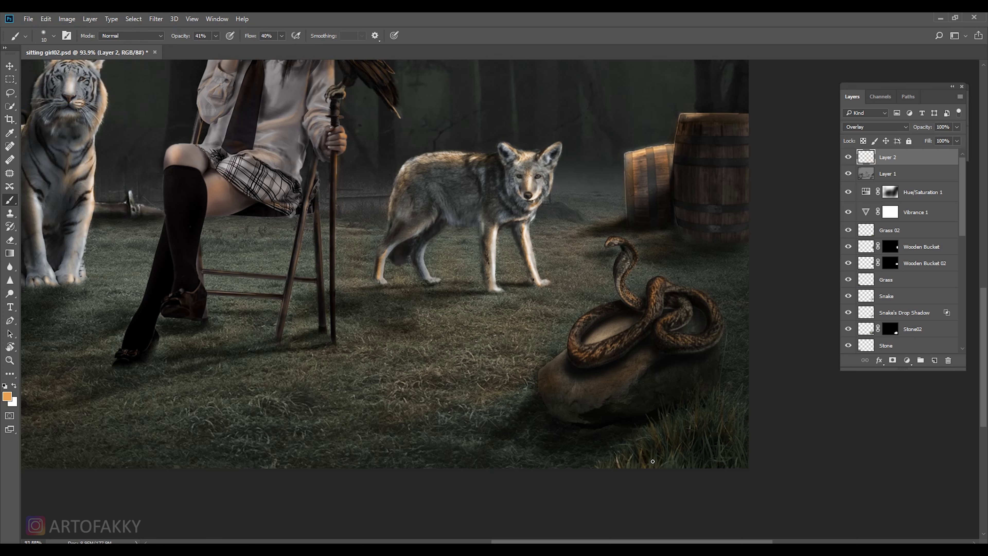
key("shift+1")
key("shift+8")
key("2")
key("6")
key("bracketright")
key("bracketright")
key("bracketright")
Paint warm orange on the tire top, the rock and bottom-left grass at 39% opacity.
scroll(622, 408, "left", 4)
scroll(583, 401, "left", 7)
left_click_drag(226, 342, 320, 287)
mouse_move(194, 399)
left_mouse_down()
mouse_move(273, 395)
mouse_move(305, 449)
left_mouse_up()
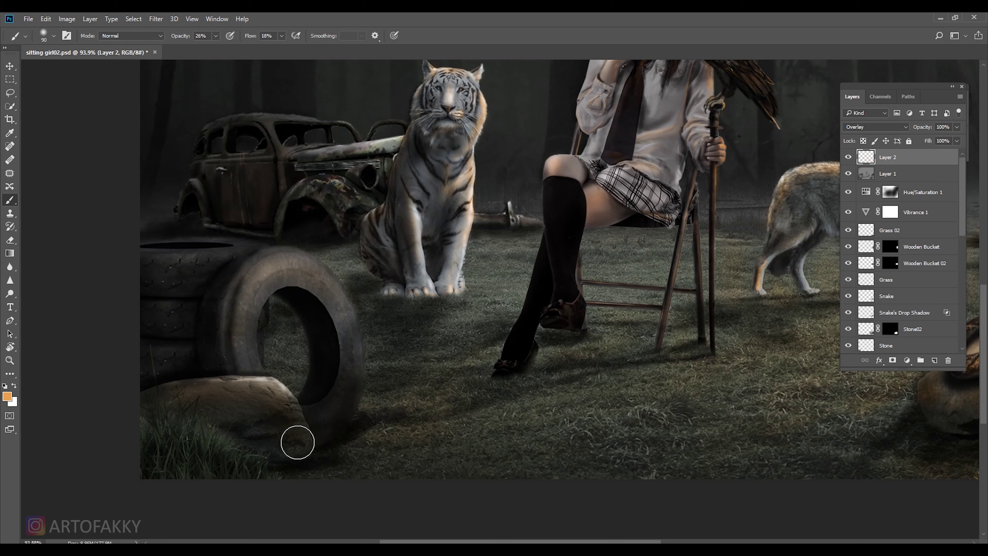
key("3")
key("9")
mouse_move(157, 426)
left_mouse_down()
mouse_move(227, 463)
mouse_move(215, 469)
left_mouse_up()
Set a smaller white brush at 31% opacity and 34% flow.
scroll(318, 430, "left", 3)
scroll(318, 430, "up", 1)
key("6")
key("4")
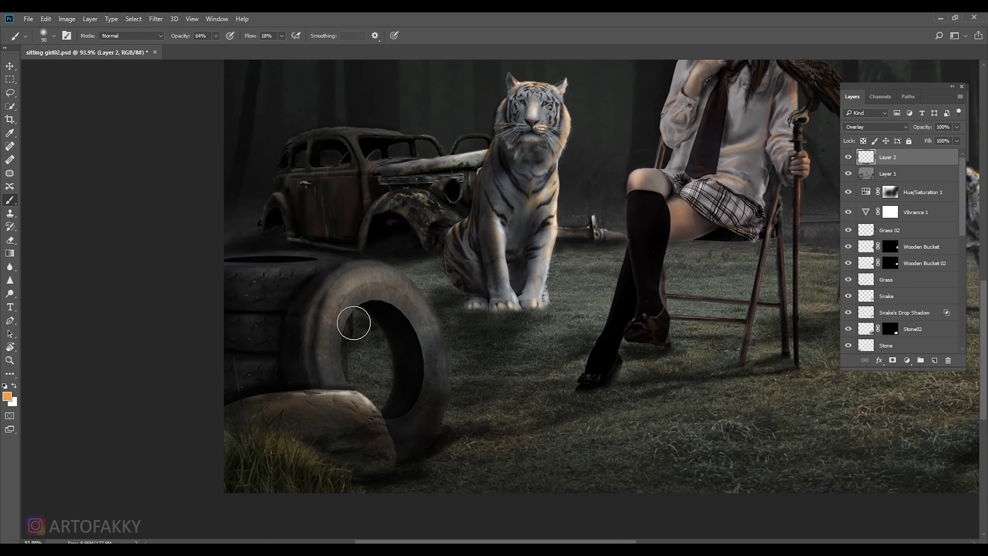
scroll(327, 339, "up", 2)
key("5")
key("shift+3")
key("shift+4")
key("bracketleft")
key("bracketleft")
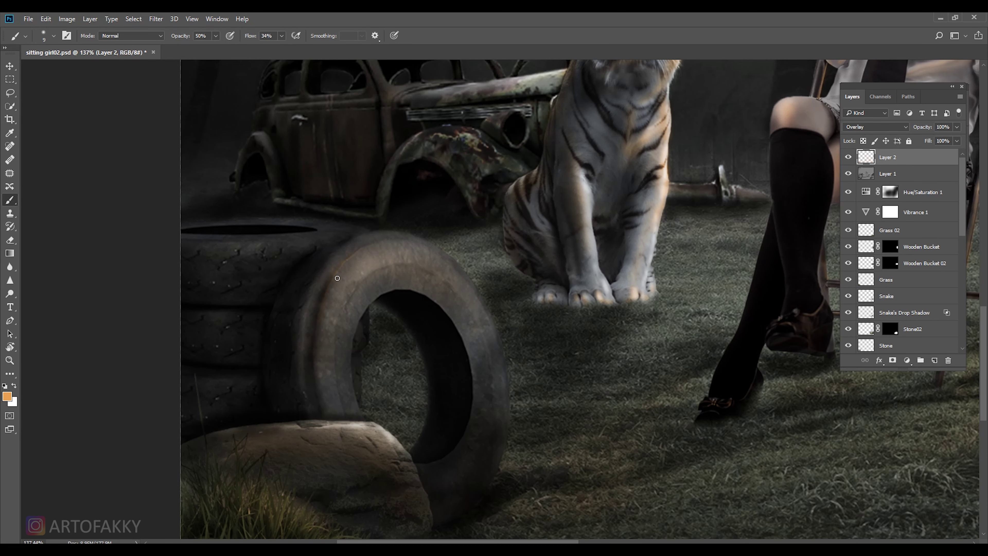
key("3")
key("1")
key("bracketleft")
key("bracketleft")
left_click(14, 386)
key("bracketleft")
Paint faint white highlights along the tire's upper and right rim.
left_click_drag(425, 287, 386, 272)
left_click_drag(307, 288, 342, 252)
mouse_move(284, 288)
left_mouse_down()
mouse_move(308, 249)
mouse_move(408, 222)
left_mouse_up()
left_click_drag(284, 308, 335, 234)
key("bracketright")
key("bracketright")
key("bracketright")
left_click_drag(394, 230, 437, 269)
left_click_drag(429, 318, 447, 394)
Paint a fine orange line along the tire's inner rim at full opacity.
key("x")
key("bracketleft")
key("bracketleft")
key("bracketleft")
key("0")
key("shift+7")
key("shift+8")
key("bracketleft")
key("bracketleft")
left_click_drag(295, 345, 322, 270)
Soften the orange arc on the tire with a 50 px brush in the swapped colour.
key("x")
key("bracketleft")
key("bracketleft")
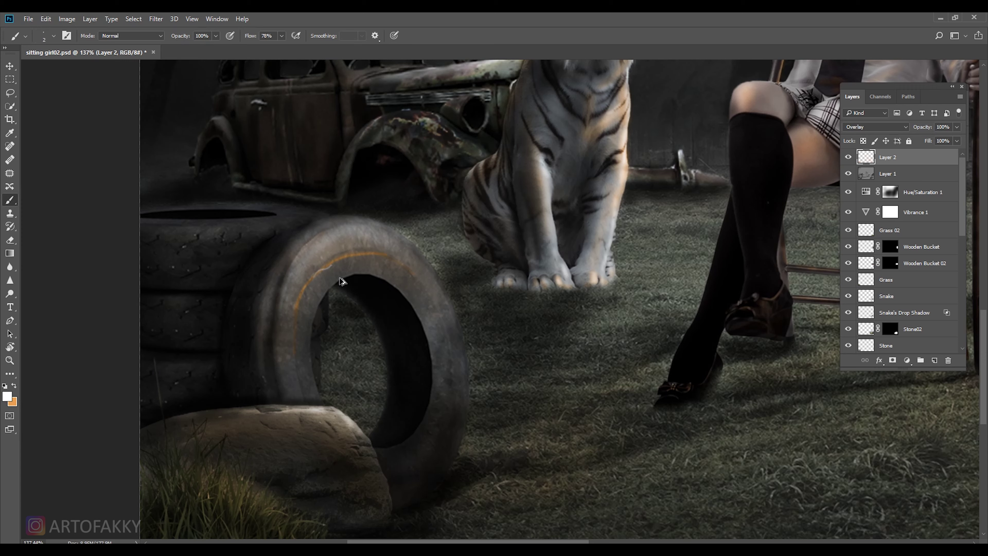
scroll(343, 280, "down", 1)
key("bracketright")
key("bracketright")
key("bracketright")
mouse_move(367, 262)
left_mouse_down()
mouse_move(386, 265)
mouse_move(260, 413)
mouse_move(342, 393)
left_mouse_up()
Paint orange light across the top of the stone beside the tires.
key("x")
key("bracketleft")
key("bracketleft")
key("bracketleft")
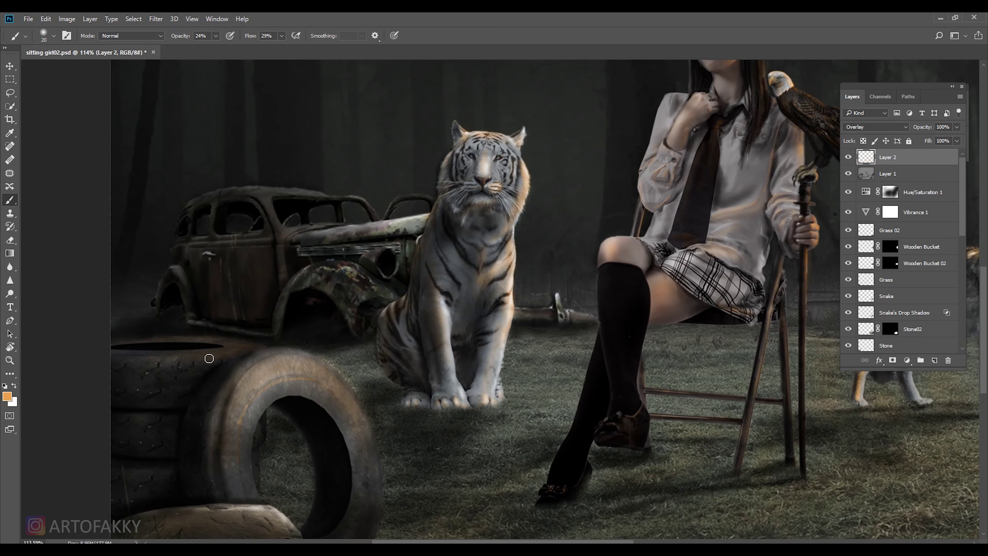
left_click_drag(178, 384, 210, 277)
key("bracketright")
key("bracketright")
key("8")
left_click_drag(186, 414, 335, 441)
key("bracketright")
left_click_drag(216, 35, 195, 47)
left_click_drag(273, 350, 330, 207)
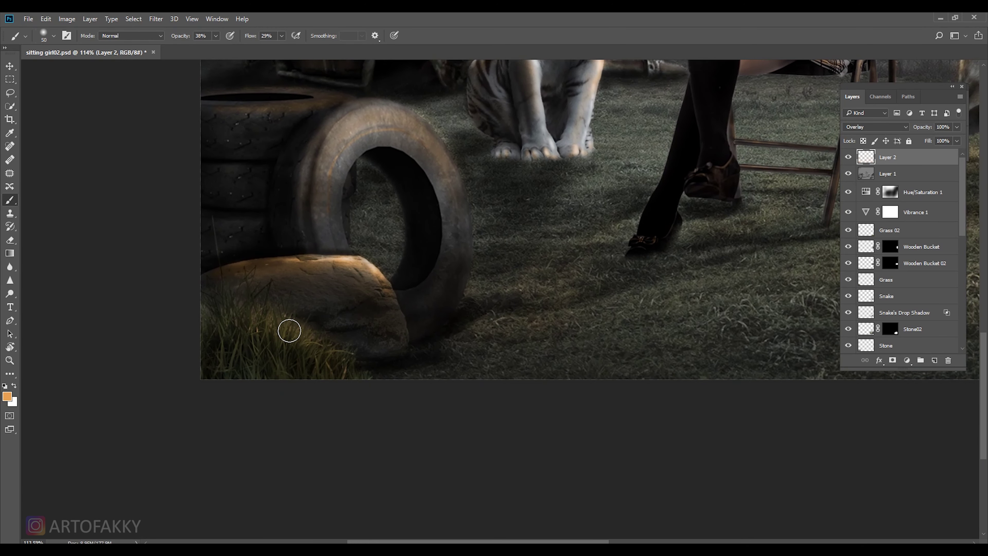
key("bracketright")
key("bracketright")
key("bracketright")
scroll(258, 245, "down", 2)
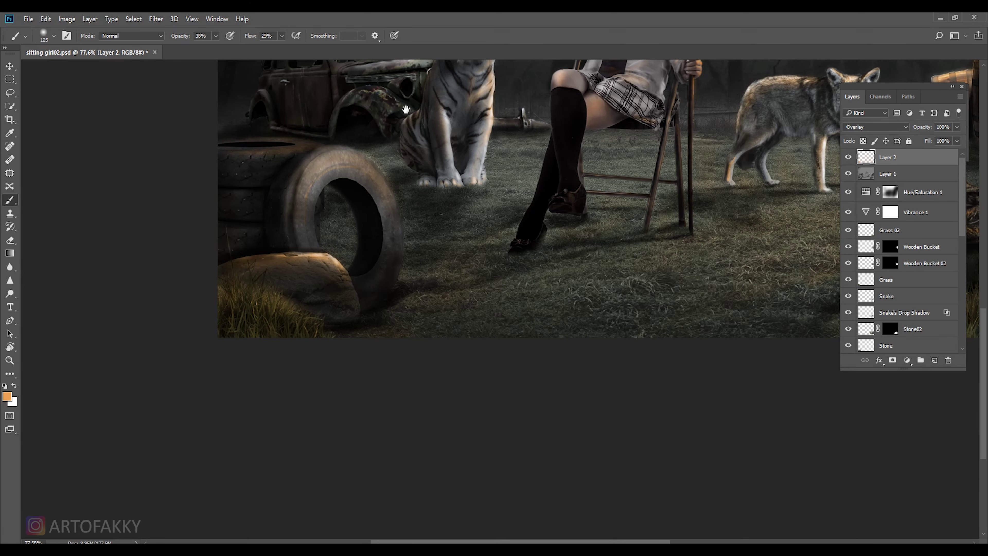
Set the brush to 16% opacity and 16% flow at size 80.
scroll(545, 319, "down", 1)
key("bracketright")
key("bracketright")
key("bracketright")
key("bracketleft")
key("bracketleft")
key("bracketleft")
key("1")
key("6")
key("shift+1")
key("shift+6")
key("bracketleft")
key("bracketleft")
key("bracketleft")
key("bracketright")
key("bracketright")
key("bracketright")
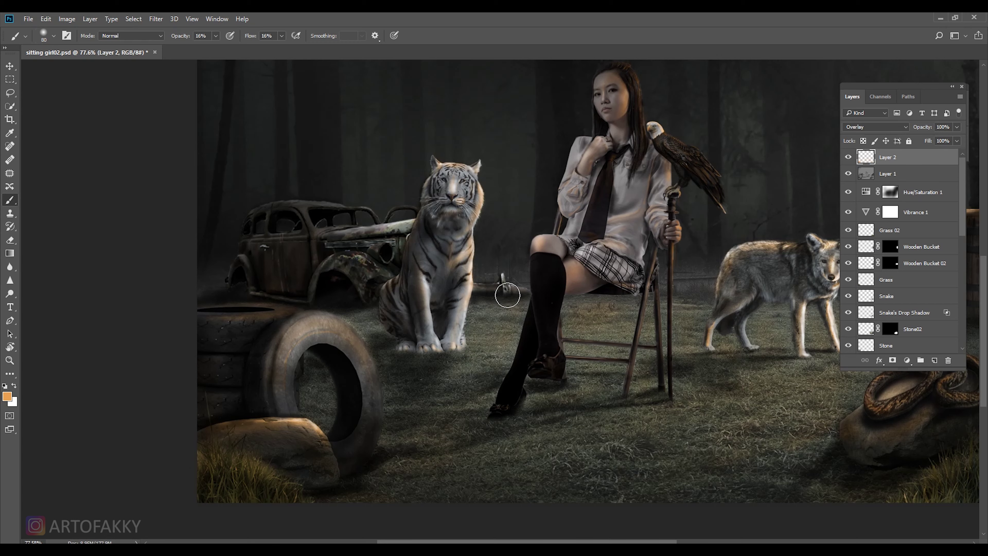
Paint orange glow on the car's front fender and the pipe handle at 26% opacity, 34% flow.
scroll(522, 412, "down", 2)
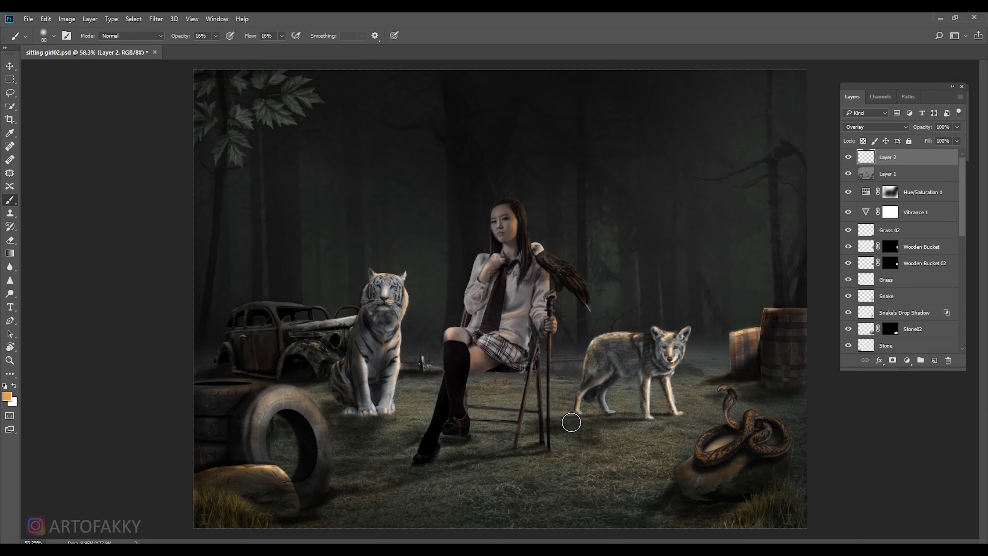
scroll(486, 370, "down", 2)
scroll(452, 353, "up", 1)
scroll(441, 270, "up", 5)
left_click_drag(215, 35, 221, 48)
key("bracketleft")
key("bracketleft")
key("bracketleft")
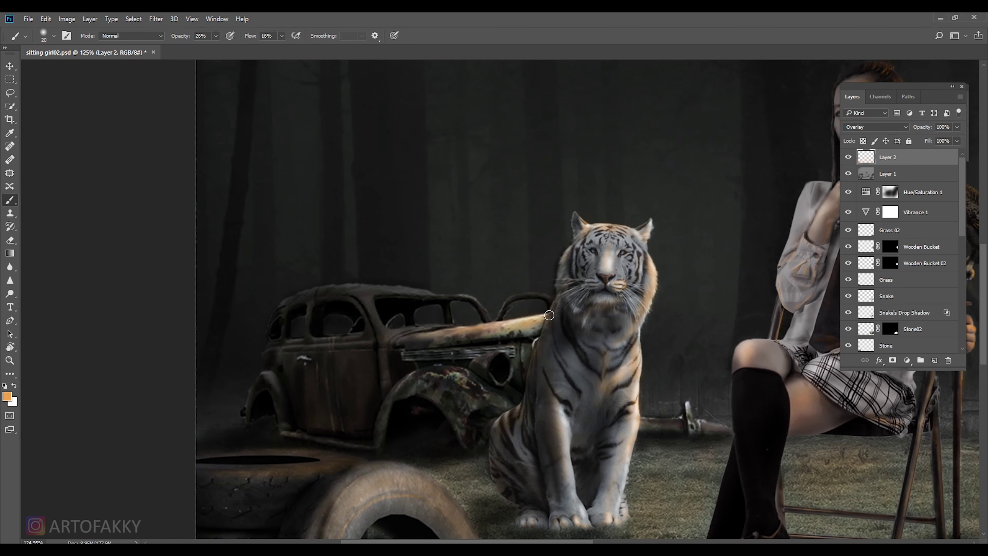
left_click_drag(281, 36, 288, 50)
key("bracketleft")
key("bracketleft")
key("bracketleft")
key("bracketright")
key("bracketright")
key("bracketright")
left_click_drag(451, 372, 465, 385)
mouse_move(694, 415)
left_mouse_down()
mouse_move(696, 426)
mouse_move(647, 421)
left_mouse_up()
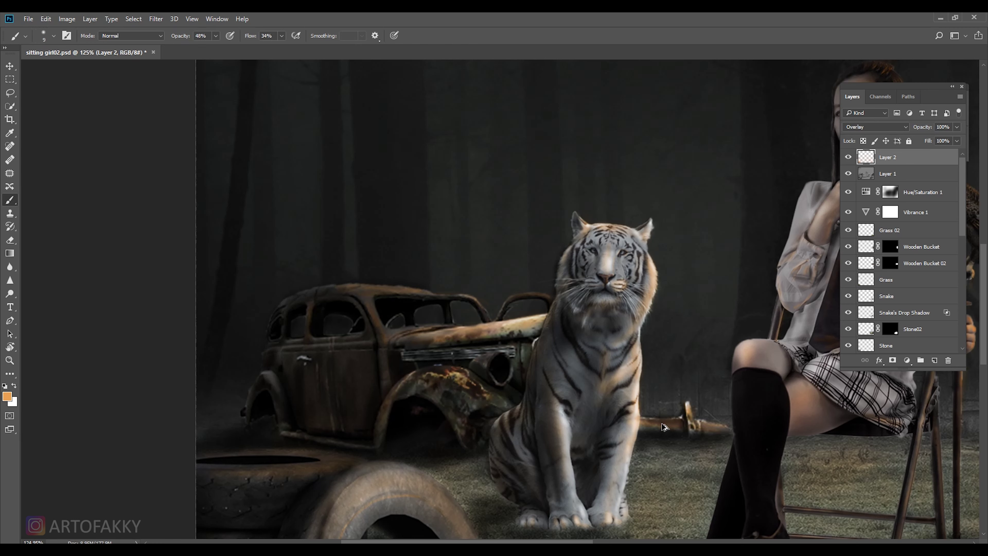
Paint warm glow on the grass right of the tire at 28% opacity, then fit the image.
key("ctrl+0")
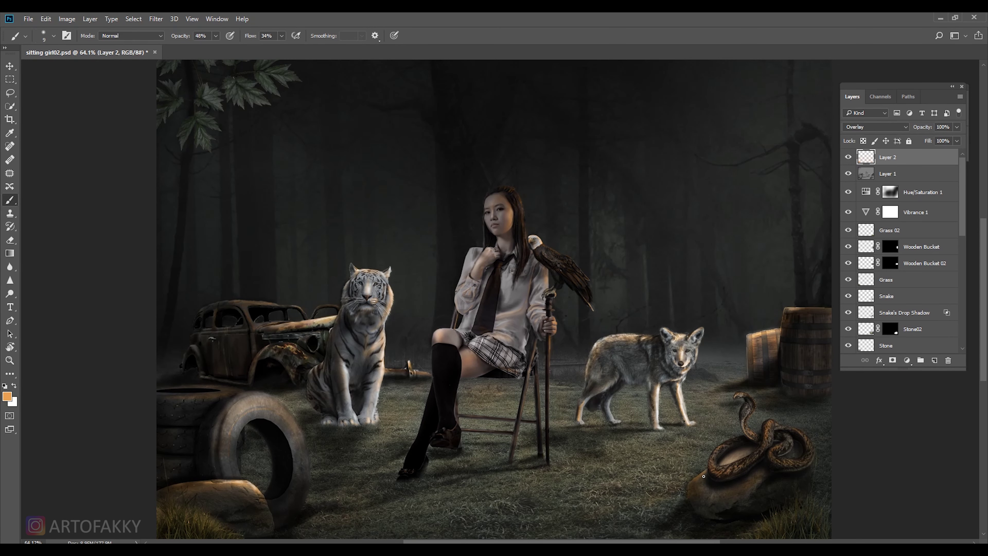
scroll(245, 450, "up", 3)
key("2")
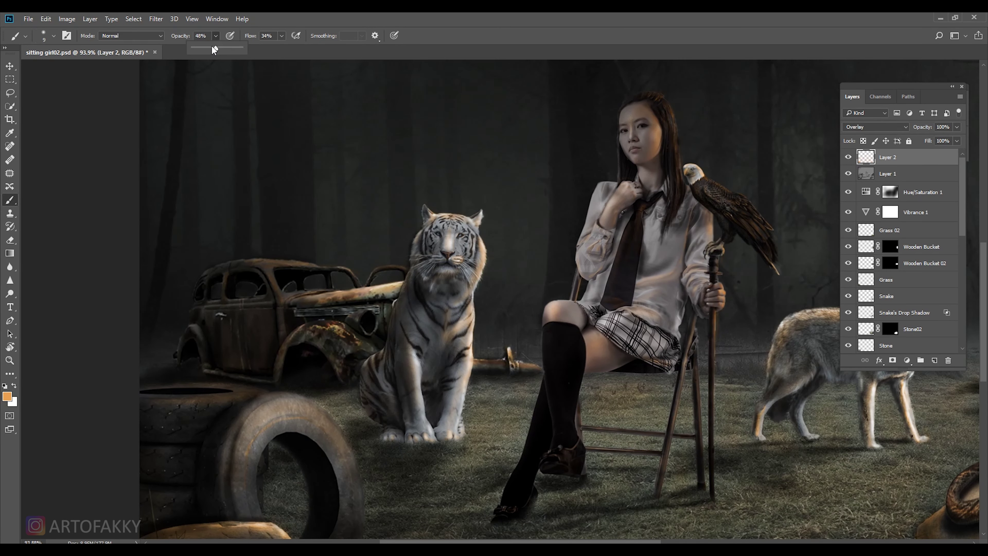
key("8")
key("bracketright")
key("bracketright")
key("bracketright")
scroll(269, 444, "up", 3)
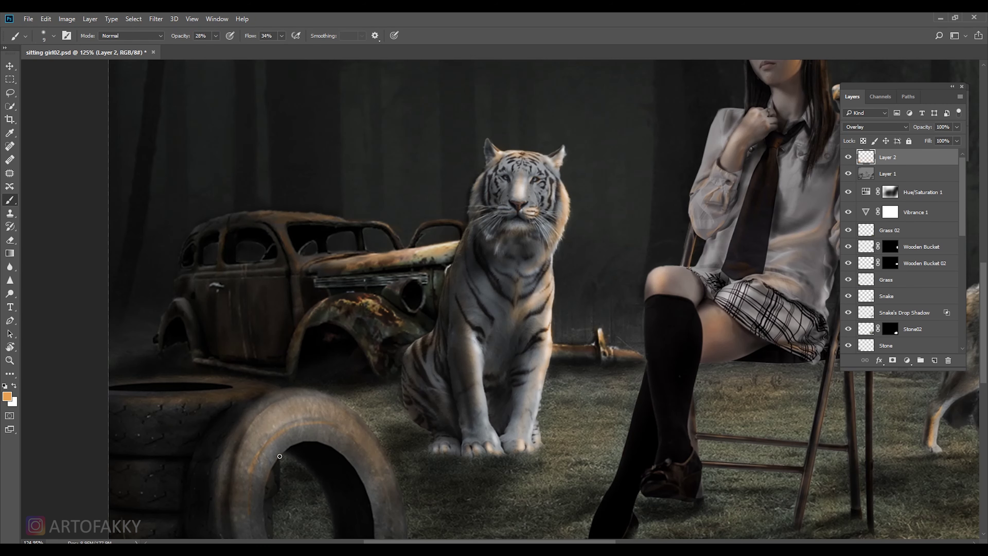
scroll(293, 442, "down", 5)
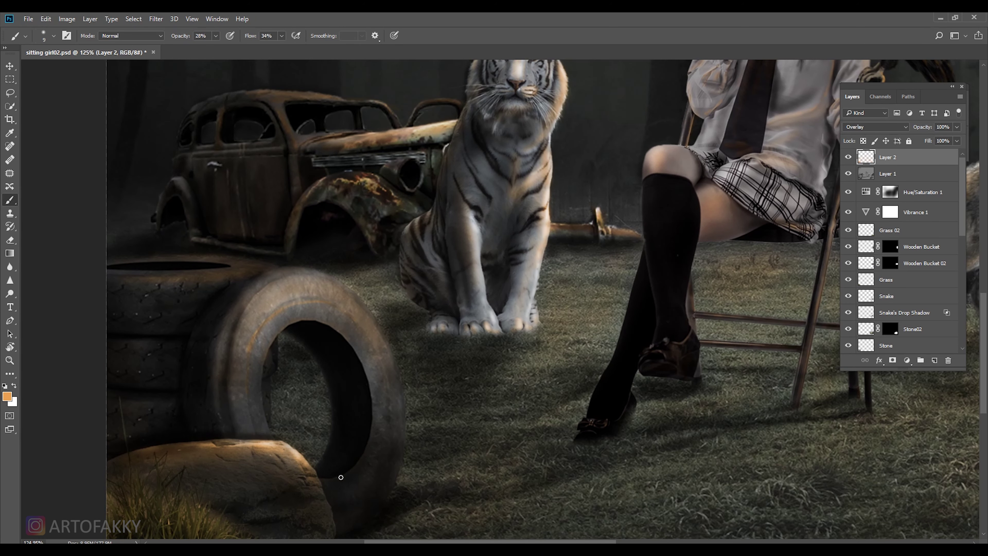
key("bracketright")
key("bracketright")
key("bracketright")
left_click_drag(399, 481, 406, 469)
key("bracketleft")
key("bracketleft")
key("bracketleft")
key("ctrl+0")
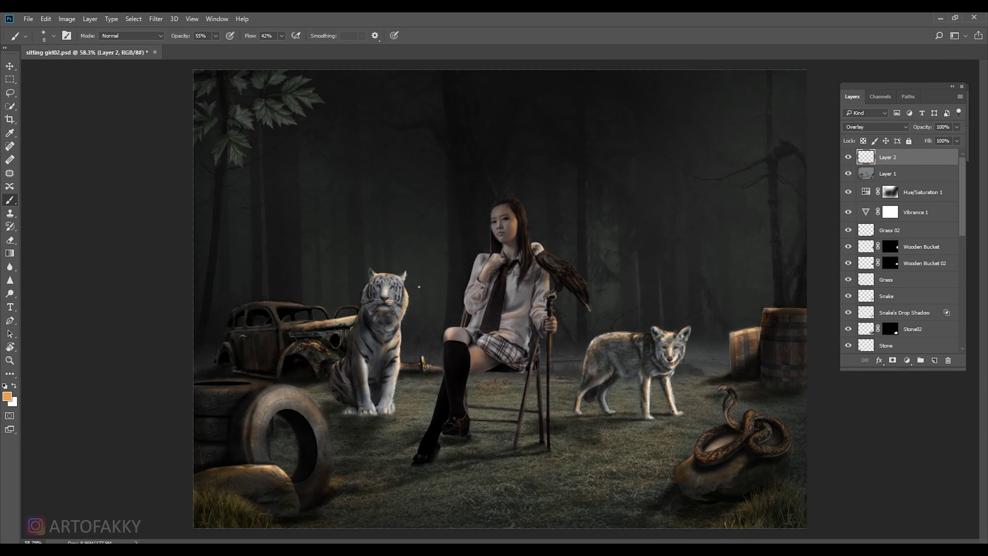
key("alt+bracketleft")
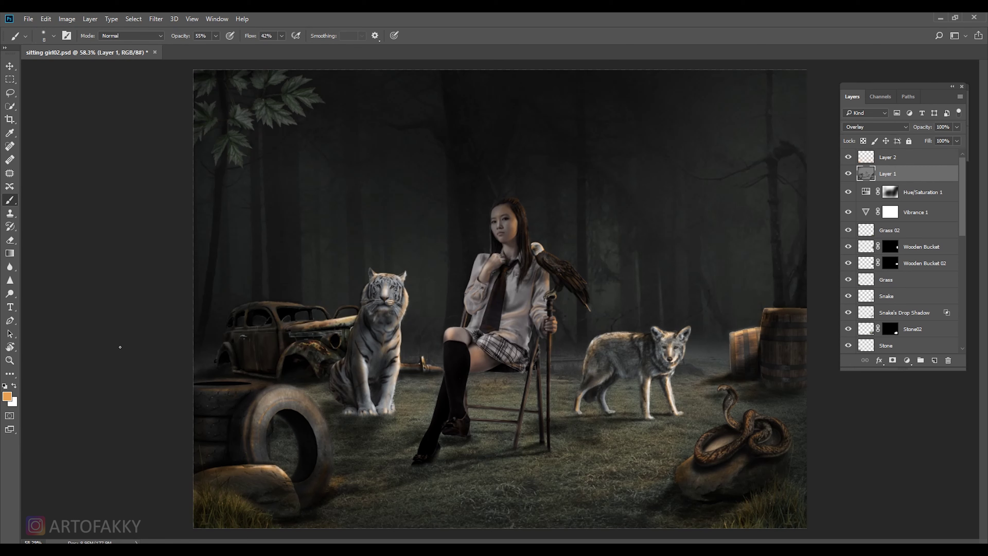
key("e")
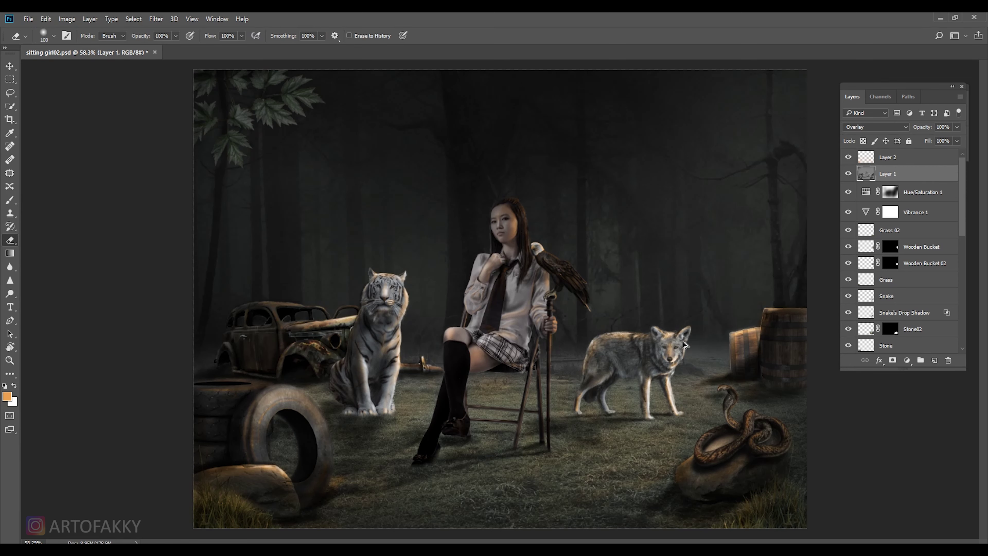
left_click(241, 36)
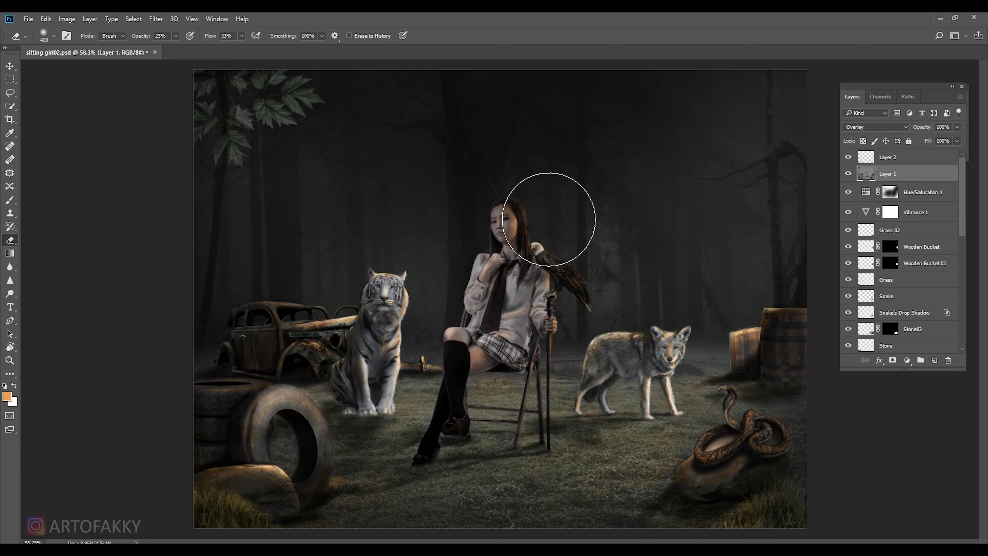
key("b")
key("alt+bracketright")
scroll(552, 286, "up", 2)
scroll(552, 286, "up", 1)
key("bracketleft")
scroll(436, 230, "up", 2)
left_click(407, 231)
Warm the upper-left leaves with orange at 51% opacity.
scroll(361, 327, "down", 5)
scroll(538, 215, "up", 6)
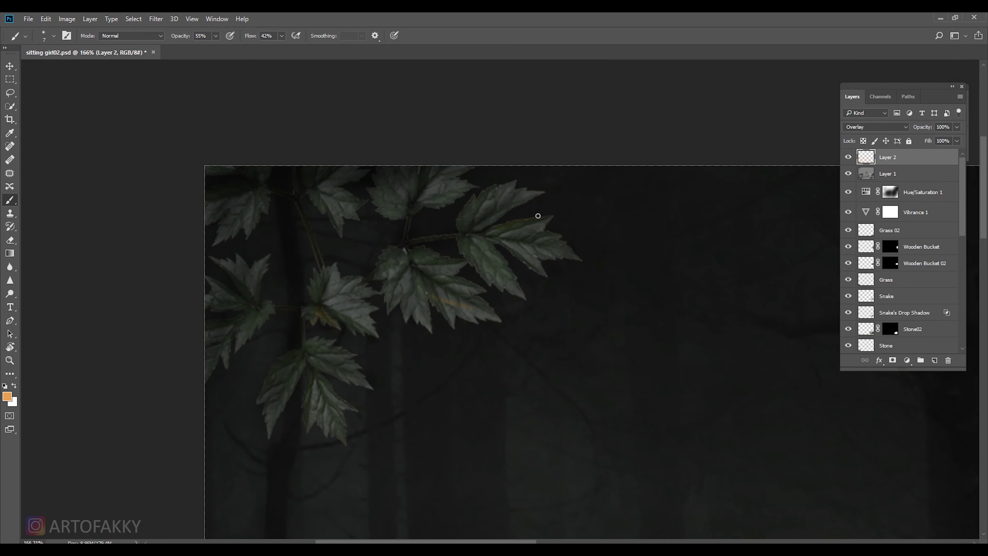
key("3")
key("7")
key("bracketleft")
left_click_drag(217, 47, 222, 47)
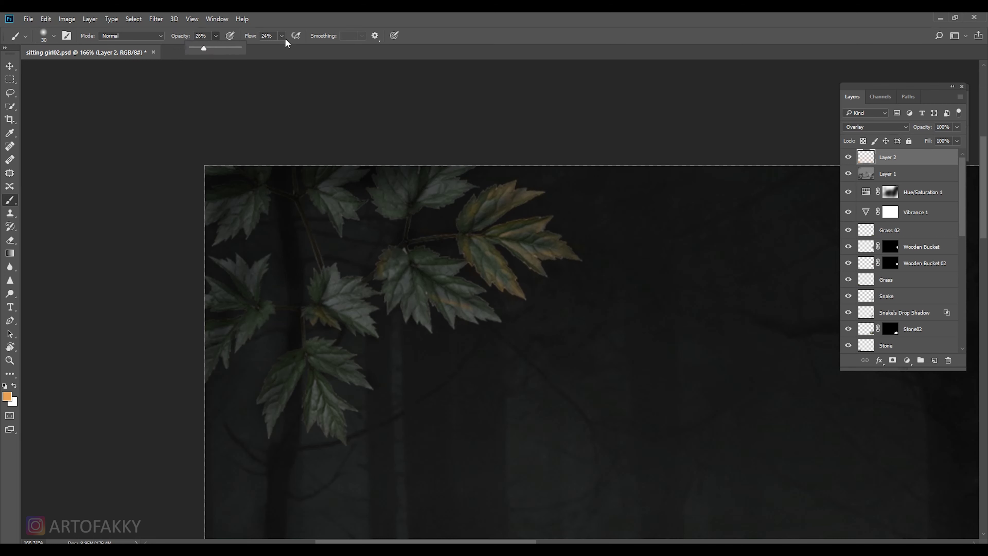
mouse_move(343, 271)
left_mouse_down()
mouse_move(346, 309)
mouse_move(304, 384)
mouse_move(342, 357)
mouse_move(230, 338)
mouse_move(249, 267)
mouse_move(356, 223)
mouse_move(249, 228)
mouse_move(469, 173)
left_mouse_up()
Brighten two leaves with white strokes at 61% opacity.
key("bracketleft")
key("bracketright")
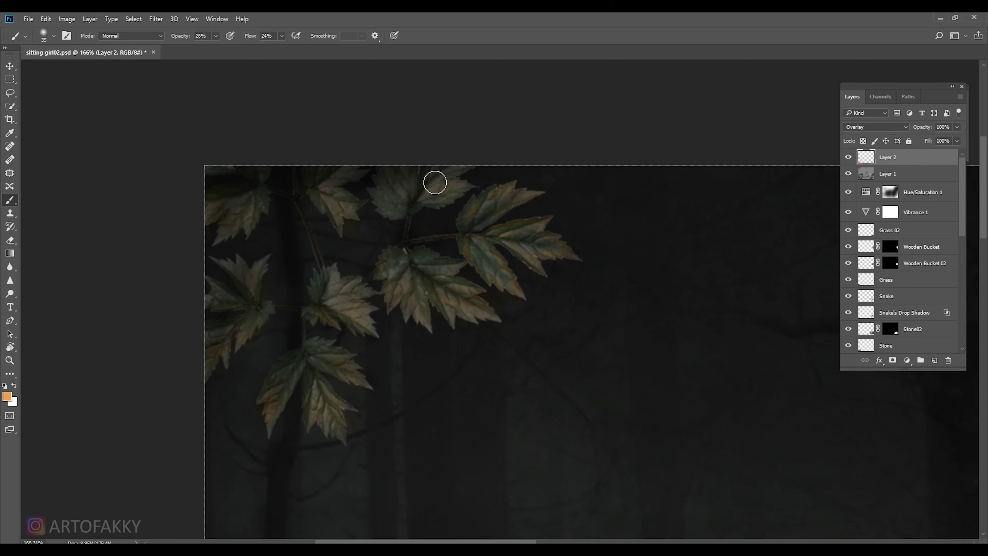
scroll(469, 173, "down", 5)
scroll(335, 219, "up", 2)
scroll(431, 186, "up", 1)
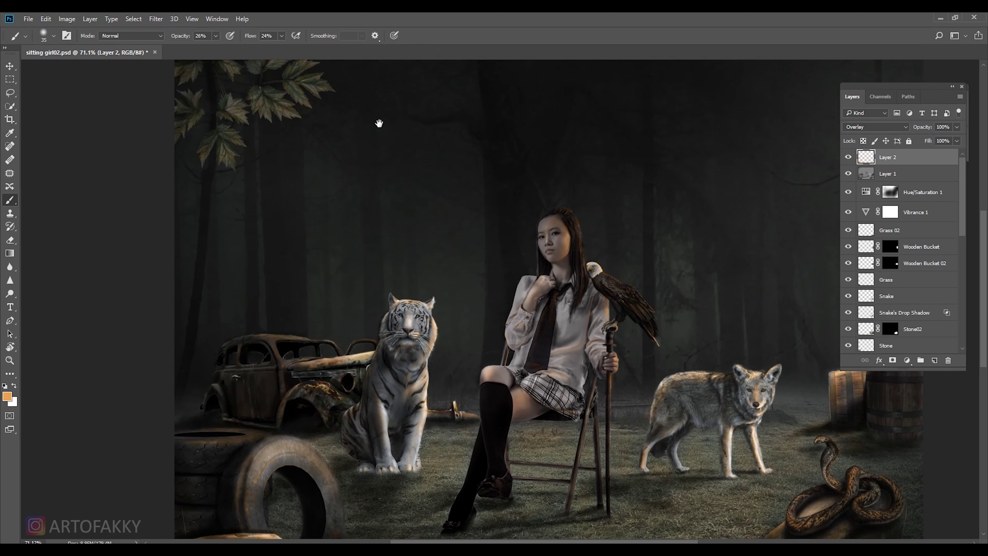
key("x")
scroll(427, 183, "up", 1)
scroll(325, 218, "up", 1)
key("6")
key("1")
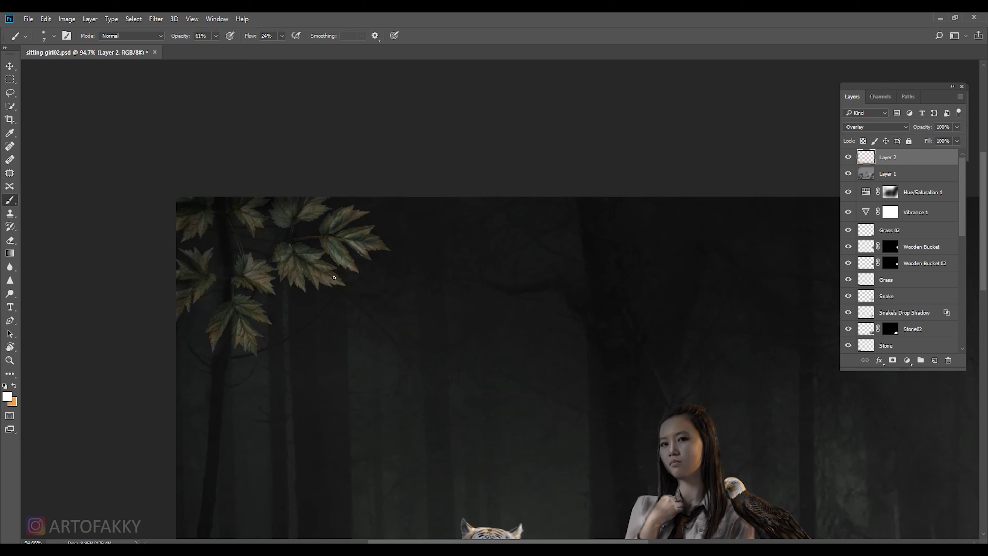
left_click_drag(262, 278, 272, 290)
key("bracketright")
key("bracketright")
key("bracketright")
left_click_drag(251, 333, 249, 336)
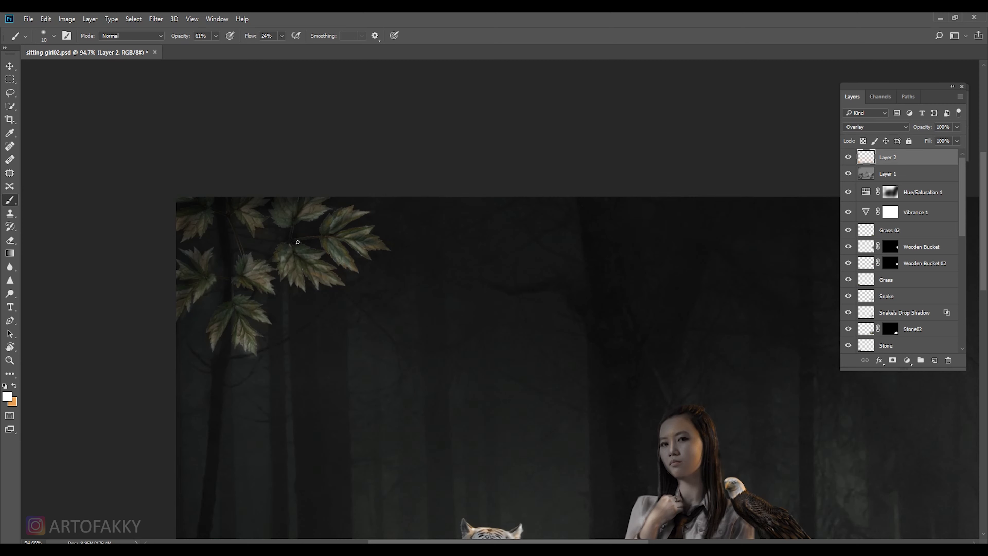
Make Layer 1 the active layer in the Layers panel.
key("bracketright")
scroll(464, 271, "down", 5)
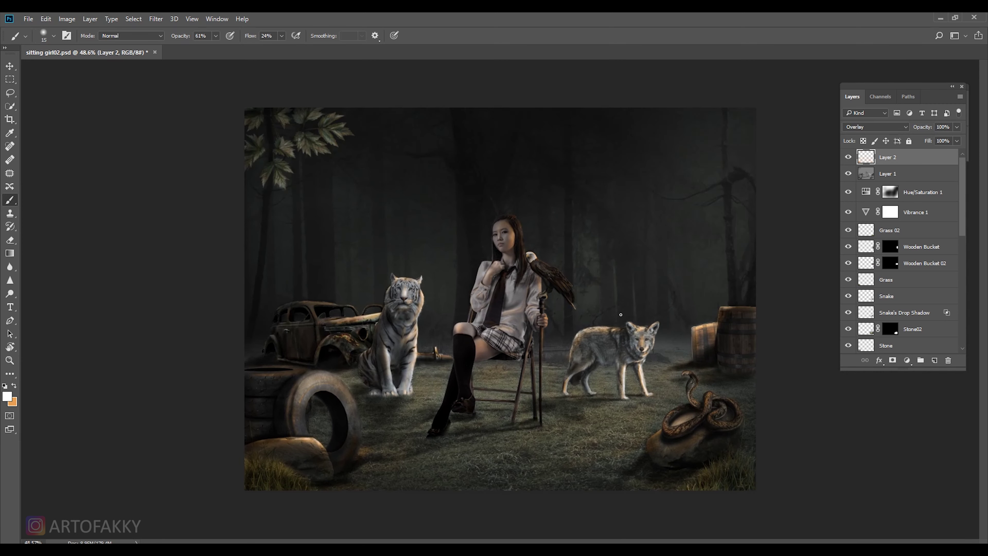
scroll(664, 378, "up", 3)
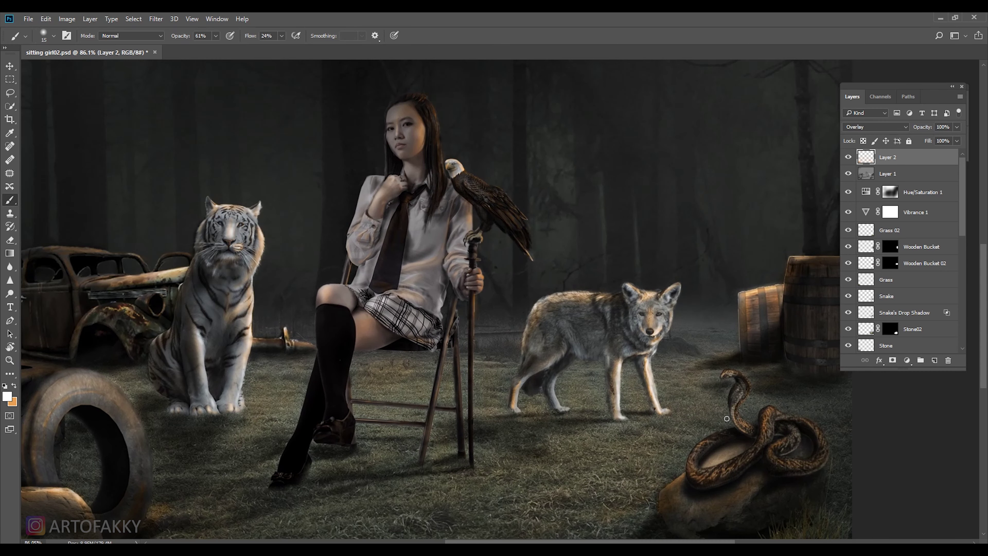
left_click(888, 174)
Set the Dodge tool to Midtones at 58% exposure, zoomed in on the coyote and snake.
left_click(9, 293)
scroll(704, 425, "up", 1)
left_click_drag(704, 425, 481, 394)
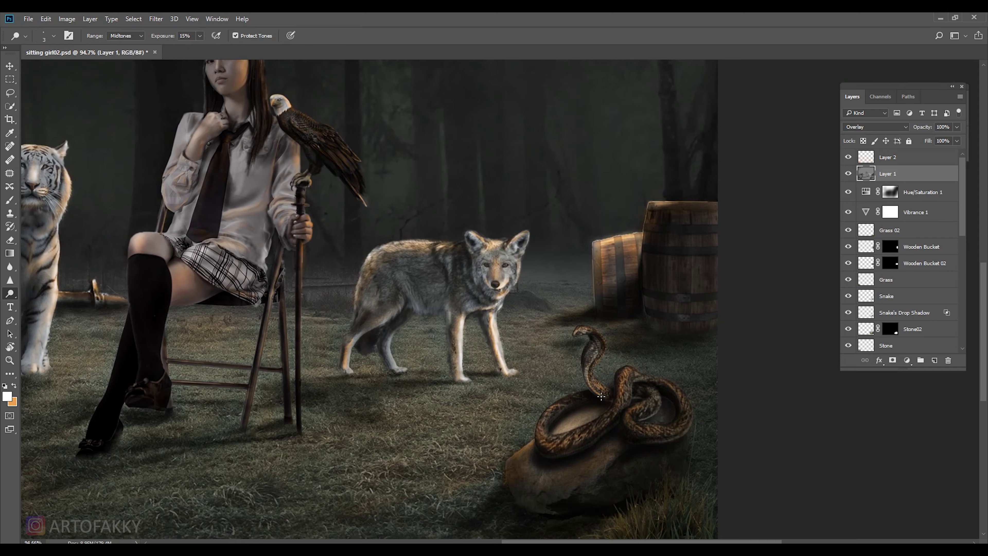
scroll(582, 309, "up", 4)
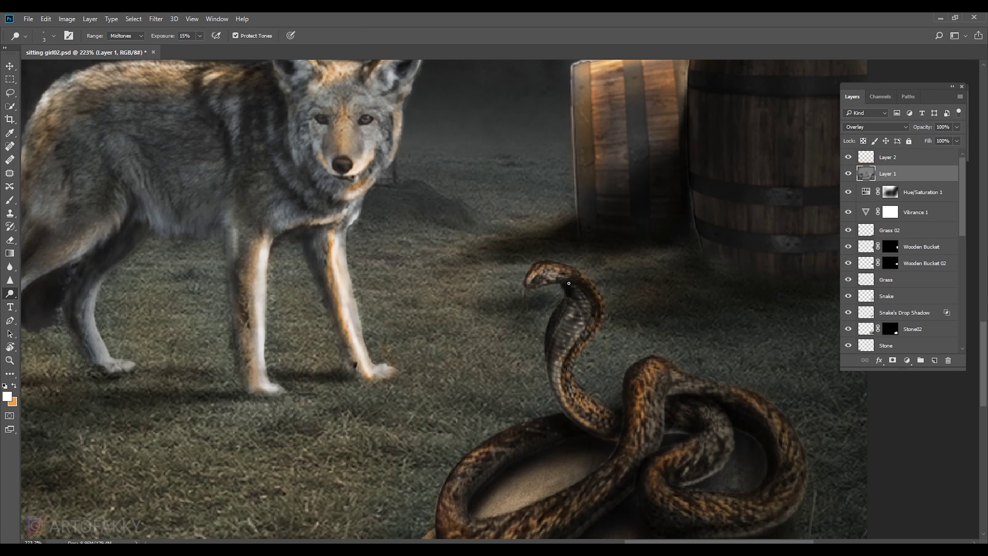
key("bracketleft")
key("5")
key("8")
Dodge highlights onto the snake's neck and coils with a smaller brush.
left_click_drag(571, 355, 573, 385)
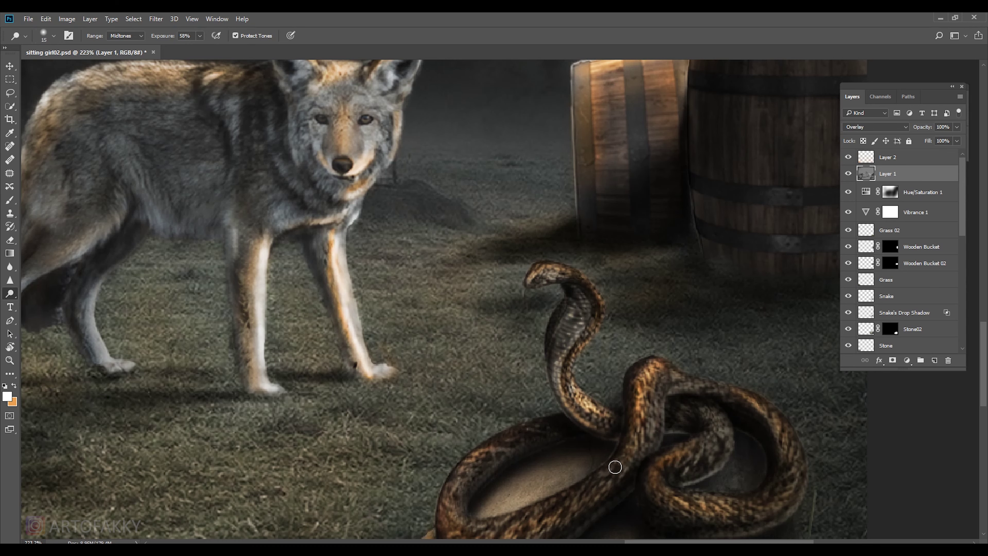
scroll(583, 448, "down", 2)
scroll(525, 421, "down", 2)
scroll(483, 449, "down", 2)
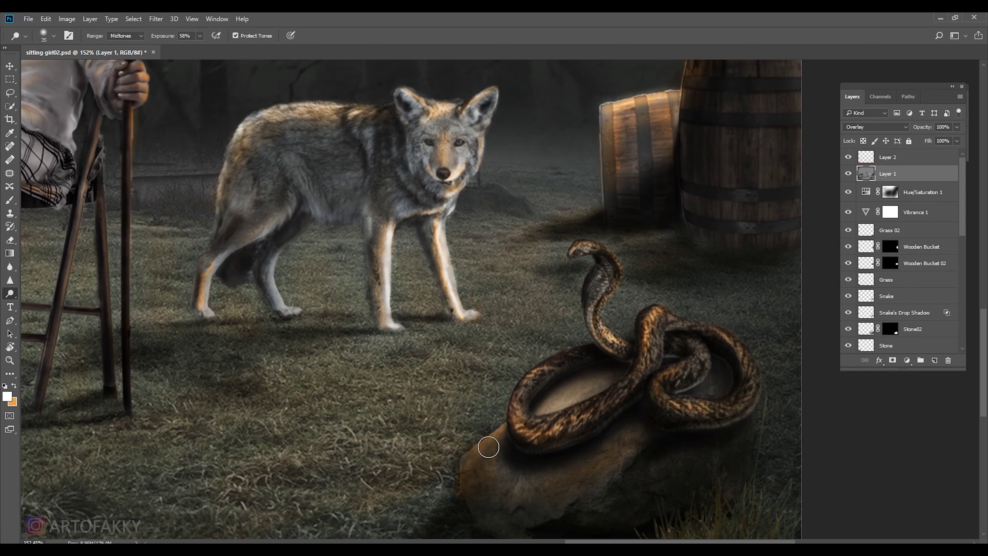
key("bracketleft")
key("bracketleft")
scroll(598, 466, "down", 2)
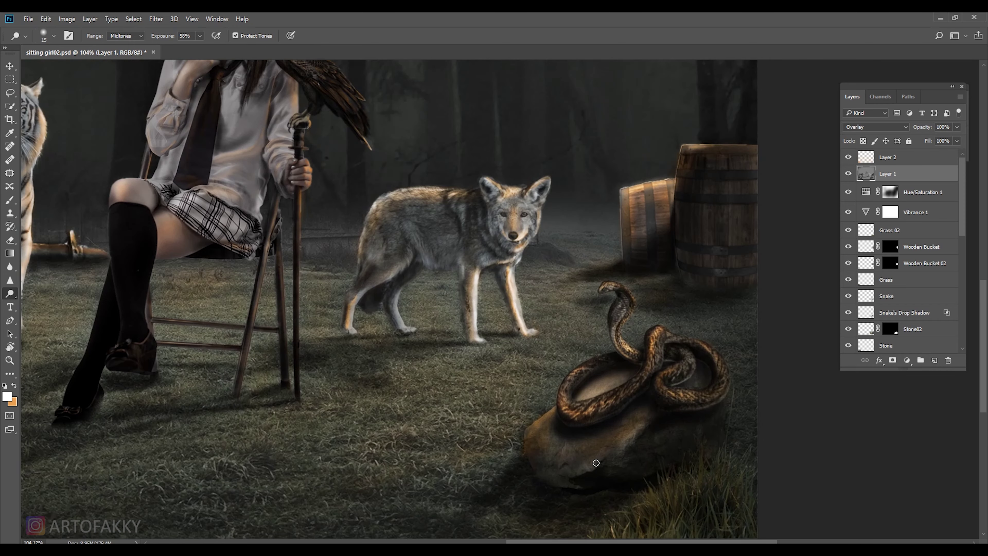
scroll(680, 487, "up", 2)
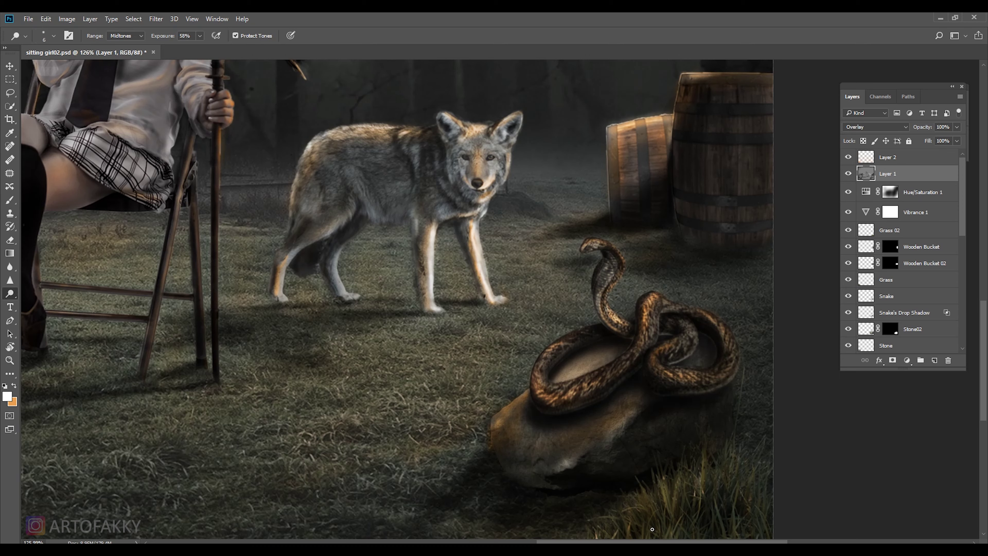
scroll(425, 383, "left", 10)
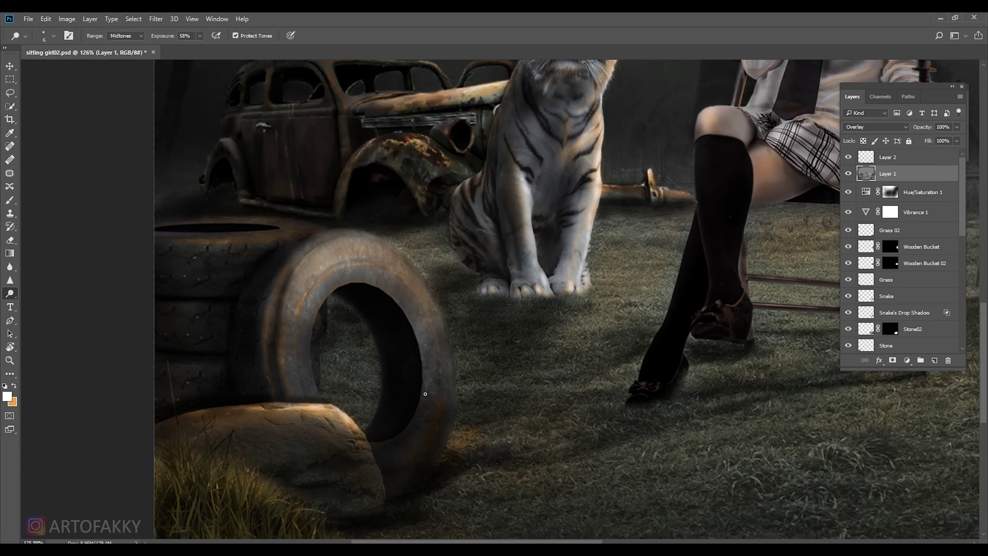
Dodge the rock and the grass beside it at 100% exposure.
left_click_drag(201, 38, 228, 48)
key("bracketright")
mouse_move(344, 445)
left_mouse_down()
mouse_move(274, 477)
mouse_move(315, 452)
mouse_move(247, 469)
left_mouse_up()
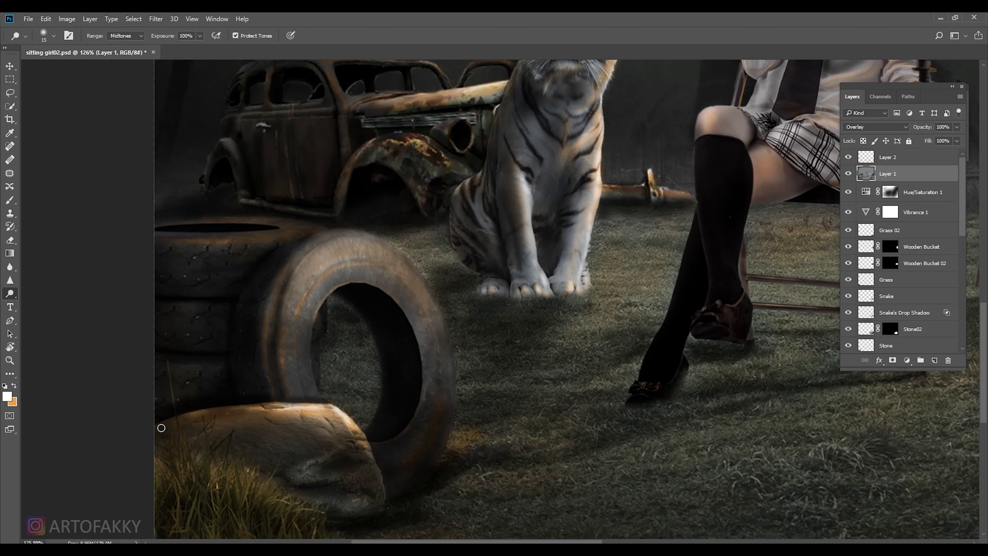
key("bracketleft")
key("bracketleft")
left_click_drag(161, 427, 172, 369)
mouse_move(334, 473)
left_mouse_down()
mouse_move(279, 425)
mouse_move(208, 445)
mouse_move(238, 472)
mouse_move(272, 413)
left_mouse_up()
Brighten the tire's upper outer edges with progressively smaller dodge brushes.
key("bracketleft")
key("bracketleft")
key("bracketleft")
scroll(293, 216, "up", 3)
left_click_drag(362, 169, 296, 214)
key("bracketleft")
key("bracketleft")
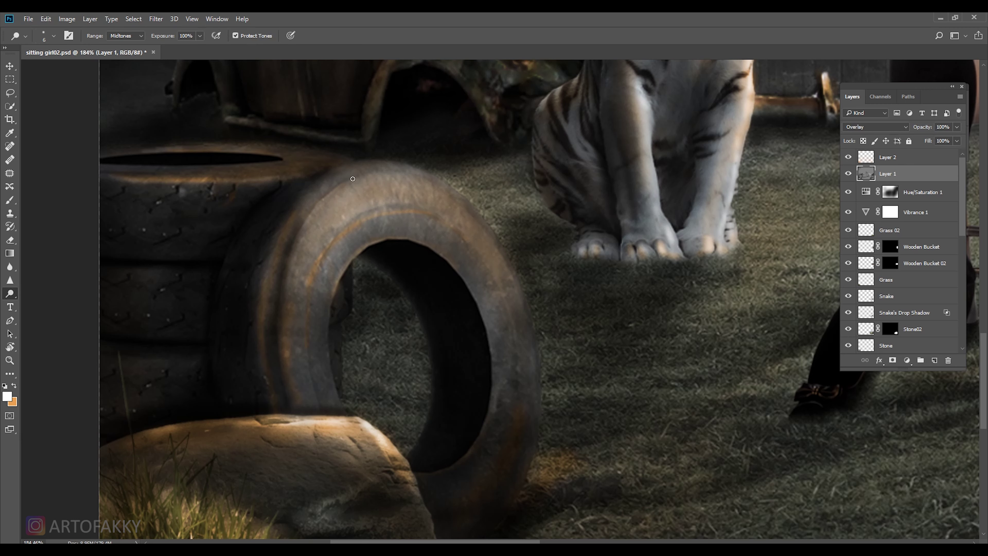
left_click_drag(381, 176, 425, 182)
mouse_move(346, 189)
left_mouse_down()
mouse_move(385, 171)
mouse_move(447, 202)
left_mouse_up()
key("bracketleft")
key("bracketleft")
key("bracketleft")
left_click_drag(385, 174, 429, 178)
scroll(519, 225, "down", 5)
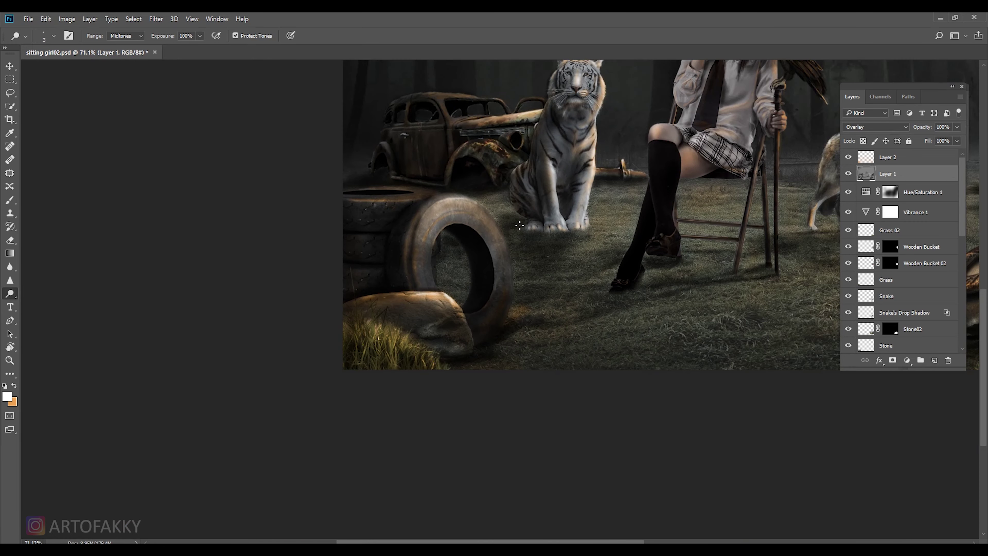
scroll(506, 237, "up", 4)
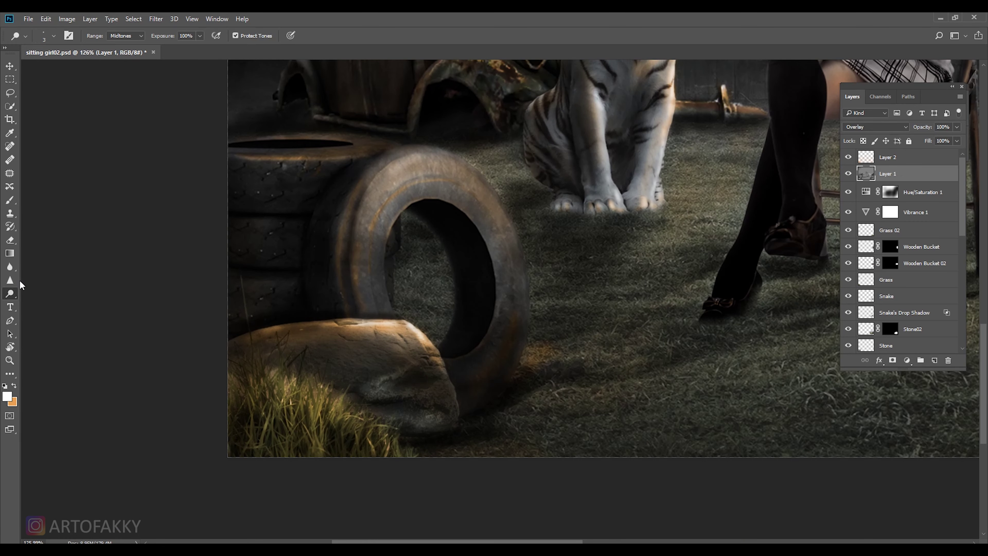
Dodge the tire's inner rim with a larger brush.
key("bracketright")
key("bracketright")
key("bracketright")
left_click_drag(476, 226, 500, 307)
scroll(367, 333, "down", 2)
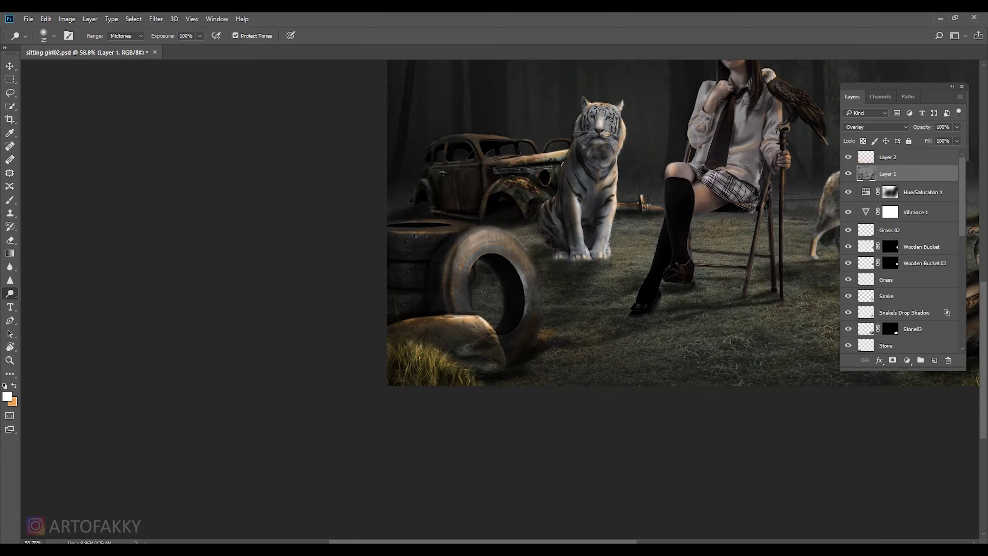
scroll(367, 334, "down", 2)
scroll(366, 333, "up", 1)
scroll(364, 327, "up", 2)
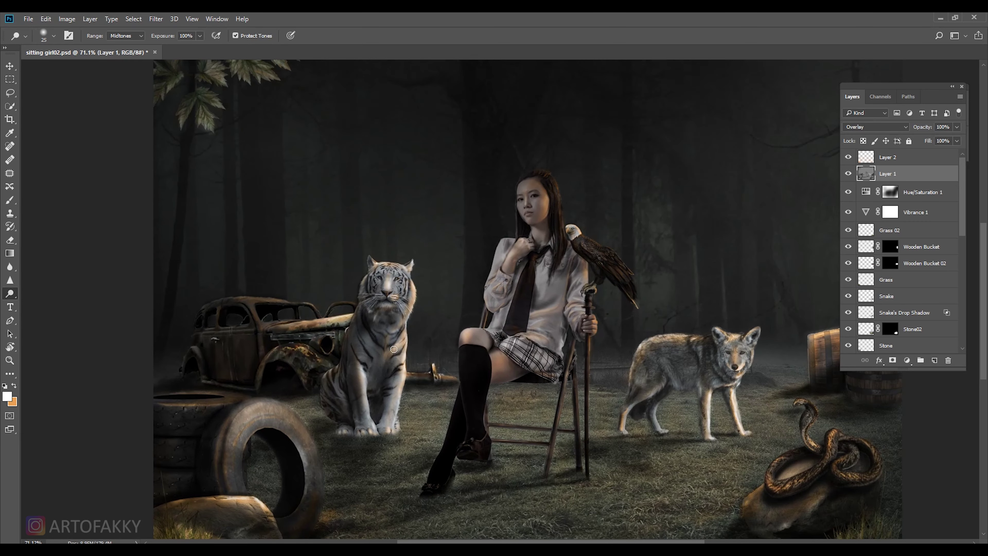
Switch to the Brush tool with orange as the painting colour.
key("b")
key("x")
scroll(433, 382, "down", 1)
scroll(463, 389, "down", 1)
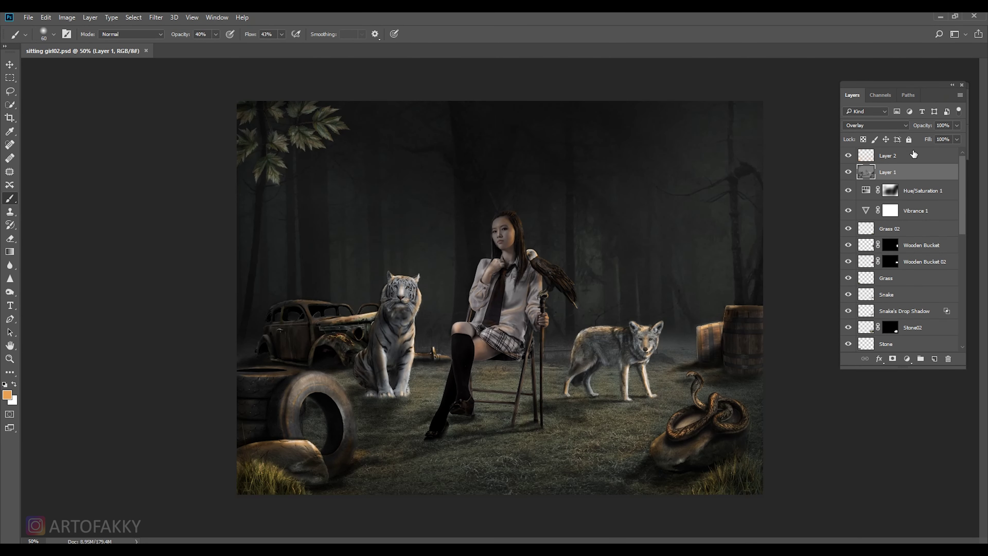
On Layer 2, paint an orange glow in the top-right corner with flow lowered to 17%.
left_click(912, 155)
scroll(808, 243, "up", 2)
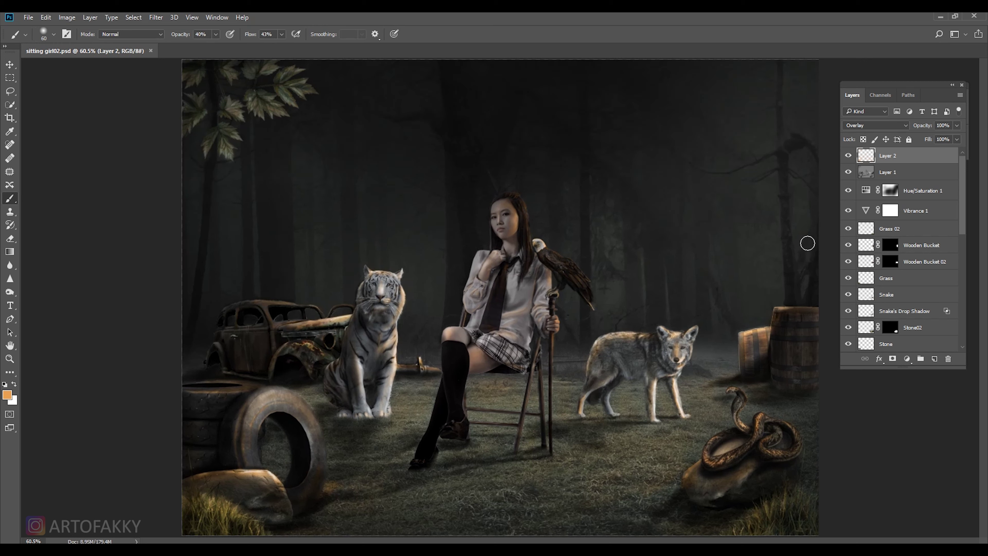
scroll(765, 182, "down", 1)
key("bracketright")
key("bracketright")
key("bracketright")
left_click(765, 97)
left_click(216, 34)
mouse_move(785, 90)
left_mouse_down()
mouse_move(750, 93)
mouse_move(789, 141)
left_mouse_up()
left_click(282, 34)
left_click(216, 35)
left_click_drag(267, 46, 194, 46)
Spread the orange glow across the upper forest and warm the grass under the chair at 60% opacity.
key("bracketright")
key("bracketright")
key("bracketright")
mouse_move(672, 110)
left_mouse_down()
mouse_move(606, 115)
mouse_move(728, 195)
mouse_move(757, 179)
left_mouse_up()
key("bracketright")
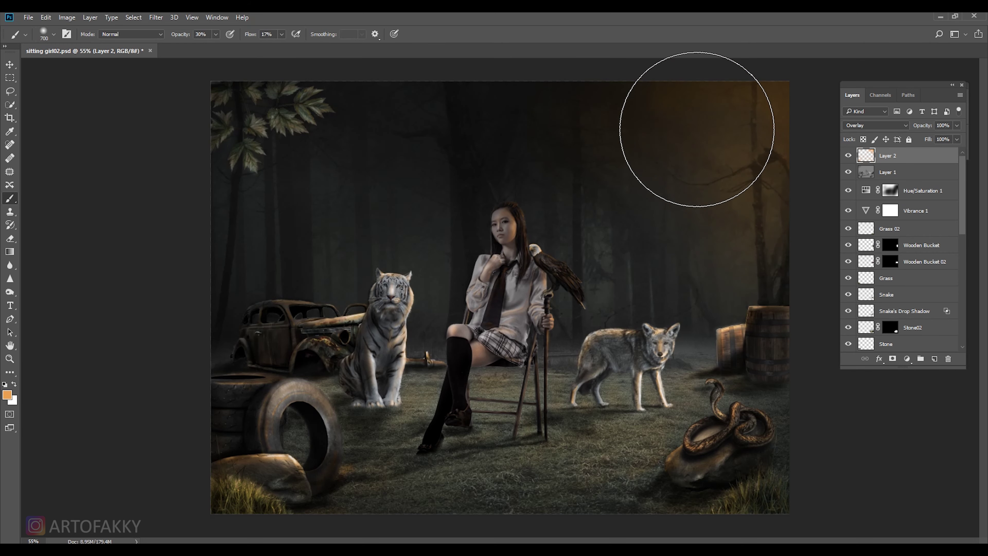
mouse_move(672, 206)
left_mouse_down()
mouse_move(661, 188)
mouse_move(750, 276)
mouse_move(551, 149)
left_mouse_up()
left_click_drag(216, 34, 204, 47)
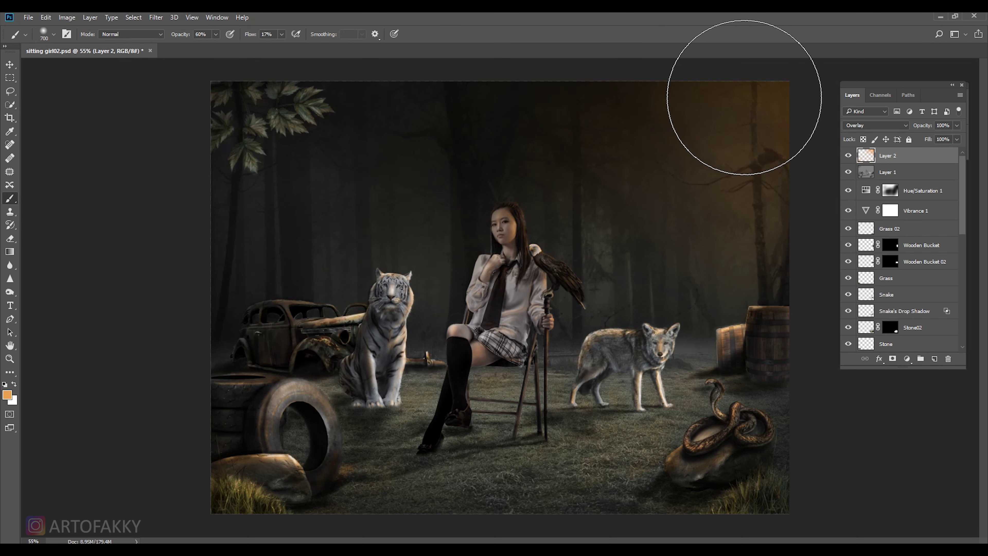
left_click_drag(553, 454, 523, 481)
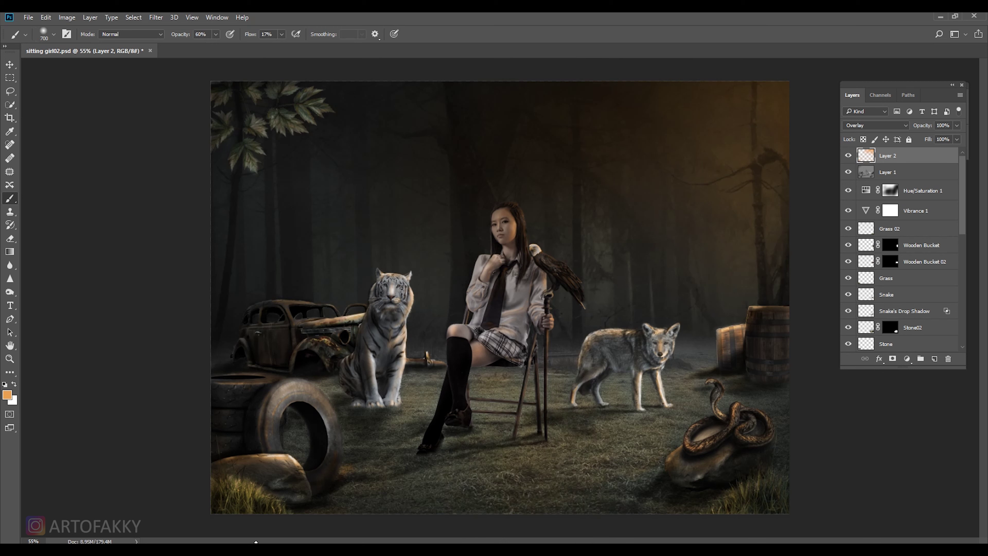
Lighten the upper-right tree area with white at about 75% opacity.
left_click(14, 385)
key("bracketleft")
key("bracketleft")
key("bracketleft")
left_click_drag(215, 34, 229, 49)
key("bracketright")
key("bracketright")
key("bracketright")
left_click_drag(782, 68, 739, 144)
mouse_move(281, 34)
left_mouse_down()
mouse_move(282, 46)
mouse_move(206, 46)
left_mouse_up()
left_click(215, 34)
key("bracketright")
key("bracketright")
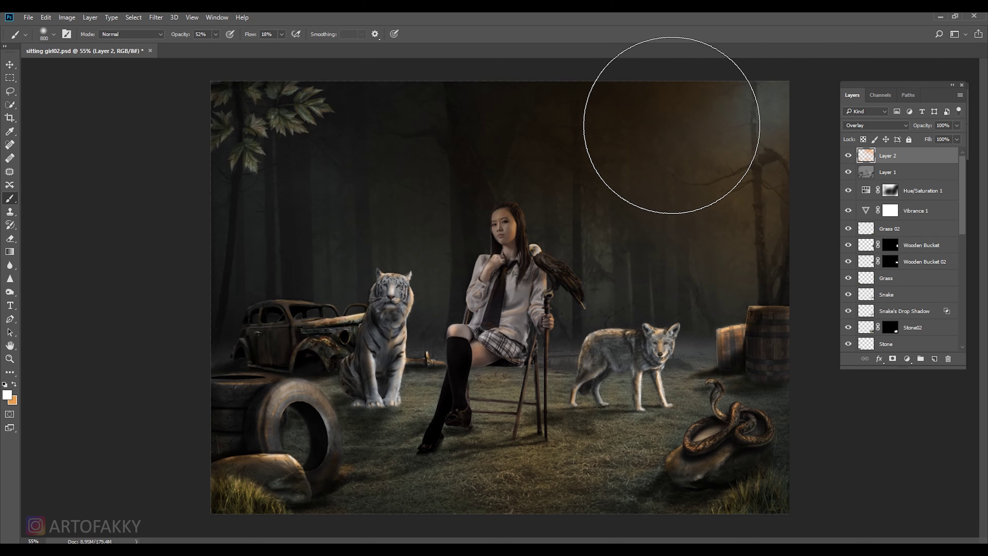
Fit the whole image in the window and save the document.
key("ctrl+minus")
key("v")
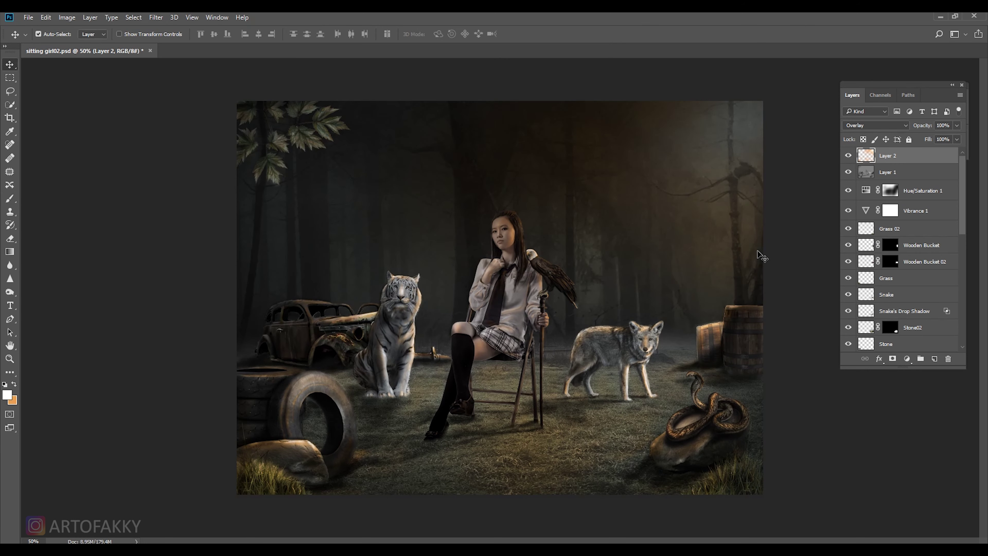
key("b")
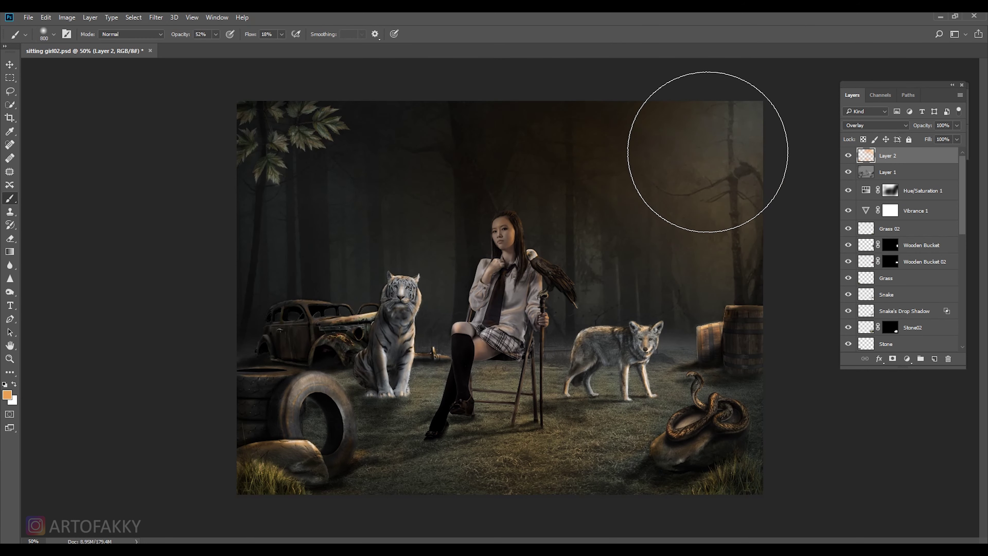
key("v")
key("e")
key("bracketright")
key("bracketright")
key("bracketright")
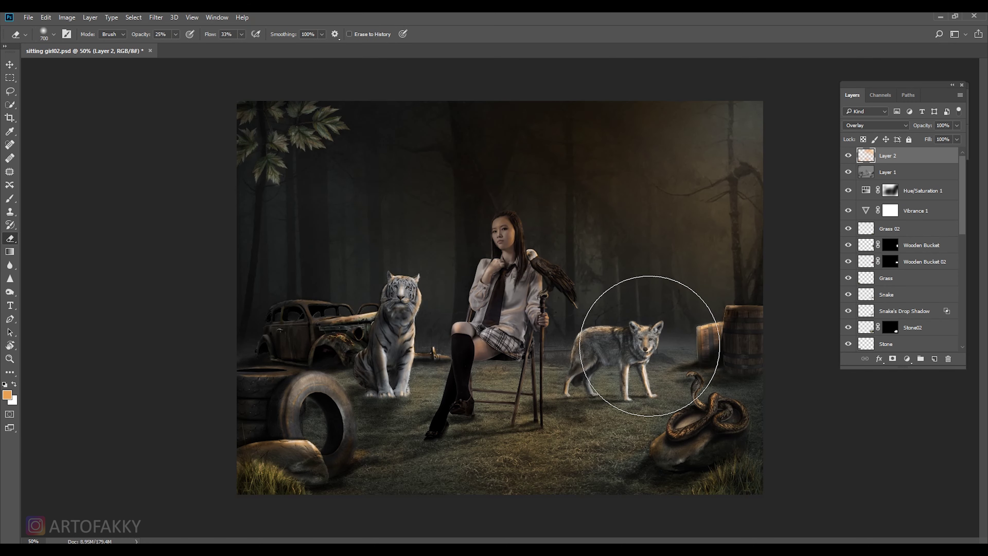
key("v")
key("ctrl+s")
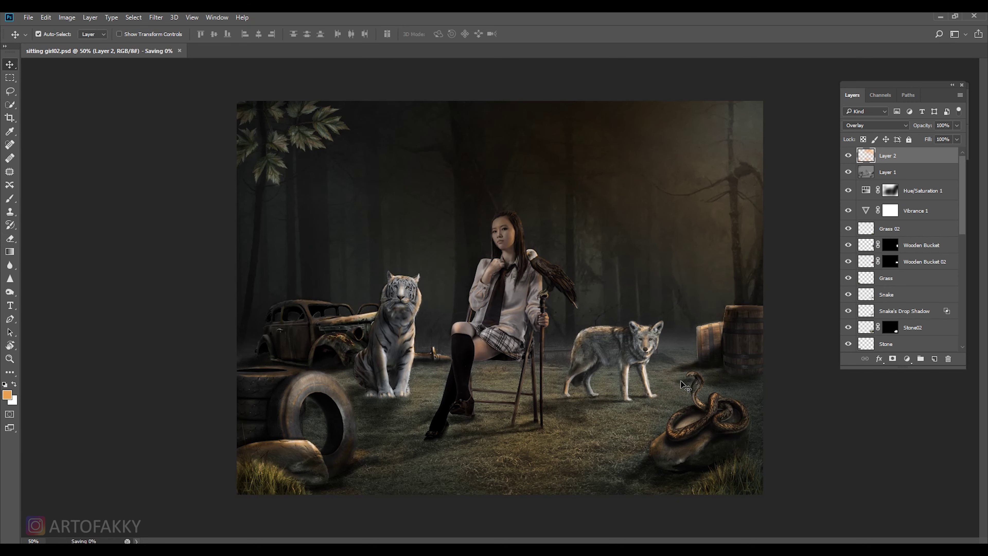
Add a Photo Filter layer tinted dark brown #50330a at 100% density.
key("b")
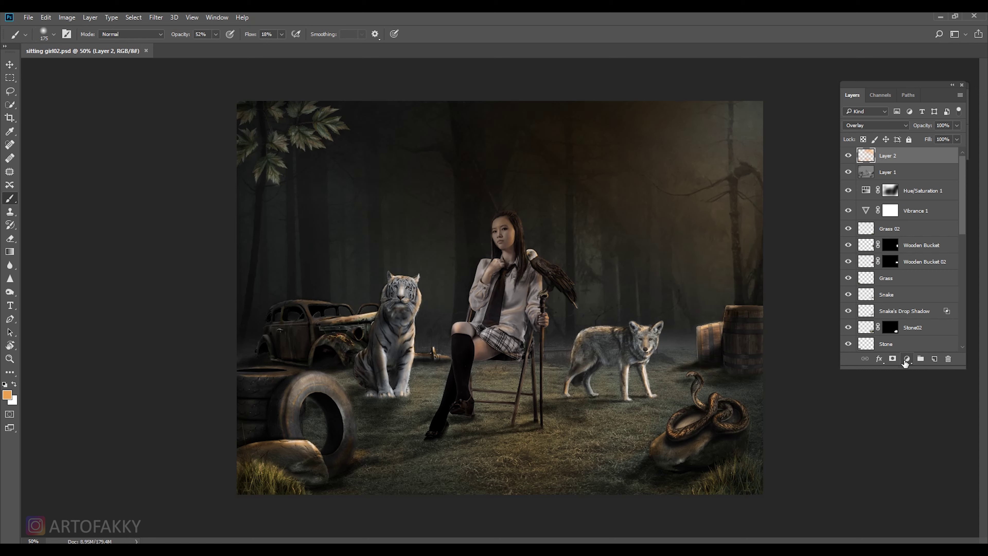
left_click(906, 359)
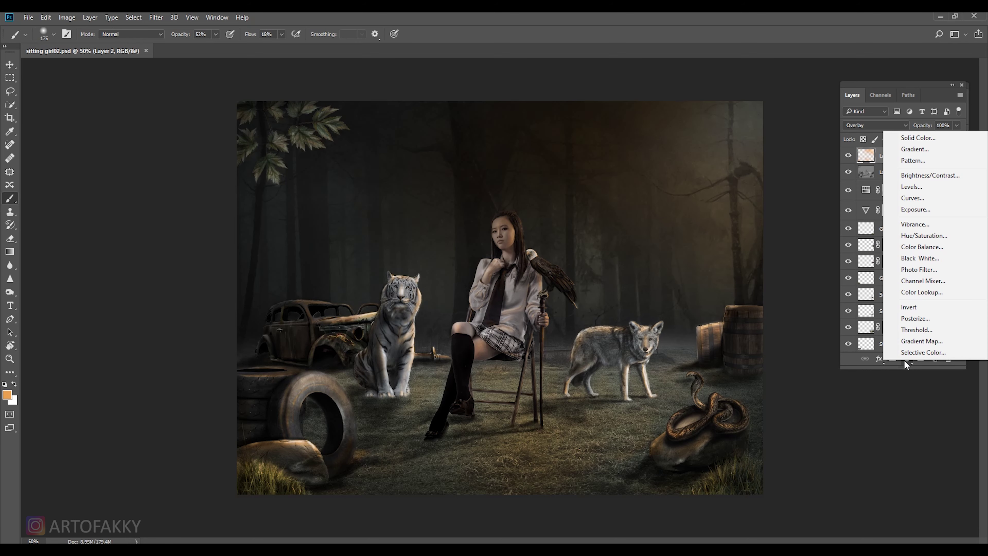
left_click(913, 270)
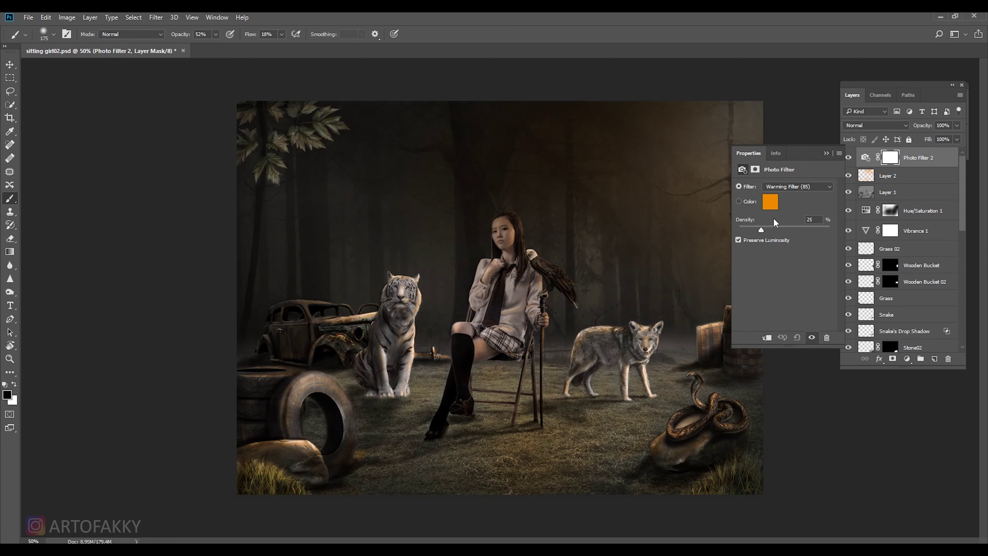
left_click(770, 203)
left_click(708, 274)
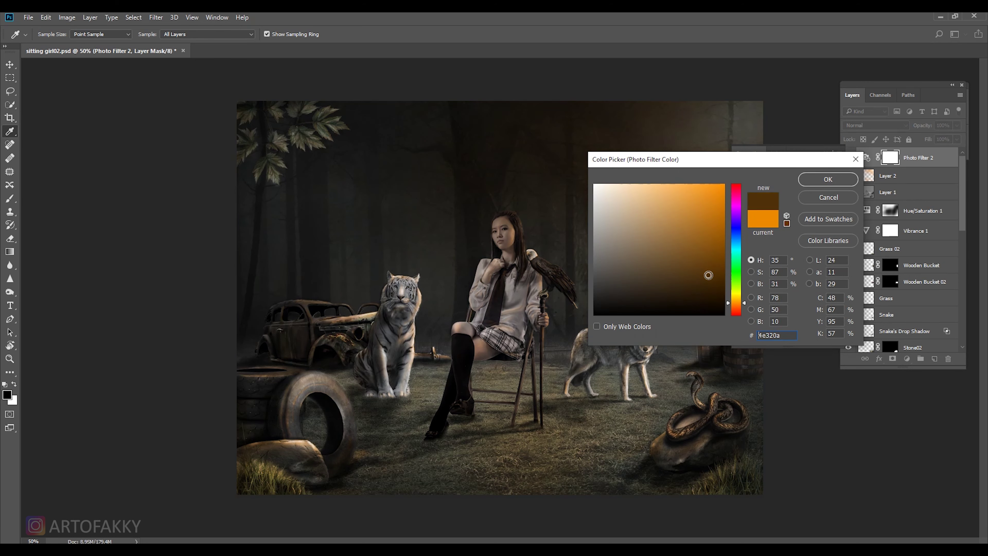
left_click(820, 180)
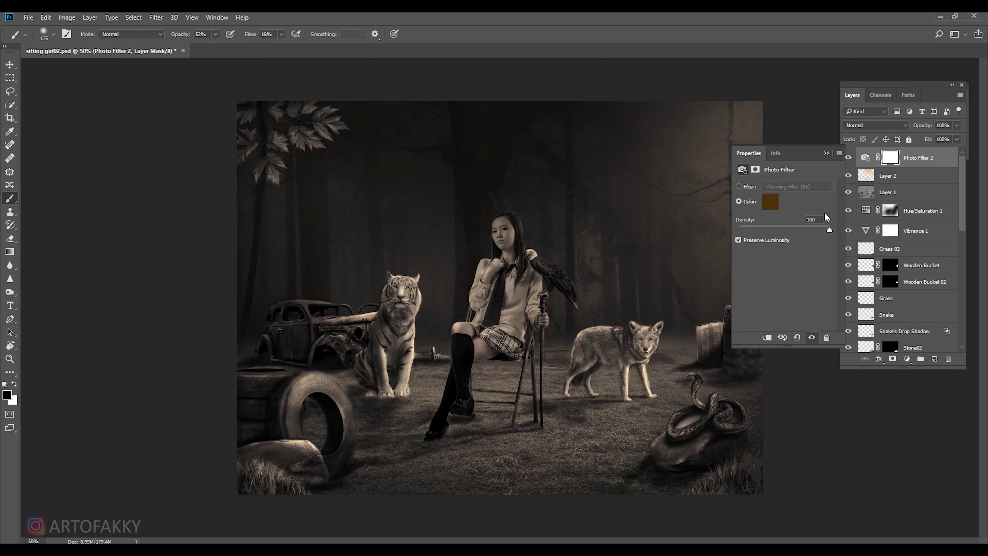
left_click(826, 154)
key("v")
left_click(907, 359)
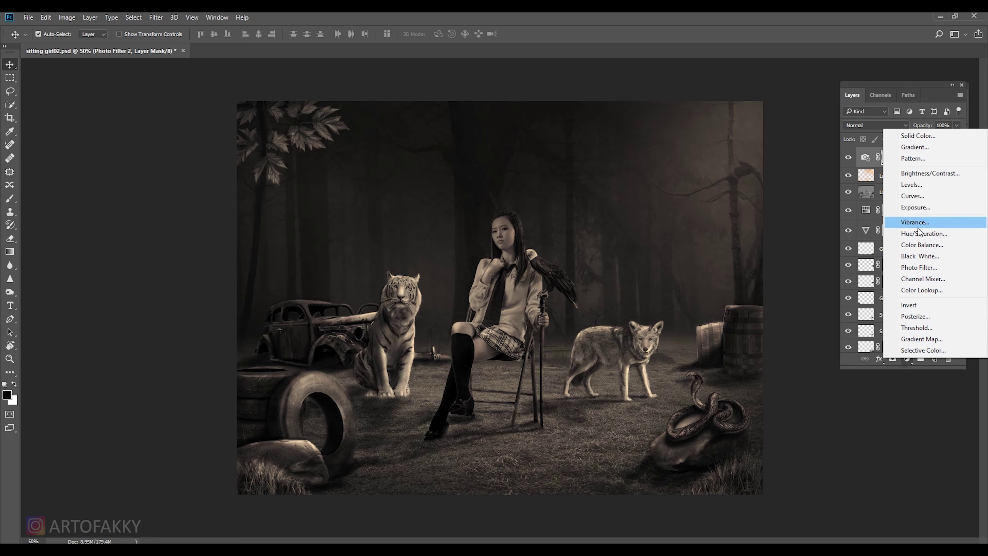
Add a Curves layer with the RGB curve pulled down and Red and Green slightly raised.
left_click(908, 196)
left_click_drag(806, 231, 806, 236)
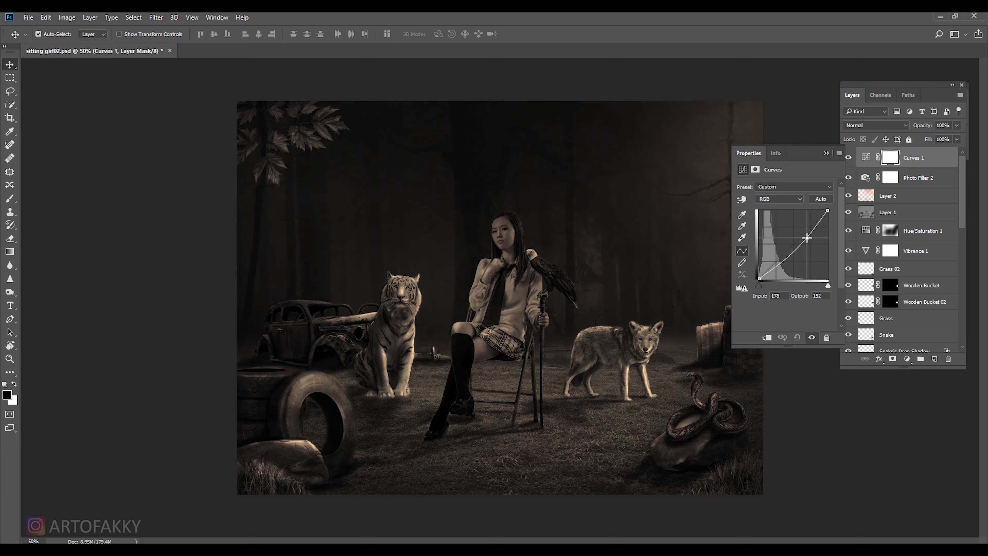
key("alt+3")
key("alt+2")
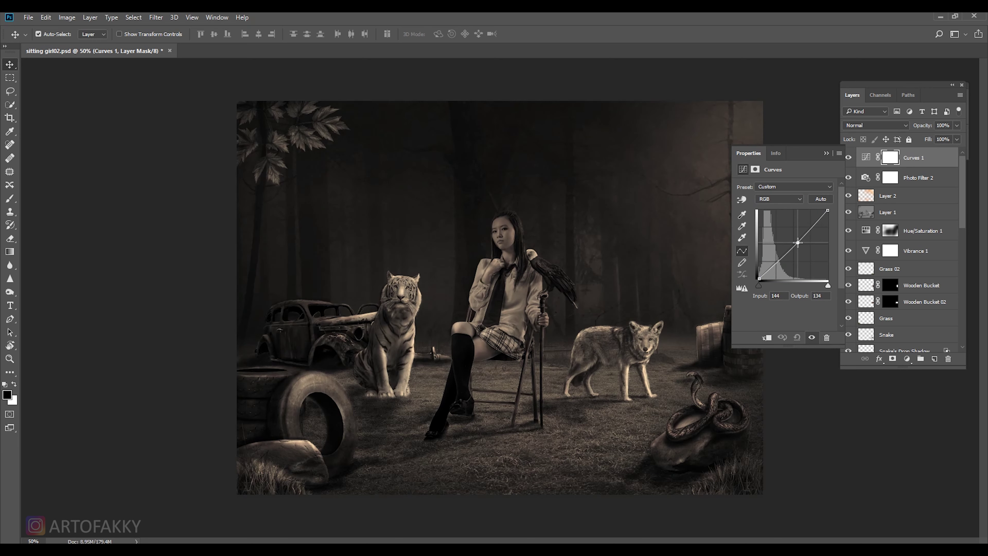
left_click_drag(796, 240, 792, 238)
left_click(779, 199)
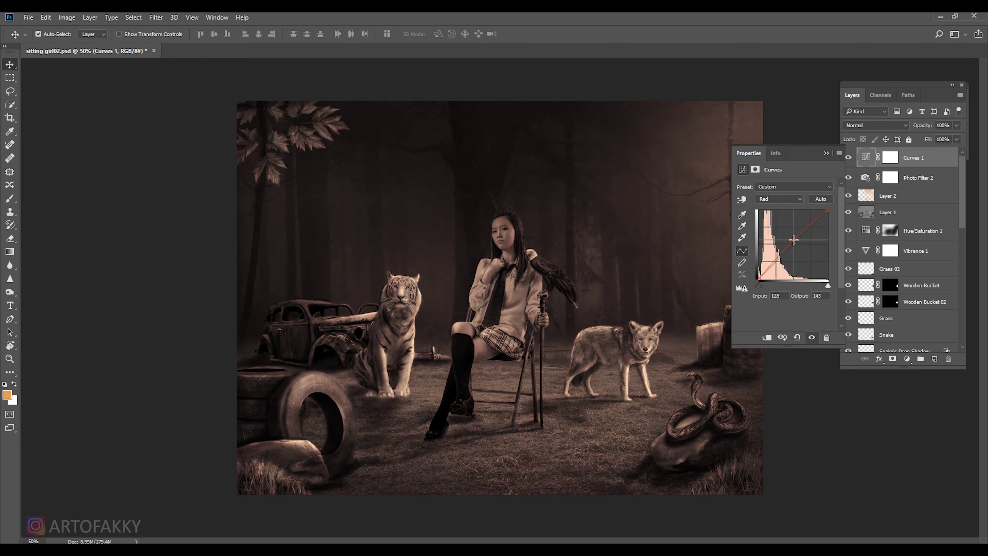
left_click(779, 199)
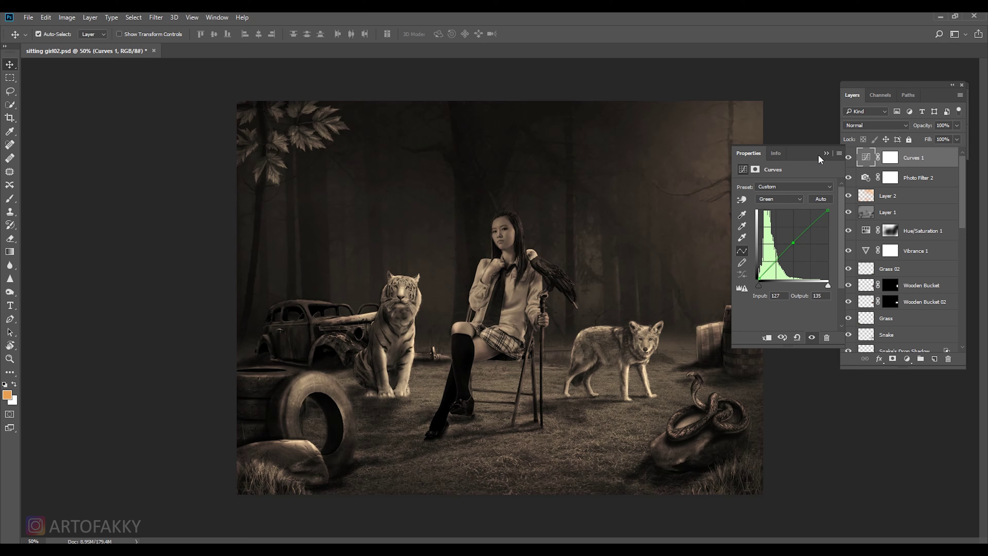
left_click(825, 154)
left_click(889, 157)
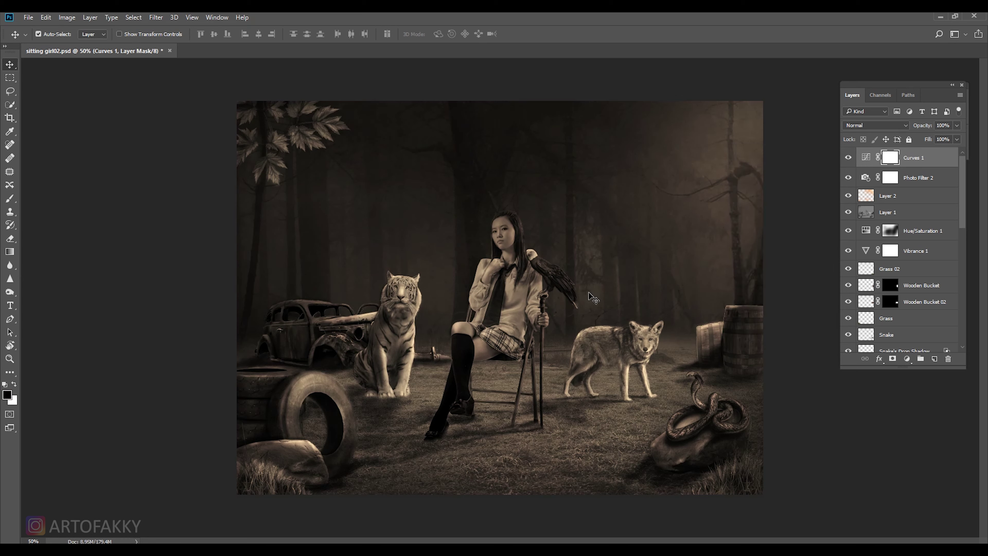
key("b")
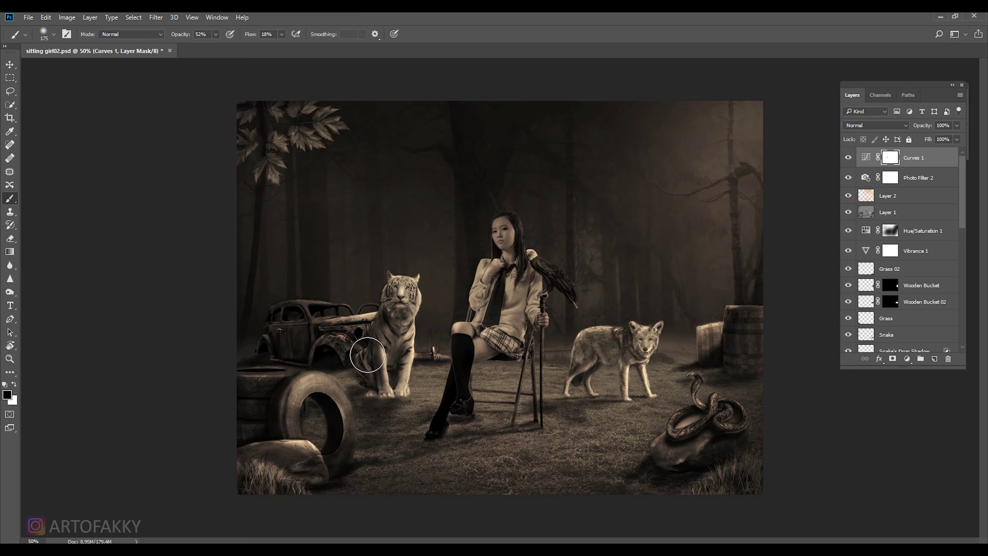
Mask the Curves 1 darkening off the scene's centre with a 500 px soft black brush.
key("bracketright")
key("bracketright")
key("bracketright")
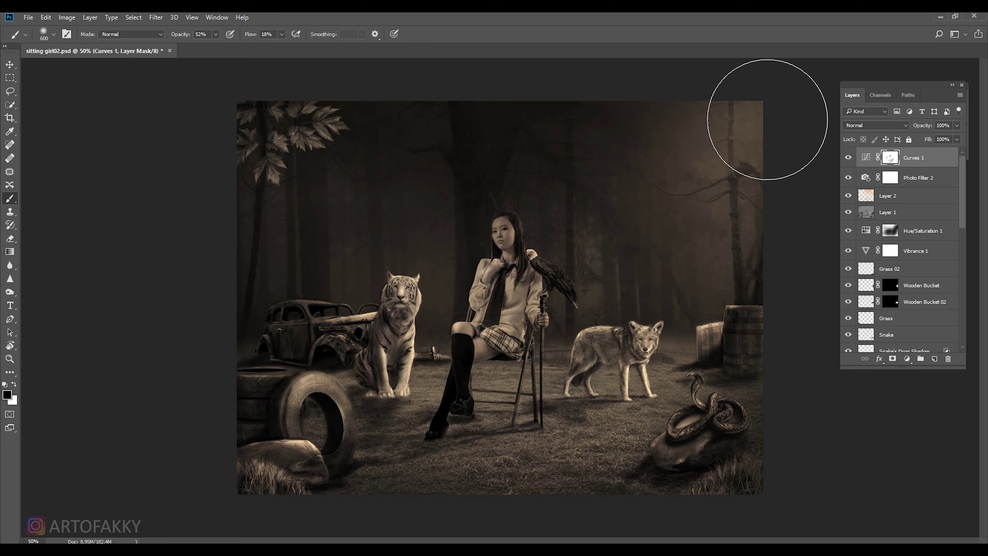
key("bracketleft")
left_click(215, 34)
left_click(281, 35)
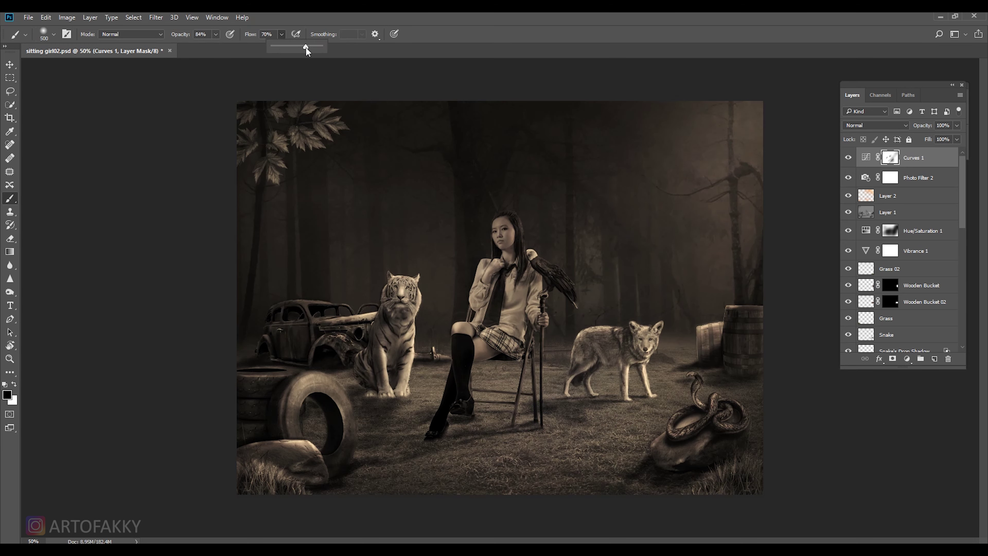
left_click_drag(617, 343, 452, 467)
key("bracketright")
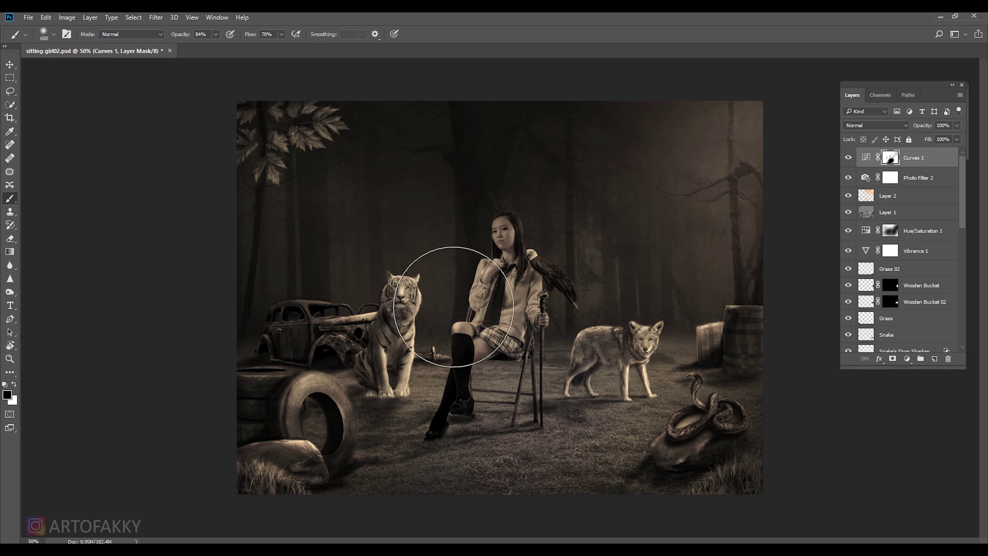
Paint the Photo Filter 2 mask to remove sepia from the tires, wolf, trees and ground.
left_click(890, 177)
key("bracketleft")
left_click(489, 235)
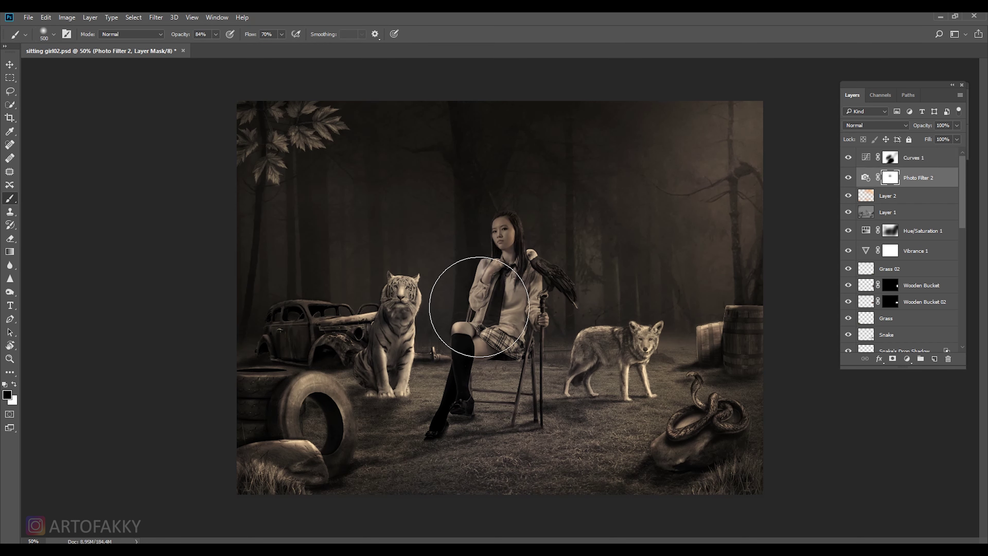
left_click_drag(297, 414, 298, 421)
left_click_drag(618, 353, 616, 354)
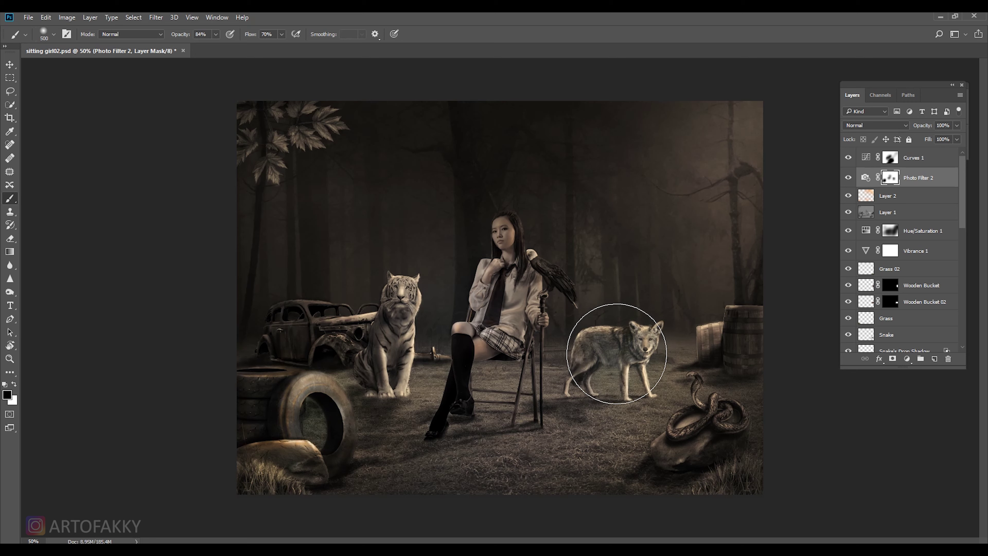
left_click_drag(745, 126, 728, 177)
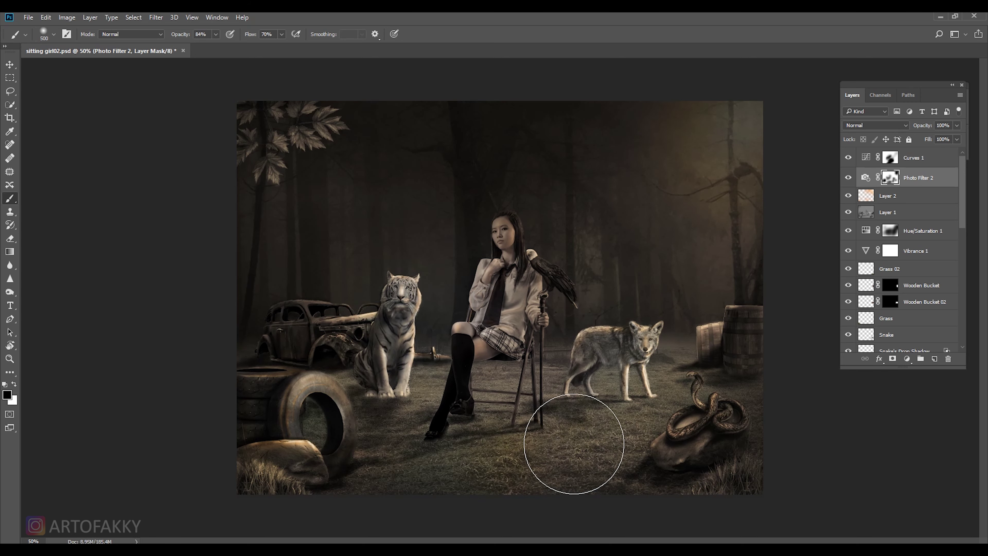
left_click_drag(408, 419, 351, 431)
left_click_drag(331, 331, 345, 339)
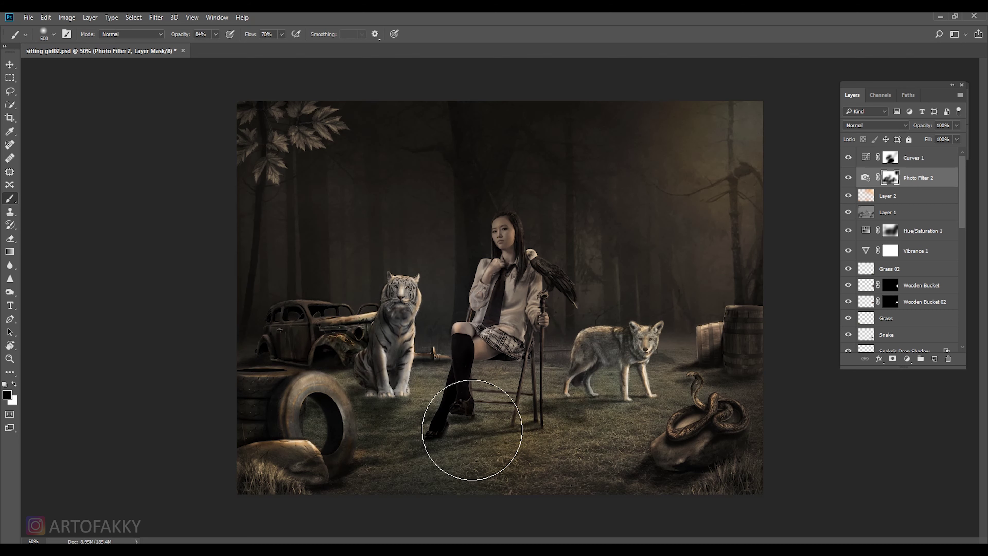
Save, add Layer 3 above Curves 1 and paint a white glow top-right.
key("v")
key("ctrl+s")
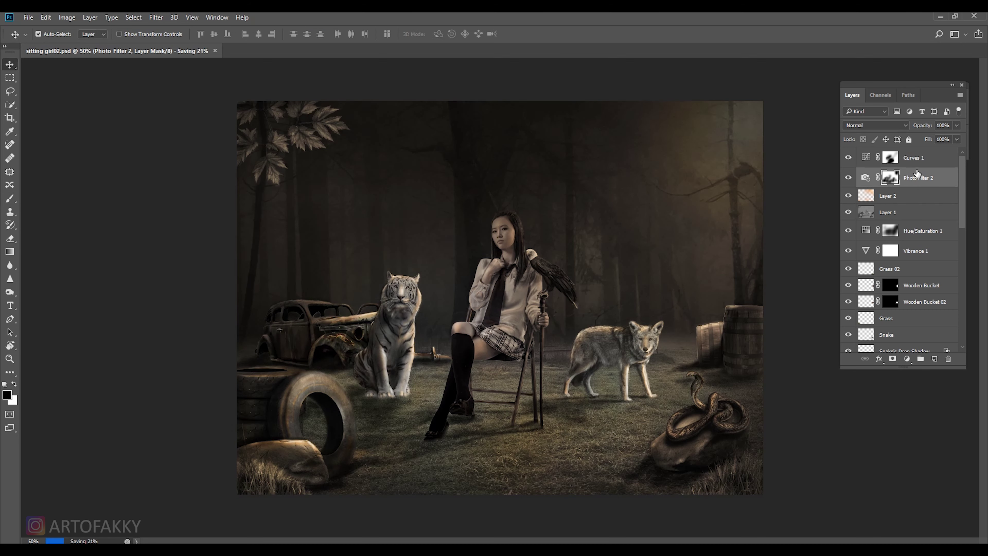
left_click(914, 158)
key("ctrl+0")
left_click(934, 358)
key("b")
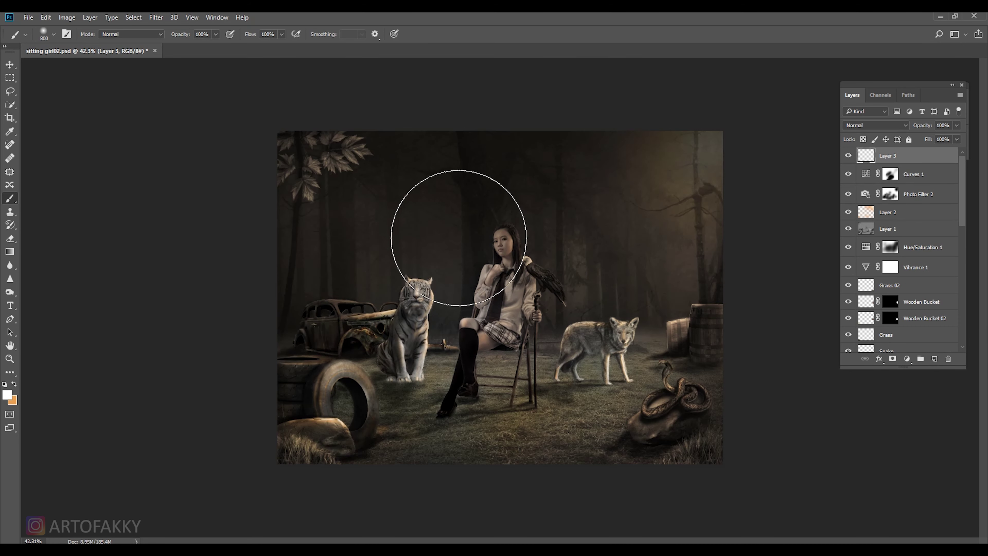
left_click(704, 128)
left_click(732, 163)
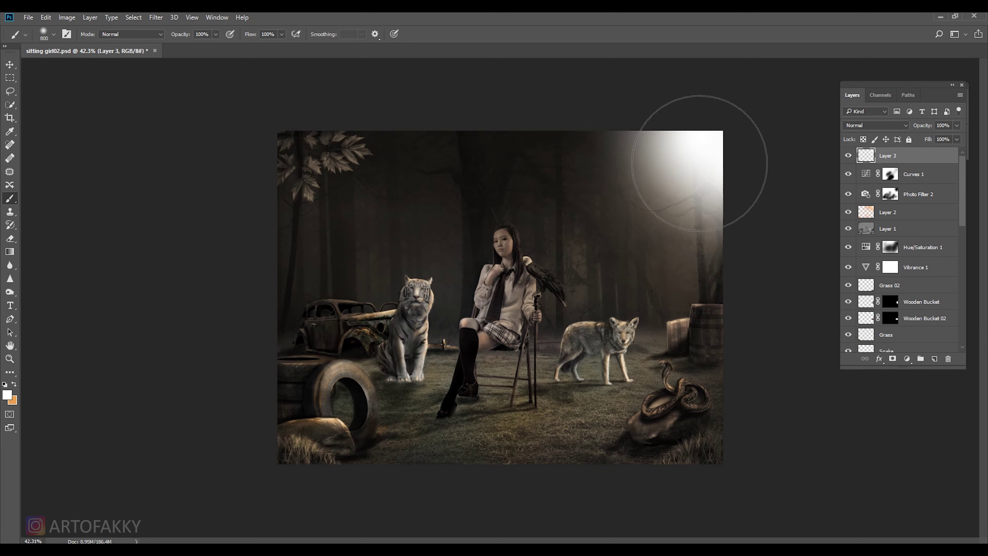
Fade Layer 3 to 17% opacity and create Layer 4 with a 14% opacity, 17% flow brush.
left_click(957, 125)
left_click_drag(958, 137, 921, 139)
key("ctrl+shift+alt+n")
left_click(215, 34)
left_click_drag(218, 45, 175, 50)
left_click_drag(281, 34, 243, 47)
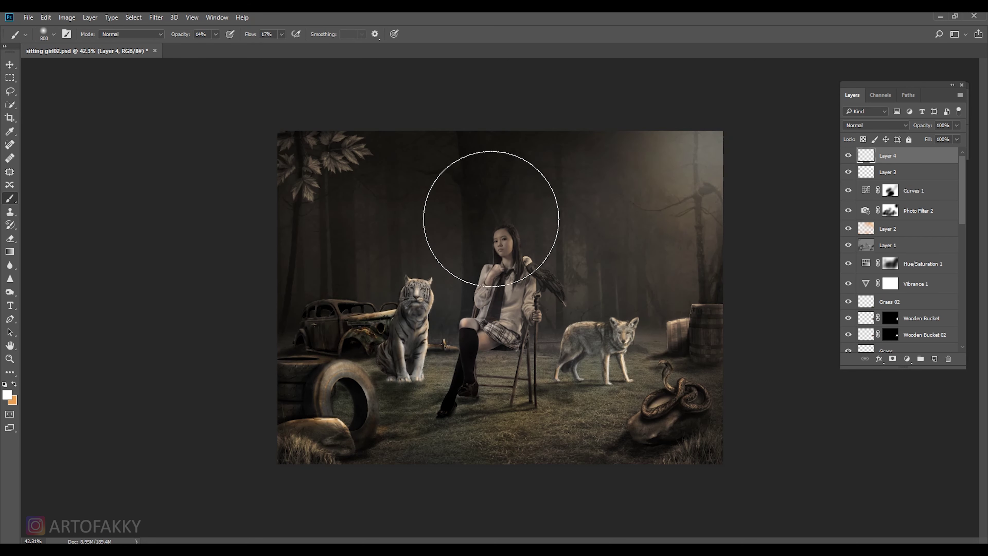
Paint soft strokes over the forest centre on Layer 4 and drop it to 2% opacity.
left_click_drag(572, 210, 592, 343)
left_click(957, 125)
left_click_drag(958, 137, 913, 140)
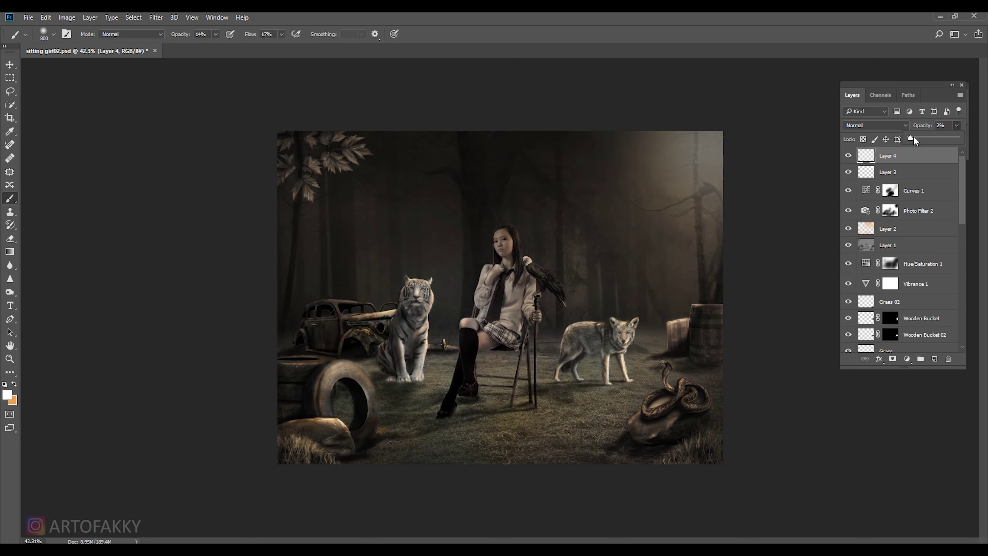
key("v")
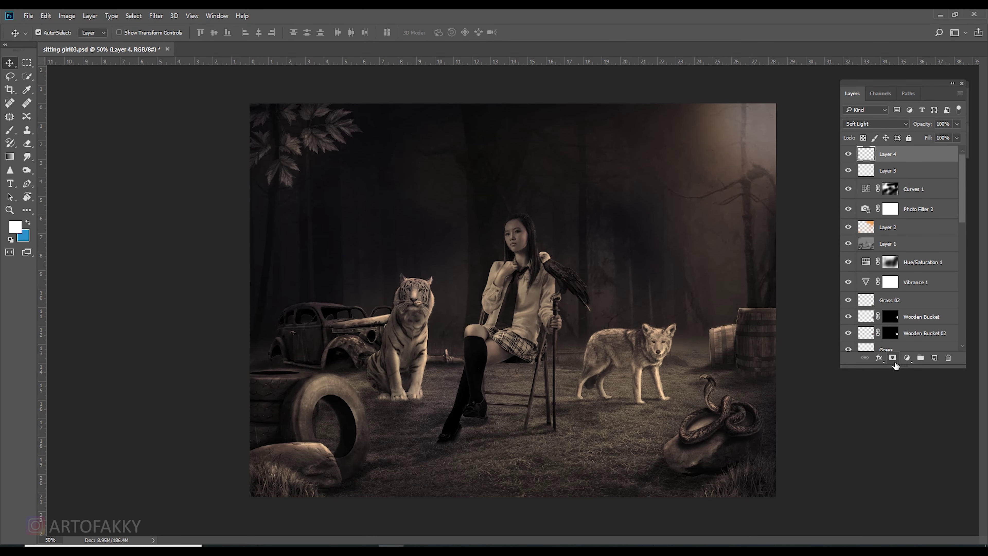
left_click(914, 358)
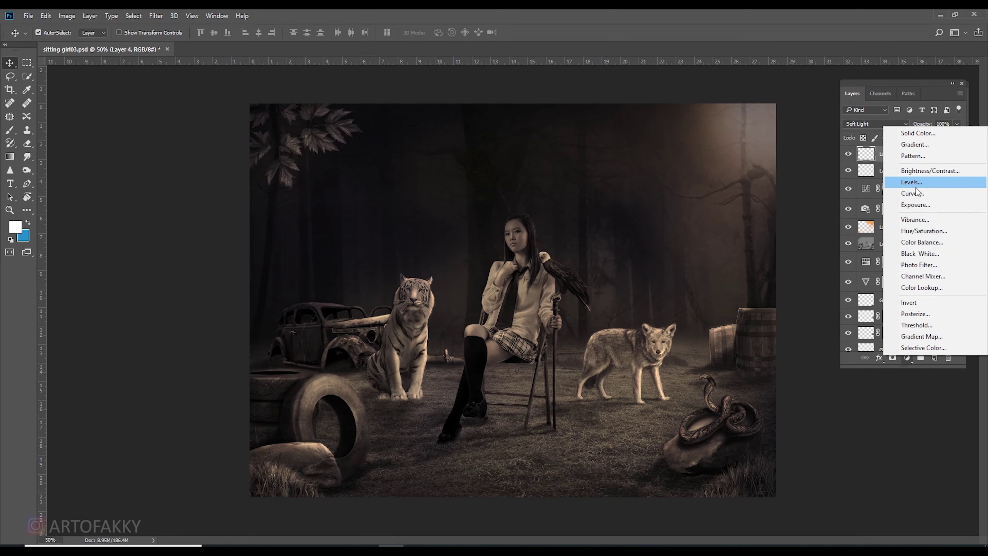
Add a Levels layer with input 0/0.73/229, output 10/204 and Blue midtone 1.12.
left_click(914, 183)
left_click_drag(830, 257, 794, 257)
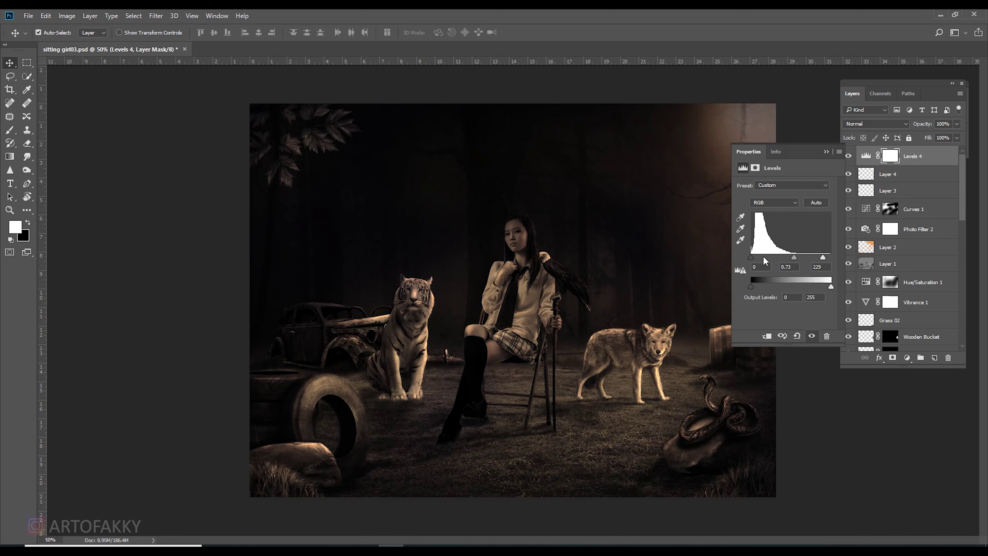
left_click_drag(831, 286, 815, 287)
left_click_drag(751, 287, 758, 287)
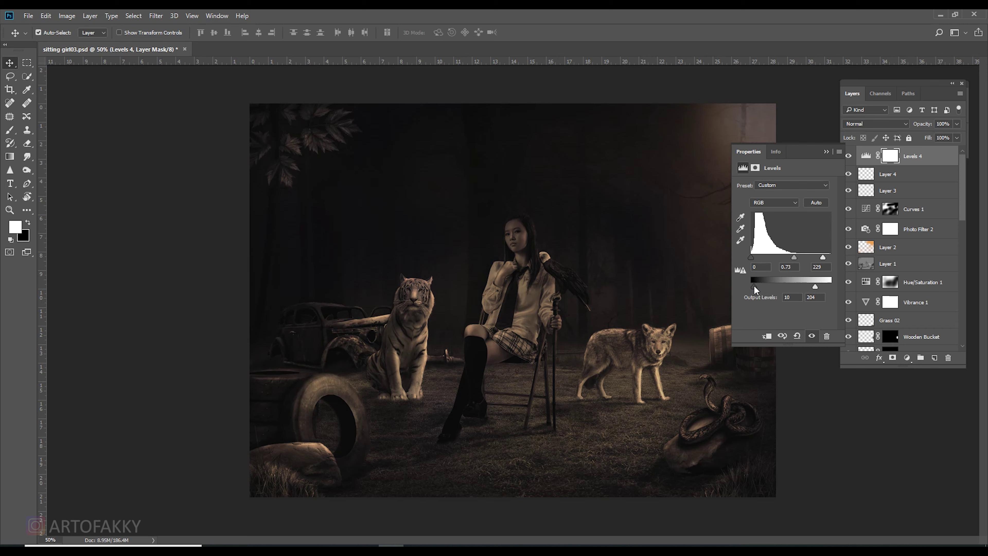
left_click(774, 202)
left_click(768, 211)
key("Down")
key("Down")
left_click_drag(787, 258, 788, 257)
left_click(826, 152)
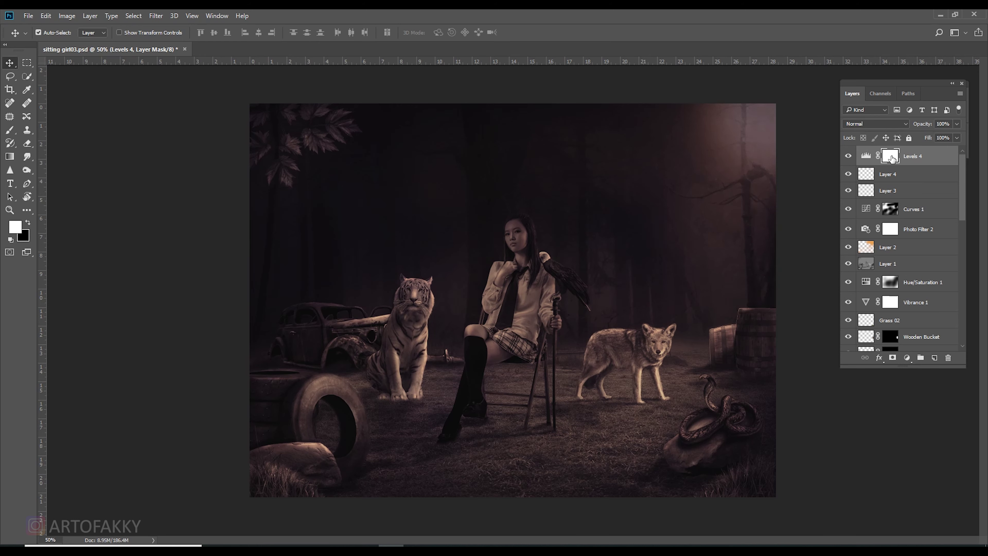
Invert the Levels 4 mask to black so its effect is hidden.
double_click(867, 156)
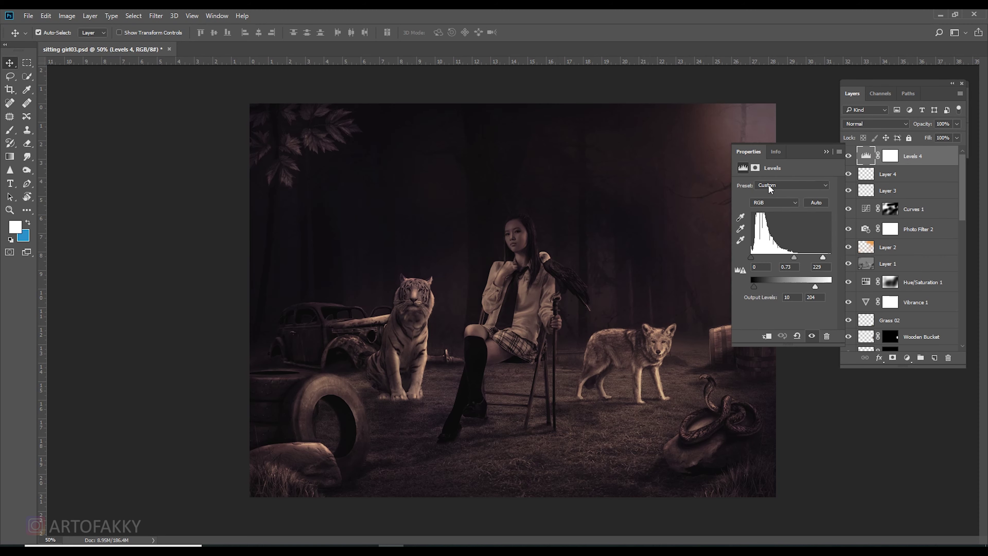
left_click(755, 168)
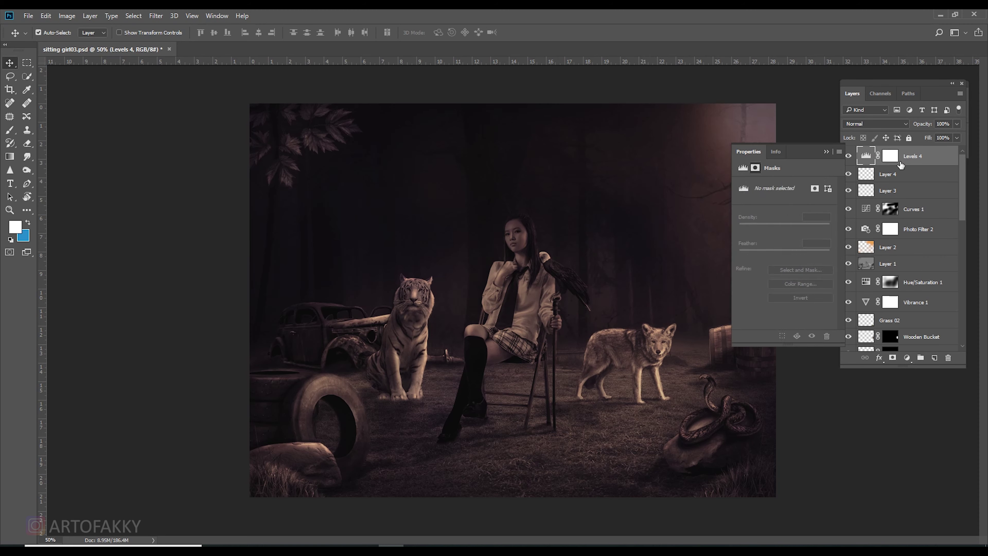
left_click(892, 158)
left_click(805, 297)
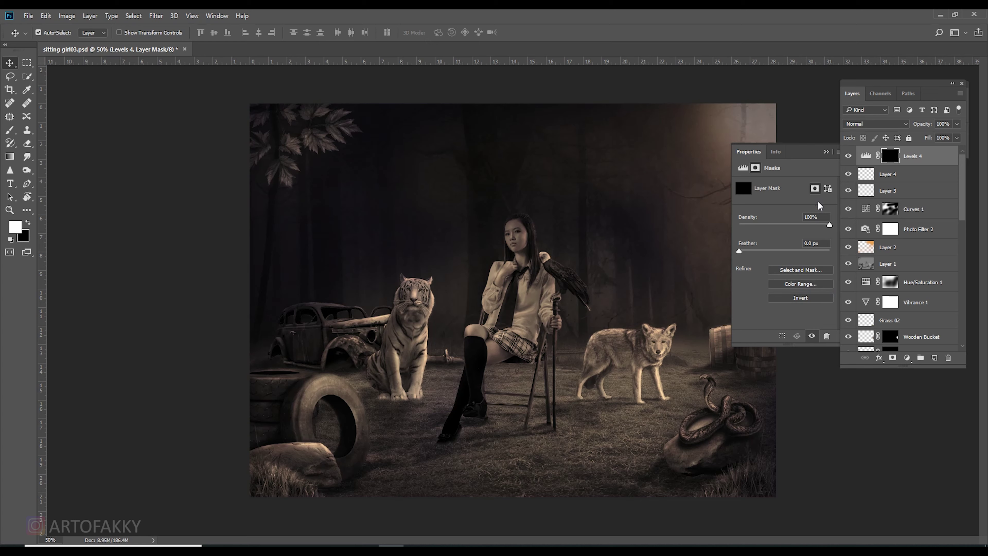
left_click(826, 152)
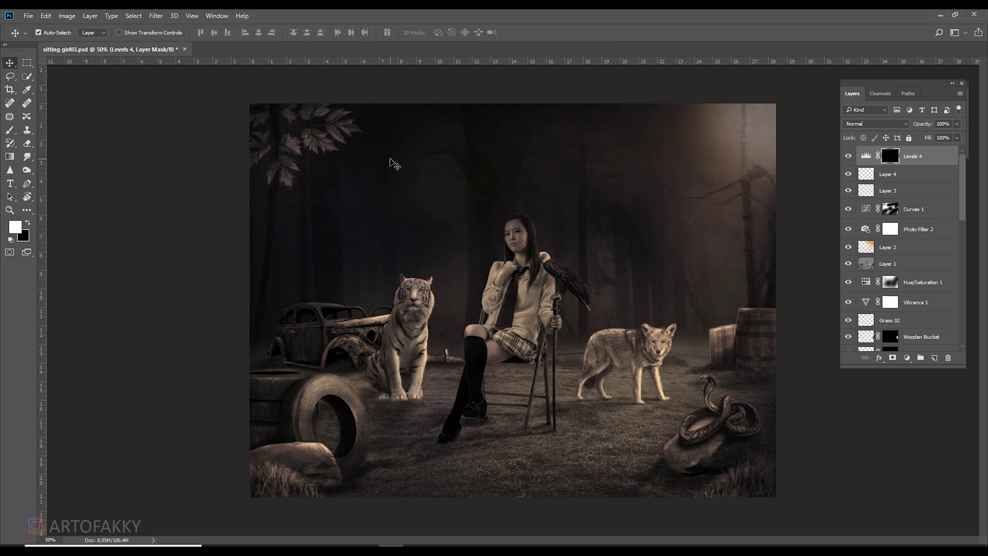
Paint the Levels 4 mask around the edges with a soft brush sized 100–600, switching to black.
key("b")
left_click_drag(411, 161, 301, 171)
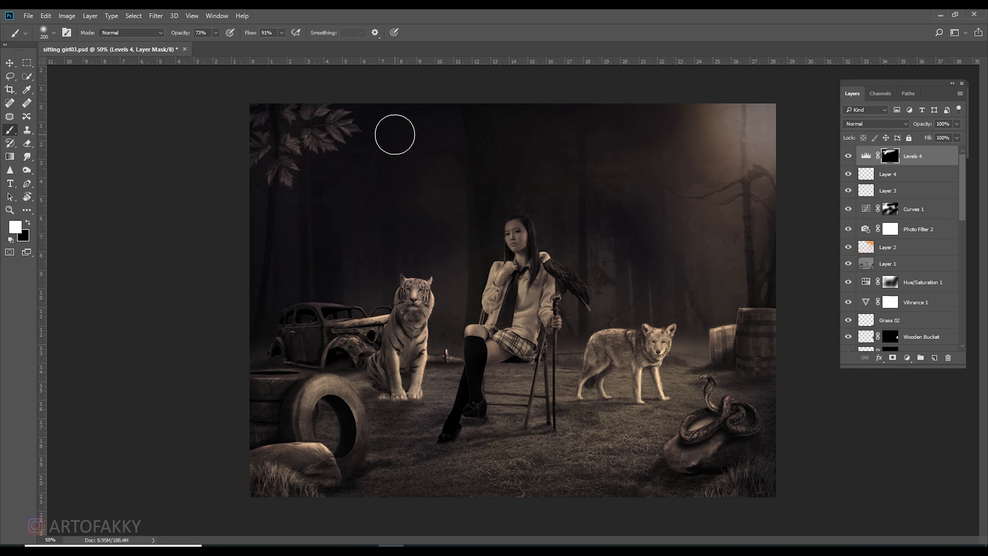
scroll(470, 208, "up", 2)
key("bracketleft")
key("bracketleft")
key("bracketleft")
key("bracketright")
key("bracketright")
key("bracketright")
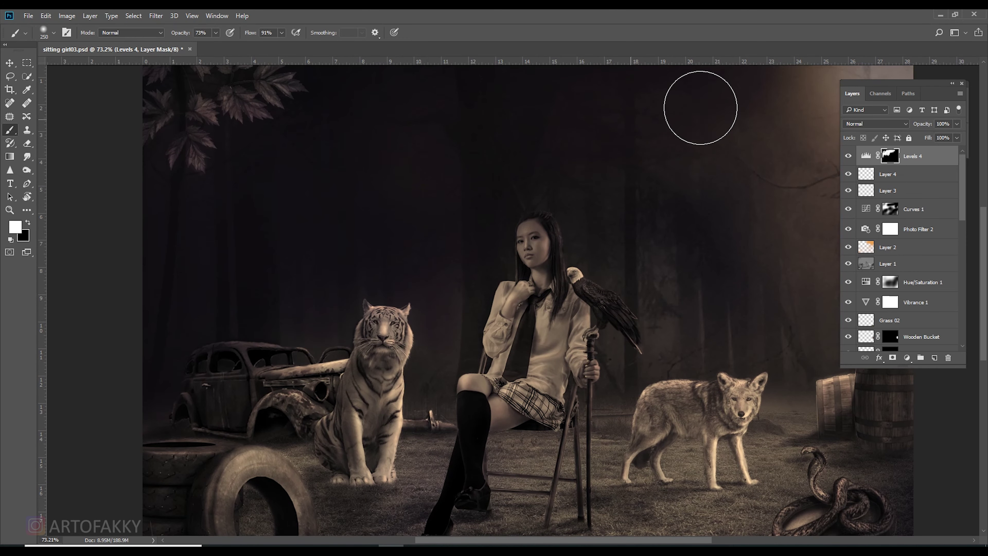
scroll(594, 205, "down", 1)
key("bracketleft")
key("bracketleft")
key("bracketleft")
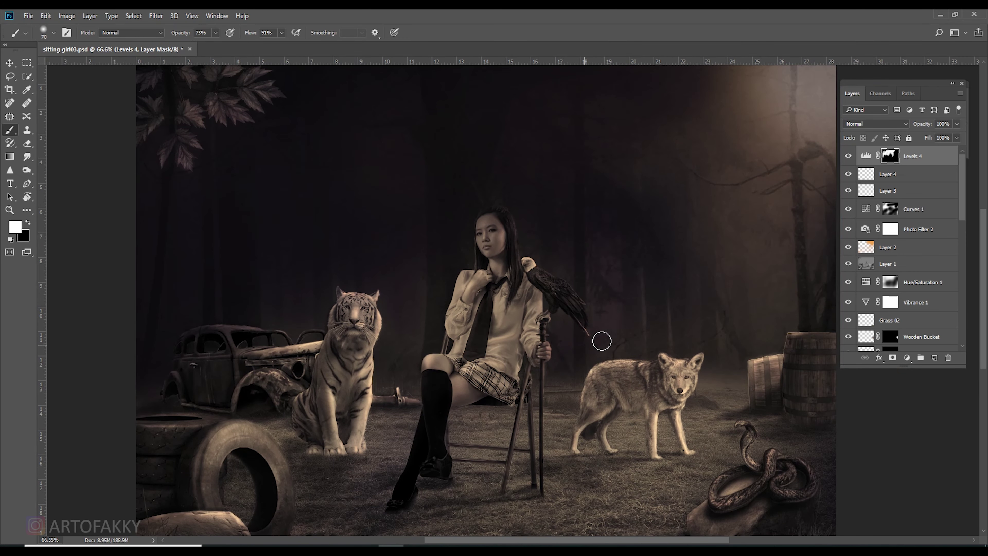
key("bracketright")
key("bracketright")
key("bracketright")
key("bracketright")
key("bracketright")
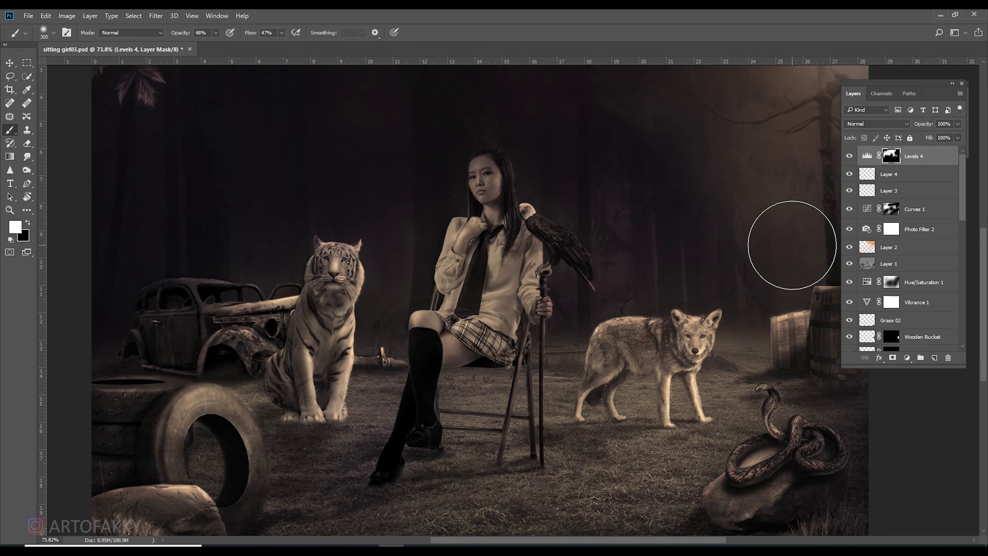
scroll(792, 245, "down", 3)
key("bracketleft")
key("bracketleft")
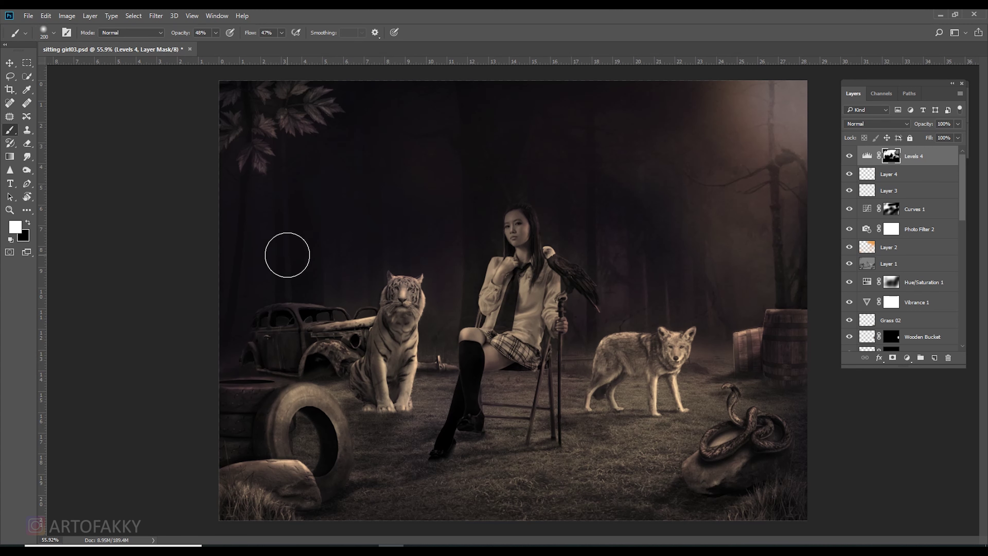
scroll(463, 90, "down", 1)
key("bracketright")
key("bracketright")
key("bracketright")
key("bracketright")
key("bracketright")
key("x")
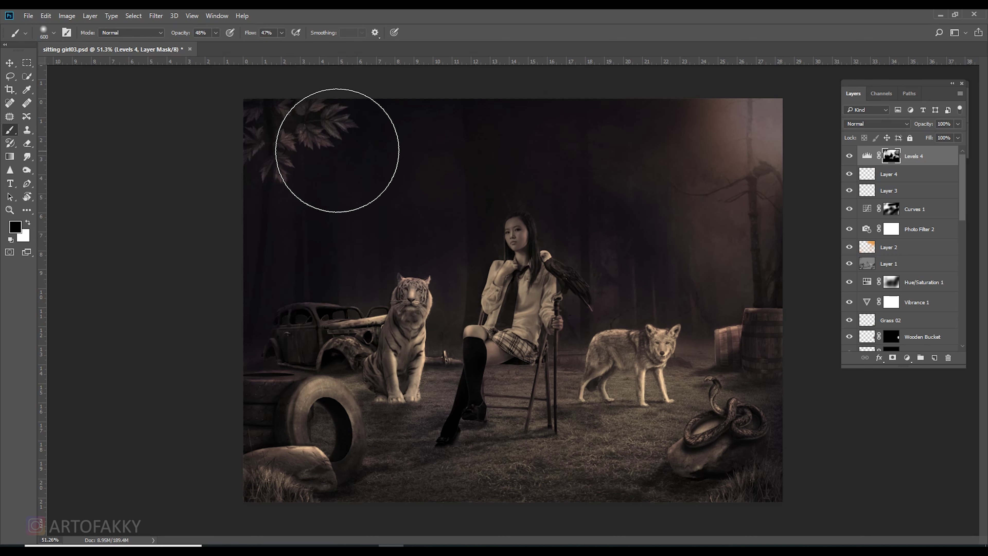
Stamp all visible layers into a new merged Layer 5 on top.
scroll(509, 299, "down", 2)
key("v")
key("ctrl+shift+e")
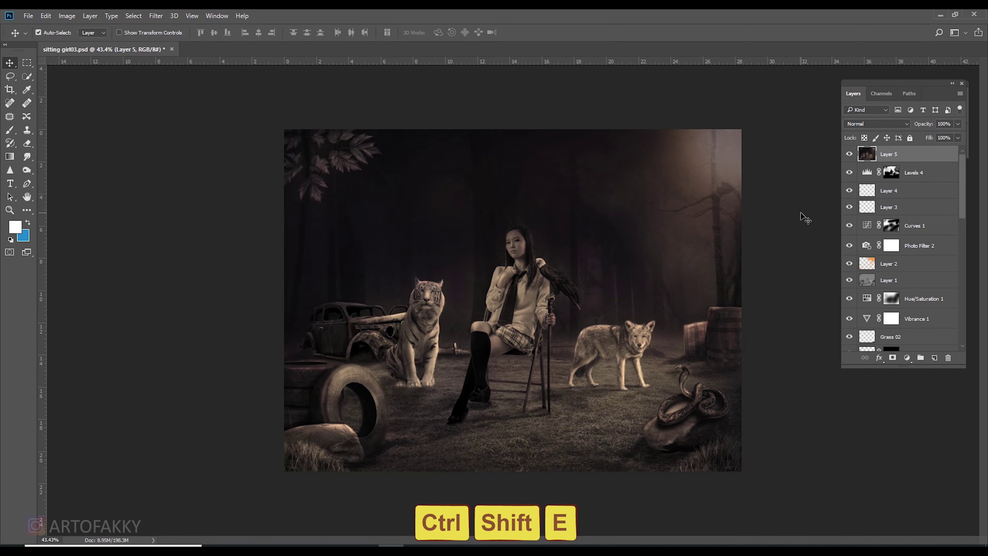
Duplicate Layer 5 as Layer 5 copy 2 and warm its Temperature to +9 in Camera Raw.
key("ctrl+j")
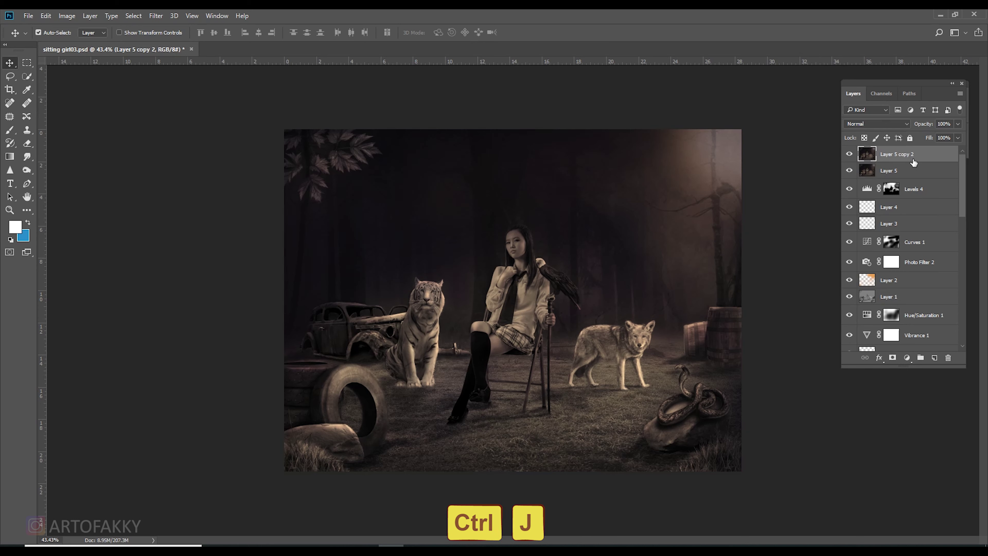
left_click(155, 18)
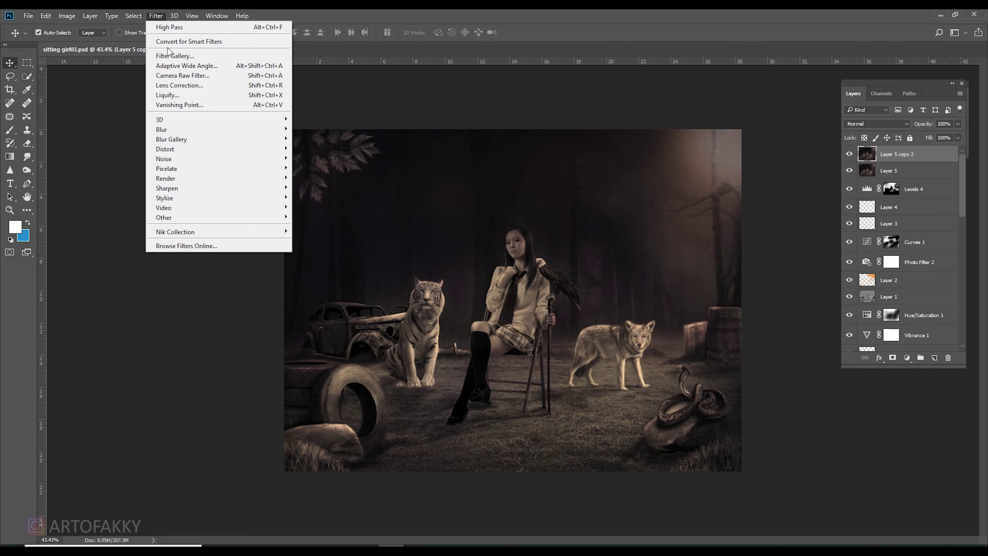
left_click(167, 76)
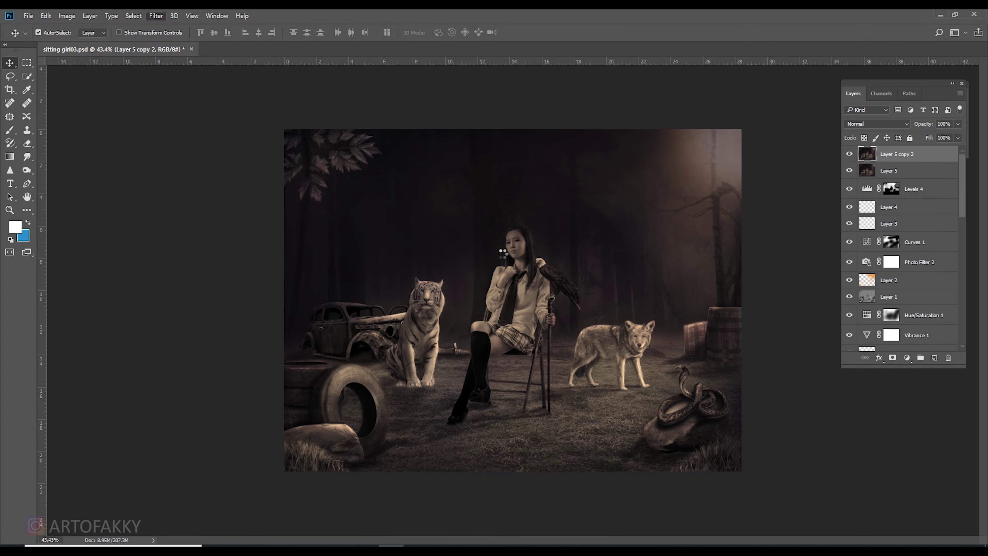
scroll(503, 253, "up", 3)
mouse_move(714, 309)
left_mouse_down()
mouse_move(725, 310)
mouse_move(719, 329)
left_mouse_up()
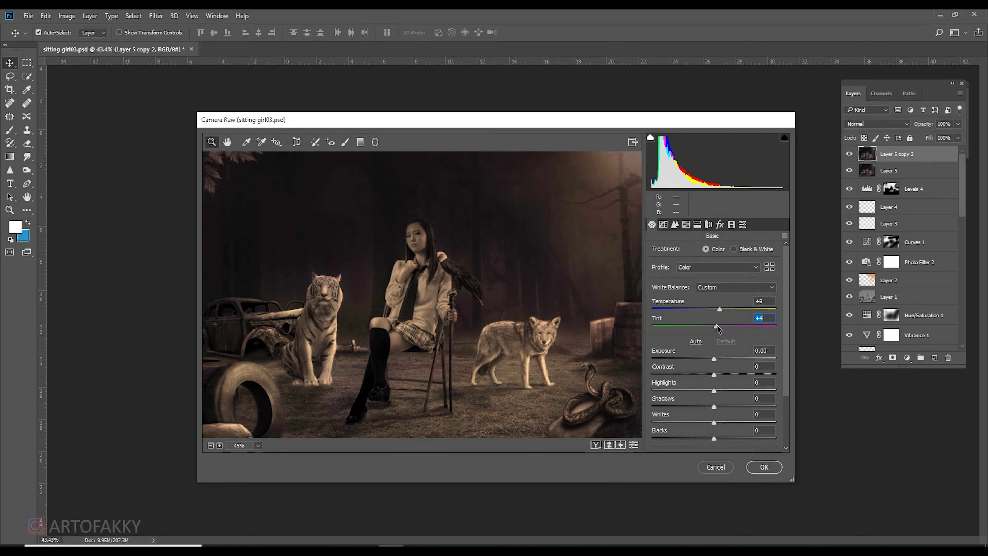
Adjust the Camera Raw basic sliders, including +0.20 exposure and +21 clarity.
scroll(789, 358, "down", 1)
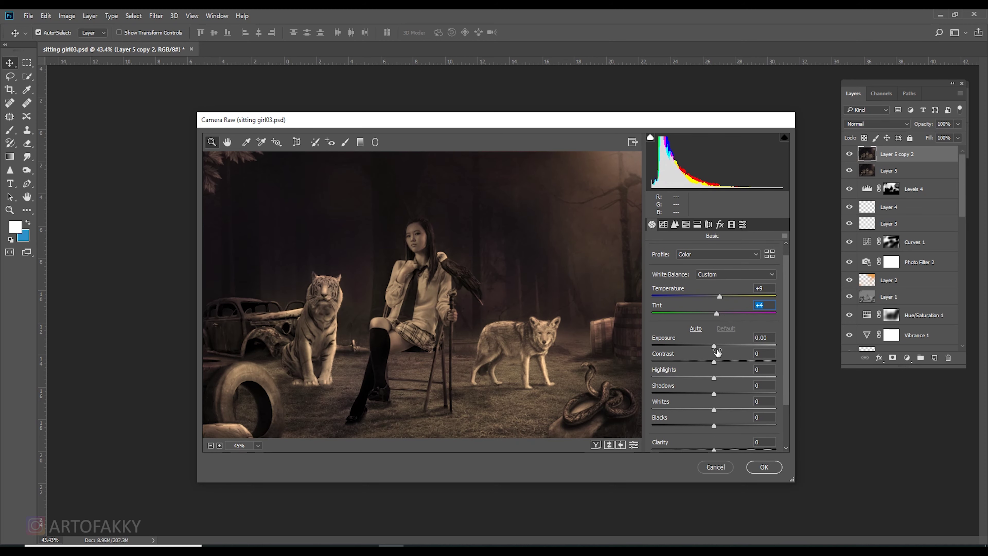
mouse_move(714, 346)
left_mouse_down()
mouse_move(717, 392)
mouse_move(733, 400)
mouse_move(713, 412)
left_mouse_up()
scroll(716, 380, "down", 4)
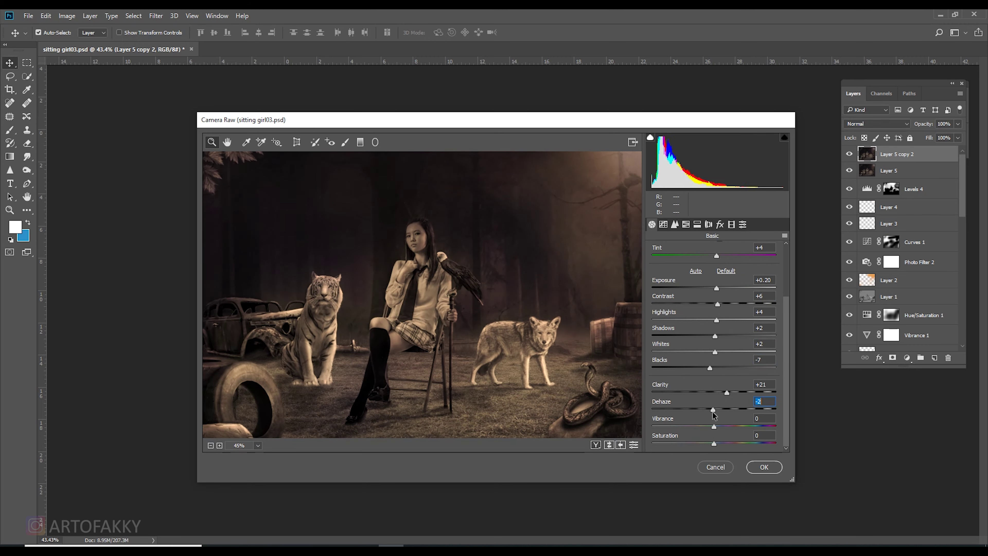
left_click(664, 225)
left_click(674, 225)
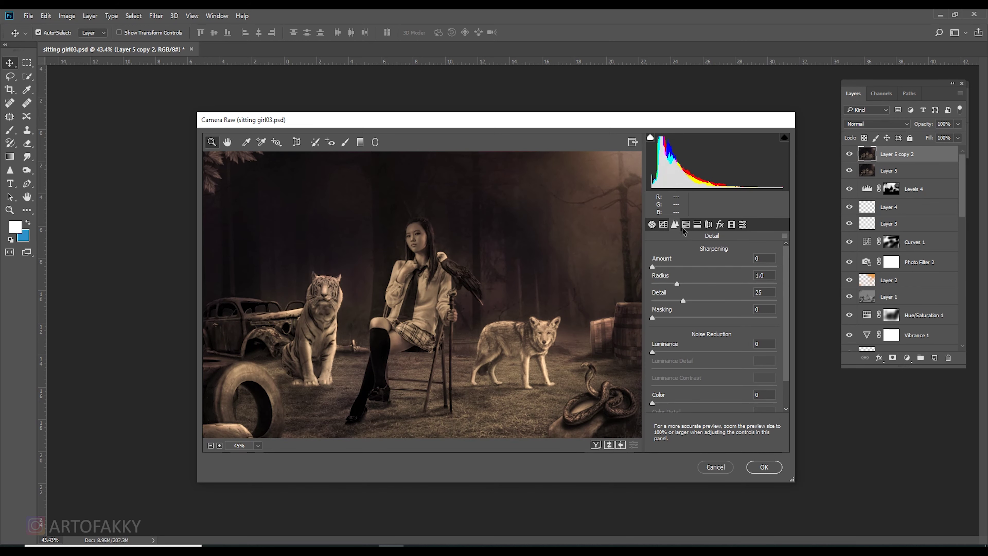
Add fine grain at 9 and a −8 highlight-priority post-crop vignette.
left_click(720, 224)
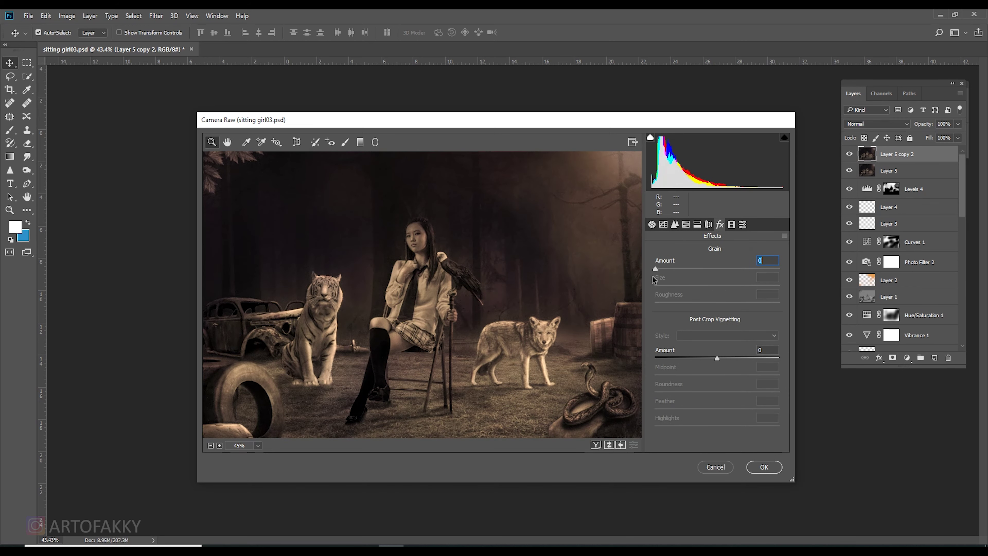
mouse_move(656, 269)
left_mouse_down()
mouse_move(689, 268)
mouse_move(725, 286)
mouse_move(601, 288)
left_mouse_up()
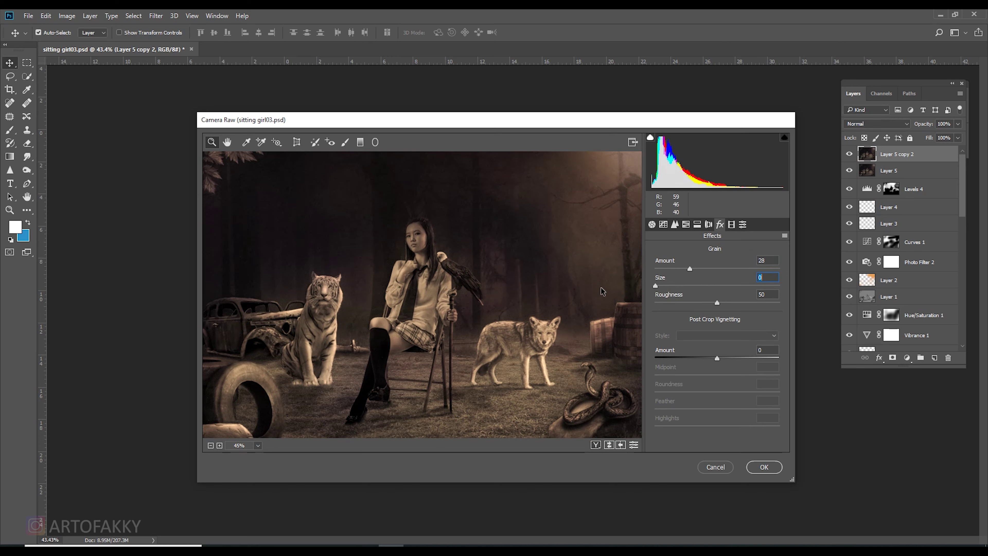
mouse_move(727, 287)
left_mouse_down()
mouse_move(672, 285)
mouse_move(664, 270)
left_mouse_up()
mouse_move(717, 358)
left_mouse_down()
mouse_move(703, 375)
mouse_move(711, 359)
left_mouse_up()
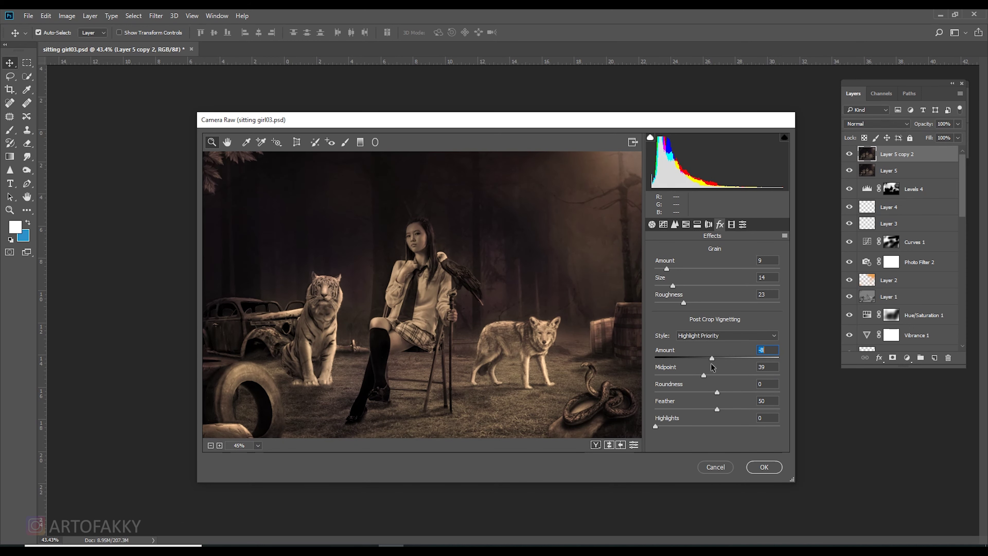
Raise Vibrance to +13 and apply the Camera Raw grade.
left_click(652, 224)
mouse_move(716, 426)
left_mouse_down()
mouse_move(737, 427)
mouse_move(722, 427)
left_mouse_up()
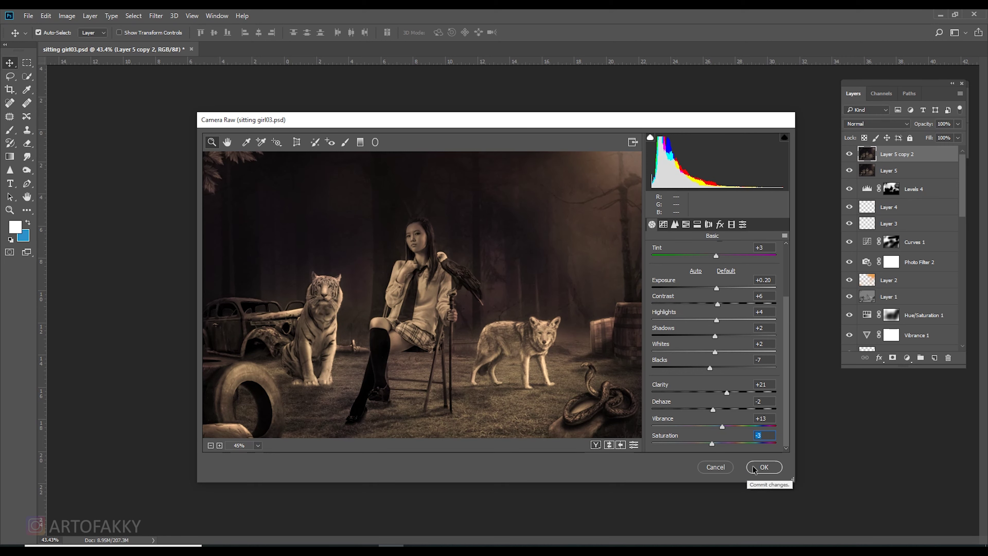
left_click(764, 467)
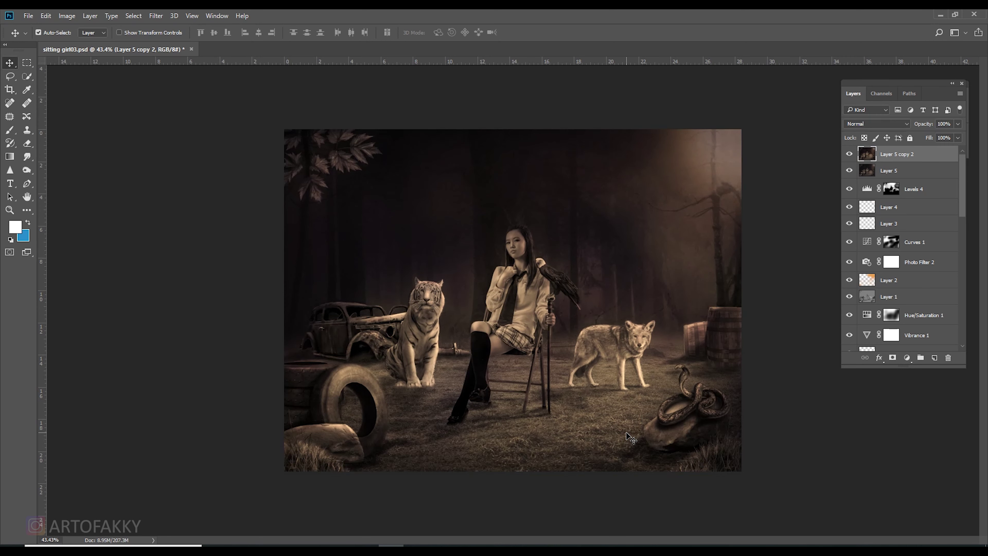
Toggle Layer 5 copy 2's visibility to compare the grade before and after.
left_click(849, 154)
left_click(850, 154)
left_click(850, 155)
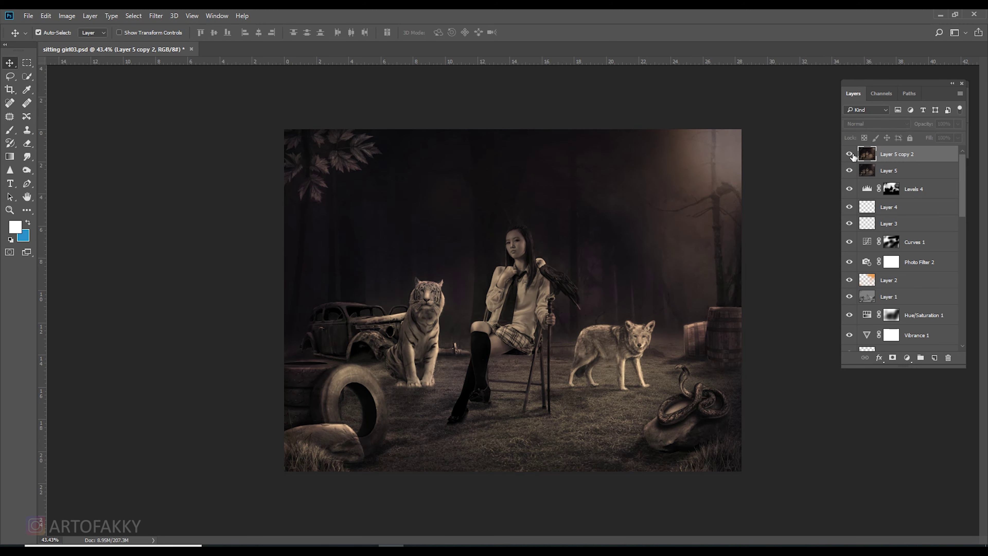
left_click(850, 155)
Duplicate Layer 5 copy 2 and apply a 2.5-pixel High Pass filter.
key("ctrl+j")
left_click(155, 16)
mouse_move(216, 217)
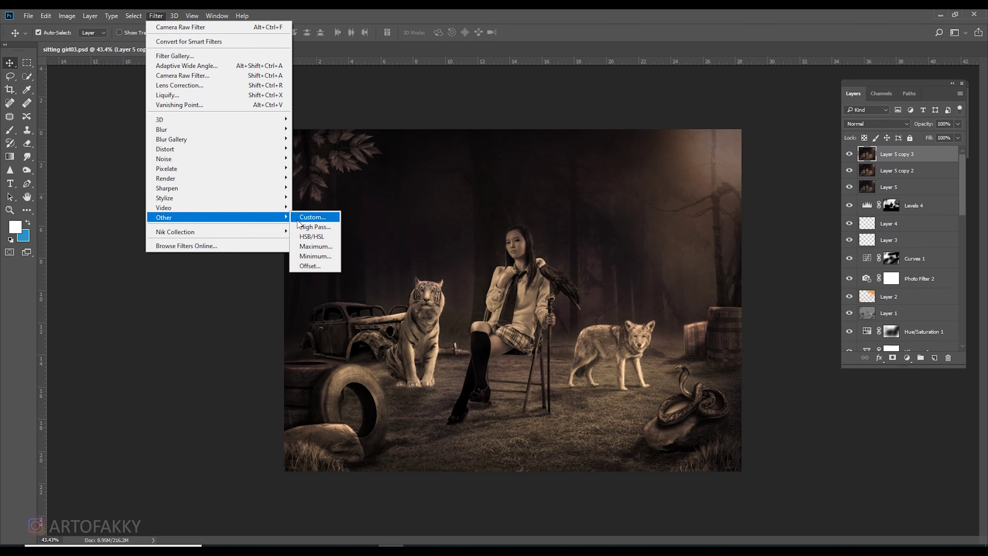
left_click(310, 228)
left_click_drag(461, 214, 481, 188)
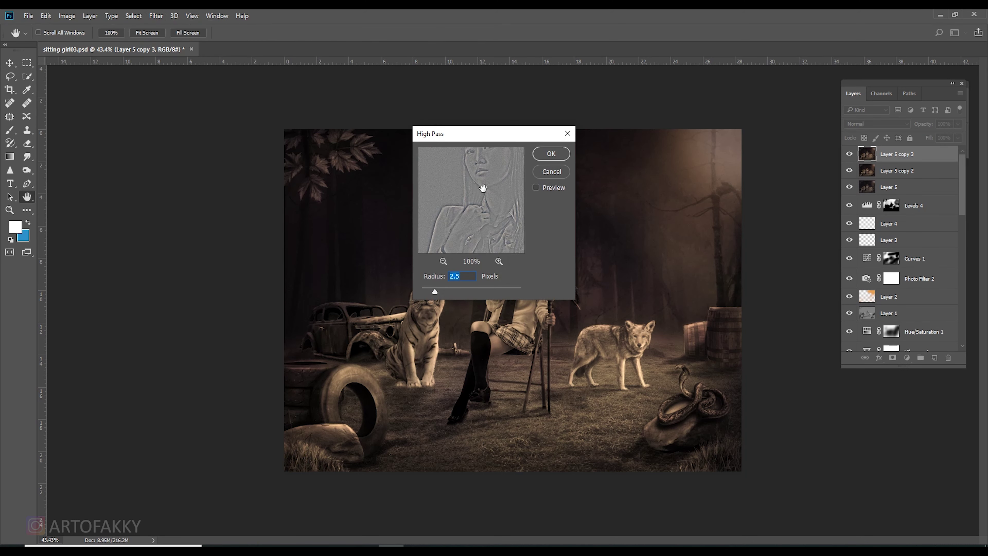
left_click(551, 154)
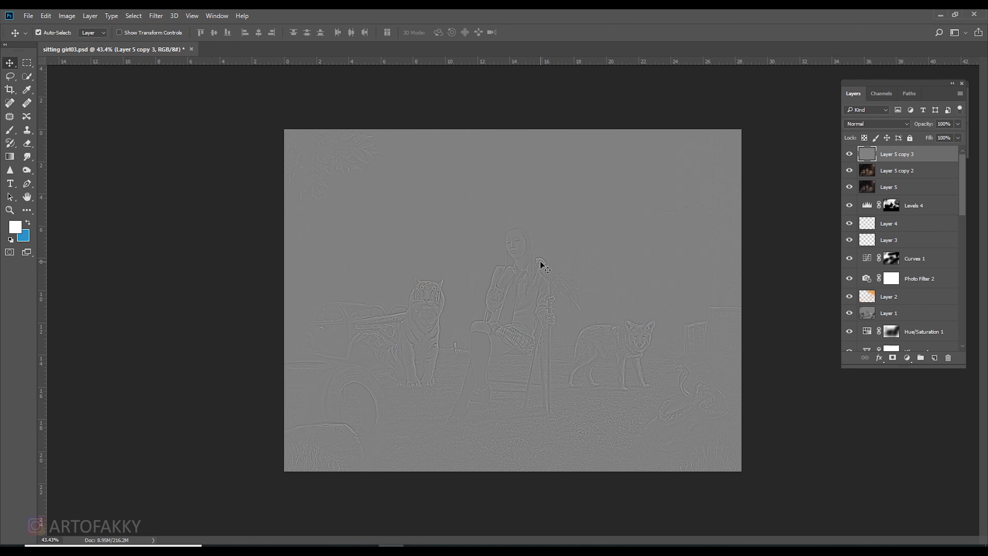
Set the high-pass layer's blend mode to Overlay.
left_click(857, 128)
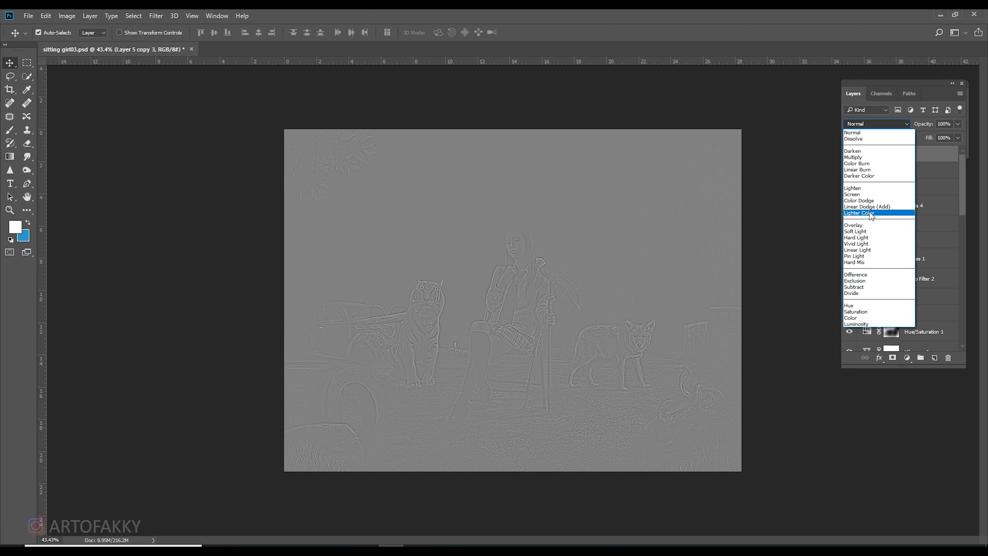
left_click(861, 230)
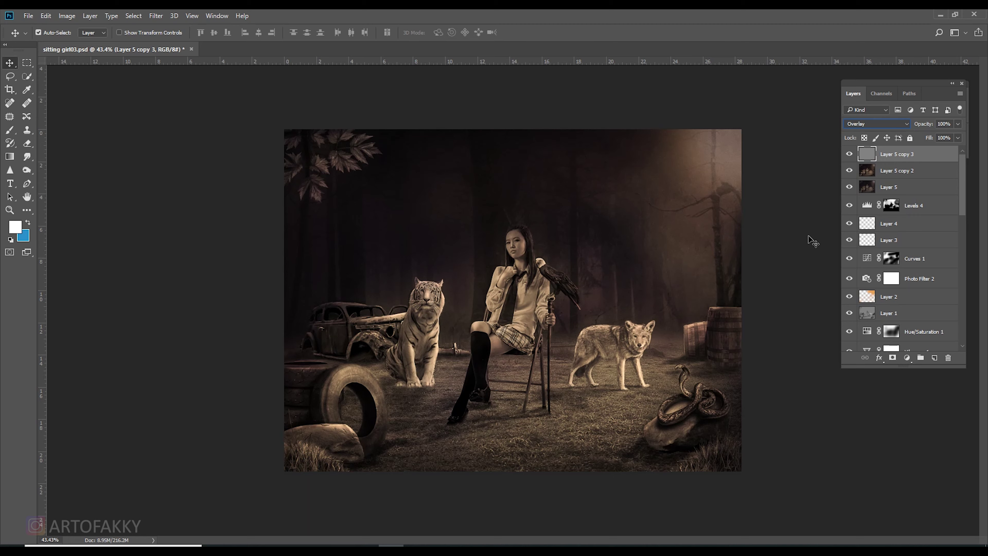
left_click(813, 242)
scroll(794, 315, "down", 1)
scroll(794, 316, "up", 2)
scroll(795, 313, "down", 2)
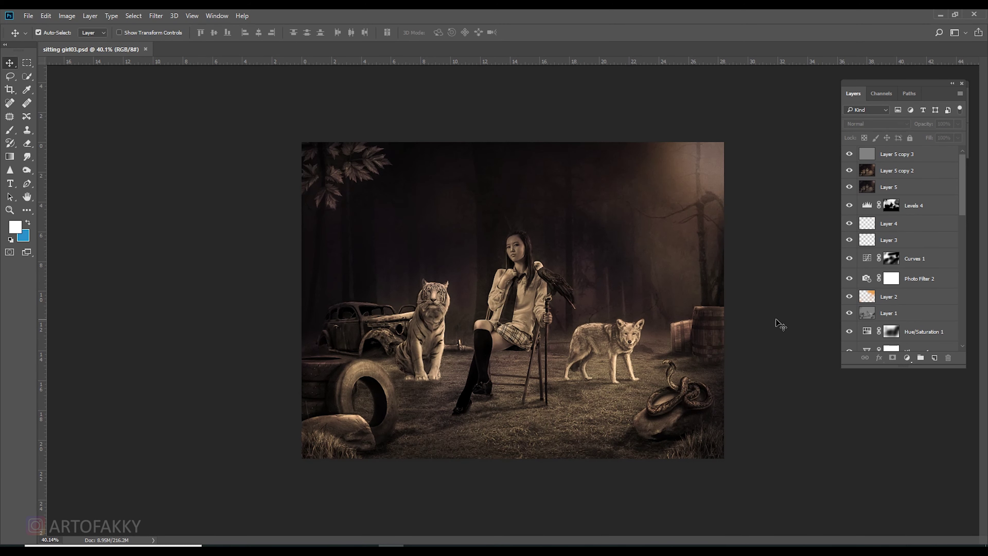
Toggle the sharpening and graded layers to compare the final result.
left_click(851, 155)
left_click(849, 170)
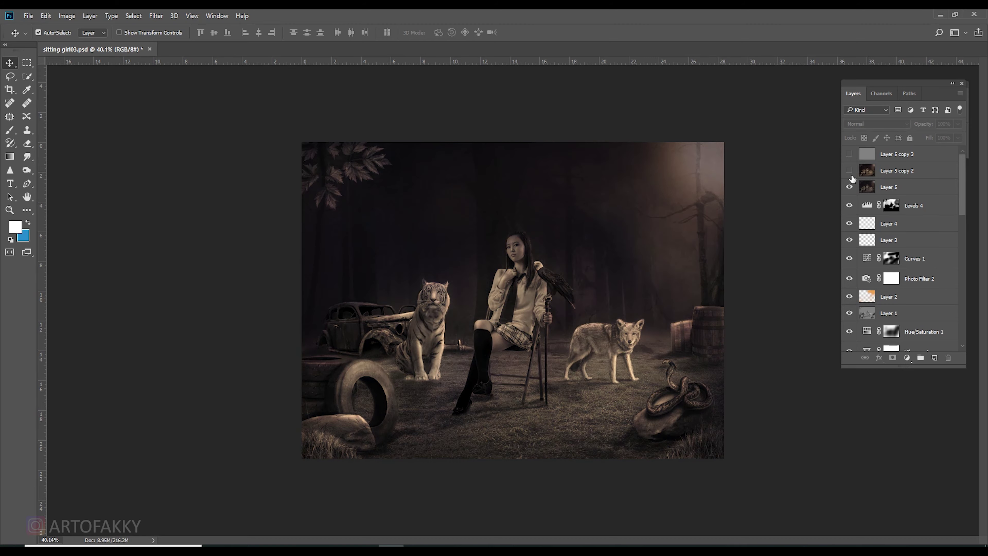
left_click(850, 171)
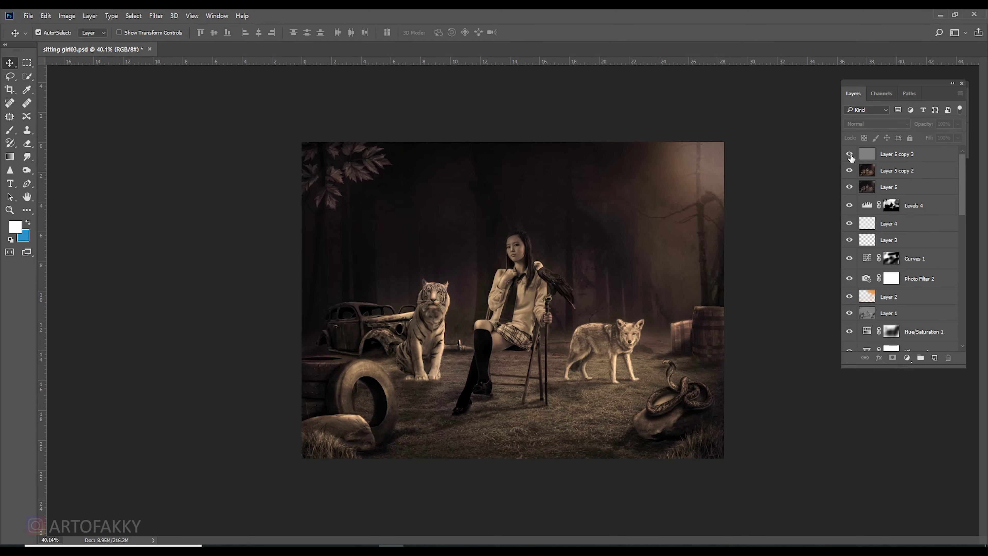